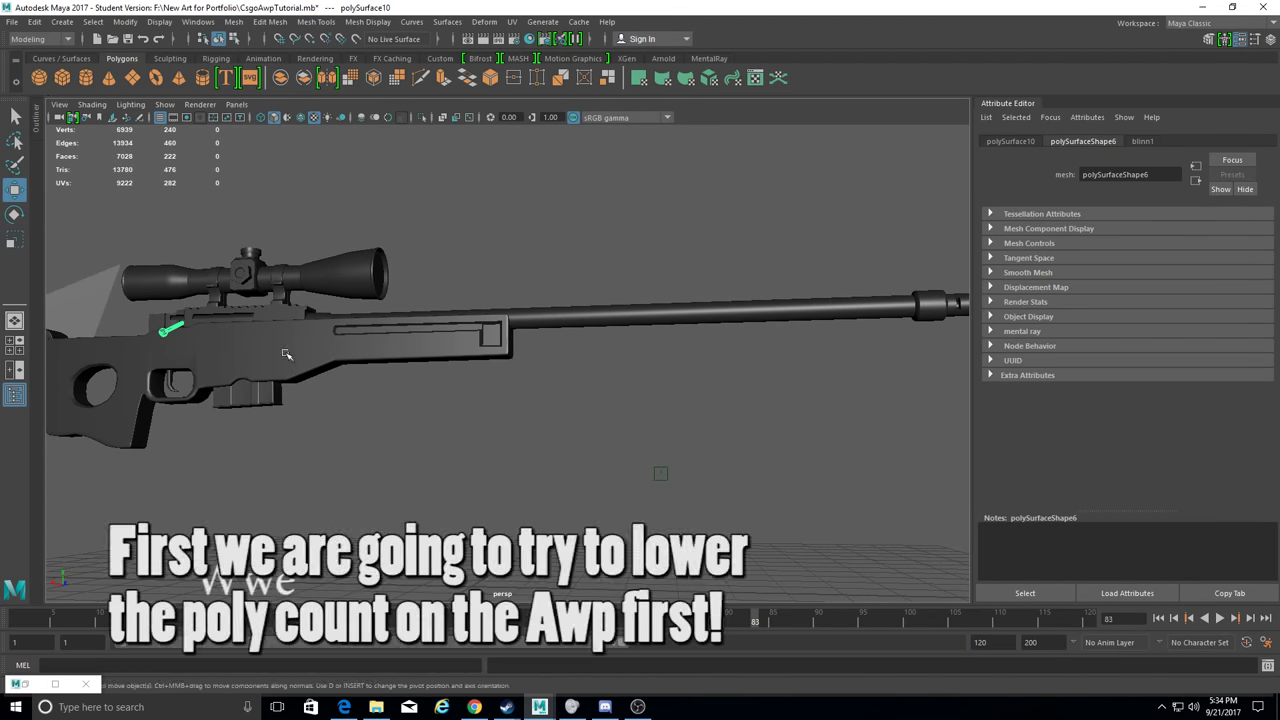
Frame the rifle stock and delete its first selected edge loops with Delete Edge/Vertex.
left_click(349, 388)
key("f")
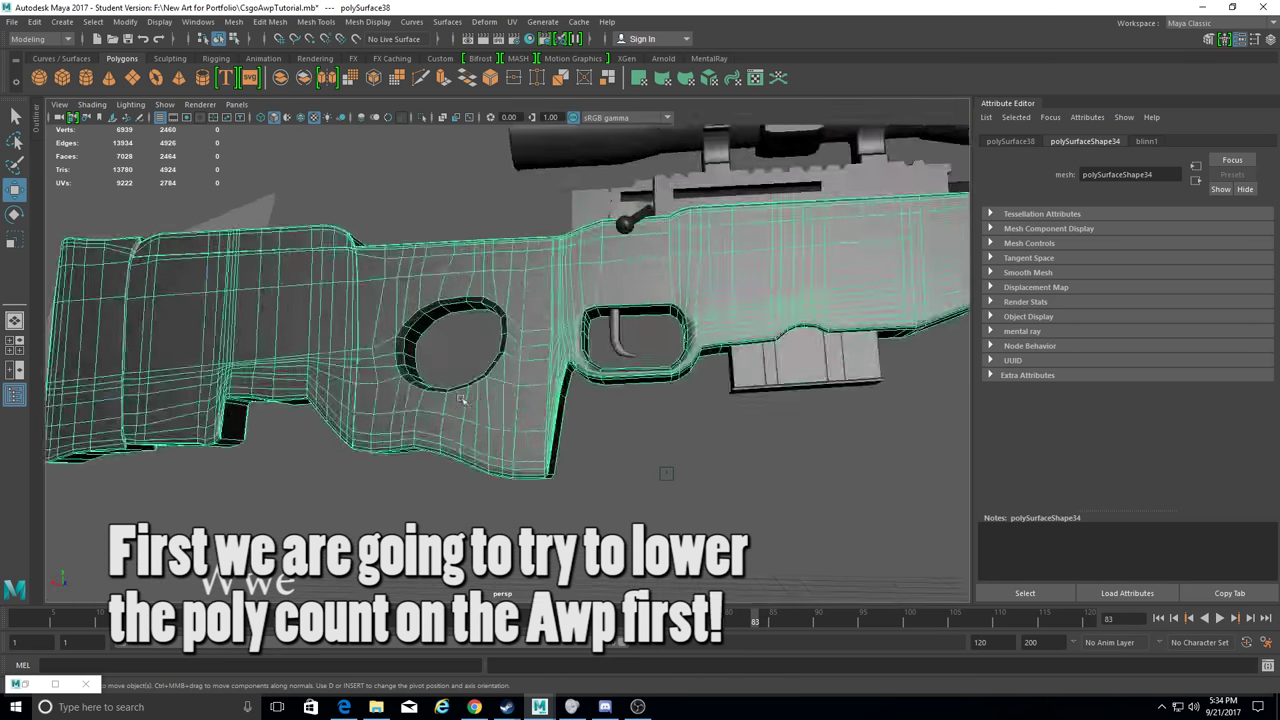
scroll(617, 312, "up", 3)
mouse_move(483, 331)
middle_mouse_down("alt")
mouse_move(560, 360)
mouse_move(675, 327)
middle_mouse_up("alt")
scroll(585, 377, "up", 3)
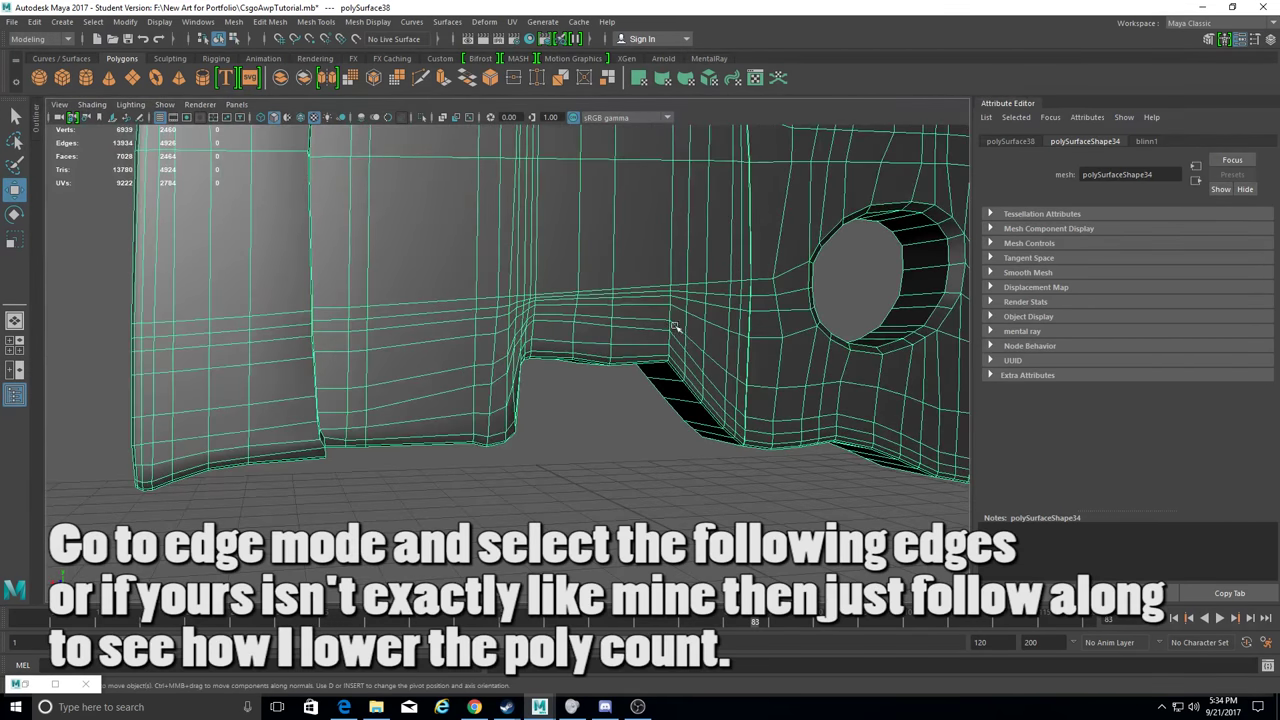
right_click_drag(675, 327, 737, 235)
left_click(766, 255)
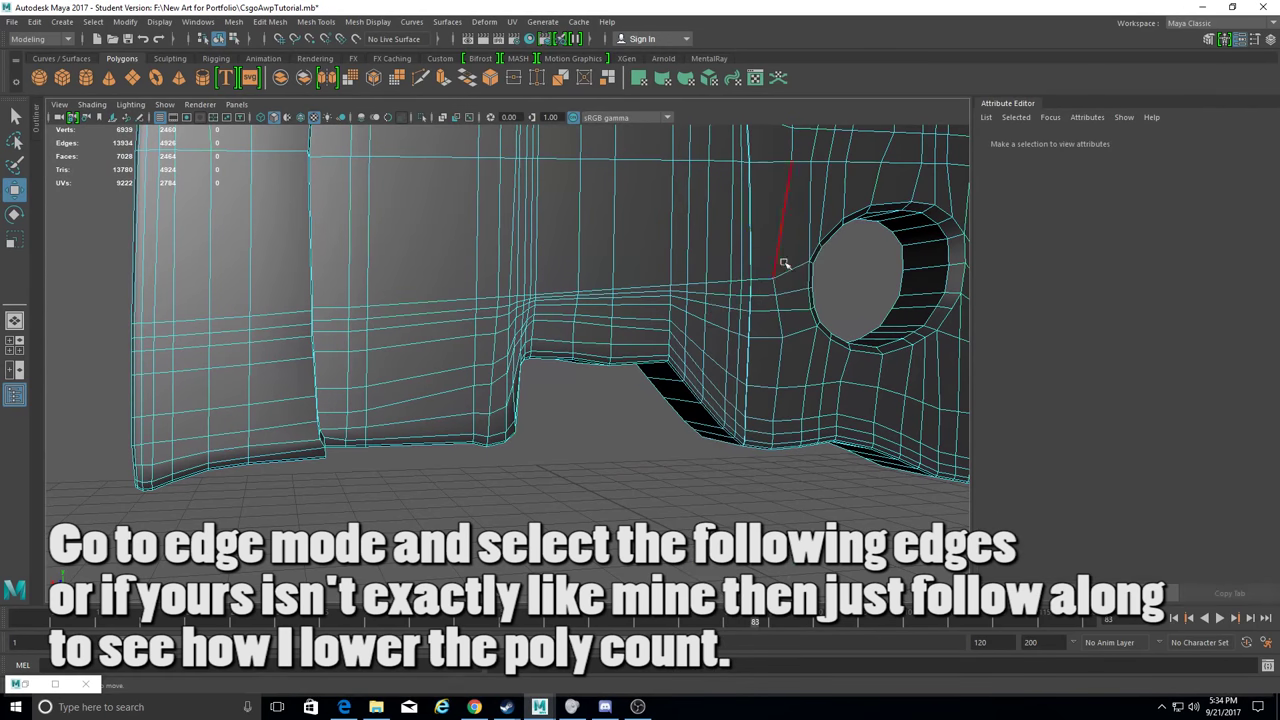
mouse_move(793, 273)
left_mouse_down("alt")
mouse_move(750, 400)
mouse_move(706, 429)
mouse_move(611, 435)
mouse_move(380, 313)
left_mouse_up("alt")
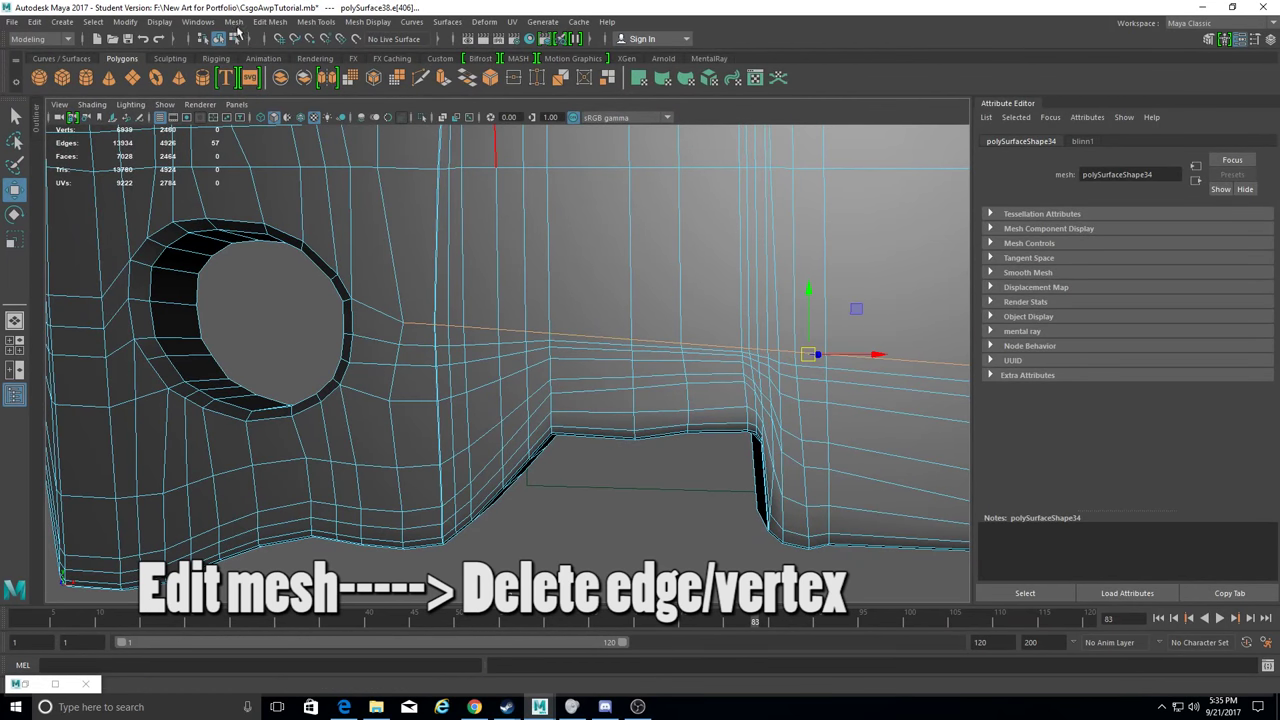
left_click(270, 21)
left_click(327, 285)
Select the vertical corner edge at the back of the stock and ready it for moving.
mouse_move(400, 360)
left_mouse_down("alt")
mouse_move(428, 371)
mouse_move(529, 309)
mouse_move(588, 396)
mouse_move(603, 374)
mouse_move(626, 386)
mouse_move(523, 374)
left_mouse_up("alt")
right_click(526, 308)
left_click(461, 309)
left_click(519, 335)
mouse_move(565, 335)
left_mouse_down("alt")
mouse_move(514, 334)
mouse_move(529, 514)
mouse_move(494, 517)
mouse_move(505, 495)
mouse_move(457, 466)
mouse_move(451, 480)
mouse_move(486, 480)
mouse_move(508, 437)
left_mouse_up("alt")
right_click_drag(508, 290, 510, 265)
left_click(516, 410)
mouse_move(516, 410)
left_mouse_down("alt")
mouse_move(501, 414)
mouse_move(534, 240)
mouse_move(526, 283)
mouse_move(586, 549)
left_mouse_up("alt")
mouse_move(586, 549)
middle_mouse_down("alt")
mouse_move(543, 497)
mouse_move(514, 374)
mouse_move(551, 349)
mouse_move(537, 310)
middle_mouse_up("alt")
key("w")
mouse_move(537, 259)
left_mouse_down("alt")
mouse_move(528, 303)
mouse_move(535, 280)
left_mouse_up("alt")
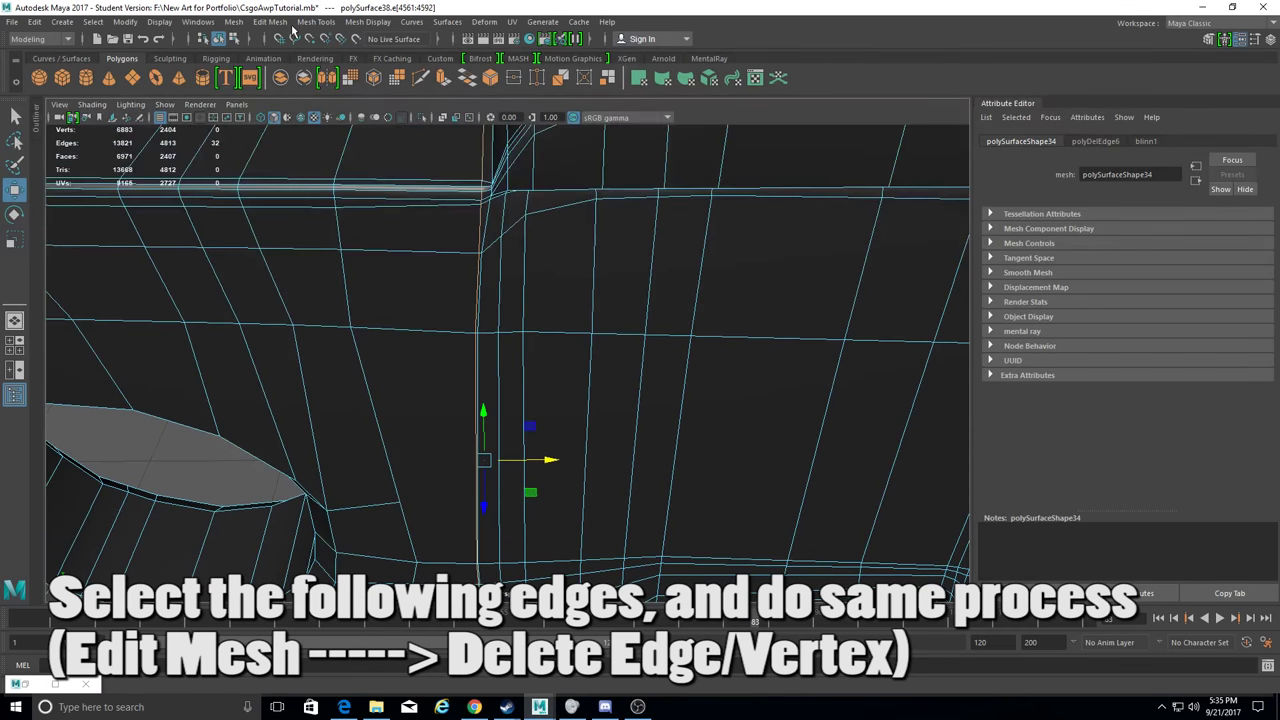
Delete three more selected edges around the thumb hole with Delete Edge/Vertex.
left_click(269, 21)
left_click(305, 279)
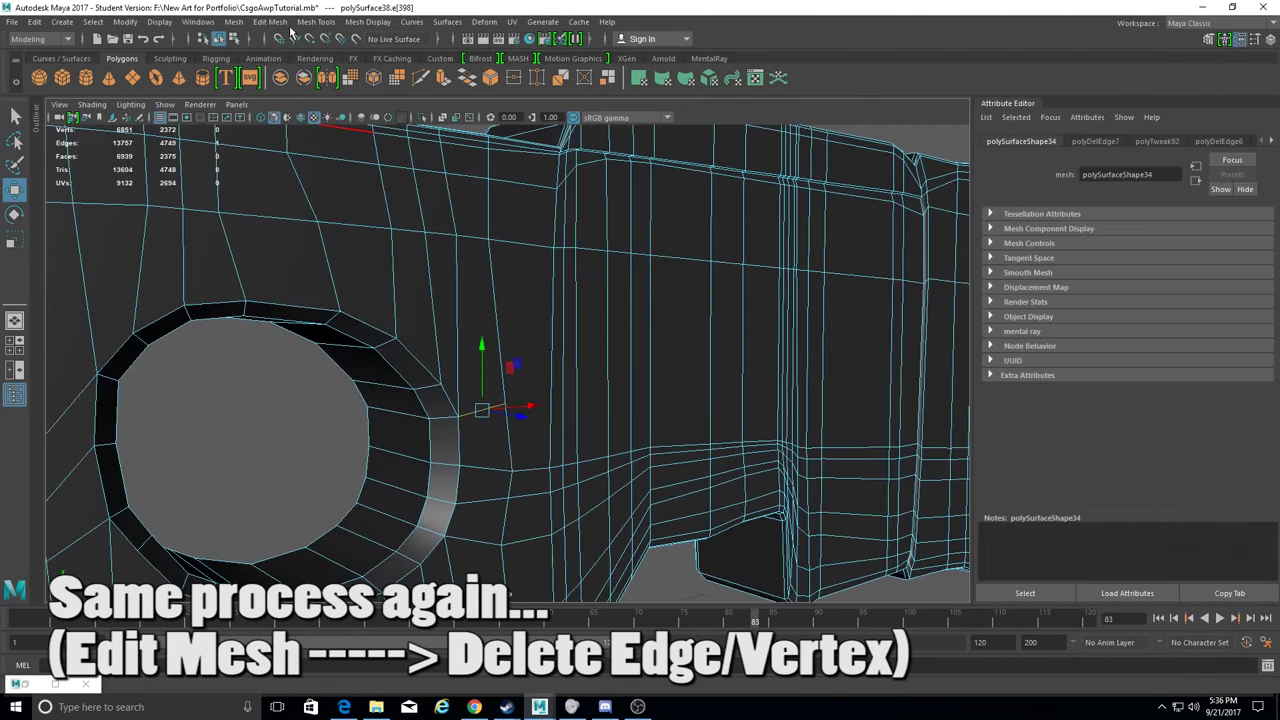
left_click(269, 21)
left_click(305, 284)
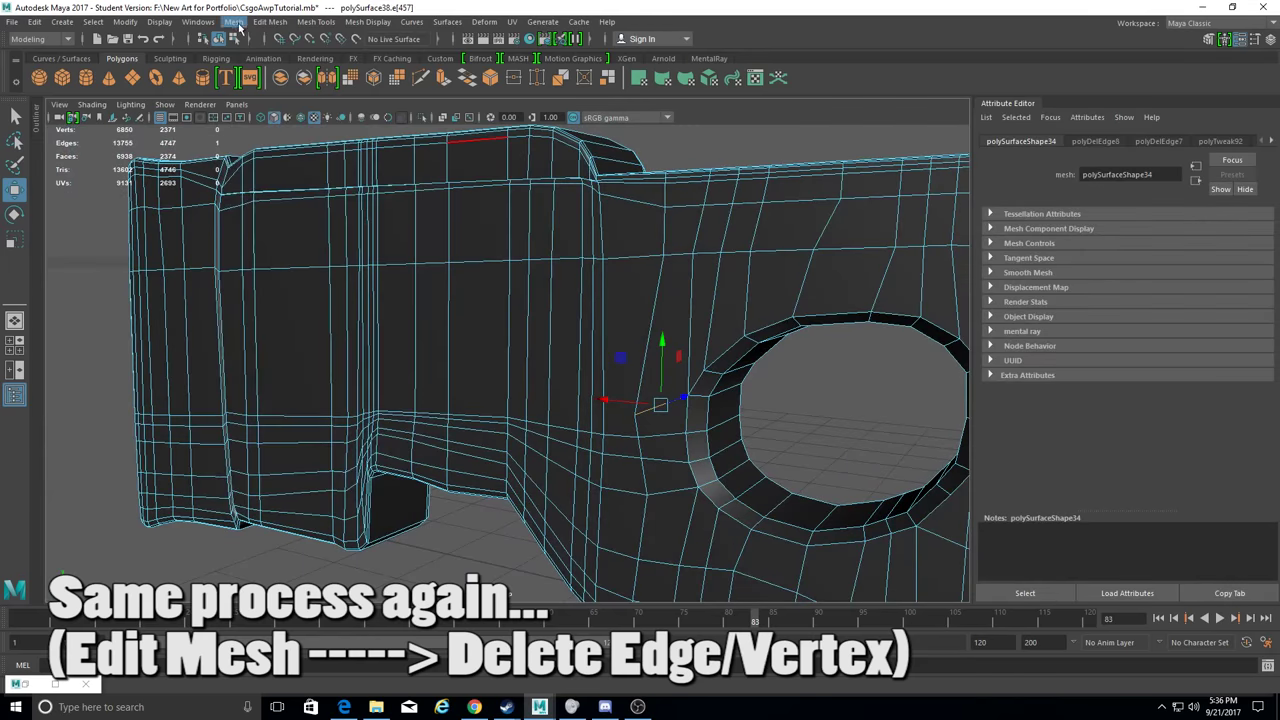
left_click(269, 21)
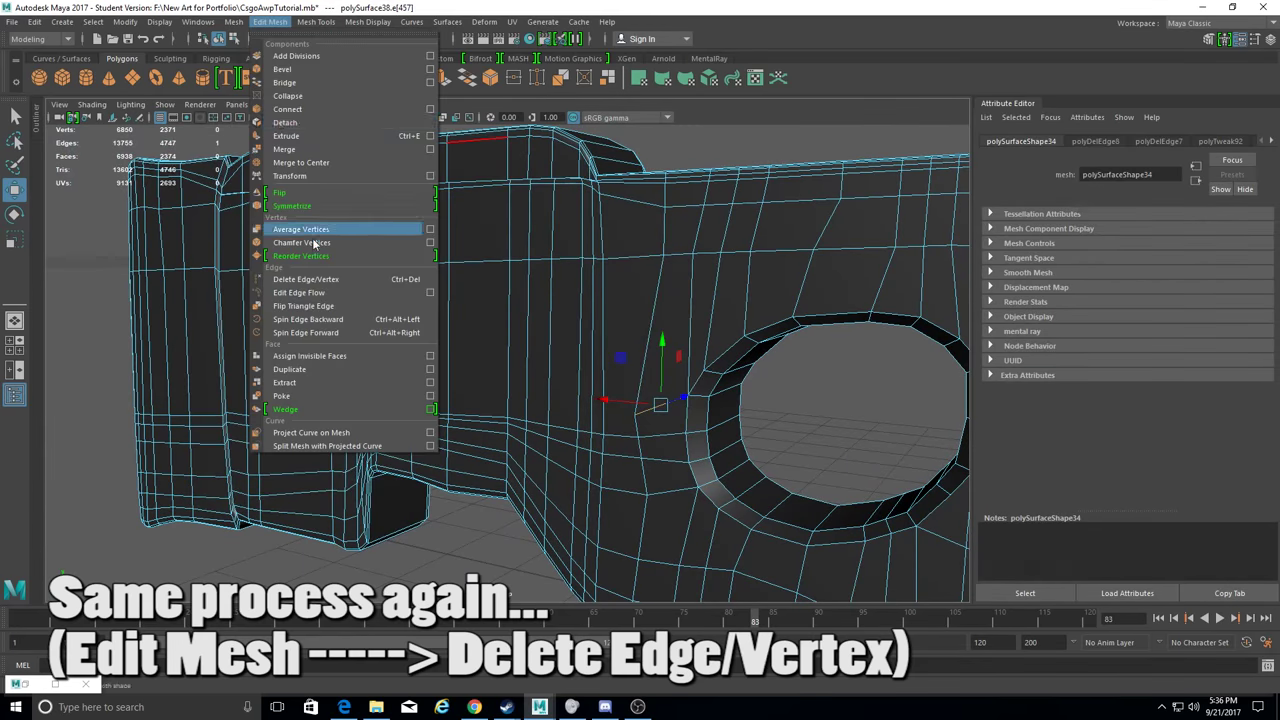
left_click(300, 229)
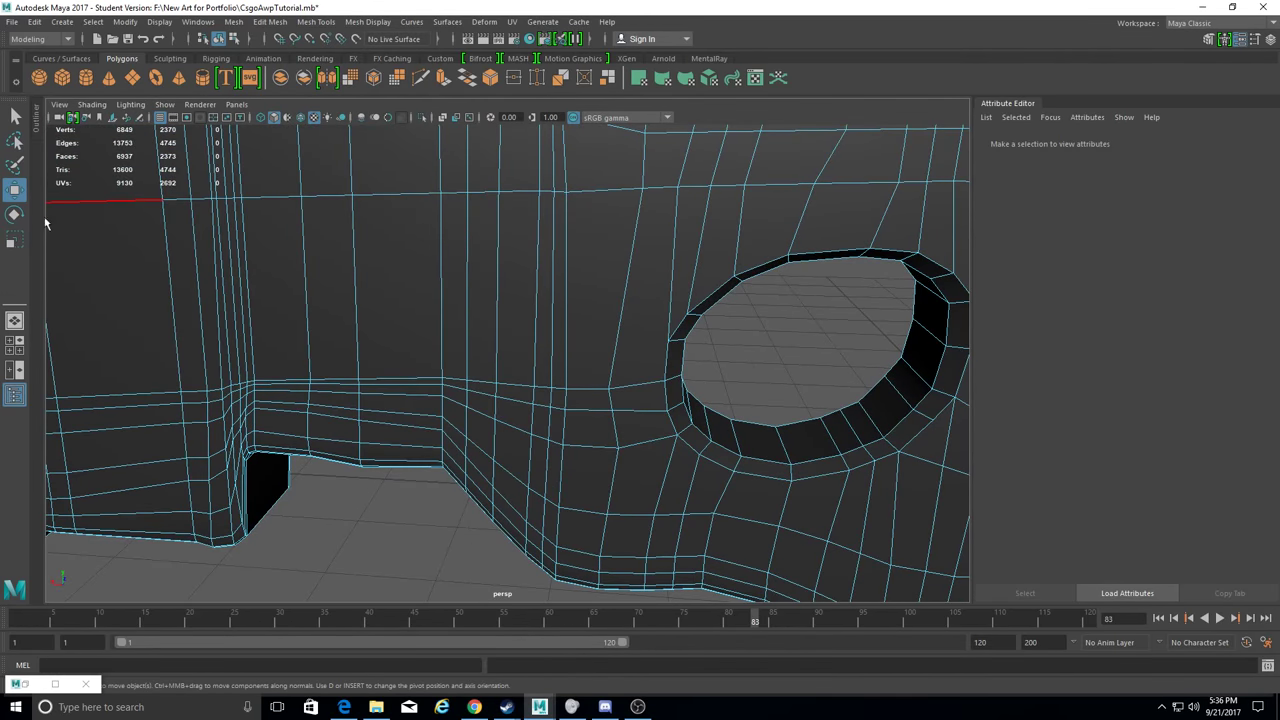
Start Multi-Cut on the leftover n-gon and select the edge loop running past the hole.
left_click(315, 21)
left_click(370, 134)
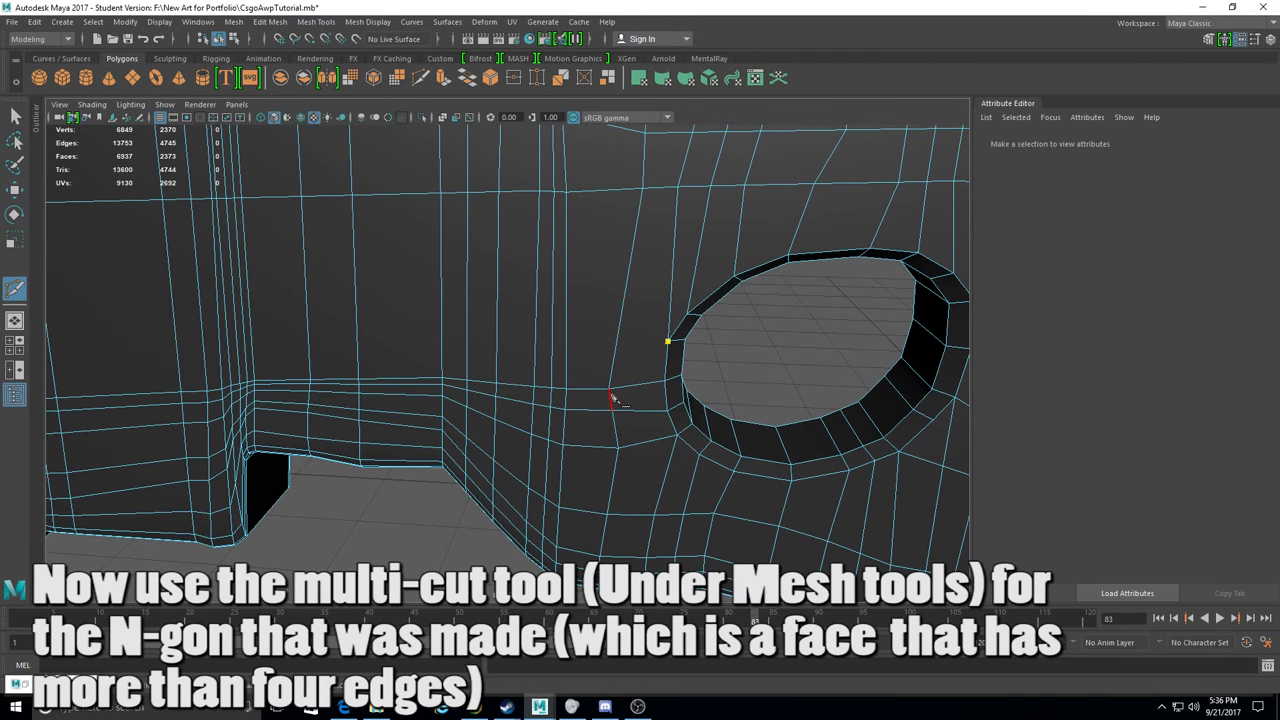
left_click_drag(838, 381, 355, 312, "alt")
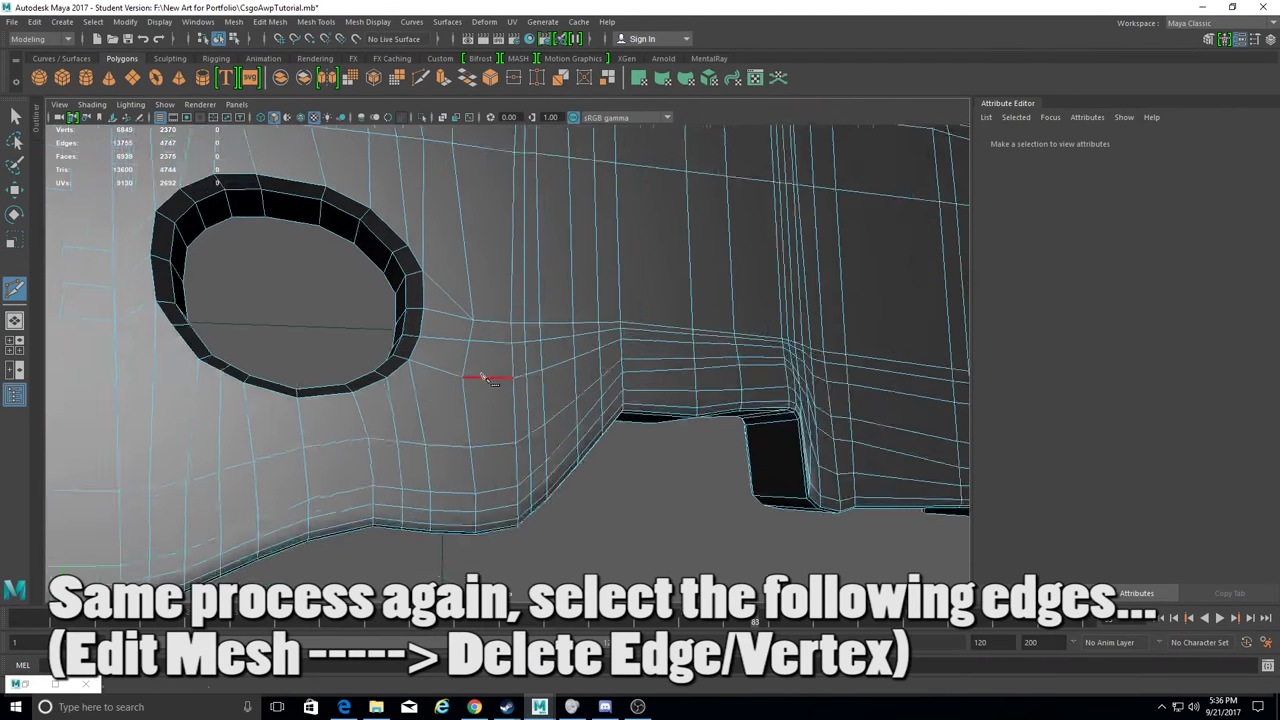
left_click(452, 305)
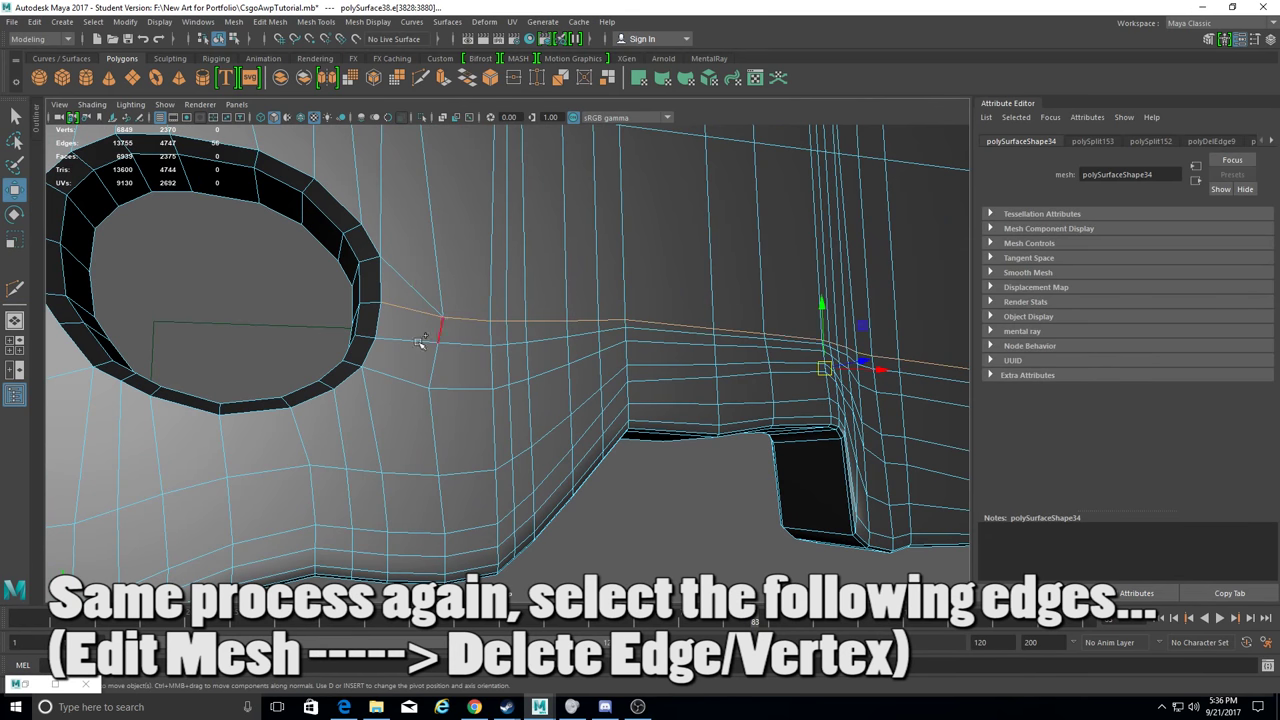
Delete that edge loop and select the edge between the two openings.
mouse_move(519, 394)
left_mouse_down("alt")
mouse_move(407, 397)
mouse_move(580, 400)
mouse_move(654, 363)
mouse_move(428, 407)
mouse_move(426, 430)
left_mouse_up("alt")
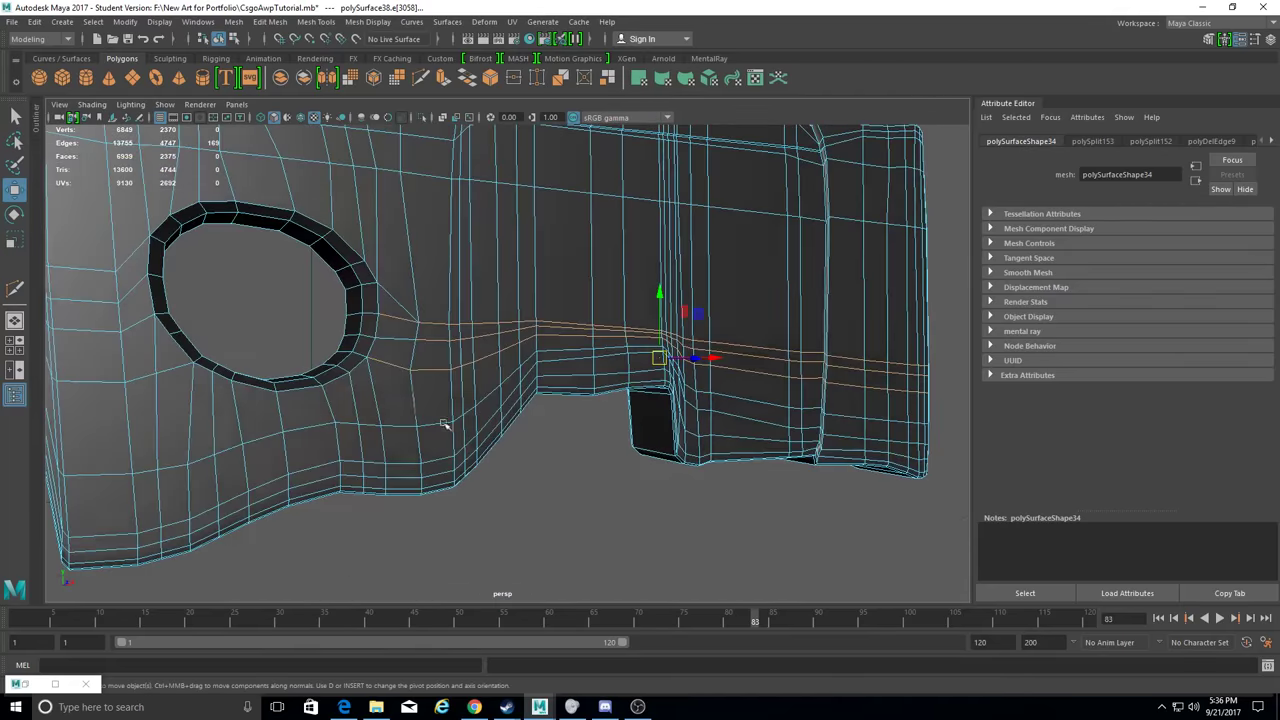
mouse_move(398, 370)
left_mouse_down("alt")
mouse_move(320, 414)
mouse_move(621, 310)
mouse_move(600, 330)
left_mouse_up("alt")
left_click(270, 21)
left_click(290, 279)
mouse_move(631, 380)
left_mouse_down("alt")
mouse_move(678, 370)
mouse_move(649, 406)
mouse_move(760, 451)
mouse_move(817, 374)
mouse_move(932, 401)
mouse_move(766, 420)
mouse_move(300, 386)
mouse_move(771, 371)
mouse_move(749, 337)
mouse_move(771, 351)
mouse_move(569, 322)
mouse_move(349, 400)
mouse_move(557, 400)
mouse_move(648, 276)
mouse_move(437, 329)
mouse_move(557, 292)
left_mouse_up("alt")
left_click(333, 382)
Delete the selected edge between the two openings.
left_click(270, 21)
left_click(330, 171)
left_click_drag(450, 300, 561, 357, "alt")
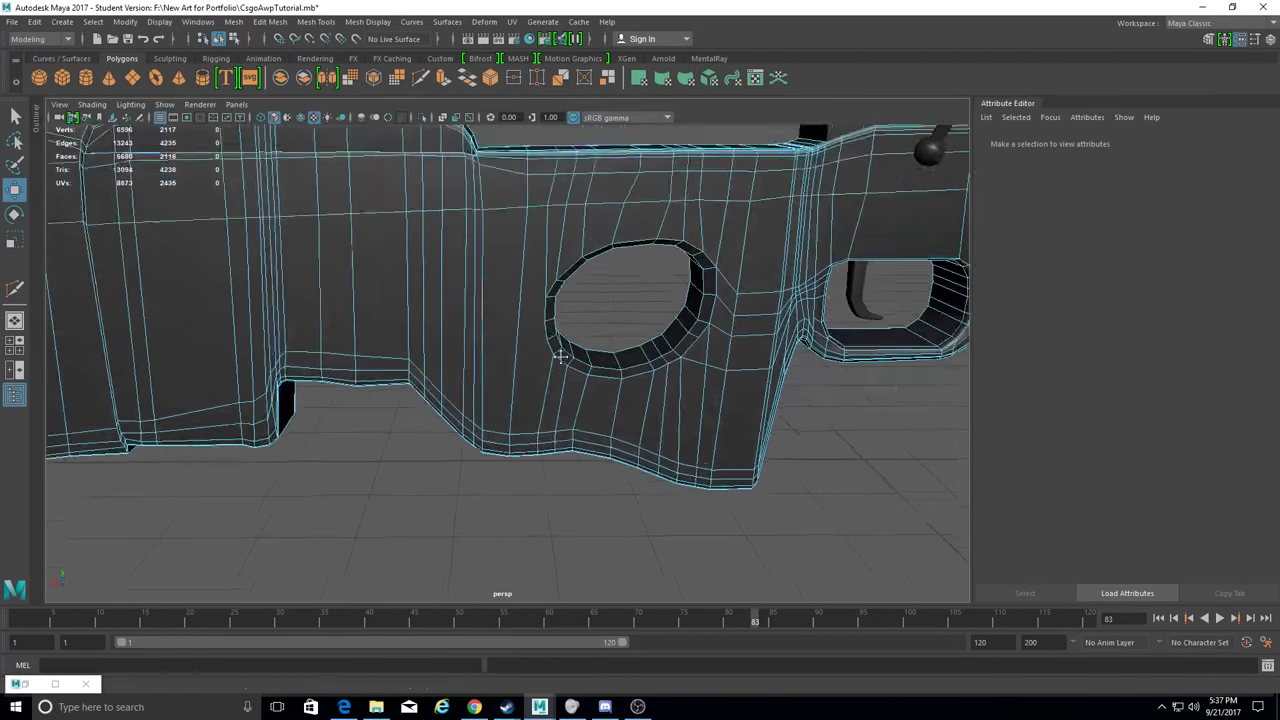
scroll(561, 357, "up", 3)
Multi-Cut new edges beside the thumb hole's rim.
left_click(15, 288)
scroll(580, 255, "up", 3)
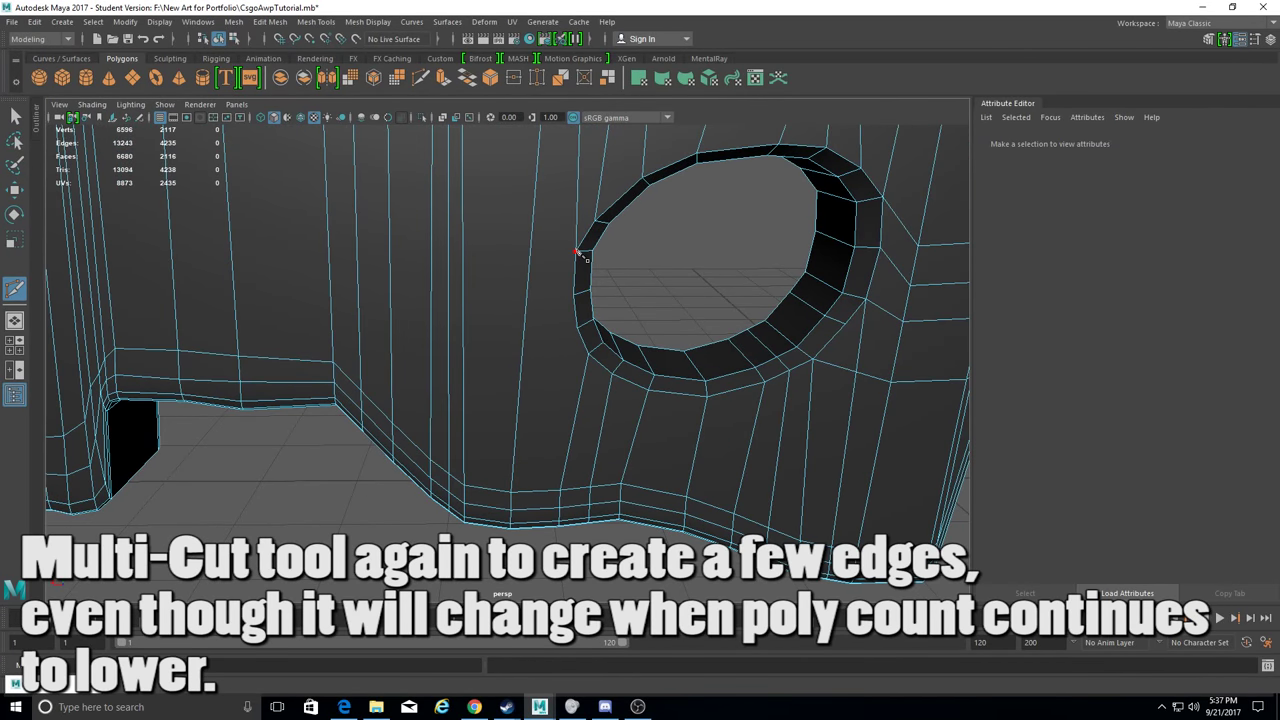
mouse_move(576, 297)
left_mouse_down("alt")
mouse_move(600, 351)
mouse_move(617, 323)
left_mouse_up("alt")
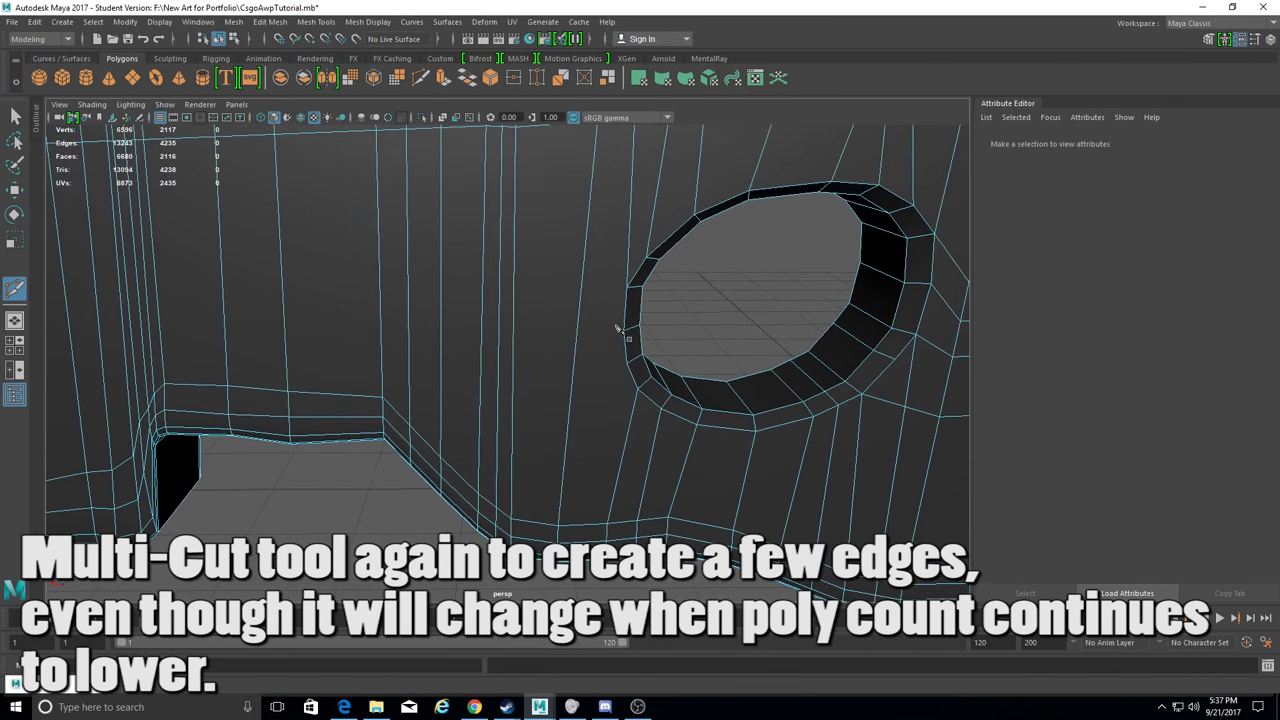
left_click(577, 336)
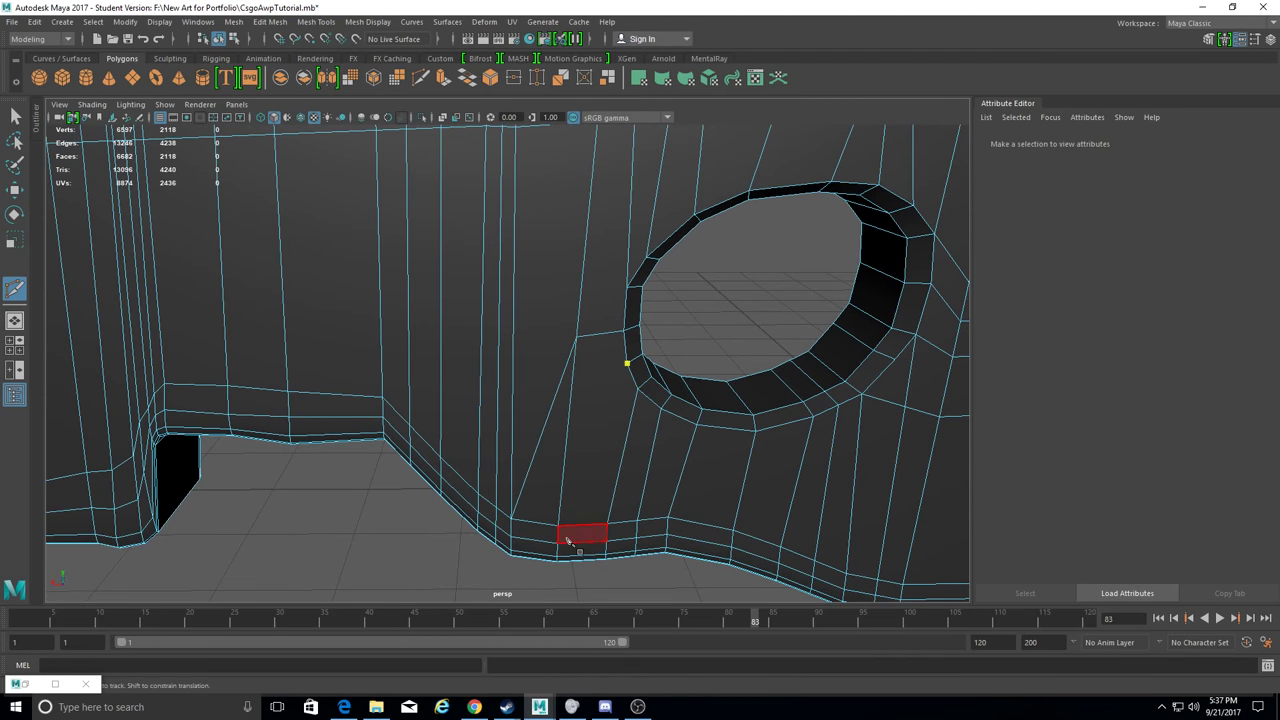
left_click_drag(589, 523, 613, 369, "alt")
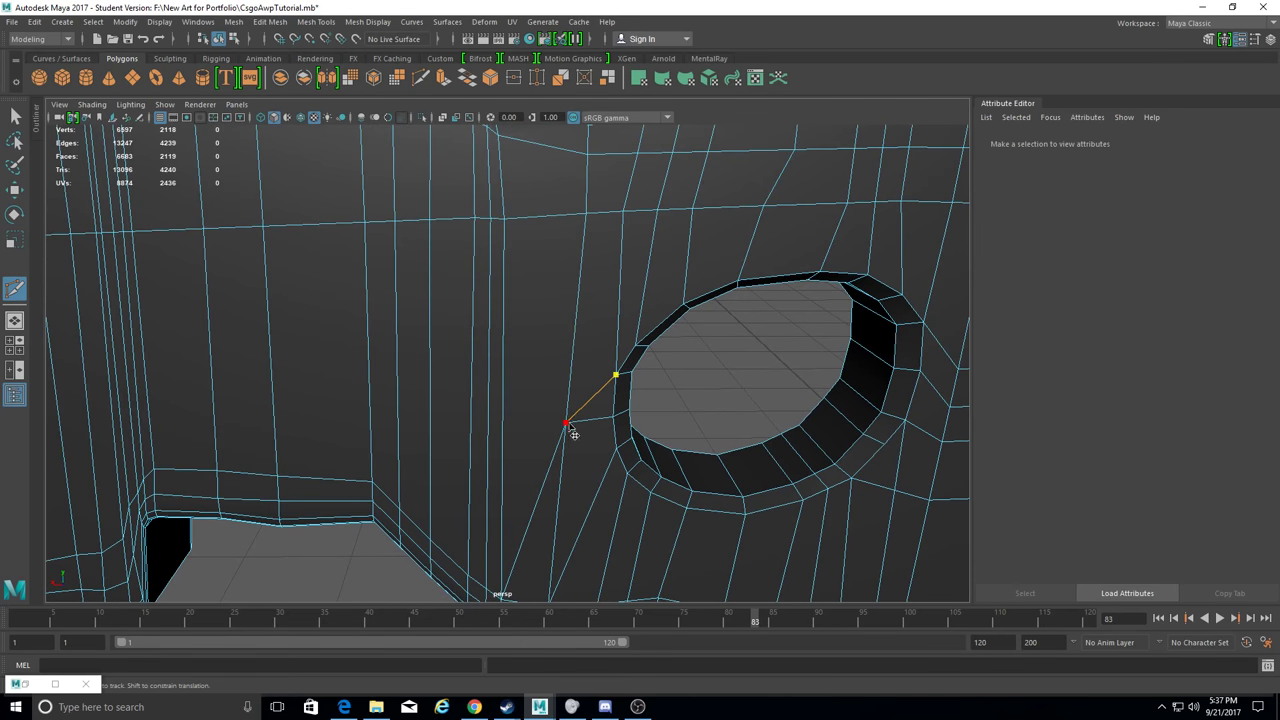
scroll(692, 490, "down", 5)
scroll(528, 400, "down", 3)
scroll(571, 400, "down", 1)
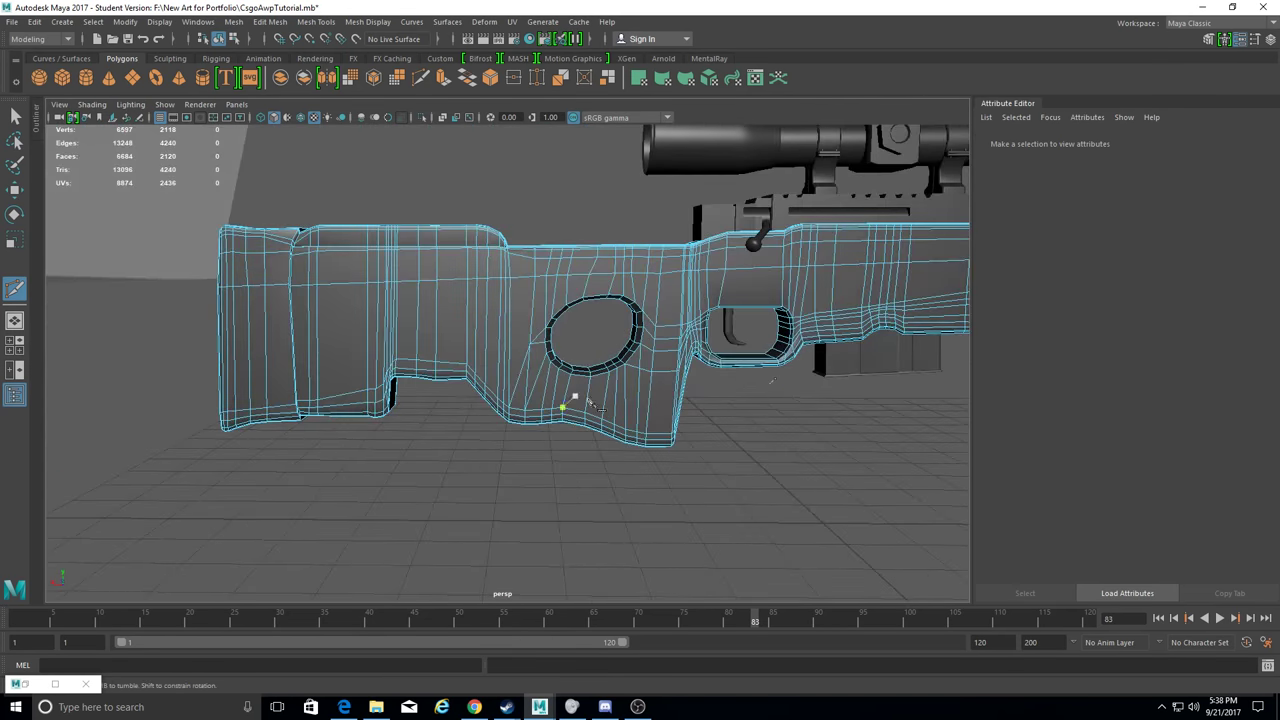
scroll(700, 380, "up", 4)
scroll(830, 365, "down", 2)
scroll(563, 363, "up", 3)
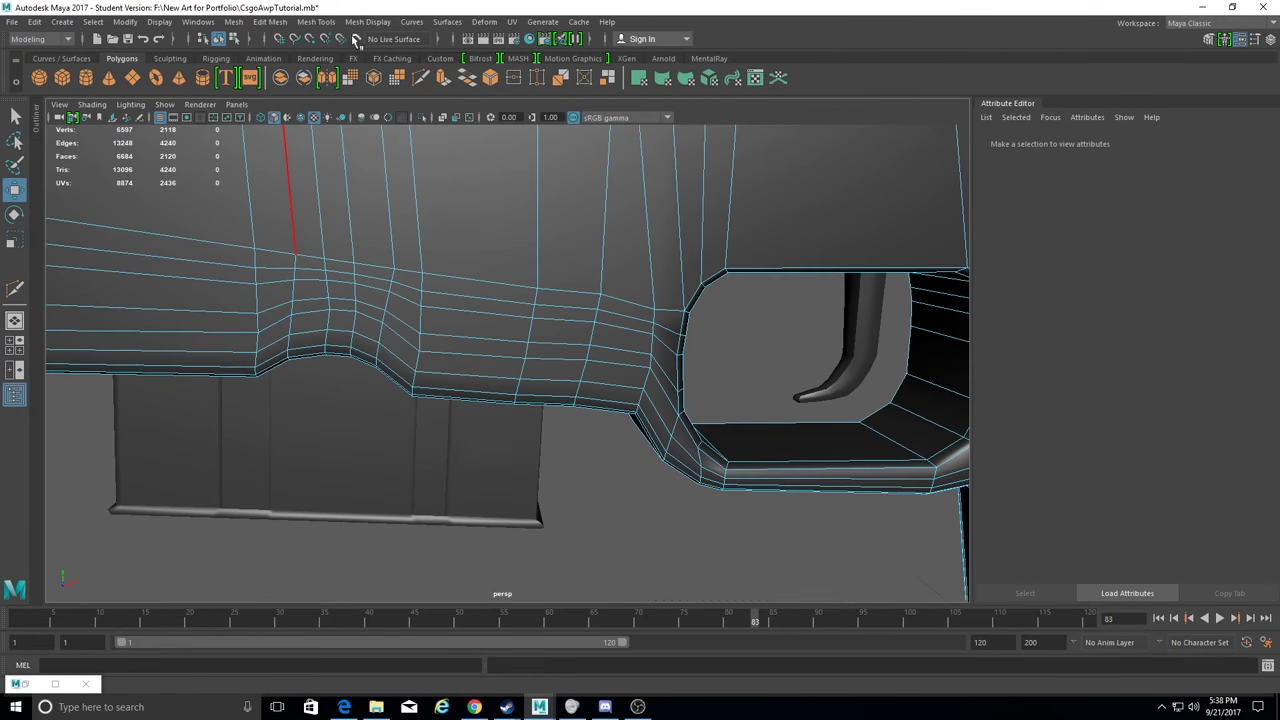
With Target Weld in vertex mode, merge two vertex pairs beside the thumb hole.
left_click(316, 22)
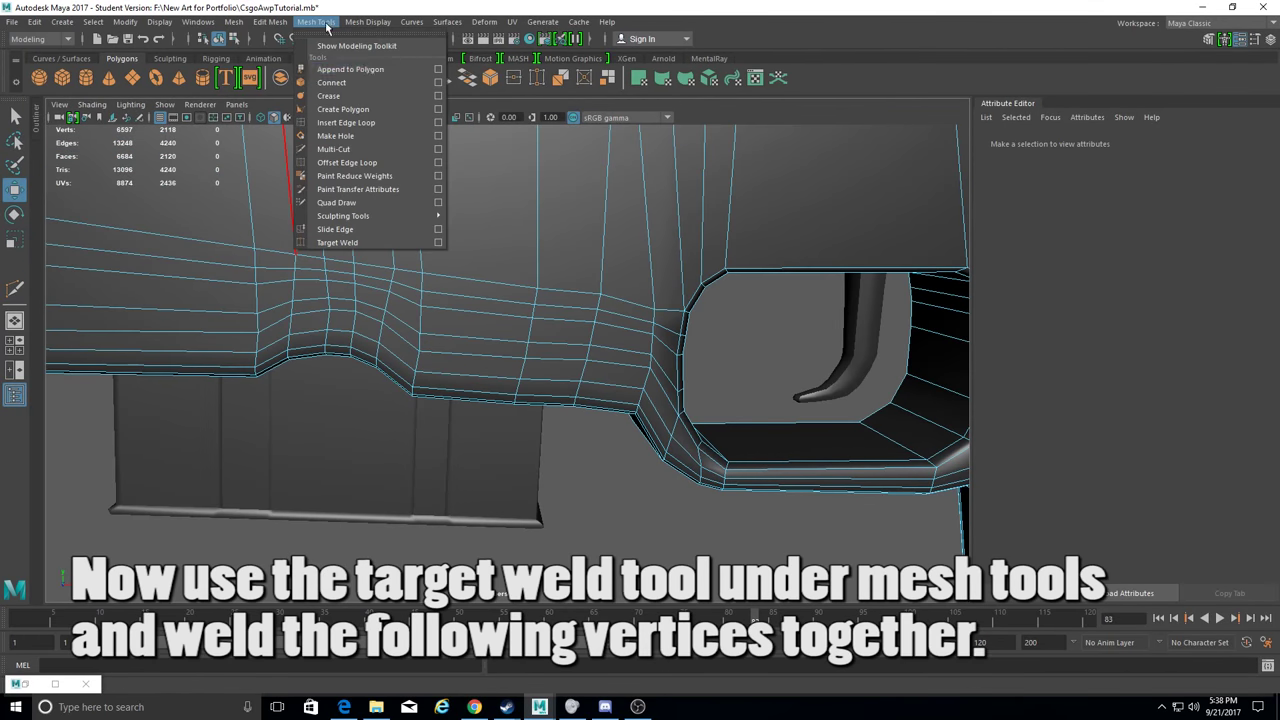
left_click(337, 242)
right_click_drag(682, 334, 654, 316)
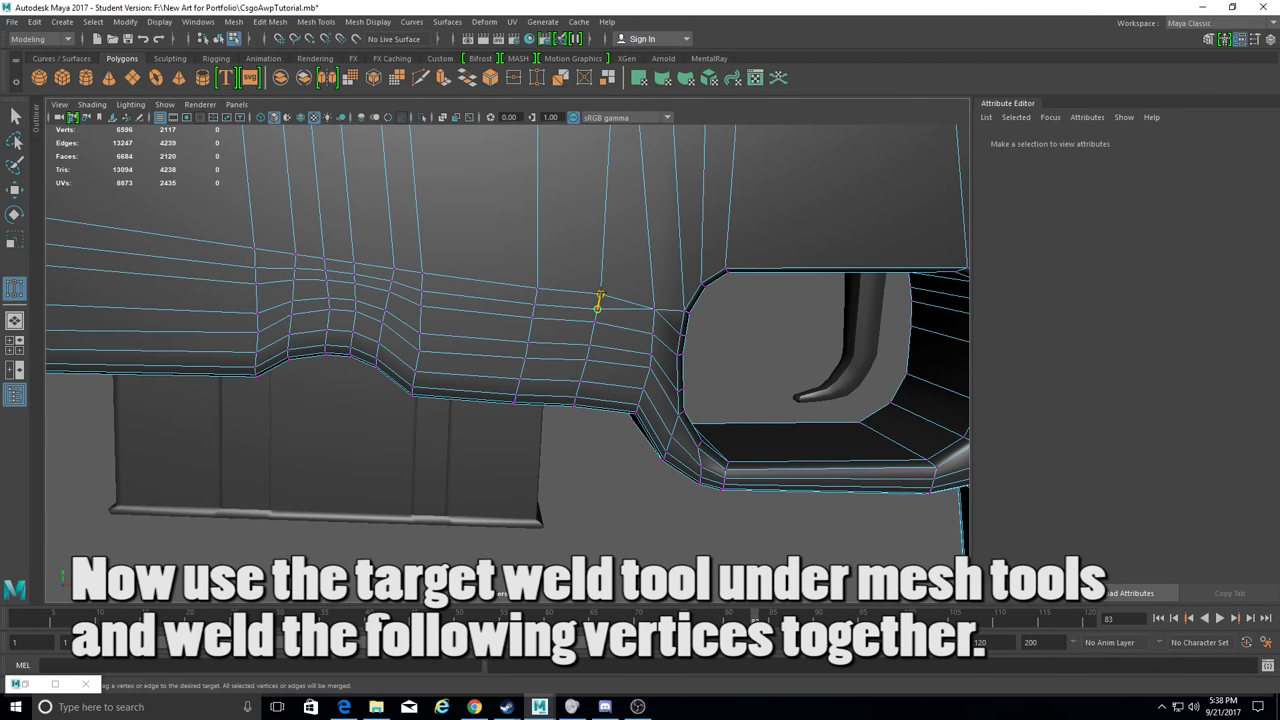
left_click_drag(415, 262, 421, 289)
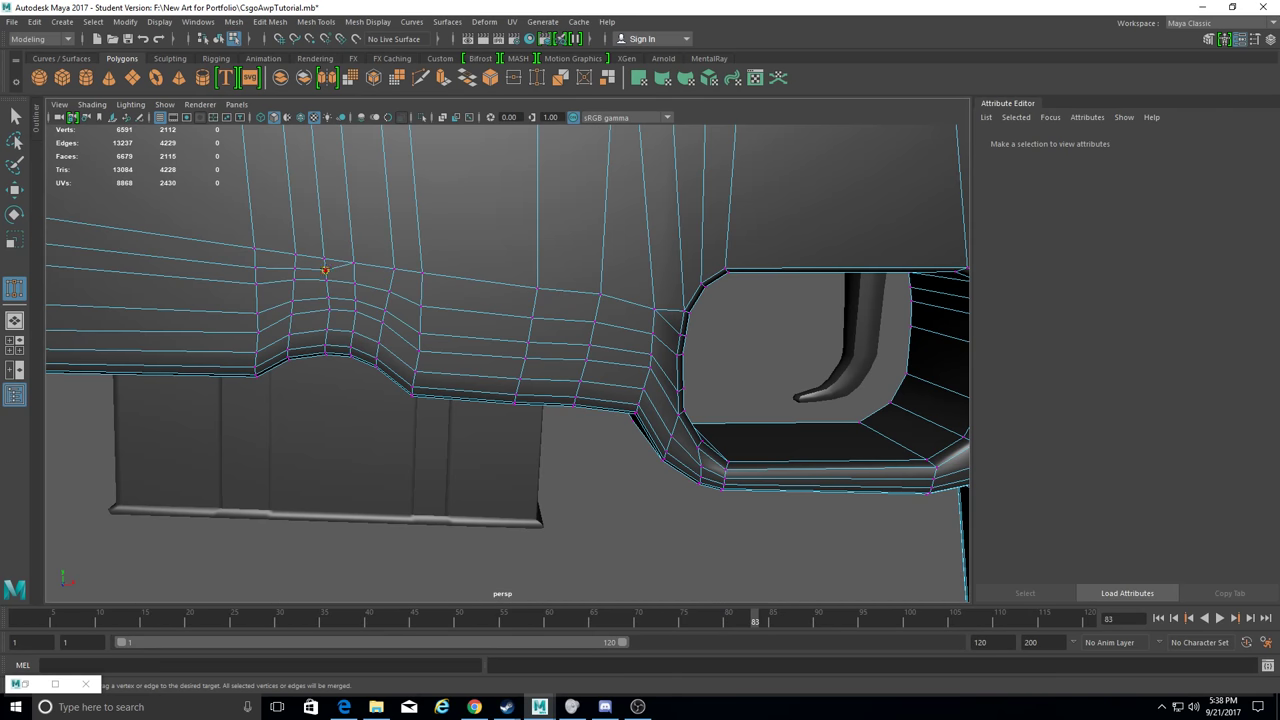
middle_click_drag(254, 247, 511, 383, "alt")
left_click_drag(461, 289, 461, 314)
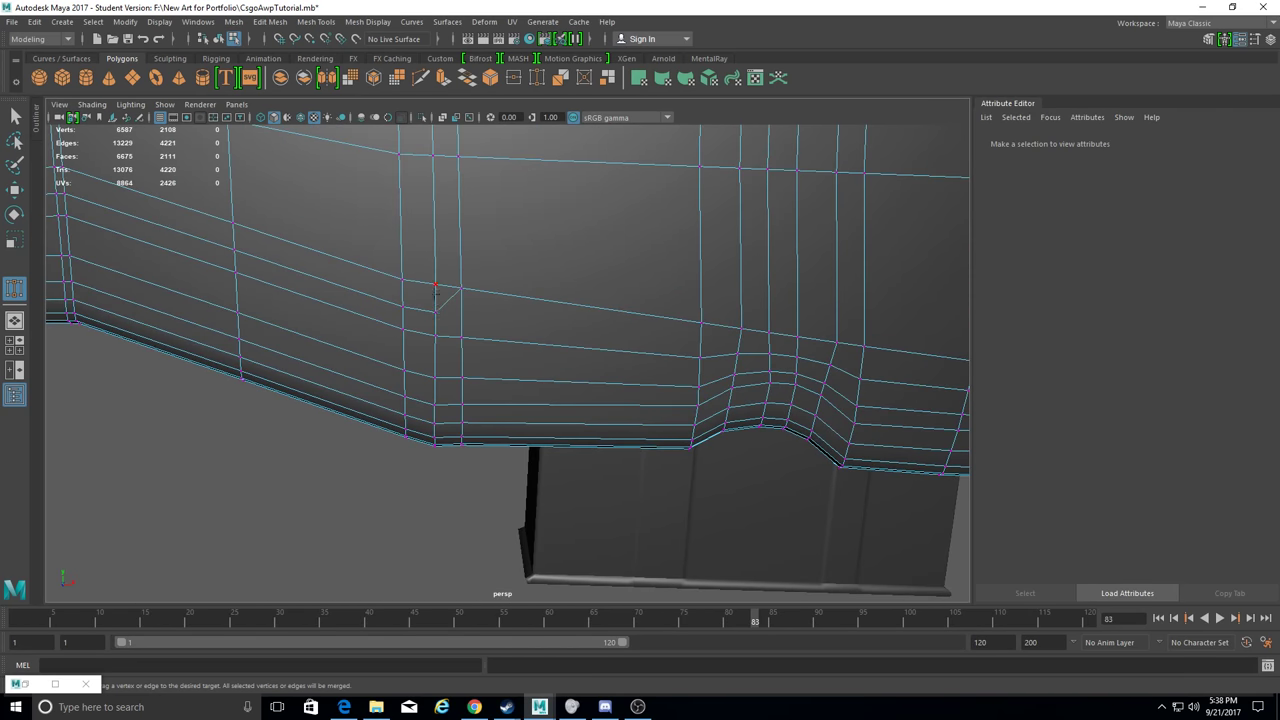
left_click_drag(234, 262, 234, 270)
Weld the corner vertex onto its target and select a vertex at the stock end.
left_click_drag(430, 300, 520, 282, "alt")
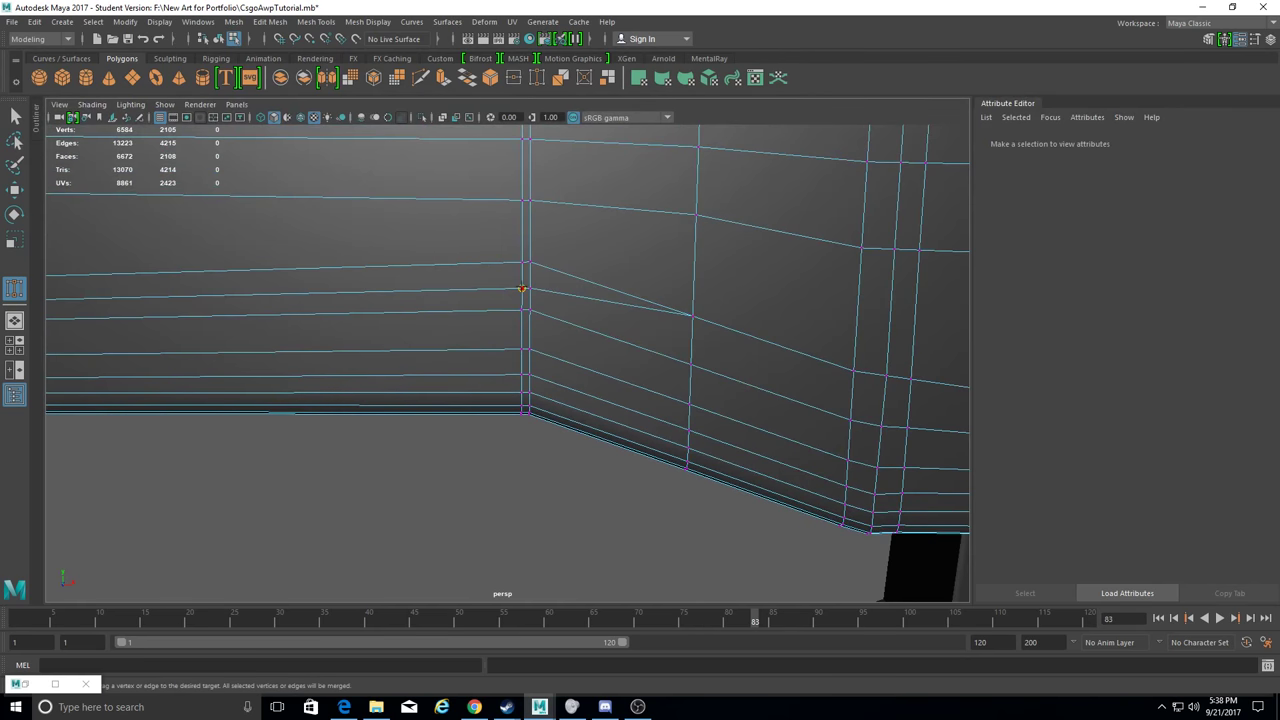
mouse_move(600, 290)
right_mouse_down("alt")
mouse_move(853, 321)
mouse_move(600, 300)
right_mouse_up("alt")
mouse_move(482, 272)
left_mouse_down()
mouse_move(313, 297)
mouse_move(446, 228)
mouse_move(446, 211)
left_mouse_up()
mouse_move(446, 211)
left_mouse_down("alt")
mouse_move(471, 271)
mouse_move(637, 270)
left_mouse_up("alt")
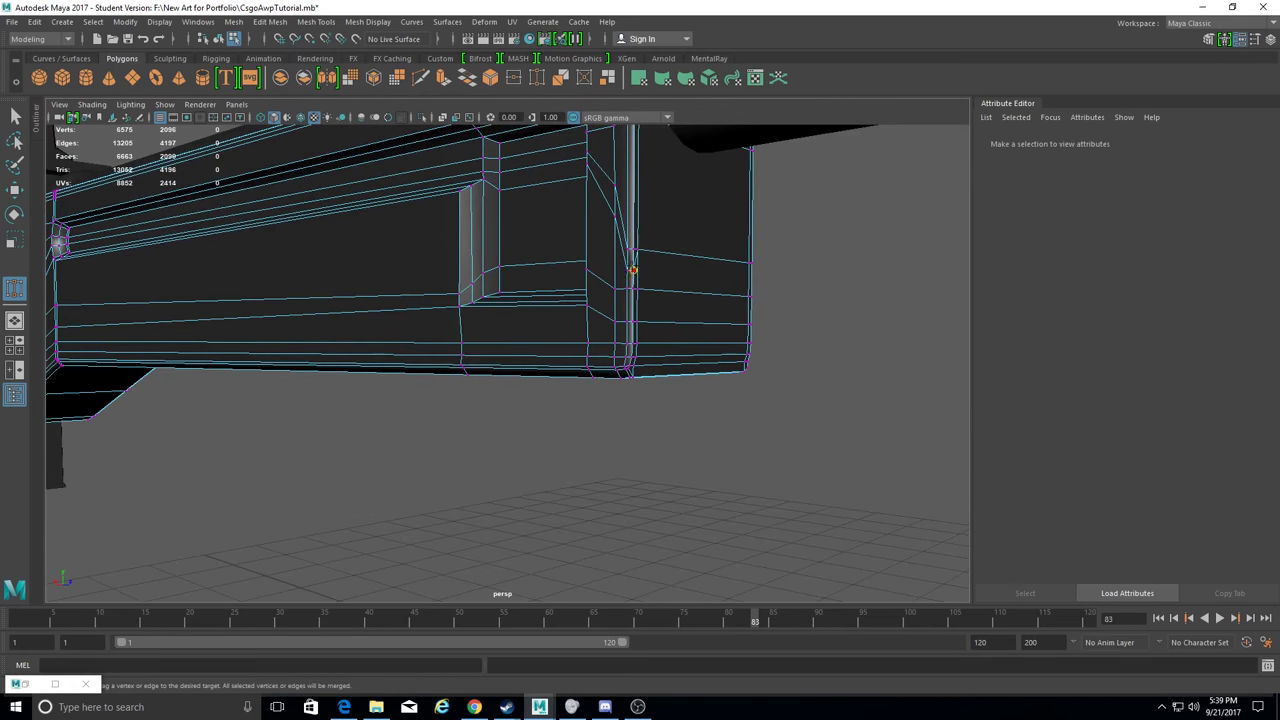
left_click_drag(58, 240, 708, 217, "alt")
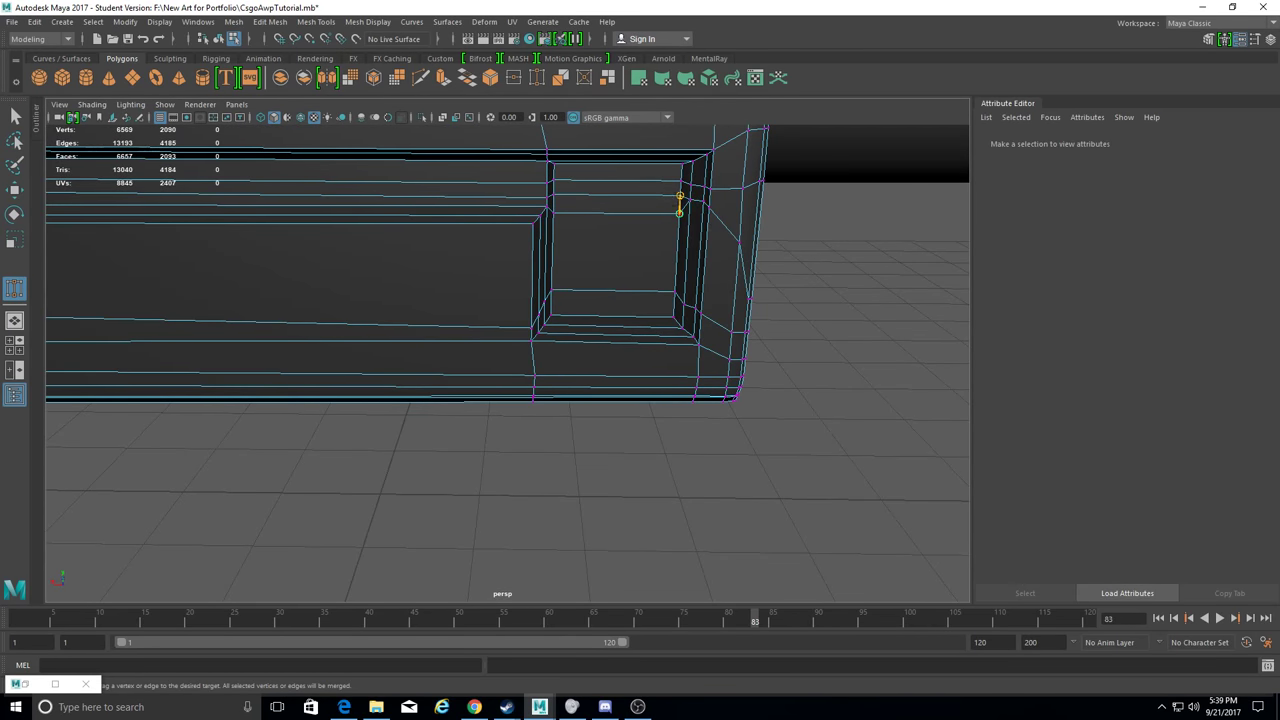
mouse_move(540, 262)
left_mouse_down("alt")
mouse_move(597, 258)
mouse_move(460, 282)
left_mouse_up("alt")
left_click(554, 295)
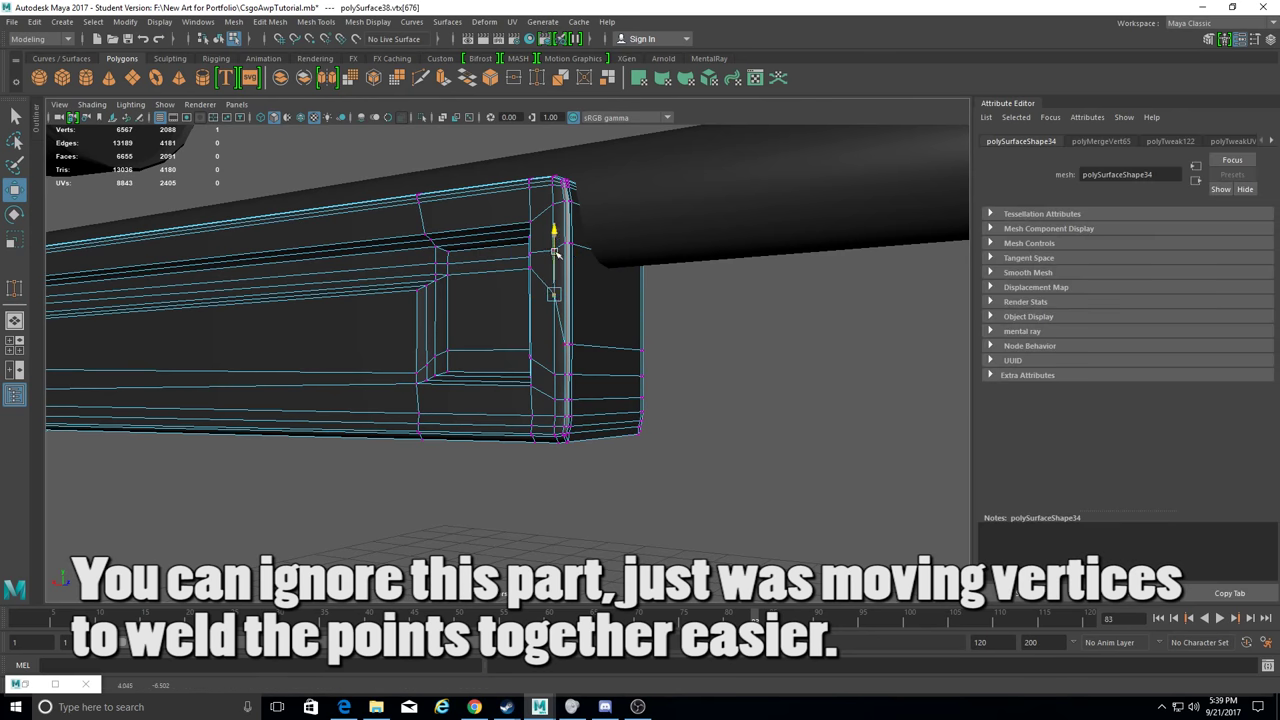
Target-weld a vertex by the inset panel onto the one beside it.
mouse_move(655, 370)
left_mouse_down("alt")
mouse_move(525, 320)
mouse_move(505, 360)
left_mouse_up("alt")
left_click(775, 343, "shift")
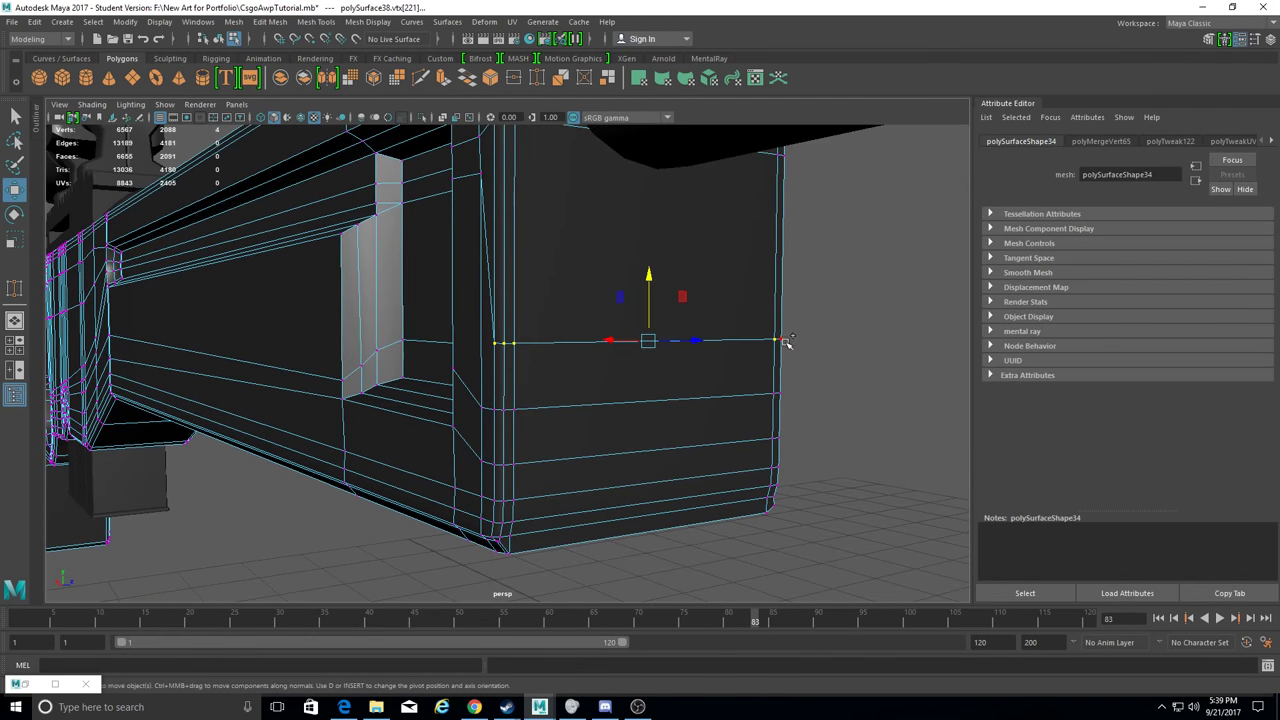
mouse_move(827, 413)
left_mouse_down("alt")
mouse_move(691, 420)
mouse_move(513, 377)
left_mouse_up("alt")
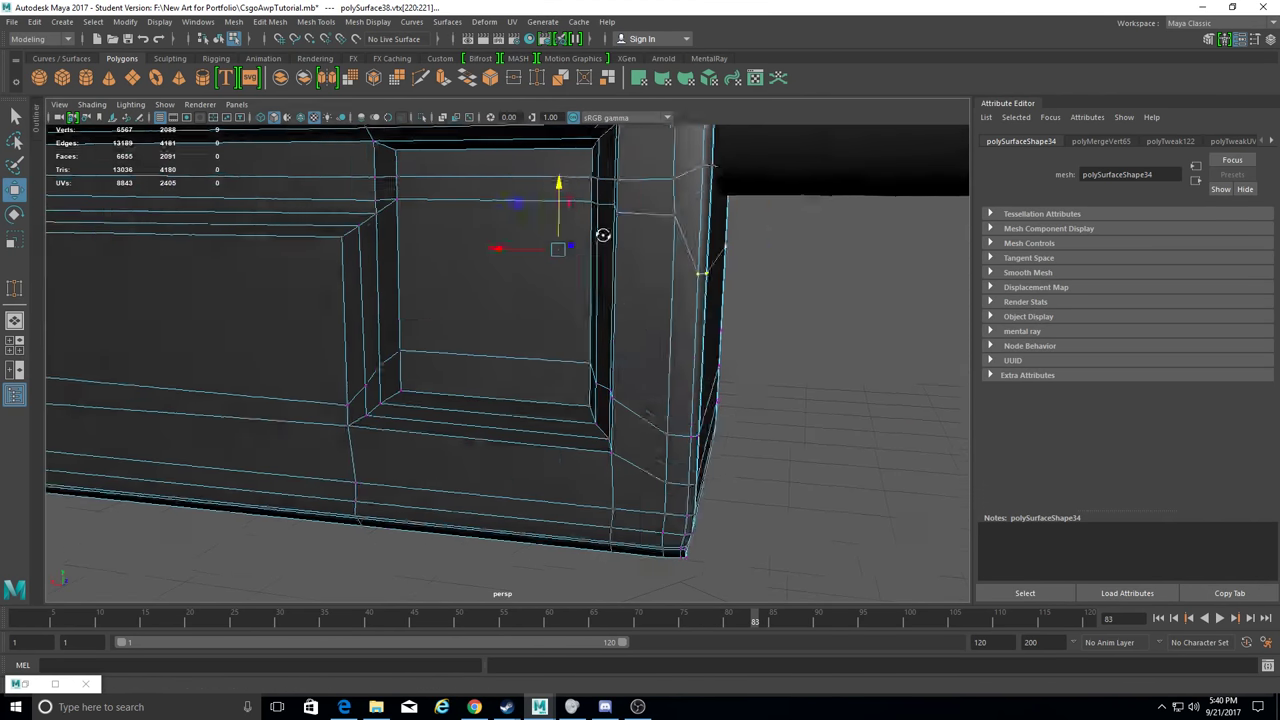
mouse_move(480, 275)
left_mouse_down("alt")
mouse_move(576, 162)
mouse_move(461, 375)
left_mouse_up("alt")
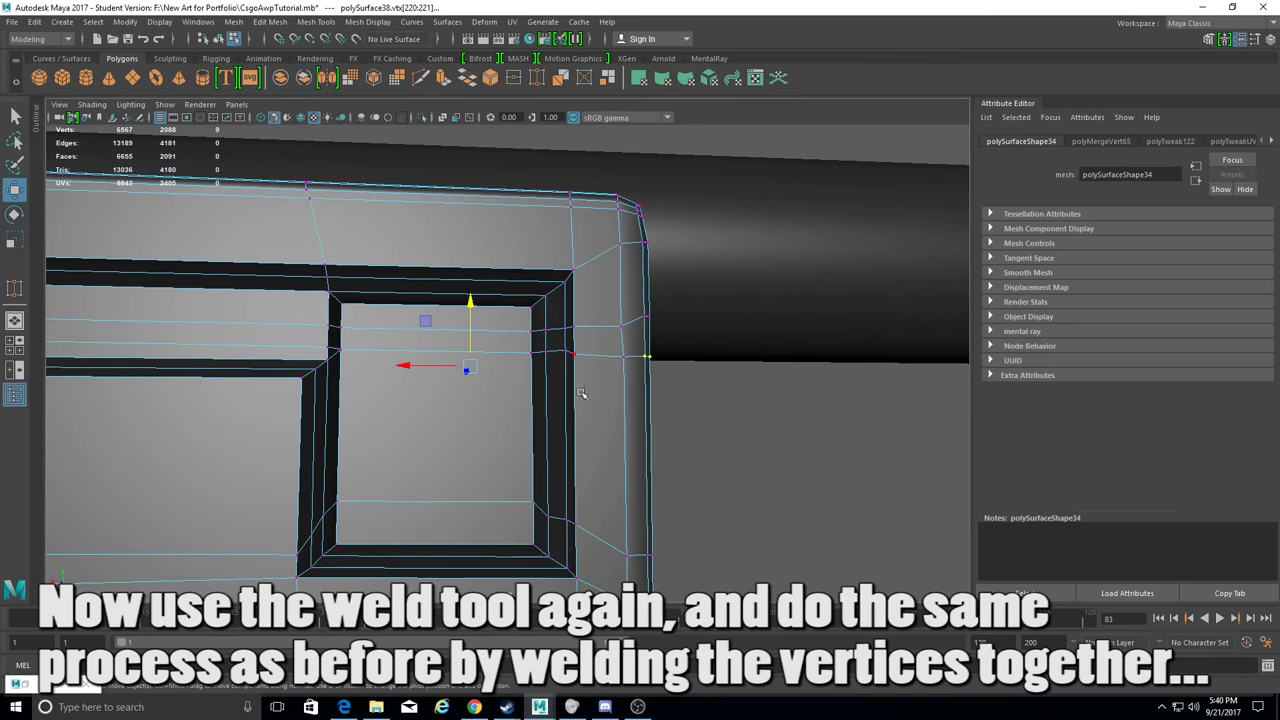
left_click(543, 400)
key("y")
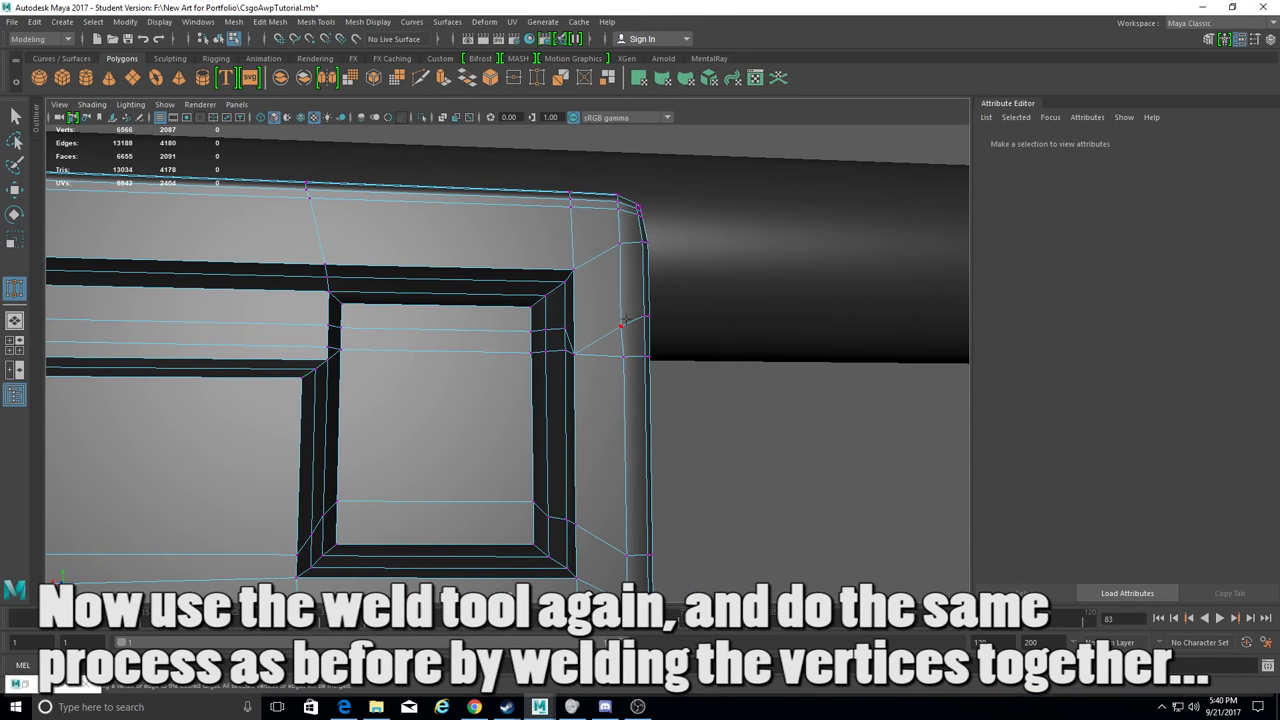
mouse_move(531, 336)
left_mouse_down()
mouse_move(327, 325)
mouse_move(488, 405)
left_mouse_up()
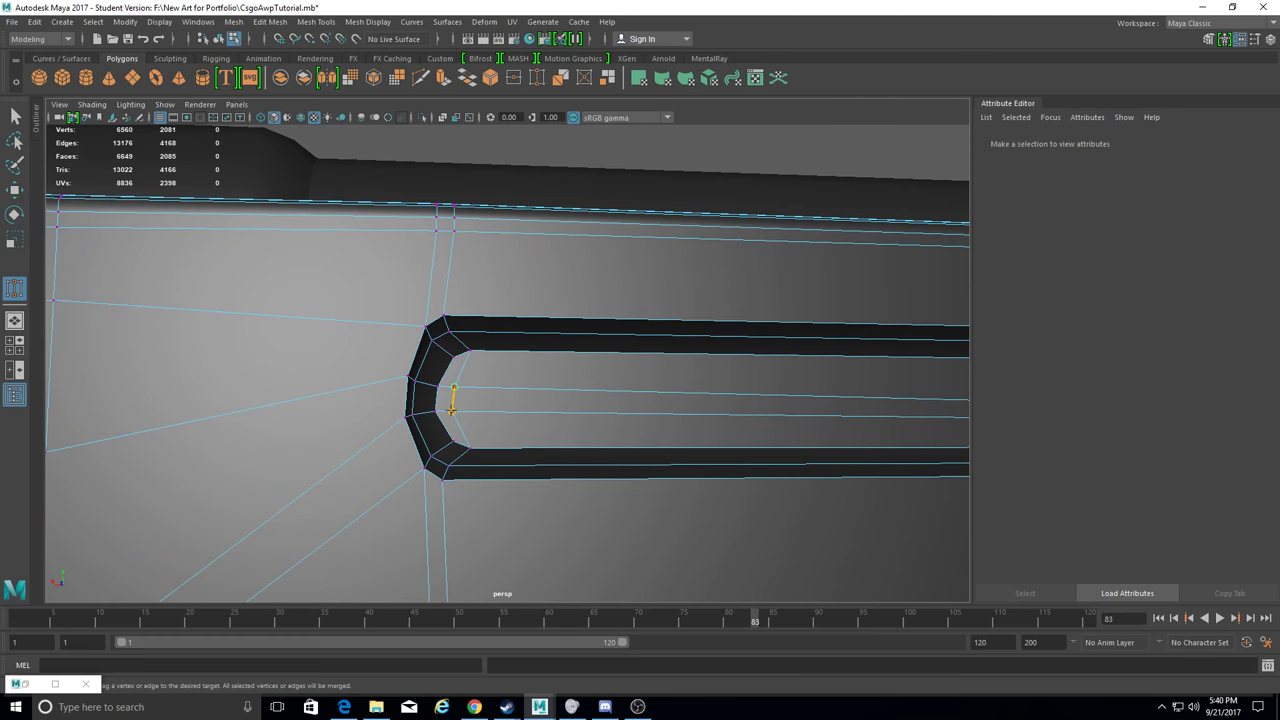
Weld stray vertices at the slot end and near the trigger guard.
left_click(450, 405)
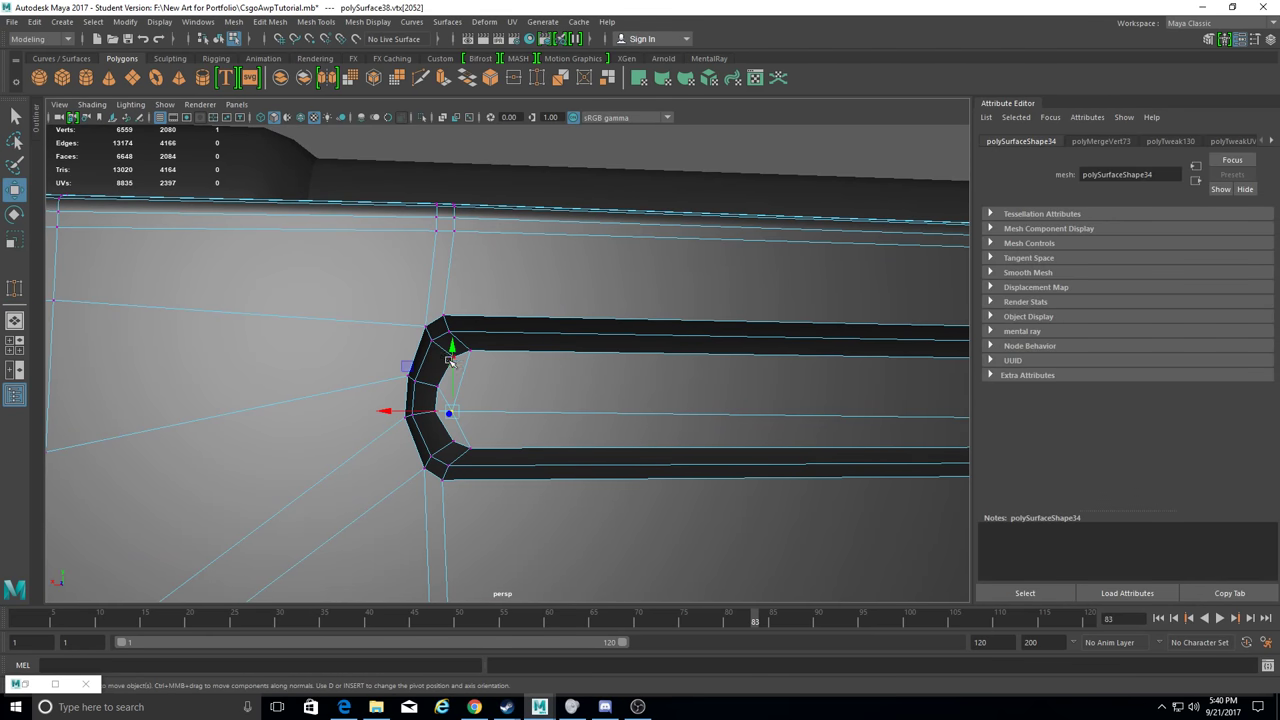
scroll(566, 400, "down", 2)
scroll(675, 409, "down", 4)
left_click_drag(675, 409, 675, 388, "alt")
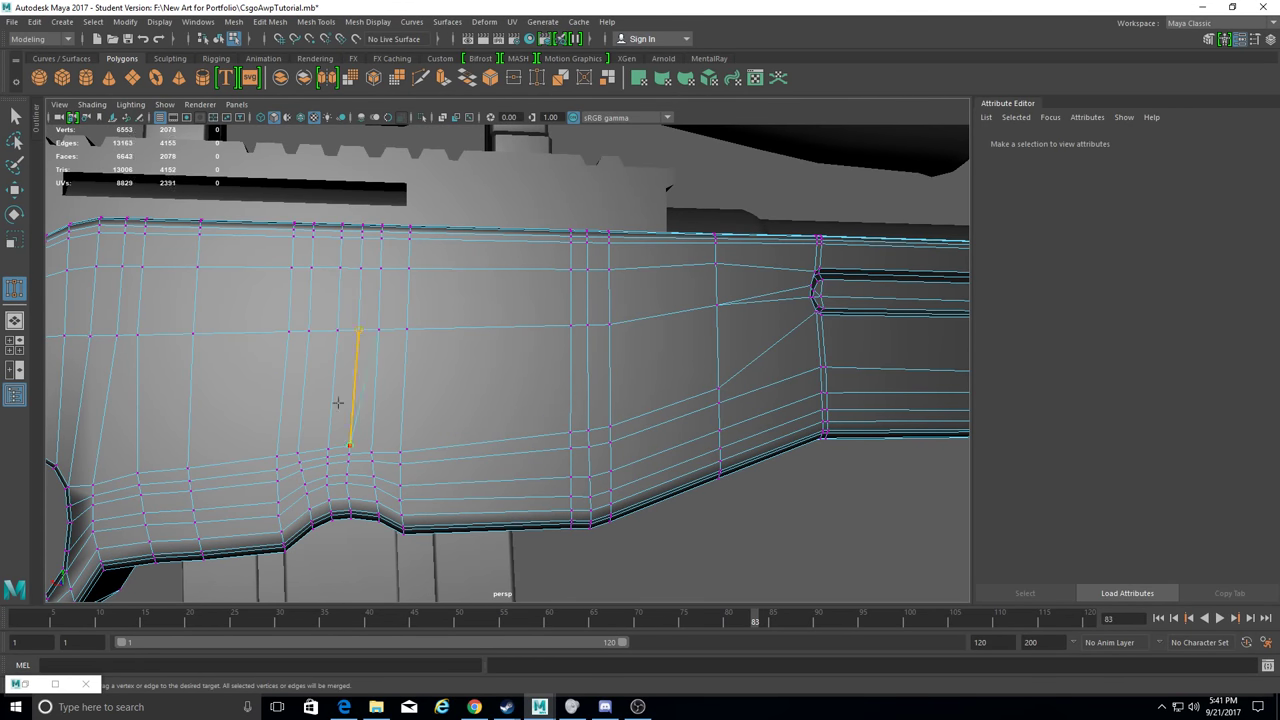
mouse_move(275, 459)
left_mouse_down("alt")
mouse_move(447, 268)
mouse_move(652, 397)
left_mouse_up("alt")
scroll(652, 397, "up", 5)
scroll(589, 400, "up", 2)
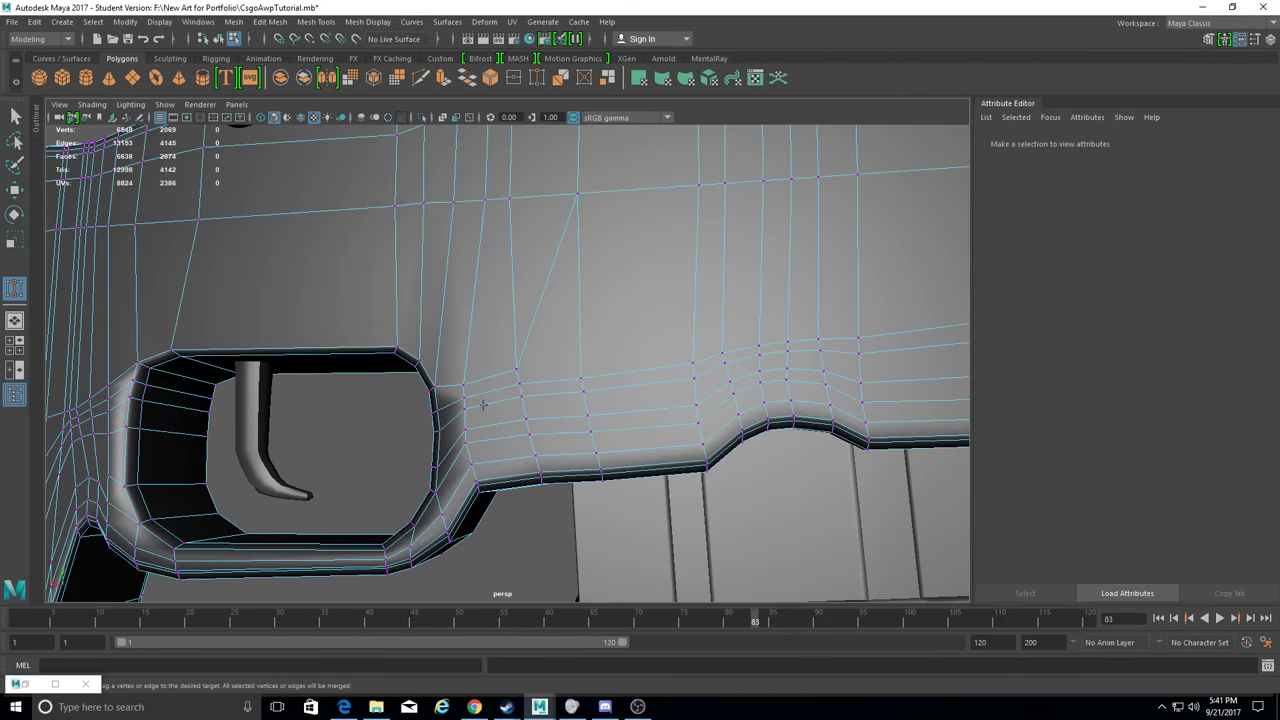
left_click_drag(523, 384, 518, 370)
mouse_move(518, 370)
left_mouse_down("alt")
mouse_move(643, 406)
mouse_move(507, 380)
left_mouse_up("alt")
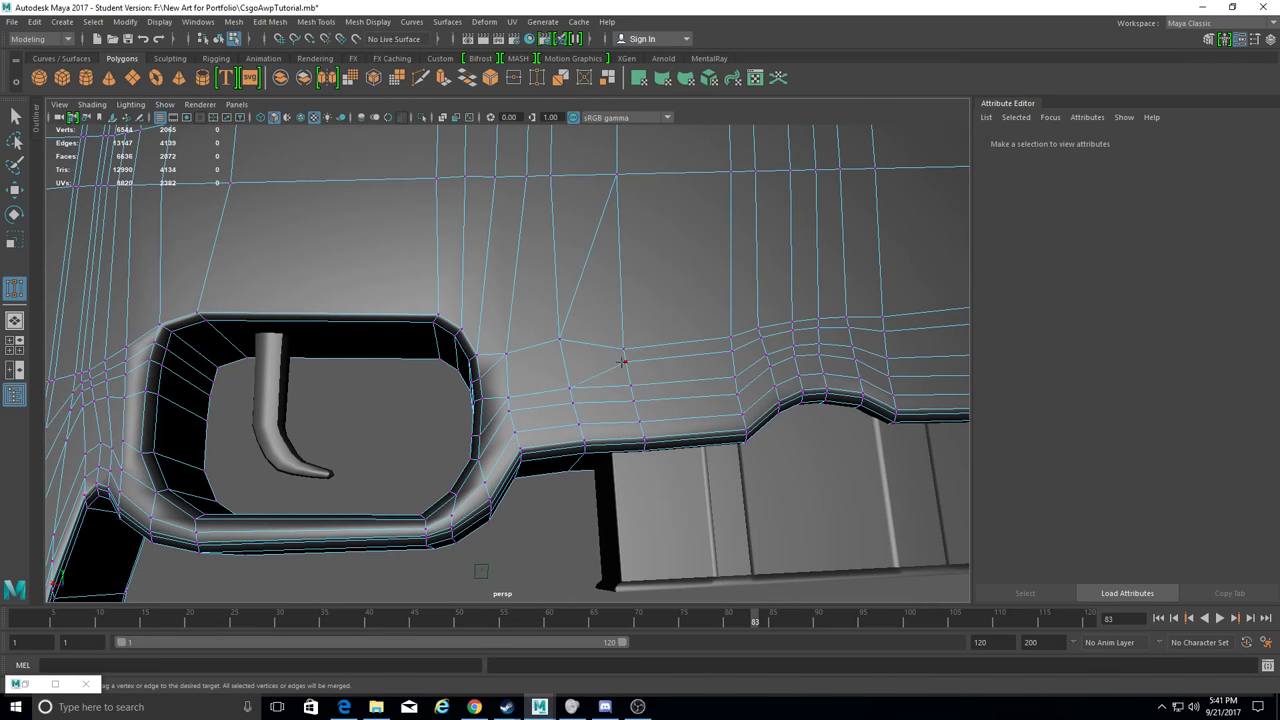
Weld vertices near the front slot and along the receiver's rear and lower edges.
mouse_move(848, 330)
left_mouse_down()
mouse_move(851, 345)
mouse_move(588, 330)
left_mouse_up()
mouse_move(698, 318)
left_mouse_down("alt")
mouse_move(663, 371)
mouse_move(560, 390)
mouse_move(580, 388)
mouse_move(590, 300)
mouse_move(527, 300)
mouse_move(577, 361)
left_mouse_up("alt")
scroll(577, 361, "down", 3)
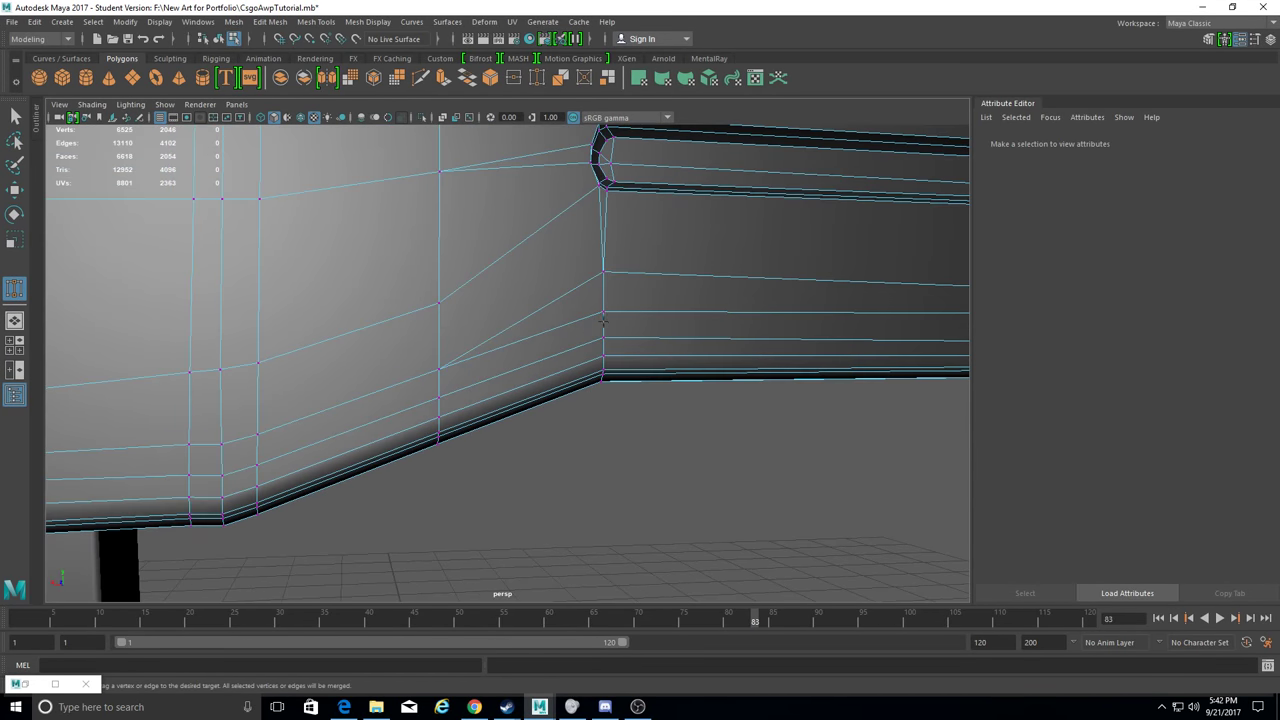
scroll(520, 352, "down", 3)
scroll(466, 346, "down", 2)
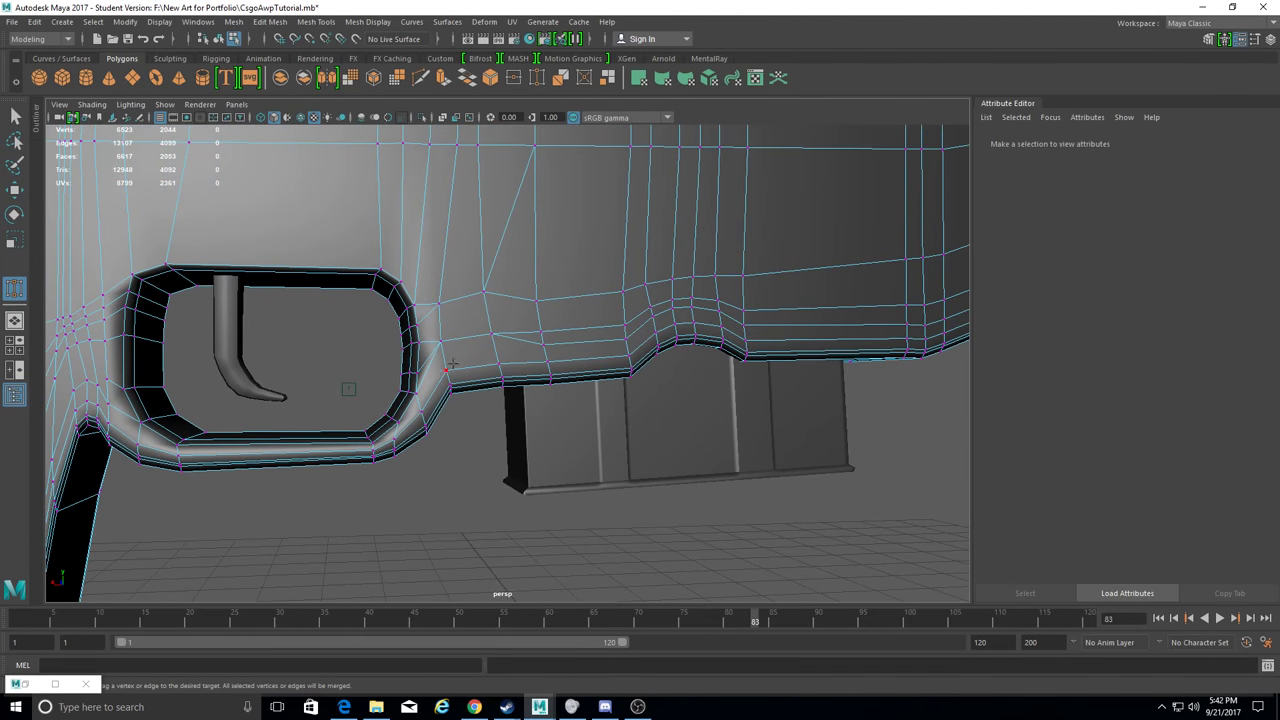
mouse_move(548, 340)
left_mouse_down()
mouse_move(491, 333)
mouse_move(505, 355)
left_mouse_up()
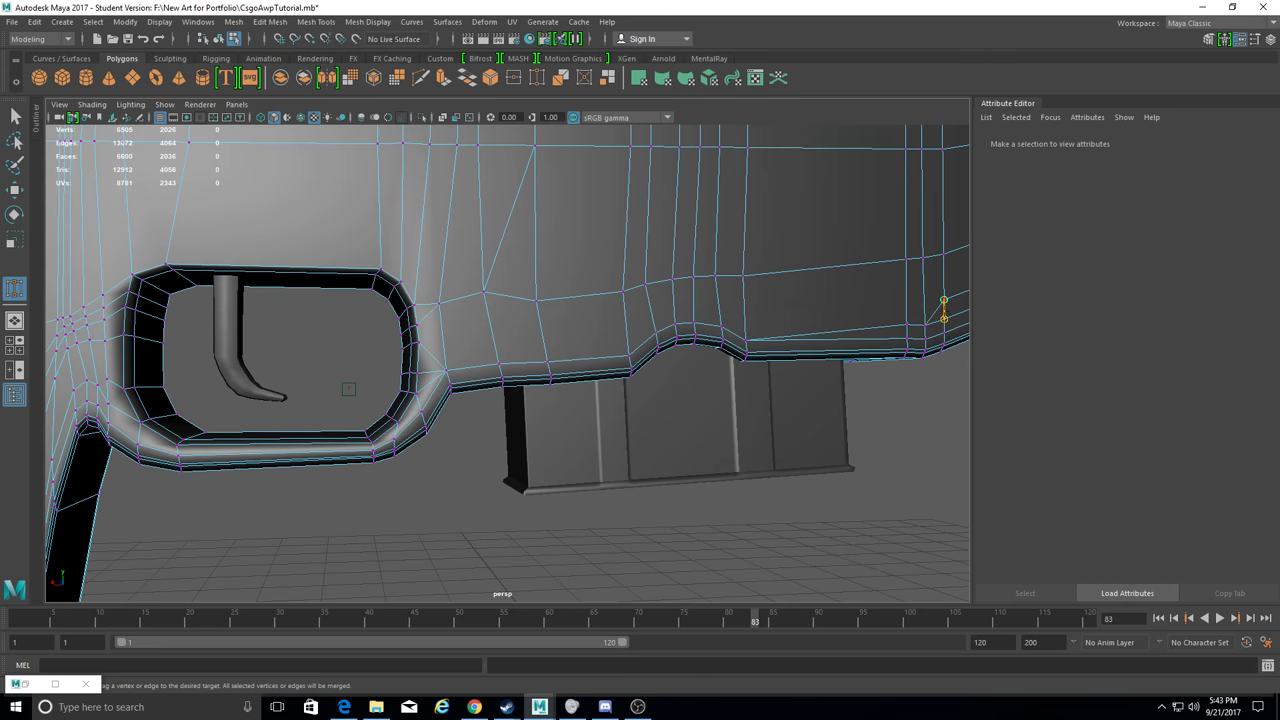
middle_click_drag(943, 299, 653, 314, "alt")
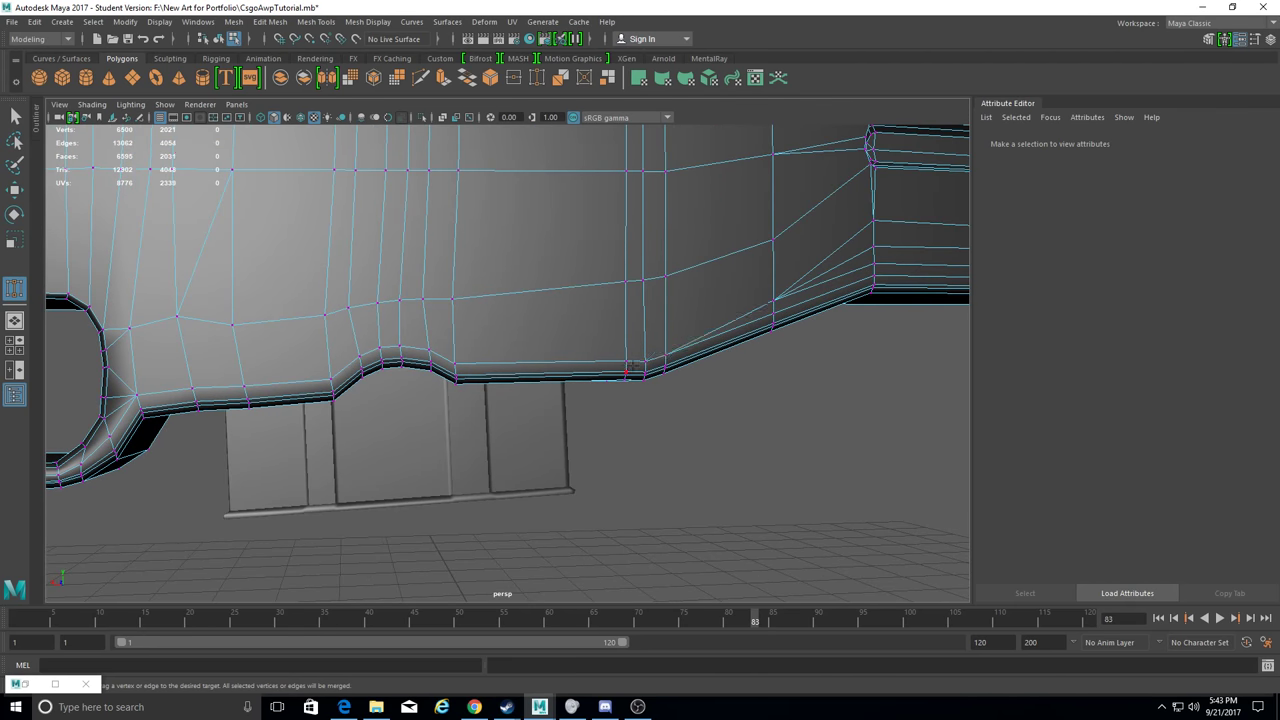
left_click_drag(665, 342, 665, 354)
middle_click_drag(665, 354, 472, 399, "alt")
middle_click_drag(681, 319, 714, 343, "alt")
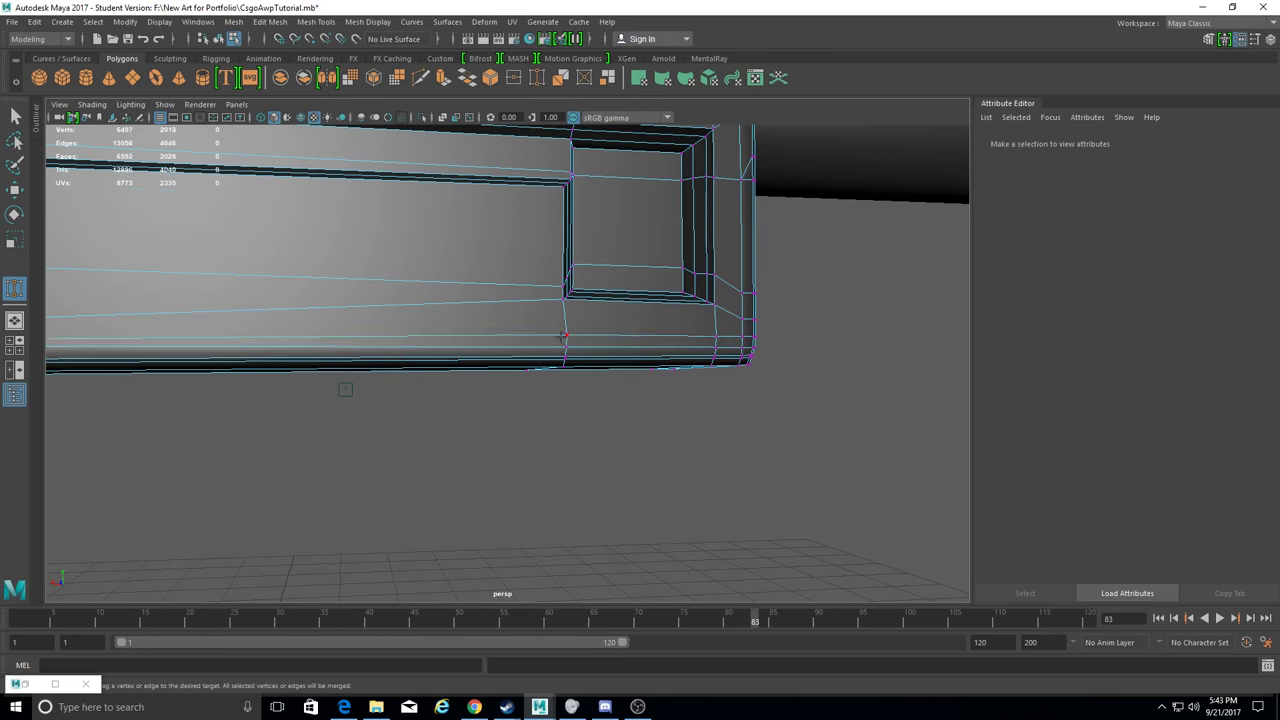
mouse_move(714, 336)
left_mouse_down()
mouse_move(714, 349)
mouse_move(621, 337)
left_mouse_up()
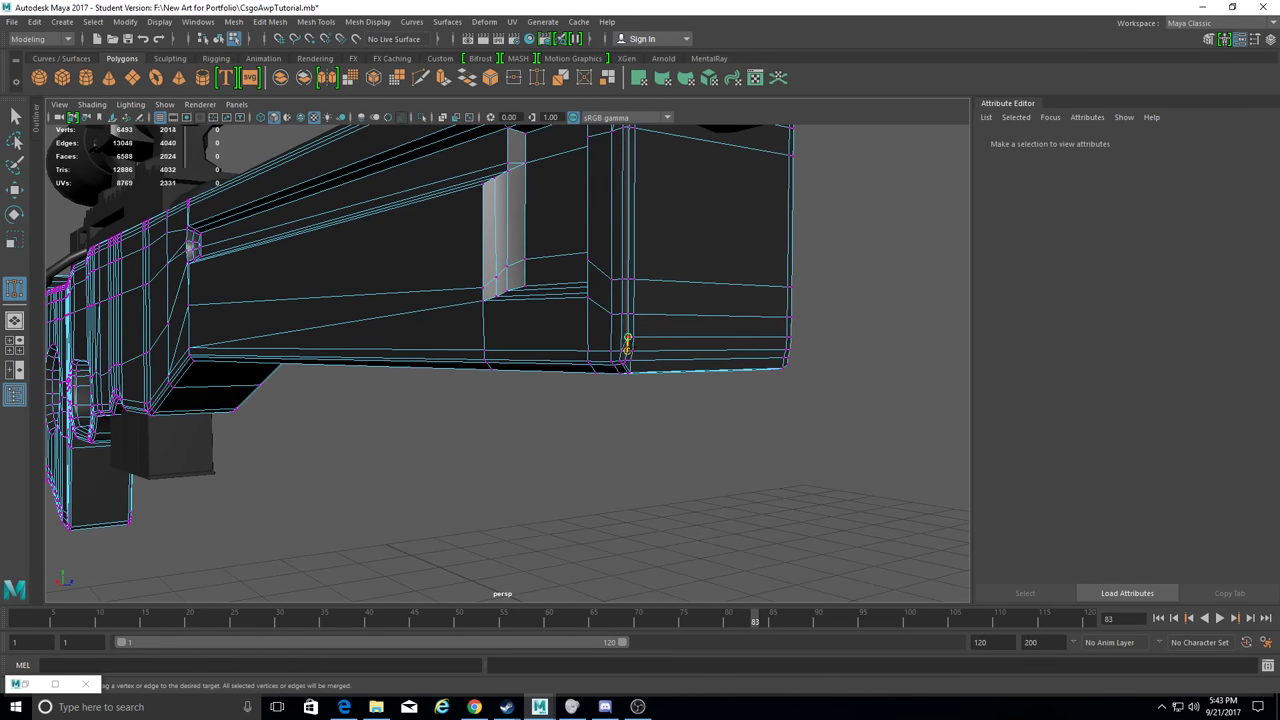
mouse_move(786, 336)
left_mouse_down()
mouse_move(786, 350)
mouse_move(494, 372)
left_mouse_up()
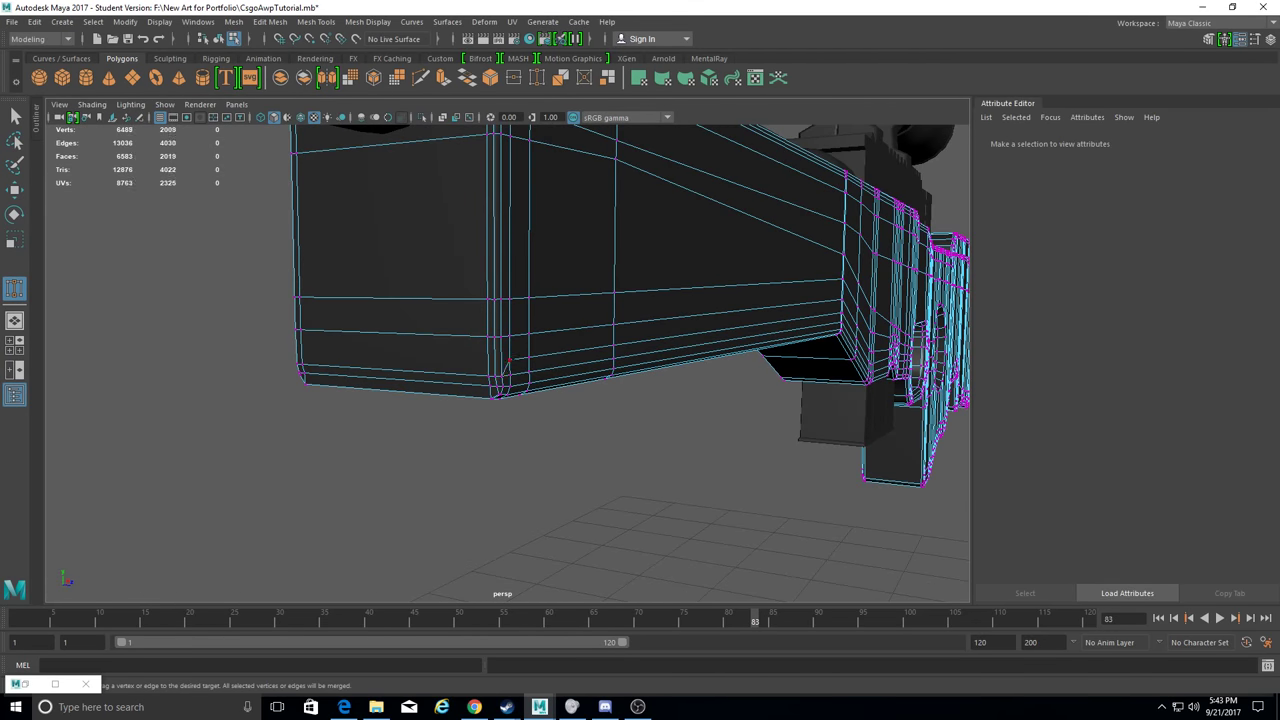
Weld vertices at the receiver's bottom corner and along its bottom edge.
scroll(528, 371, "up", 5)
middle_click_drag(528, 371, 700, 260, "alt")
left_click_drag(755, 222, 755, 240)
left_click_drag(755, 240, 560, 255, "alt")
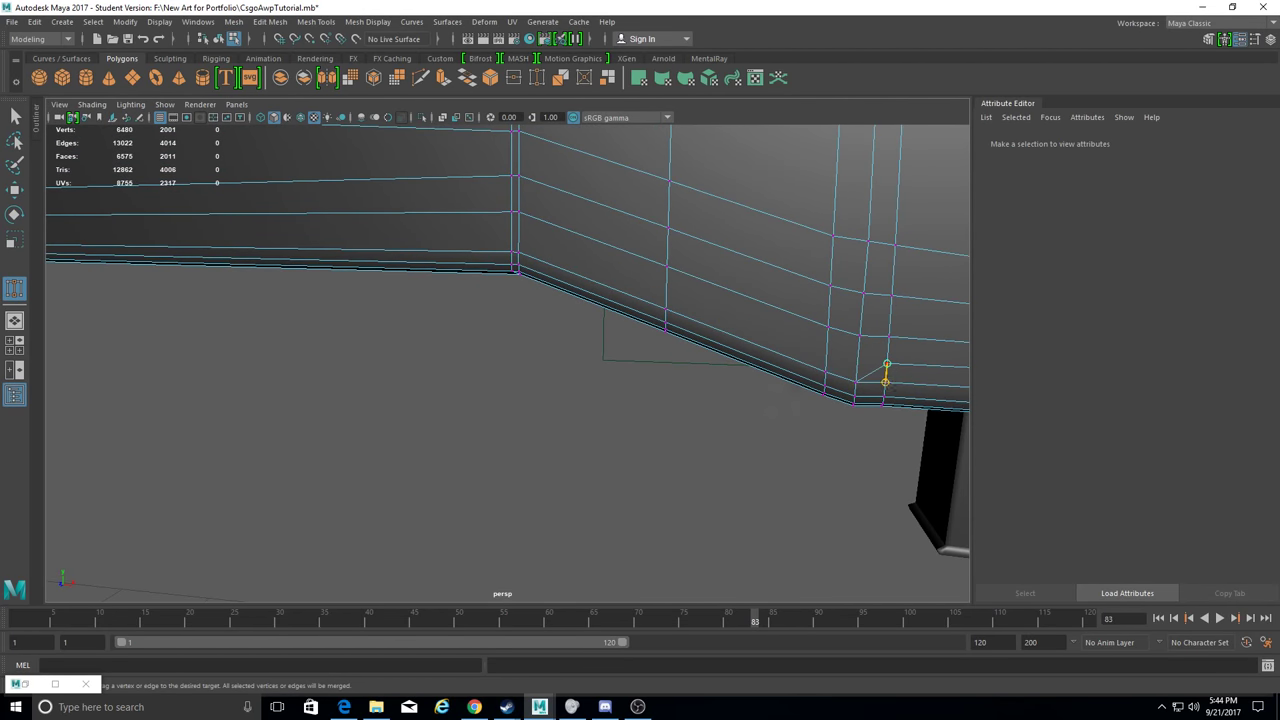
left_click_drag(886, 381, 886, 382)
left_click_drag(886, 382, 609, 305, "alt")
left_click_drag(609, 305, 607, 326)
mouse_move(708, 286)
left_mouse_down()
mouse_move(745, 305)
mouse_move(637, 360)
left_mouse_up()
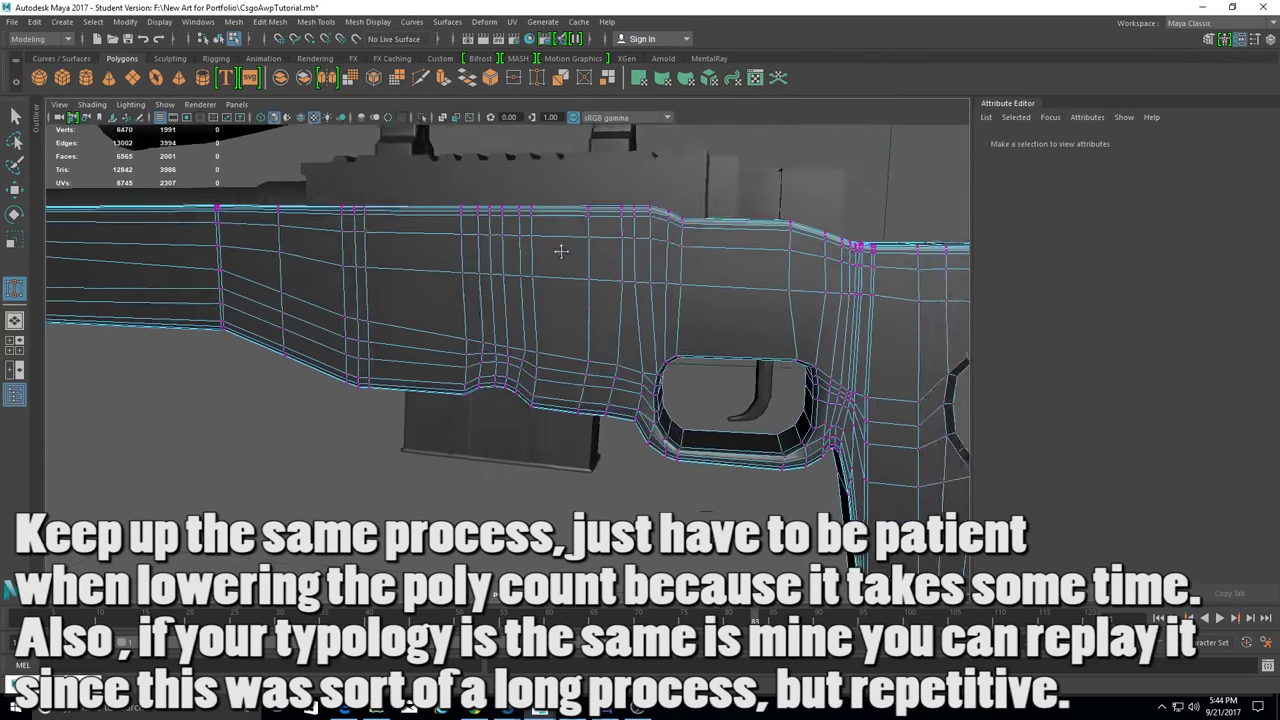
left_click_drag(801, 352, 462, 480, "alt")
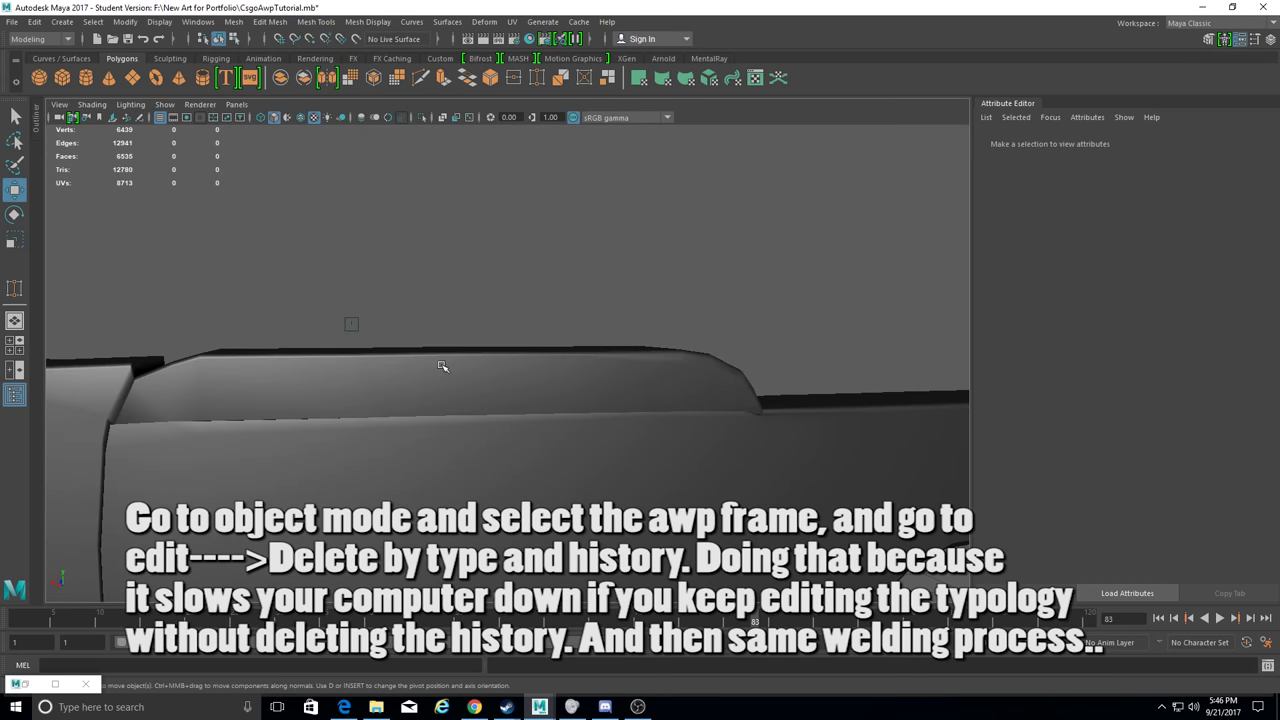
Delete the frame's construction history and target-weld two vertices along its top edge.
left_click(34, 21)
left_click(237, 193)
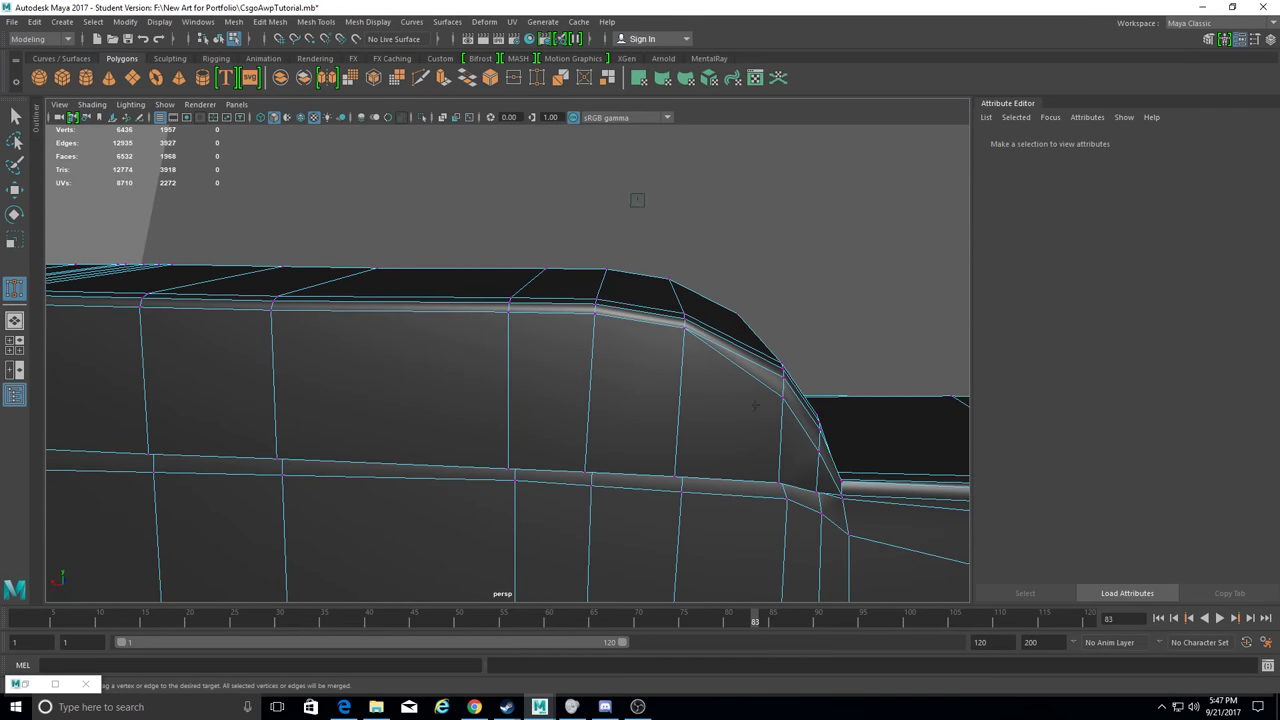
left_click_drag(819, 428, 818, 452)
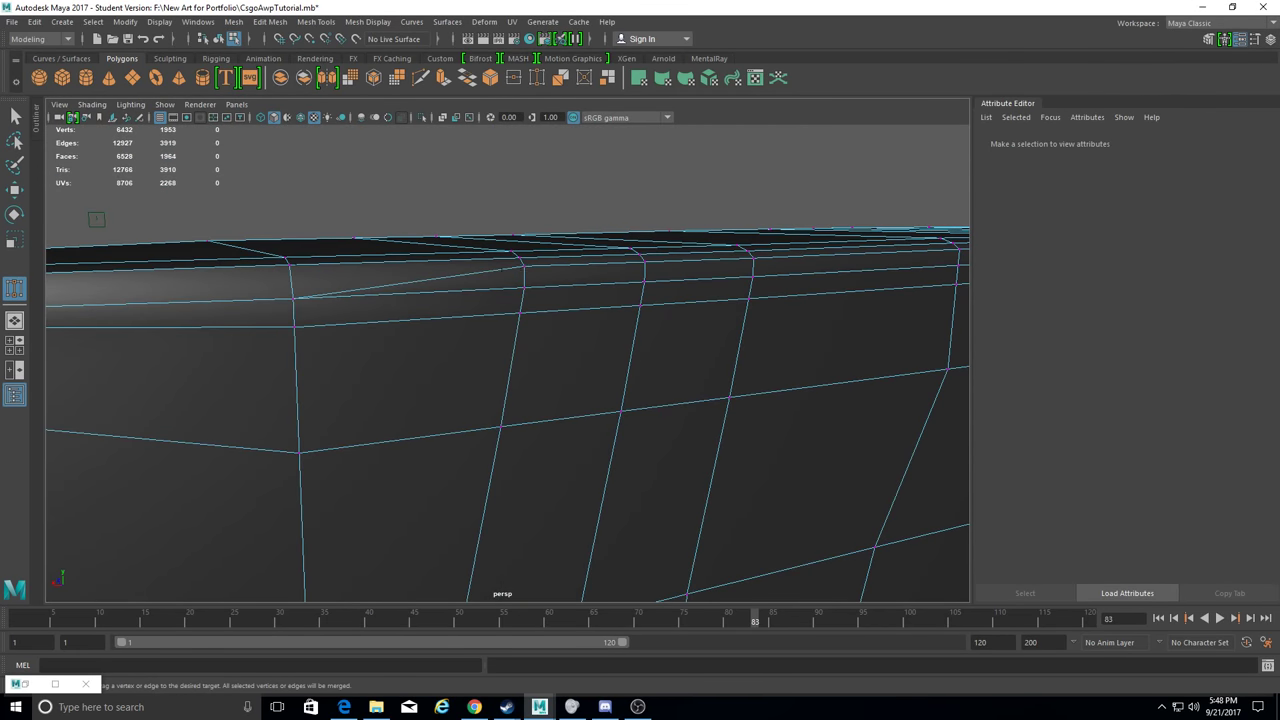
left_click_drag(745, 250, 752, 258)
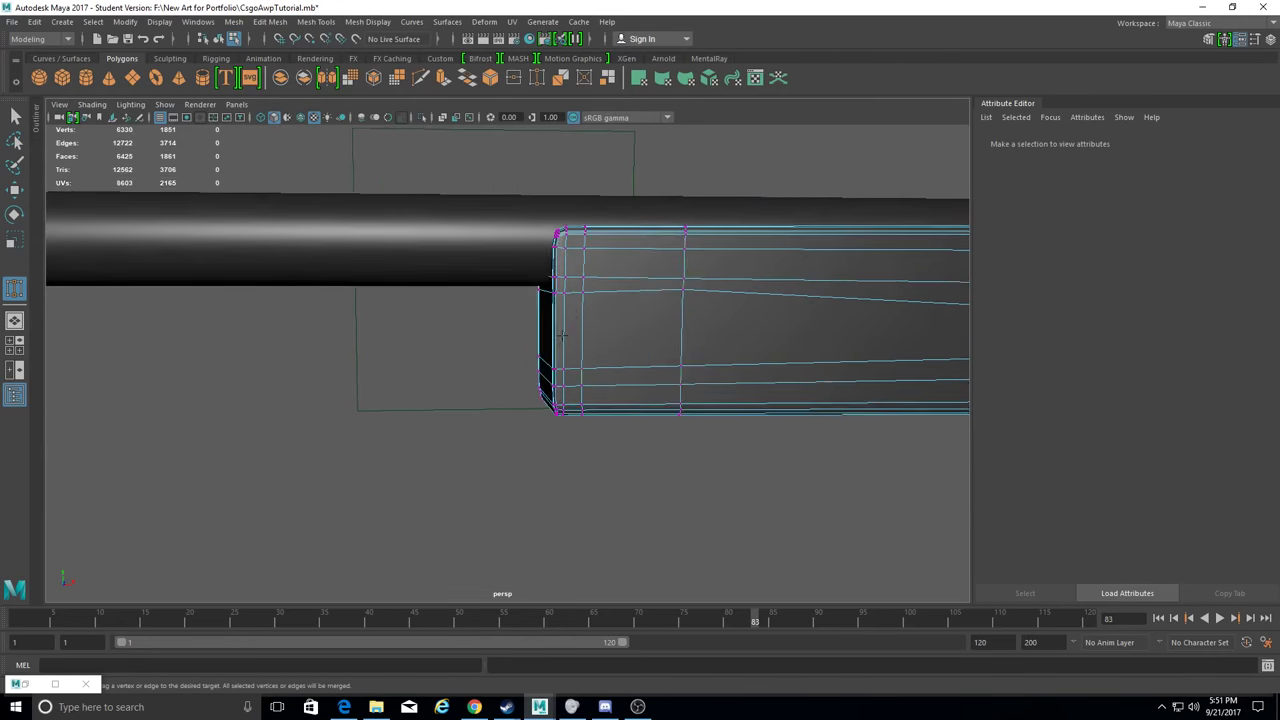
key("F8")
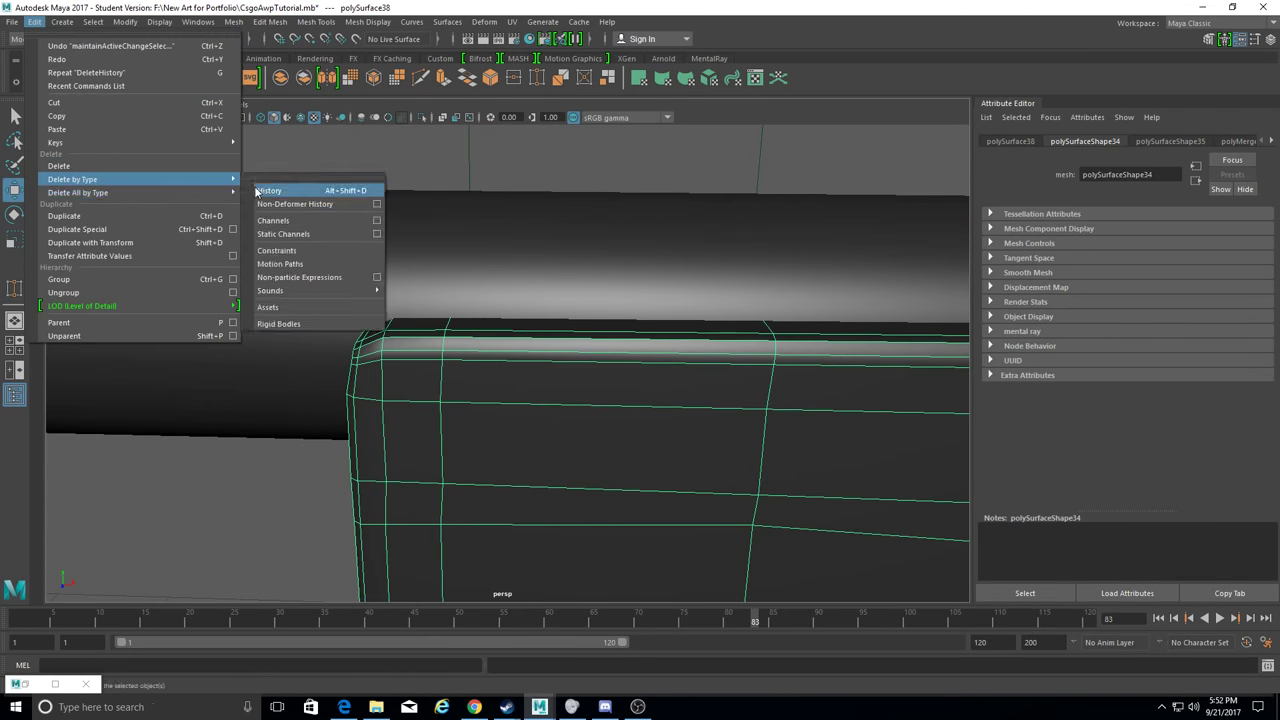
Clear the frame's history and weld vertices at the mesh corner and along the top edge.
left_click(290, 189)
key("y")
mouse_move(352, 350)
left_mouse_down("alt")
mouse_move(314, 366)
mouse_move(356, 322)
mouse_move(427, 291)
left_mouse_up("alt")
mouse_move(427, 291)
left_mouse_down("alt")
mouse_move(634, 314)
mouse_move(609, 357)
mouse_move(194, 309)
mouse_move(752, 318)
mouse_move(738, 322)
left_mouse_up("alt")
left_click_drag(738, 322, 607, 309, "alt")
left_click_drag(885, 292, 885, 318)
left_click_drag(885, 318, 700, 330, "alt")
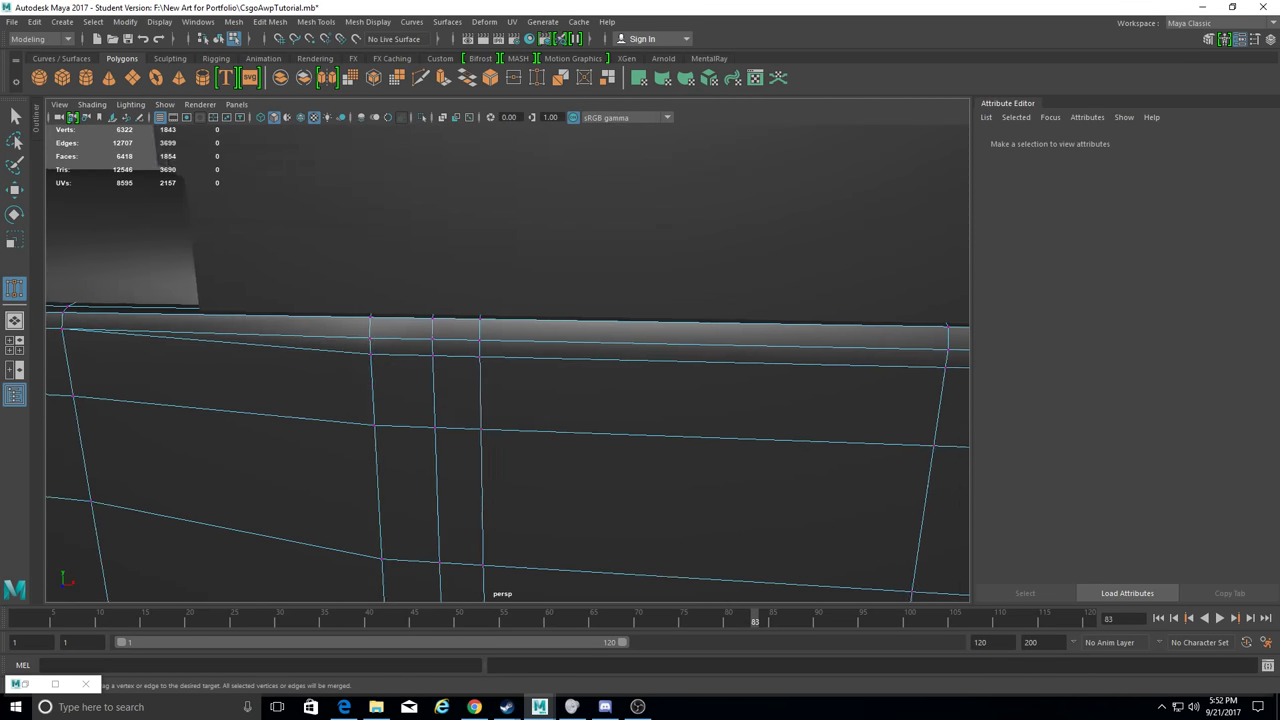
left_click_drag(480, 332, 340, 282)
Select the redundant edge runs by the raised step and delete them with Delete Edge/Vertex.
key("w")
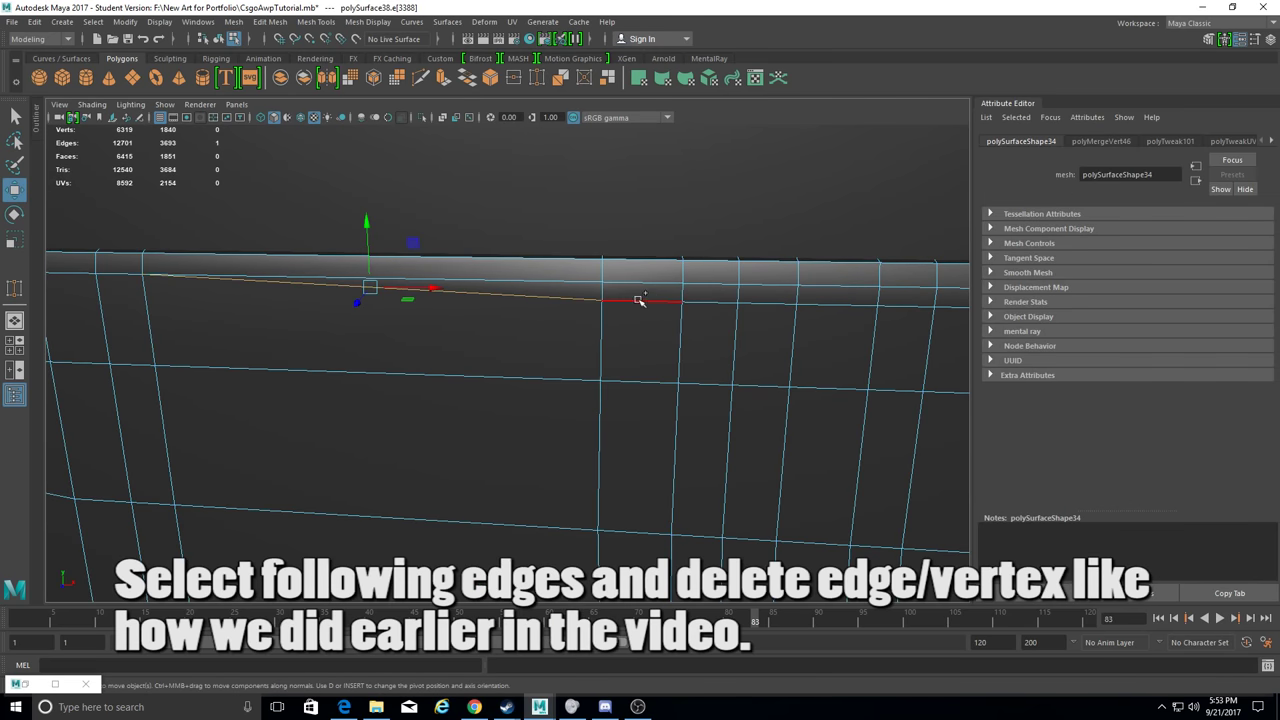
mouse_move(640, 297)
left_mouse_down("alt")
mouse_move(220, 360)
mouse_move(660, 323)
mouse_move(509, 314)
left_mouse_up("alt")
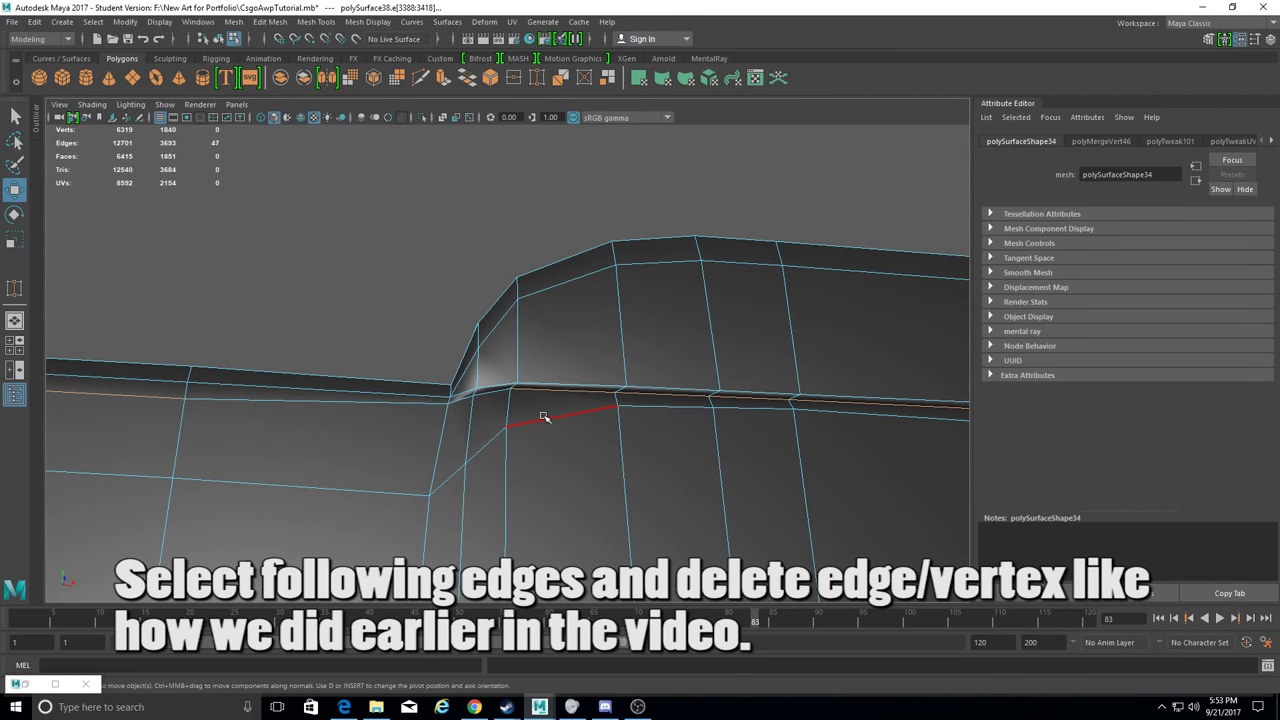
mouse_move(597, 389)
left_mouse_down("alt")
mouse_move(591, 434)
mouse_move(741, 420)
left_mouse_up("alt")
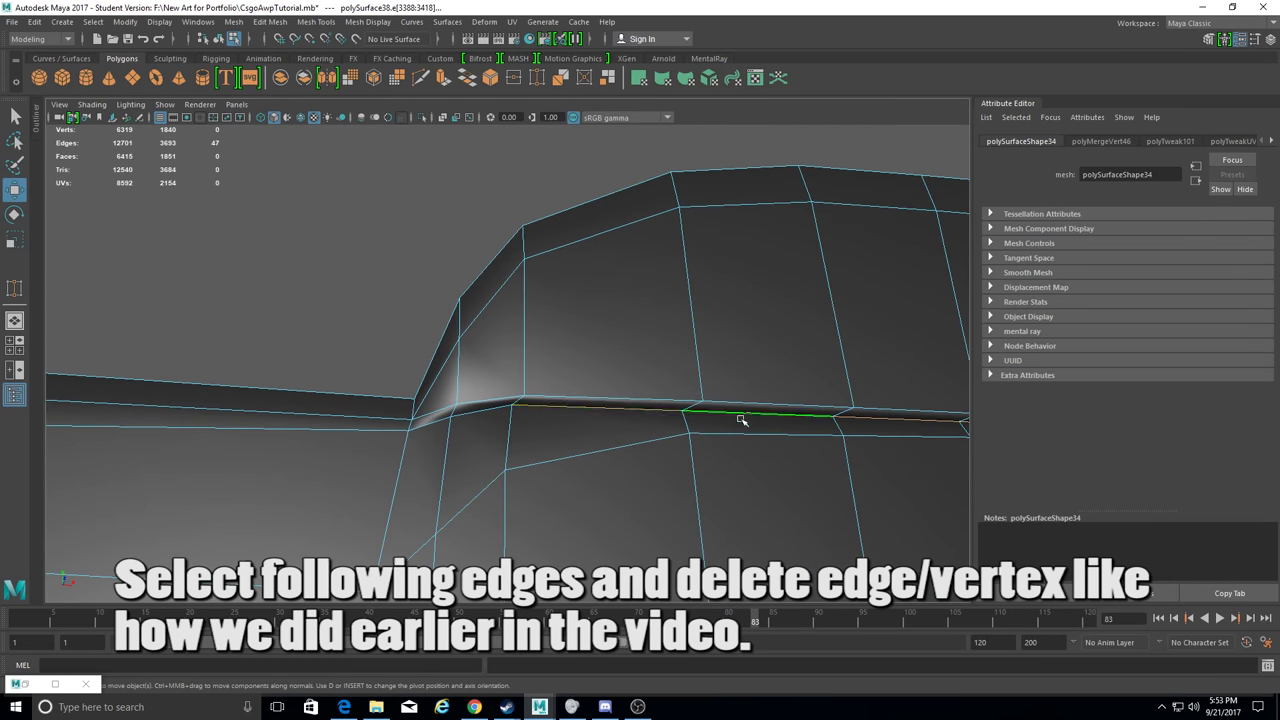
mouse_move(926, 412)
left_mouse_down("alt")
mouse_move(637, 423)
mouse_move(800, 414)
left_mouse_up("alt")
left_click_drag(943, 423, 569, 436, "alt")
left_click(600, 407, "ctrl")
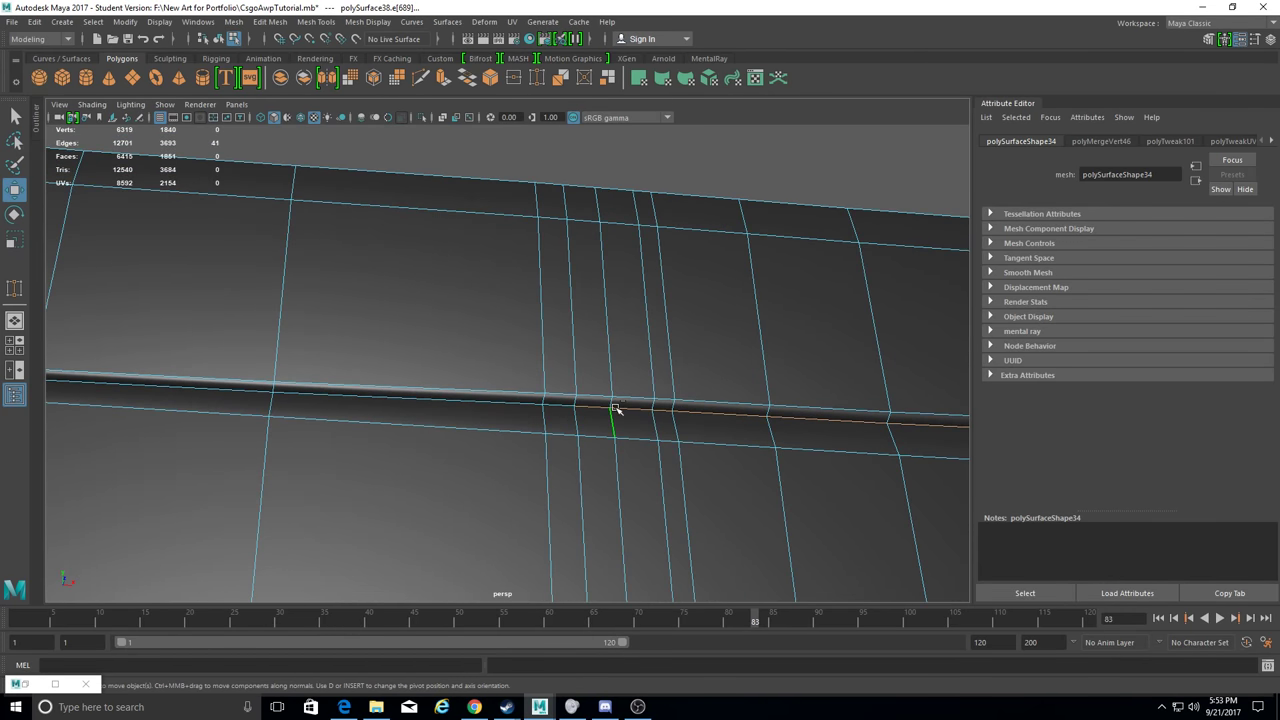
left_click_drag(913, 436, 329, 389, "alt")
left_click(568, 390, "ctrl")
mouse_move(568, 390)
left_mouse_down("alt")
mouse_move(297, 531)
mouse_move(309, 337)
mouse_move(463, 407)
mouse_move(491, 320)
mouse_move(486, 383)
mouse_move(601, 427)
mouse_move(286, 397)
mouse_move(603, 380)
mouse_move(679, 334)
mouse_move(751, 357)
mouse_move(431, 277)
mouse_move(435, 366)
left_mouse_up("alt")
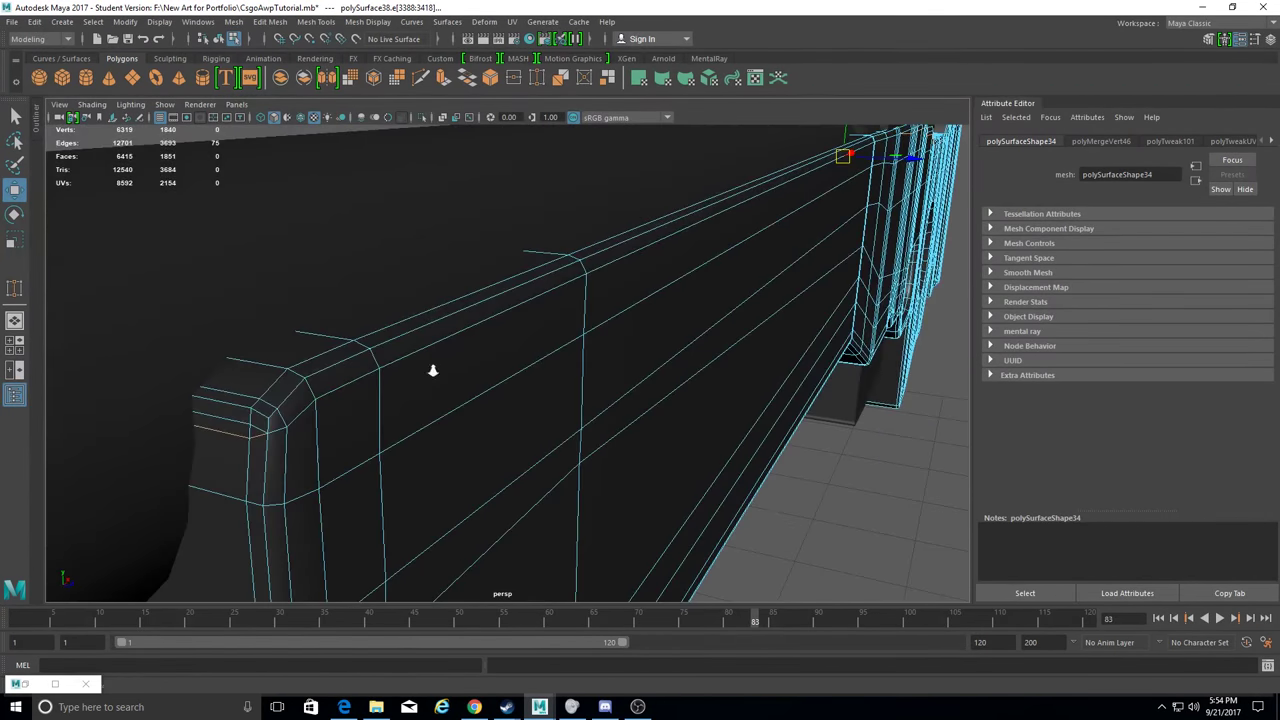
left_click(270, 21)
left_click(334, 278)
mouse_move(414, 442)
left_mouse_down("alt")
mouse_move(621, 471)
mouse_move(463, 380)
mouse_move(429, 214)
mouse_move(529, 283)
mouse_move(491, 286)
mouse_move(486, 349)
mouse_move(469, 314)
mouse_move(334, 236)
left_mouse_up("alt")
Select the faces running along the frame's top edge.
key("w")
right_click_drag(340, 265, 350, 285)
mouse_move(335, 180)
left_mouse_down()
mouse_move(715, 225)
mouse_move(416, 236)
mouse_move(300, 280)
left_mouse_up()
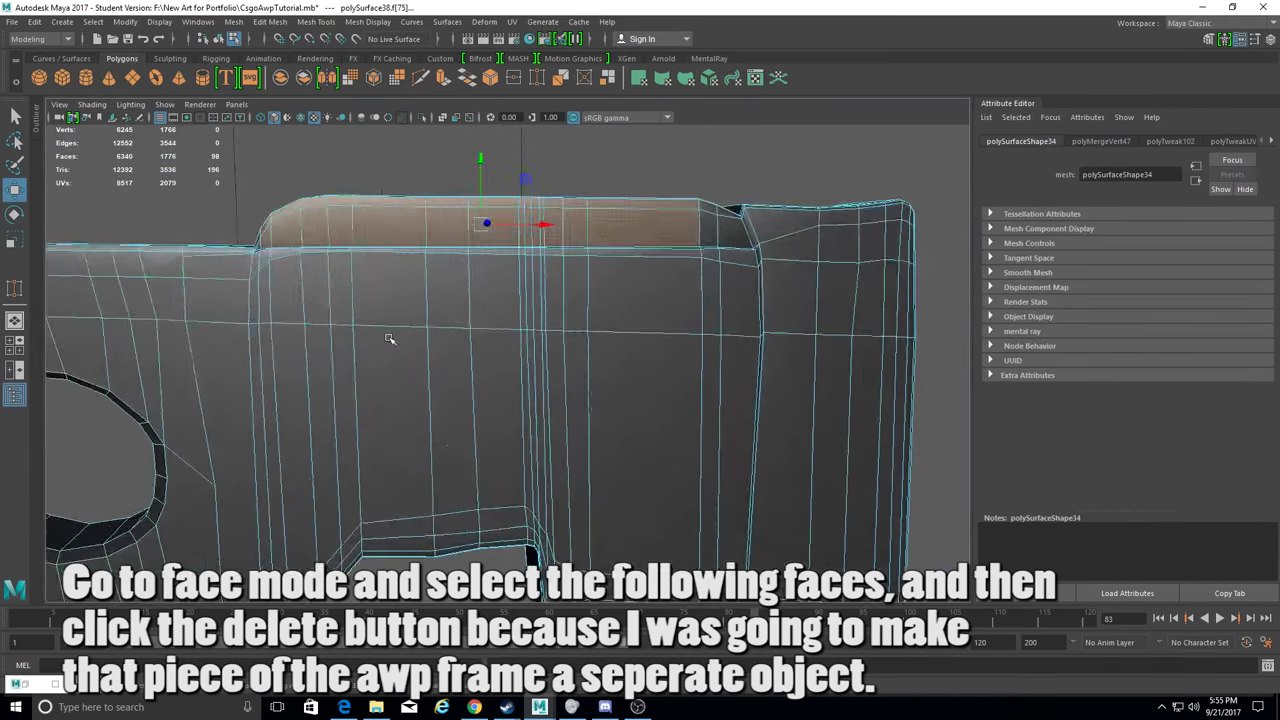
scroll(300, 280, "up", 5)
left_click_drag(76, 356, 440, 529, "alt")
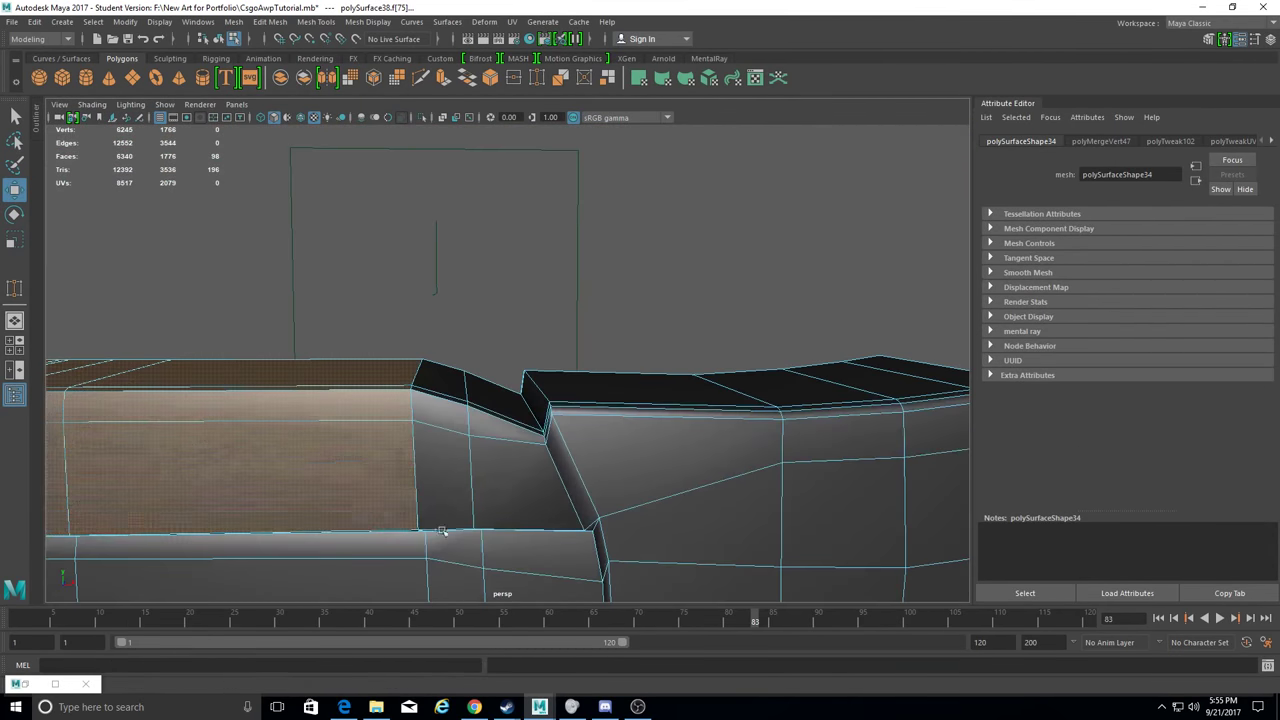
scroll(548, 386, "down", 5)
Deselect the faces that should stay and delete the remaining top-edge faces.
left_click_drag(363, 480, 811, 423, "alt")
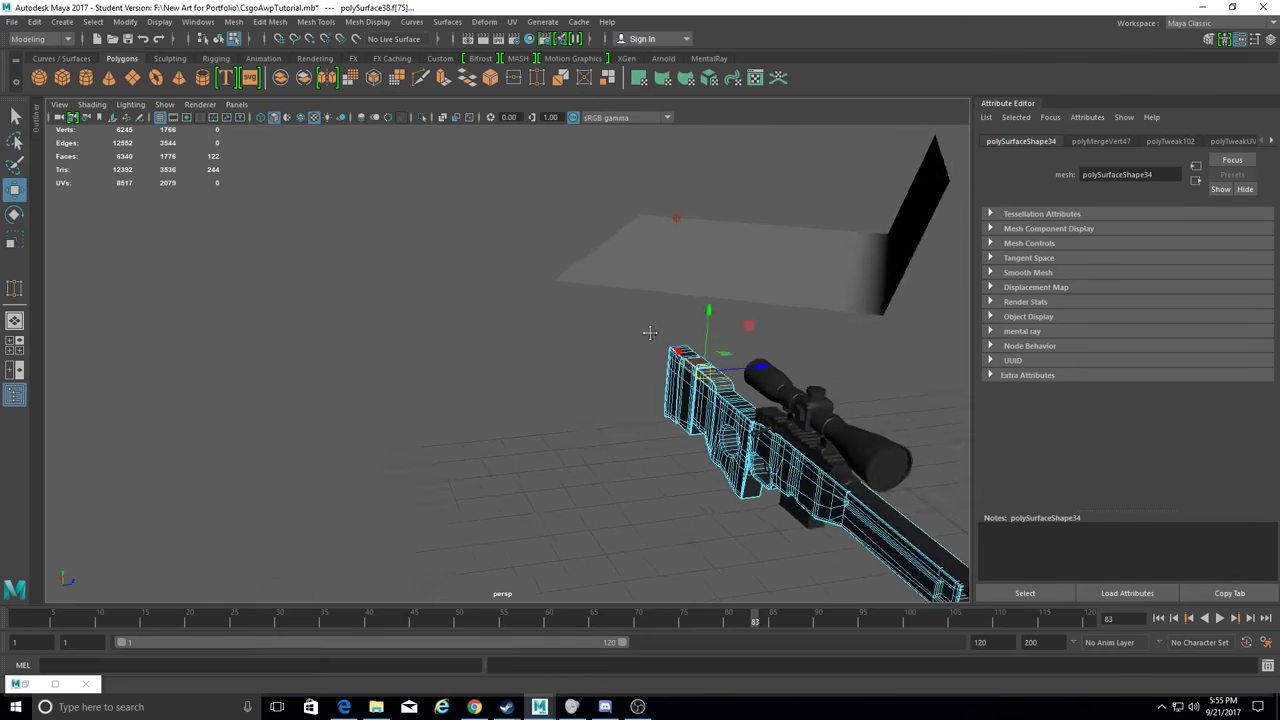
scroll(764, 372, "up", 5)
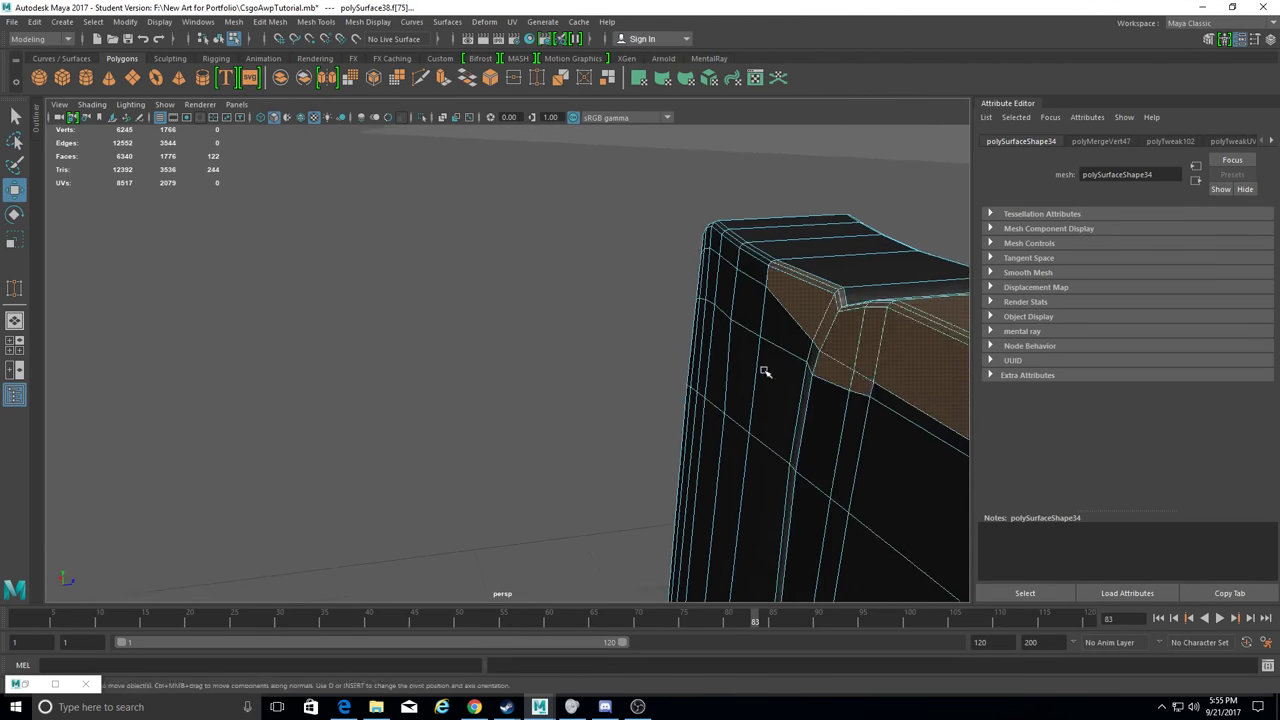
left_click_drag(764, 372, 543, 406, "alt")
left_click(716, 271, "ctrl")
left_click(697, 450, "ctrl")
mouse_move(697, 450)
left_mouse_down("alt")
mouse_move(652, 357)
mouse_move(600, 320)
left_mouse_up("alt")
scroll(600, 320, "up", 3)
left_click(533, 302, "ctrl")
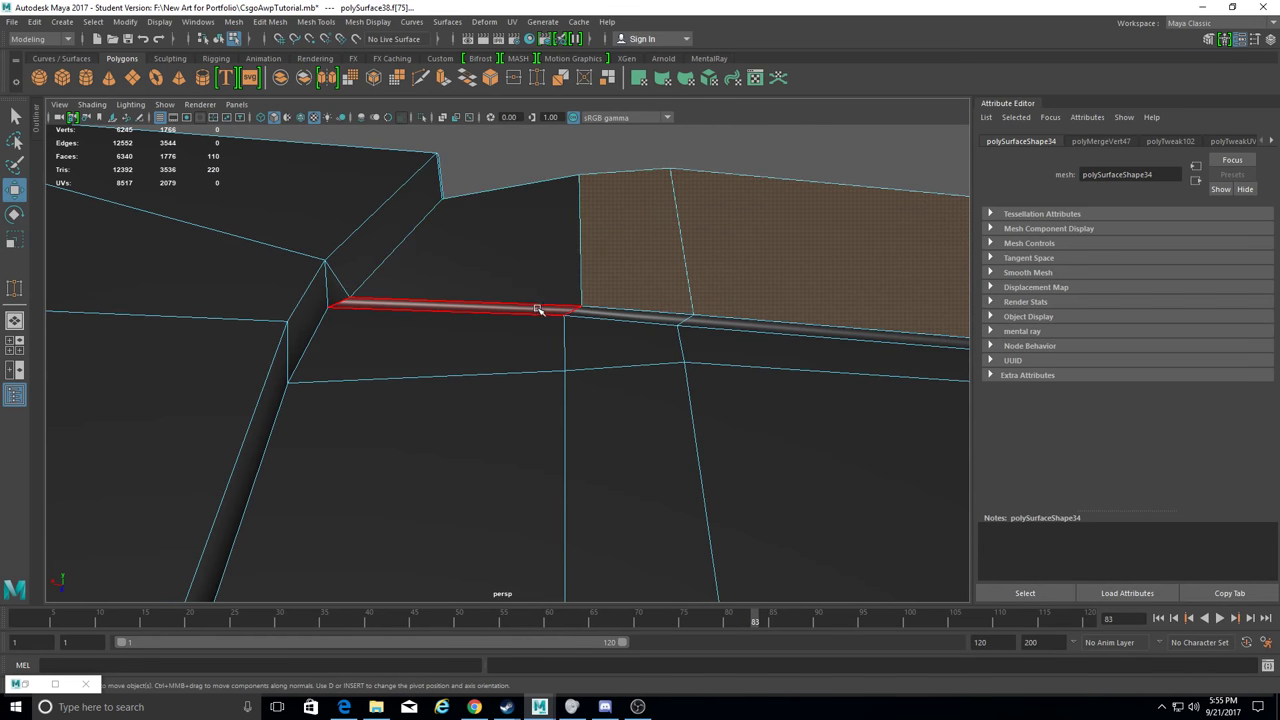
mouse_move(286, 357)
left_mouse_down("alt")
mouse_move(545, 335)
mouse_move(590, 420)
mouse_move(474, 537)
left_mouse_up("alt")
scroll(545, 335, "down", 5)
scroll(594, 443, "down", 3)
key("Delete")
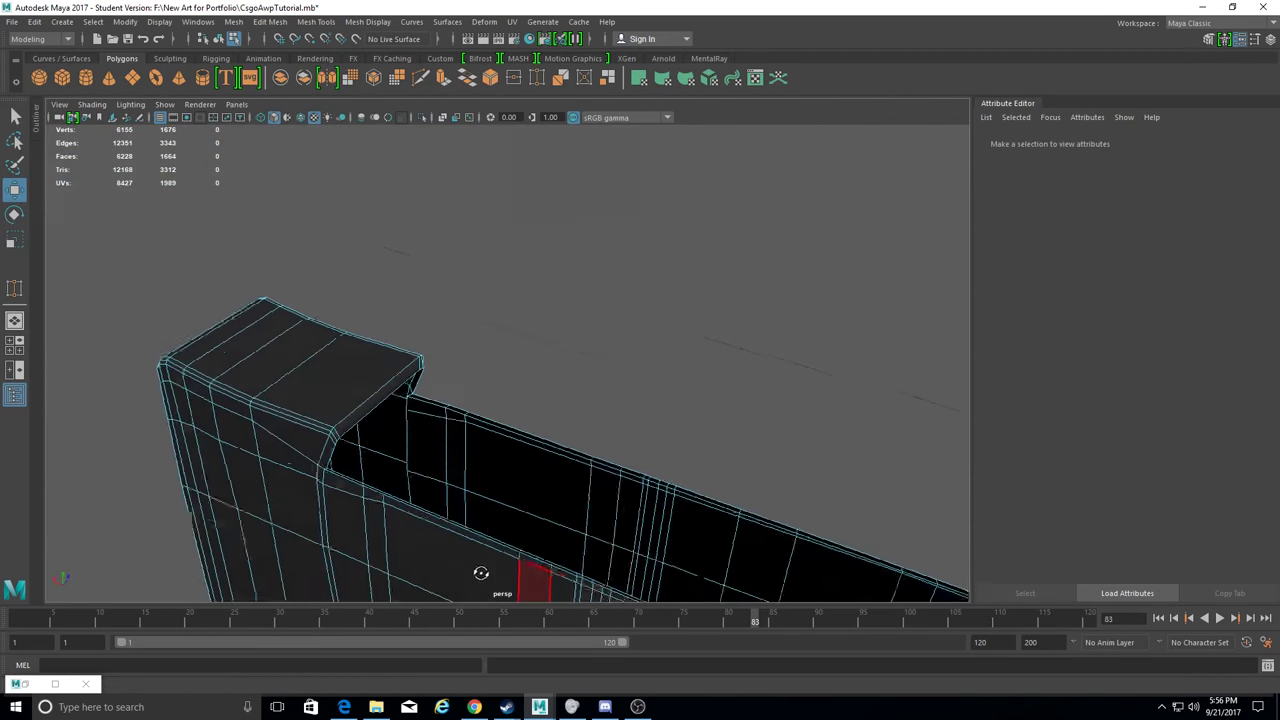
Delete the thin sliver face and the long top face of the backrest.
scroll(497, 491, "up", 3)
mouse_move(497, 491)
left_mouse_down("alt")
mouse_move(719, 356)
mouse_move(705, 329)
mouse_move(457, 380)
left_mouse_up("alt")
left_click(325, 395)
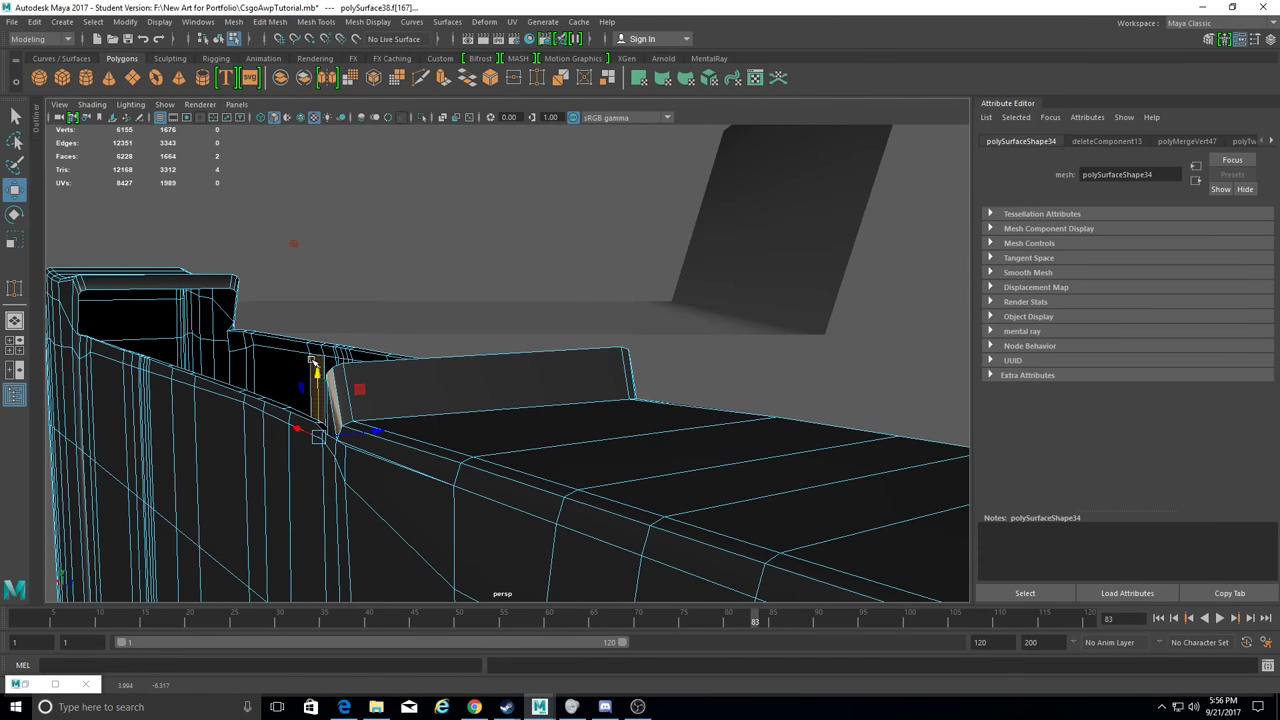
mouse_move(347, 412)
left_mouse_down("alt")
mouse_move(500, 491)
mouse_move(800, 328)
mouse_move(620, 394)
mouse_move(383, 397)
mouse_move(541, 387)
left_mouse_up("alt")
left_click(800, 328)
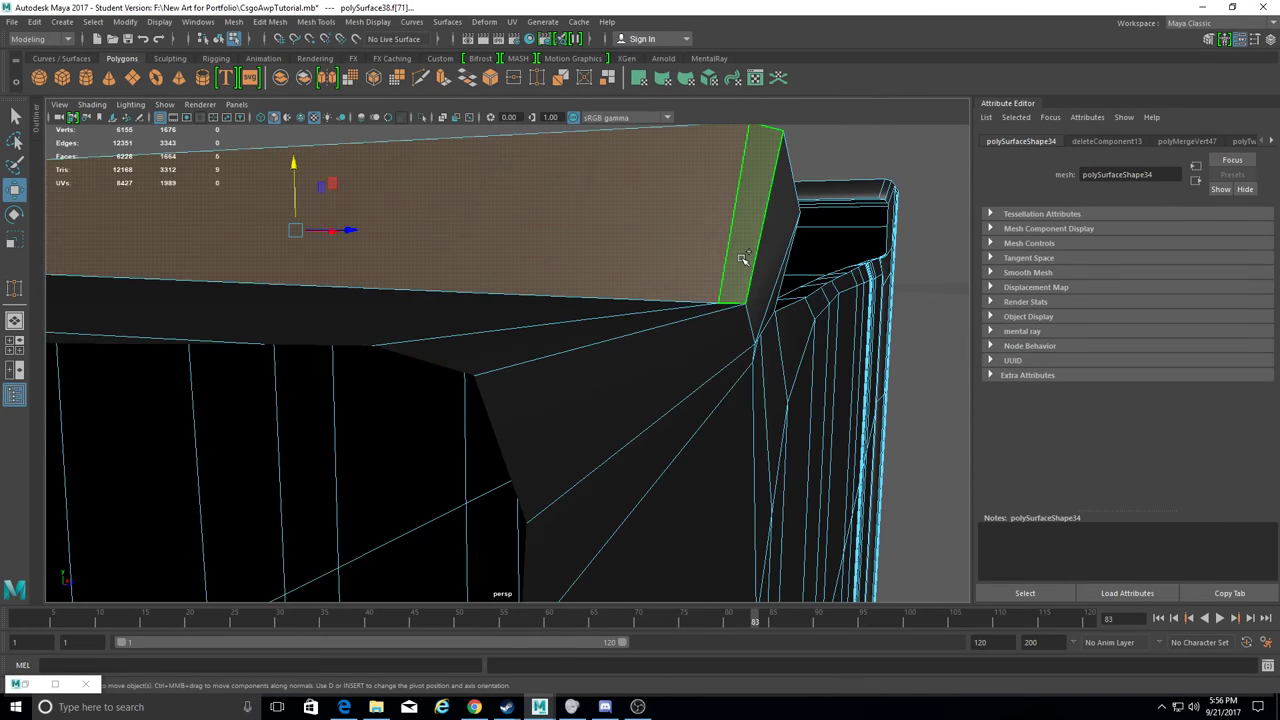
mouse_move(771, 272)
left_mouse_down("alt")
mouse_move(691, 309)
mouse_move(437, 210)
left_mouse_up("alt")
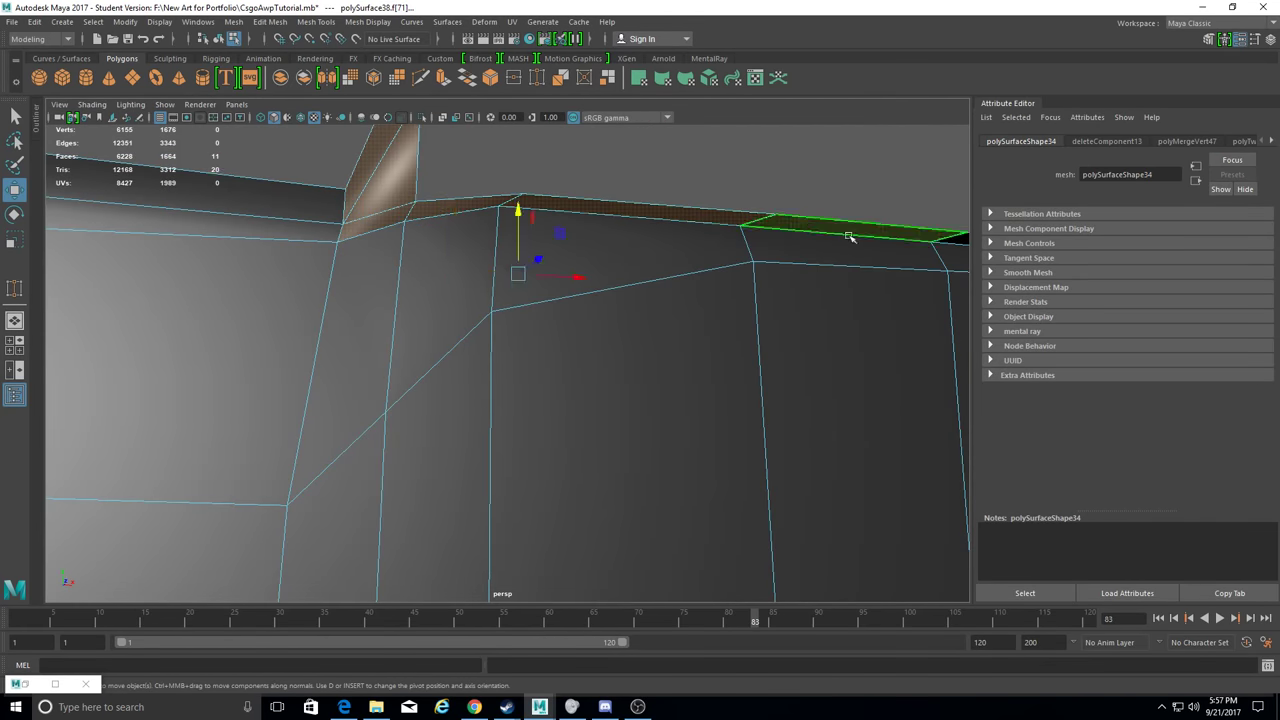
left_click_drag(848, 237, 700, 300, "alt")
mouse_move(766, 238)
left_mouse_down("alt")
mouse_move(686, 280)
mouse_move(237, 206)
mouse_move(543, 286)
mouse_move(438, 376)
mouse_move(380, 213)
mouse_move(35, 345)
left_mouse_up("alt")
key("Delete")
Delete one more face from the stock's top edge to open the gap.
left_click(380, 213)
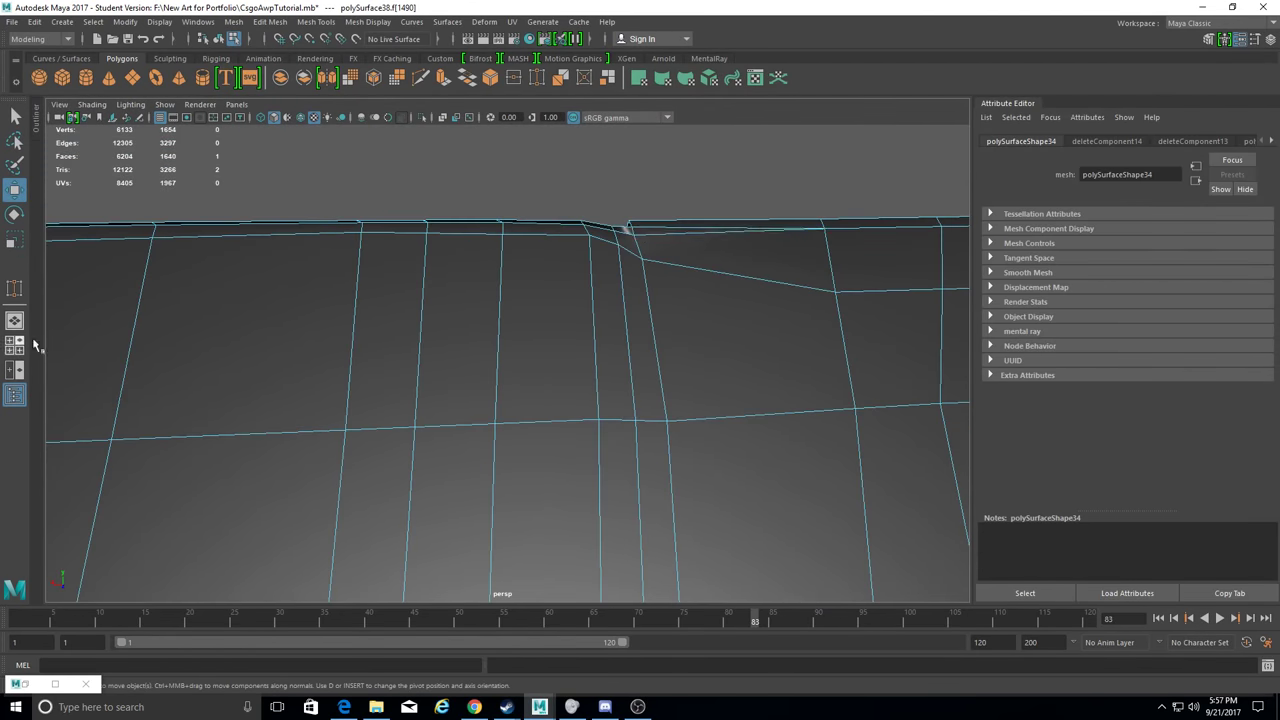
mouse_move(624, 228)
left_mouse_down("alt")
mouse_move(511, 337)
mouse_move(423, 503)
mouse_move(423, 466)
mouse_move(493, 488)
mouse_move(414, 480)
mouse_move(451, 466)
mouse_move(3, 295)
left_mouse_up("alt")
key("Delete")
Weld the first loose vertex onto its neighbour with Target Weld.
left_click(14, 288)
left_click_drag(355, 390, 360, 356)
mouse_move(360, 356)
left_mouse_down("alt")
mouse_move(256, 413)
mouse_move(274, 354)
mouse_move(307, 391)
left_mouse_up("alt")
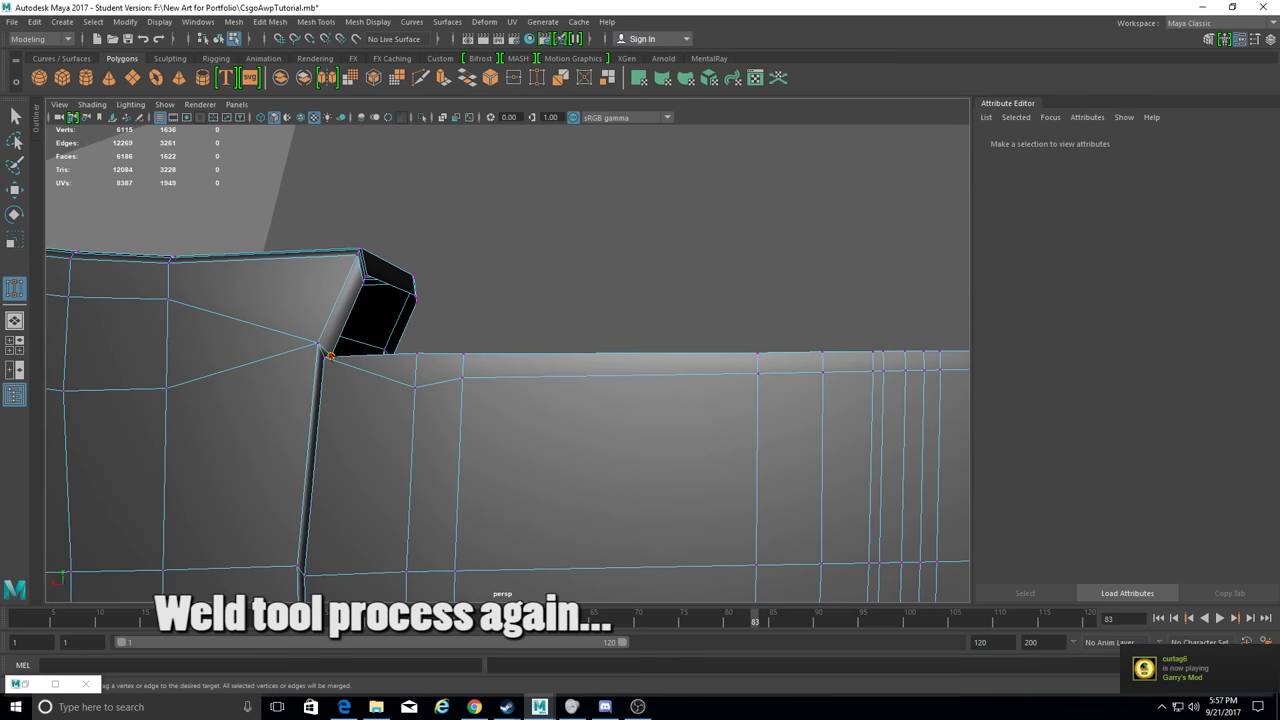
Weld the first run of loose top-edge vertices onto their neighbours.
mouse_move(455, 362)
left_mouse_down()
mouse_move(808, 360)
mouse_move(557, 369)
left_mouse_up()
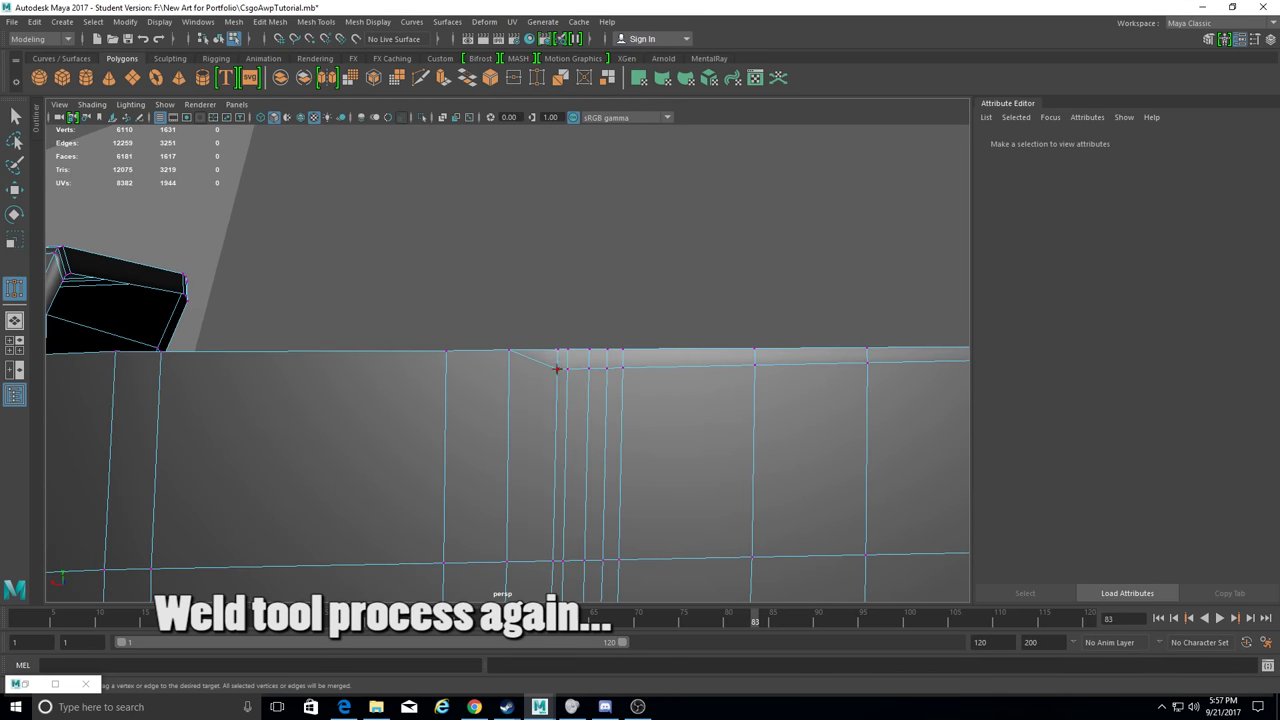
left_click_drag(754, 368, 867, 360)
left_click_drag(867, 360, 570, 345, "alt")
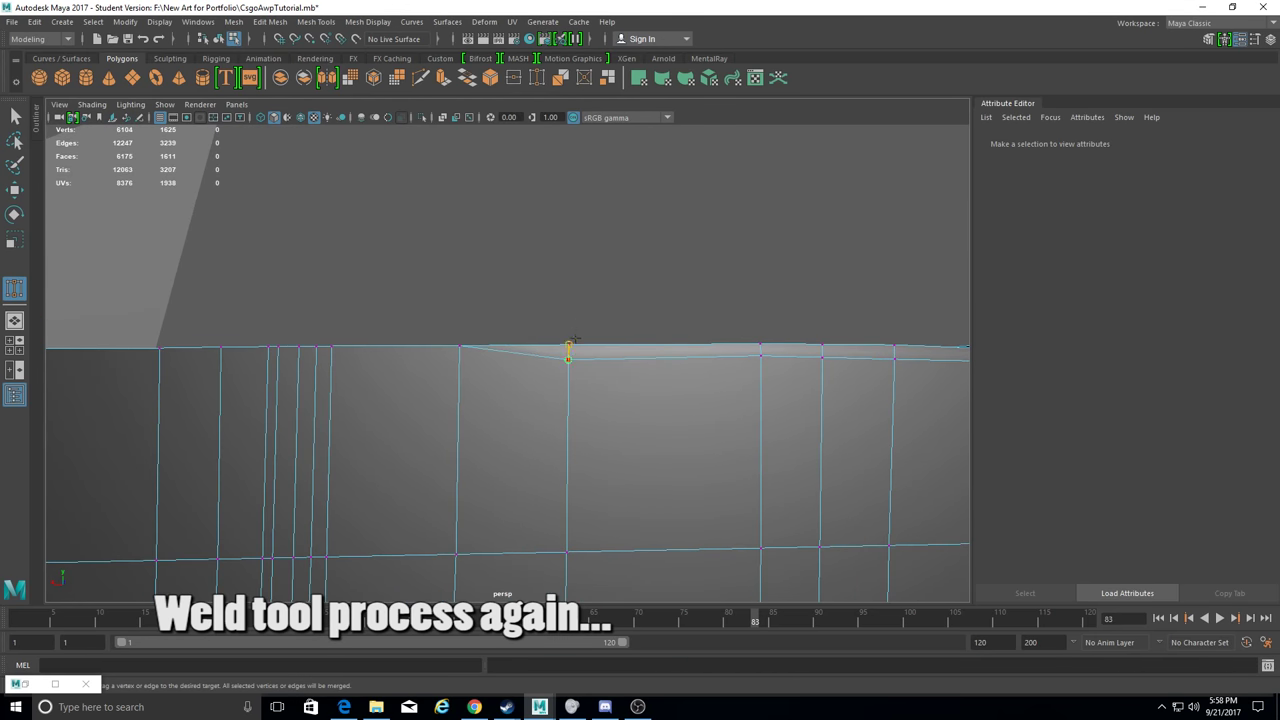
left_click_drag(822, 356, 893, 357)
mouse_move(893, 357)
left_mouse_down("alt")
mouse_move(587, 401)
mouse_move(642, 356)
mouse_move(665, 374)
left_mouse_up("alt")
left_click_drag(755, 393, 731, 296)
mouse_move(731, 296)
left_mouse_down("alt")
mouse_move(505, 345)
mouse_move(345, 431)
left_mouse_up("alt")
Weld the remaining top-edge vertices, including one near the black block.
left_click_drag(345, 431, 345, 373)
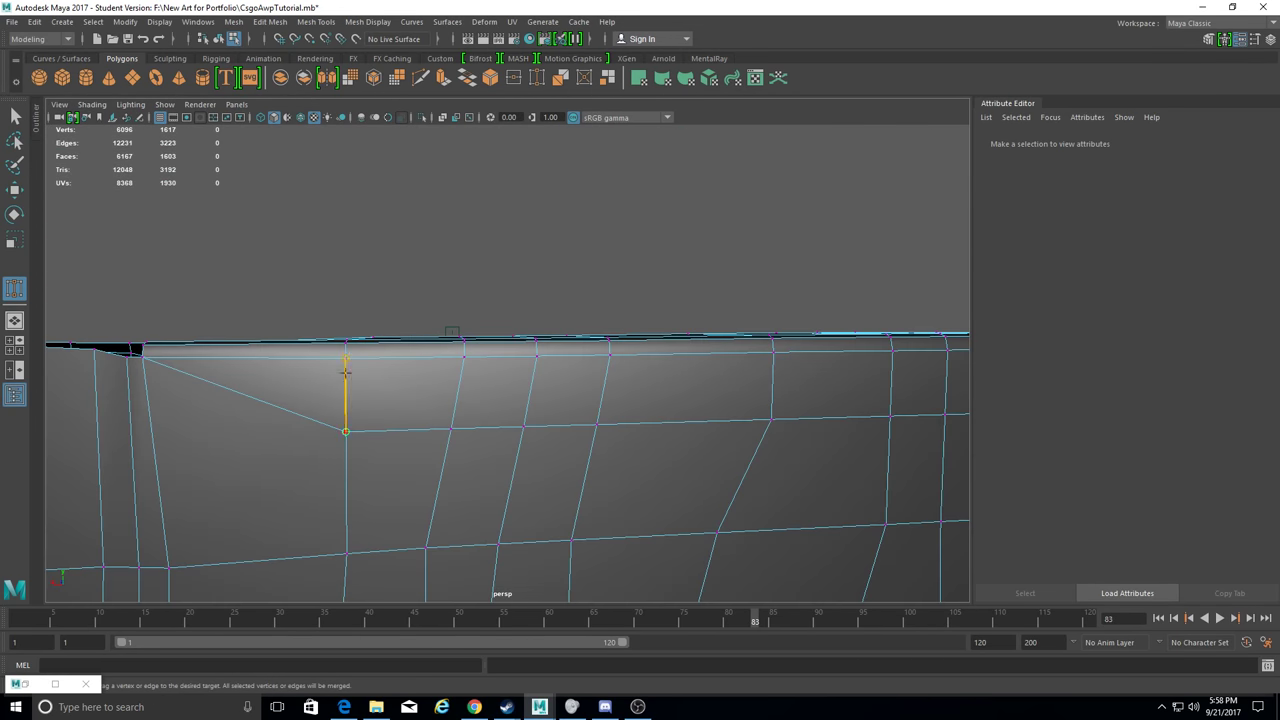
left_click_drag(867, 412, 524, 413, "alt")
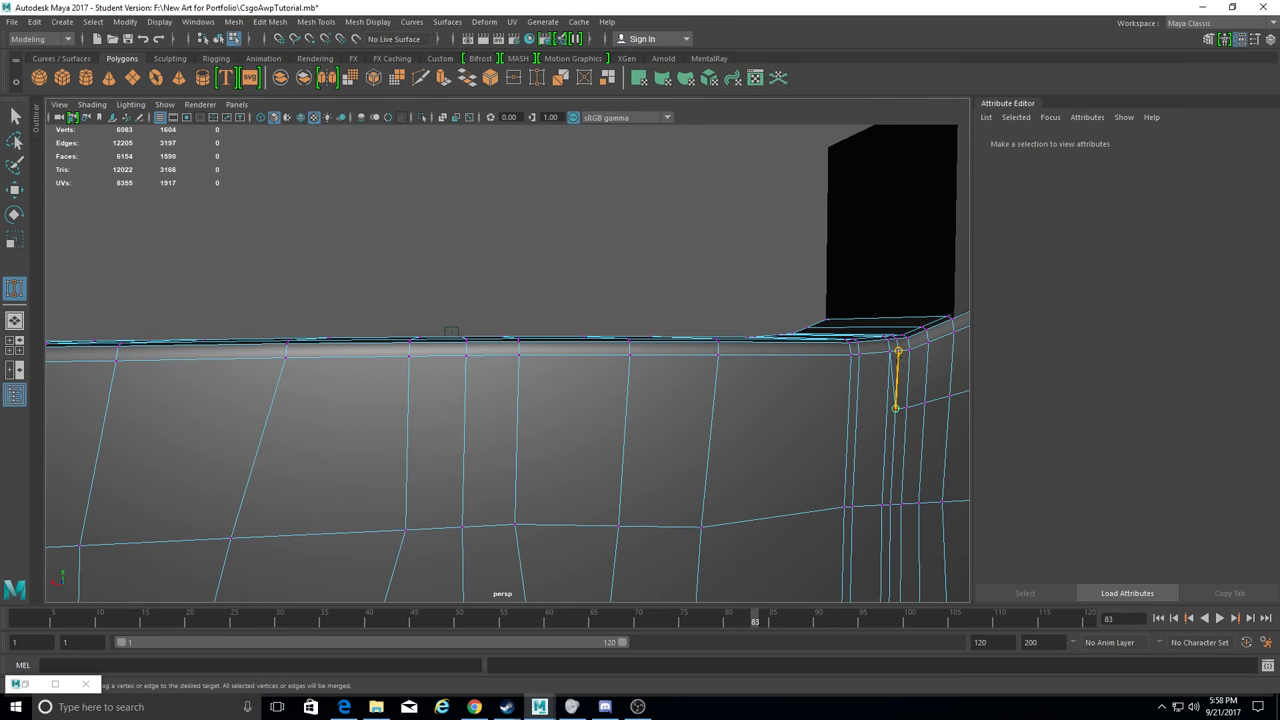
left_click_drag(929, 345, 929, 343)
left_click_drag(929, 343, 521, 383, "alt")
left_click_drag(521, 383, 530, 333)
mouse_move(656, 347)
left_mouse_down("alt")
mouse_move(757, 343)
mouse_move(623, 277)
mouse_move(560, 263)
left_mouse_up("alt")
Delete the stray edge beside the bolt slot using Edit Mesh > Delete Edge/Vertex.
key("w")
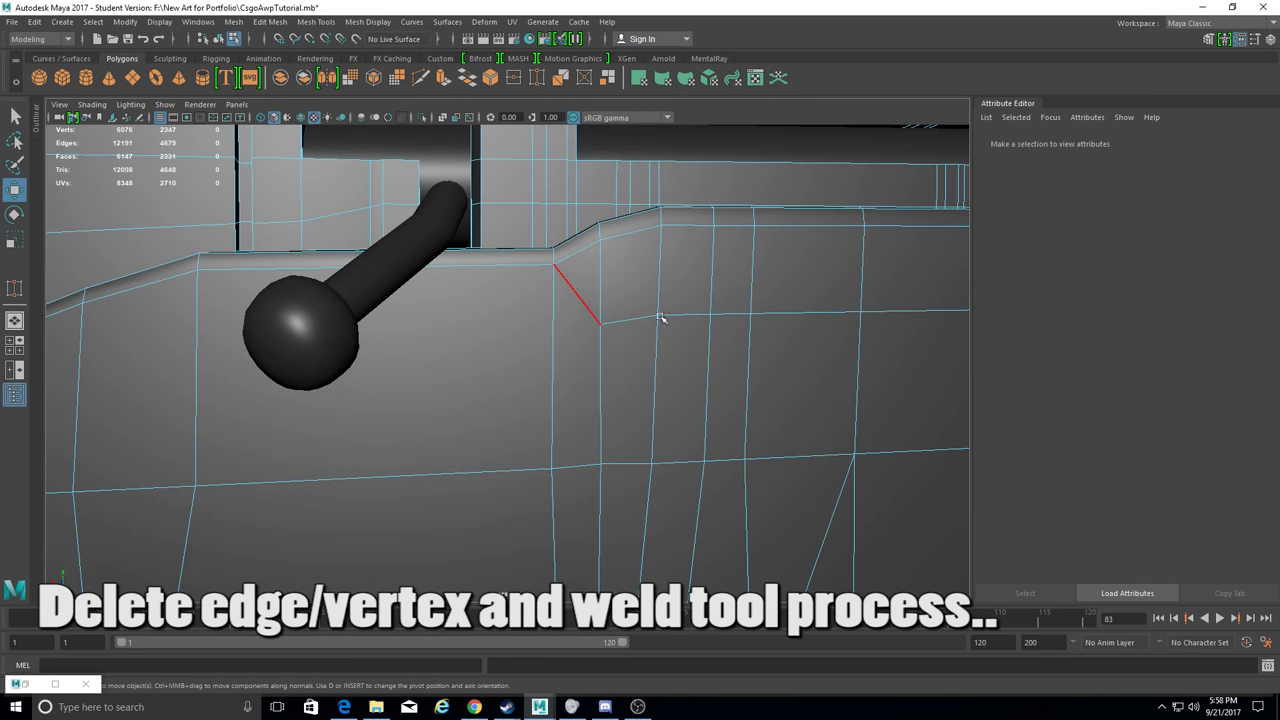
left_click(547, 314)
right_click_drag(557, 318, 500, 310)
left_click(577, 294)
mouse_move(730, 337)
left_mouse_down("alt")
mouse_move(851, 349)
mouse_move(514, 331)
mouse_move(501, 367)
mouse_move(323, 343)
left_mouse_up("alt")
scroll(501, 367, "up", 3)
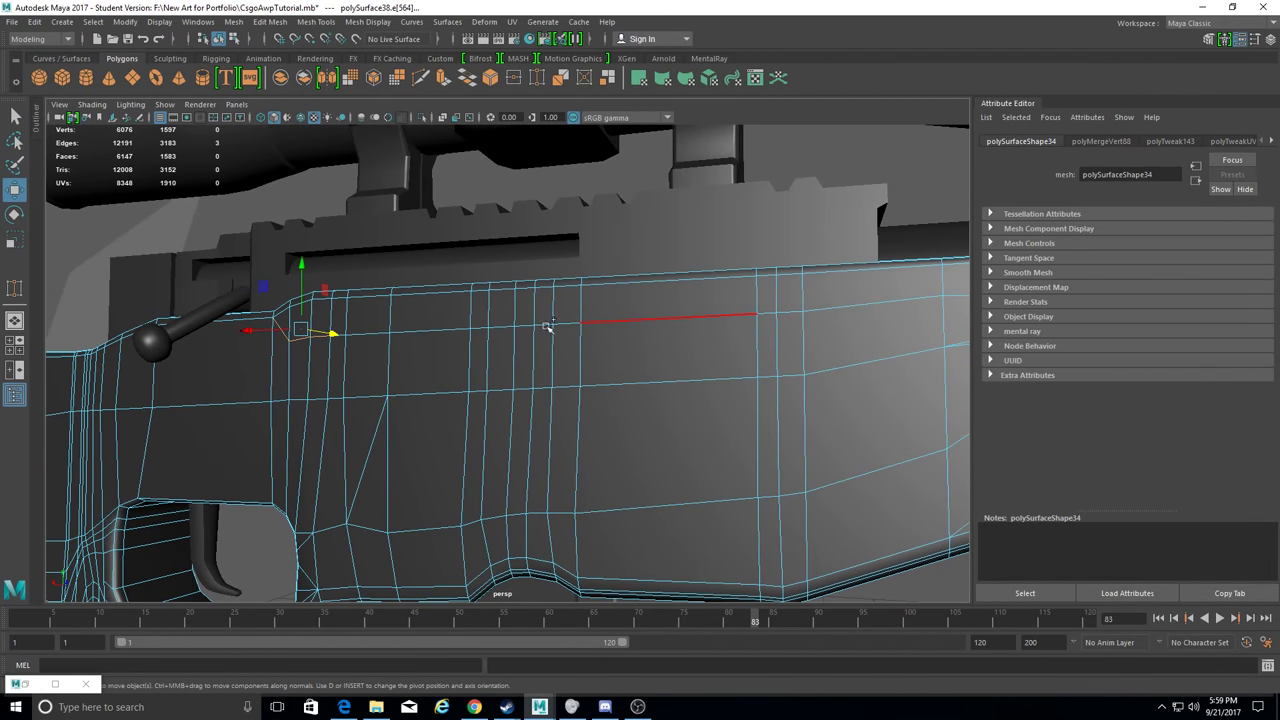
middle_click_drag(906, 302, 585, 300, "alt")
left_click(269, 21)
left_click(333, 280)
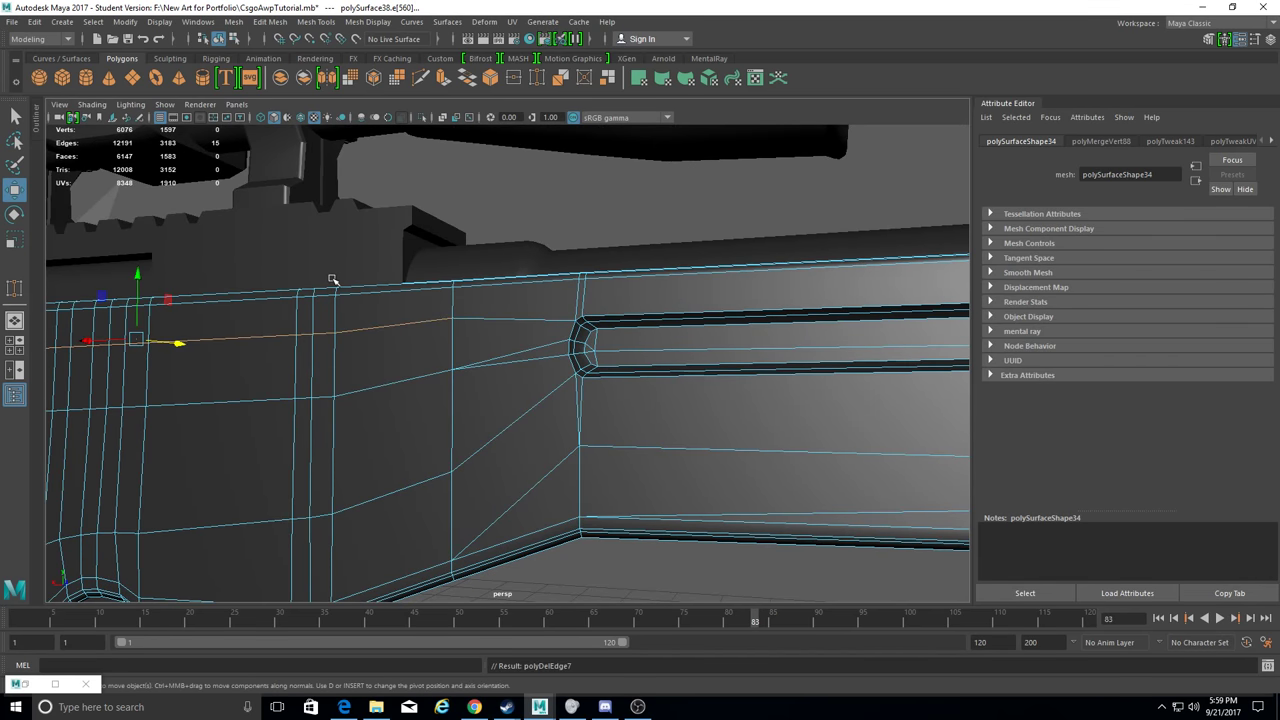
Weld a vertex next to the slot and the vertices on the stock's underside lip.
right_click_drag(333, 280, 333, 330, "shift")
left_click_drag(452, 287, 452, 317)
scroll(500, 360, "down", 10)
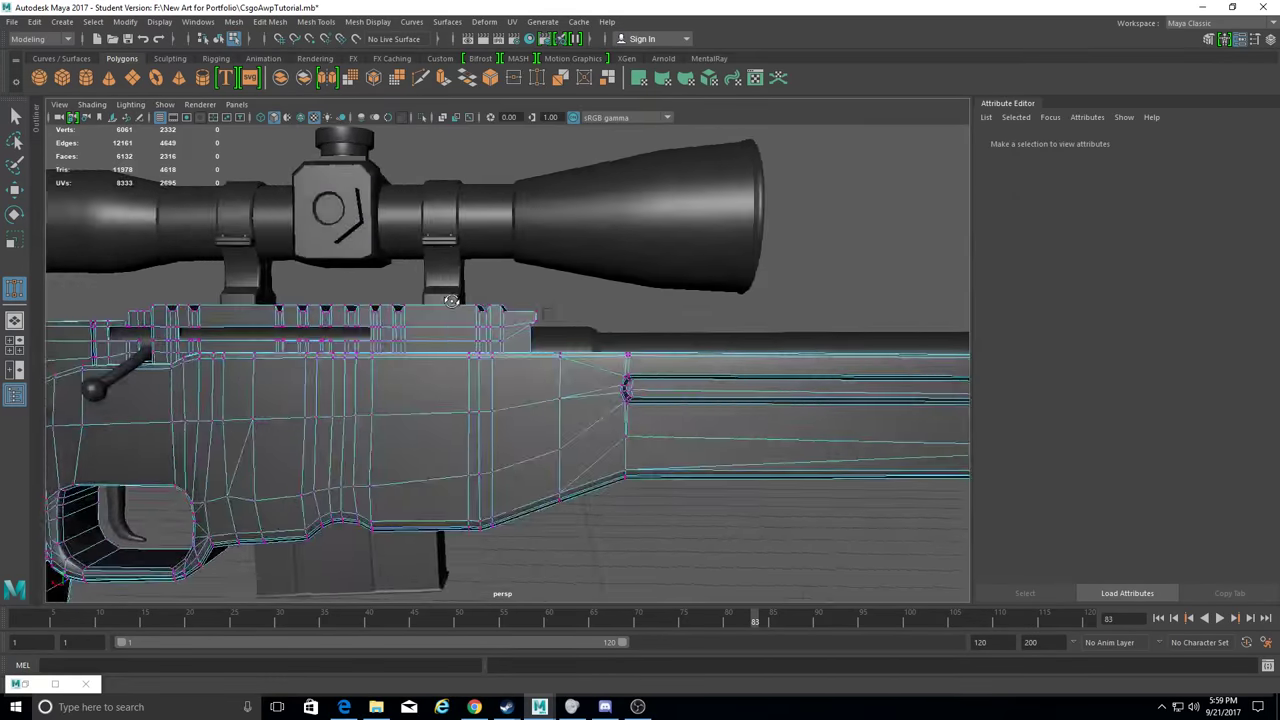
middle_click_drag(500, 360, 480, 340, "alt")
scroll(300, 400, "up", 10)
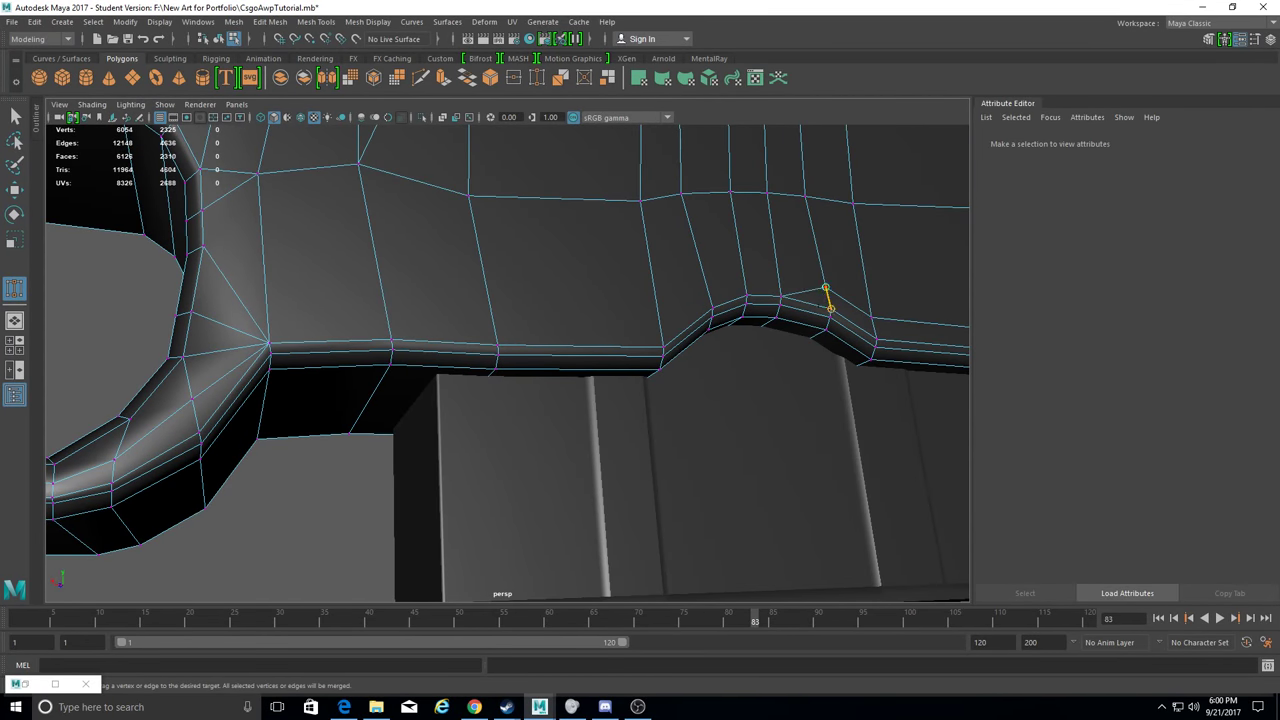
middle_click_drag(830, 308, 863, 343, "alt")
scroll(863, 343, "up", 5)
left_click_drag(449, 323, 449, 339)
left_click_drag(522, 323, 522, 339)
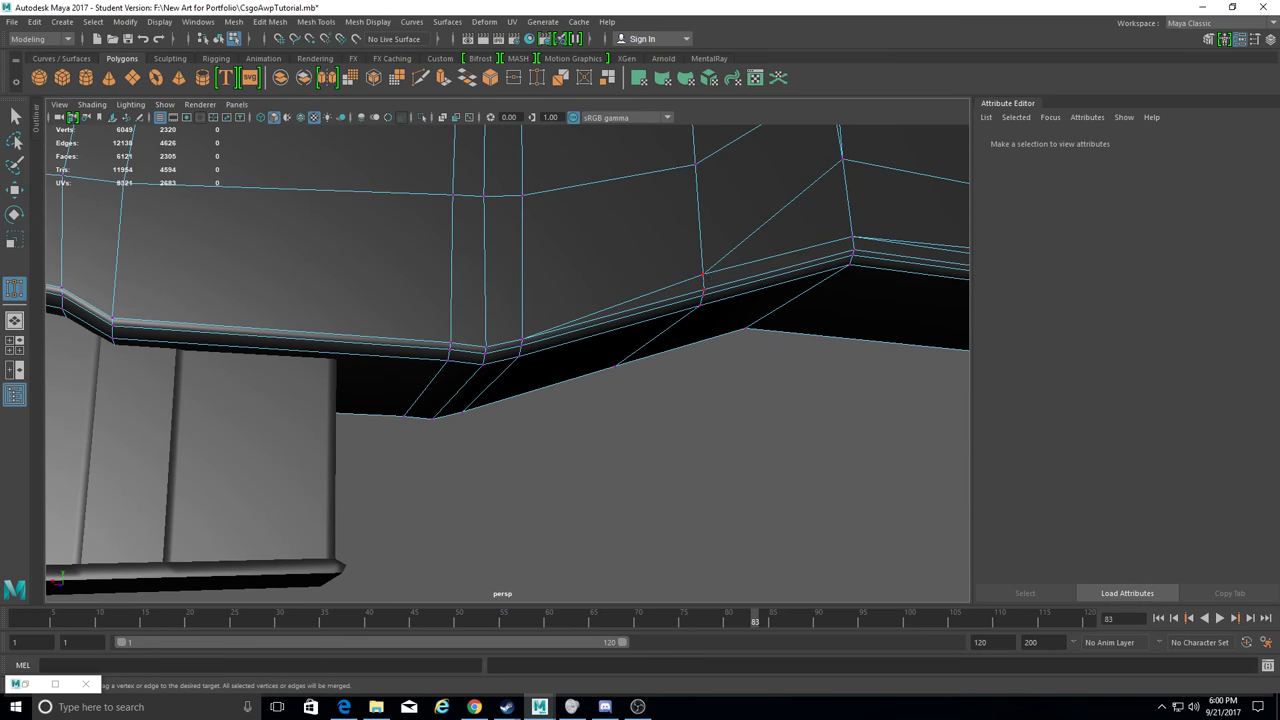
Weld a corner vertex and its neighbour on the stock.
left_click_drag(703, 273, 703, 290)
middle_click_drag(703, 290, 423, 360, "alt")
left_click_drag(591, 295, 591, 310)
middle_click_drag(591, 310, 820, 351, "alt")
scroll(443, 320, "down", 5)
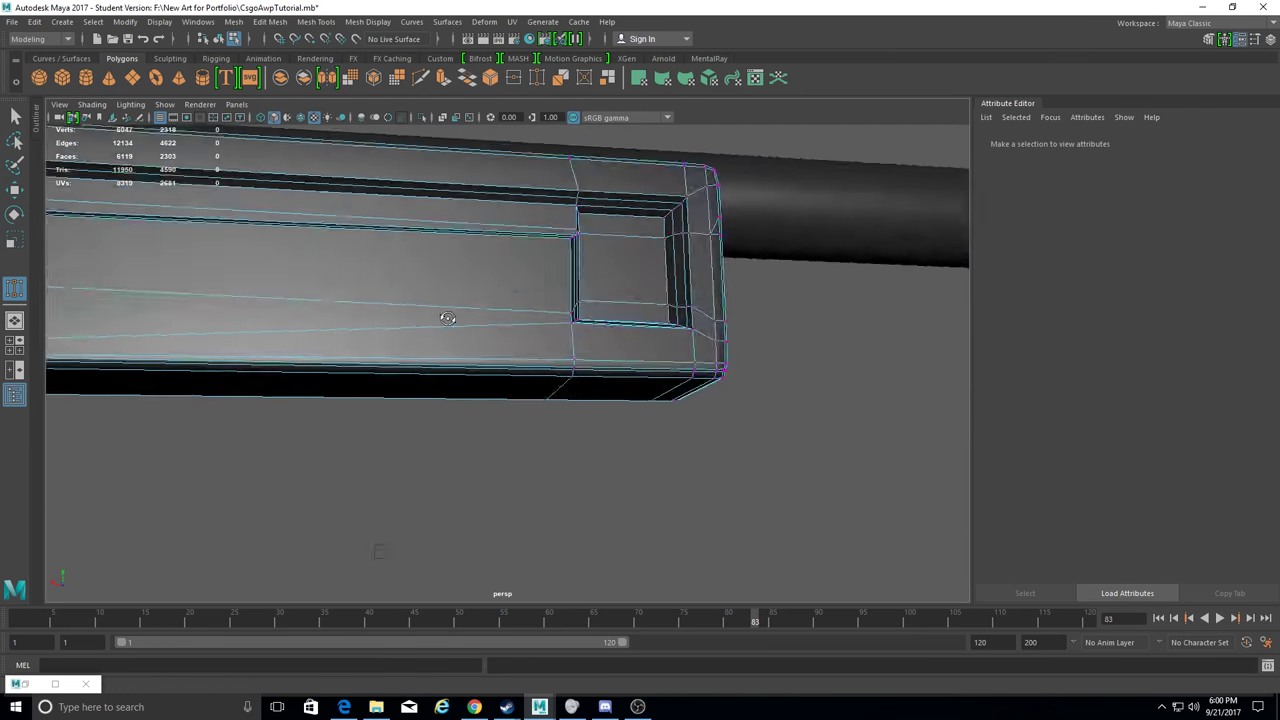
scroll(585, 348, "up", 5)
scroll(585, 348, "down", 5)
mouse_move(585, 348)
left_mouse_down("alt")
mouse_move(277, 466)
mouse_move(636, 441)
mouse_move(649, 369)
mouse_move(557, 449)
left_mouse_up("alt")
scroll(277, 466, "up", 5)
Weld the vertices at the stock corner and near the bolt handle.
left_click_drag(471, 298, 458, 314)
mouse_move(473, 366)
left_mouse_down()
mouse_move(443, 423)
mouse_move(497, 267)
mouse_move(494, 331)
mouse_move(494, 300)
left_mouse_up()
left_click_drag(494, 300, 484, 381, "alt")
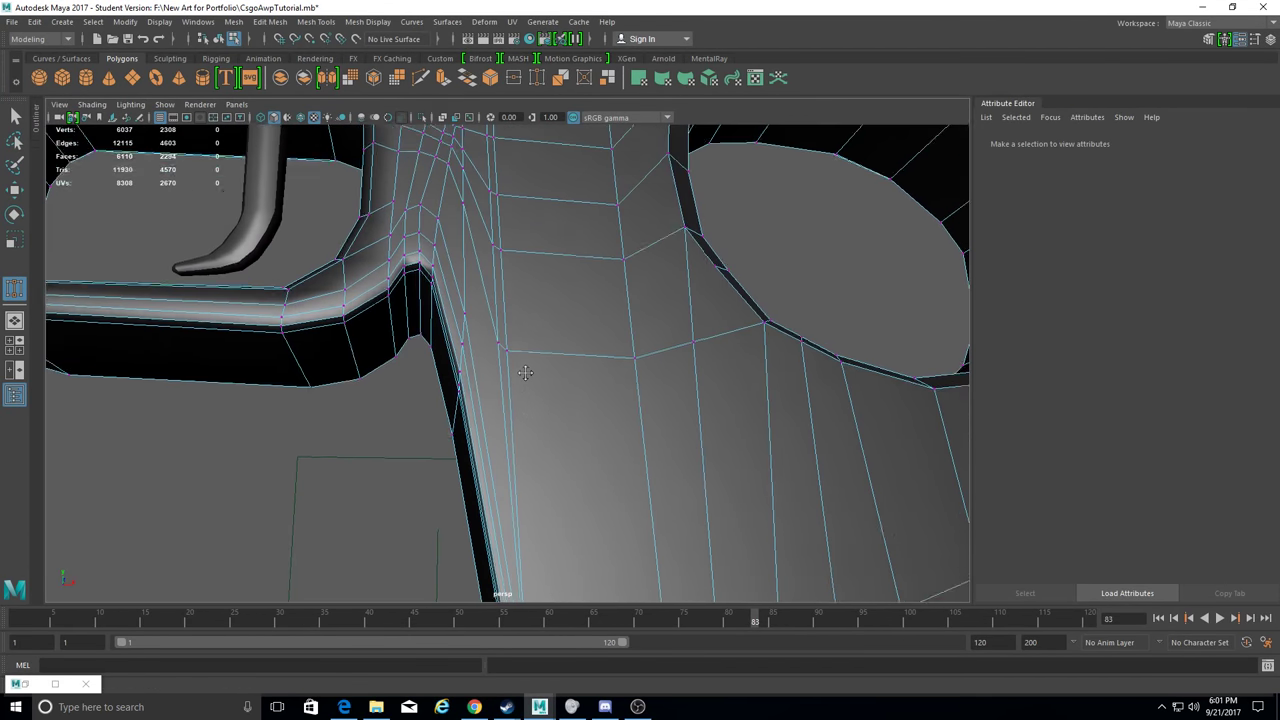
left_click_drag(472, 284, 469, 281)
mouse_move(469, 281)
left_mouse_down("alt")
mouse_move(483, 360)
mouse_move(476, 235)
left_mouse_up("alt")
left_click_drag(467, 165, 462, 166)
left_click_drag(462, 166, 430, 401, "alt")
left_click_drag(437, 490, 440, 488)
left_click_drag(440, 488, 520, 360, "alt")
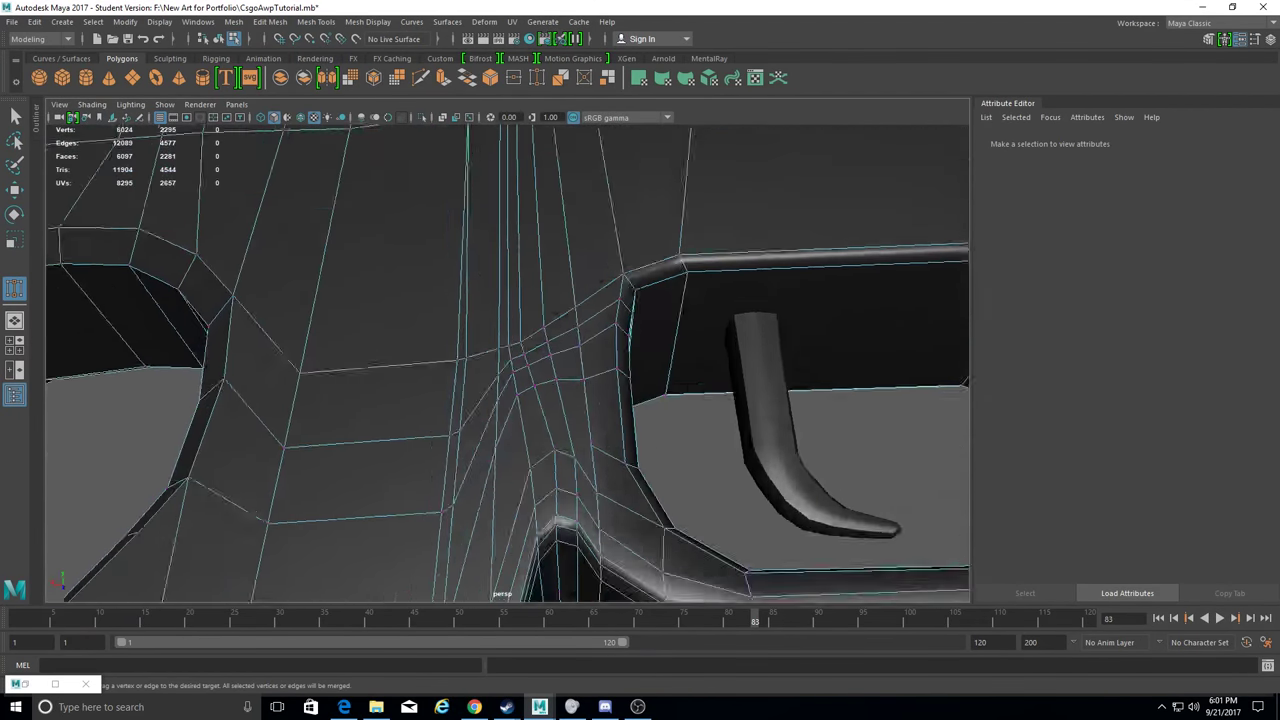
Weld vertices along the stock's lip and under the trigger guard bar.
left_click_drag(453, 433, 442, 512)
mouse_move(442, 512)
left_mouse_down("alt")
mouse_move(466, 314)
mouse_move(534, 449)
mouse_move(500, 320)
left_mouse_up("alt")
mouse_move(471, 390)
left_mouse_down()
mouse_move(497, 318)
mouse_move(355, 430)
mouse_move(194, 426)
mouse_move(243, 448)
mouse_move(430, 440)
mouse_move(410, 368)
left_mouse_up()
mouse_move(410, 368)
left_mouse_down("alt")
mouse_move(514, 400)
mouse_move(655, 226)
mouse_move(681, 205)
mouse_move(703, 212)
left_mouse_up("alt")
mouse_move(903, 366)
left_mouse_down()
mouse_move(903, 337)
mouse_move(432, 400)
left_mouse_up()
left_click_drag(648, 333, 648, 315)
left_click_drag(843, 214, 843, 171)
mouse_move(843, 171)
left_mouse_down("alt")
mouse_move(760, 300)
mouse_move(700, 357)
mouse_move(531, 377)
left_mouse_up("alt")
Weld the crowded vertices around the trigger guard onto their neighbours.
scroll(531, 377, "up", 2)
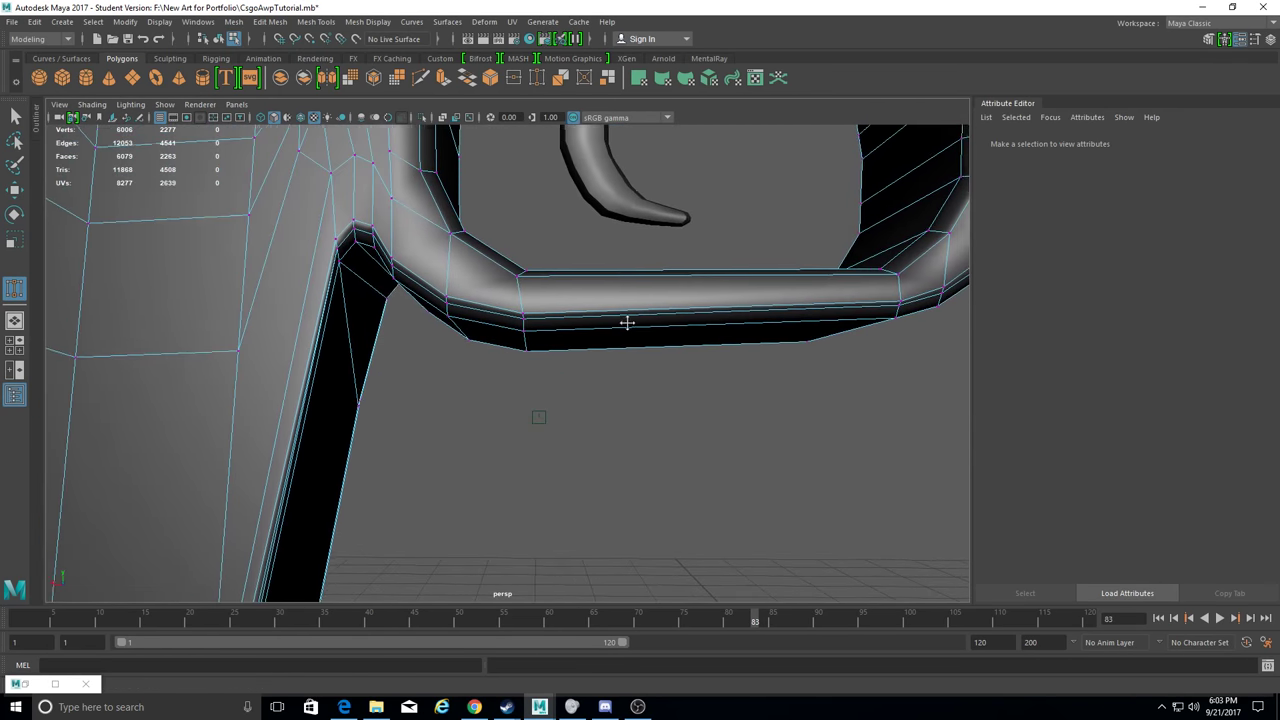
mouse_move(623, 323)
left_mouse_down("alt")
mouse_move(371, 406)
mouse_move(419, 484)
mouse_move(437, 452)
left_mouse_up("alt")
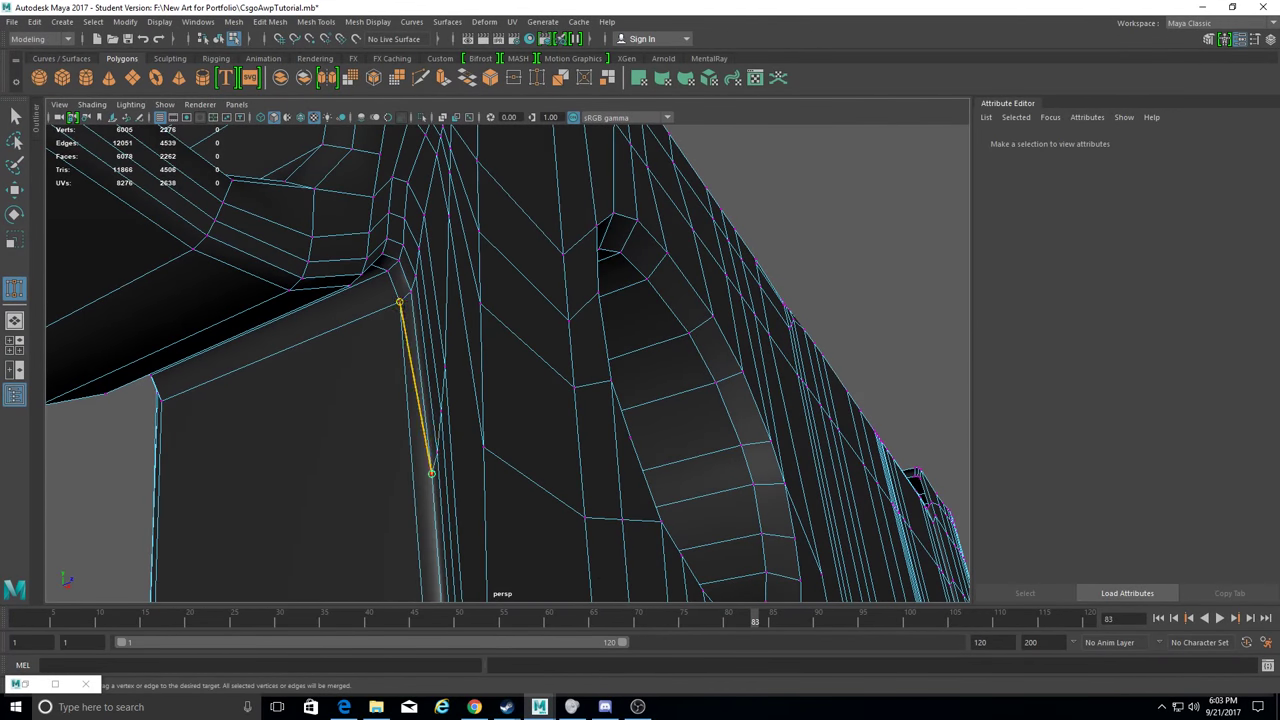
mouse_move(437, 452)
left_mouse_down()
mouse_move(443, 415)
mouse_move(443, 442)
left_mouse_up()
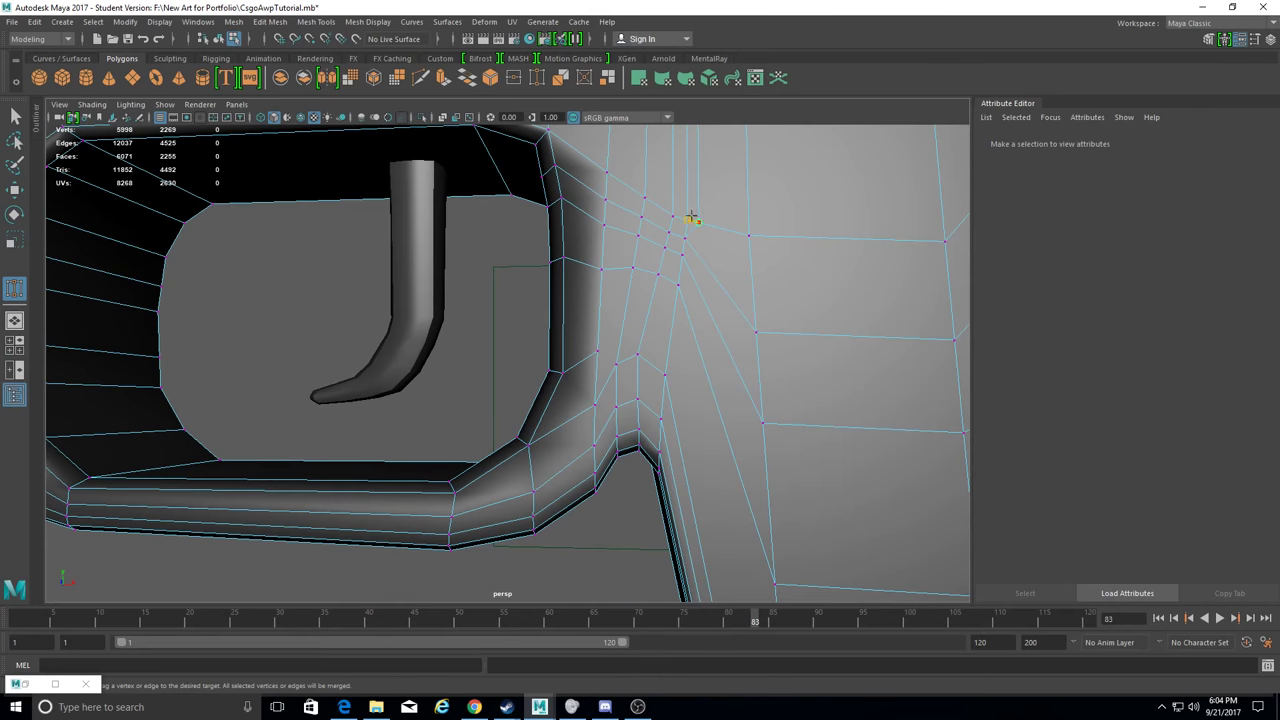
left_click_drag(691, 218, 718, 211)
left_click_drag(718, 211, 642, 512, "alt")
left_click_drag(590, 222, 577, 248)
mouse_move(577, 248)
left_mouse_down("alt")
mouse_move(617, 329)
mouse_move(560, 443)
mouse_move(562, 432)
left_mouse_up("alt")
mouse_move(562, 432)
left_mouse_down("alt")
mouse_move(791, 391)
mouse_move(660, 286)
mouse_move(482, 377)
left_mouse_up("alt")
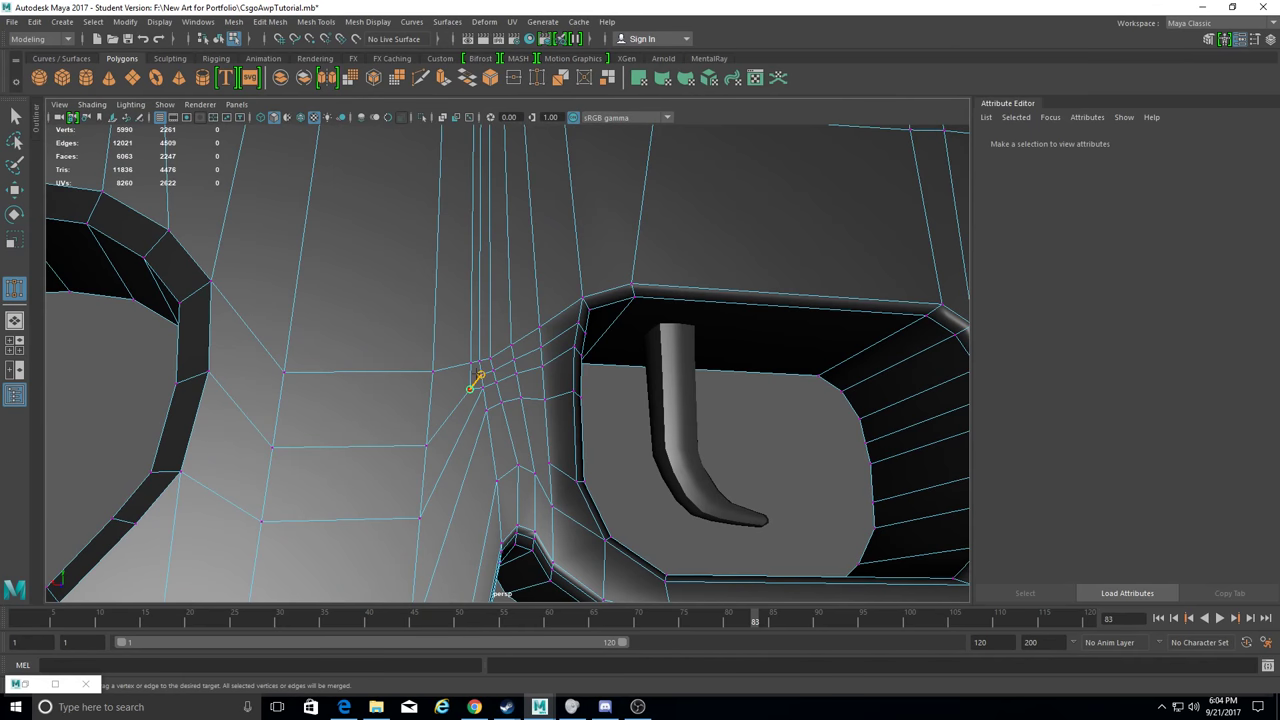
left_click_drag(477, 357, 479, 350)
mouse_move(479, 350)
left_mouse_down("alt")
mouse_move(520, 380)
mouse_move(478, 343)
left_mouse_up("alt")
left_click_drag(481, 230, 486, 230)
mouse_move(486, 230)
left_mouse_down("alt")
mouse_move(443, 302)
mouse_move(324, 394)
left_mouse_up("alt")
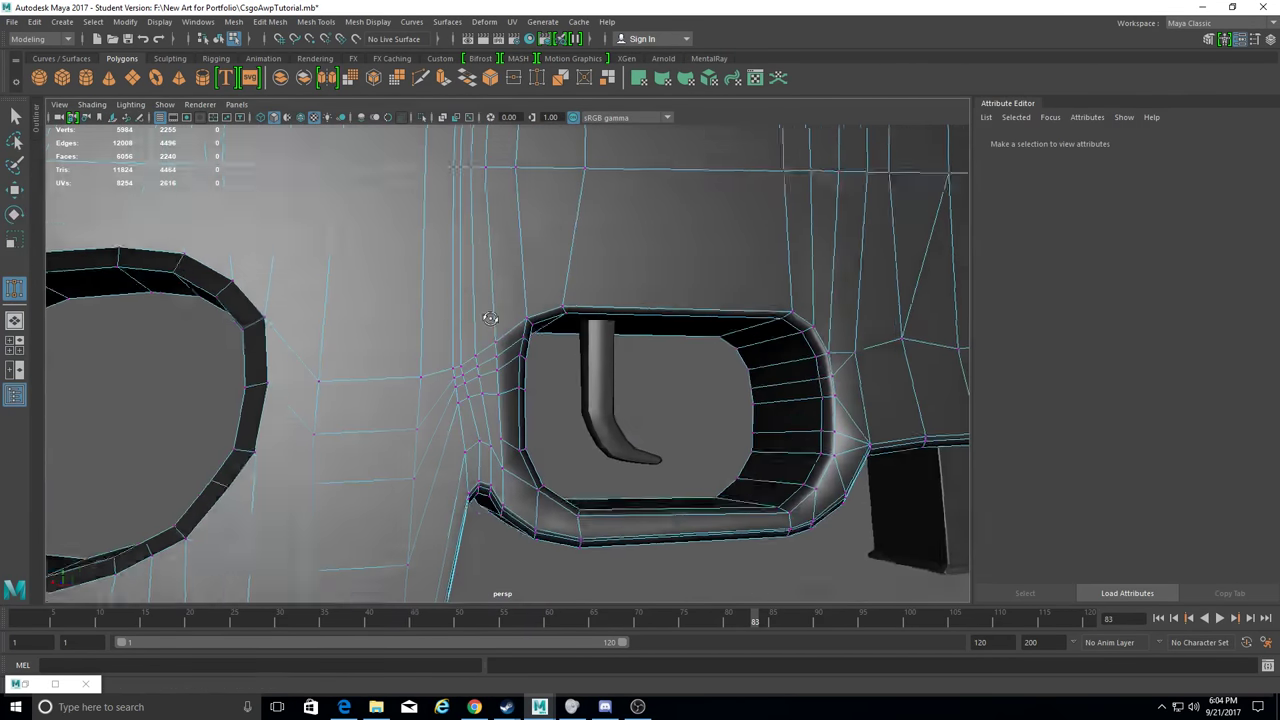
Weld vertices at the trigger-guard corner and beside its hole, undoing two mistaken welds.
left_click_drag(454, 378, 521, 340)
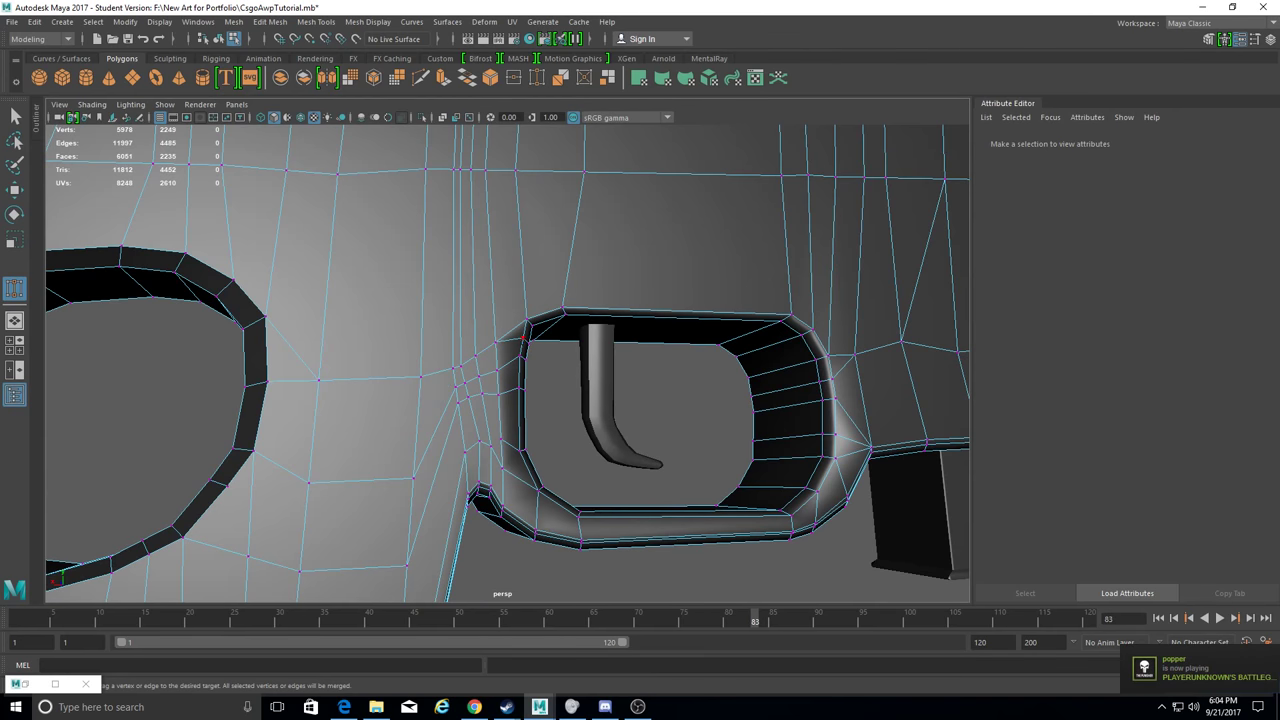
mouse_move(503, 437)
left_mouse_down("alt")
mouse_move(457, 400)
mouse_move(512, 343)
mouse_move(326, 381)
left_mouse_up("alt")
key("ctrl+z")
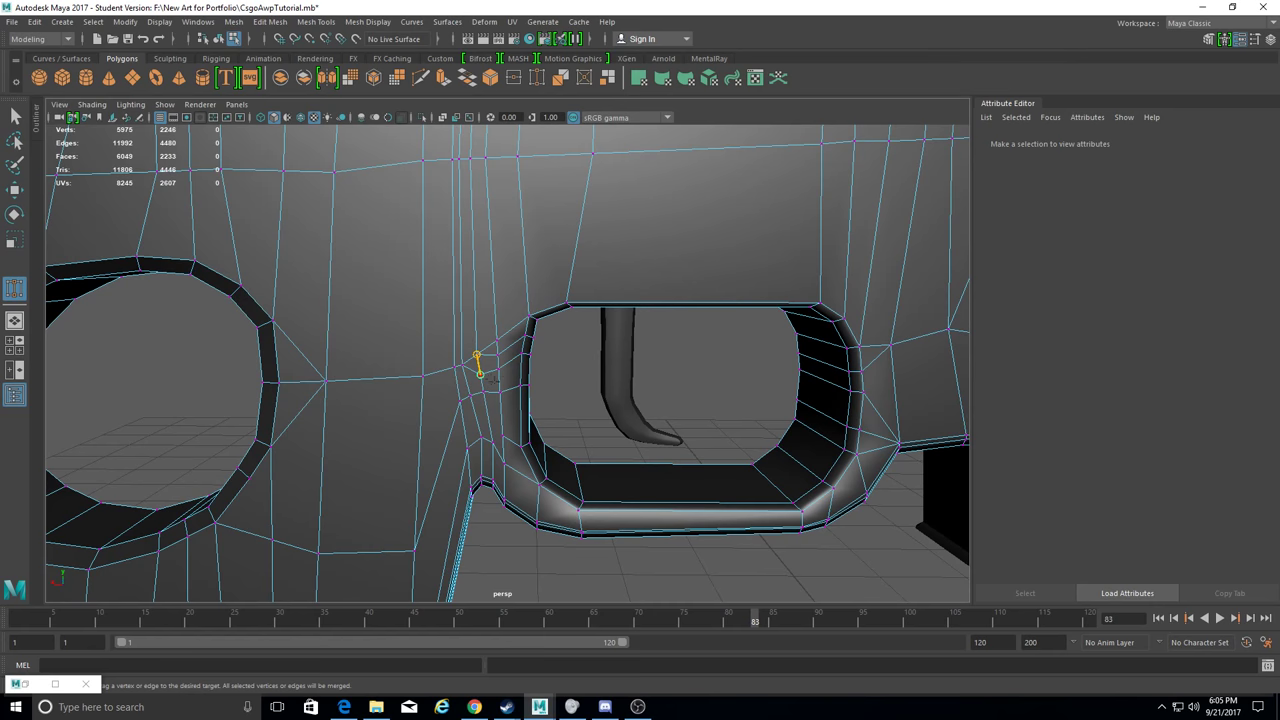
mouse_move(497, 370)
left_mouse_down("alt")
mouse_move(608, 370)
mouse_move(428, 400)
mouse_move(510, 328)
left_mouse_up("alt")
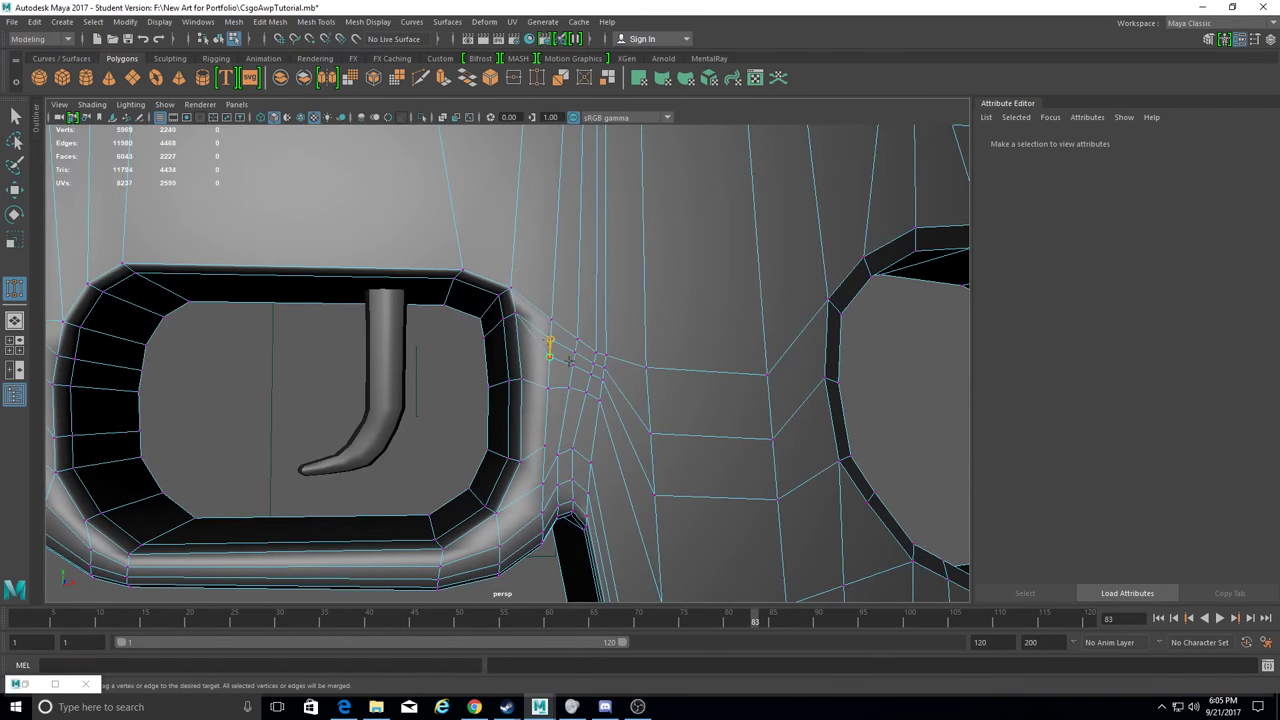
left_click_drag(655, 438, 693, 363, "alt")
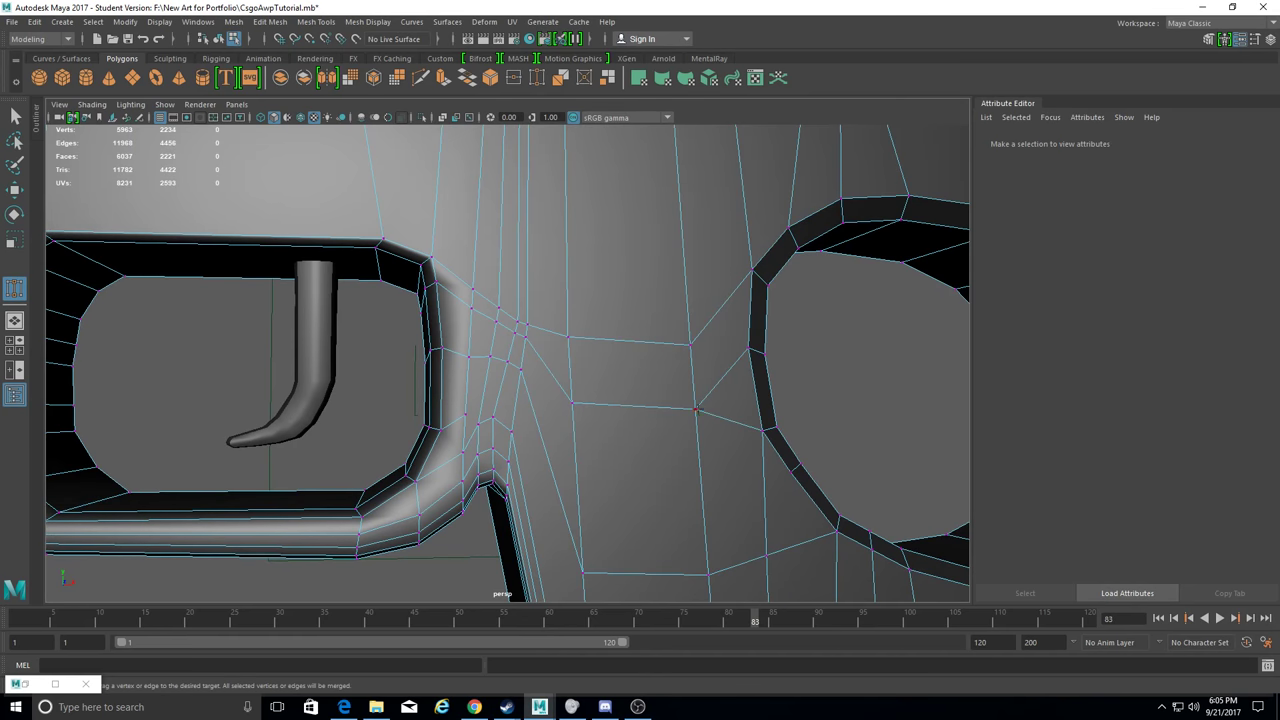
mouse_move(465, 283)
left_mouse_down("alt")
mouse_move(820, 417)
mouse_move(577, 420)
mouse_move(487, 350)
left_mouse_up("alt")
left_click_drag(677, 436, 677, 436)
mouse_move(677, 436)
left_mouse_down("alt")
mouse_move(591, 451)
mouse_move(495, 271)
left_mouse_up("alt")
mouse_move(489, 368)
left_mouse_down("alt")
mouse_move(588, 355)
mouse_move(460, 240)
mouse_move(423, 351)
mouse_move(537, 242)
mouse_move(507, 350)
left_mouse_up("alt")
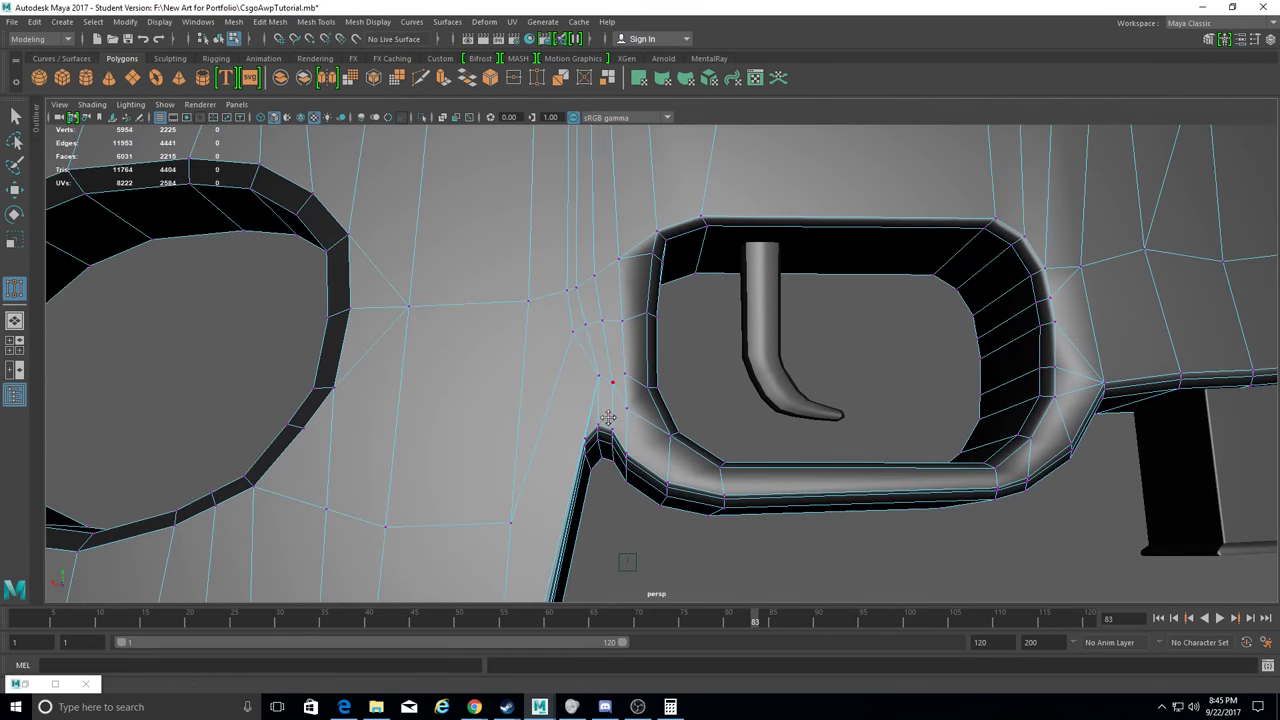
mouse_move(598, 376)
left_mouse_down()
mouse_move(574, 391)
mouse_move(632, 382)
mouse_move(631, 416)
left_mouse_up()
key("ctrl+z")
key("ctrl+z")
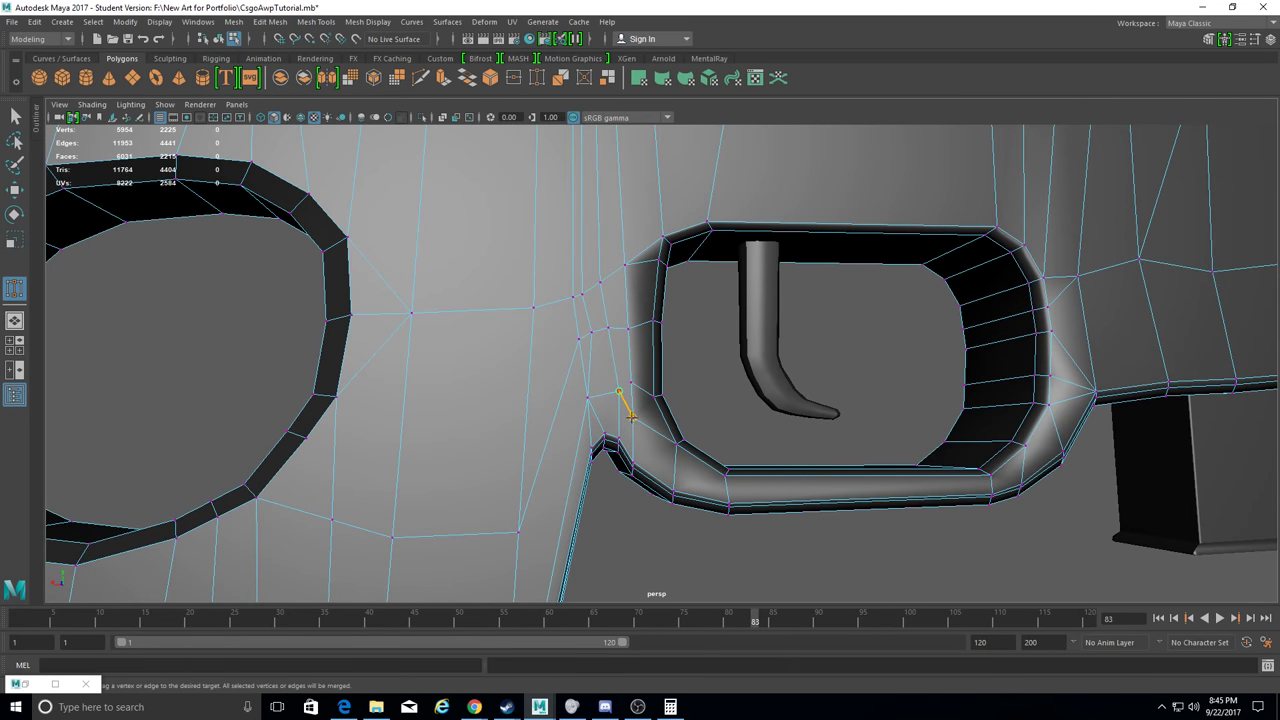
Weld vertices by the trigger guard and on the top edge, then save the scene.
left_click_drag(597, 283, 633, 365)
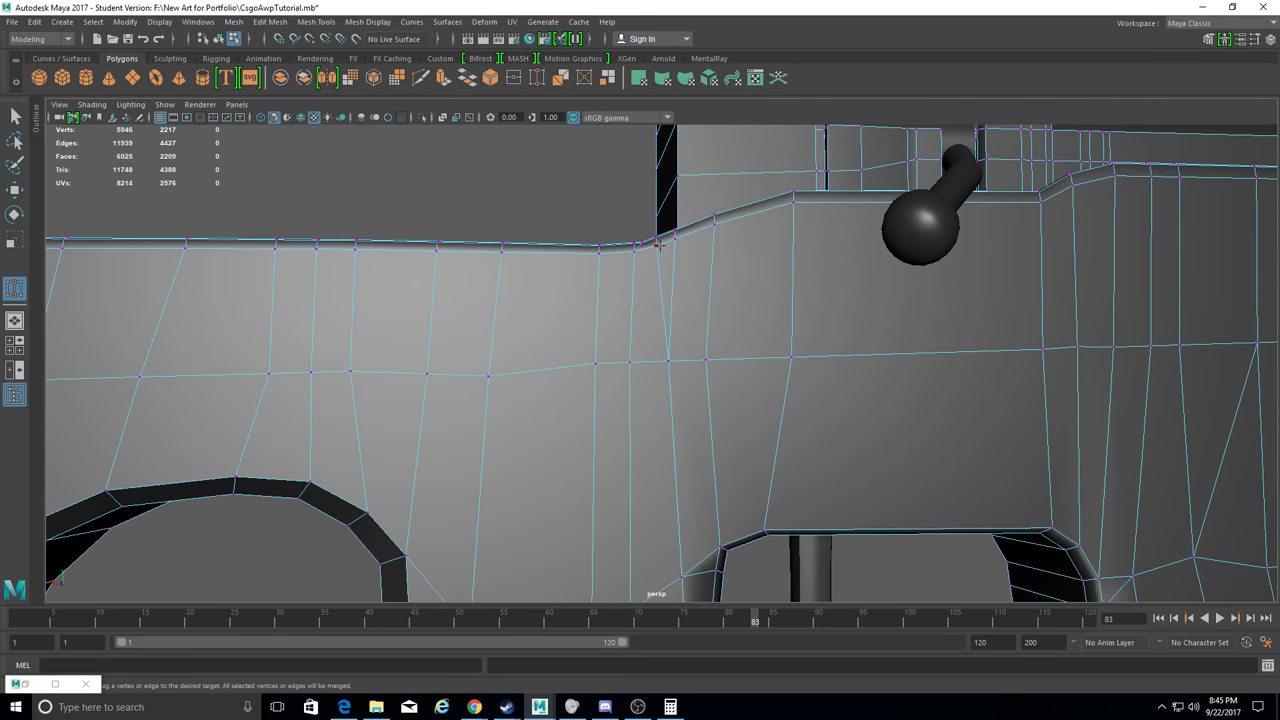
left_click(657, 244)
left_click_drag(657, 244, 629, 309, "alt")
scroll(629, 309, "up", 3)
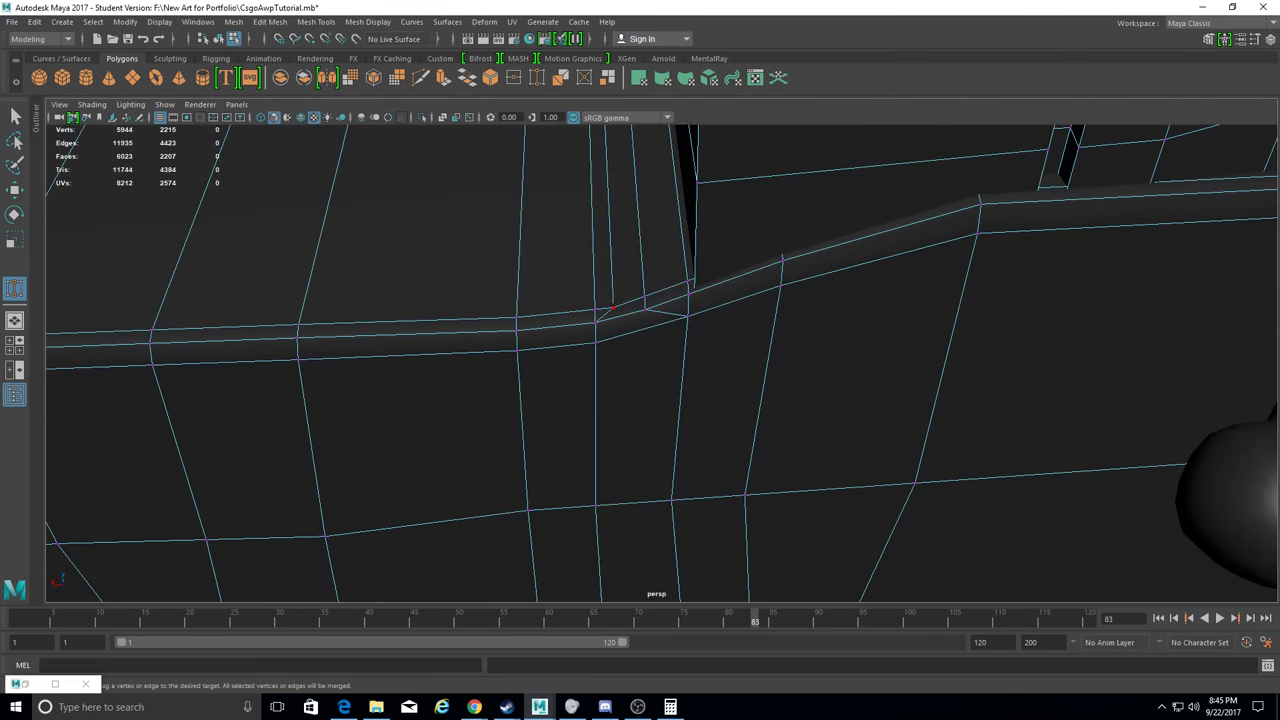
left_click_drag(645, 309, 688, 294)
key("ctrl+s")
key("Return")
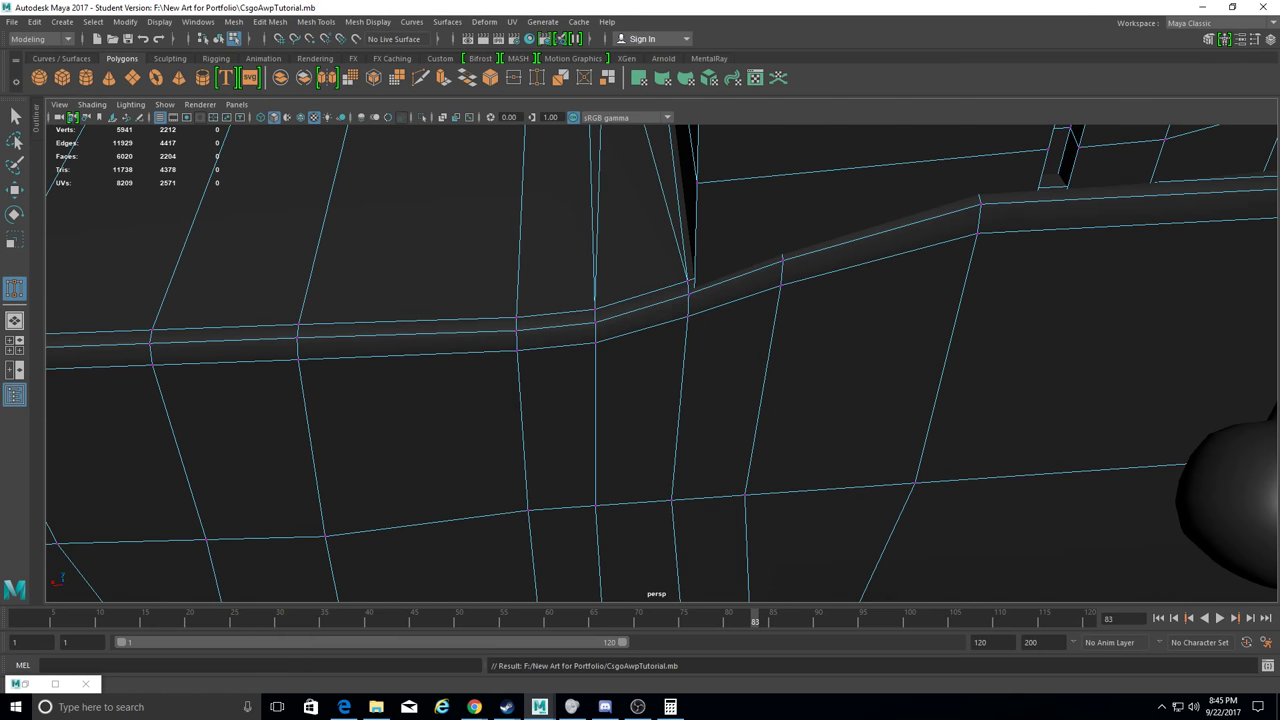
Weld vertices along the top edge and near the stock corner.
left_click_drag(703, 337, 565, 315, "alt")
mouse_move(645, 293)
left_mouse_down()
mouse_move(740, 277)
mouse_move(675, 265)
left_mouse_up()
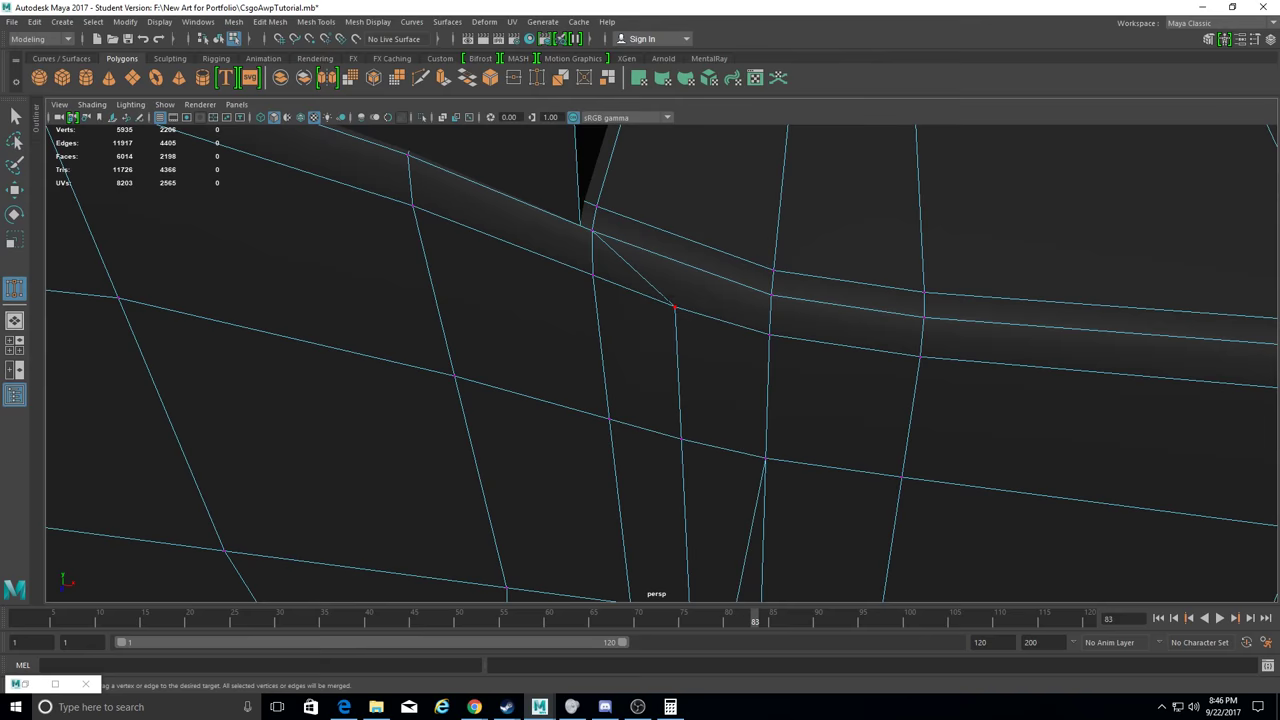
left_click_drag(675, 308, 600, 330, "alt")
mouse_move(686, 249)
left_mouse_down()
mouse_move(520, 186)
mouse_move(829, 504)
mouse_move(677, 371)
mouse_move(680, 420)
left_mouse_up()
left_click_drag(680, 420, 640, 400, "alt")
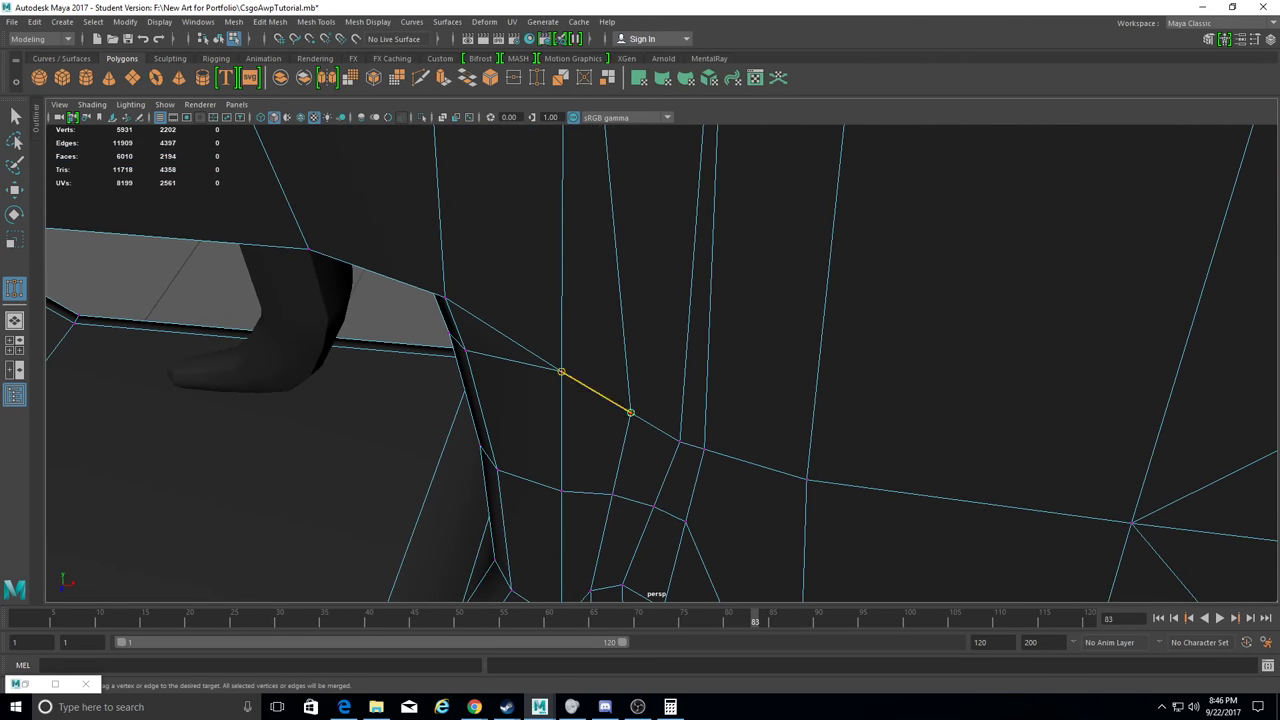
left_click_drag(561, 372, 631, 412)
mouse_move(653, 507)
left_mouse_down()
mouse_move(685, 520)
mouse_move(628, 310)
left_mouse_up()
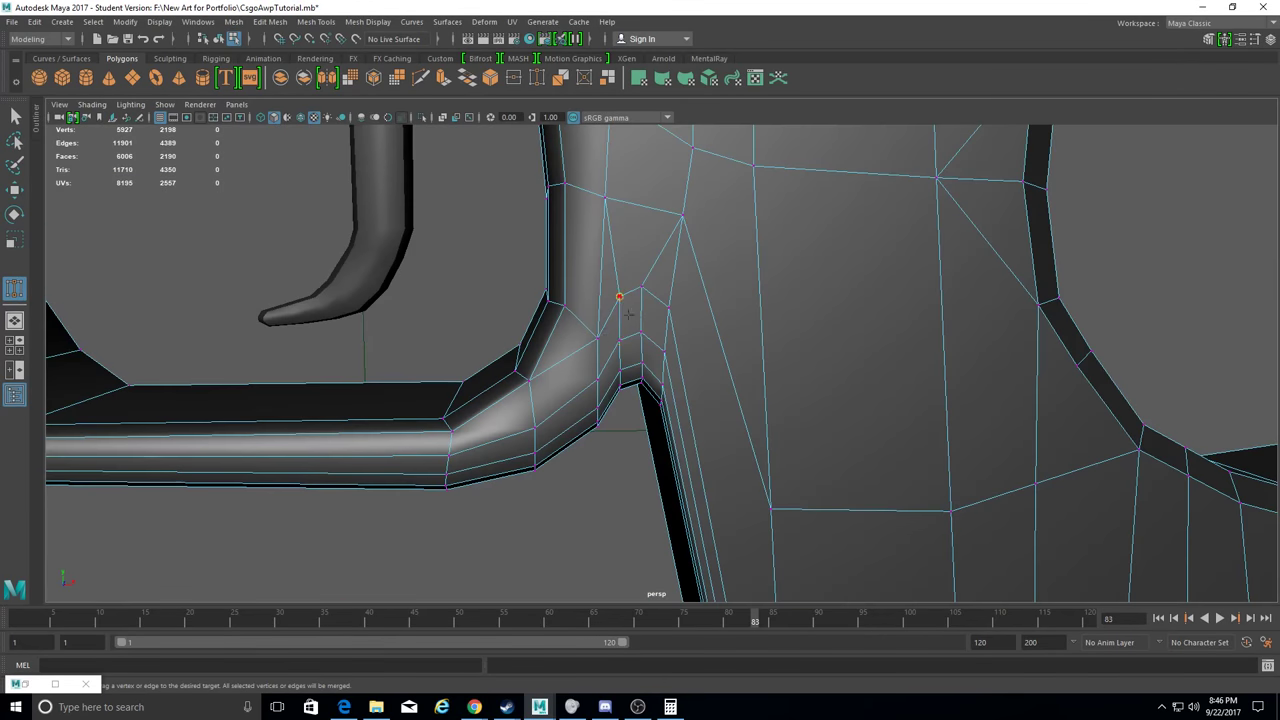
Merge vertex pairs on the pipe, near the trigger and along the lower edge, then return to object mode.
mouse_move(660, 388)
left_mouse_down("alt")
mouse_move(676, 352)
mouse_move(631, 342)
mouse_move(631, 372)
left_mouse_up("alt")
mouse_move(545, 427)
left_mouse_down()
mouse_move(458, 452)
mouse_move(488, 352)
mouse_move(372, 290)
mouse_move(420, 318)
left_mouse_up()
mouse_move(318, 308)
left_mouse_down("alt")
mouse_move(574, 366)
mouse_move(430, 380)
left_mouse_up("alt")
mouse_move(440, 360)
left_mouse_down()
mouse_move(190, 330)
mouse_move(716, 487)
left_mouse_up()
left_click_drag(323, 402, 271, 312, "alt")
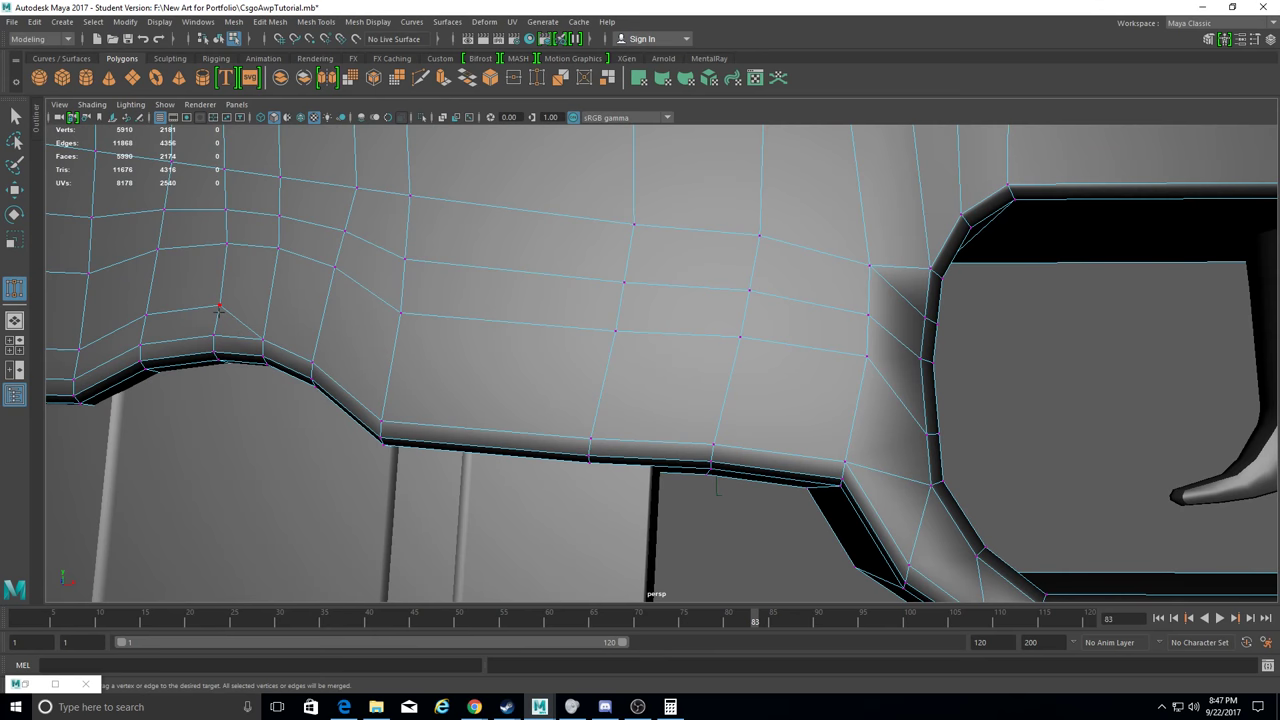
mouse_move(74, 378)
left_mouse_down("alt")
mouse_move(534, 406)
mouse_move(429, 391)
left_mouse_up("alt")
left_click_drag(429, 391, 524, 420, "alt")
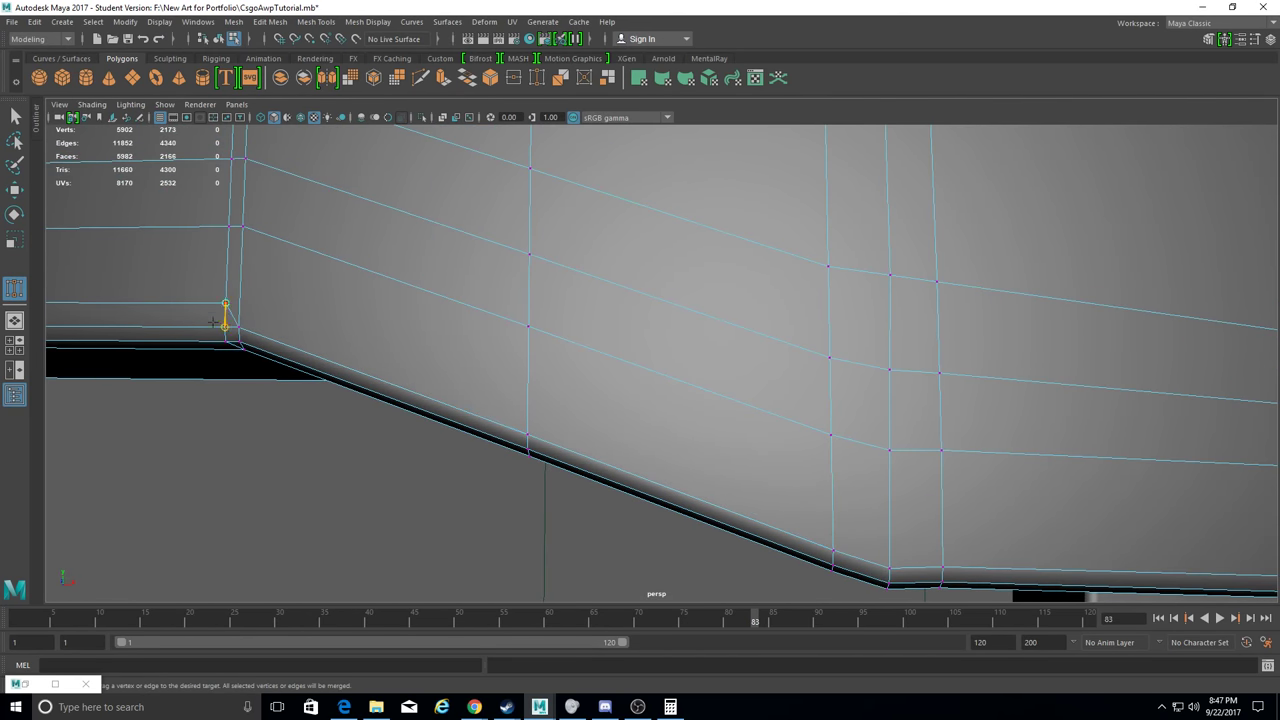
key("F8")
left_click(34, 21)
Delete the construction history of the stock mesh polySurface38.
mouse_move(102, 193)
left_click(262, 195)
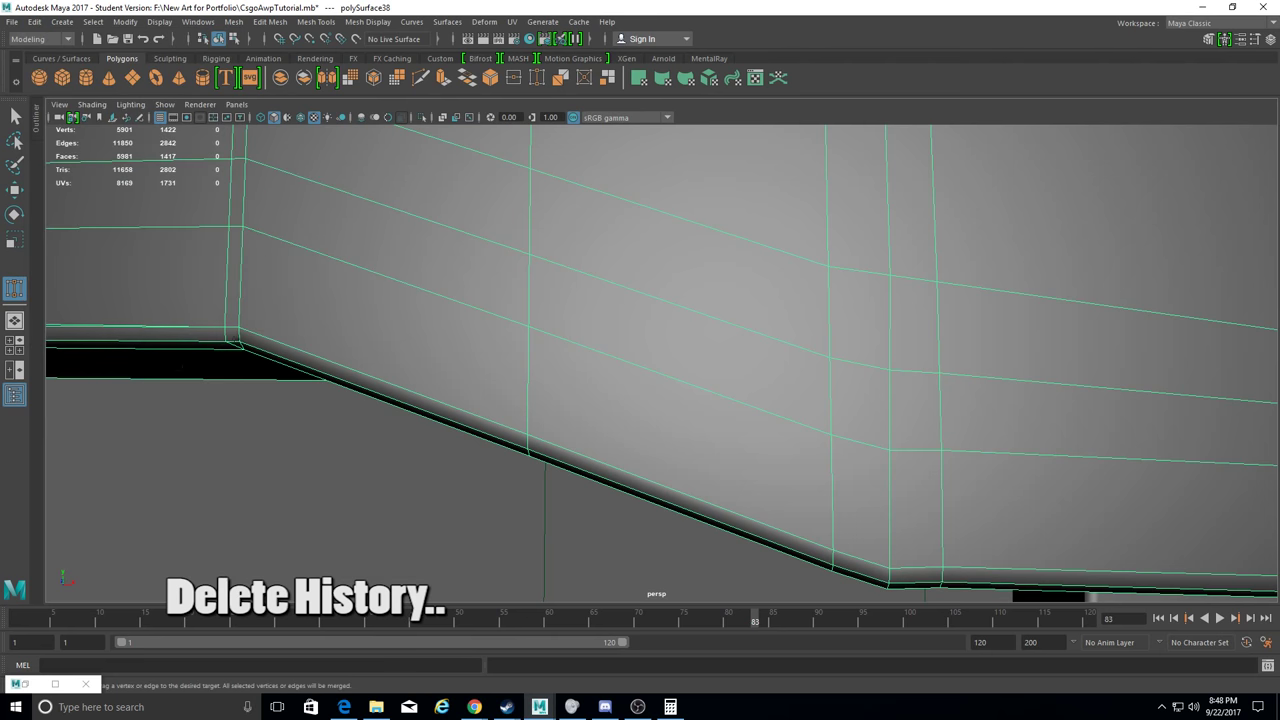
mouse_move(400, 380)
left_mouse_down("alt")
mouse_move(346, 394)
mouse_move(434, 346)
mouse_move(500, 380)
mouse_move(786, 337)
mouse_move(871, 366)
mouse_move(737, 434)
mouse_move(405, 281)
mouse_move(314, 286)
left_mouse_up("alt")
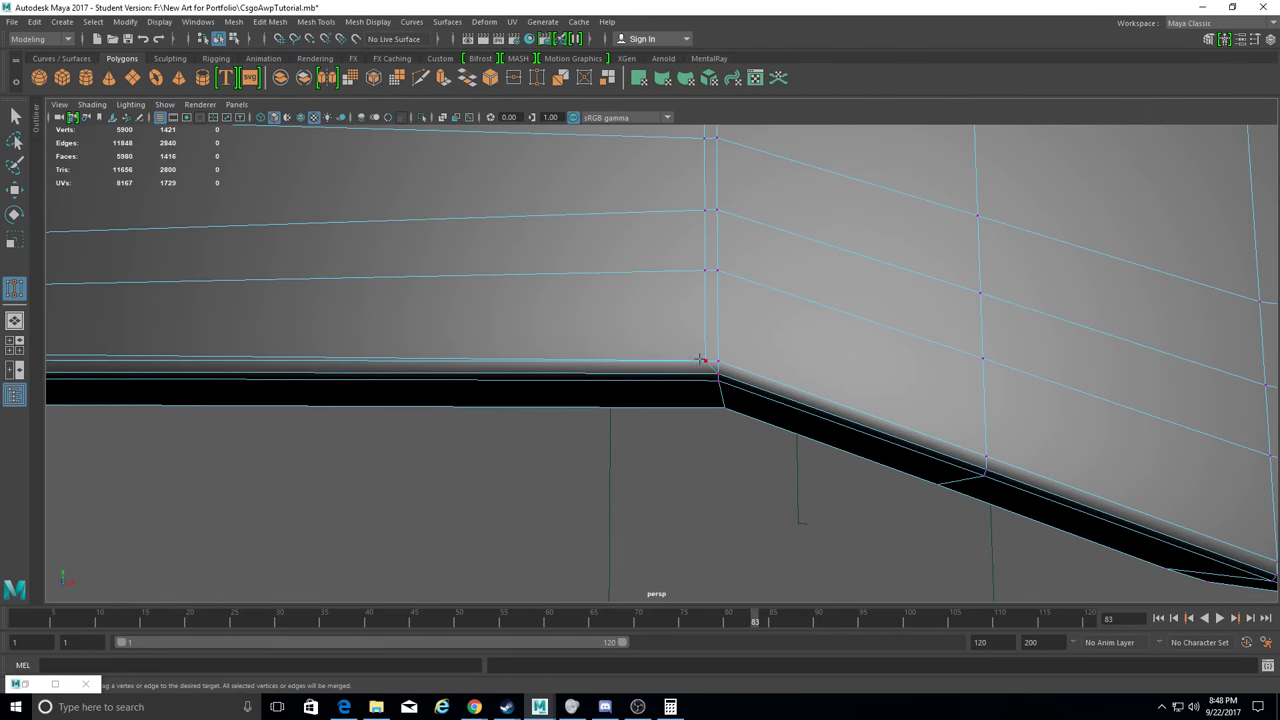
mouse_move(689, 201)
left_mouse_down("alt")
mouse_move(720, 217)
mouse_move(663, 271)
mouse_move(857, 383)
mouse_move(937, 351)
mouse_move(640, 320)
mouse_move(626, 296)
left_mouse_up("alt")
Target-weld stray vertices along the stock's bottom and body edges, including a vertex column.
mouse_move(626, 296)
left_mouse_down("alt")
mouse_move(623, 343)
mouse_move(686, 337)
mouse_move(686, 394)
mouse_move(437, 403)
mouse_move(525, 398)
mouse_move(486, 417)
left_mouse_up("alt")
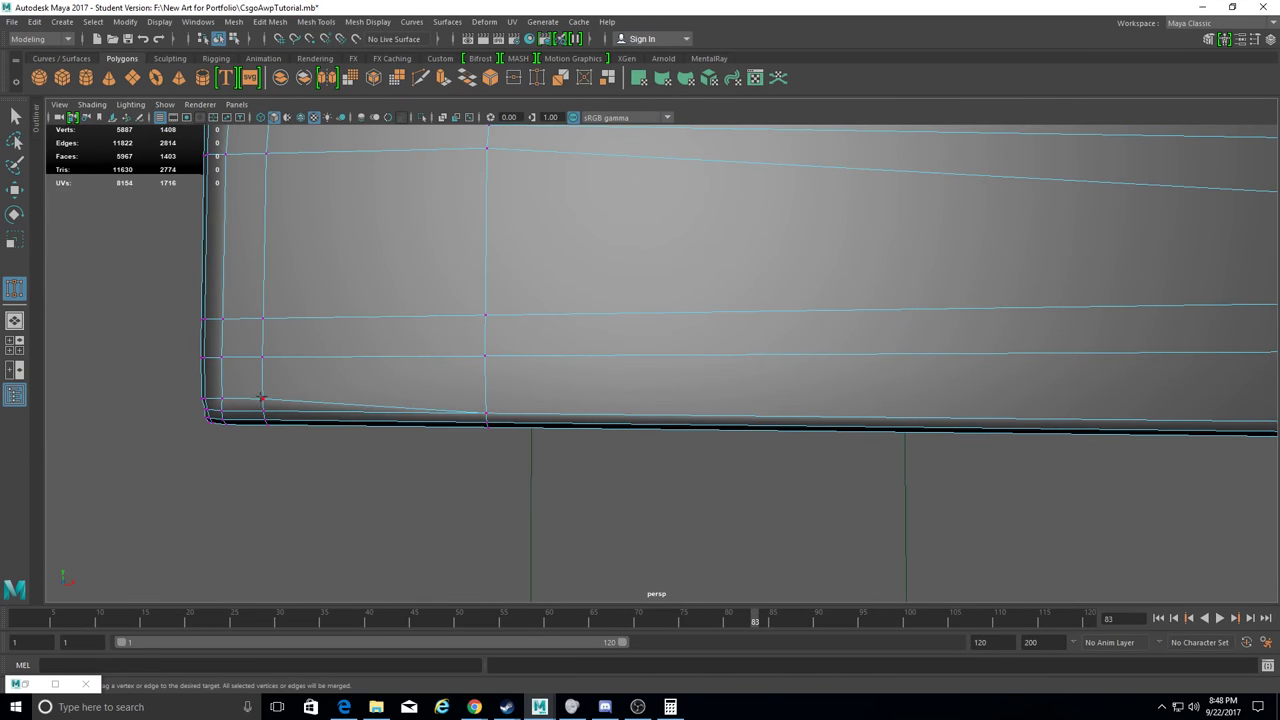
mouse_move(263, 400)
left_mouse_down()
mouse_move(263, 416)
mouse_move(511, 392)
mouse_move(493, 398)
left_mouse_up()
left_click_drag(493, 398, 654, 380, "alt")
mouse_move(654, 380)
left_mouse_down("alt")
mouse_move(808, 371)
mouse_move(903, 337)
mouse_move(653, 216)
mouse_move(632, 294)
mouse_move(509, 346)
mouse_move(549, 383)
left_mouse_up("alt")
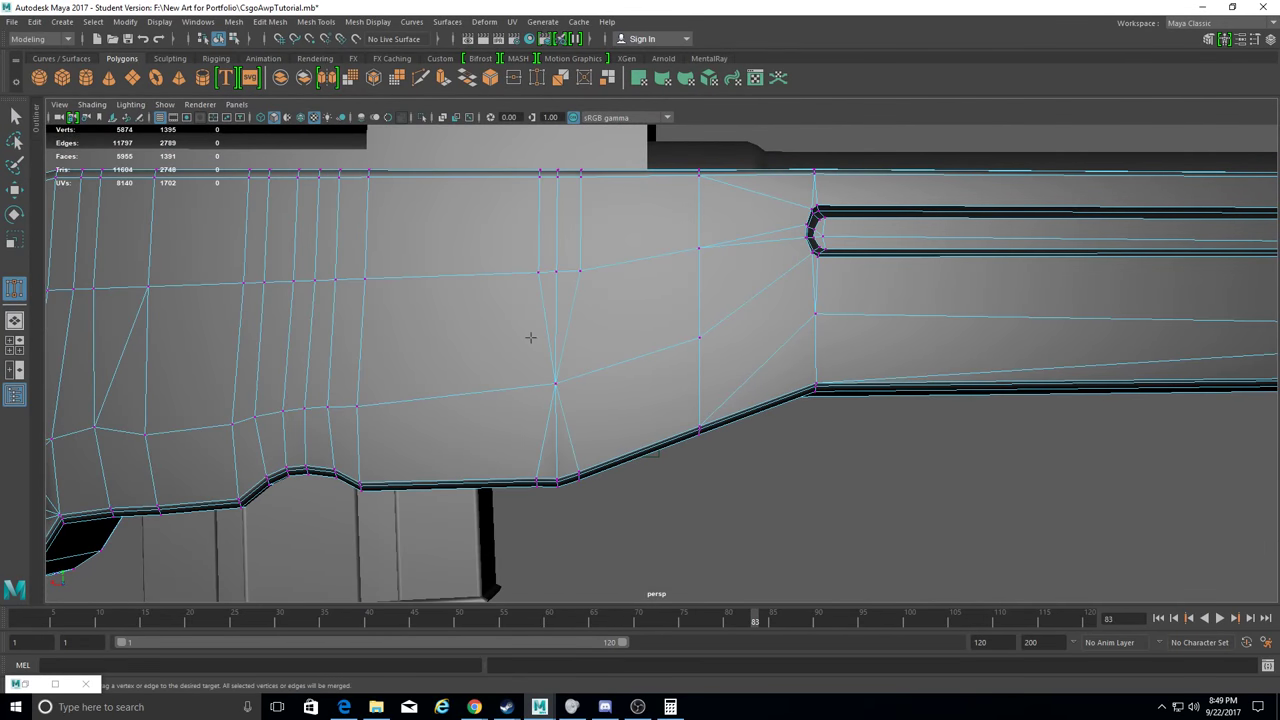
left_click_drag(579, 177, 557, 172)
left_click_drag(557, 172, 545, 288, "alt")
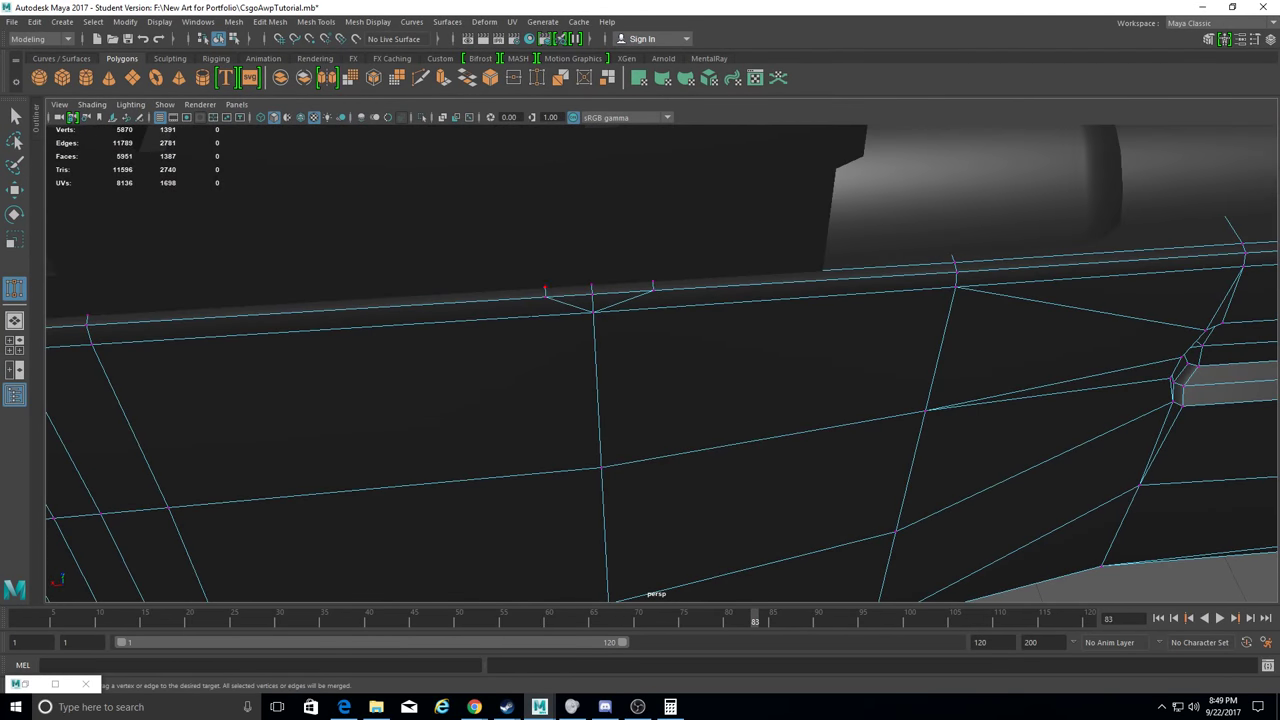
left_click_drag(652, 281, 652, 282)
mouse_move(652, 282)
left_mouse_down("alt")
mouse_move(743, 286)
mouse_move(553, 240)
left_mouse_up("alt")
left_click_drag(601, 317, 601, 317)
left_click_drag(563, 417, 604, 417)
left_click_drag(567, 553, 608, 555)
left_click_drag(632, 236, 632, 236)
mouse_move(632, 236)
left_mouse_down("alt")
mouse_move(466, 567)
mouse_move(560, 330)
mouse_move(600, 300)
left_mouse_up("alt")
Weld stray vertices along the stock's top edge, bringing the mesh to 5836 vertices.
mouse_move(551, 357)
left_mouse_down()
mouse_move(643, 343)
mouse_move(638, 457)
mouse_move(871, 406)
left_mouse_up()
right_click_drag(871, 406, 442, 347, "alt")
scroll(442, 347, "up", 2)
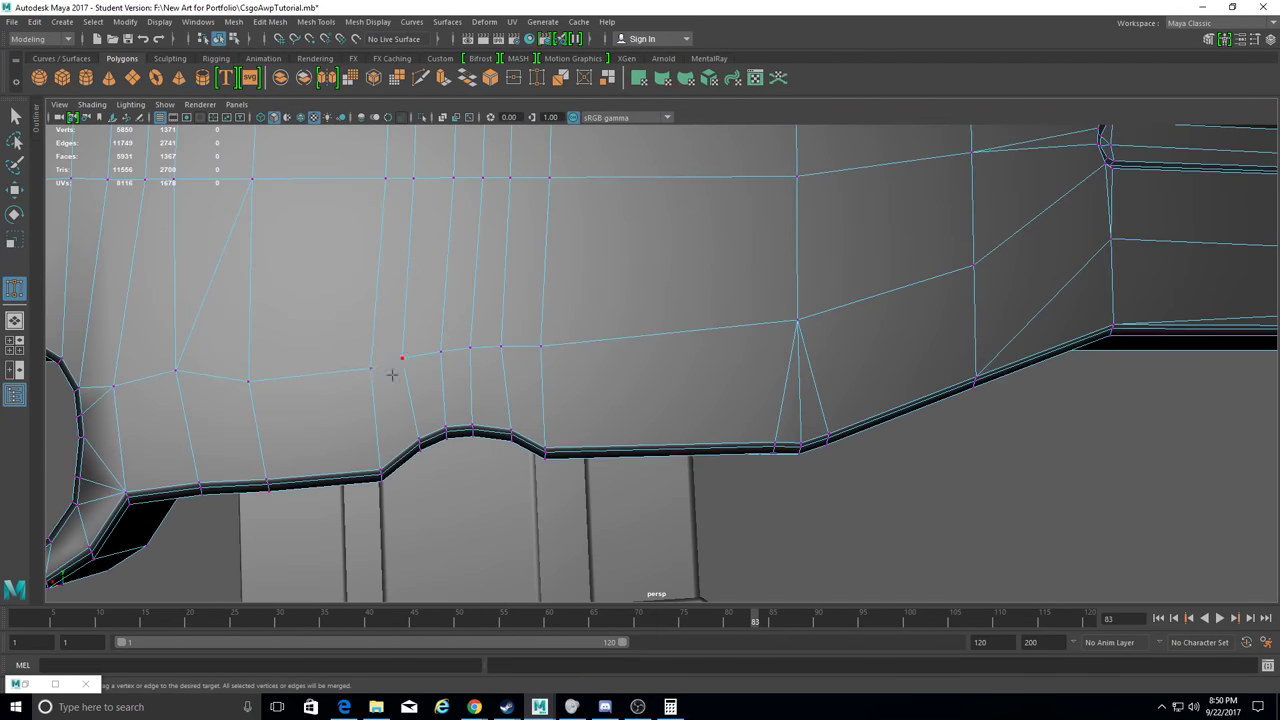
mouse_move(502, 348)
left_mouse_down("alt")
mouse_move(443, 294)
mouse_move(447, 259)
left_mouse_up("alt")
mouse_move(447, 259)
left_mouse_down("alt")
mouse_move(454, 294)
mouse_move(871, 253)
left_mouse_up("alt")
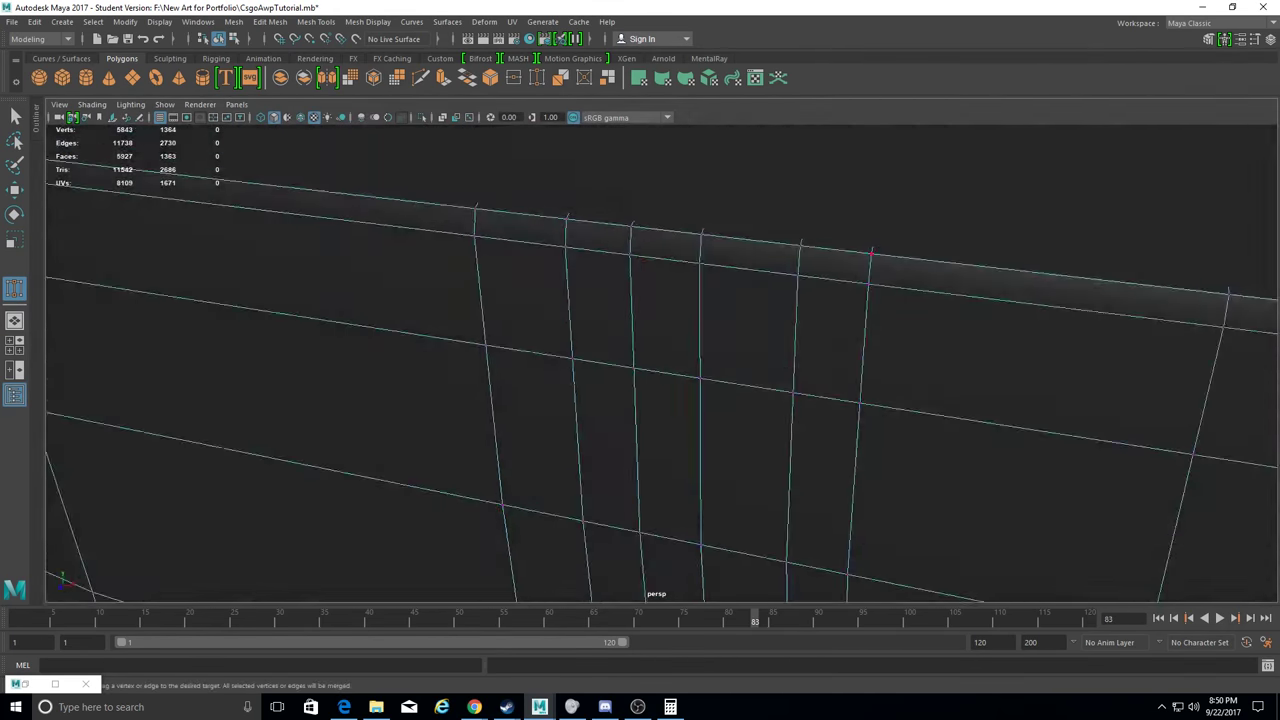
left_click_drag(859, 402, 740, 360)
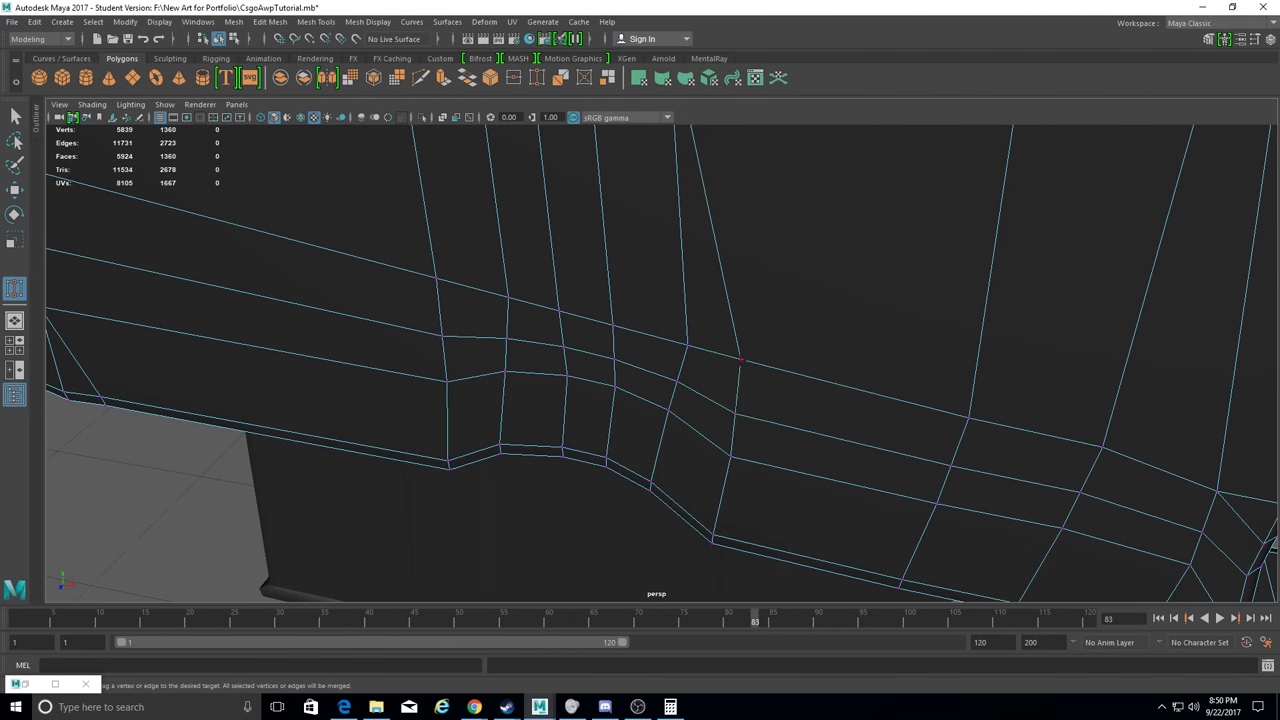
mouse_move(730, 456)
left_mouse_down()
mouse_move(677, 380)
mouse_move(694, 514)
mouse_move(638, 577)
mouse_move(800, 469)
left_mouse_up()
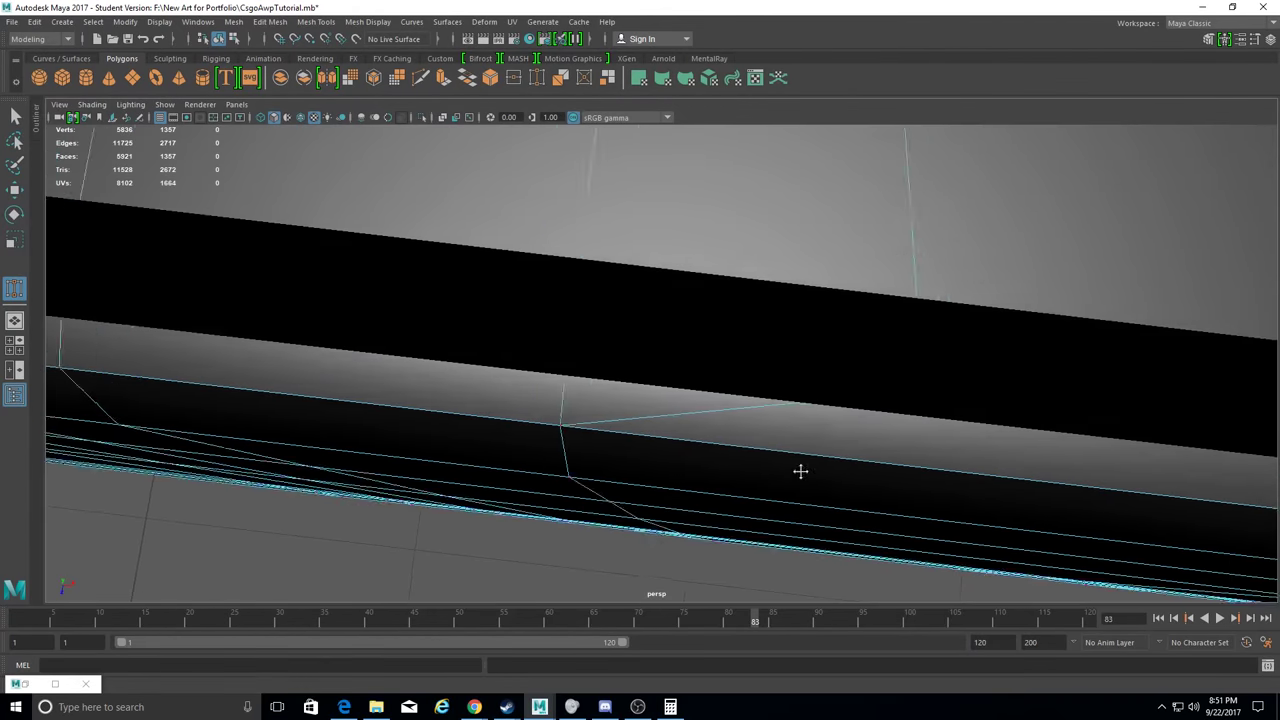
Weld stray vertices along the stock's top edge and side onto their neighbours.
left_click_drag(864, 517, 506, 476)
left_click_drag(506, 476, 536, 228, "alt")
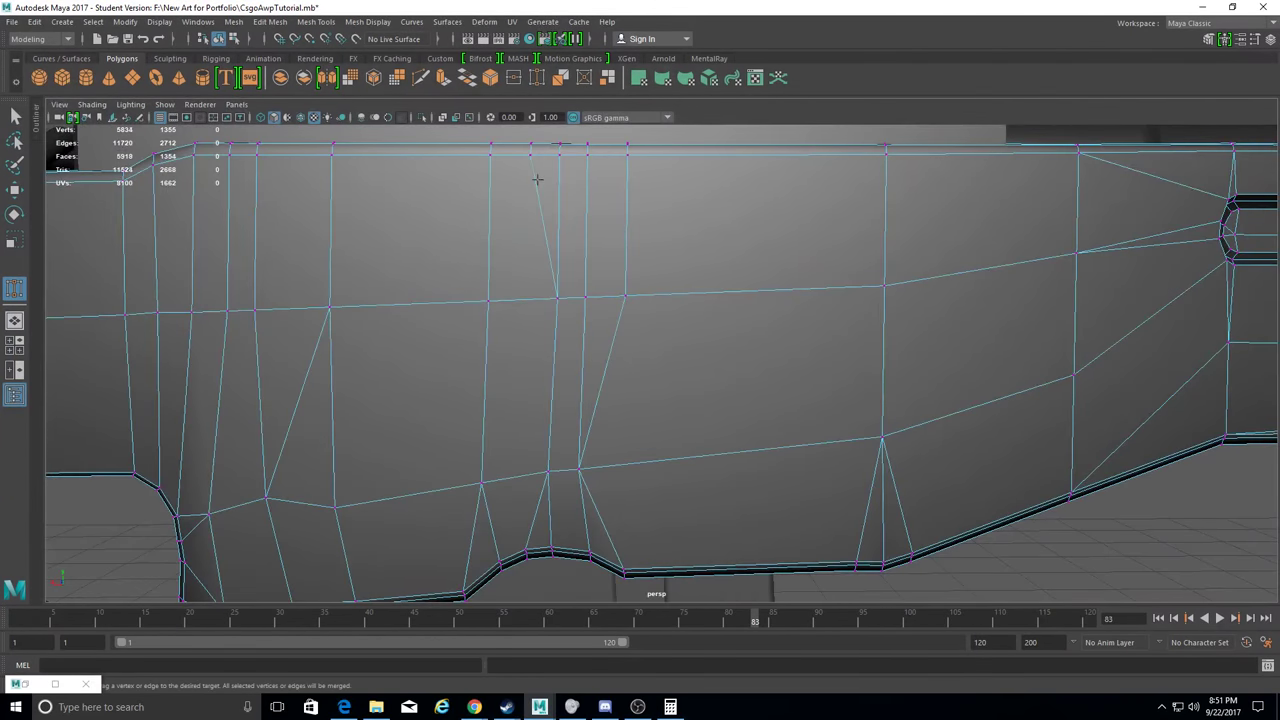
mouse_move(531, 144)
left_mouse_down()
mouse_move(558, 145)
mouse_move(520, 300)
left_mouse_up()
mouse_move(352, 280)
left_mouse_down()
mouse_move(416, 290)
mouse_move(528, 272)
mouse_move(629, 194)
mouse_move(500, 260)
left_mouse_up()
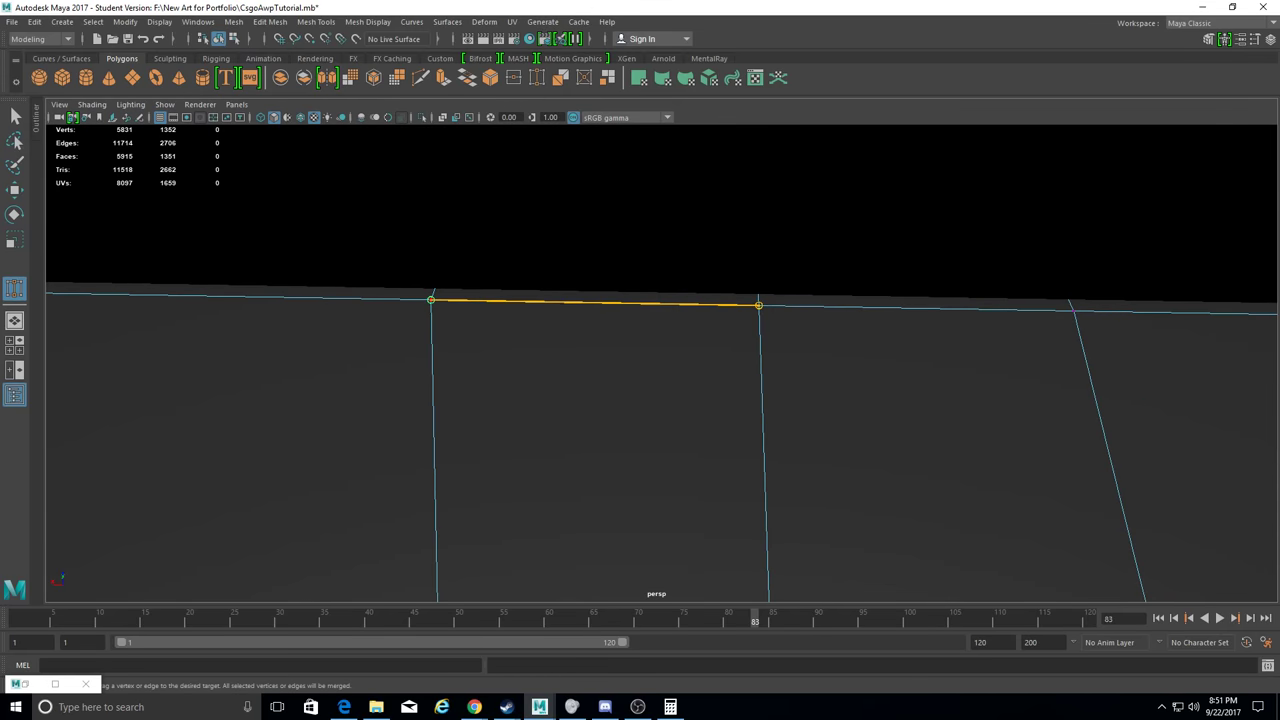
left_click_drag(758, 305, 758, 305)
left_click_drag(758, 305, 549, 431, "alt")
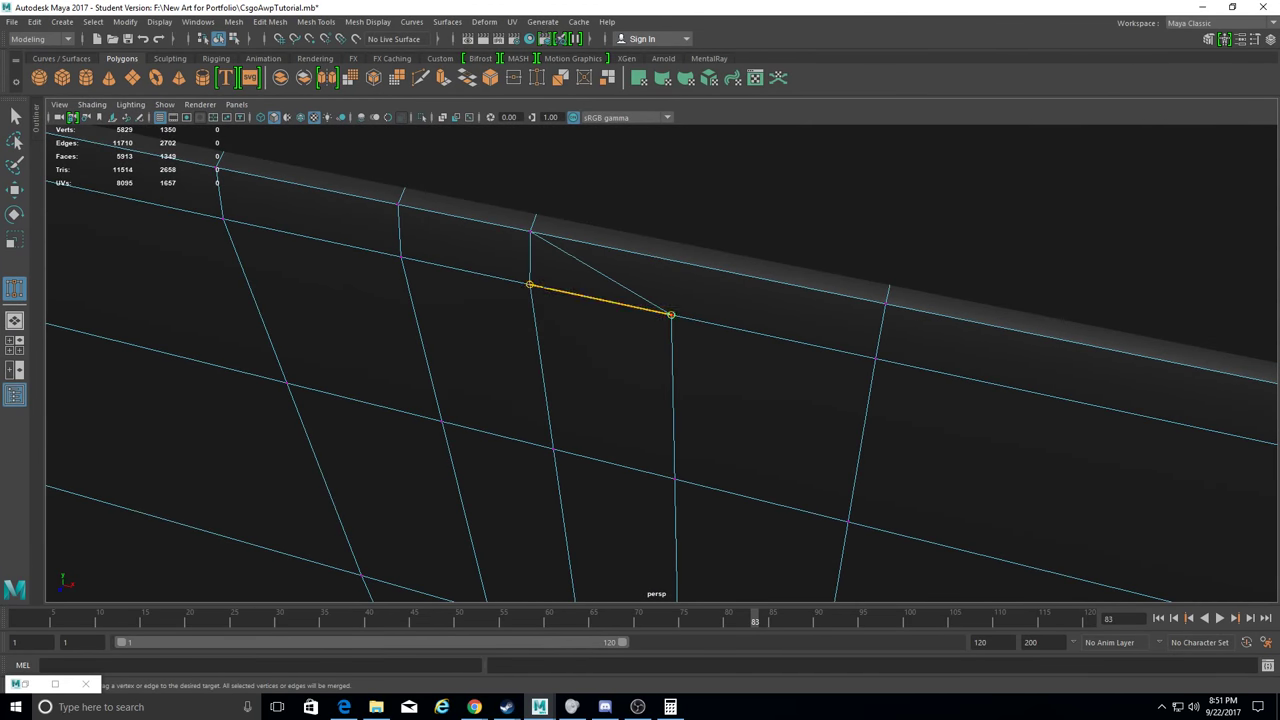
mouse_move(675, 479)
left_mouse_down("alt")
mouse_move(617, 420)
mouse_move(623, 360)
mouse_move(586, 314)
mouse_move(541, 343)
left_mouse_up("alt")
left_click_drag(541, 343, 495, 260, "alt")
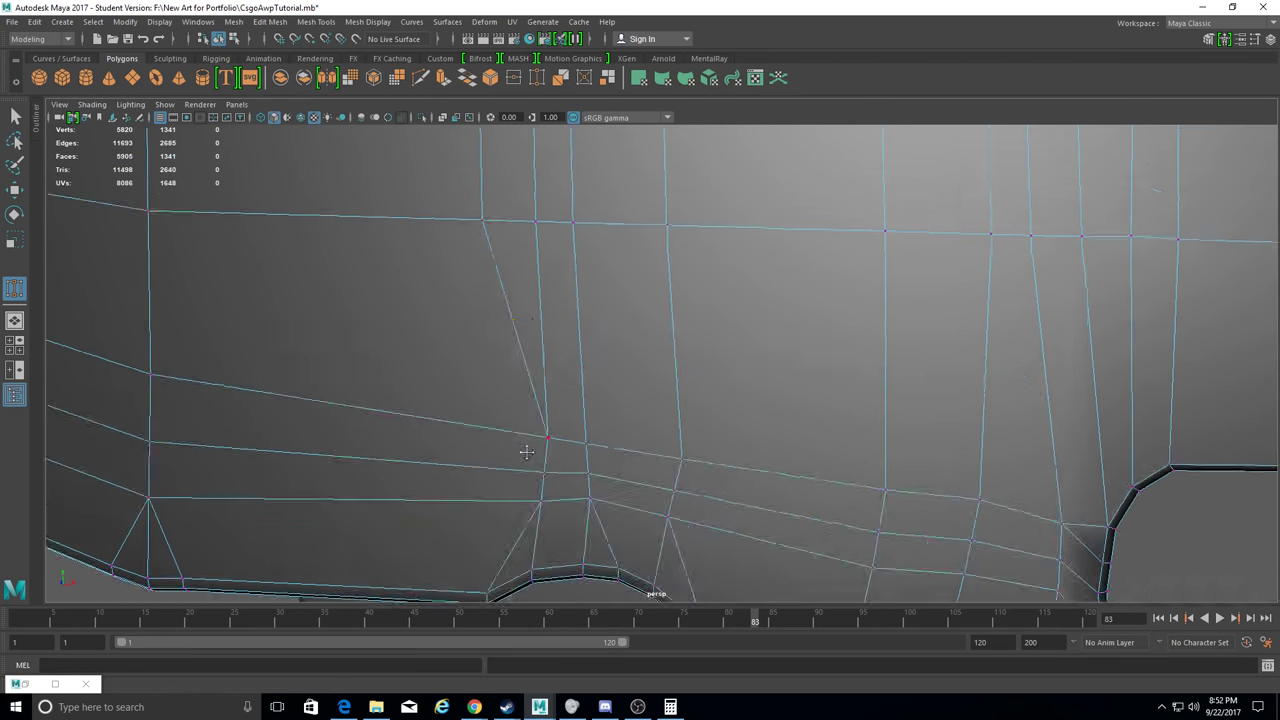
left_click_drag(473, 167, 473, 167)
mouse_move(473, 167)
left_mouse_down("alt")
mouse_move(583, 439)
mouse_move(608, 543)
mouse_move(538, 309)
mouse_move(668, 373)
left_mouse_up("alt")
left_click_drag(630, 243, 630, 243)
left_click_drag(630, 243, 679, 418, "alt")
mouse_move(679, 418)
left_mouse_down("alt")
mouse_move(531, 374)
mouse_move(418, 360)
mouse_move(380, 280)
mouse_move(429, 309)
left_mouse_up("alt")
Weld more top-edge and sloped-edge vertices, reaching 5794 vertices.
left_click_drag(374, 246, 456, 336, "alt")
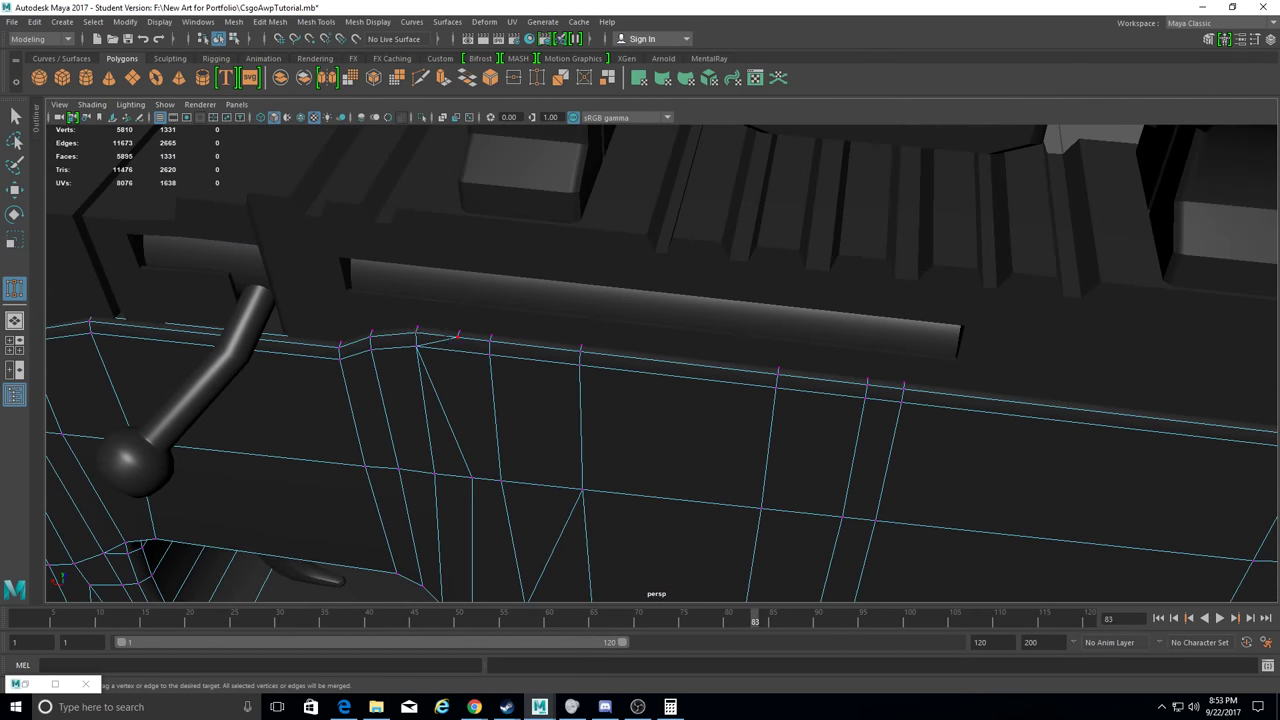
right_click_drag(459, 331, 539, 358, "alt")
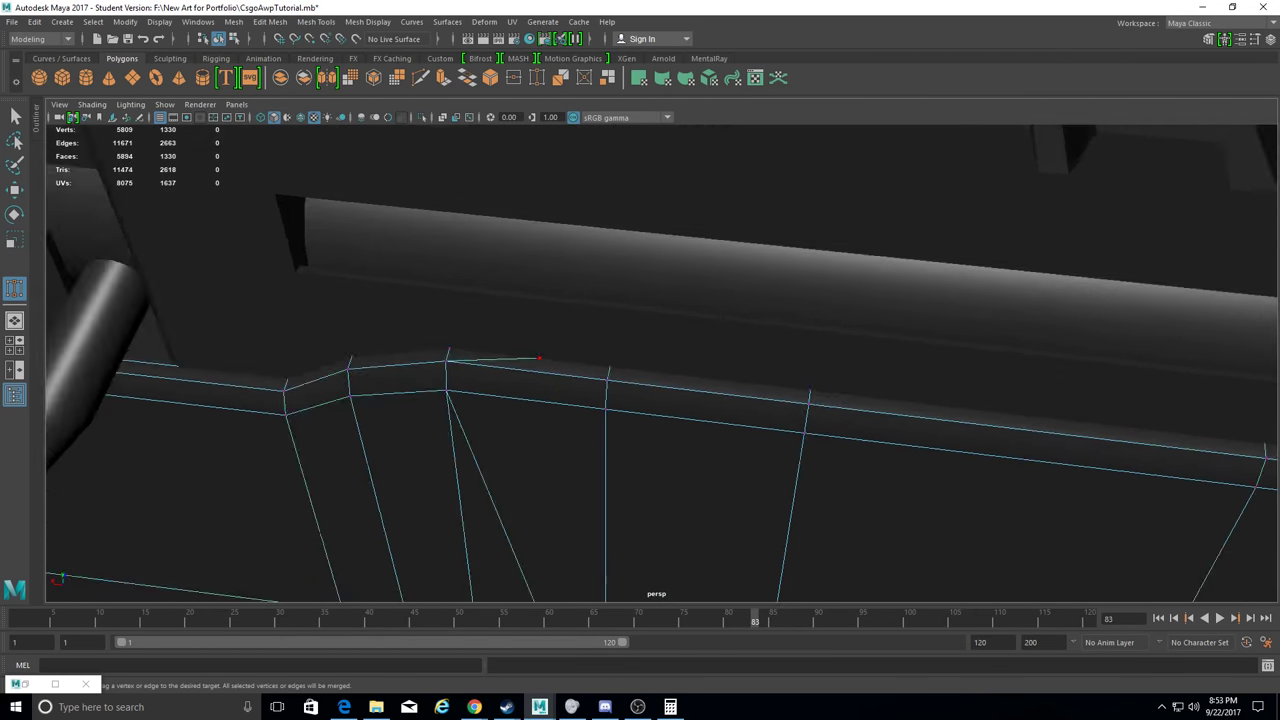
left_click_drag(539, 357, 539, 357)
mouse_move(539, 357)
left_mouse_down("alt")
mouse_move(457, 449)
mouse_move(380, 417)
mouse_move(491, 411)
mouse_move(470, 399)
mouse_move(180, 383)
mouse_move(230, 450)
left_mouse_up("alt")
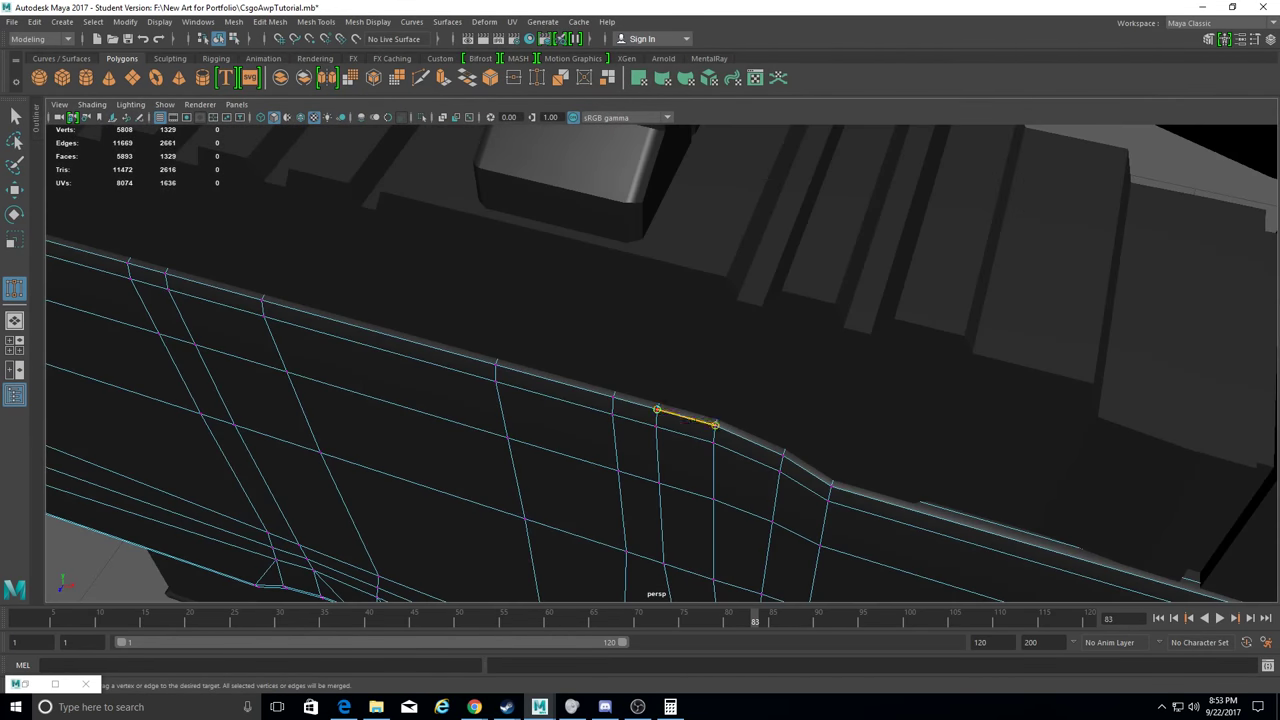
left_click_drag(659, 484, 659, 484)
left_click_drag(659, 484, 650, 592, "alt")
left_click_drag(631, 361, 631, 361)
mouse_move(631, 361)
left_mouse_down("alt")
mouse_move(700, 425)
mouse_move(630, 578)
left_mouse_up("alt")
Frame the trigger guard and magazine area in the viewport.
left_click_drag(637, 531, 623, 514, "alt")
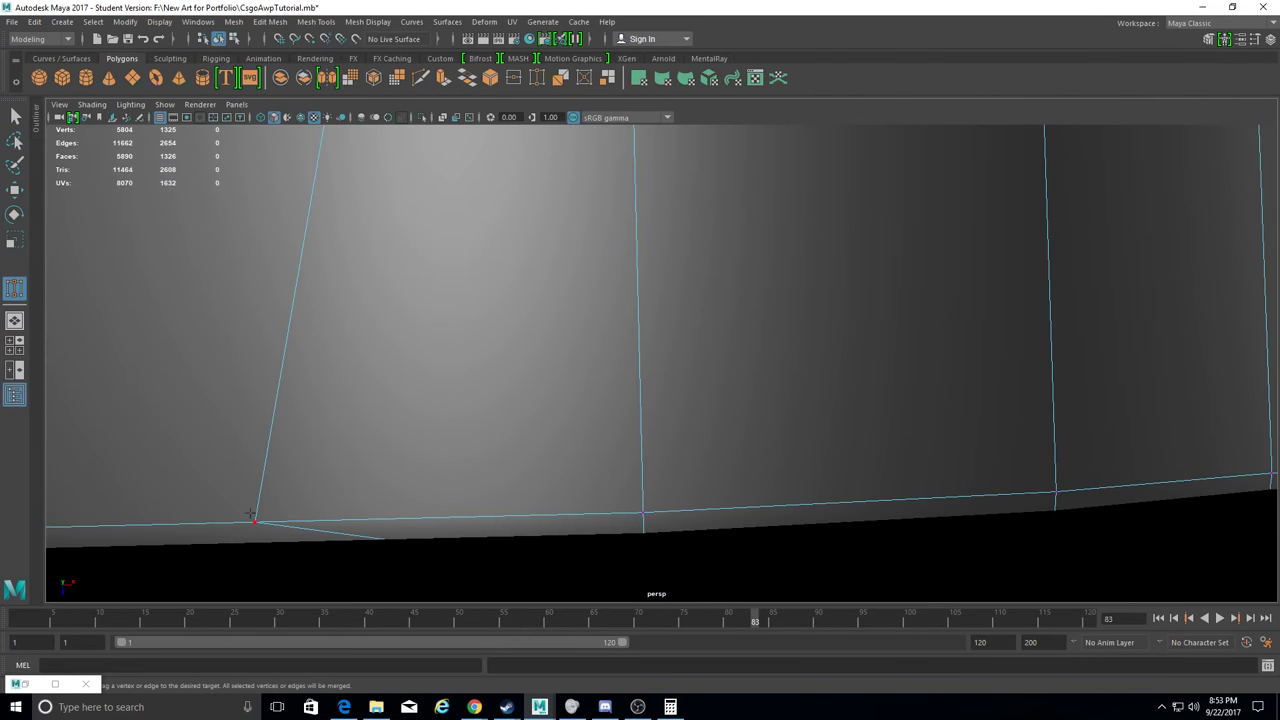
scroll(623, 514, "down", 5)
scroll(614, 459, "up", 3)
middle_click_drag(614, 459, 333, 303, "alt")
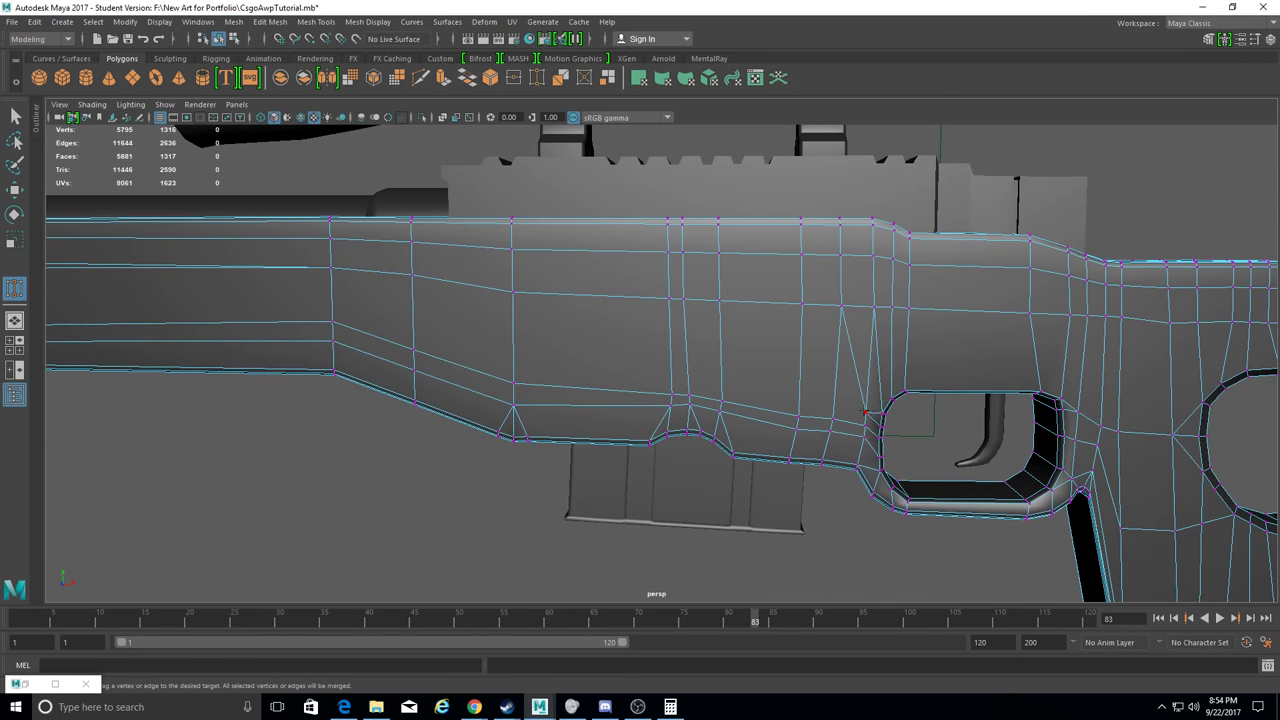
scroll(866, 366, "up", 3)
middle_click_drag(889, 423, 560, 354, "alt")
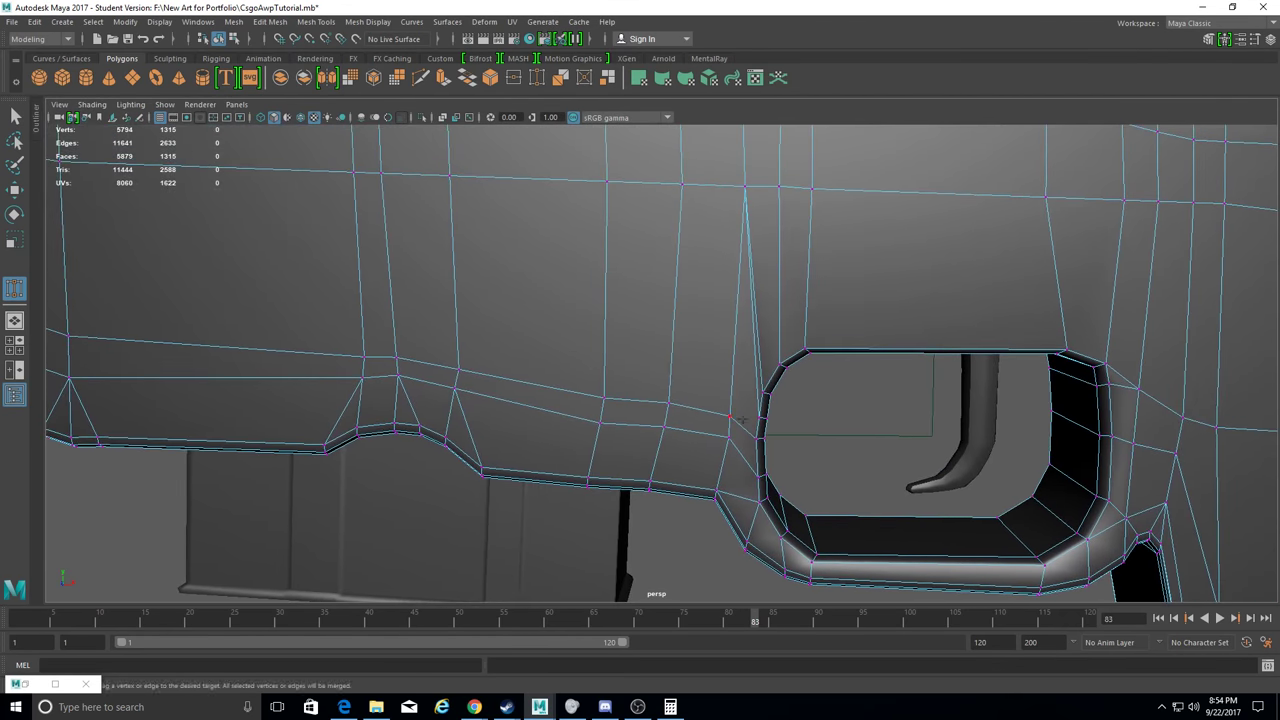
Delete the unwanted edge near the trigger guard and return to Target Weld.
key("w")
left_click(270, 21)
left_click(330, 280)
left_click(325, 21)
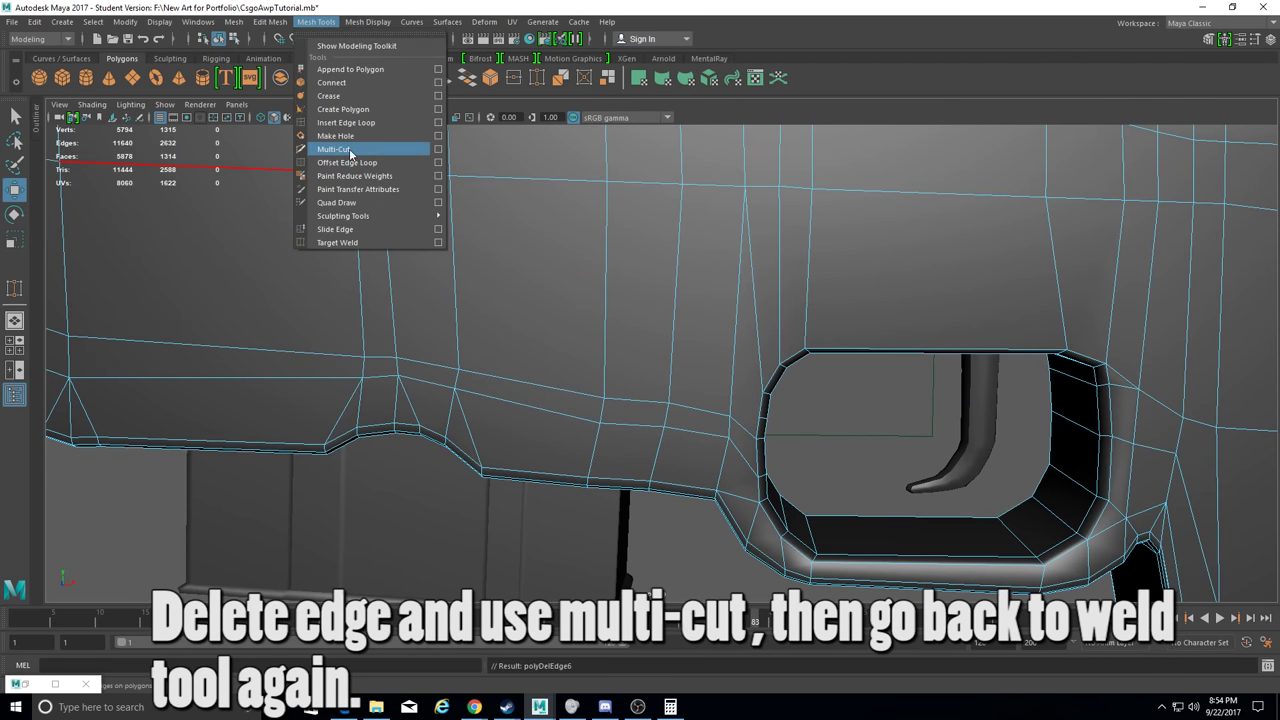
left_click(345, 152)
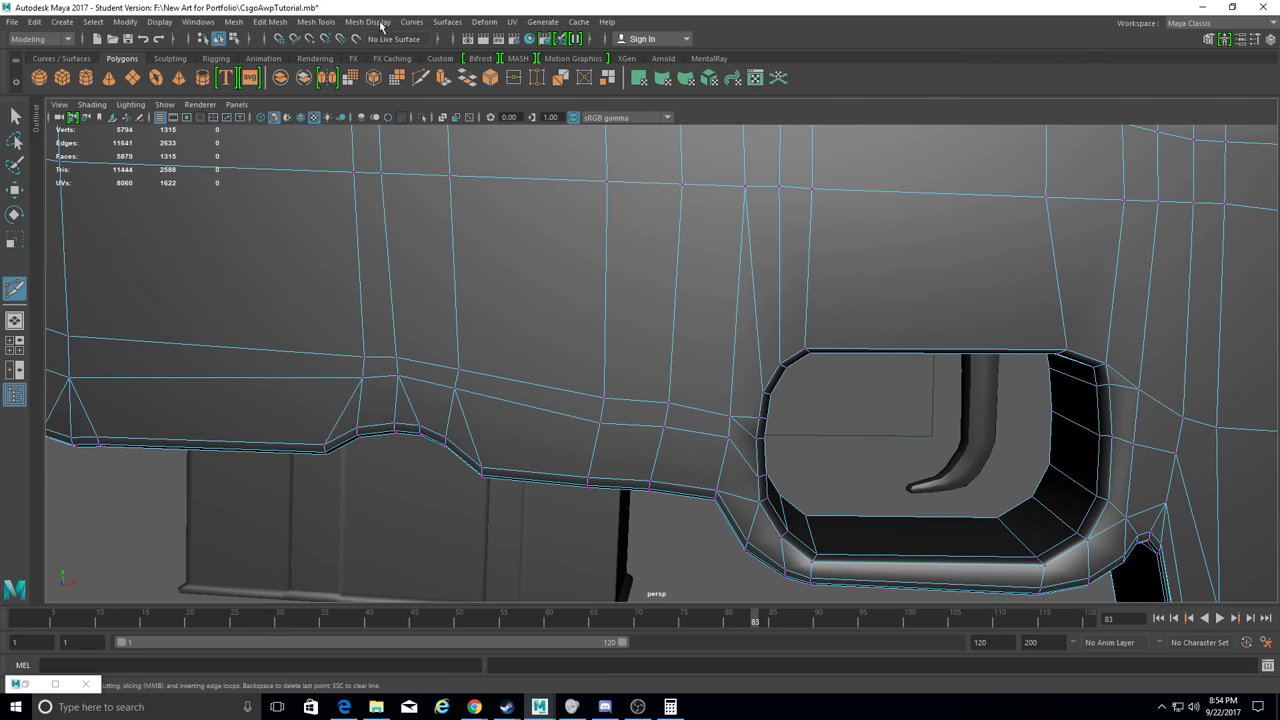
left_click(325, 21)
left_click(345, 242)
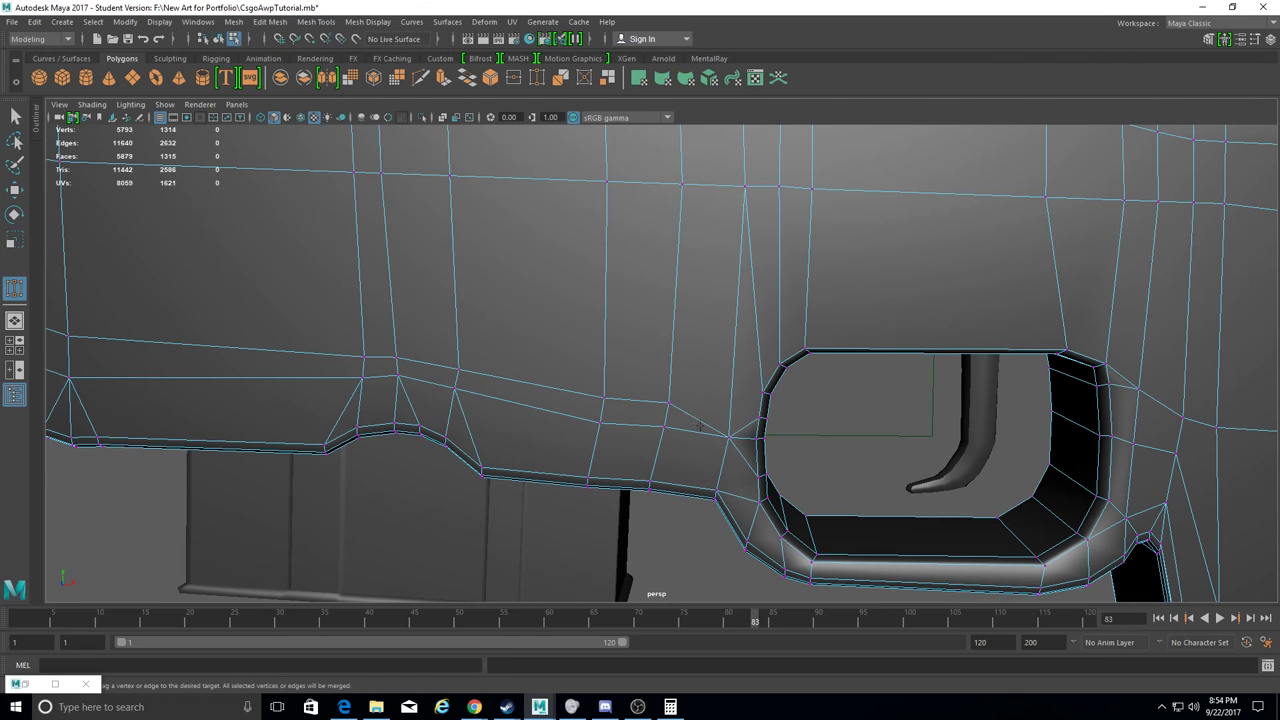
Weld vertices beside the trigger guard, along the lower edge and by the back opening.
left_click_drag(757, 437, 755, 416, "alt")
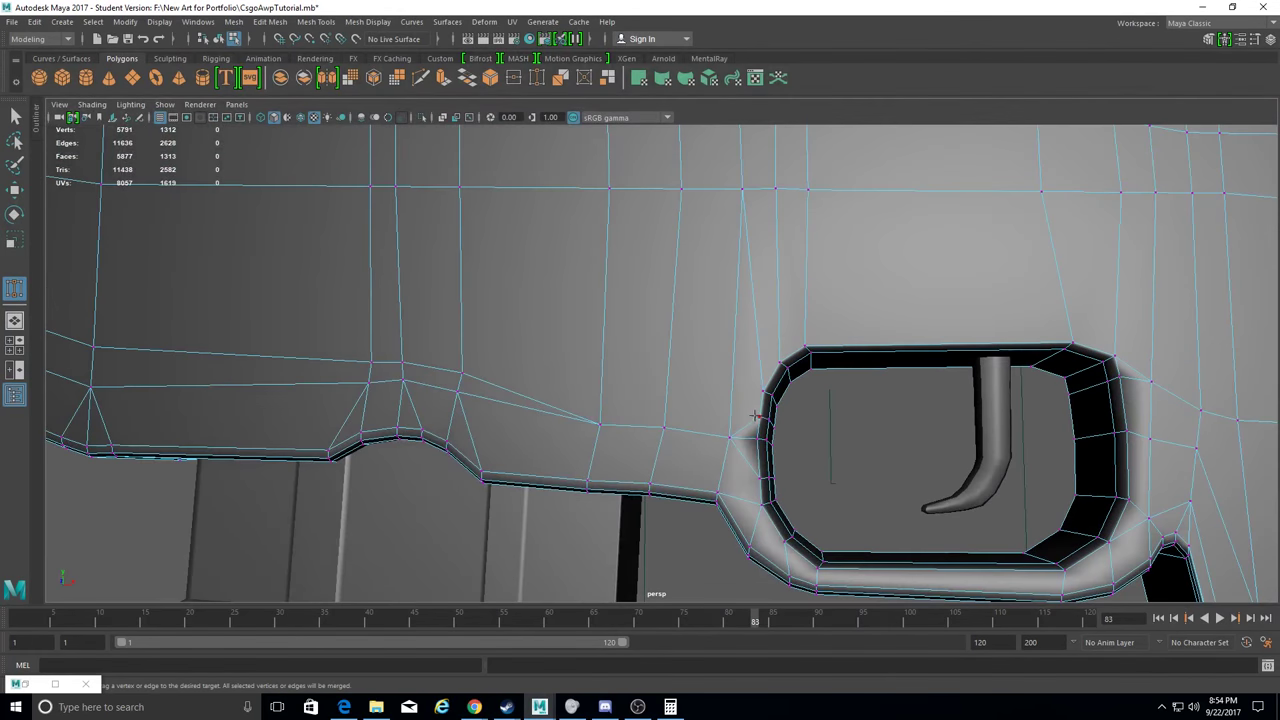
left_click_drag(461, 373, 402, 365)
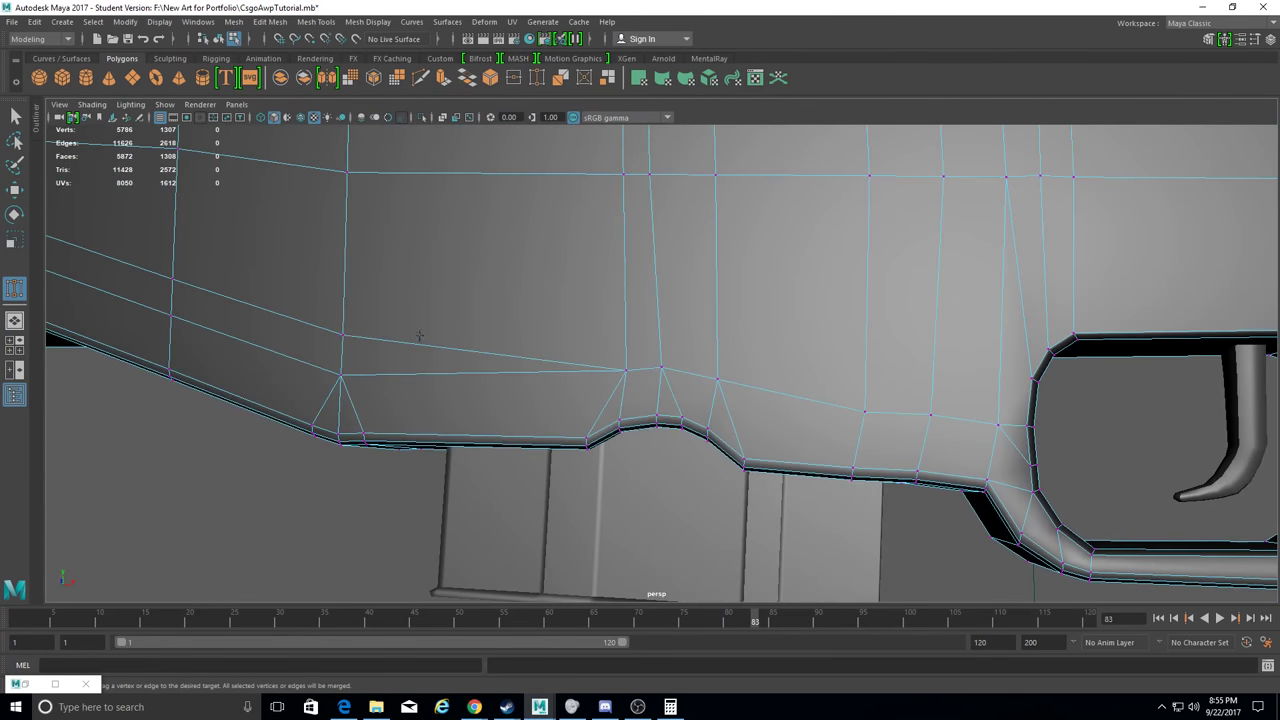
middle_click_drag(274, 388, 456, 330, "alt")
left_click_drag(213, 316, 230, 318)
middle_click_drag(230, 318, 575, 360, "alt")
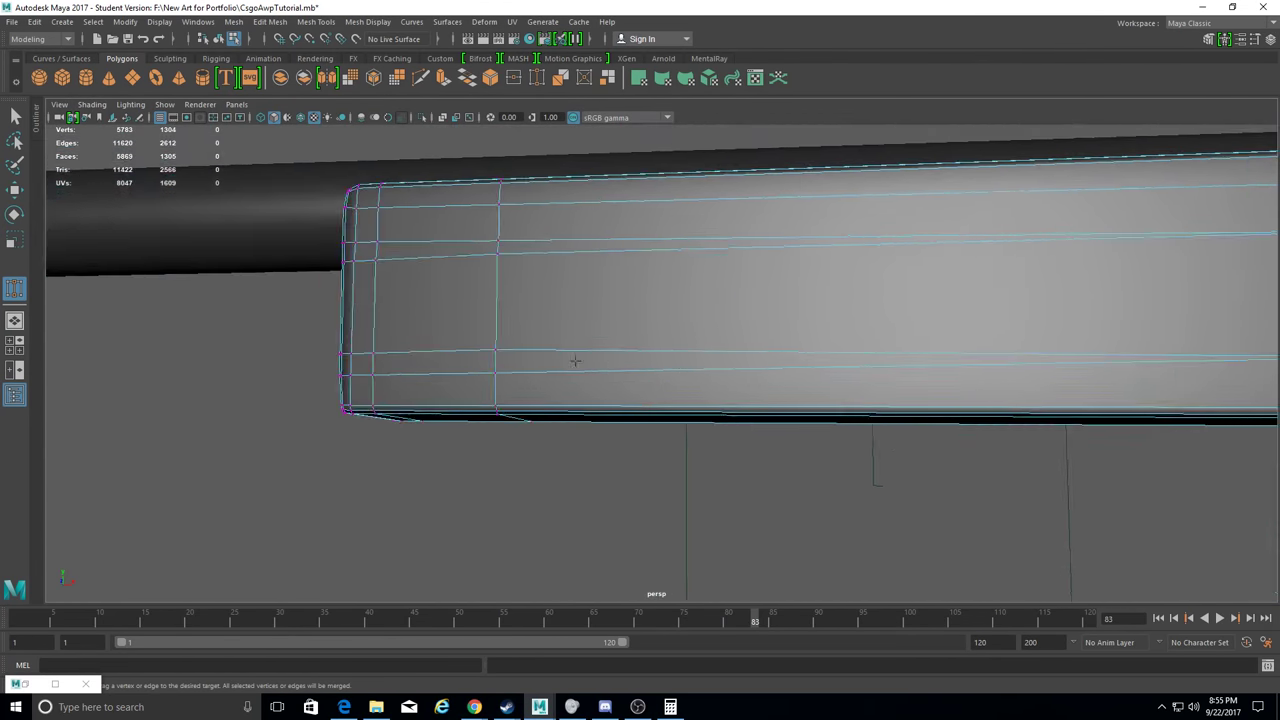
left_click_drag(372, 354, 372, 374)
mouse_move(372, 374)
left_mouse_down("alt")
mouse_move(578, 291)
mouse_move(566, 300)
left_mouse_up("alt")
left_click_drag(566, 300, 537, 393, "alt")
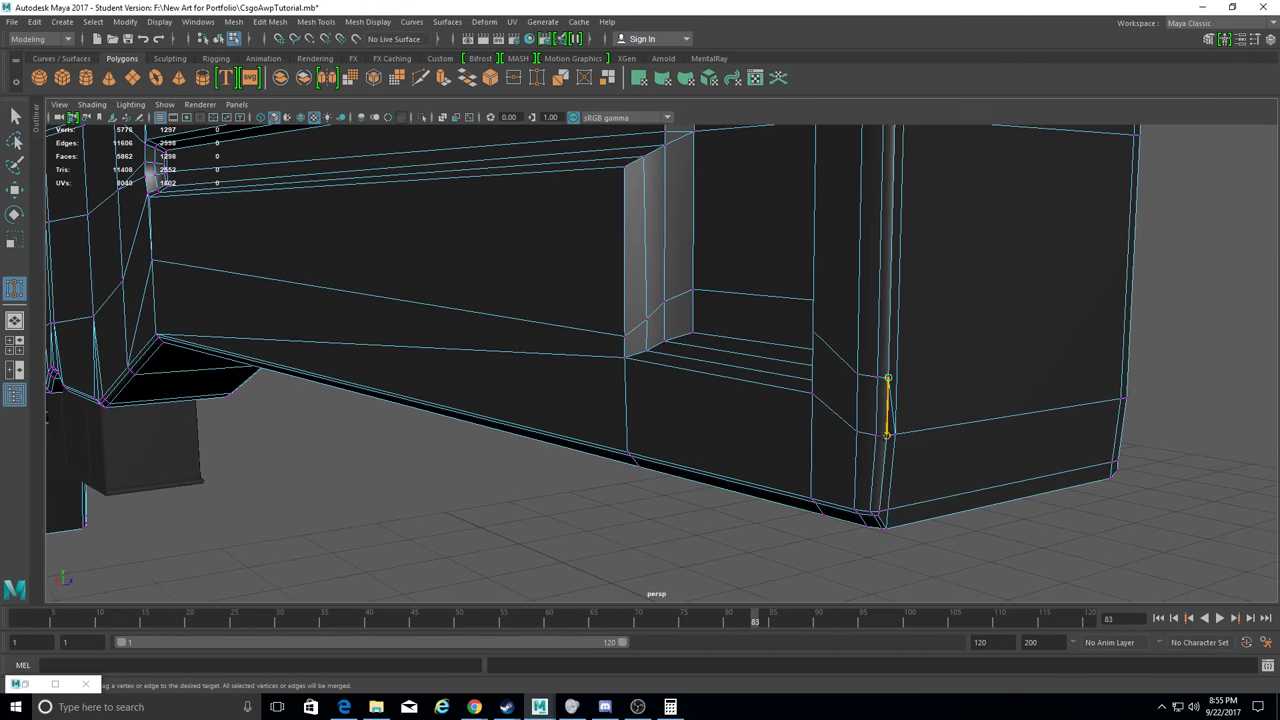
left_click_drag(876, 380, 876, 434)
left_click_drag(876, 434, 985, 342, "alt")
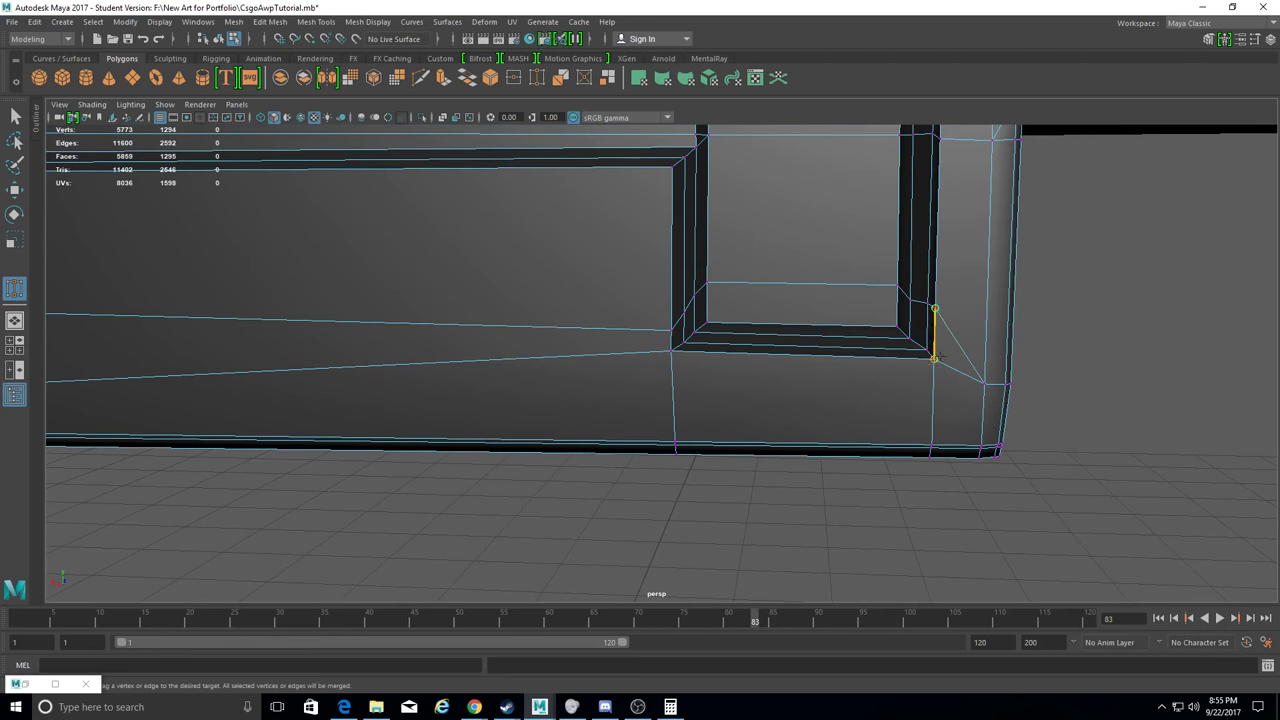
left_click_drag(708, 320, 707, 322)
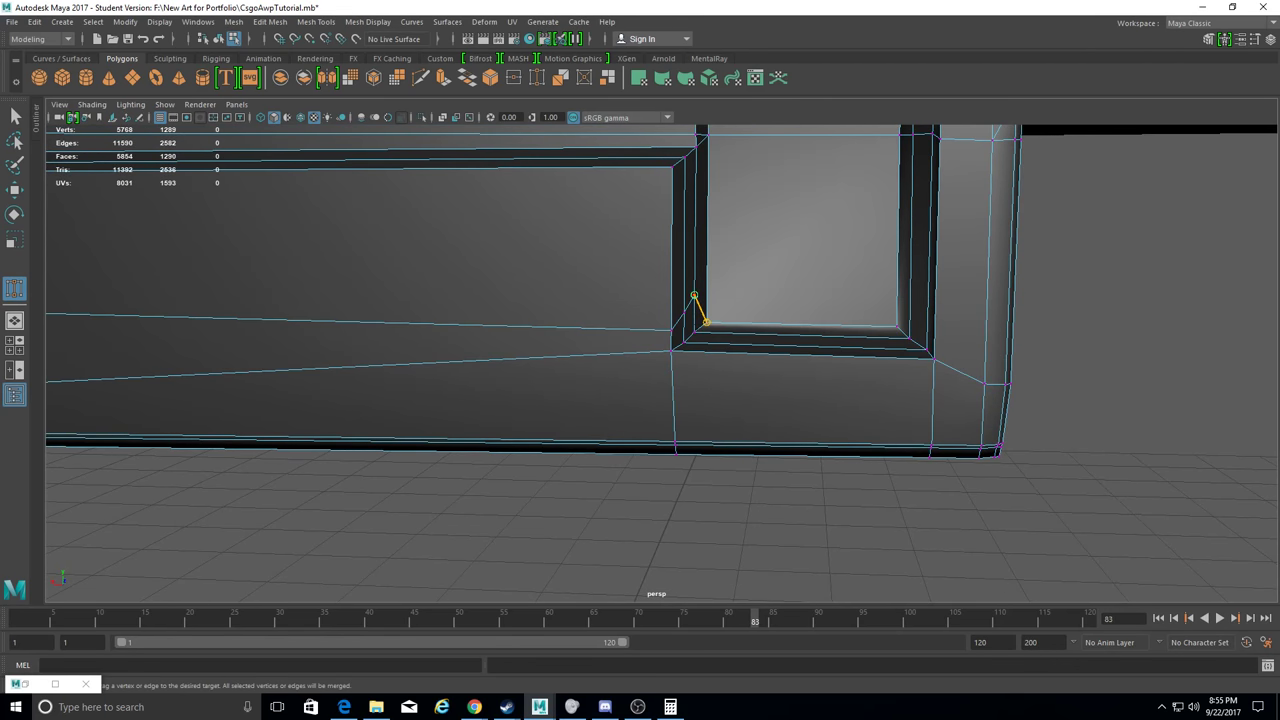
Weld stray vertices at the stock's beveled corner onto their neighbours.
left_click_drag(657, 358, 657, 359)
left_click_drag(657, 359, 540, 318, "alt")
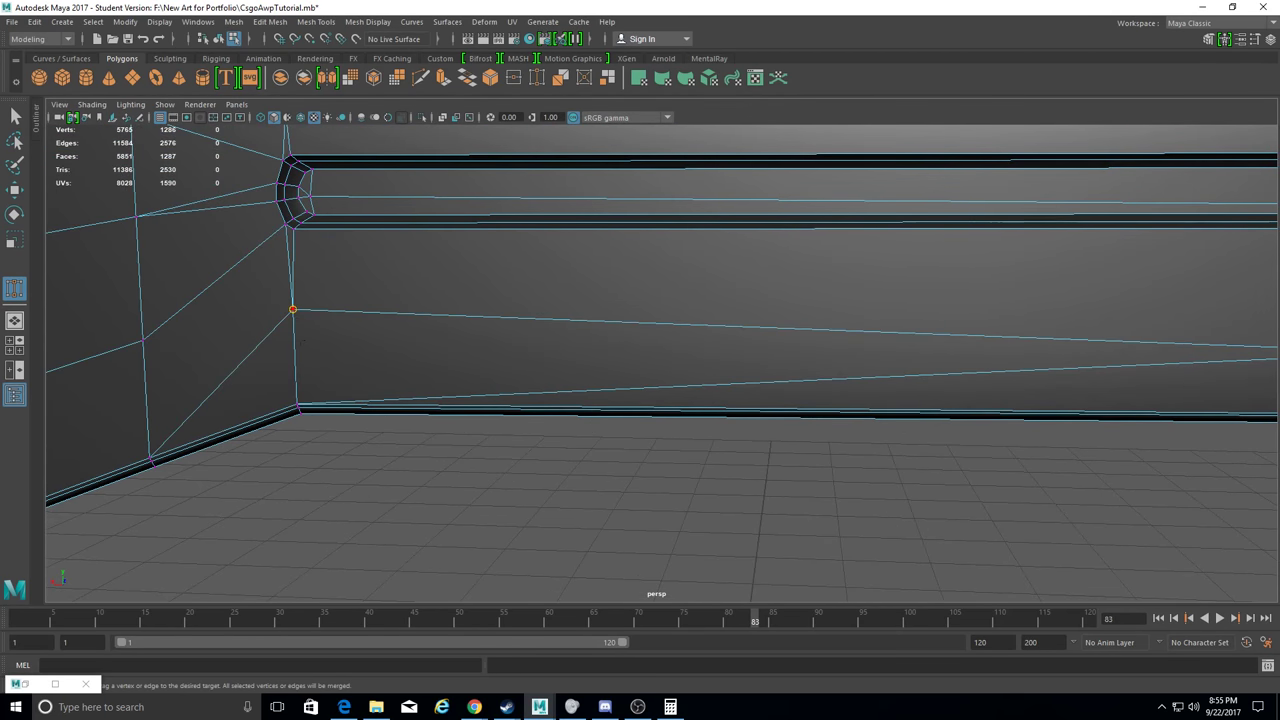
left_click_drag(292, 309, 298, 408)
left_click_drag(298, 408, 314, 403, "alt")
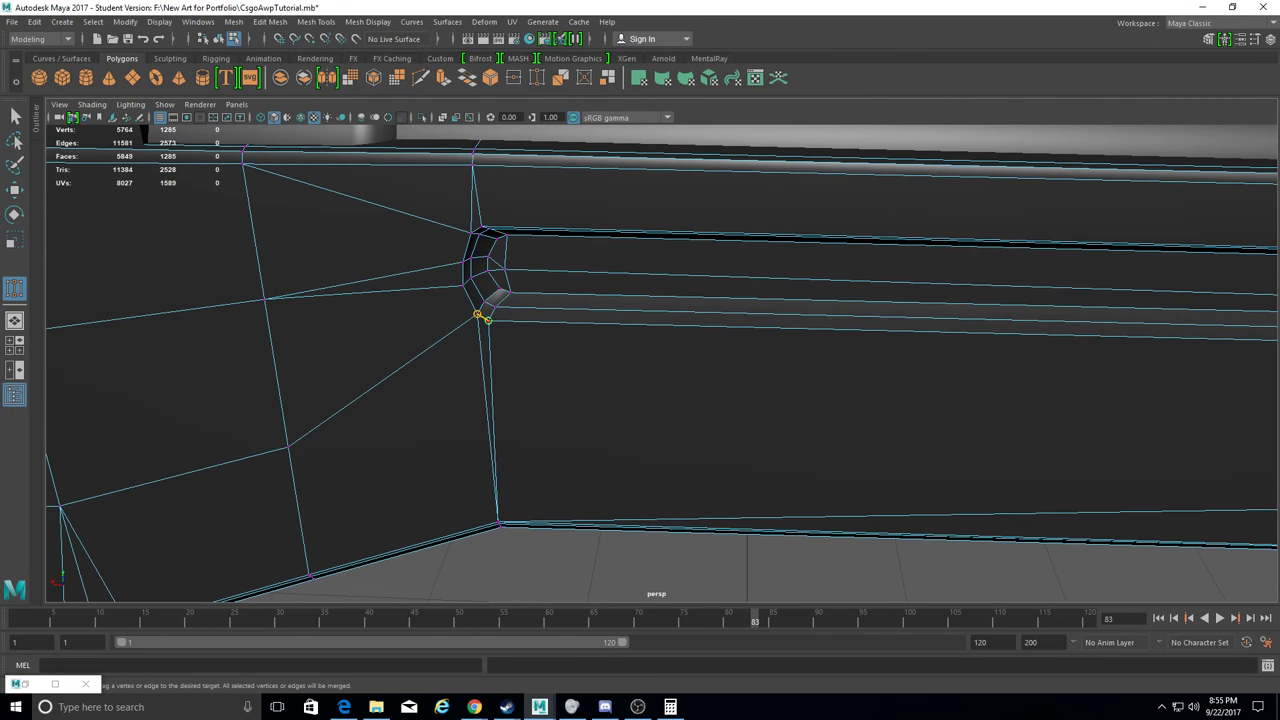
left_click_drag(490, 303, 491, 304)
mouse_move(491, 304)
left_mouse_down("alt")
mouse_move(529, 291)
mouse_move(540, 258)
mouse_move(403, 134)
mouse_move(449, 246)
mouse_move(649, 171)
mouse_move(660, 300)
left_mouse_up("alt")
scroll(649, 171, "down", 5)
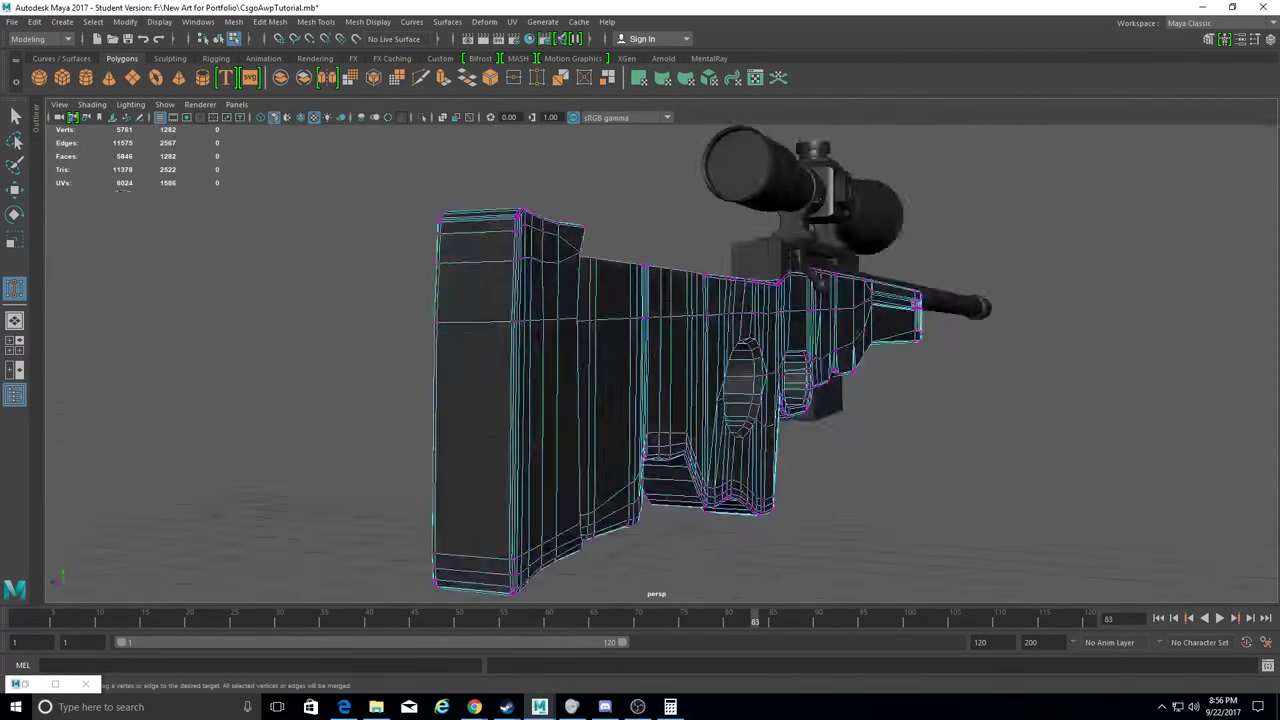
scroll(677, 397, "up", 5)
mouse_move(677, 397)
left_mouse_down("alt")
mouse_move(612, 381)
mouse_move(581, 252)
left_mouse_up("alt")
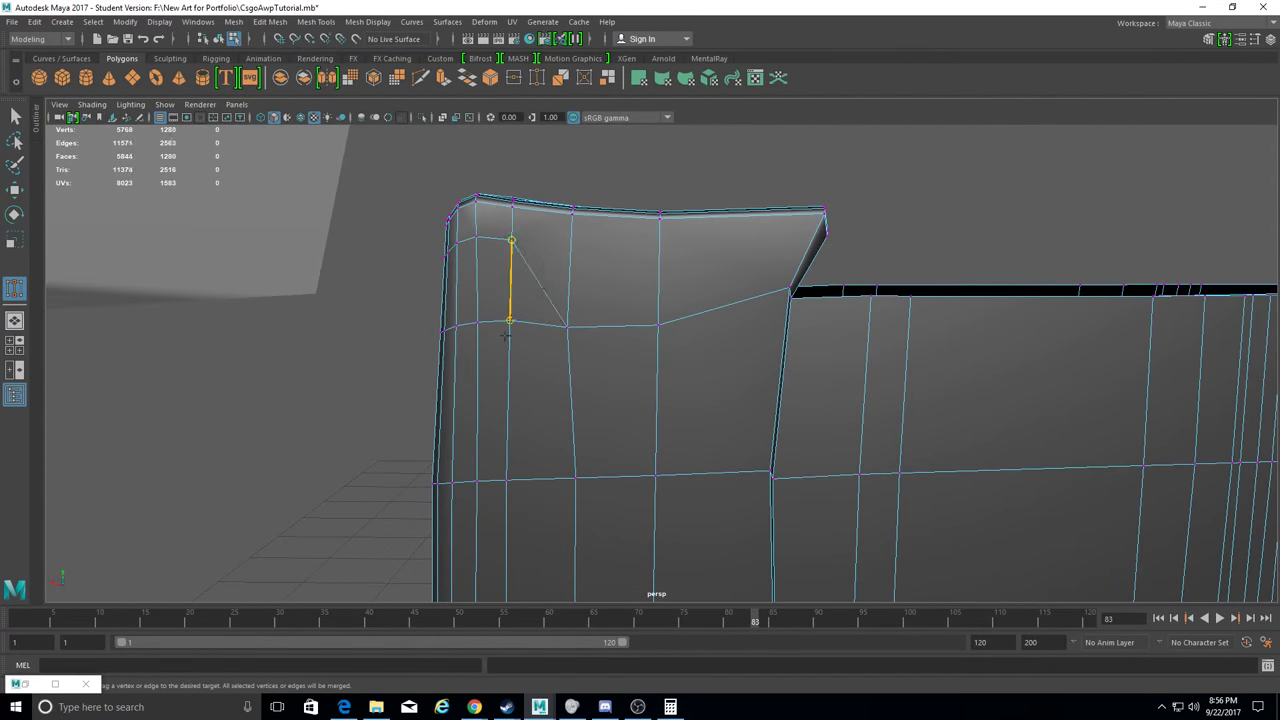
left_click_drag(456, 243, 457, 290)
left_click_drag(457, 290, 600, 250, "alt")
scroll(809, 197, "up", 3)
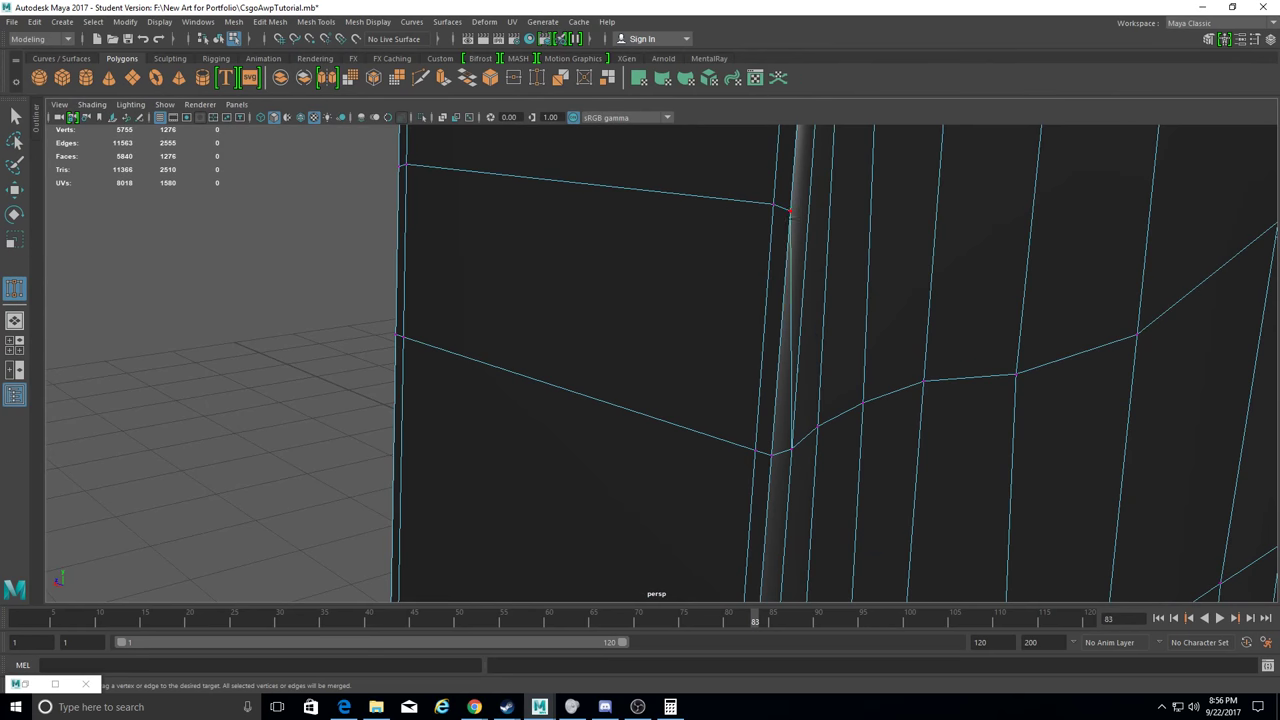
scroll(772, 454, "down", 3)
mouse_move(772, 204)
left_mouse_down()
mouse_move(772, 454)
mouse_move(560, 300)
left_mouse_up()
scroll(479, 209, "up", 3)
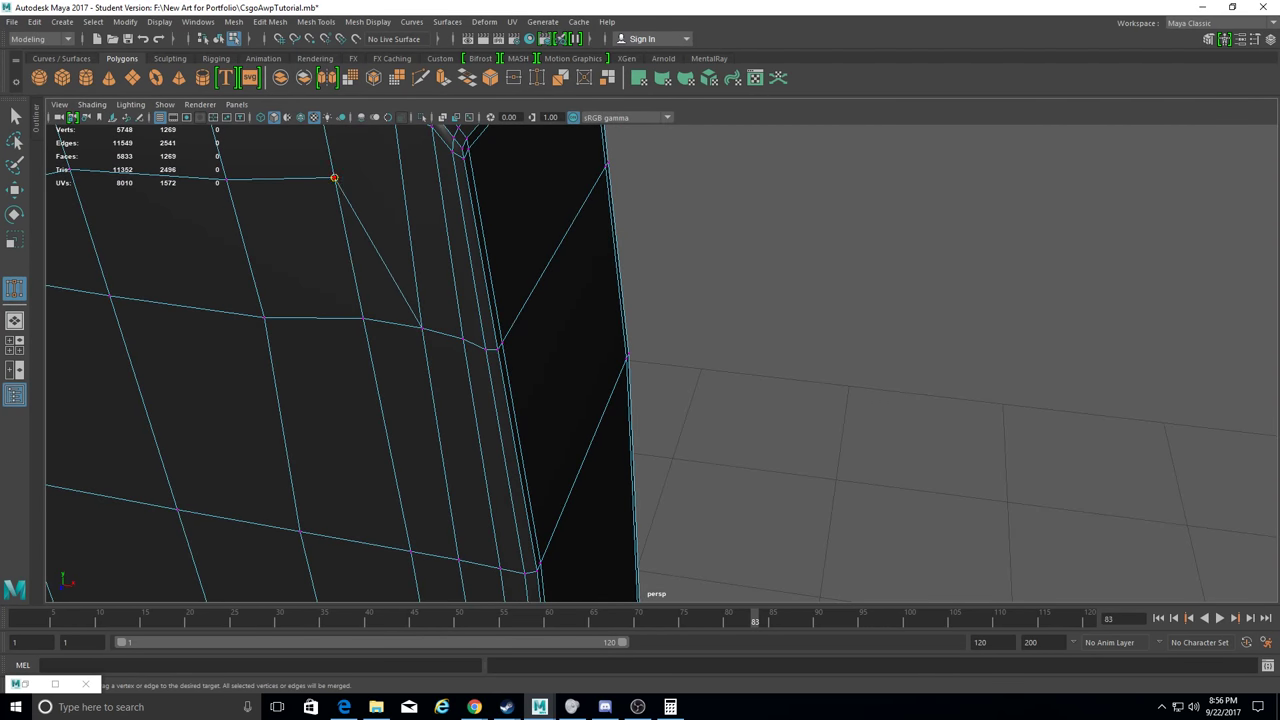
Merge extra vertices around another stock corner and along its edge.
left_click_drag(334, 178, 363, 319)
left_click_drag(363, 319, 417, 374, "alt")
scroll(417, 374, "down", 2)
scroll(262, 268, "down", 3)
mouse_move(483, 227)
left_mouse_down()
mouse_move(262, 268)
mouse_move(839, 344)
mouse_move(666, 354)
mouse_move(723, 400)
mouse_move(622, 392)
mouse_move(557, 457)
mouse_move(583, 457)
left_mouse_up()
scroll(839, 344, "up", 2)
left_click_drag(514, 349, 519, 460)
mouse_move(519, 460)
left_mouse_down("alt")
mouse_move(462, 427)
mouse_move(594, 398)
left_mouse_up("alt")
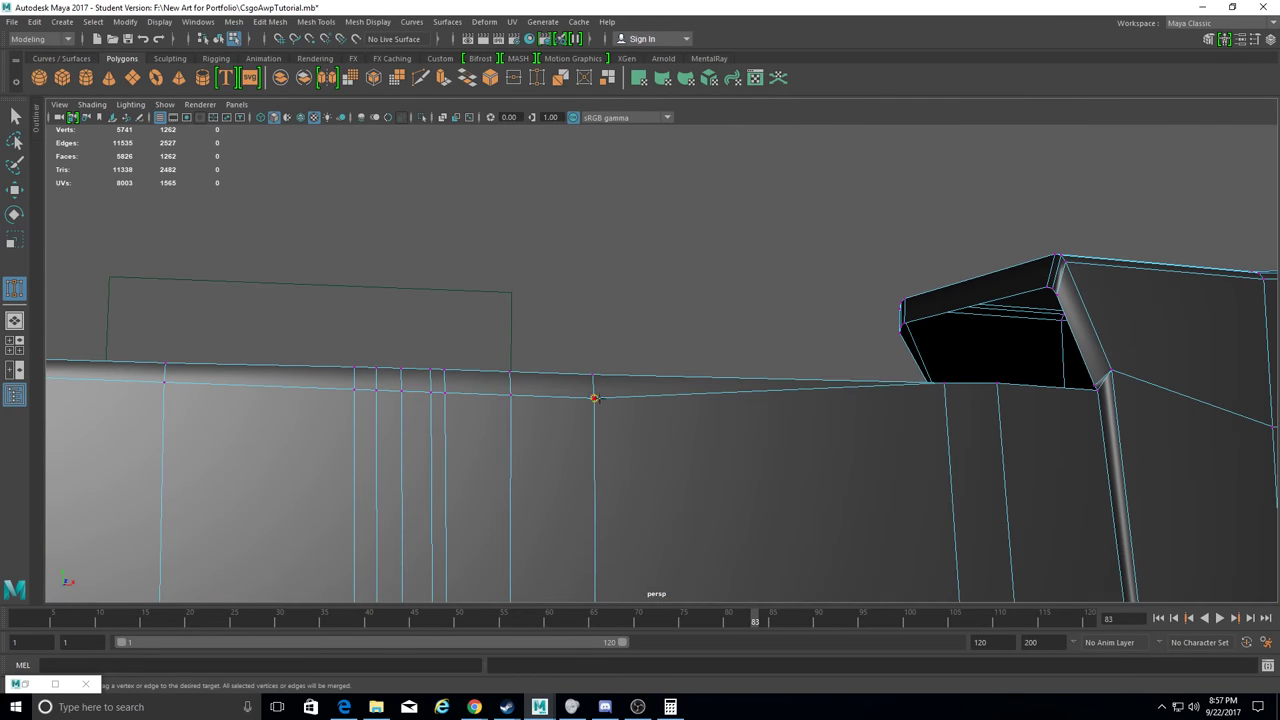
left_click_drag(353, 387, 376, 369)
mouse_move(376, 369)
left_mouse_down("alt")
mouse_move(514, 383)
mouse_move(351, 423)
mouse_move(416, 390)
left_mouse_up("alt")
left_click_drag(172, 389, 180, 384)
mouse_move(180, 384)
left_mouse_down("alt")
mouse_move(440, 386)
mouse_move(426, 330)
left_mouse_up("alt")
mouse_move(426, 330)
left_mouse_down("alt")
mouse_move(446, 463)
mouse_move(414, 435)
left_mouse_up("alt")
left_click_drag(414, 435, 416, 324)
mouse_move(416, 324)
left_mouse_down("alt")
mouse_move(280, 330)
mouse_move(306, 291)
left_mouse_up("alt")
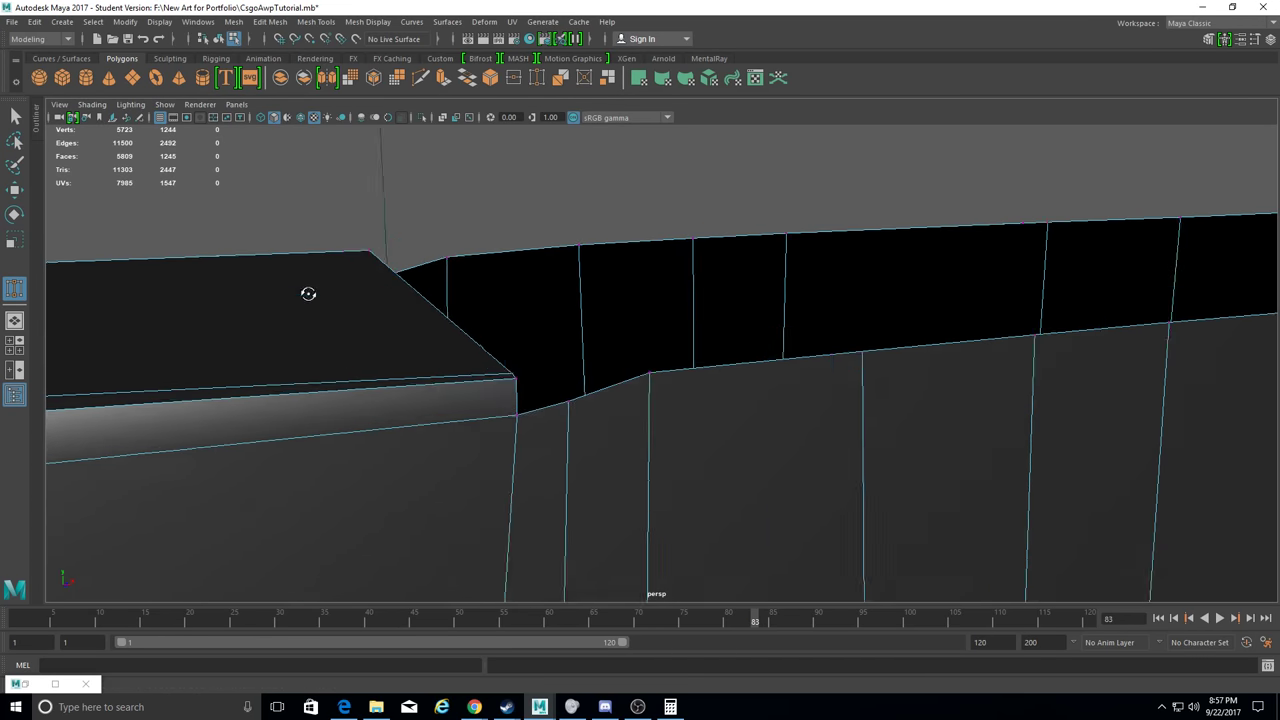
mouse_move(475, 385)
left_mouse_down()
mouse_move(530, 405)
mouse_move(600, 400)
left_mouse_up()
Undo one bad weld, weld the remaining top-edge vertices, and return to object mode.
key("ctrl+z")
mouse_move(523, 358)
left_mouse_down("alt")
mouse_move(634, 380)
mouse_move(594, 340)
mouse_move(766, 366)
mouse_move(815, 525)
mouse_move(440, 317)
mouse_move(560, 300)
left_mouse_up("alt")
left_click_drag(611, 214, 620, 261)
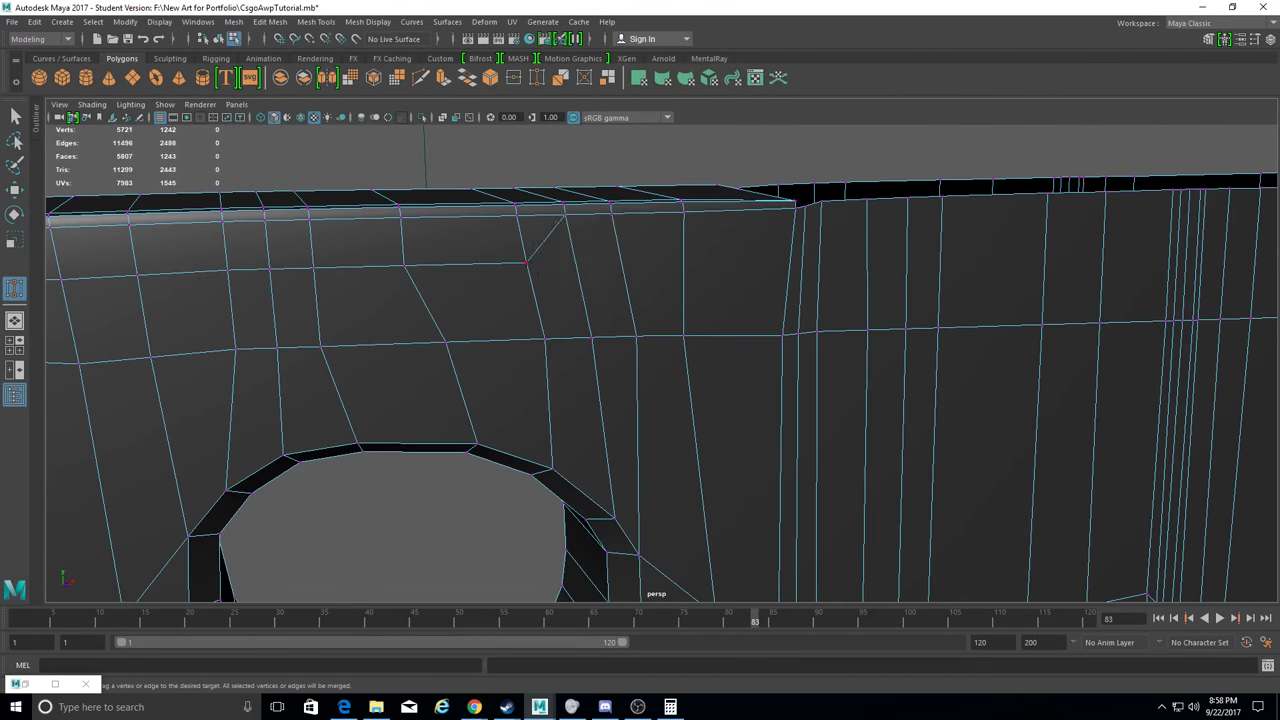
left_click_drag(404, 265, 516, 273, "alt")
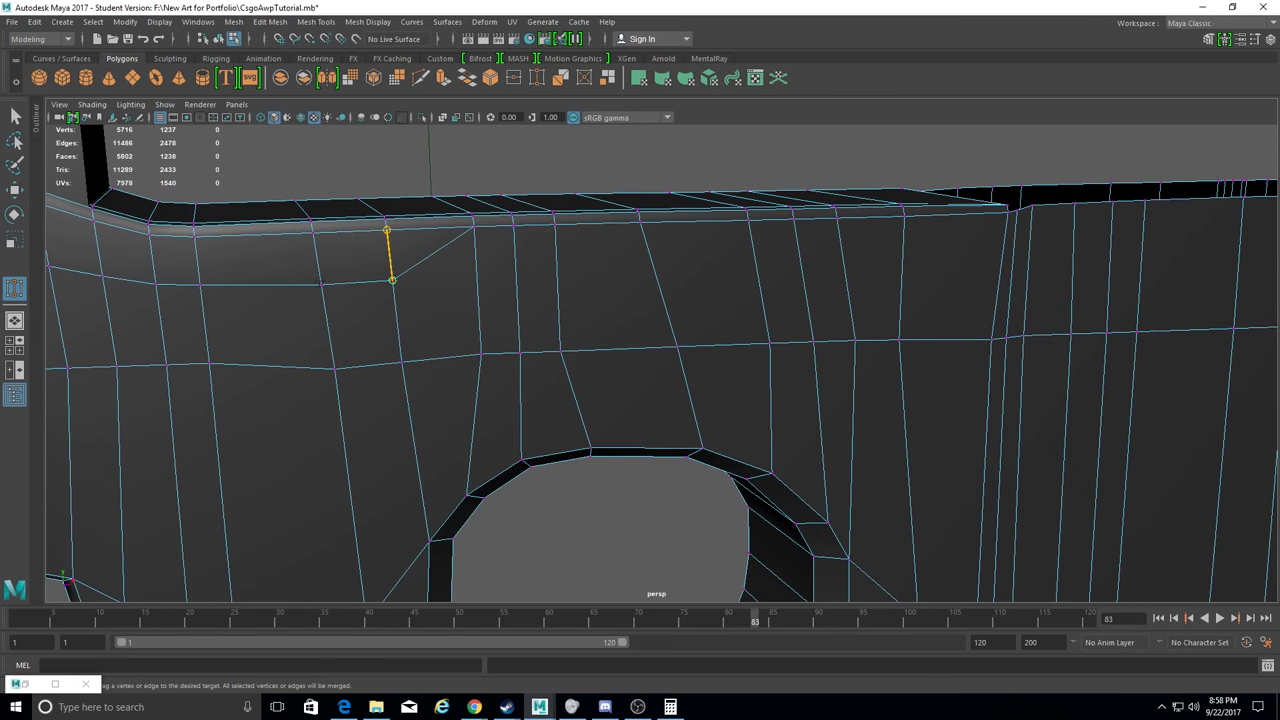
left_click_drag(386, 230, 392, 279)
left_click_drag(392, 279, 580, 285, "alt")
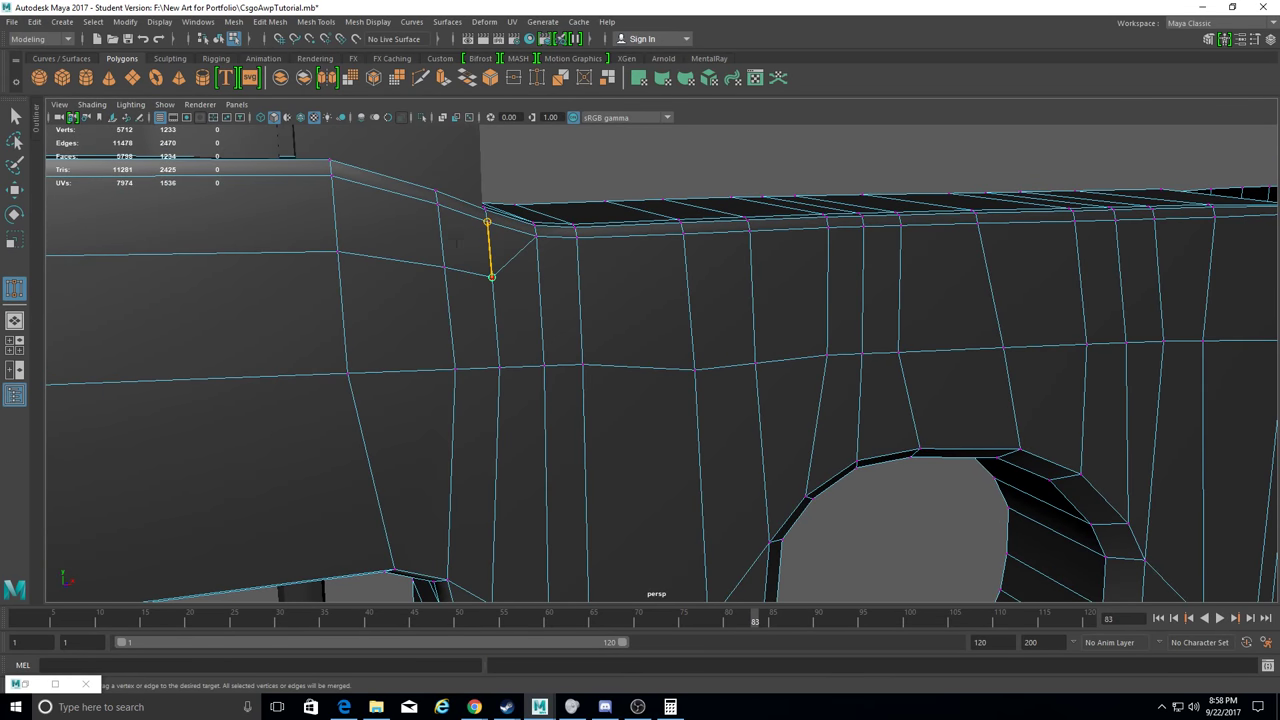
left_click_drag(437, 204, 444, 266)
mouse_move(444, 266)
left_mouse_down("alt")
mouse_move(297, 303)
mouse_move(560, 300)
left_mouse_up("alt")
left_click_drag(607, 210, 609, 291)
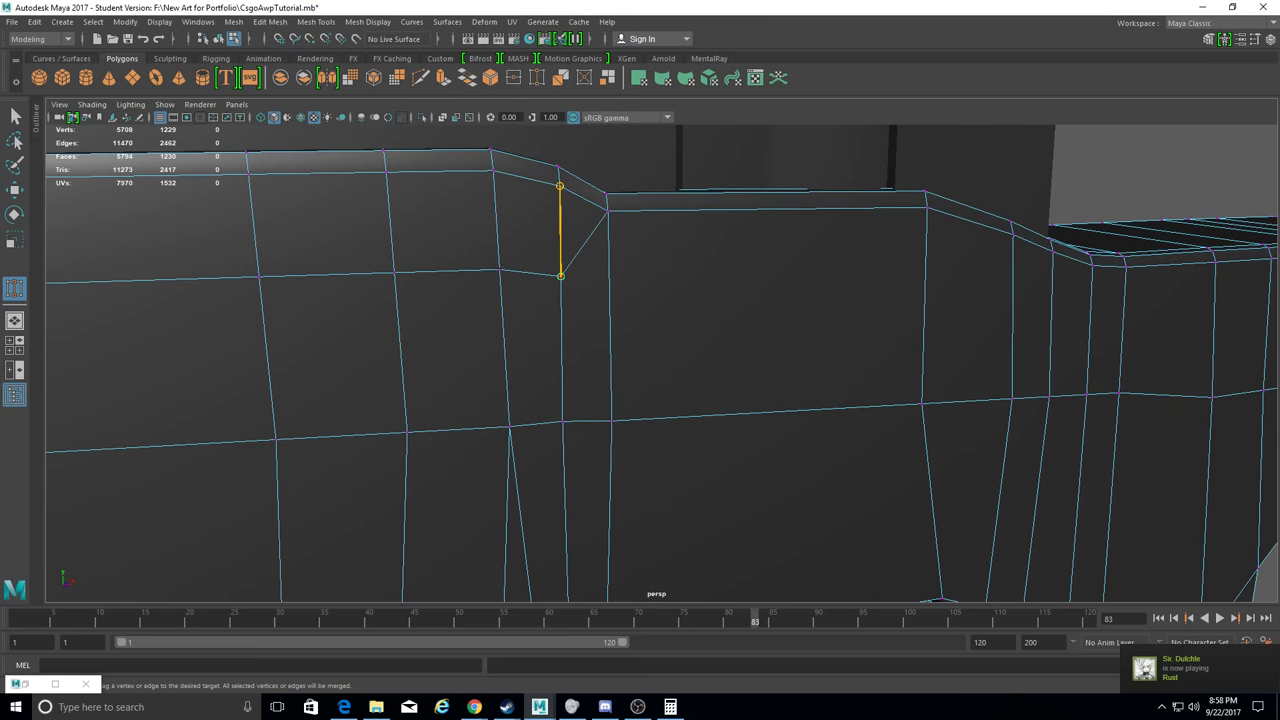
left_click_drag(394, 272, 387, 171)
left_click_drag(387, 171, 520, 200, "alt")
left_click_drag(520, 156, 532, 264)
mouse_move(532, 264)
left_mouse_down("alt")
mouse_move(487, 291)
mouse_move(493, 398)
left_mouse_up("alt")
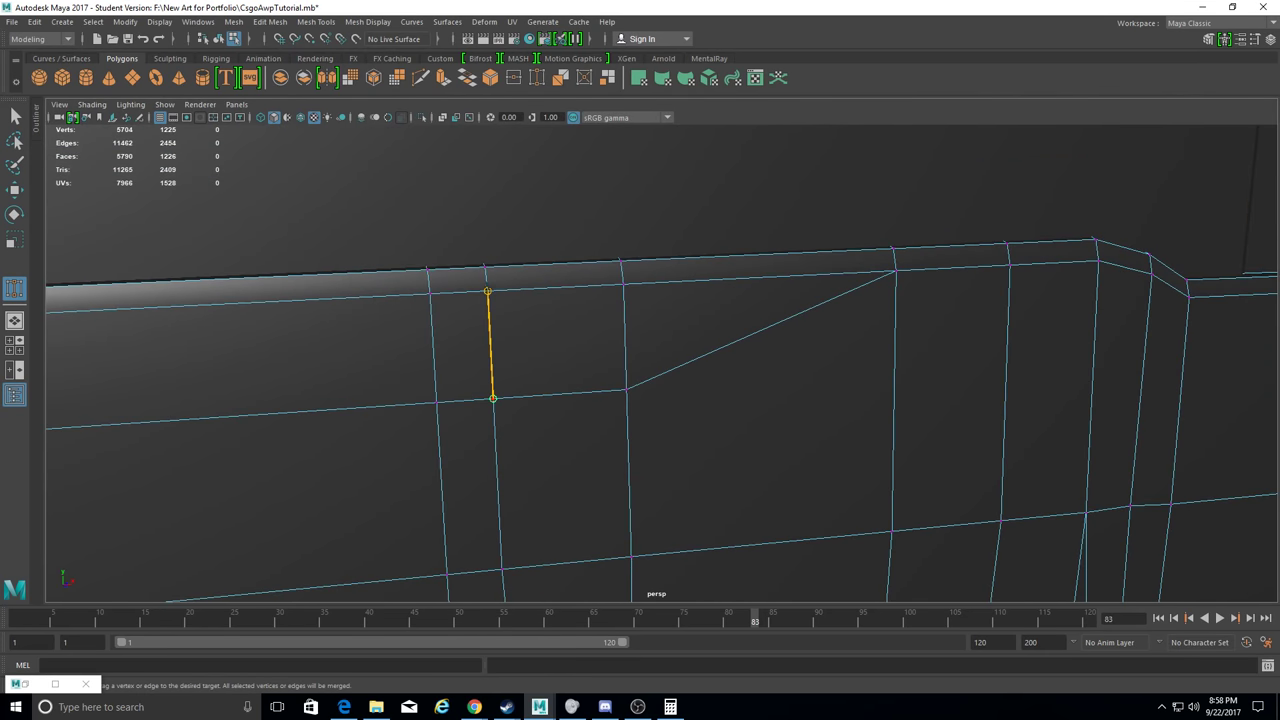
left_click_drag(623, 285, 626, 389)
key("F8")
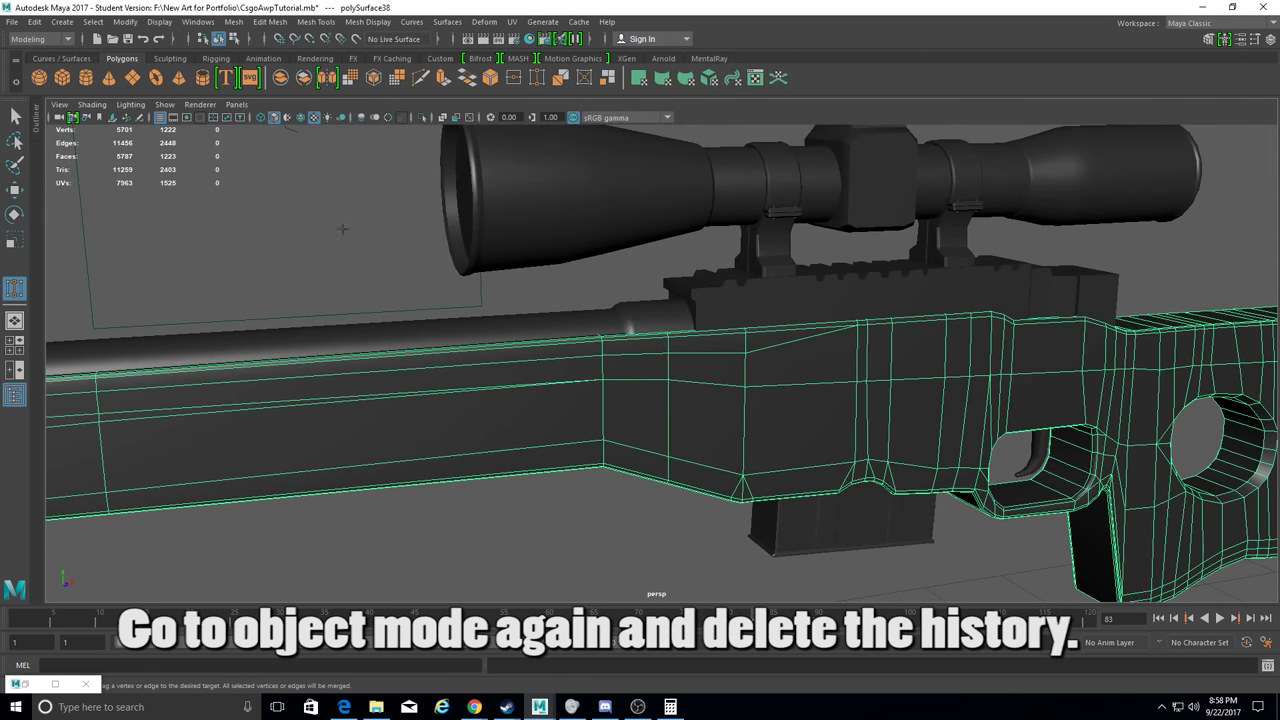
Delete the stock mesh's non-deformer history and weld the stray vertices at the rounded corner.
left_click(35, 21)
left_click(300, 203)
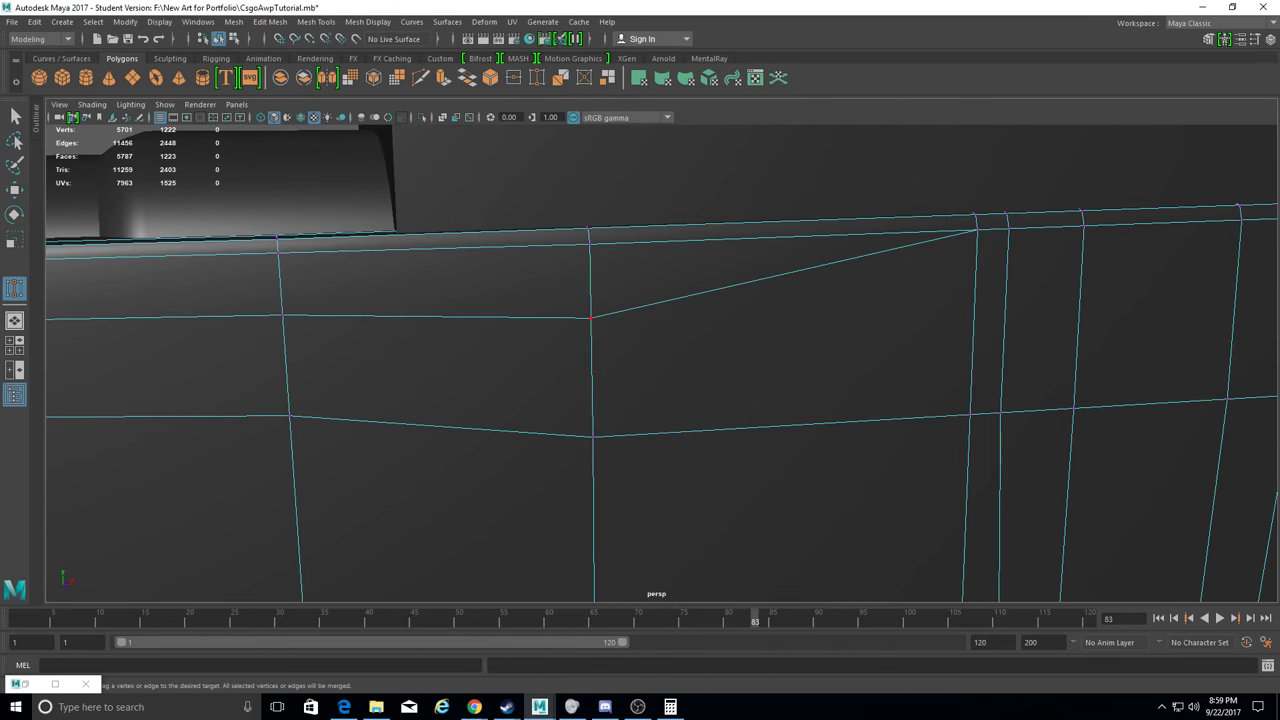
mouse_move(282, 315)
left_mouse_down()
mouse_move(278, 245)
mouse_move(686, 317)
mouse_move(191, 401)
mouse_move(494, 374)
mouse_move(571, 306)
mouse_move(520, 394)
mouse_move(600, 350)
mouse_move(679, 381)
mouse_move(590, 320)
mouse_move(549, 258)
mouse_move(568, 258)
left_mouse_up()
left_click_drag(568, 258, 691, 374, "alt")
Weld stray vertices at another corner and around the bolt handle and trigger guard.
mouse_move(731, 286)
left_mouse_down()
mouse_move(737, 371)
mouse_move(826, 403)
mouse_move(495, 353)
mouse_move(450, 283)
left_mouse_up()
left_click_drag(450, 283, 452, 340)
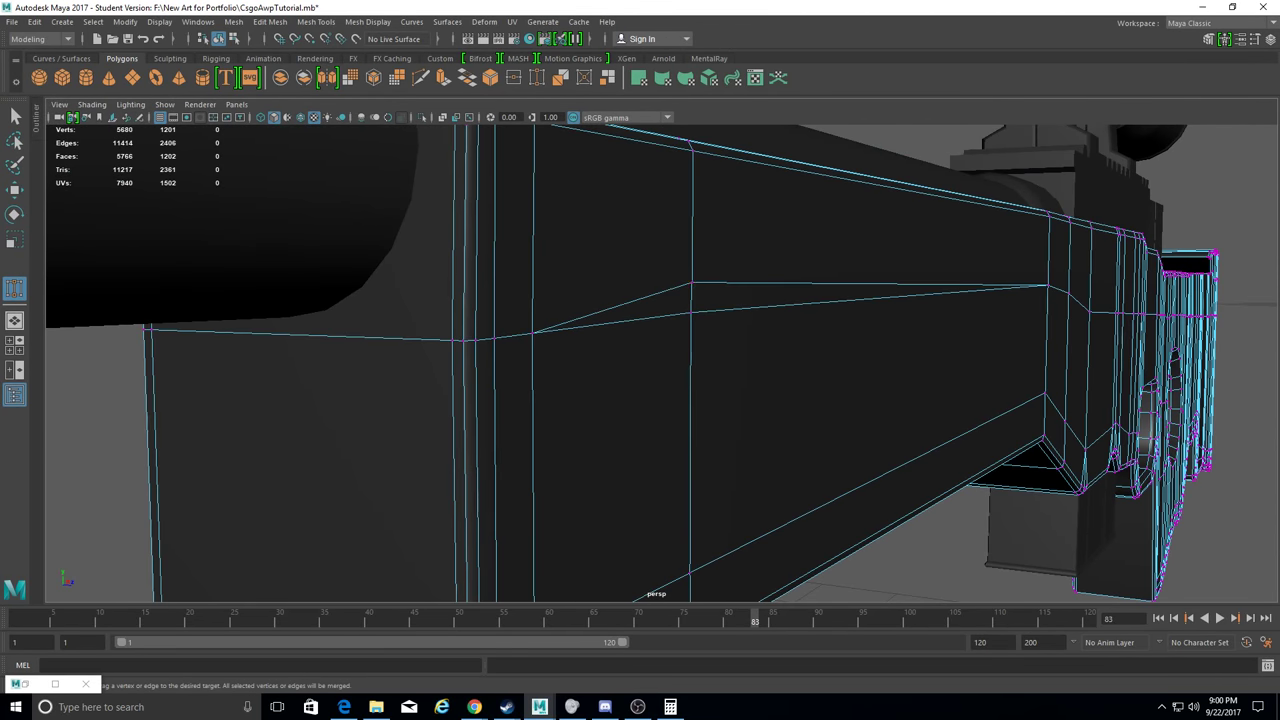
mouse_move(640, 330)
left_mouse_down("alt")
mouse_move(817, 286)
mouse_move(317, 366)
mouse_move(971, 340)
mouse_move(855, 204)
left_mouse_up("alt")
scroll(855, 204, "down", 5)
scroll(623, 314, "up", 5)
mouse_move(623, 314)
left_mouse_down("alt")
mouse_move(600, 511)
mouse_move(666, 366)
left_mouse_up("alt")
scroll(548, 490, "up", 3)
scroll(548, 490, "down", 5)
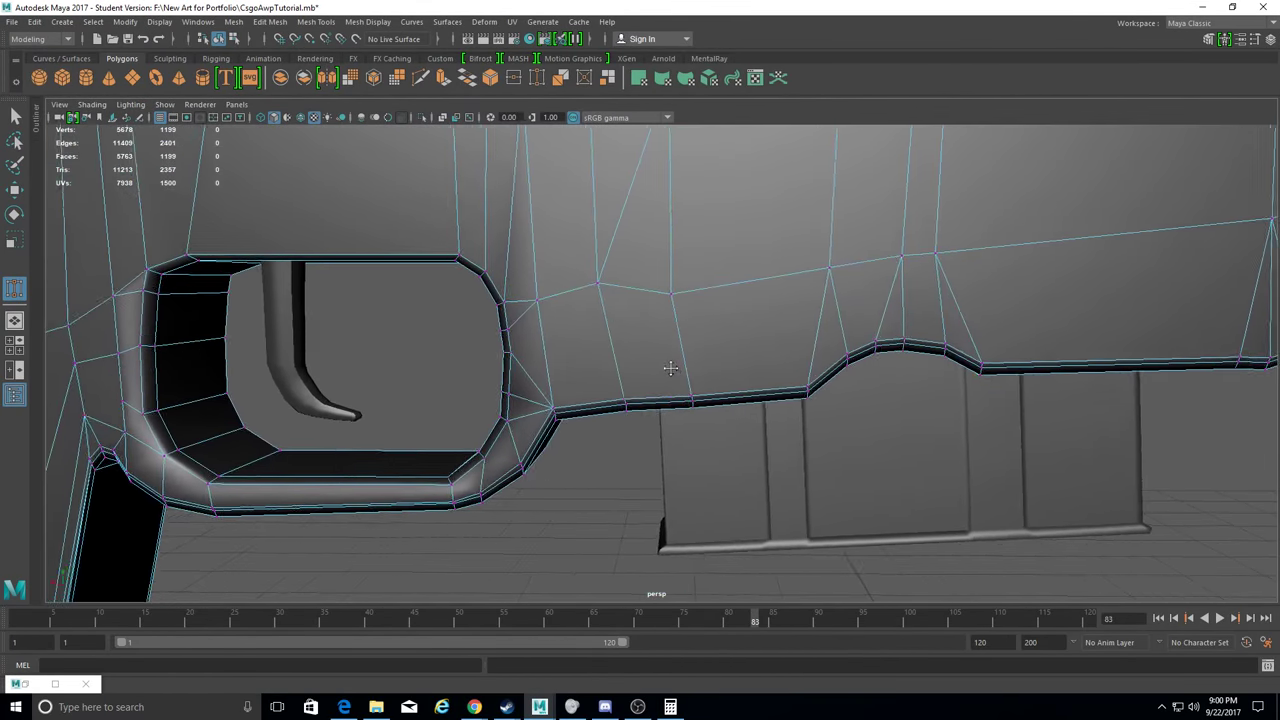
scroll(672, 367, "up", 3)
scroll(608, 549, "down", 3)
mouse_move(543, 391)
left_mouse_down("alt")
mouse_move(560, 300)
mouse_move(651, 316)
left_mouse_up("alt")
scroll(560, 300, "up", 3)
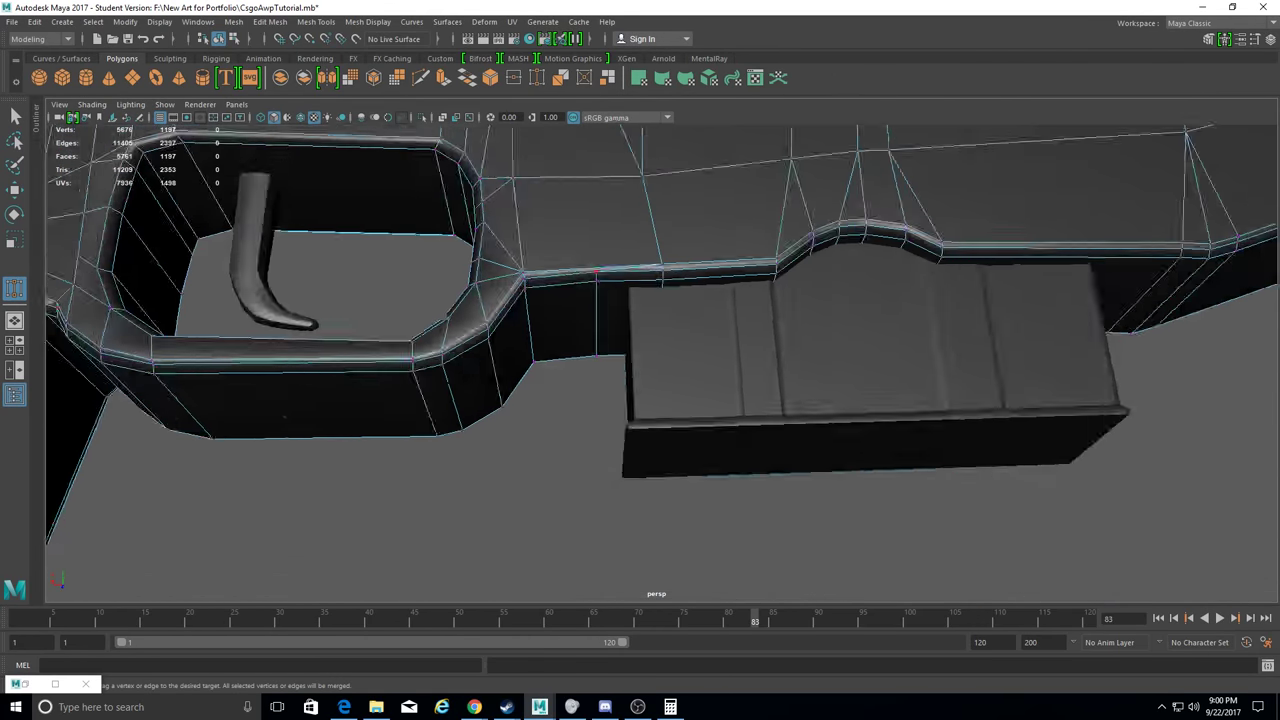
scroll(651, 316, "down", 3)
Weld a vertex inside the lower opening, then frame a close side view of the stock.
mouse_move(551, 309)
left_mouse_down("alt")
mouse_move(557, 437)
mouse_move(449, 346)
mouse_move(503, 409)
mouse_move(791, 434)
mouse_move(551, 374)
mouse_move(805, 381)
mouse_move(790, 345)
mouse_move(650, 300)
mouse_move(572, 237)
mouse_move(508, 445)
left_mouse_up("alt")
scroll(560, 440, "up", 1)
scroll(449, 346, "down", 3)
left_click_drag(508, 445, 576, 448)
mouse_move(640, 300)
left_mouse_down("alt")
mouse_move(652, 263)
mouse_move(577, 283)
mouse_move(669, 319)
mouse_move(672, 367)
left_mouse_up("alt")
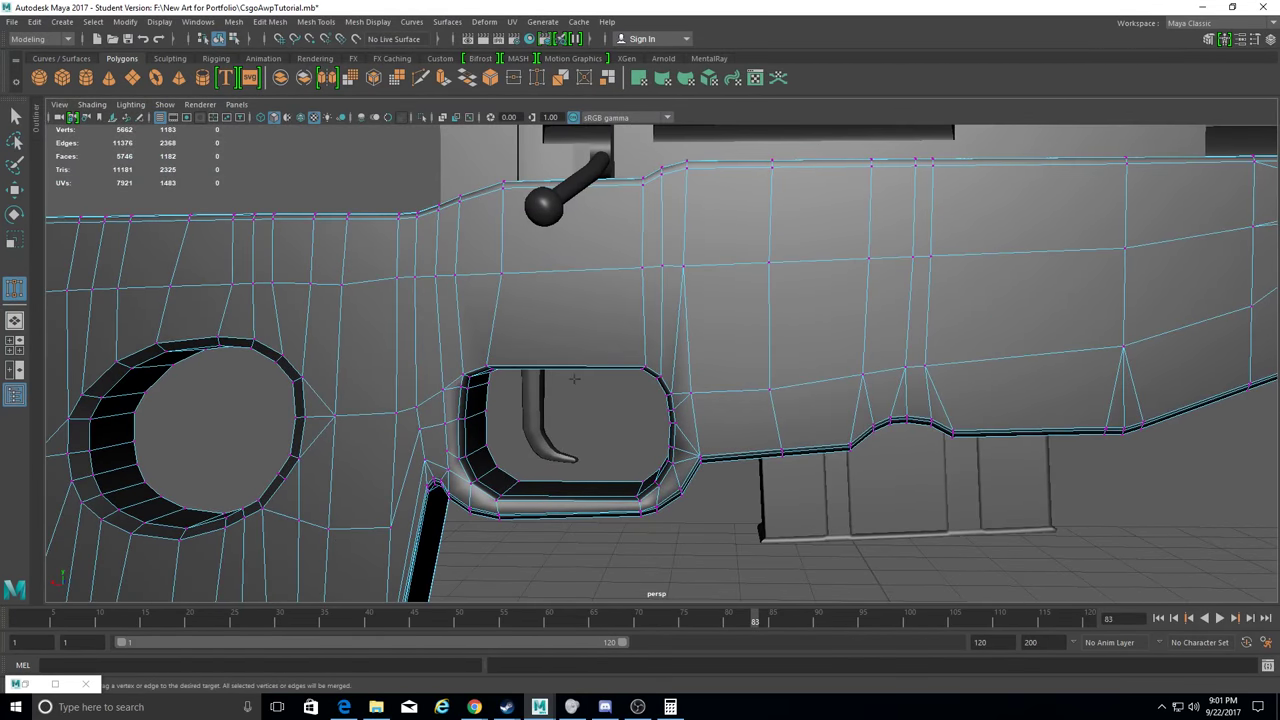
left_click_drag(646, 276, 656, 430, "alt")
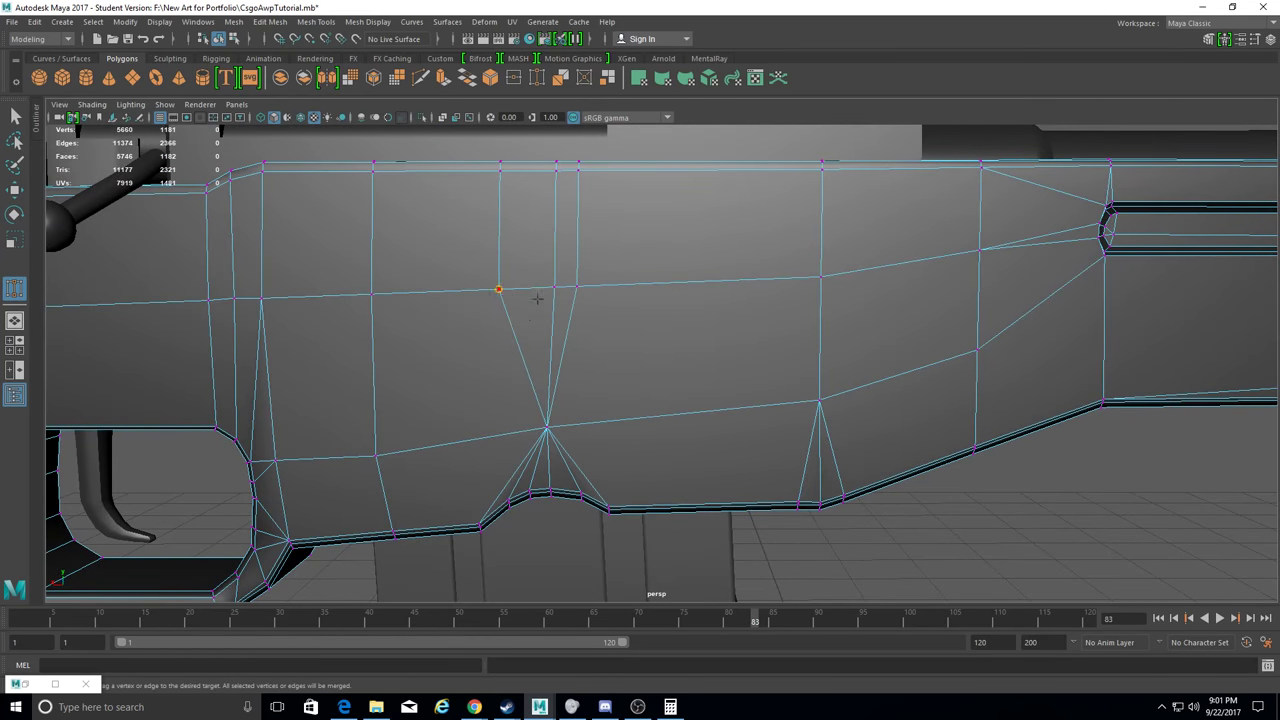
mouse_move(526, 359)
left_mouse_down("alt")
mouse_move(466, 366)
mouse_move(547, 303)
left_mouse_up("alt")
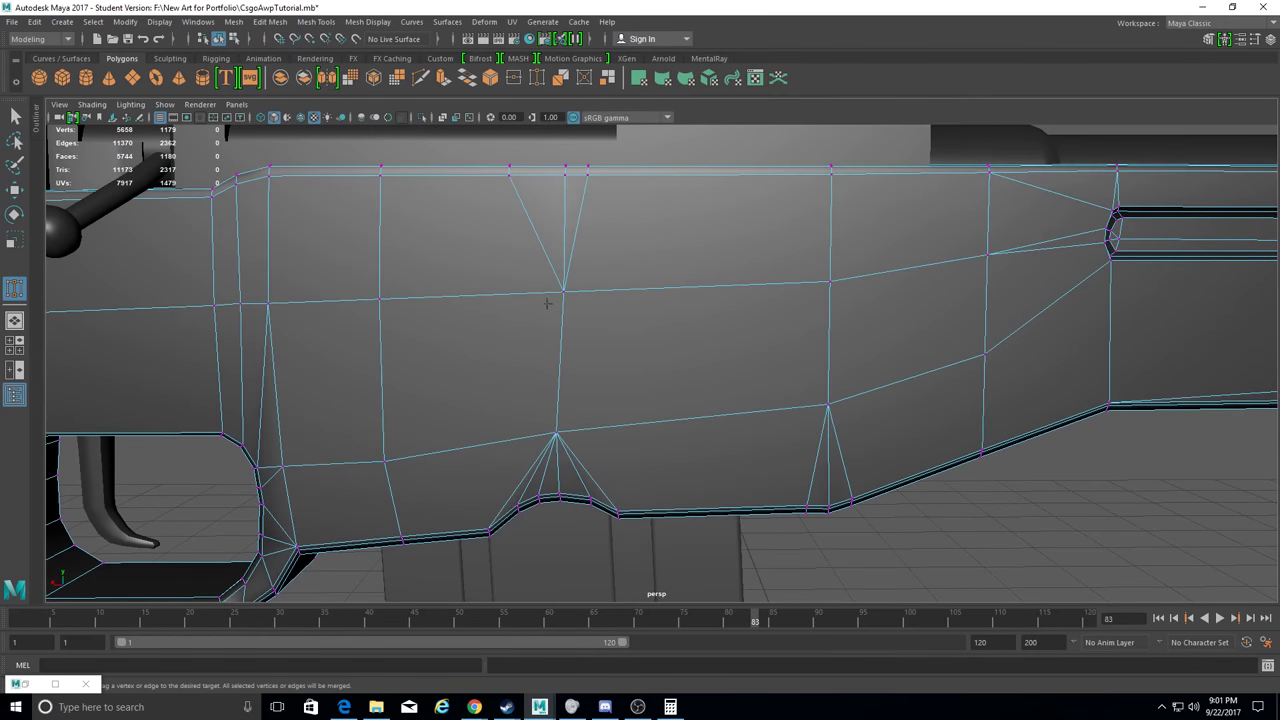
Weld the stray vertices along the stock's side edge onto their neighbours.
left_click_drag(562, 178, 565, 176)
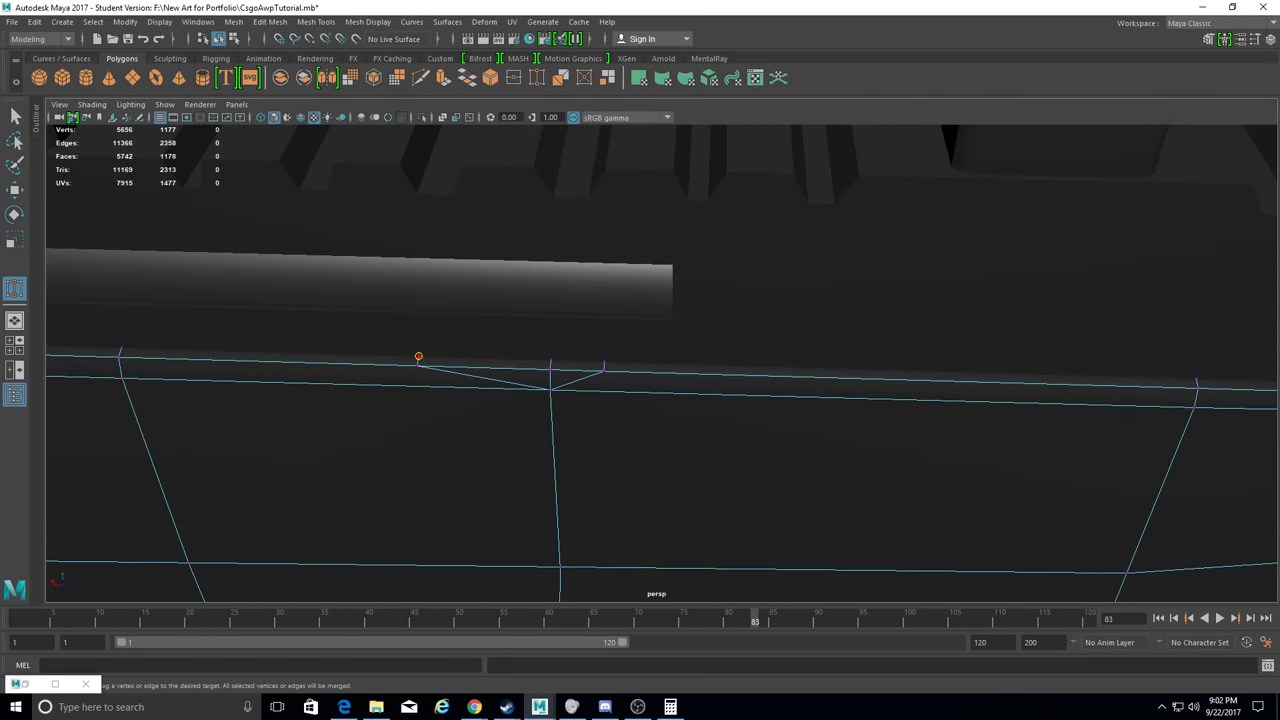
mouse_move(549, 370)
left_mouse_down("alt")
mouse_move(540, 420)
mouse_move(520, 300)
left_mouse_up("alt")
mouse_move(627, 274)
left_mouse_down()
mouse_move(524, 280)
mouse_move(503, 371)
left_mouse_up()
mouse_move(503, 371)
left_mouse_down()
mouse_move(552, 376)
mouse_move(541, 355)
left_mouse_up()
left_click_drag(541, 355, 560, 300, "alt")
mouse_move(651, 286)
left_mouse_down()
mouse_move(557, 286)
mouse_move(530, 346)
mouse_move(560, 330)
left_mouse_up()
left_click_drag(517, 186, 525, 222)
scroll(632, 504, "down", 5)
scroll(632, 504, "up", 5)
Weld the vertices at the recessed panel corner on the stock's underside.
mouse_move(629, 260)
left_mouse_down("alt")
mouse_move(634, 291)
mouse_move(660, 237)
mouse_move(704, 272)
mouse_move(600, 474)
mouse_move(880, 374)
mouse_move(699, 408)
left_mouse_up("alt")
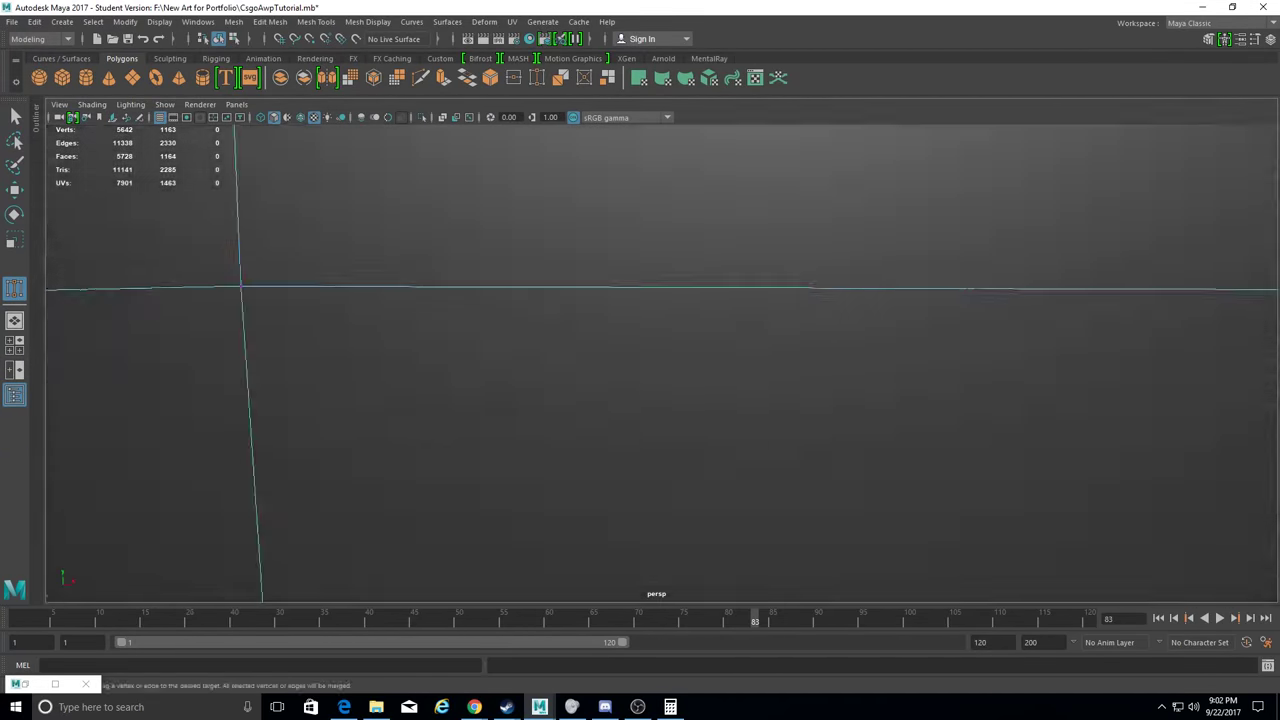
scroll(880, 369, "down", 1)
scroll(811, 388, "up", 3)
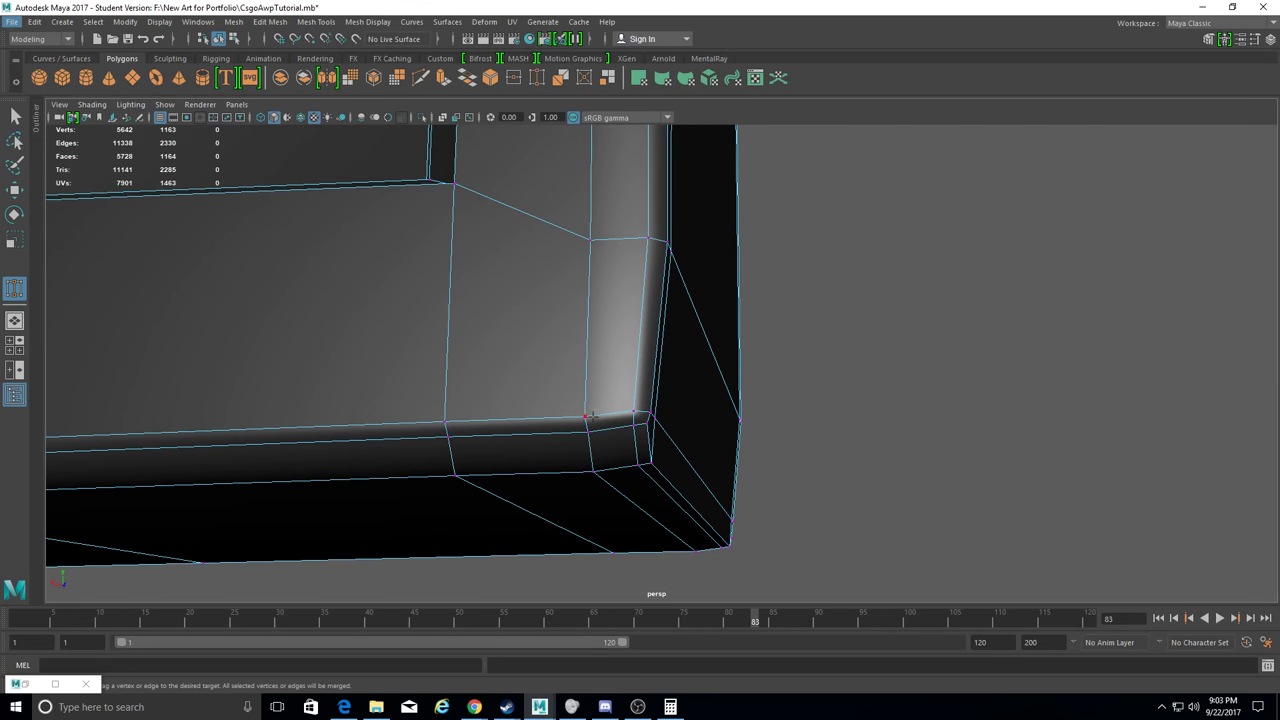
mouse_move(637, 268)
left_mouse_down("alt")
mouse_move(654, 394)
mouse_move(669, 323)
mouse_move(412, 264)
mouse_move(560, 330)
mouse_move(794, 400)
mouse_move(703, 409)
left_mouse_up("alt")
scroll(703, 409, "down", 5)
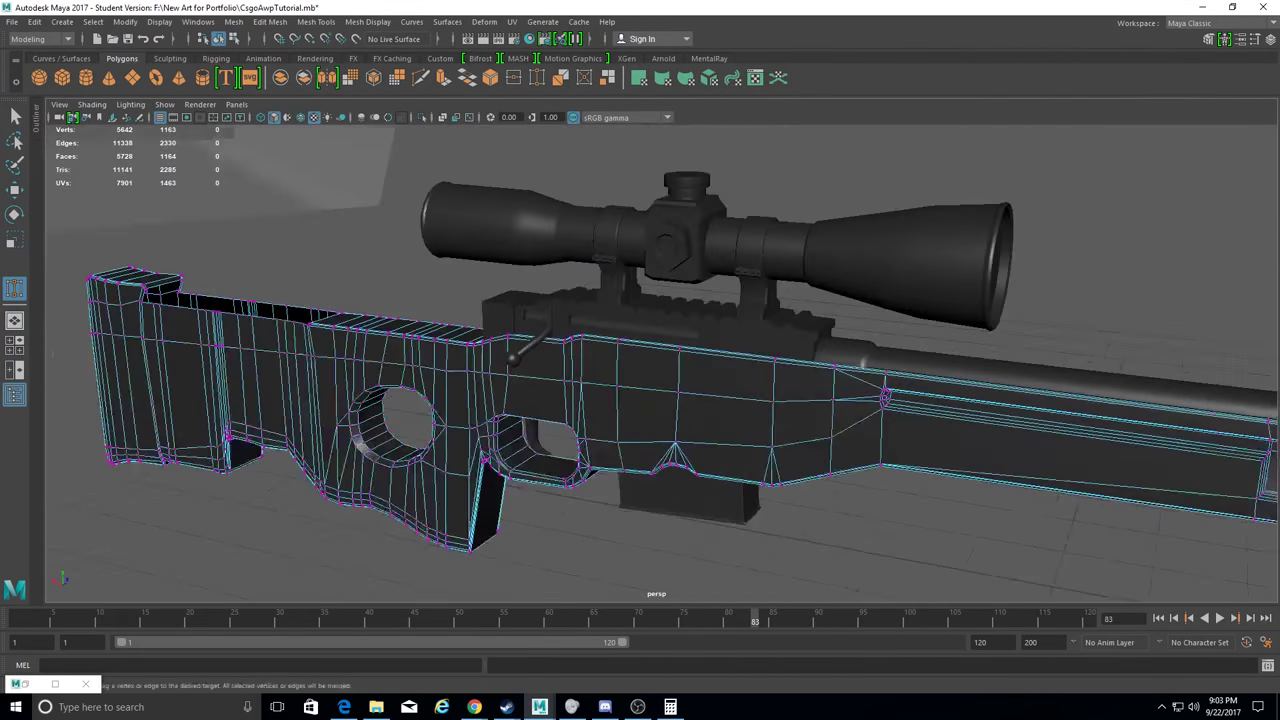
Collapse the short edge and weld vertices along the stock's notched underside edge.
scroll(600, 300, "up", 3)
scroll(500, 250, "up", 3)
middle_click_drag(500, 250, 434, 182, "alt")
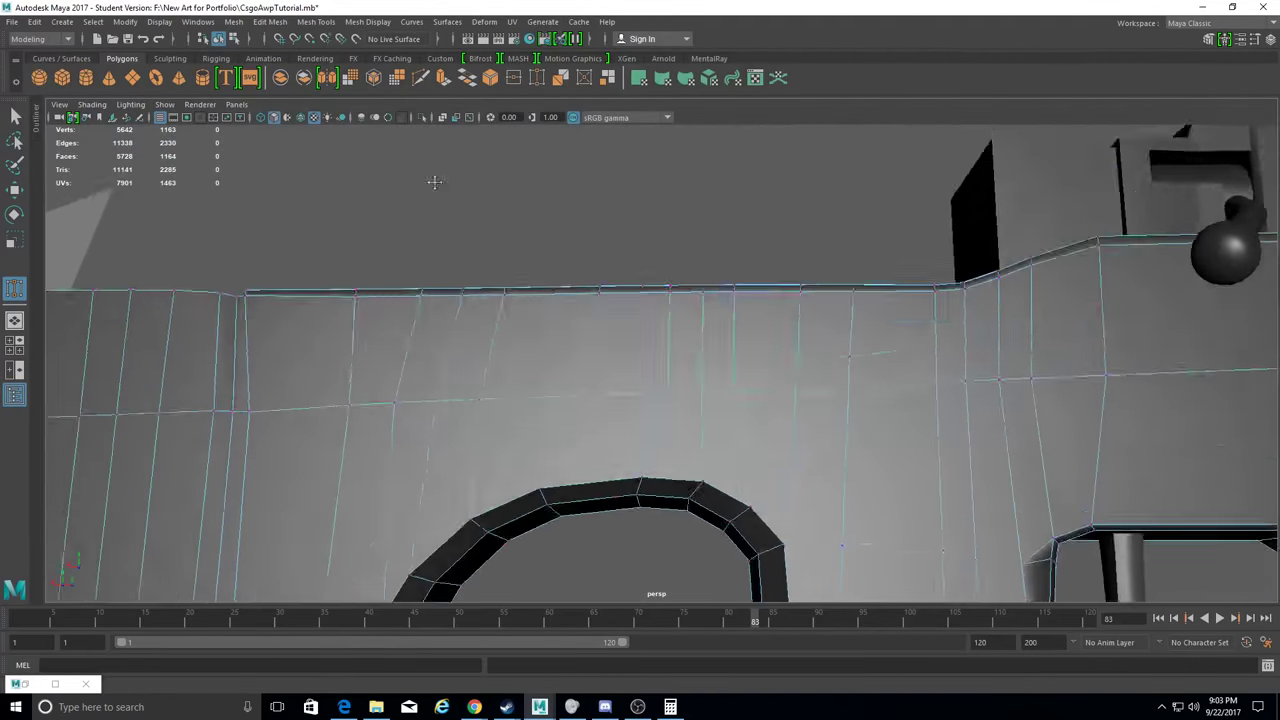
mouse_move(434, 182)
left_mouse_down("alt")
mouse_move(495, 405)
mouse_move(530, 455)
left_mouse_up("alt")
mouse_move(530, 455)
left_mouse_down("alt")
mouse_move(523, 466)
mouse_move(596, 415)
left_mouse_up("alt")
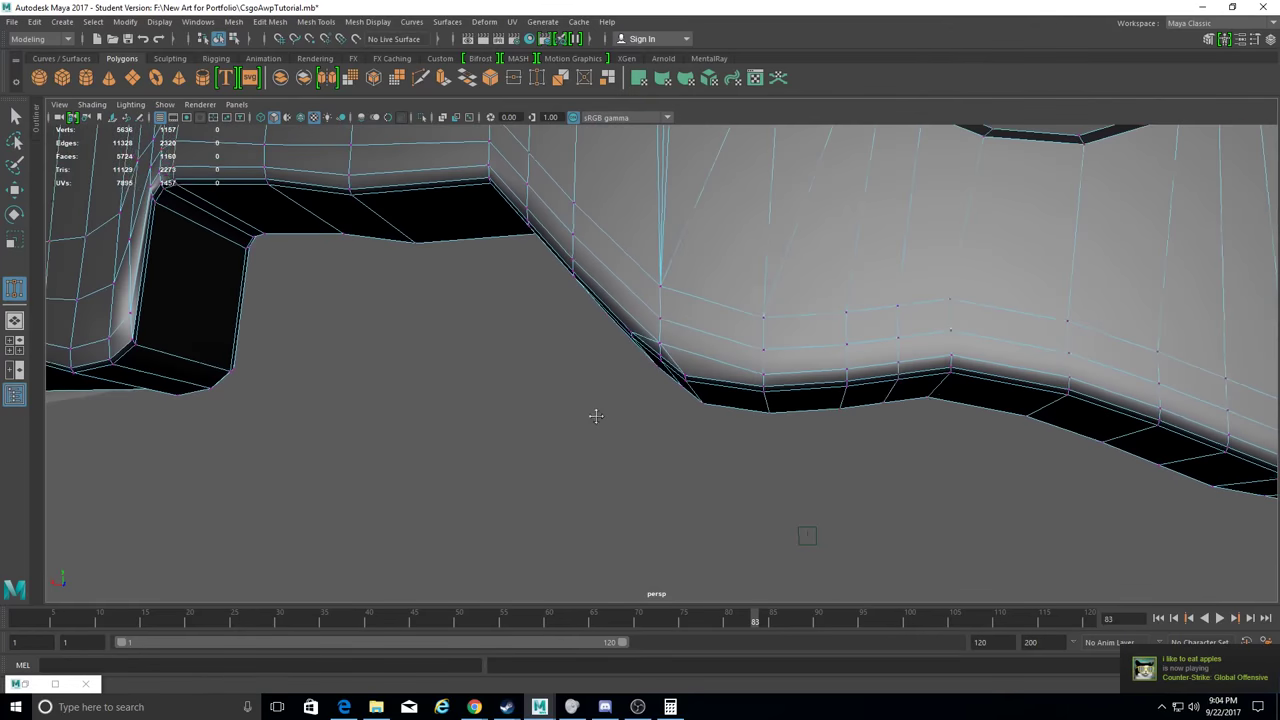
mouse_move(678, 405)
left_mouse_down("alt")
mouse_move(600, 243)
mouse_move(414, 371)
mouse_move(489, 366)
mouse_move(486, 252)
mouse_move(506, 251)
mouse_move(511, 306)
mouse_move(686, 354)
mouse_move(675, 470)
mouse_move(632, 342)
left_mouse_up("alt")
mouse_move(626, 234)
left_mouse_down("alt")
mouse_move(608, 206)
mouse_move(591, 428)
mouse_move(475, 312)
mouse_move(491, 220)
mouse_move(835, 424)
mouse_move(485, 393)
mouse_move(514, 306)
mouse_move(491, 331)
mouse_move(487, 426)
mouse_move(514, 463)
mouse_move(559, 284)
mouse_move(590, 263)
left_mouse_up("alt")
Weld stray vertices on the stock's top edge and side wall onto their neighbours.
mouse_move(590, 263)
left_mouse_down("alt")
mouse_move(541, 295)
mouse_move(560, 288)
left_mouse_up("alt")
left_click_drag(560, 288, 522, 357, "alt")
left_click_drag(522, 357, 507, 414)
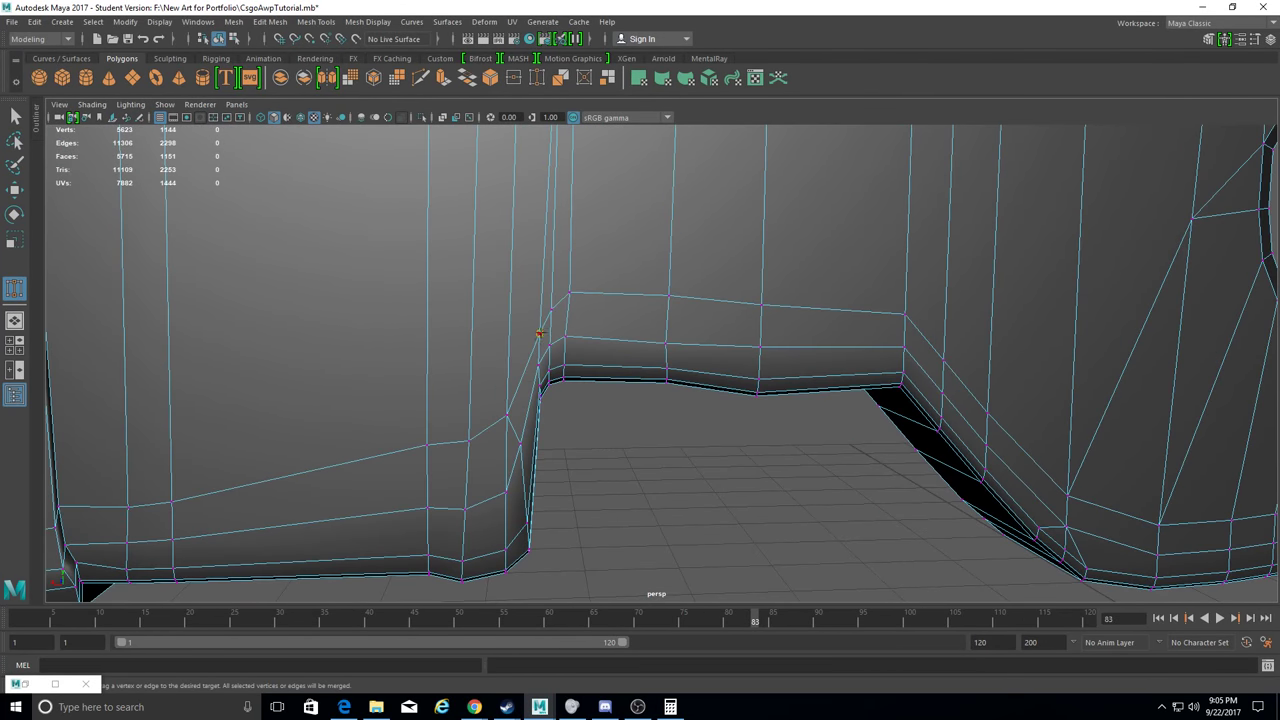
left_click_drag(568, 298, 569, 294)
left_click_drag(569, 294, 600, 380, "alt")
left_click_drag(489, 231, 490, 230)
mouse_move(490, 230)
left_mouse_down("alt")
mouse_move(474, 460)
mouse_move(491, 306)
mouse_move(803, 374)
mouse_move(685, 334)
left_mouse_up("alt")
left_click_drag(674, 521, 676, 522)
mouse_move(676, 522)
left_mouse_down("alt")
mouse_move(700, 508)
mouse_move(632, 200)
left_mouse_up("alt")
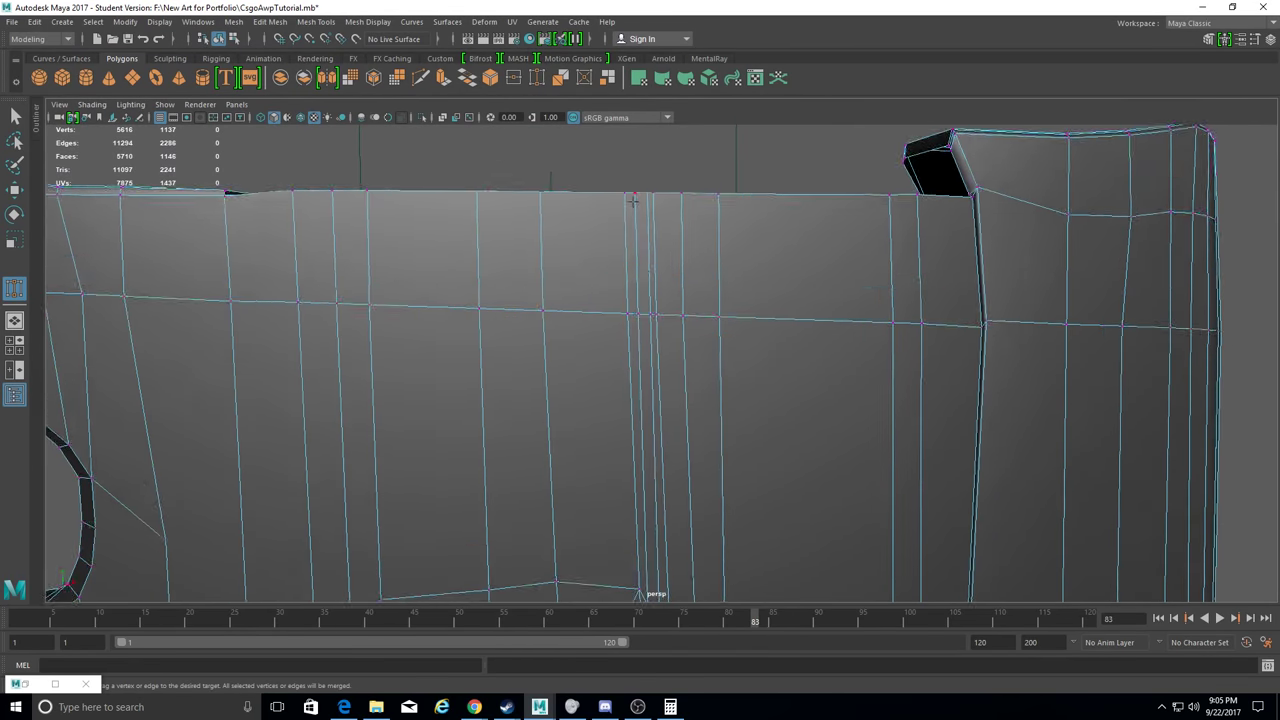
left_click_drag(650, 352, 628, 316)
mouse_move(628, 316)
left_mouse_down("alt")
mouse_move(614, 423)
mouse_move(590, 424)
left_mouse_up("alt")
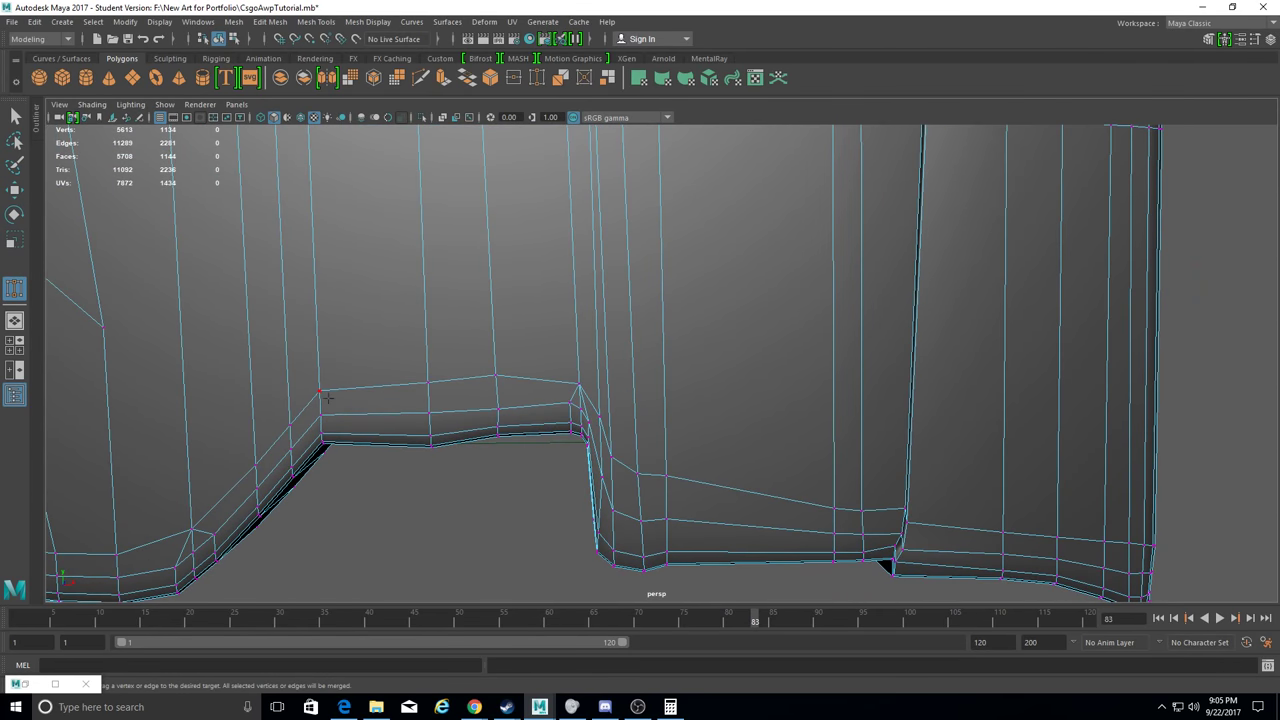
Undo a wrong weld, then weld the vertex onto the one below and nearby strays.
key("ctrl+z")
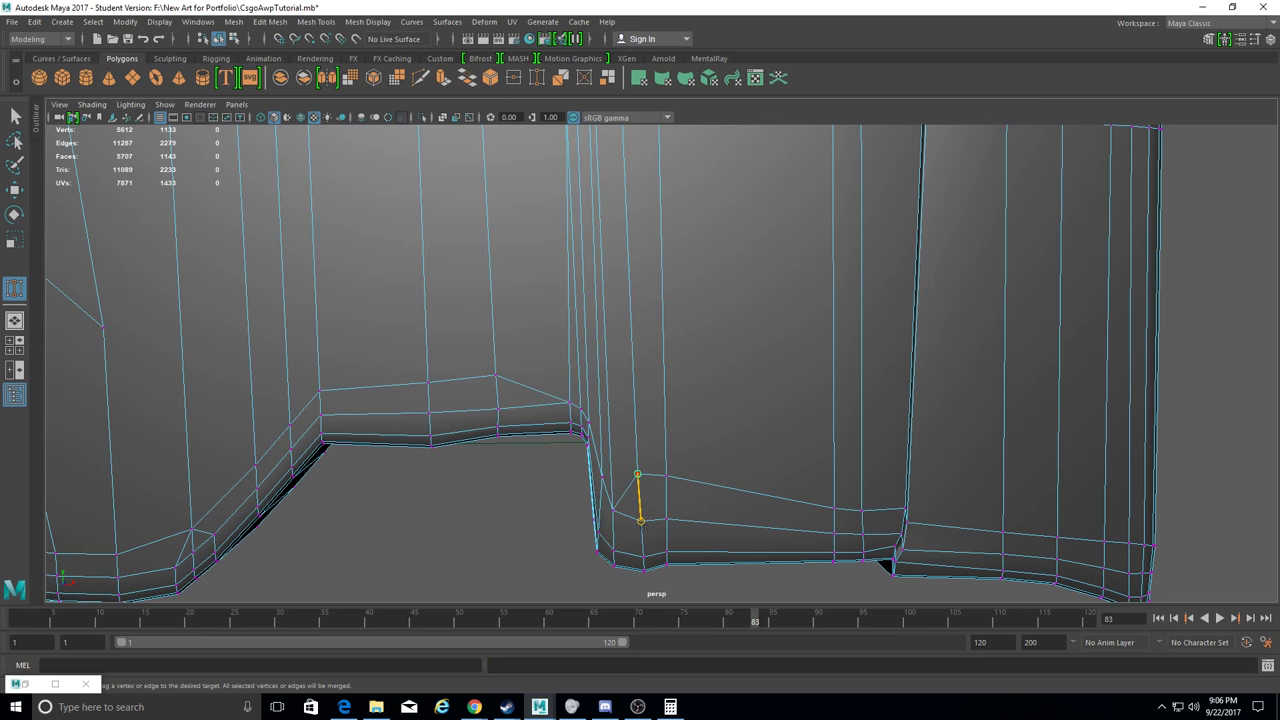
mouse_move(834, 508)
left_mouse_down()
mouse_move(843, 517)
mouse_move(514, 383)
mouse_move(477, 424)
mouse_move(570, 390)
left_mouse_up()
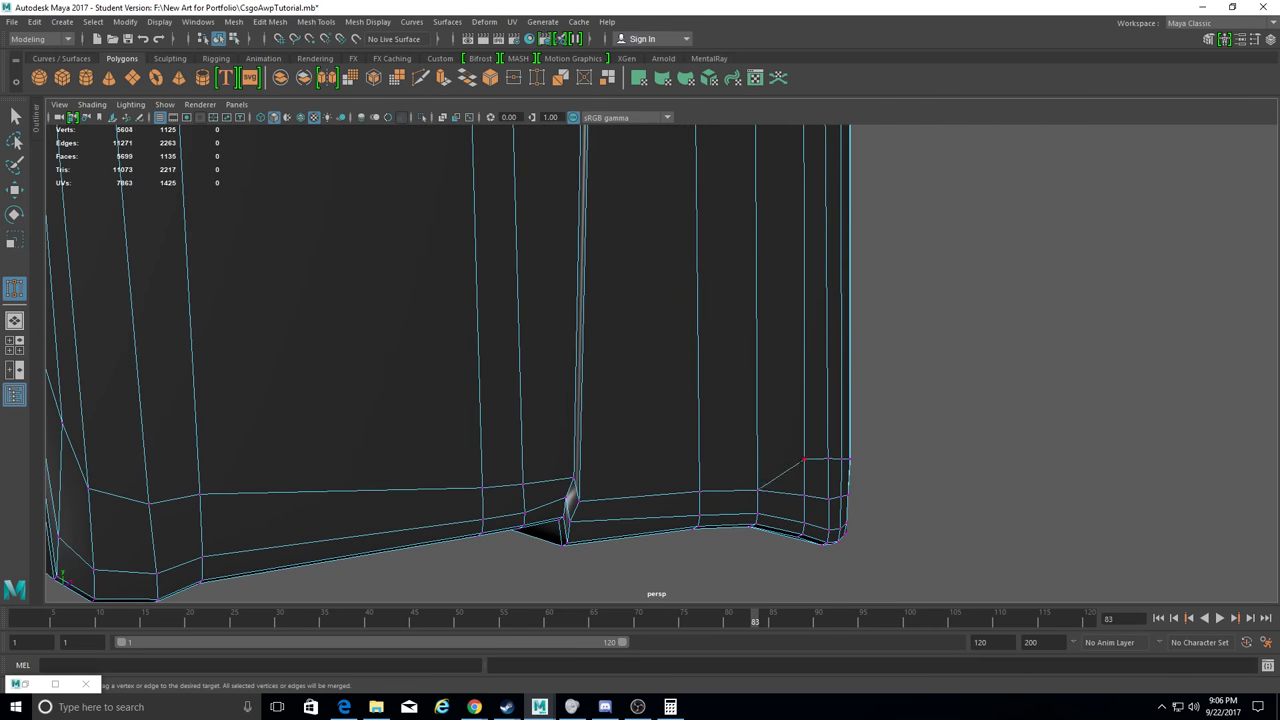
left_click_drag(841, 495, 841, 460)
left_click_drag(600, 350, 500, 350, "alt")
left_click_drag(748, 486, 748, 445)
mouse_move(500, 350)
left_mouse_down("alt")
mouse_move(600, 330)
mouse_move(624, 411)
left_mouse_up("alt")
mouse_move(624, 411)
left_mouse_down("alt")
mouse_move(829, 423)
mouse_move(423, 463)
mouse_move(123, 434)
left_mouse_up("alt")
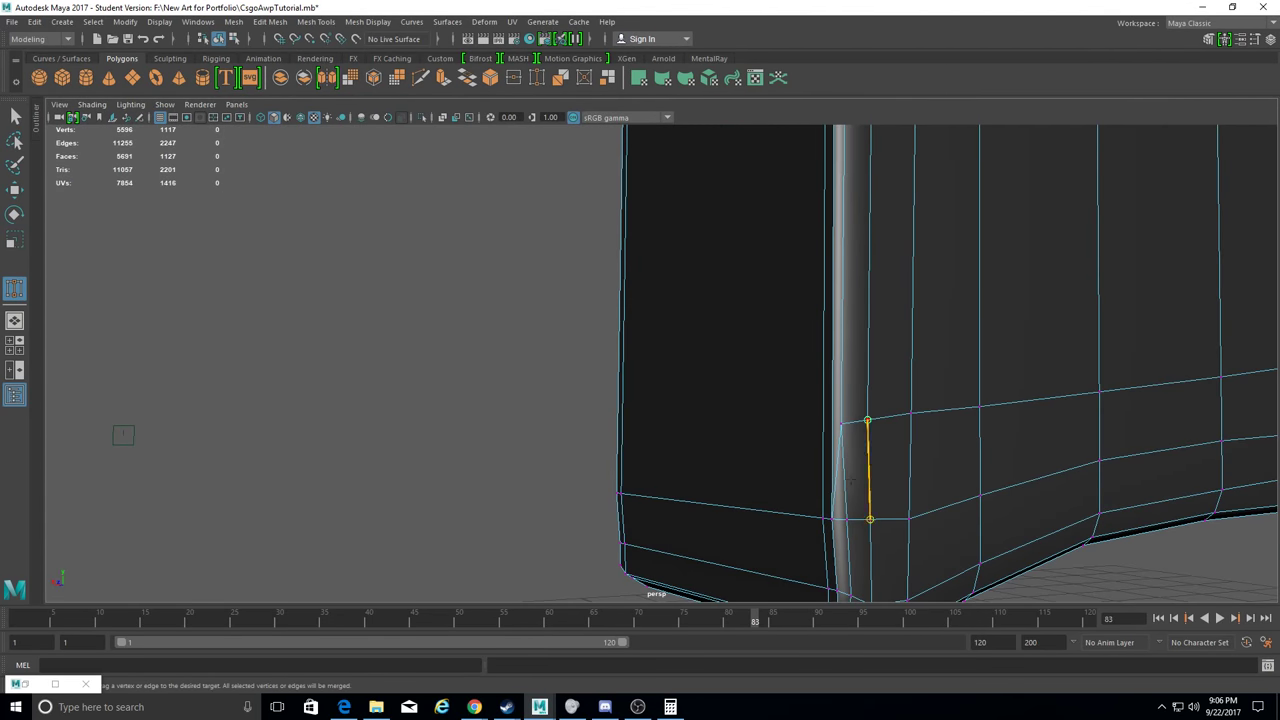
Weld the last loose vertices into the notch corner, then switch to the Move tool.
middle_click_drag(980, 450, 508, 428, "alt")
left_click_drag(508, 400, 508, 471)
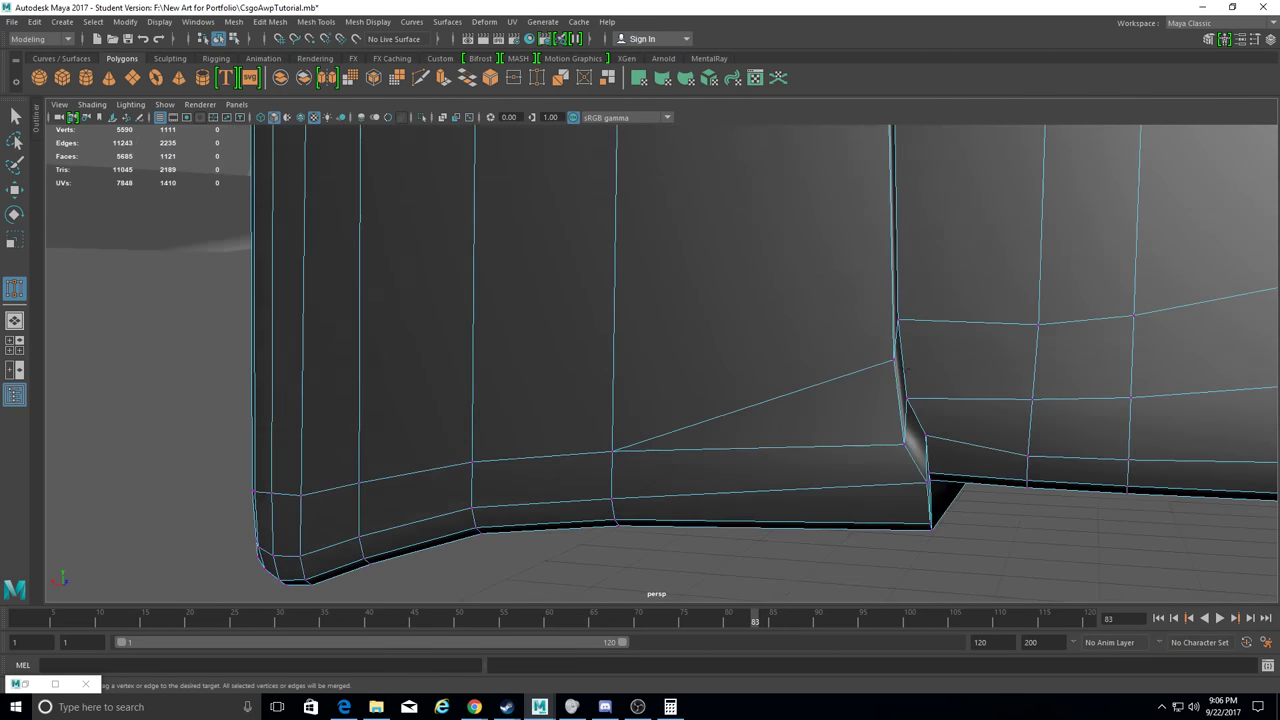
middle_click_drag(508, 430, 757, 414, "alt")
mouse_move(760, 445)
left_mouse_down()
mouse_move(852, 424)
mouse_move(830, 436)
left_mouse_up()
middle_click_drag(830, 436, 625, 422, "alt")
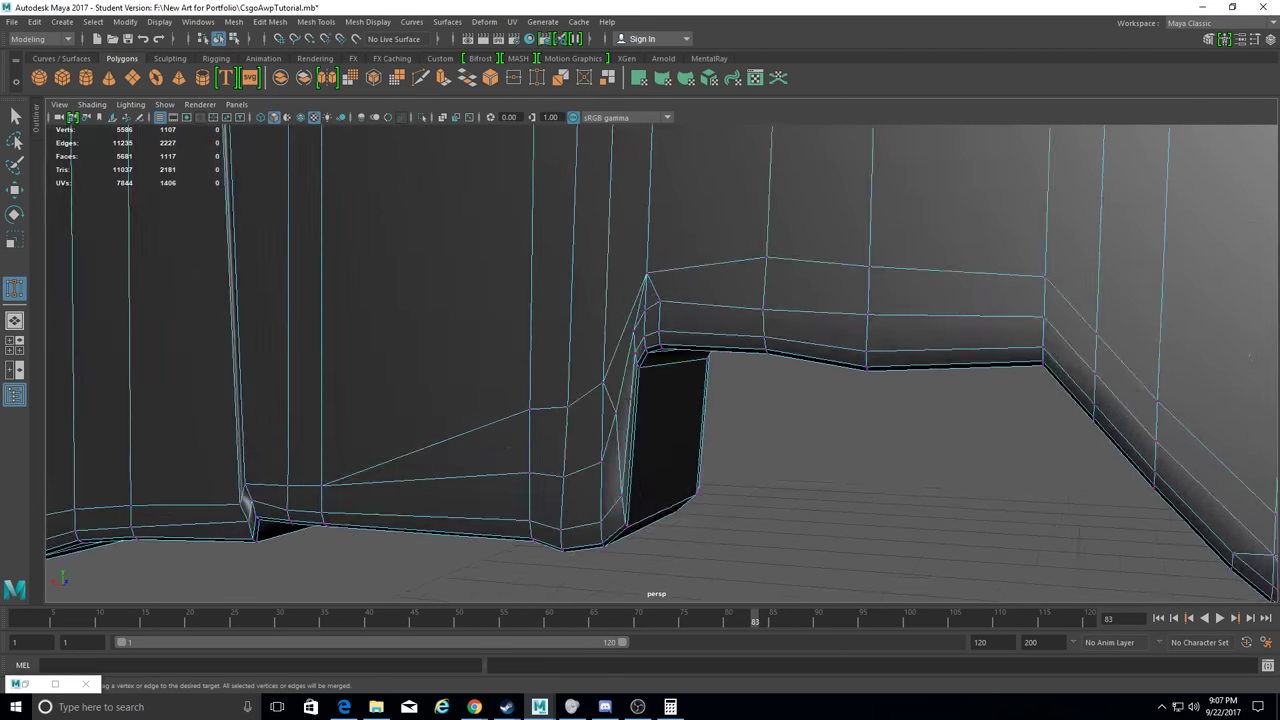
left_click_drag(645, 378, 643, 458)
middle_click_drag(643, 458, 614, 318, "alt")
key("w")
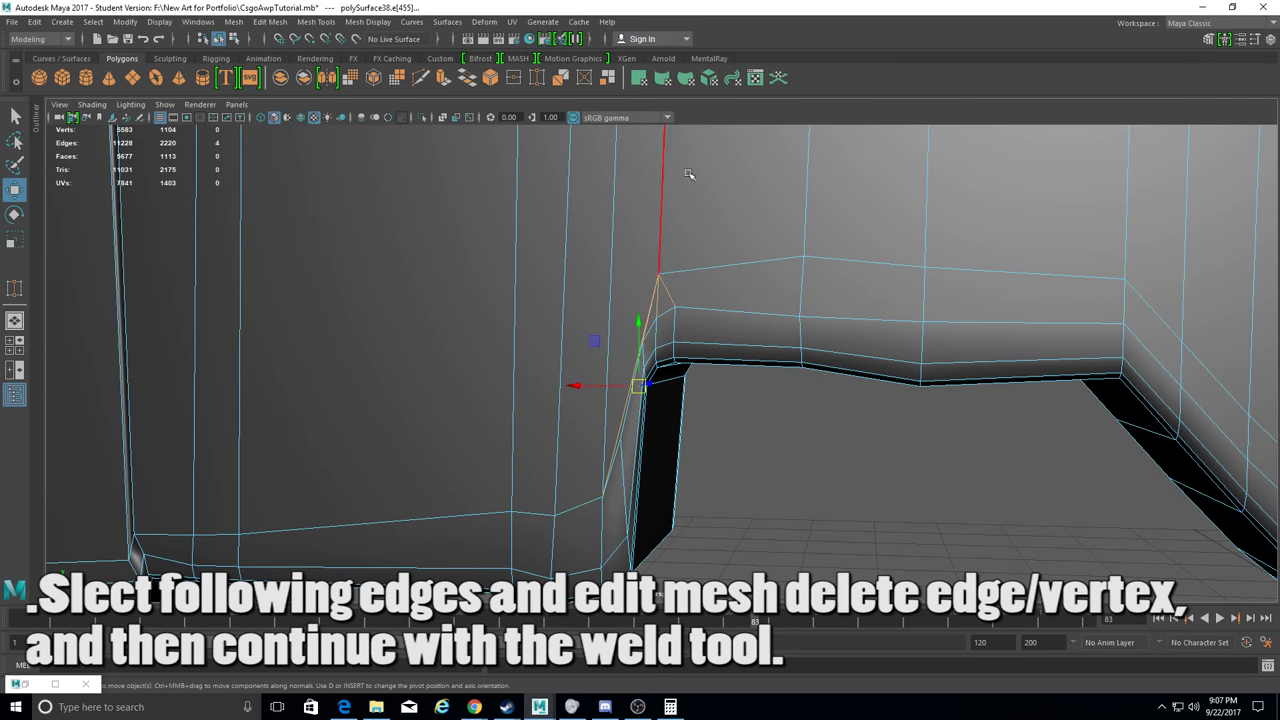
Delete the extra edge at the notch with Edit Mesh > Delete Edge/Vertex.
left_click(258, 22)
left_click(300, 280)
middle_click_drag(894, 523, 720, 493, "alt")
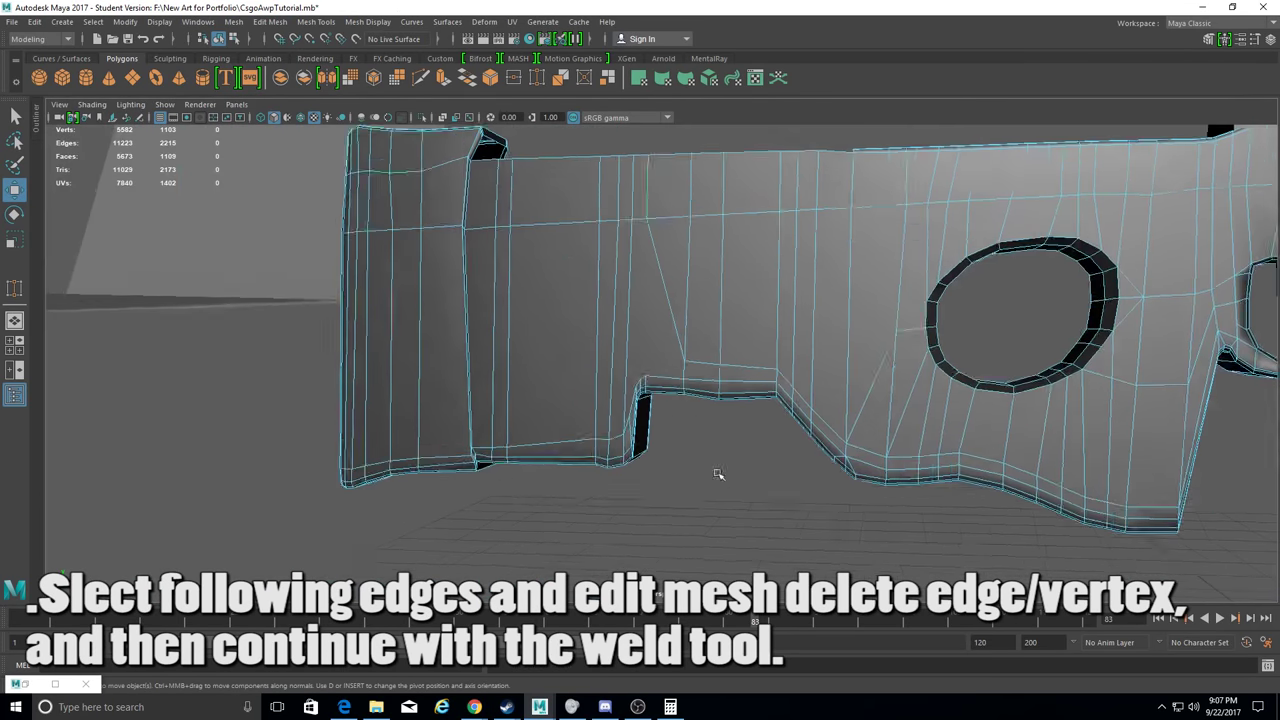
left_click_drag(720, 493, 650, 330, "alt")
scroll(650, 330, "up", 5)
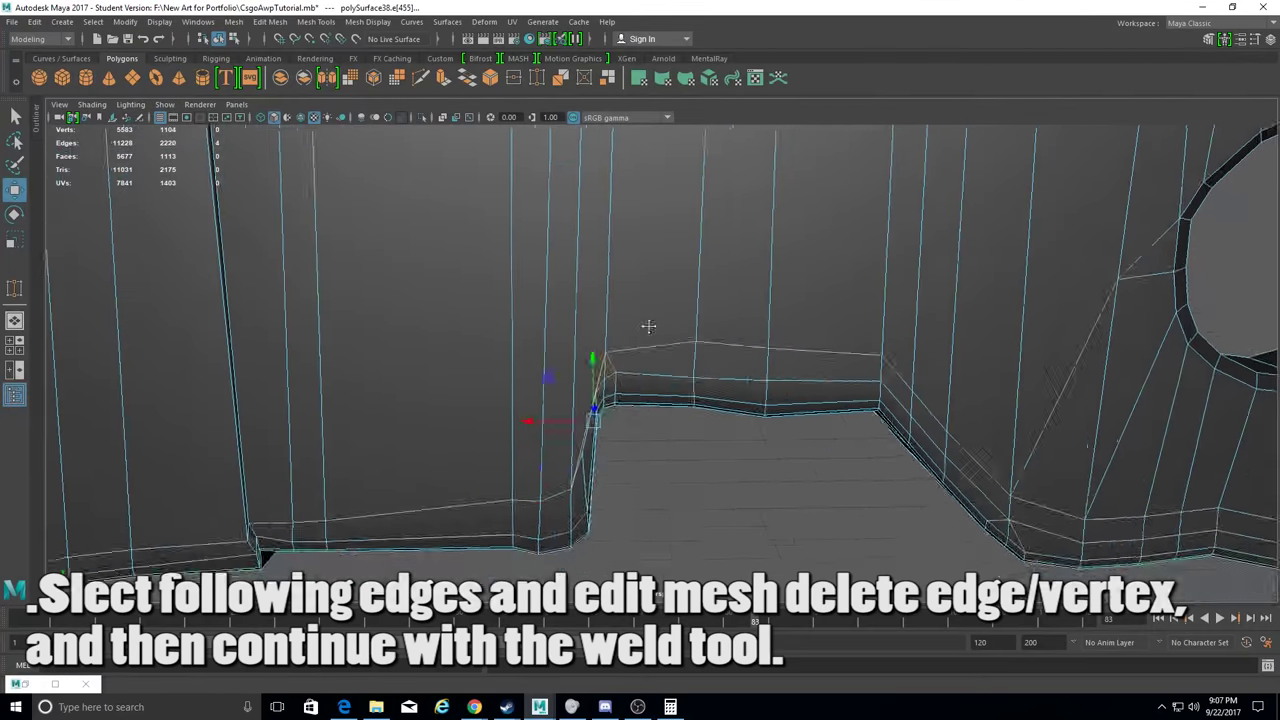
left_click_drag(577, 453, 560, 400, "alt")
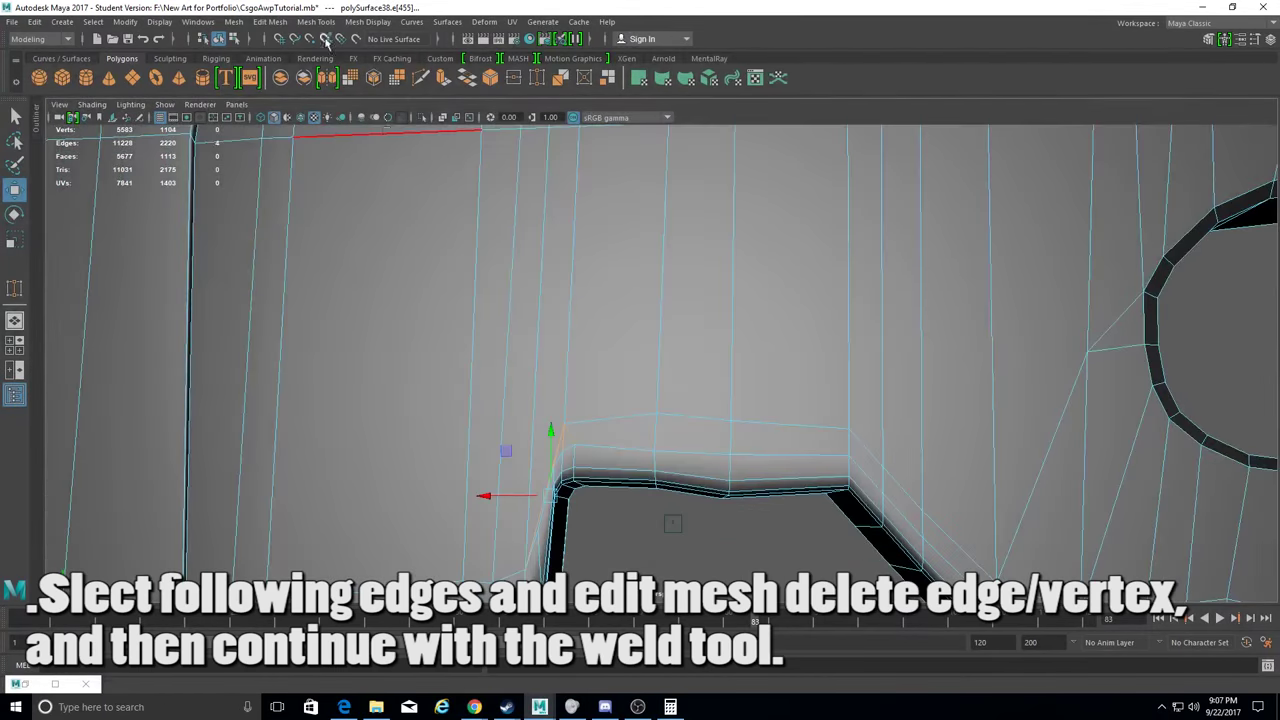
left_click(270, 22)
left_click(297, 281)
mouse_move(297, 281)
left_mouse_down("alt")
mouse_move(471, 420)
mouse_move(449, 380)
mouse_move(474, 403)
mouse_move(235, 348)
left_mouse_up("alt")
Target Weld the loose vertices at the notch corner and along the stock's base.
key("y")
mouse_move(494, 418)
left_mouse_down("alt")
mouse_move(441, 380)
mouse_move(486, 537)
mouse_move(632, 306)
mouse_move(758, 322)
mouse_move(783, 345)
left_mouse_up("alt")
mouse_move(895, 490)
left_mouse_down("alt")
mouse_move(788, 440)
mouse_move(788, 418)
left_mouse_up("alt")
left_click_drag(788, 418, 823, 441, "alt")
left_click_drag(729, 455, 793, 452)
left_click_drag(934, 457, 636, 413, "alt")
mouse_move(853, 476)
left_mouse_down()
mouse_move(782, 493)
mouse_move(526, 465)
mouse_move(651, 434)
mouse_move(466, 344)
mouse_move(465, 377)
left_mouse_up()
left_click_drag(465, 377, 700, 420, "alt")
left_click_drag(434, 362, 434, 364)
left_click_drag(434, 364, 490, 370, "alt")
Weld stray vertices on the stock's side, corner, base corner and base bevel.
left_click_drag(431, 320, 431, 322)
mouse_move(431, 322)
left_mouse_down("alt")
mouse_move(542, 330)
mouse_move(565, 205)
left_mouse_up("alt")
mouse_move(565, 205)
left_mouse_down()
mouse_move(470, 210)
mouse_move(846, 277)
mouse_move(729, 194)
mouse_move(700, 200)
left_mouse_up()
mouse_move(418, 218)
left_mouse_down("alt")
mouse_move(571, 320)
mouse_move(661, 276)
left_mouse_up("alt")
left_click_drag(745, 295, 725, 330)
left_click_drag(725, 330, 697, 290, "alt")
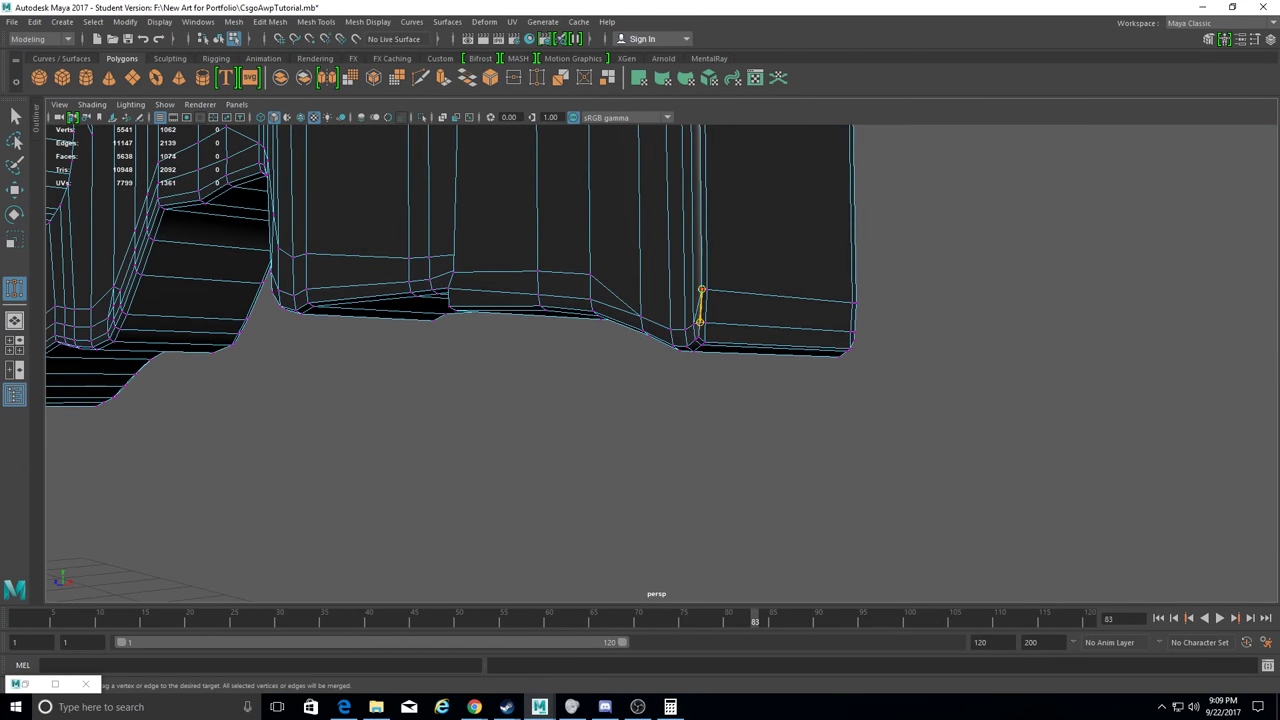
left_click_drag(560, 350, 680, 358, "alt")
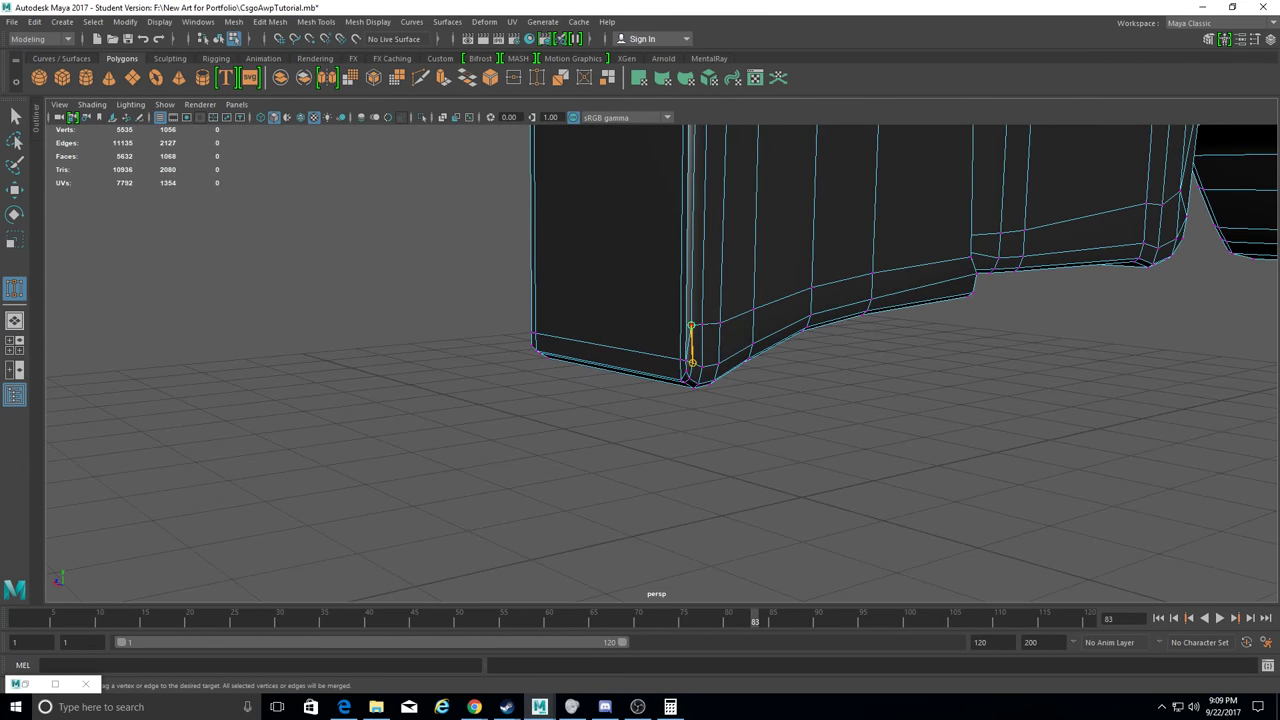
left_click_drag(811, 288, 811, 314)
mouse_move(811, 314)
left_mouse_down("alt")
mouse_move(1029, 271)
mouse_move(598, 305)
left_mouse_up("alt")
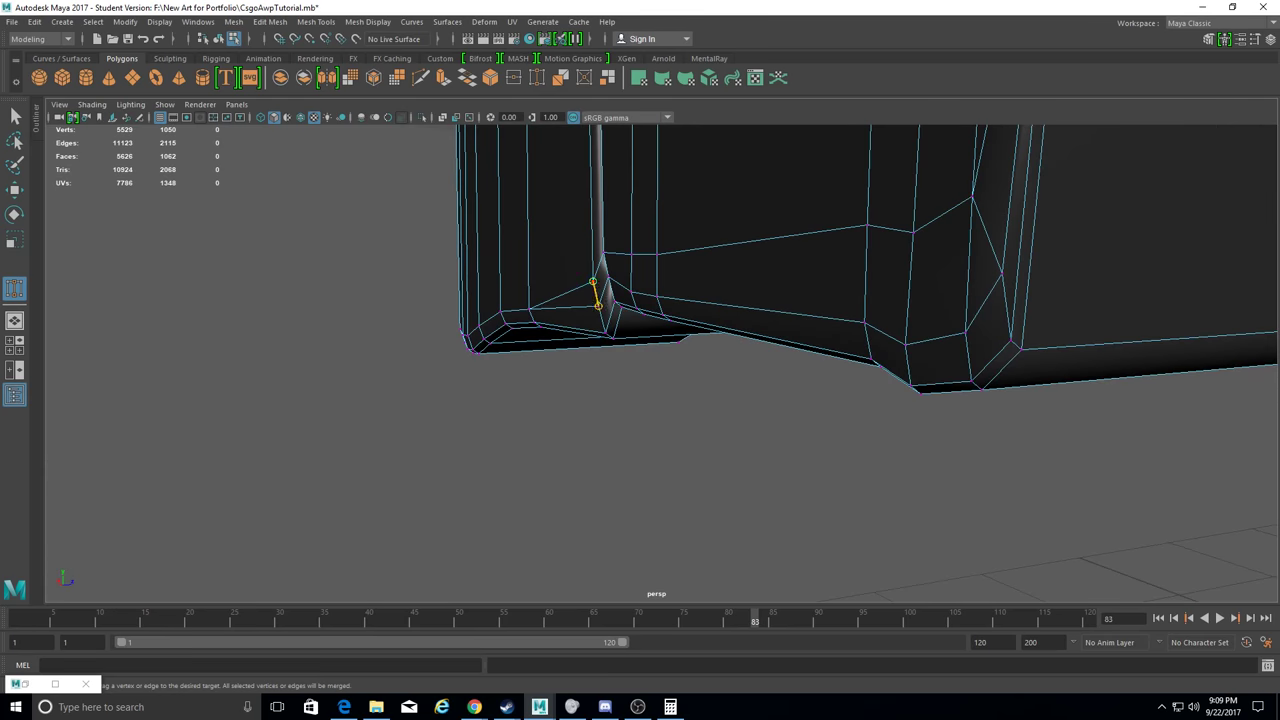
left_click_drag(913, 232, 913, 232)
mouse_move(913, 232)
left_mouse_down("alt")
mouse_move(709, 240)
mouse_move(600, 323)
left_mouse_up("alt")
scroll(634, 157, "down", 3)
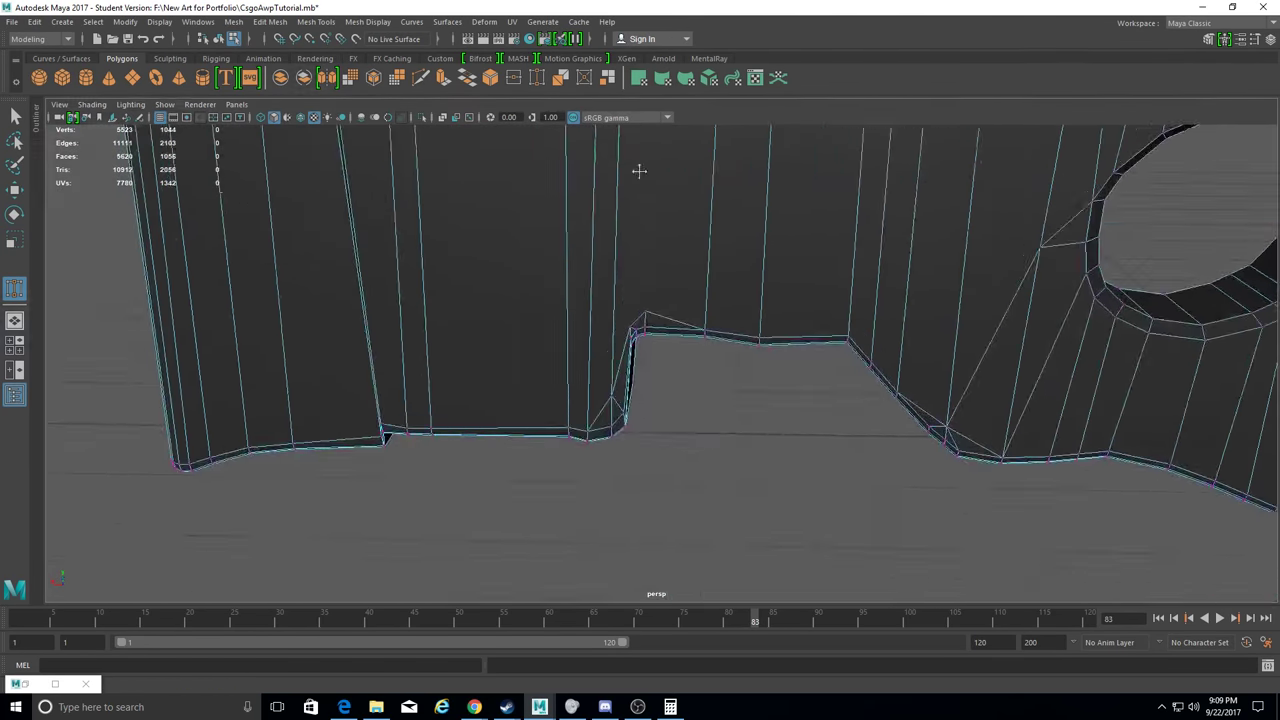
middle_click_drag(634, 157, 660, 288, "alt")
Weld the vertex at the notch top and vertices on the stock's lower edge.
left_click_drag(407, 570, 407, 566)
mouse_move(407, 566)
left_mouse_down("alt")
mouse_move(586, 243)
mouse_move(674, 226)
mouse_move(674, 431)
mouse_move(707, 433)
mouse_move(731, 409)
mouse_move(786, 417)
mouse_move(443, 391)
left_mouse_up("alt")
scroll(578, 317, "down", 3)
mouse_move(578, 317)
left_mouse_down("alt")
mouse_move(631, 371)
mouse_move(643, 334)
mouse_move(877, 354)
left_mouse_up("alt")
scroll(877, 354, "up", 5)
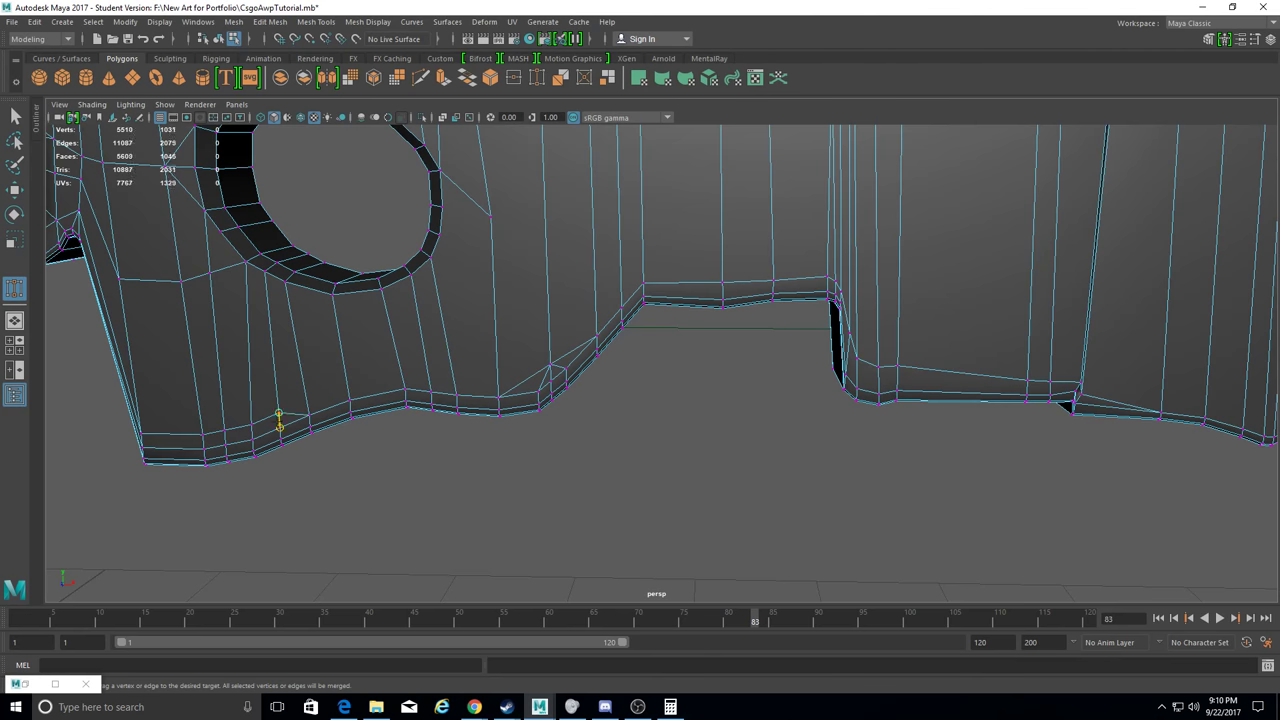
left_click_drag(225, 437, 205, 462)
mouse_move(205, 462)
left_mouse_down("alt")
mouse_move(566, 394)
mouse_move(563, 331)
left_mouse_up("alt")
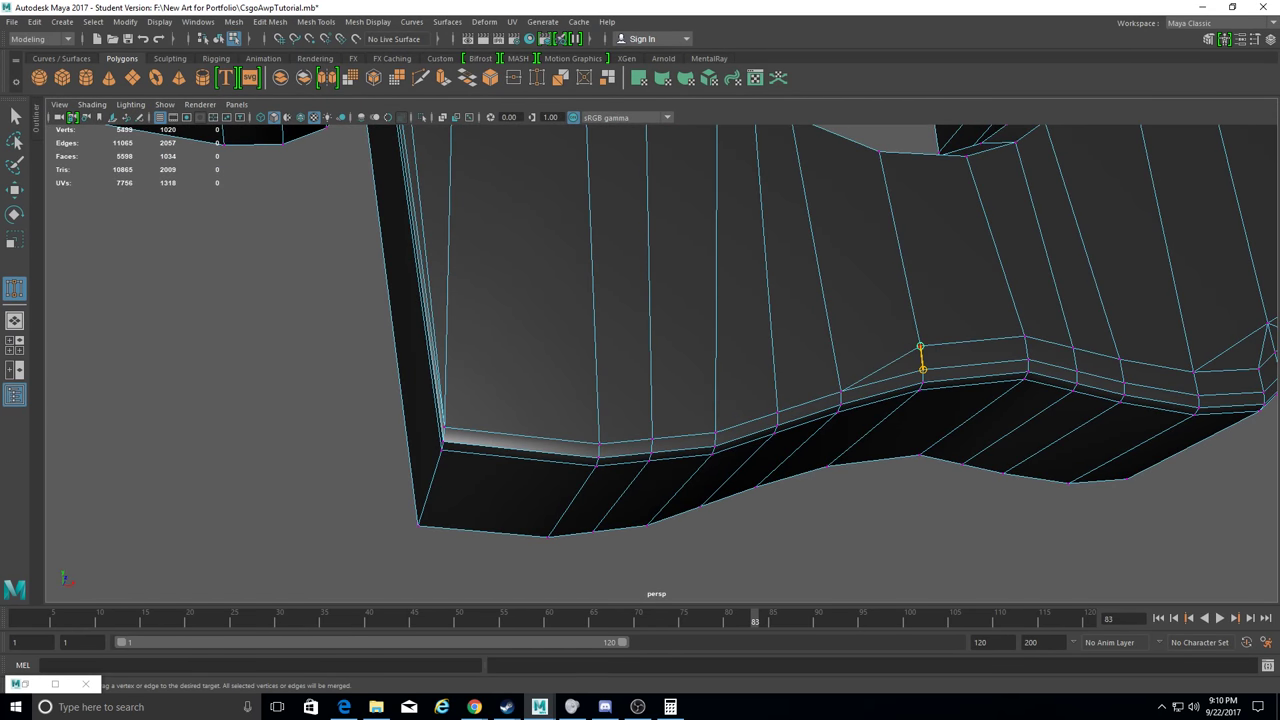
left_click_drag(1119, 360, 1124, 382)
left_click_drag(1124, 382, 700, 400, "alt")
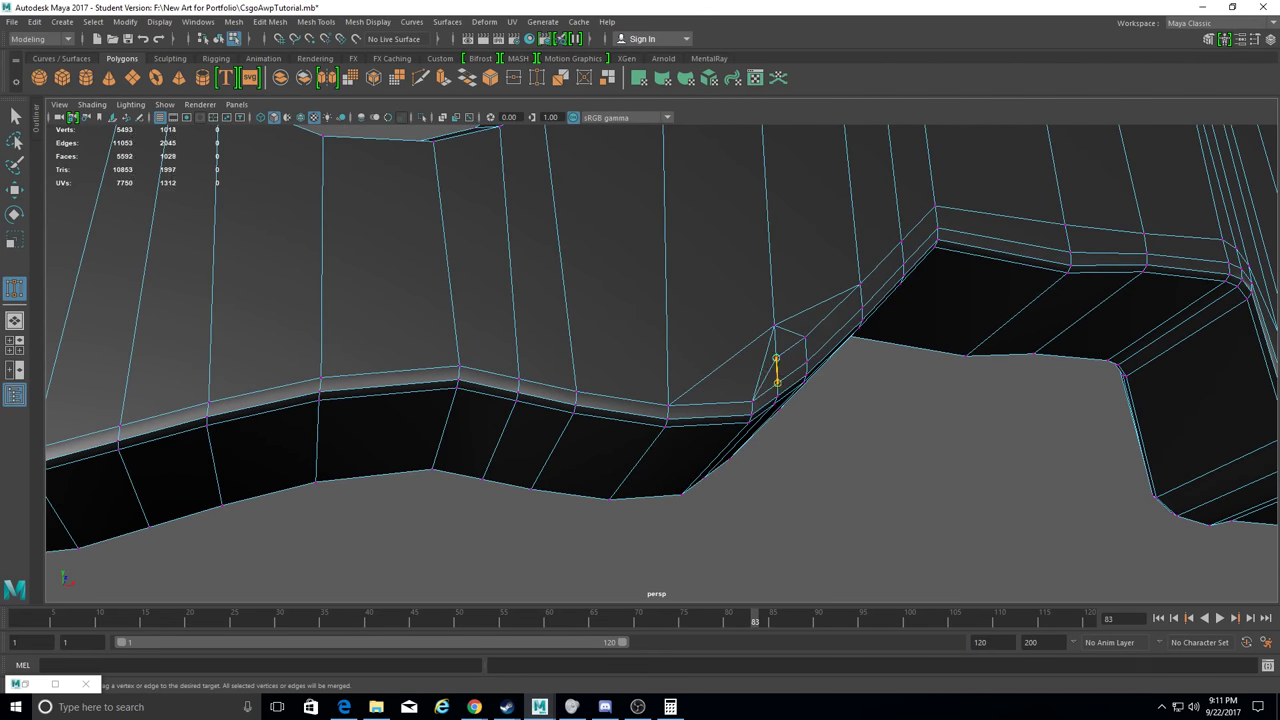
Weld the remaining vertices along the lower rim, slope, step corner and bevel.
left_click_drag(776, 380, 776, 383)
left_click_drag(776, 383, 699, 369, "alt")
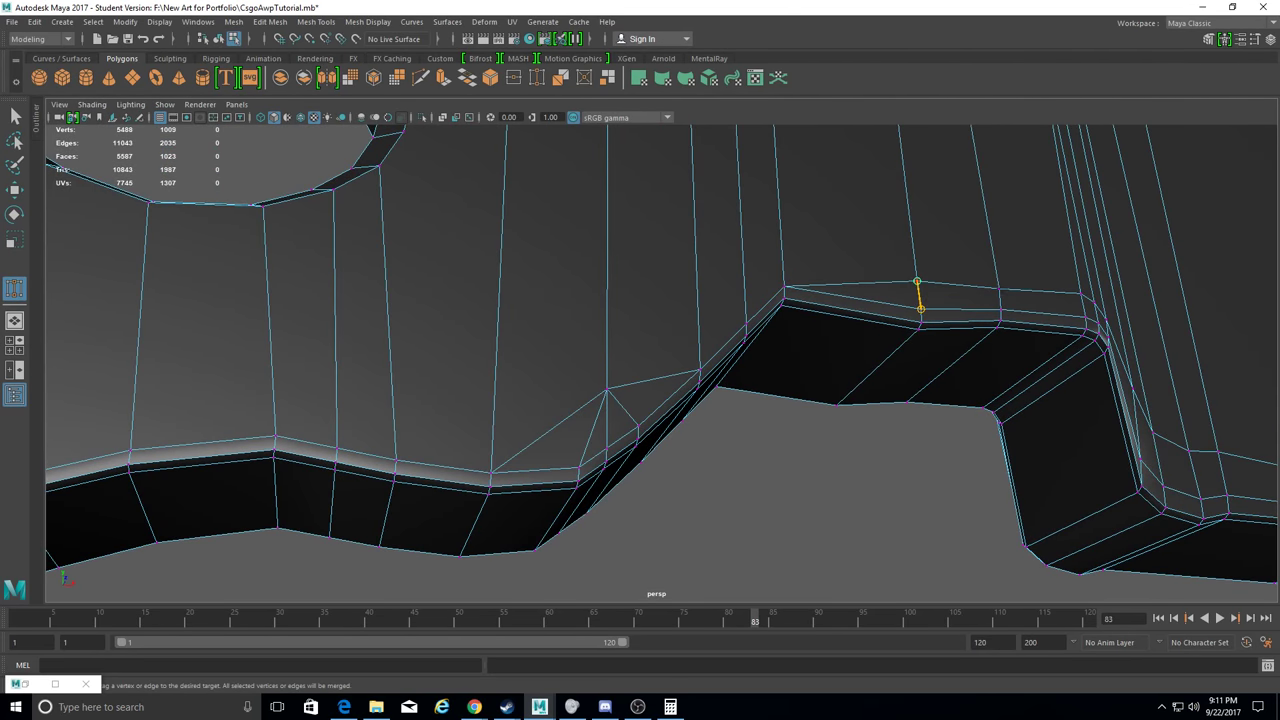
left_click_drag(1098, 322, 1098, 324)
mouse_move(1098, 324)
left_mouse_down("alt")
mouse_move(457, 266)
mouse_move(599, 321)
left_mouse_up("alt")
left_click_drag(599, 321, 612, 364)
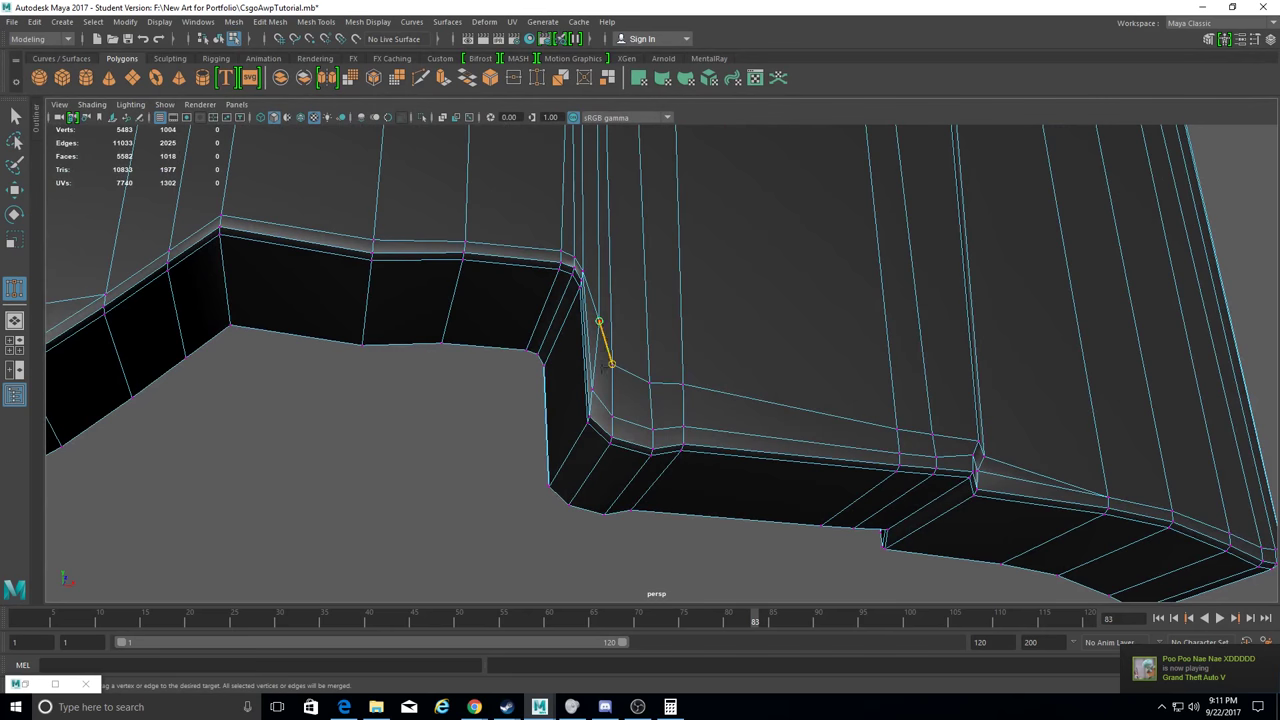
left_click_drag(683, 426, 683, 428)
left_click_drag(683, 428, 600, 400, "alt")
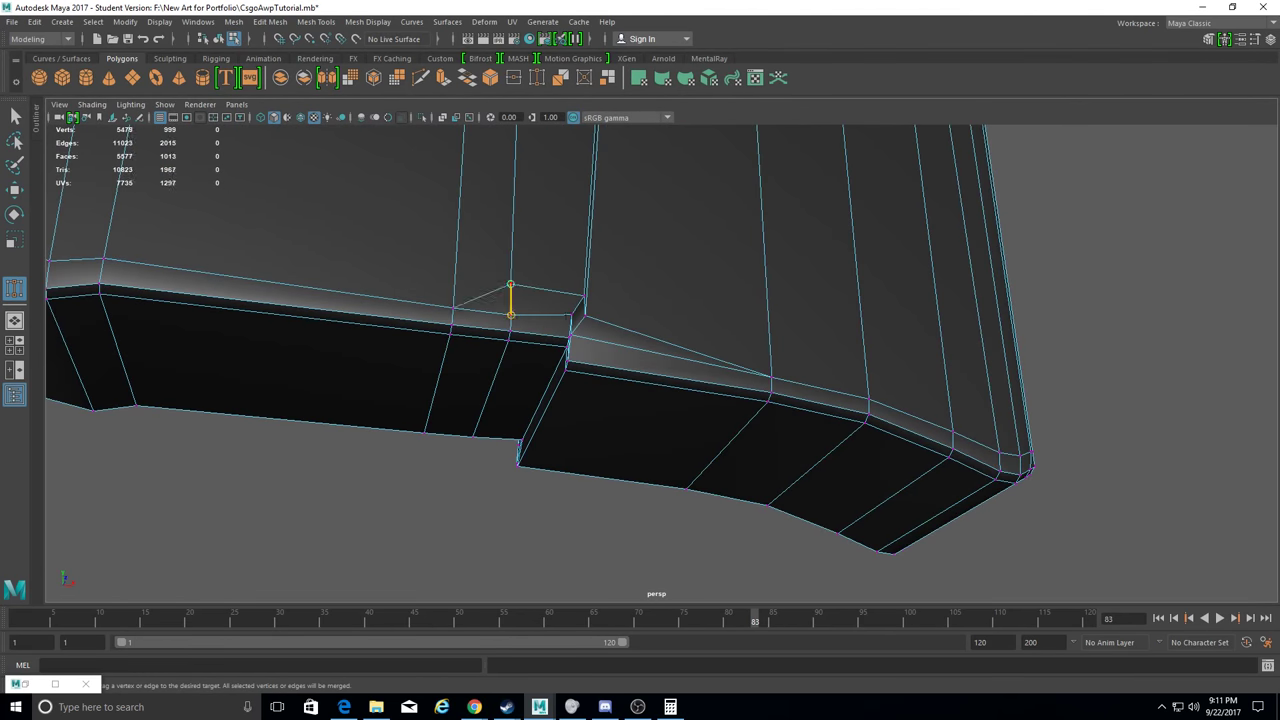
mouse_move(585, 316)
left_mouse_down()
mouse_move(568, 340)
mouse_move(597, 494)
mouse_move(756, 473)
mouse_move(894, 517)
mouse_move(300, 360)
mouse_move(531, 280)
mouse_move(409, 334)
left_mouse_up()
Weld the vertices on the band above the round hole, including its lower edge.
key("w")
scroll(559, 428, "down", 5)
scroll(256, 339, "up", 3)
key("y")
scroll(409, 334, "up", 3)
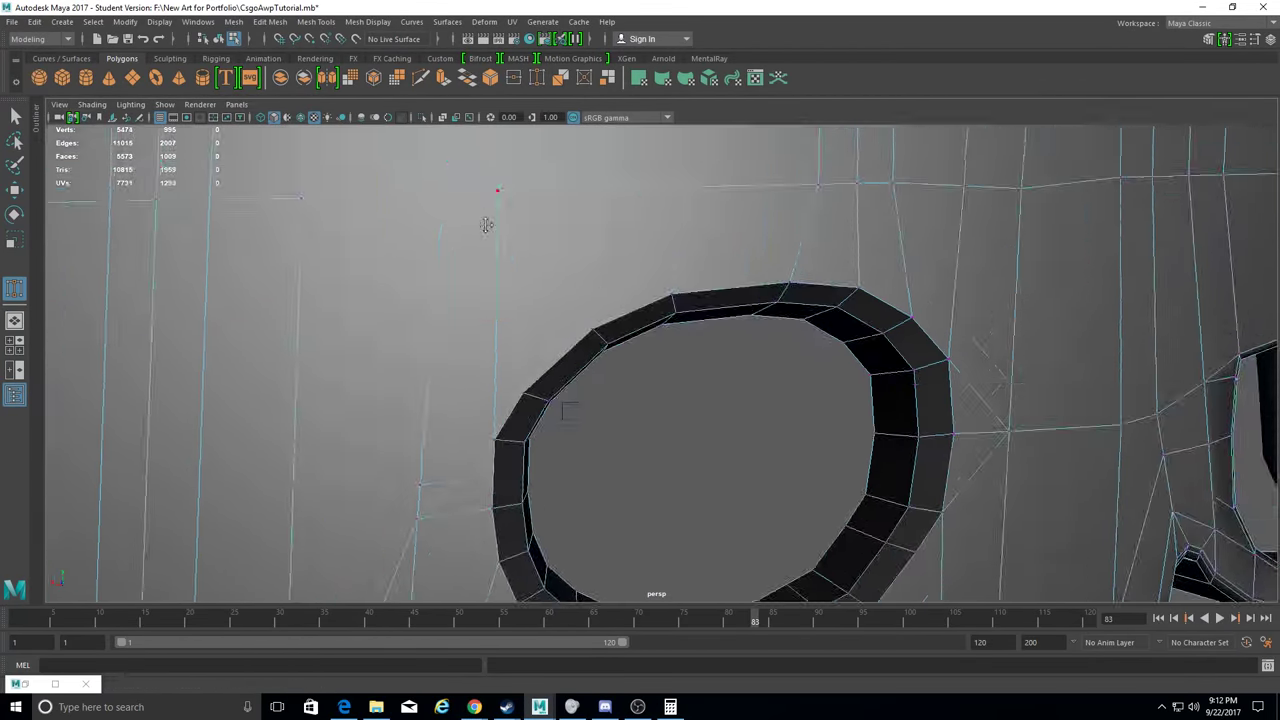
scroll(491, 194, "down", 3)
left_click_drag(480, 388, 428, 394)
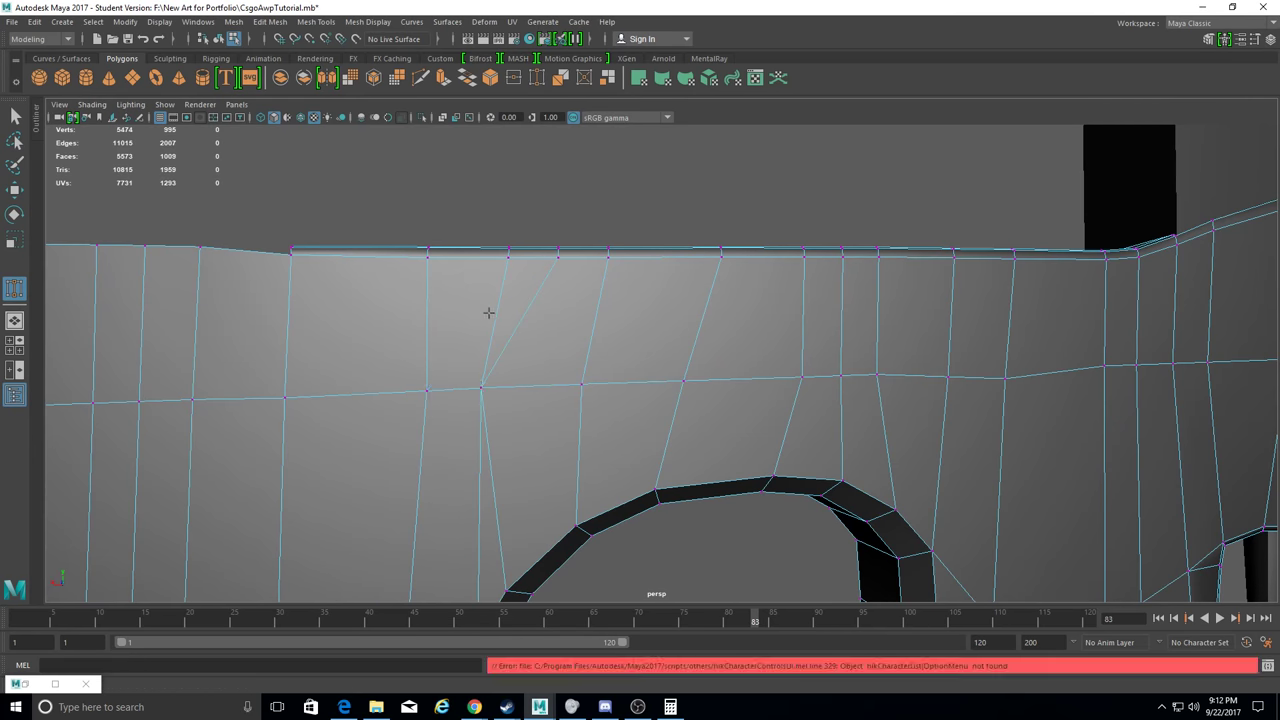
left_click_drag(499, 259, 508, 258)
mouse_move(508, 258)
left_mouse_down("alt")
mouse_move(474, 354)
mouse_move(500, 320)
mouse_move(455, 331)
left_mouse_up("alt")
left_click_drag(630, 321, 630, 321)
mouse_move(630, 321)
left_mouse_down("alt")
mouse_move(329, 451)
mouse_move(920, 437)
mouse_move(607, 307)
left_mouse_up("alt")
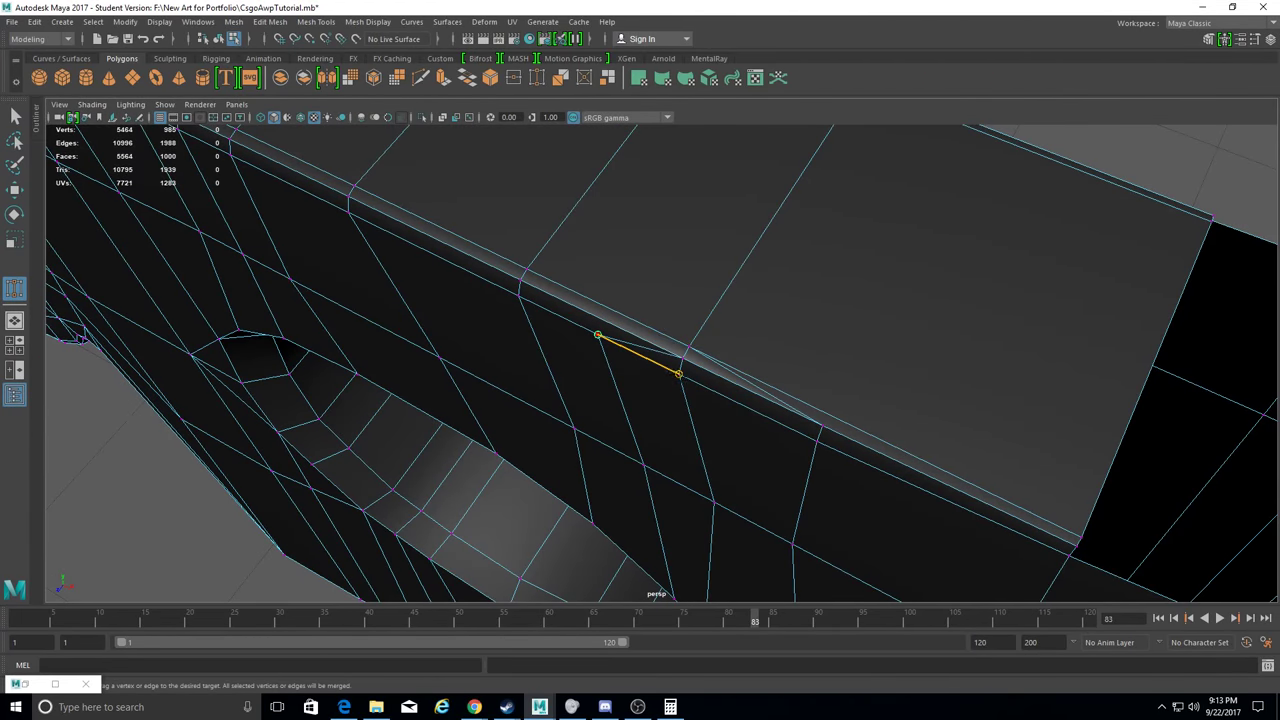
mouse_move(679, 483)
left_mouse_down("alt")
mouse_move(450, 300)
mouse_move(400, 243)
mouse_move(514, 243)
mouse_move(364, 325)
mouse_move(586, 314)
mouse_move(548, 387)
left_mouse_up("alt")
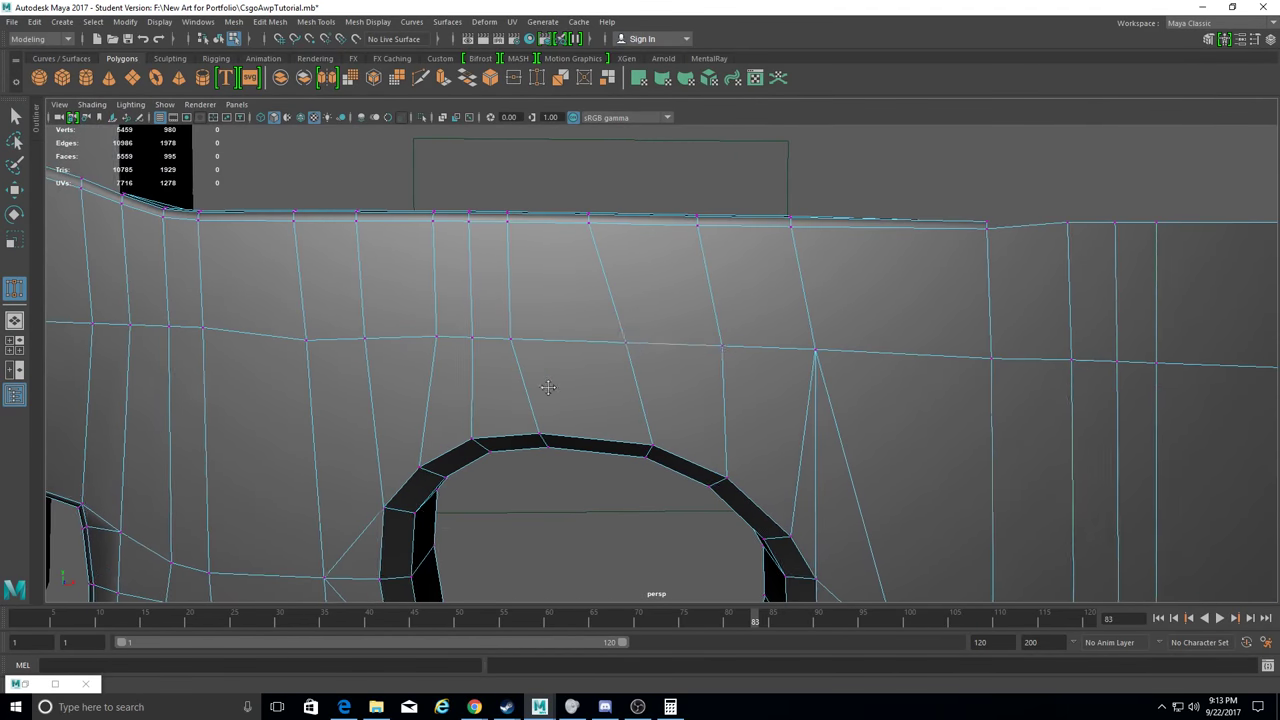
Weld the stray vertices along the top band and arch edge.
left_click_drag(660, 245, 660, 245)
left_click_drag(660, 245, 530, 270, "alt")
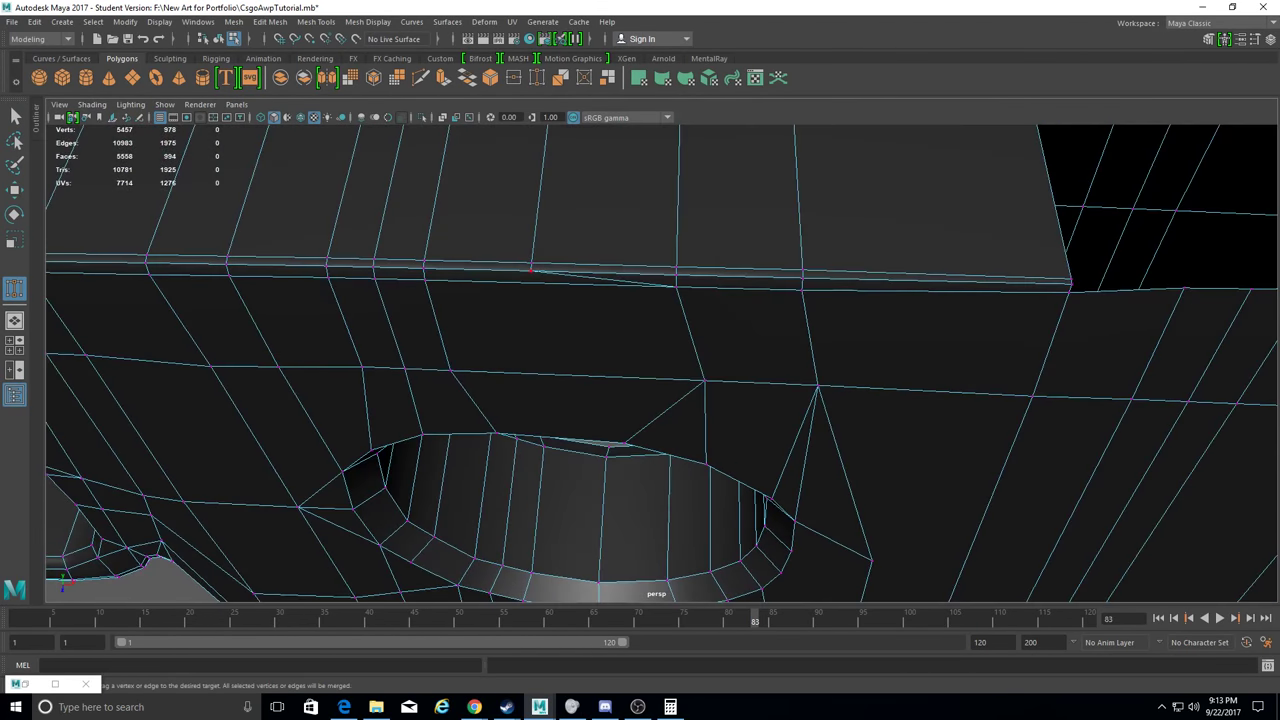
left_click_drag(676, 267, 676, 267)
left_click_drag(676, 267, 600, 330, "alt")
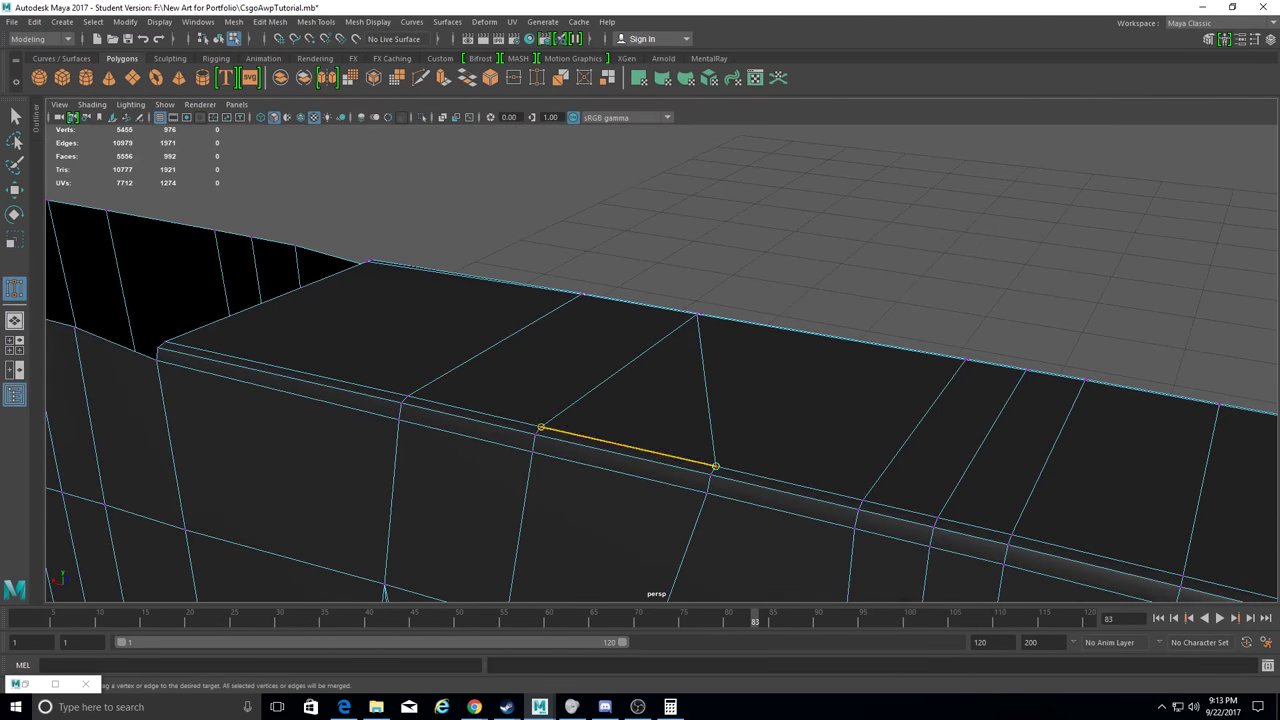
mouse_move(710, 474)
left_mouse_down()
mouse_move(674, 334)
mouse_move(757, 380)
left_mouse_up()
left_click_drag(712, 327, 812, 328)
mouse_move(812, 328)
left_mouse_down("alt")
mouse_move(703, 317)
mouse_move(660, 270)
left_mouse_up("alt")
left_click_drag(655, 259, 576, 253)
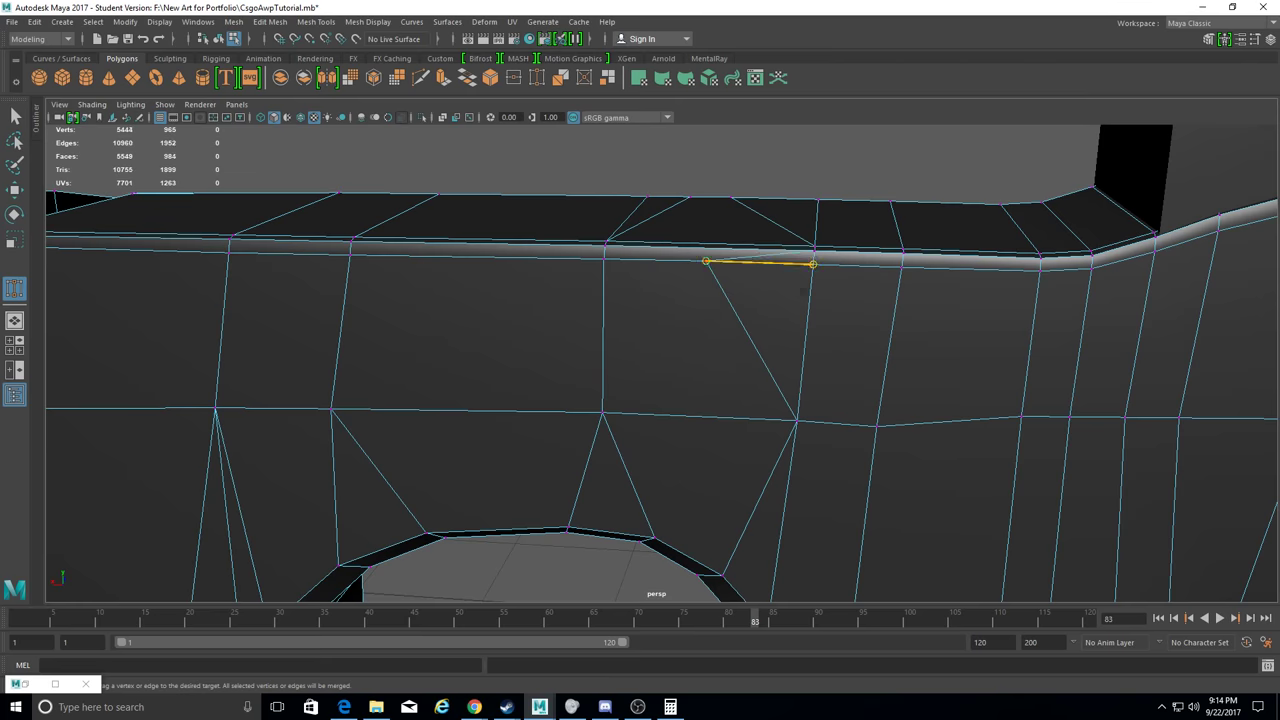
left_click_drag(706, 262, 706, 262)
left_click_drag(706, 262, 934, 329, "alt")
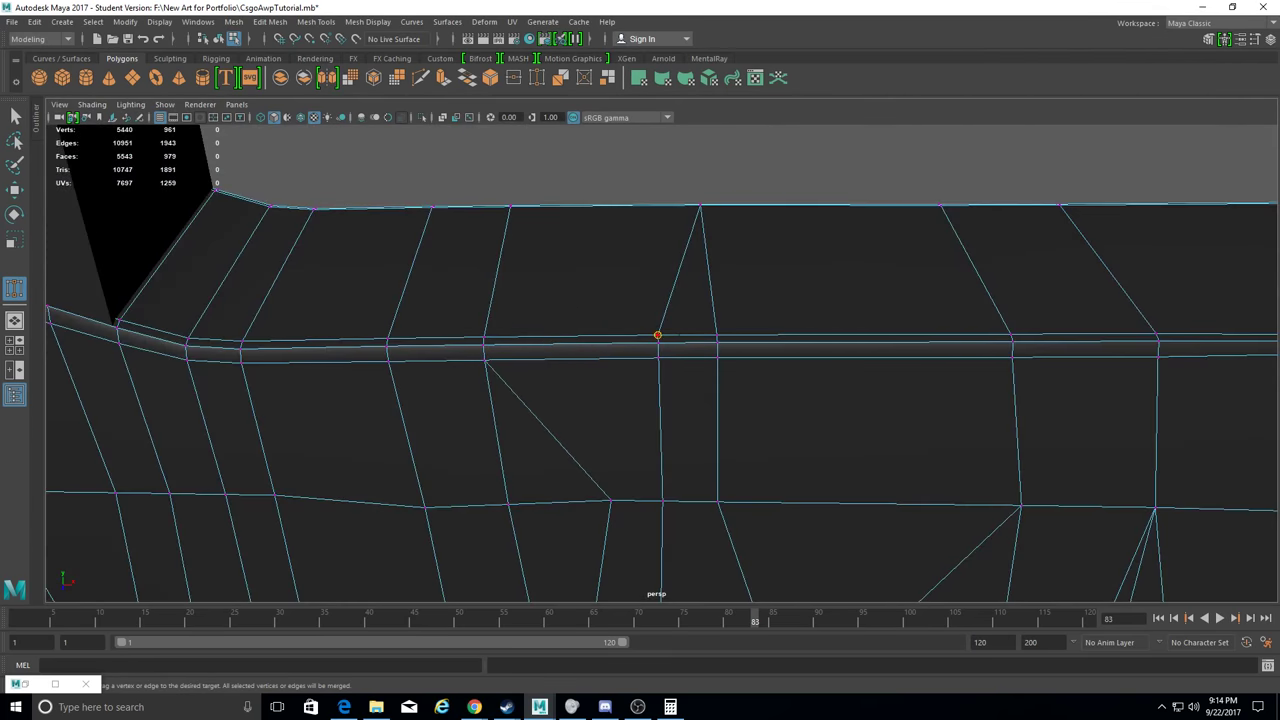
left_click_drag(717, 343, 717, 343)
left_click_drag(717, 343, 626, 274, "alt")
Weld the last stray vertices near the round hole and by the notch.
mouse_move(472, 206)
left_mouse_down()
mouse_move(563, 206)
mouse_move(689, 363)
mouse_move(683, 306)
mouse_move(680, 360)
mouse_move(614, 329)
mouse_move(617, 400)
left_mouse_up()
mouse_move(617, 400)
left_mouse_down("alt")
mouse_move(634, 357)
mouse_move(640, 390)
left_mouse_up("alt")
left_click_drag(576, 287, 634, 287)
left_click_drag(634, 287, 528, 237, "alt")
mouse_move(528, 237)
left_mouse_down()
mouse_move(617, 248)
mouse_move(700, 303)
mouse_move(793, 317)
left_mouse_up()
mouse_move(766, 473)
left_mouse_down()
mouse_move(601, 495)
mouse_move(609, 391)
mouse_move(509, 437)
mouse_move(491, 477)
mouse_move(554, 150)
mouse_move(518, 309)
left_mouse_up()
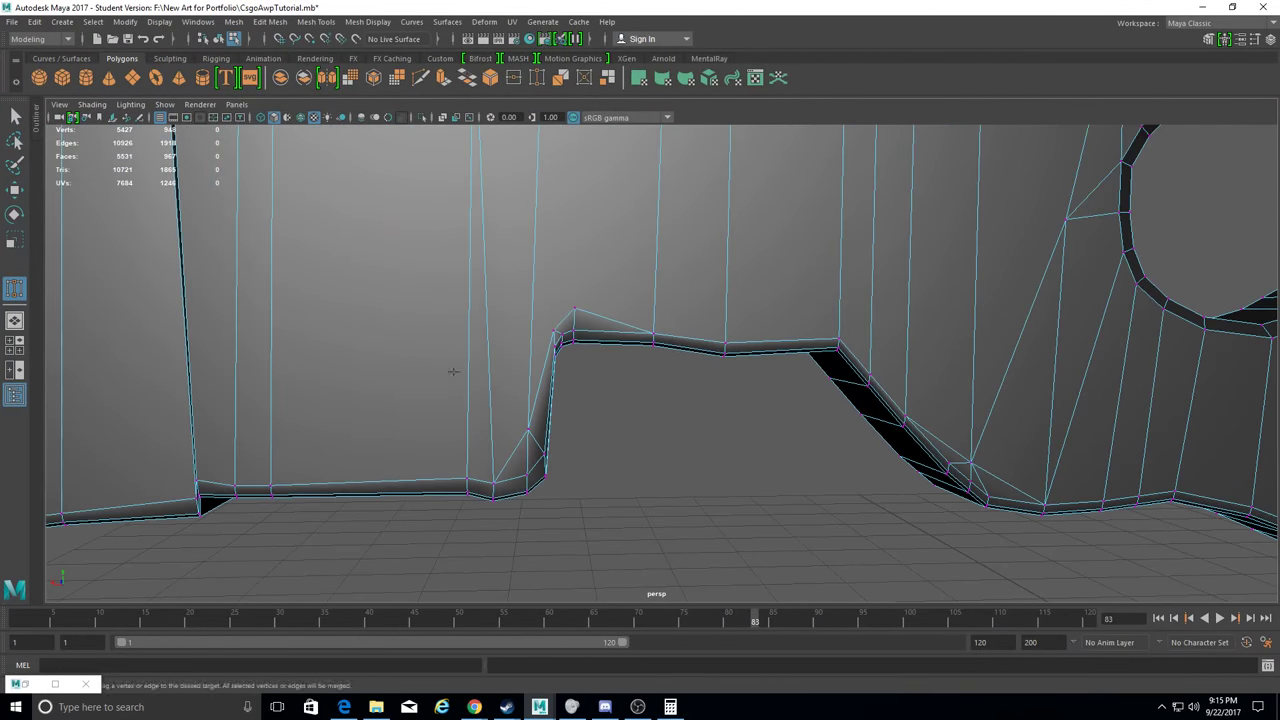
Switch to edge mode and select an extra edge beside the notch.
right_click(518, 309)
left_click(549, 398, "shift")
mouse_move(549, 398)
left_mouse_down("alt")
mouse_move(530, 380)
mouse_move(480, 400)
left_mouse_up("alt")
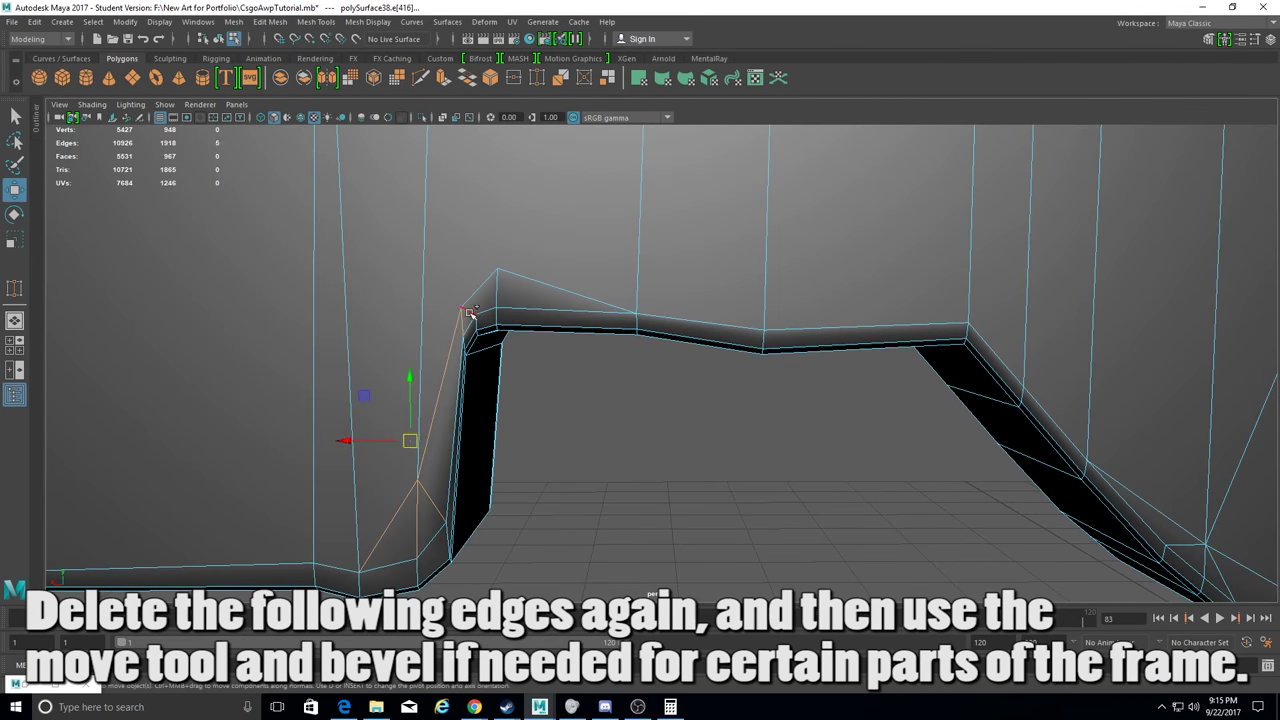
Delete the extra edges beside the notch, including the remaining one via Delete Edge/Vertex.
key("Delete")
mouse_move(528, 288)
left_mouse_down("alt")
mouse_move(354, 317)
mouse_move(423, 437)
mouse_move(589, 357)
left_mouse_up("alt")
middle_click_drag(589, 357, 565, 376, "alt")
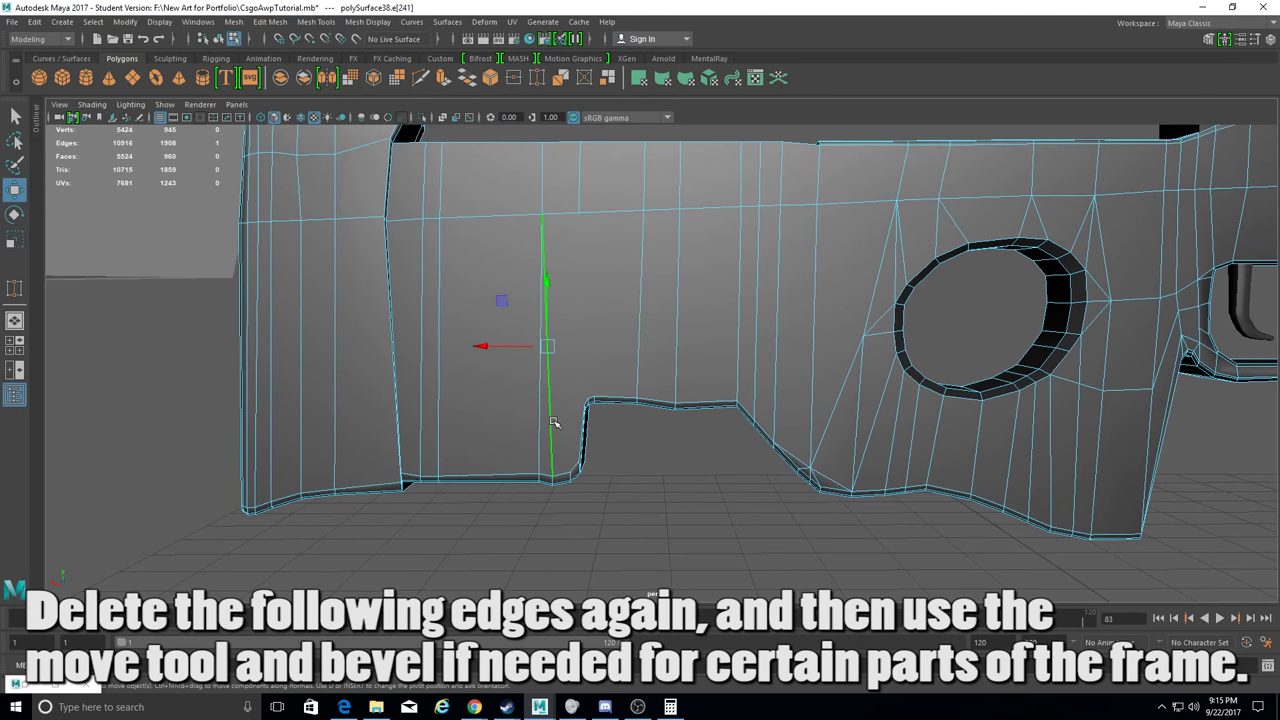
left_click(268, 22)
left_click(295, 175)
scroll(580, 370, "up", 3)
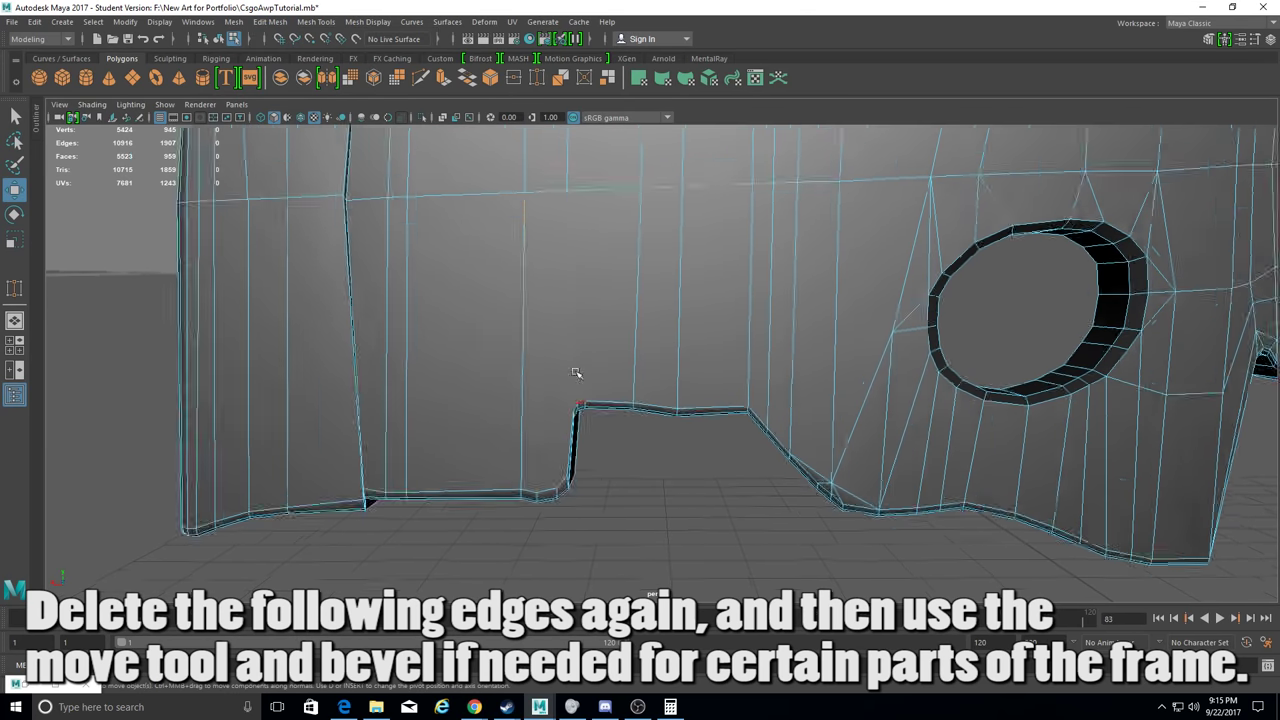
left_click(316, 22)
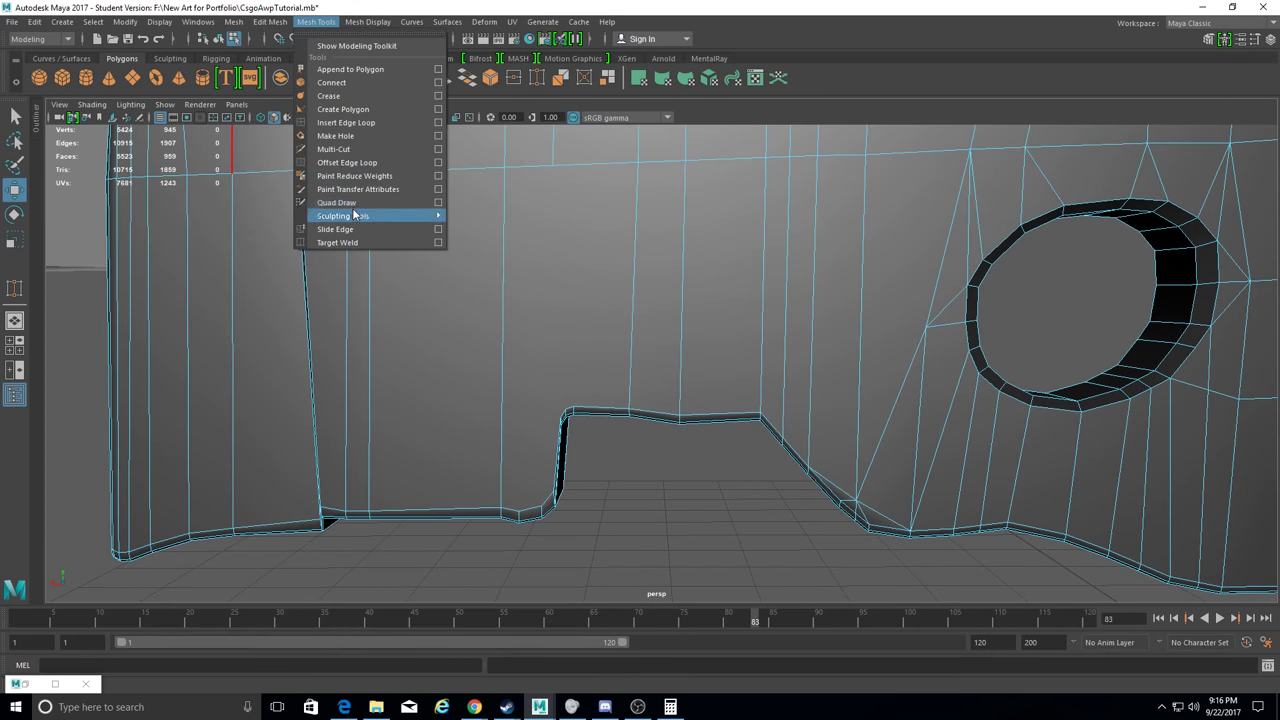
scroll(520, 510, "up", 3)
left_click_drag(520, 510, 490, 330, "alt")
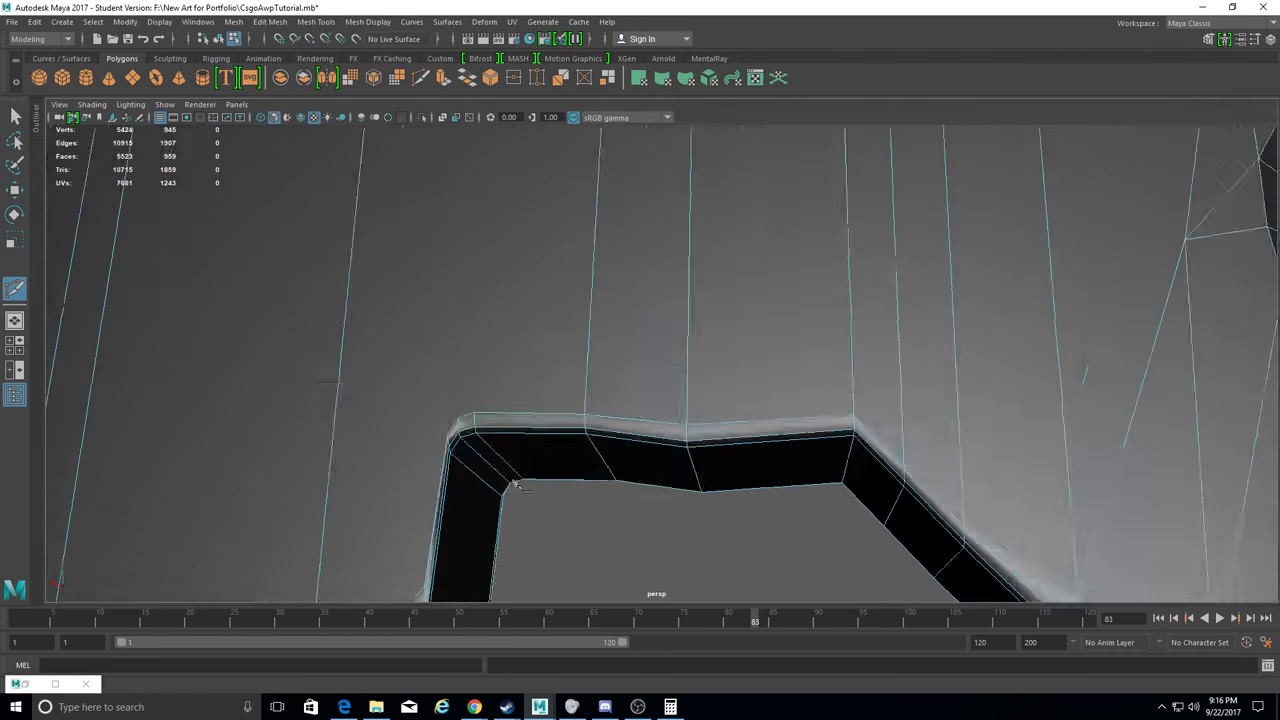
With the Move tool in vertex mode, pick vertices on the stock's side and rim.
key("w")
right_click_drag(488, 308, 405, 295)
left_click(510, 295)
mouse_move(558, 374)
left_mouse_down("alt")
mouse_move(240, 409)
mouse_move(846, 297)
mouse_move(1080, 331)
mouse_move(892, 353)
mouse_move(910, 298)
mouse_move(878, 240)
mouse_move(580, 209)
left_mouse_up("alt")
left_click(910, 298)
left_click(428, 322, "shift")
mouse_move(428, 322)
left_mouse_down("alt")
mouse_move(926, 283)
mouse_move(1080, 200)
mouse_move(640, 287)
left_mouse_up("alt")
mouse_move(776, 337)
left_mouse_down("alt")
mouse_move(683, 394)
mouse_move(943, 180)
mouse_move(871, 408)
mouse_move(914, 408)
mouse_move(946, 446)
mouse_move(943, 429)
mouse_move(920, 434)
mouse_move(957, 481)
left_mouse_up("alt")
Shift-select more vertices along the stock's bottom edge.
left_click(871, 408)
mouse_move(960, 533)
left_mouse_down("alt")
mouse_move(880, 397)
mouse_move(730, 225)
left_mouse_up("alt")
left_click(607, 236, "shift")
left_click_drag(607, 236, 535, 233, "alt")
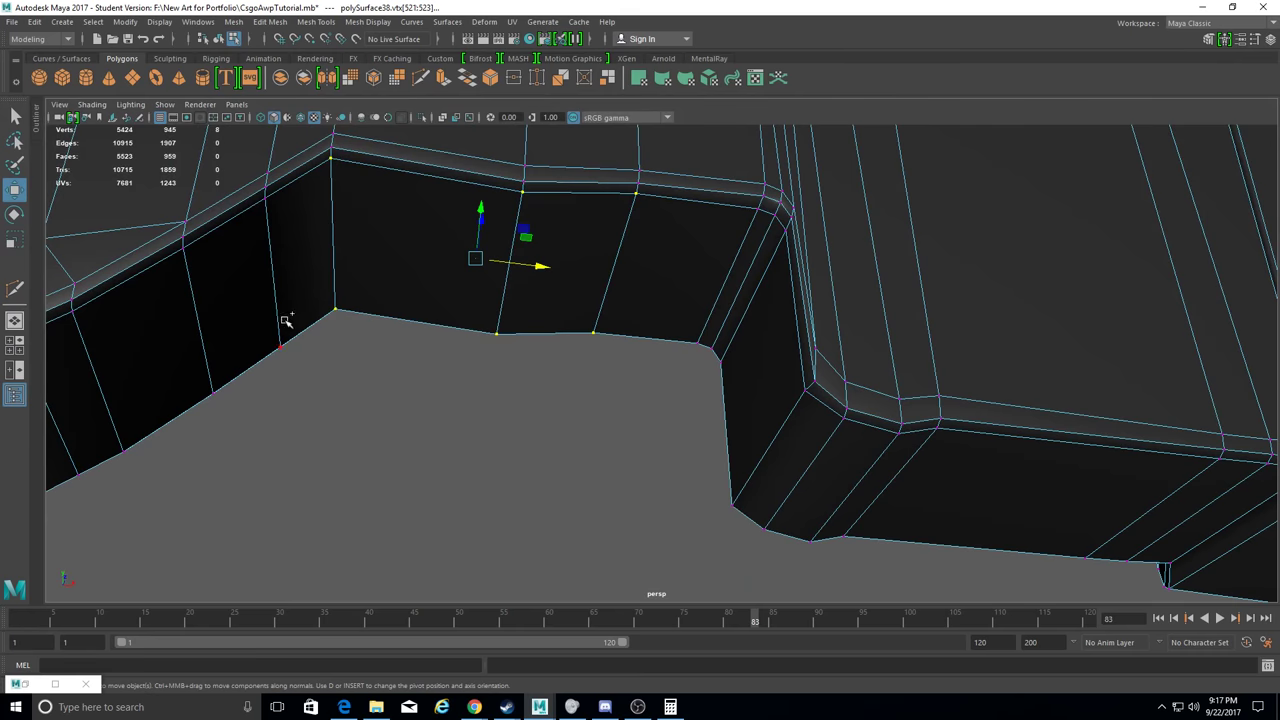
left_click_drag(188, 310, 421, 222, "alt")
mouse_move(470, 313)
left_mouse_down("alt")
mouse_move(283, 429)
mouse_move(489, 474)
mouse_move(106, 303)
left_mouse_up("alt")
mouse_move(330, 373)
left_mouse_down("alt")
mouse_move(617, 391)
mouse_move(289, 457)
mouse_move(609, 351)
mouse_move(980, 398)
mouse_move(414, 429)
mouse_move(349, 403)
left_mouse_up("alt")
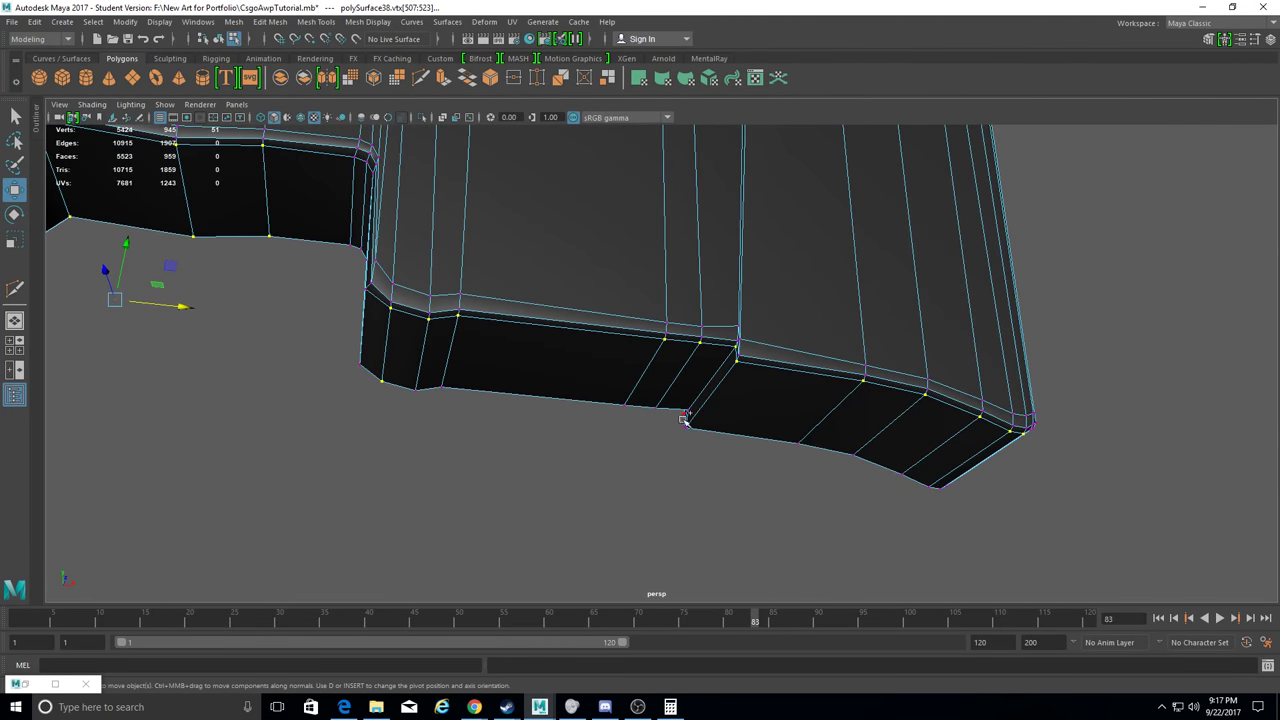
mouse_move(943, 482)
left_mouse_down("alt")
mouse_move(423, 443)
mouse_move(357, 202)
mouse_move(620, 297)
mouse_move(890, 422)
mouse_move(780, 437)
mouse_move(471, 349)
mouse_move(565, 283)
left_mouse_up("alt")
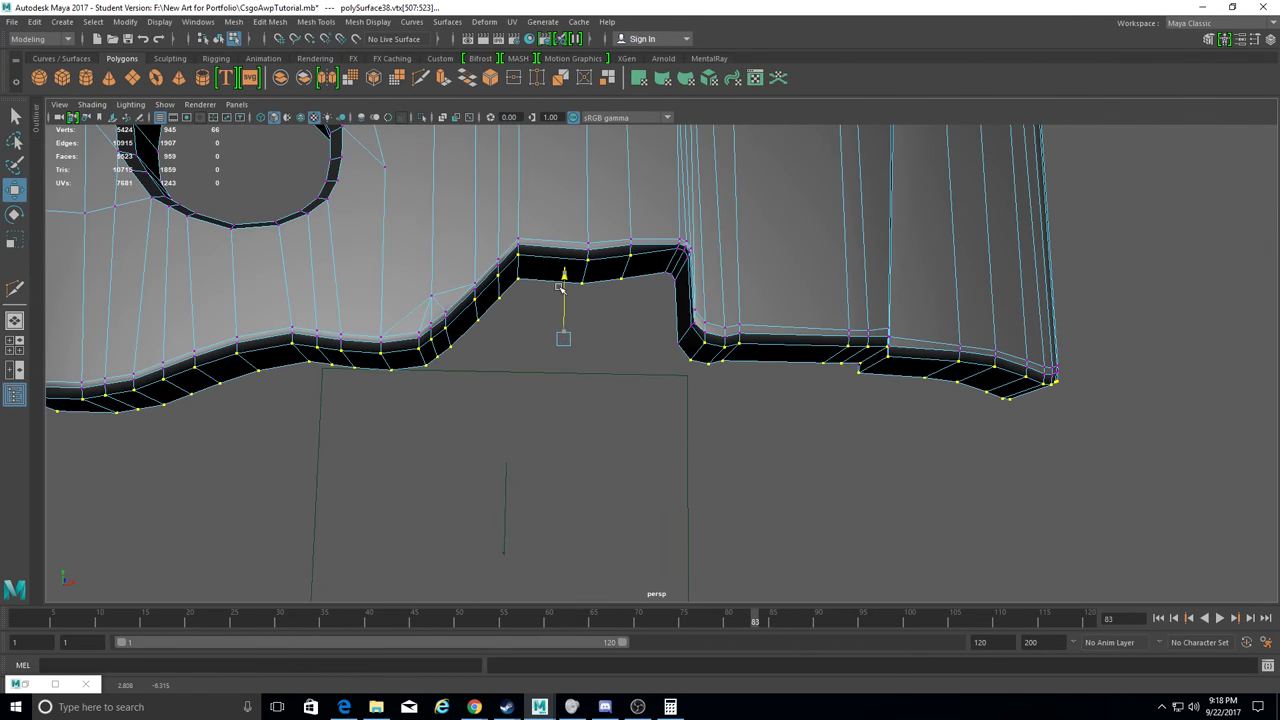
Activate Target Weld and merge the first stray vertex on the stock bottom into its neighbour.
scroll(560, 288, "down", 3)
scroll(320, 170, "down", 5)
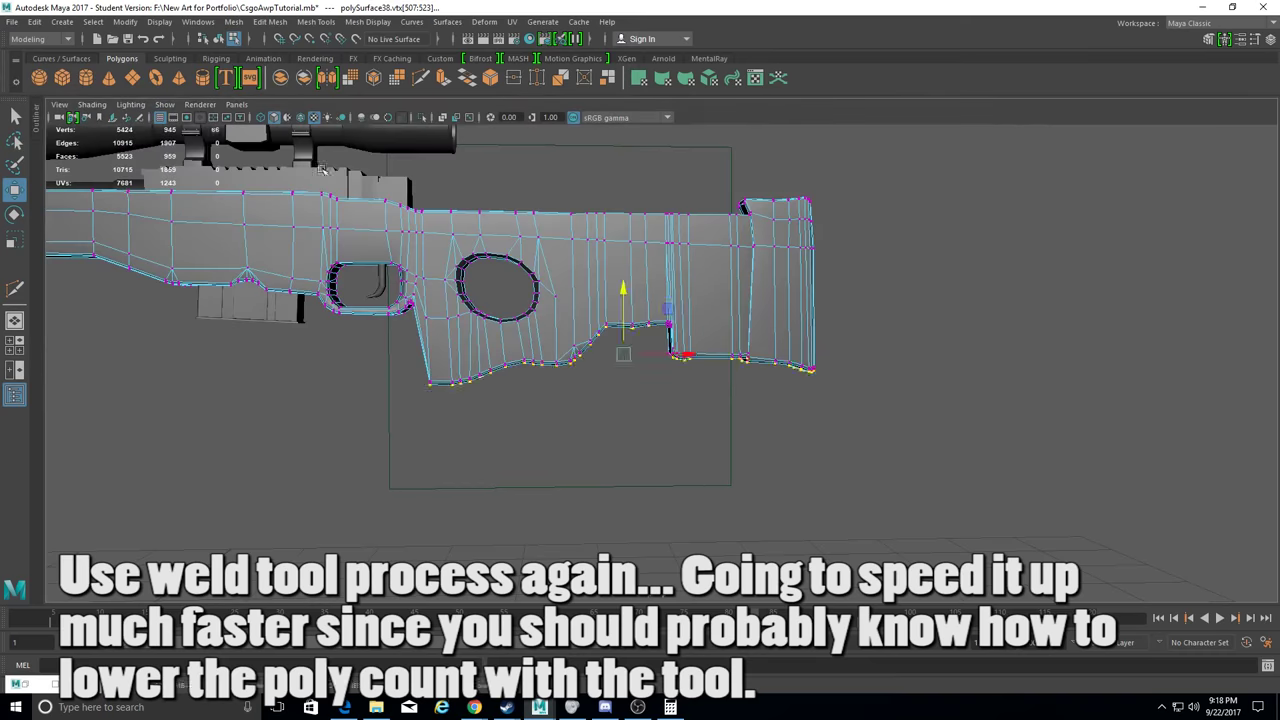
left_click_drag(322, 170, 560, 330, "alt")
scroll(560, 330, "up", 5)
middle_click_drag(560, 330, 578, 371, "alt")
scroll(578, 371, "down", 5)
mouse_move(651, 357)
left_mouse_down("alt")
mouse_move(634, 386)
mouse_move(603, 261)
left_mouse_up("alt")
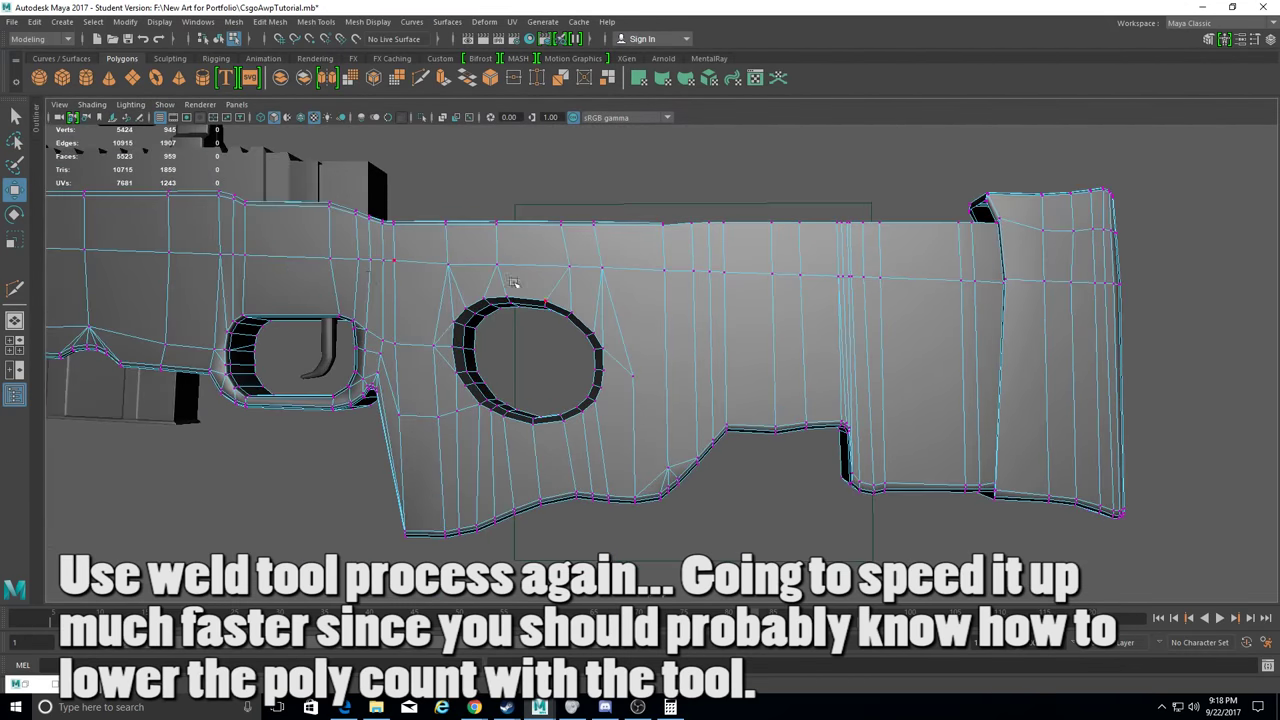
left_click(333, 149)
scroll(640, 330, "up", 5)
left_click(557, 271)
left_click_drag(557, 271, 765, 274)
left_click_drag(765, 274, 700, 330, "alt")
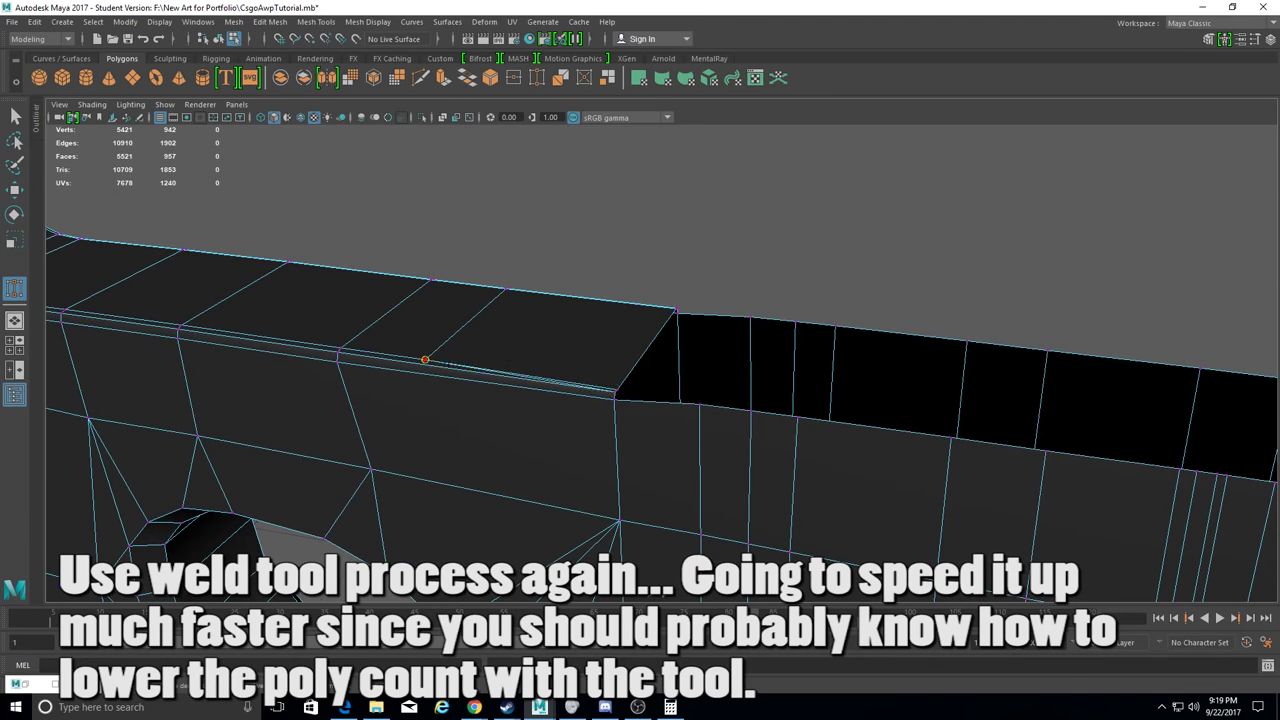
left_click_drag(616, 427, 580, 427, "alt")
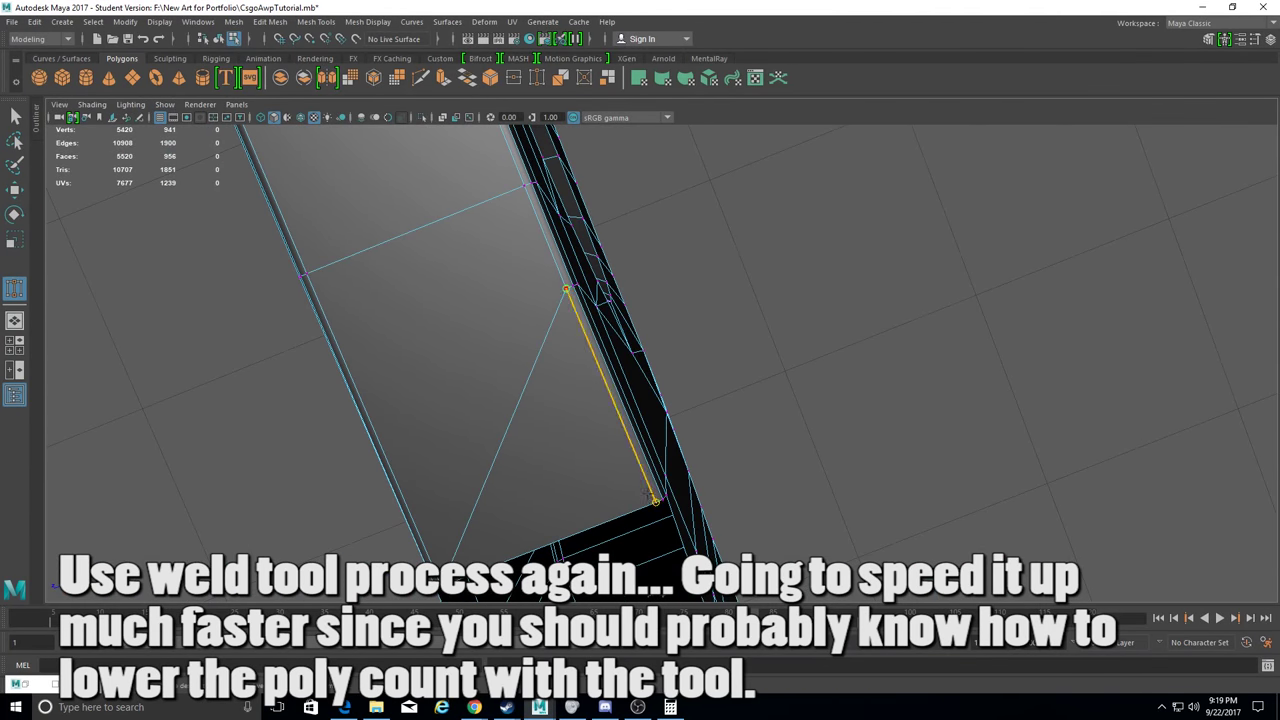
Weld more stray vertices along the stock's bottom into adjacent ones.
left_click_drag(565, 289, 655, 500)
left_click_drag(573, 287, 596, 305)
left_click_drag(665, 495, 665, 495)
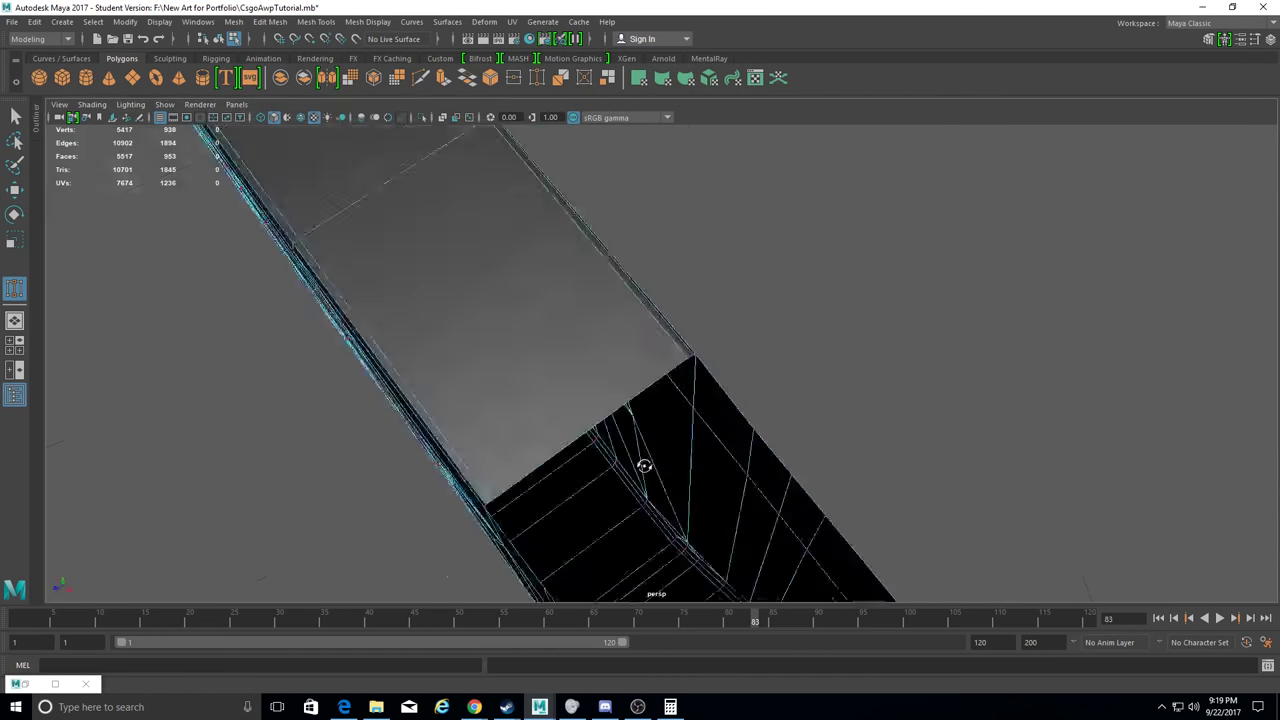
left_click_drag(640, 420, 600, 380, "alt")
left_click_drag(551, 303, 720, 297)
mouse_move(720, 297)
left_mouse_down("alt")
mouse_move(660, 318)
mouse_move(703, 354)
mouse_move(694, 294)
mouse_move(726, 417)
mouse_move(723, 386)
mouse_move(500, 191)
left_mouse_up("alt")
mouse_move(807, 147)
left_mouse_down("alt")
mouse_move(629, 329)
mouse_move(703, 451)
mouse_move(712, 433)
mouse_move(680, 400)
mouse_move(640, 440)
left_mouse_up("alt")
Weld the vertices below and beside the round hole, then delete two selected edges.
left_click_drag(629, 492, 629, 416)
scroll(469, 434, "up", 5)
scroll(469, 434, "up", 3)
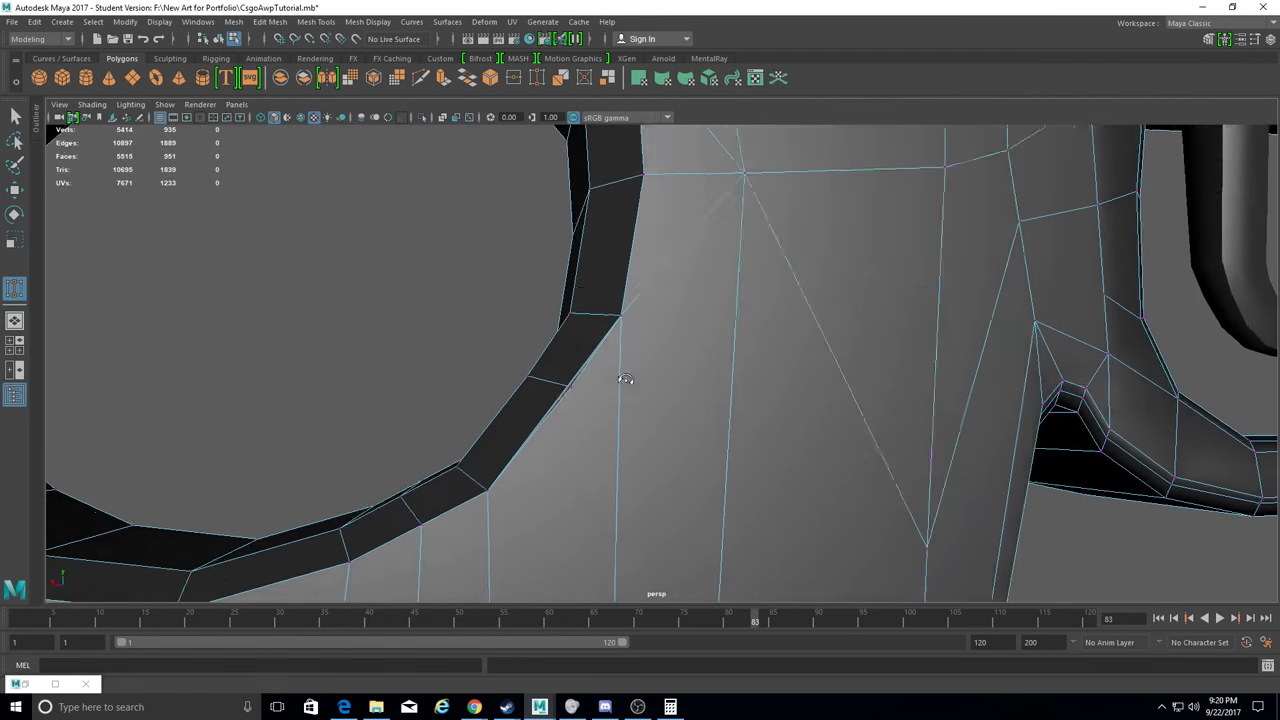
right_click_drag(515, 308, 516, 396)
key("Delete")
scroll(371, 314, "down", 3)
Select the first stray edges fanning out from the stock's round hole.
mouse_move(371, 314)
left_mouse_down("alt")
mouse_move(629, 357)
mouse_move(594, 265)
mouse_move(630, 435)
mouse_move(528, 428)
mouse_move(723, 357)
mouse_move(633, 343)
mouse_move(649, 254)
mouse_move(563, 409)
left_mouse_up("alt")
left_click(629, 357)
scroll(630, 435, "down", 3)
left_click(633, 343)
scroll(597, 255, "down", 2)
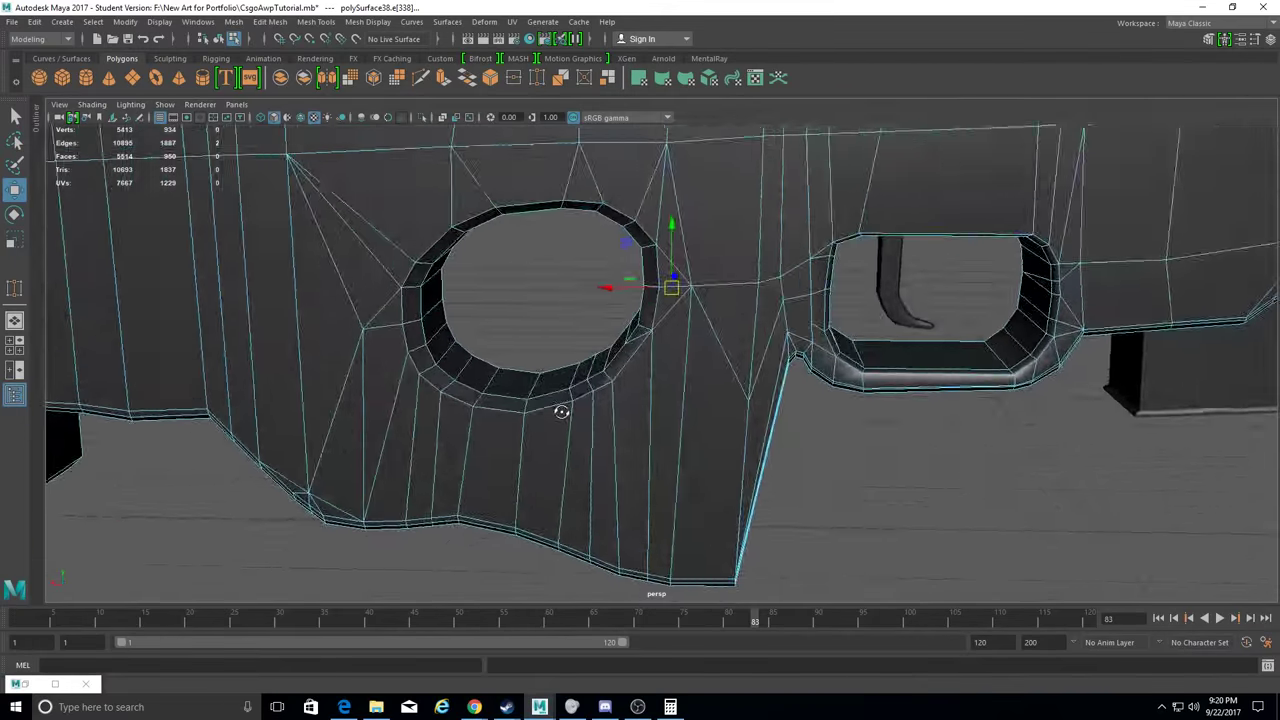
scroll(703, 413, "down", 5)
Add another stray edge to the selection and inspect the hole from both sides.
left_click_drag(703, 413, 1012, 428, "alt")
scroll(633, 497, "down", 3)
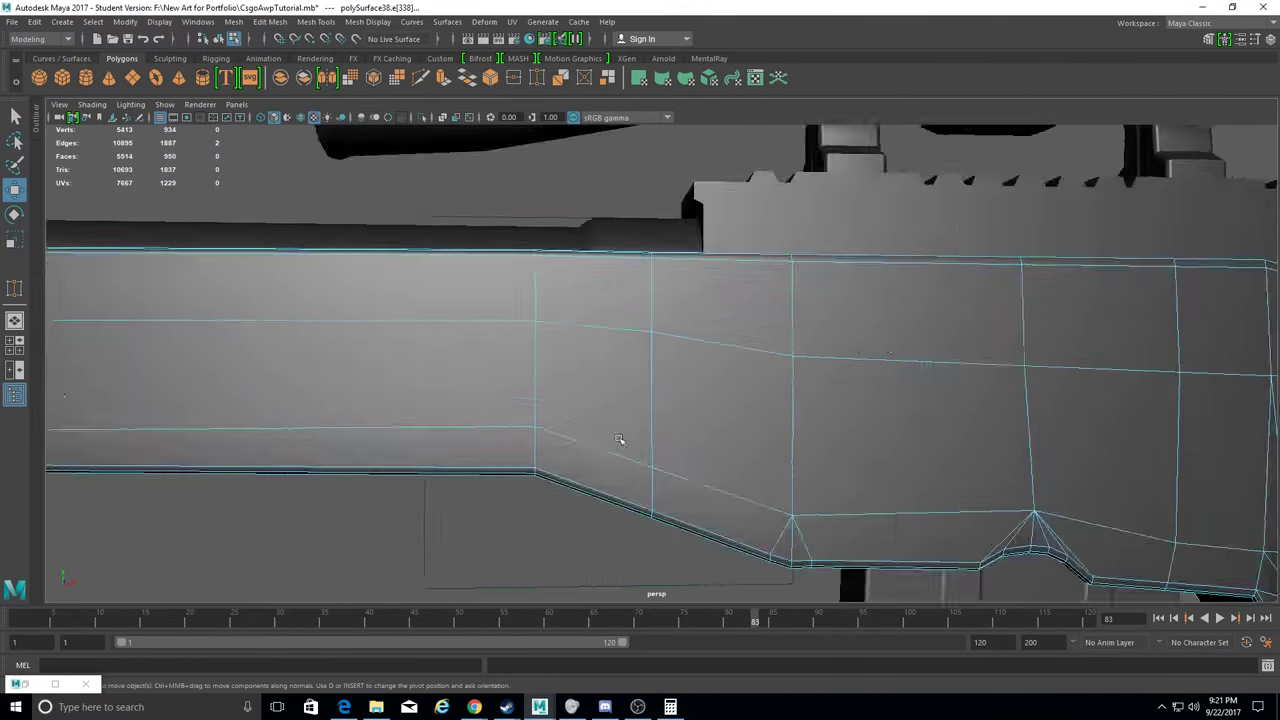
scroll(617, 443, "down", 3)
scroll(586, 354, "up", 5)
mouse_move(586, 354)
left_mouse_down("alt")
mouse_move(640, 300)
mouse_move(700, 380)
left_mouse_up("alt")
left_click(779, 407)
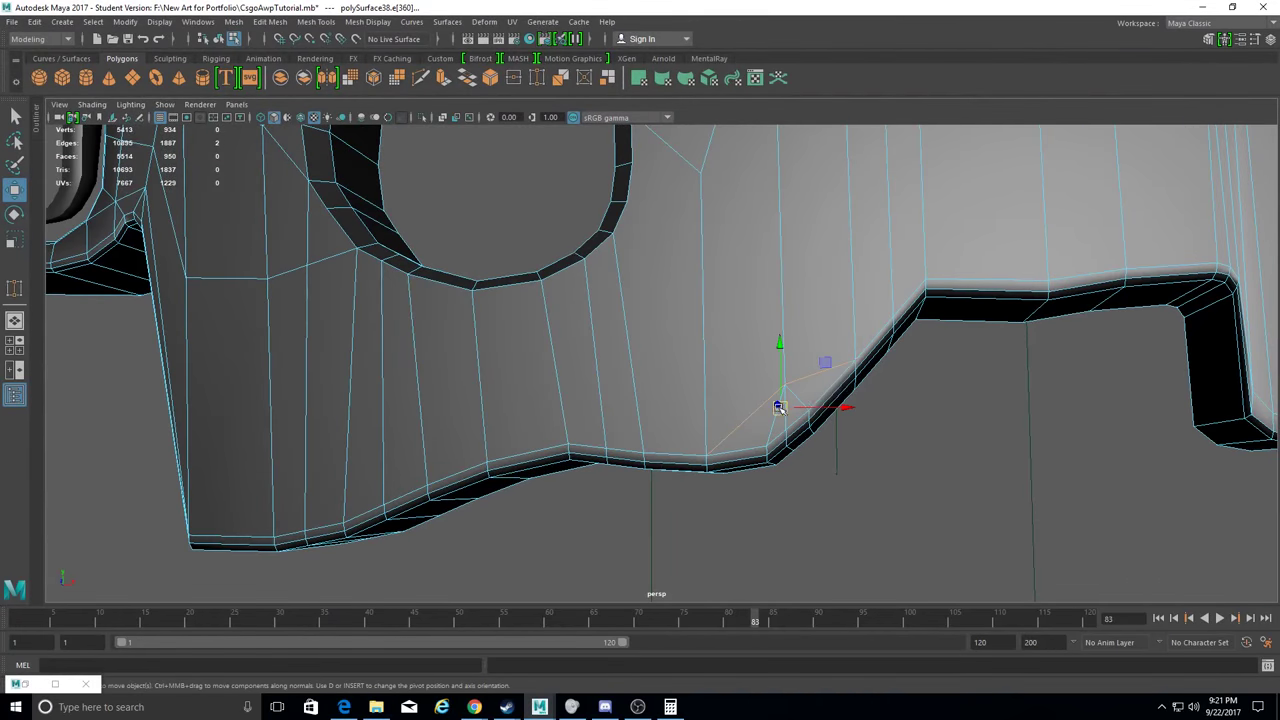
mouse_move(866, 378)
left_mouse_down("alt")
mouse_move(829, 423)
mouse_move(634, 277)
mouse_move(619, 444)
mouse_move(675, 320)
left_mouse_up("alt")
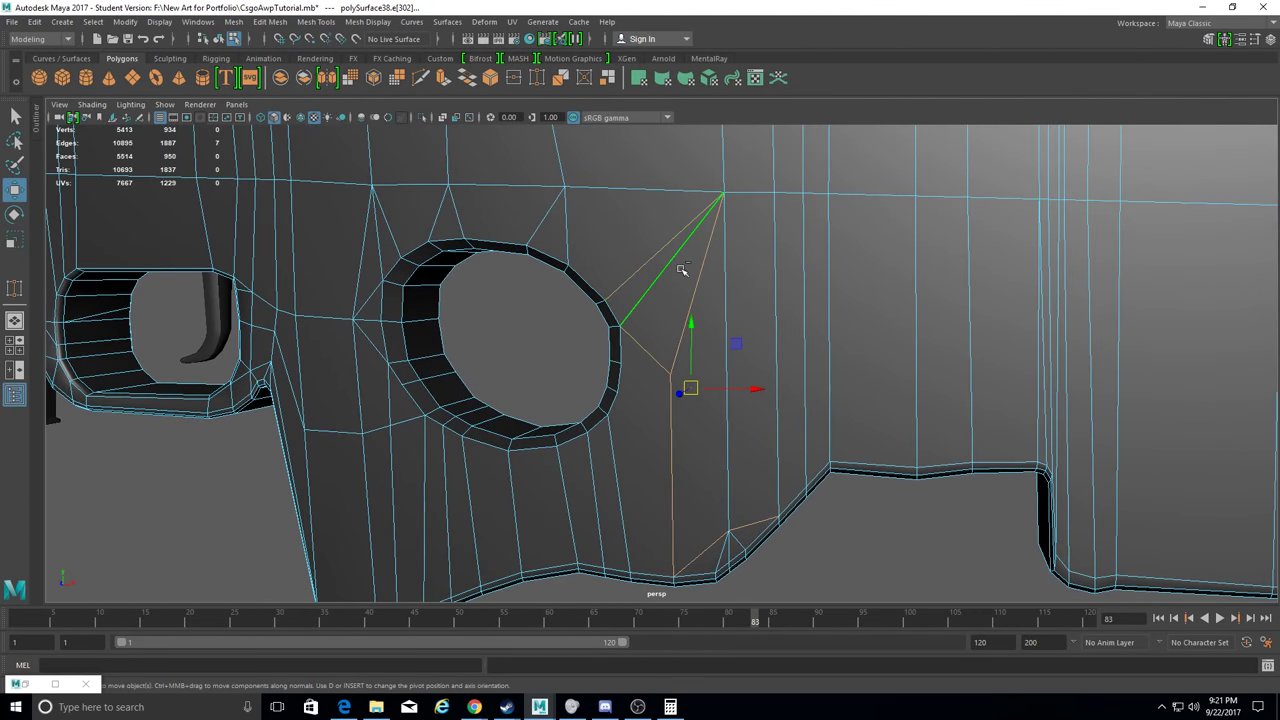
left_click_drag(665, 268, 684, 455, "alt")
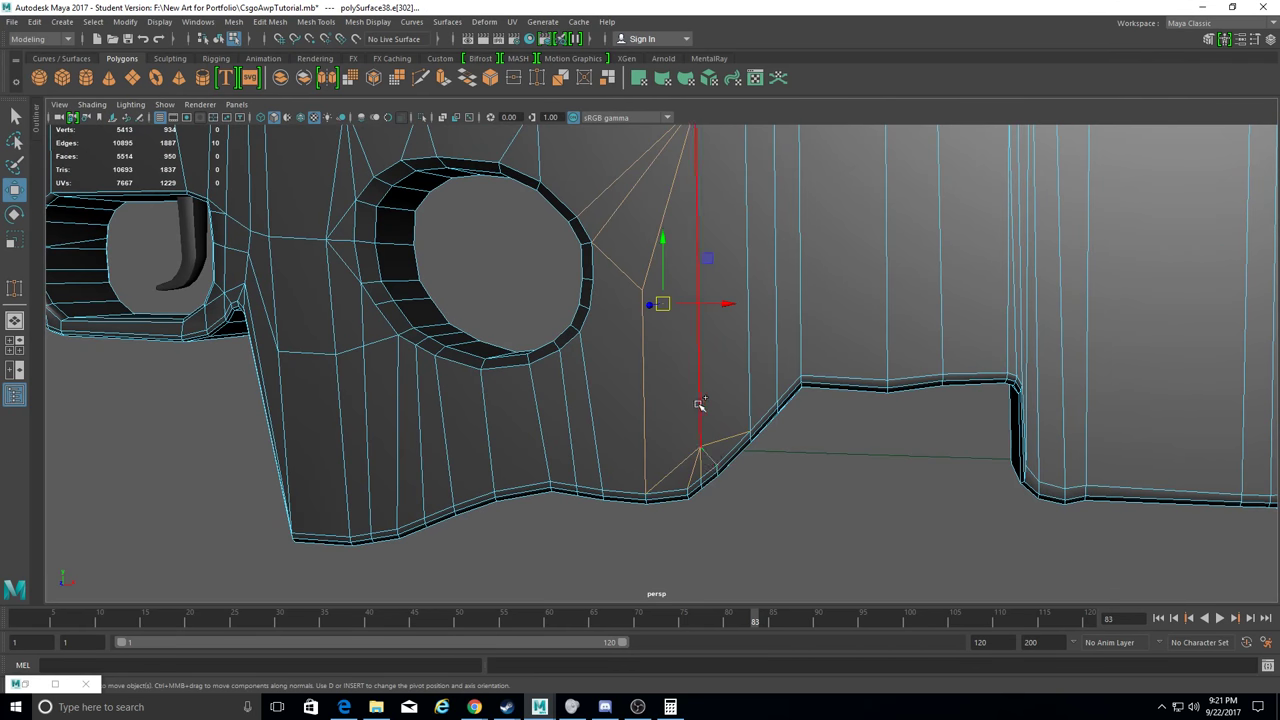
left_click_drag(697, 404, 666, 484, "alt")
left_click_drag(762, 421, 660, 473, "alt")
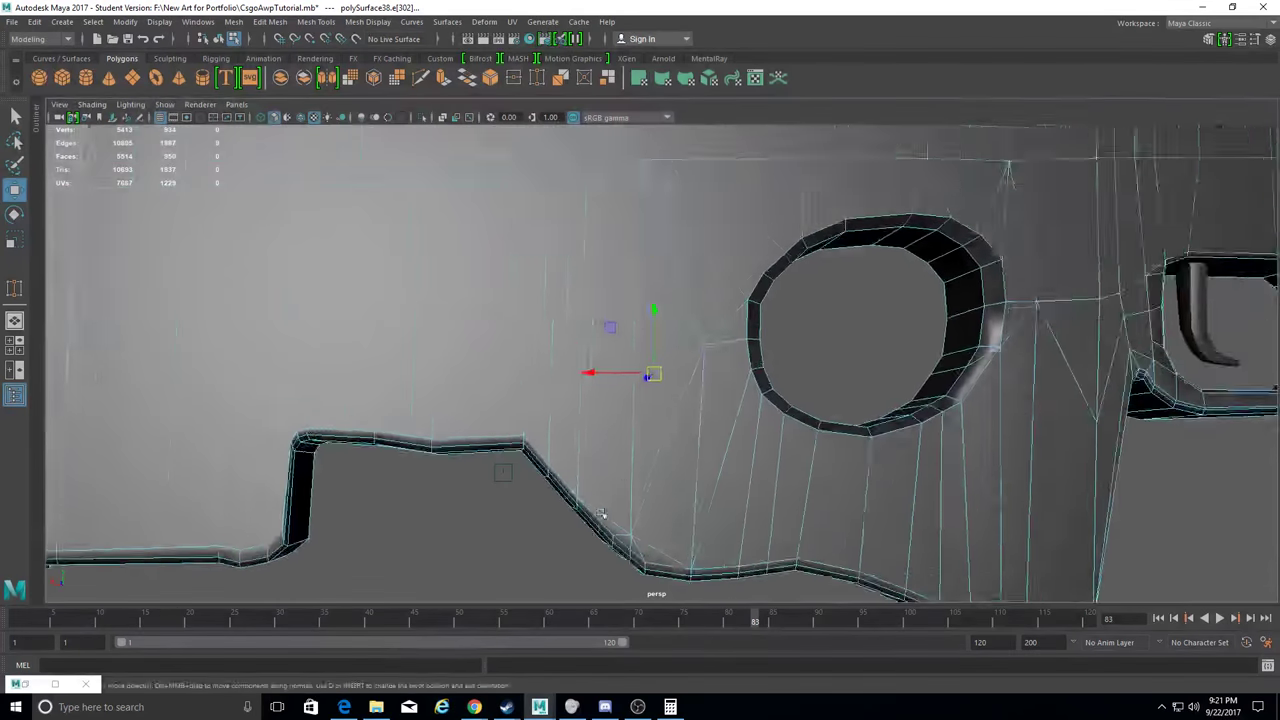
mouse_move(690, 417)
left_mouse_down("alt")
mouse_move(529, 349)
mouse_move(692, 341)
left_mouse_up("alt")
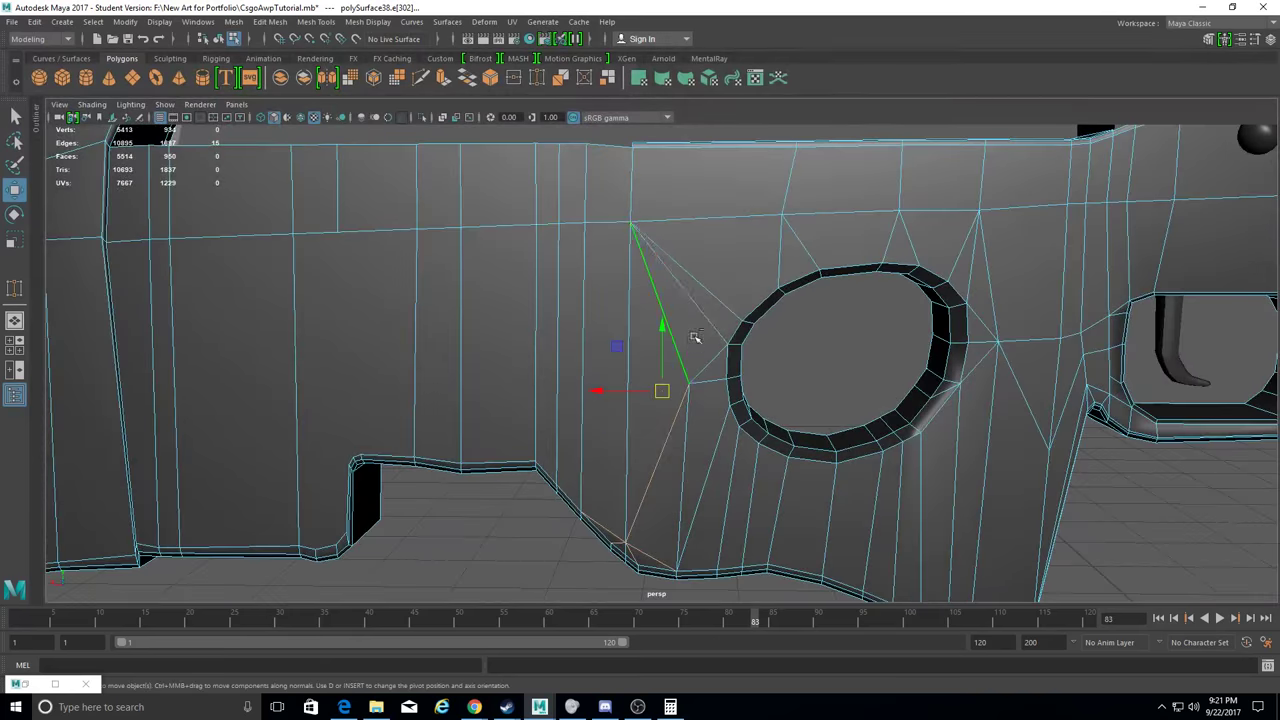
mouse_move(662, 389)
left_mouse_down("alt")
mouse_move(920, 414)
mouse_move(634, 389)
mouse_move(714, 377)
mouse_move(840, 536)
mouse_move(690, 480)
mouse_move(660, 450)
left_mouse_up("alt")
Delete the selected hole edges with Edit Mesh > Delete Edge/Vertex.
left_click(269, 22)
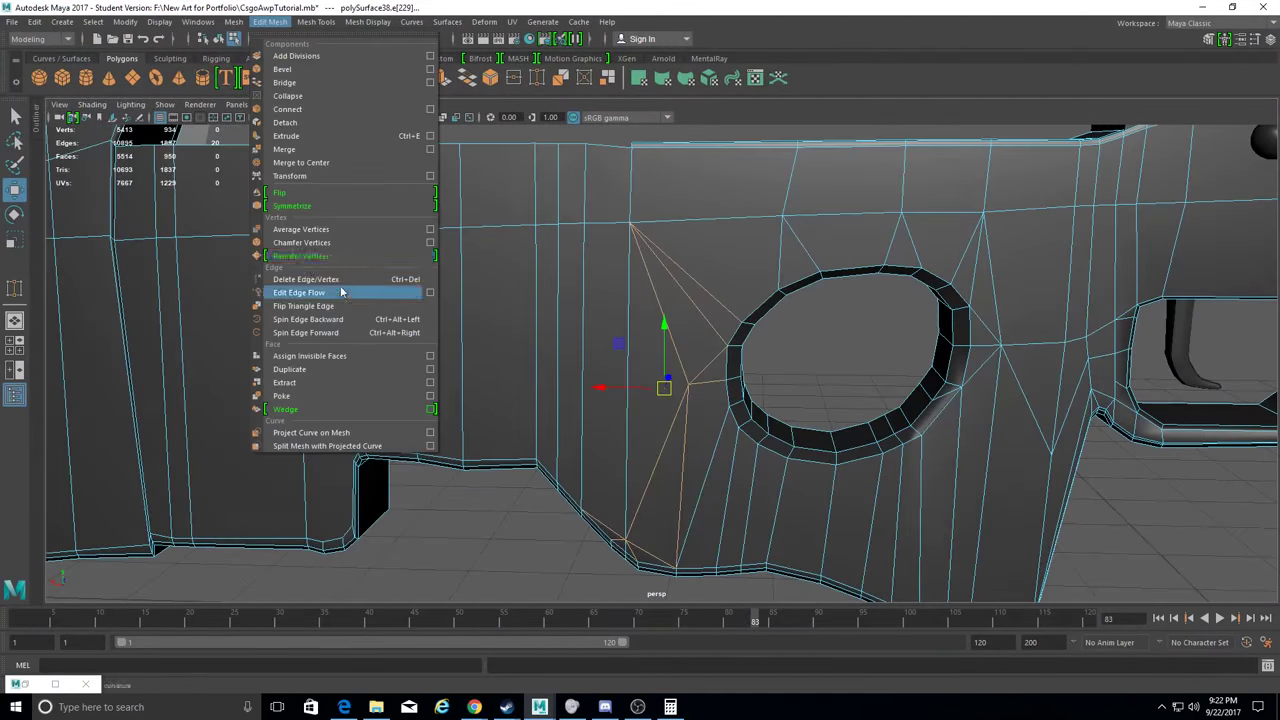
left_click(330, 289)
left_click_drag(547, 522, 457, 262, "alt")
right_click_drag(457, 262, 457, 248)
scroll(600, 340, "up", 3)
Target Weld a vertex on the stock's top edge onto its neighbour.
mouse_move(600, 340)
left_mouse_down("alt")
mouse_move(633, 348)
mouse_move(636, 255)
mouse_move(594, 374)
mouse_move(690, 283)
left_mouse_up("alt")
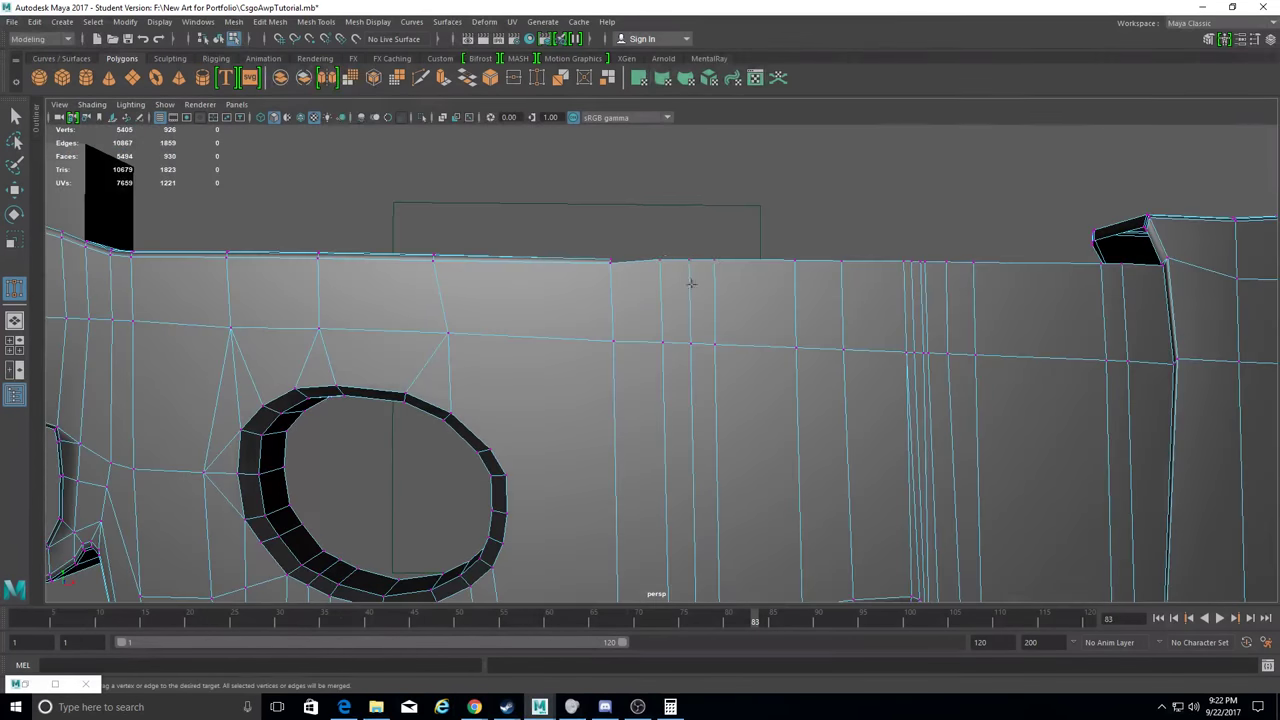
mouse_move(700, 414)
left_mouse_down()
mouse_move(712, 480)
mouse_move(740, 430)
mouse_move(780, 437)
mouse_move(770, 440)
left_mouse_up()
scroll(766, 420, "down", 5)
left_click_drag(821, 293, 651, 463, "alt")
scroll(651, 463, "up", 5)
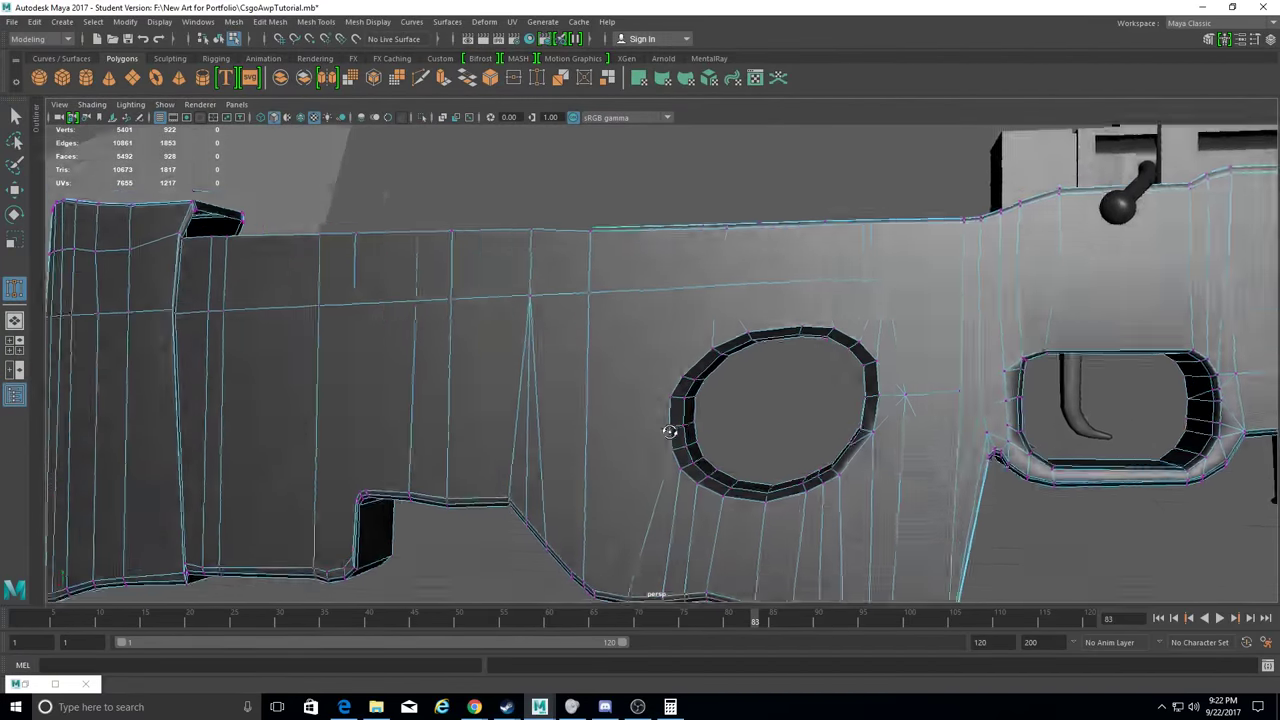
scroll(669, 431, "down", 5)
left_click_drag(666, 426, 814, 346, "alt")
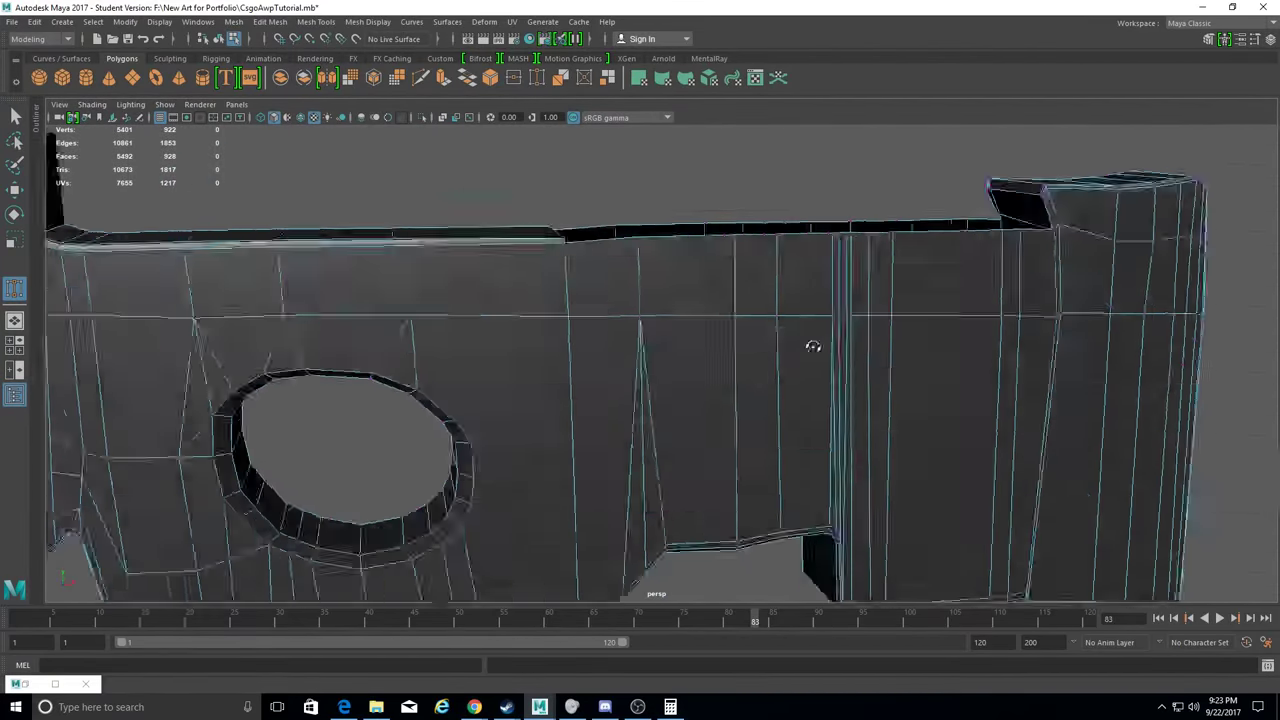
scroll(700, 330, "up", 5)
left_click_drag(662, 317, 640, 331, "alt")
scroll(605, 349, "down", 3)
Select the extra vertical edges above the rear notch and delete them.
key("w")
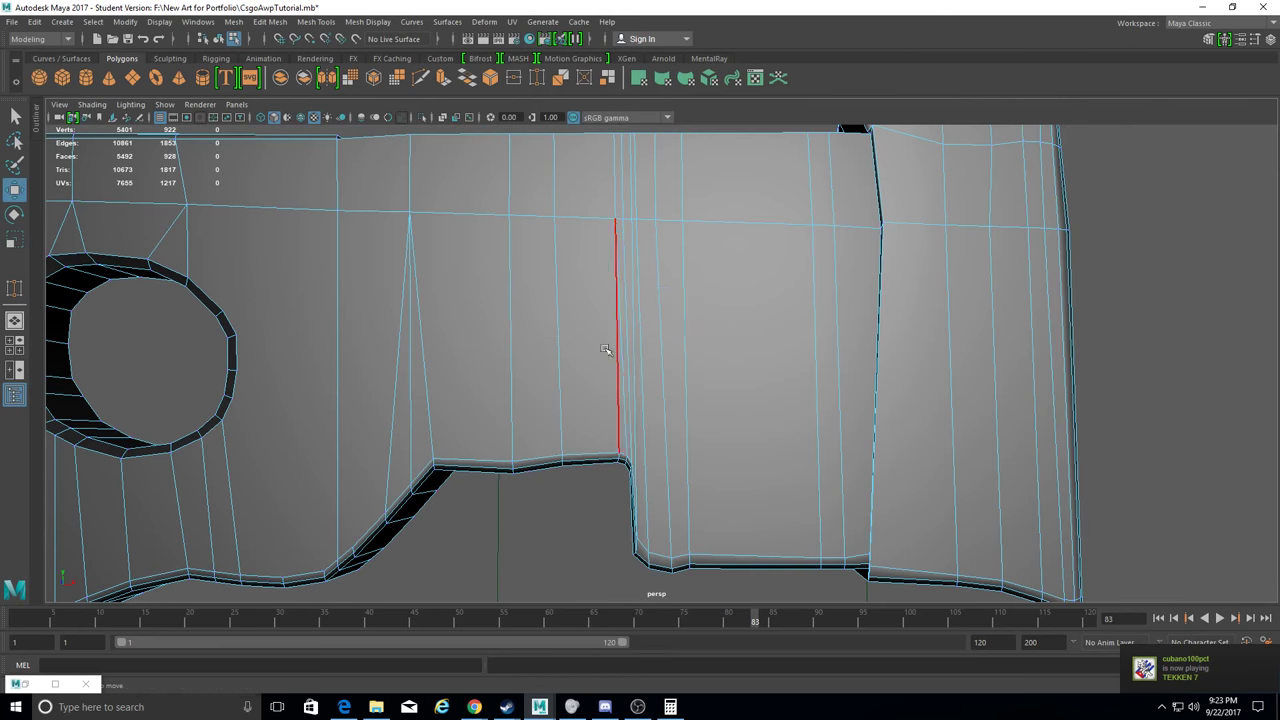
left_click_drag(634, 185, 698, 228, "alt")
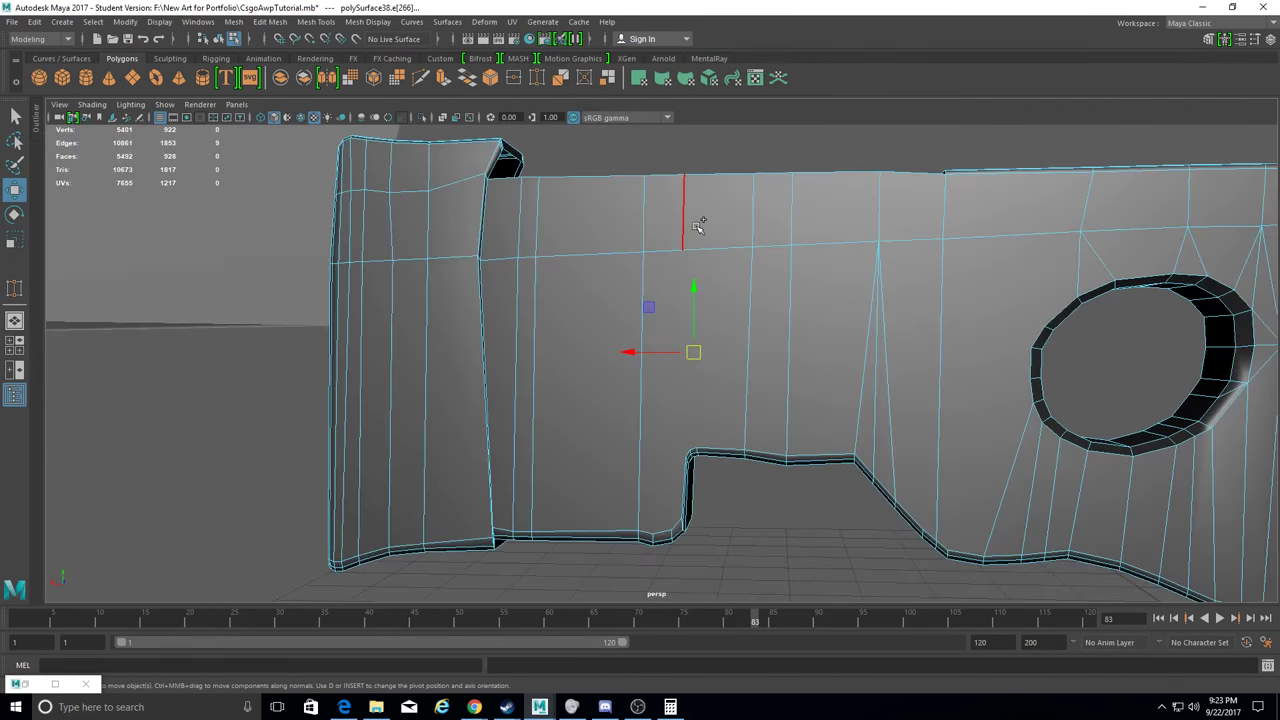
mouse_move(689, 183)
left_mouse_down("alt")
mouse_move(690, 400)
mouse_move(703, 440)
mouse_move(760, 430)
left_mouse_up("alt")
scroll(700, 420, "up", 3)
left_click(858, 408, "shift")
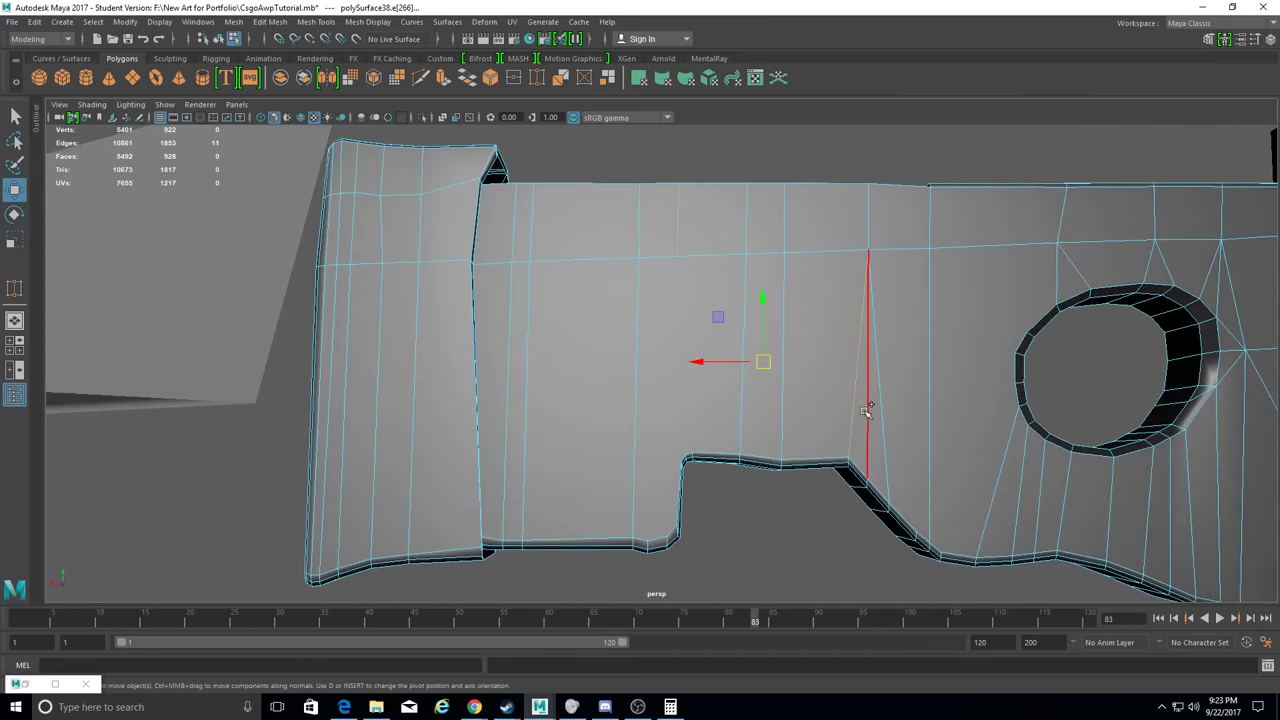
left_click_drag(892, 398, 671, 463, "alt")
left_click(269, 21)
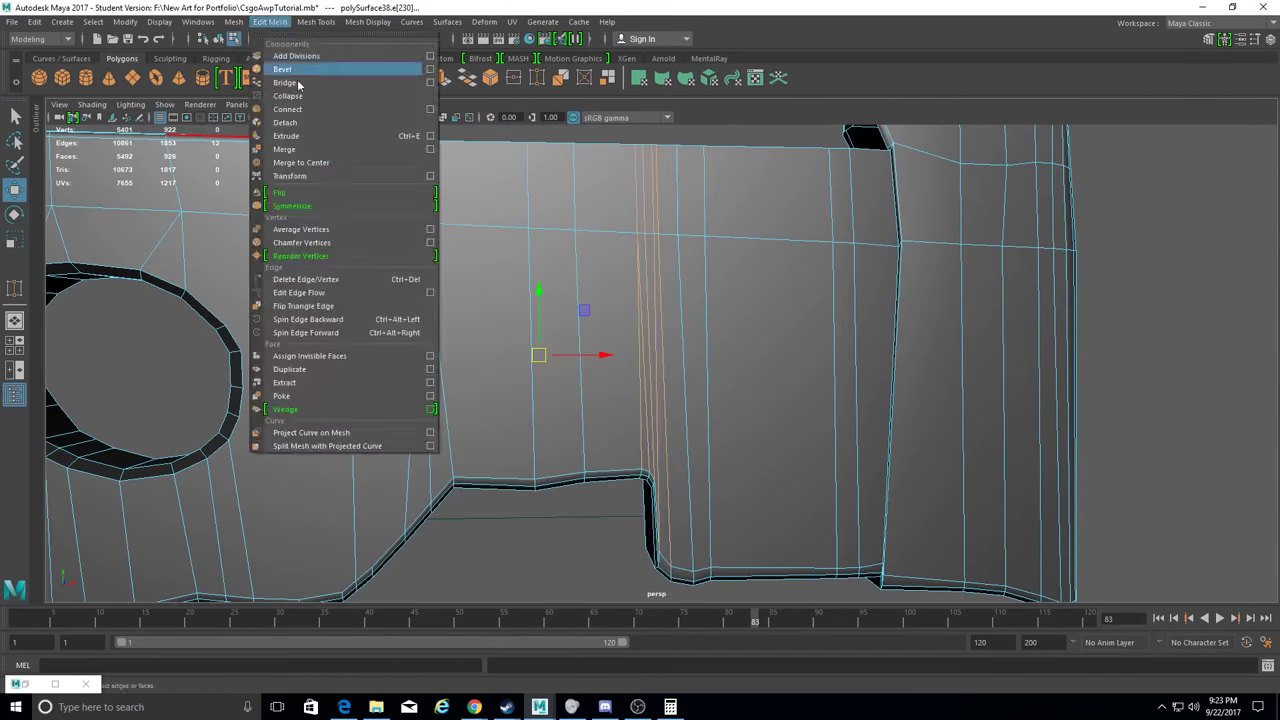
left_click(285, 279)
Activate Target Weld from the Mesh Tools menu.
mouse_move(463, 377)
left_mouse_down("alt")
mouse_move(703, 474)
mouse_move(640, 420)
left_mouse_up("alt")
left_click(315, 21)
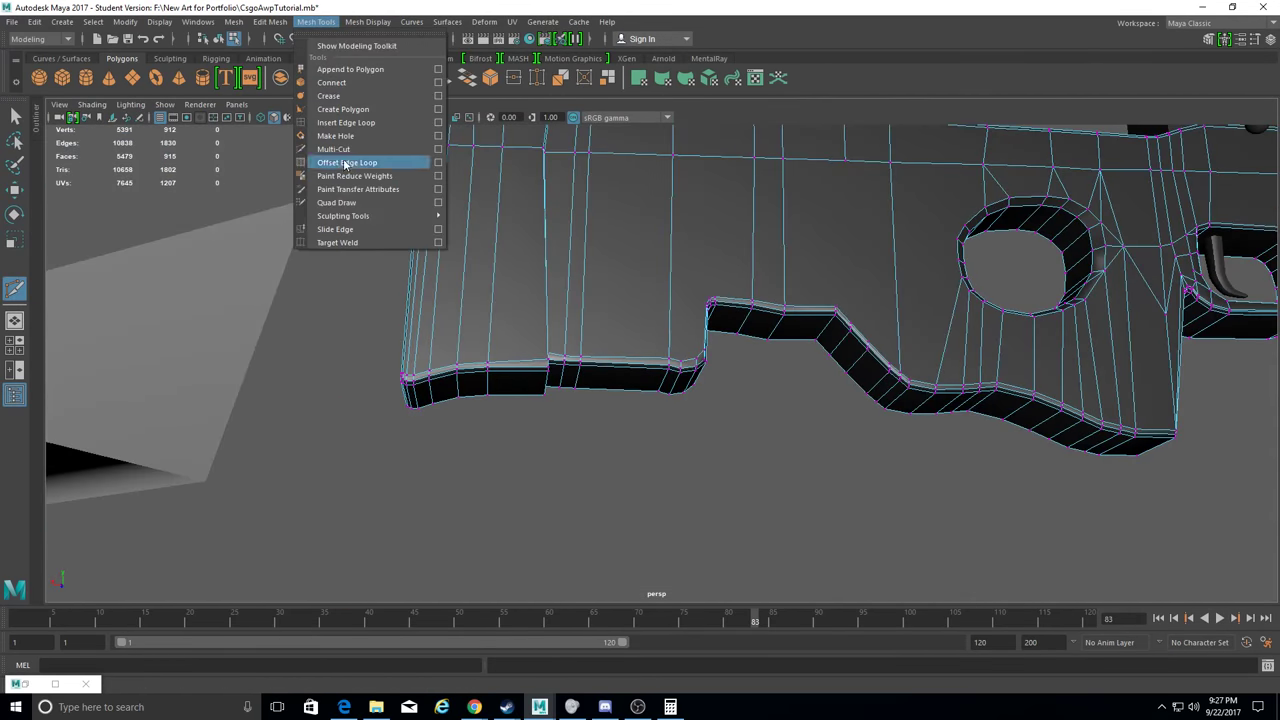
left_click(337, 242)
Target-weld the surplus rear top-edge vertices onto their neighbours, reaching 5363 vertices.
mouse_move(563, 486)
left_mouse_down("alt")
mouse_move(649, 394)
mouse_move(634, 338)
left_mouse_up("alt")
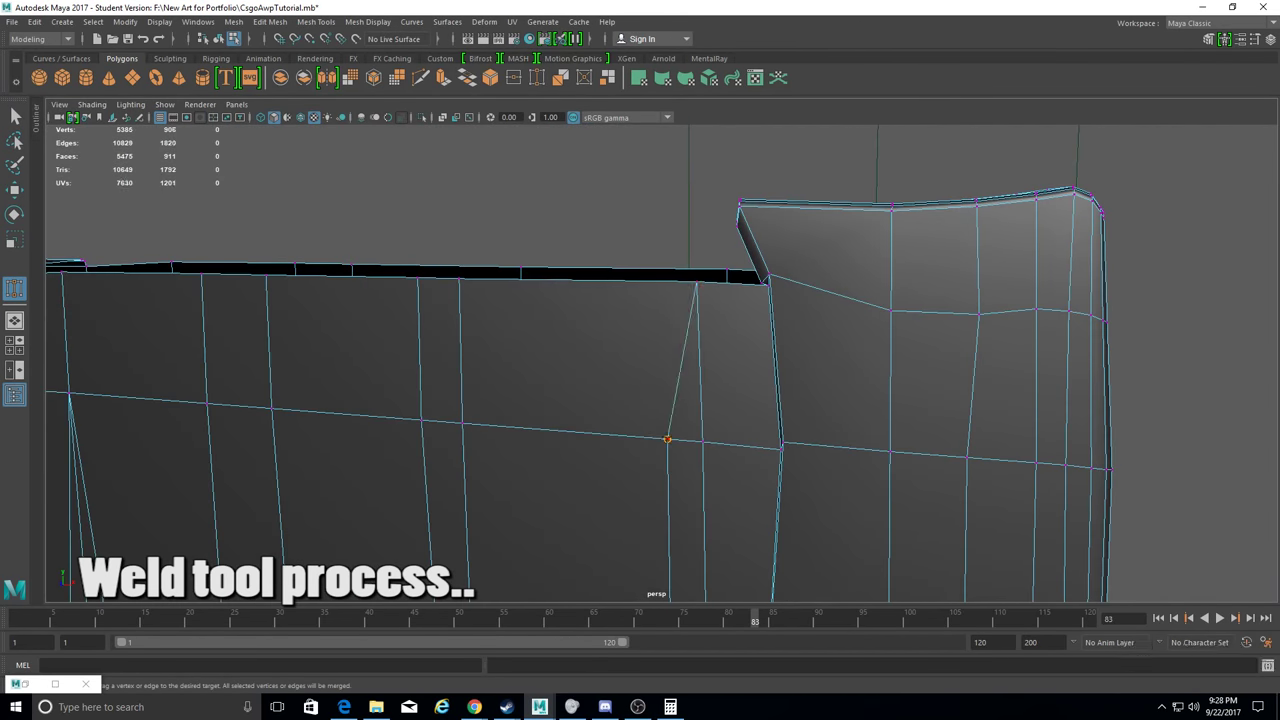
left_click_drag(667, 439, 703, 441)
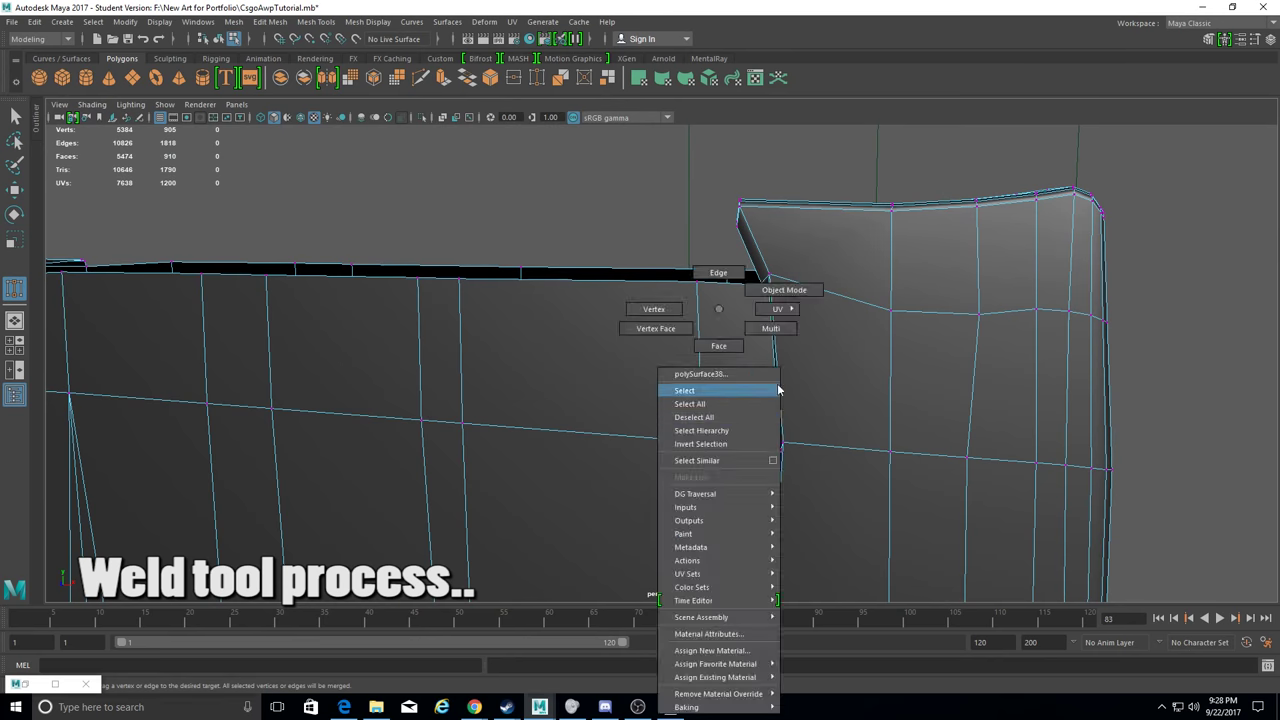
right_click_drag(734, 337, 771, 289)
left_click(34, 21)
left_click(275, 188)
left_click_drag(649, 417, 560, 336, "alt")
mouse_move(888, 558)
left_mouse_down()
mouse_move(518, 602)
mouse_move(735, 372)
mouse_move(757, 366)
left_mouse_up()
mouse_move(757, 366)
left_mouse_down("alt")
mouse_move(543, 265)
mouse_move(600, 496)
mouse_move(651, 491)
mouse_move(659, 370)
left_mouse_up("alt")
mouse_move(651, 187)
left_mouse_down()
mouse_move(610, 186)
mouse_move(660, 200)
left_mouse_up()
left_click_drag(662, 372, 670, 158)
mouse_move(670, 158)
left_mouse_down("alt")
mouse_move(712, 392)
mouse_move(662, 314)
left_mouse_up("alt")
With the Move tool, select a back-edge vertex and frame it in the side view.
key("w")
left_click(381, 302, "shift")
left_click_drag(381, 302, 344, 336, "alt")
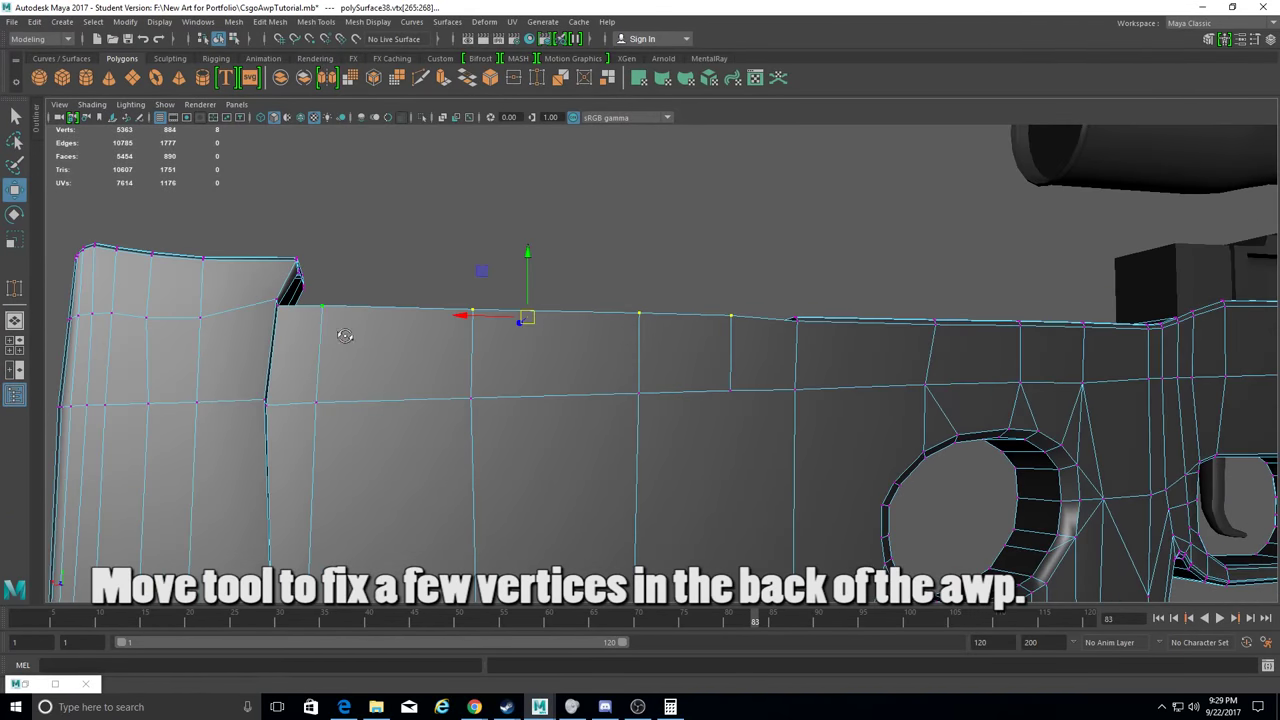
key("space")
key("space")
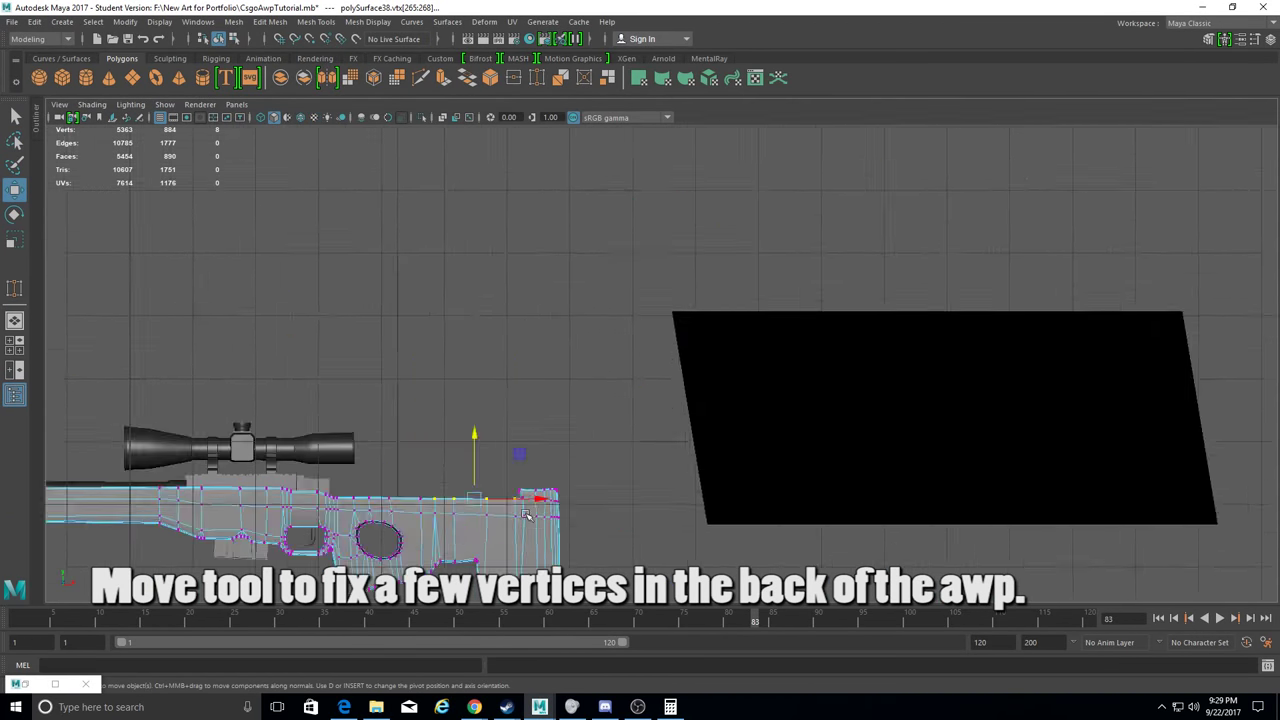
scroll(626, 400, "up", 5)
middle_click_drag(591, 211, 852, 193, "alt")
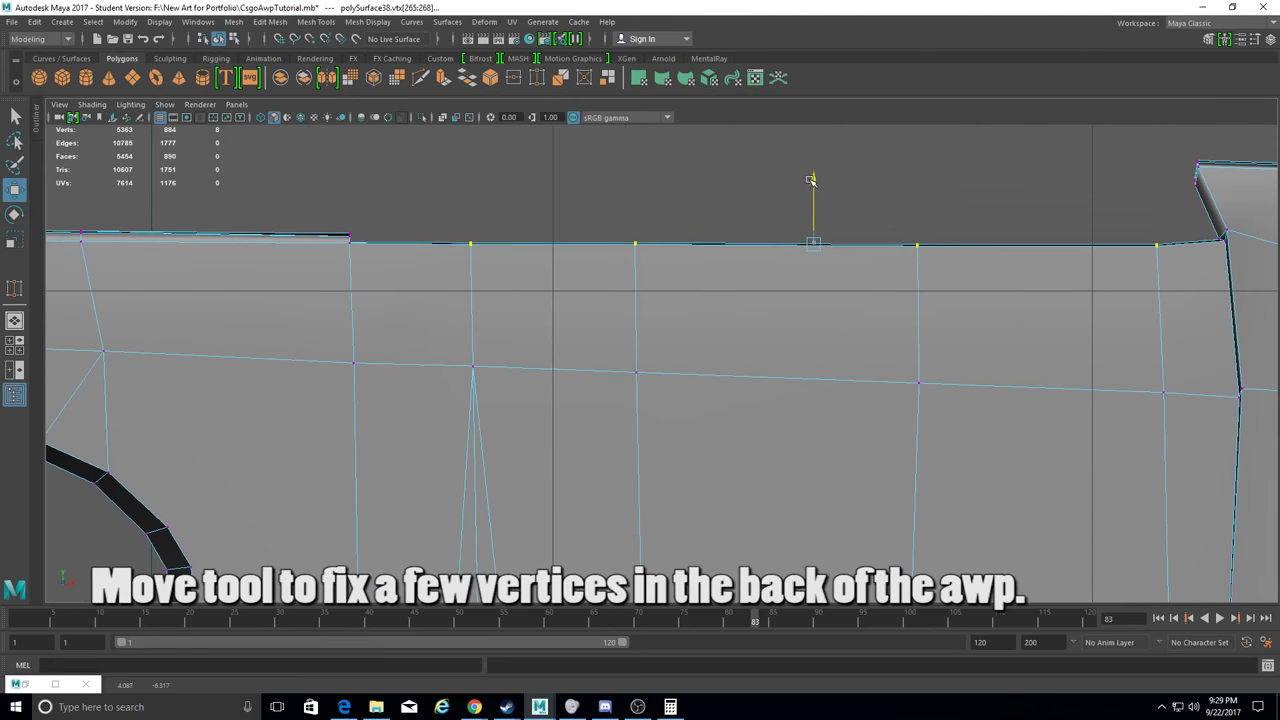
scroll(513, 210, "up", 3)
middle_click_drag(609, 263, 771, 250, "alt")
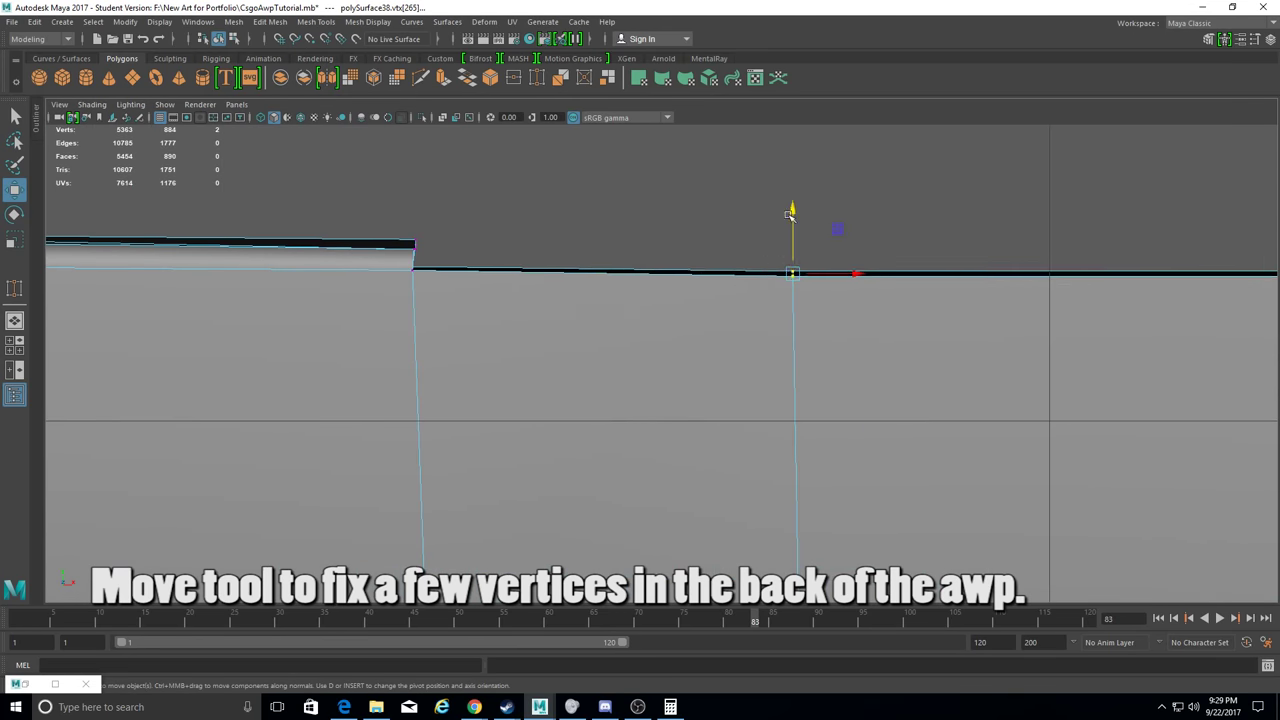
left_click(815, 250)
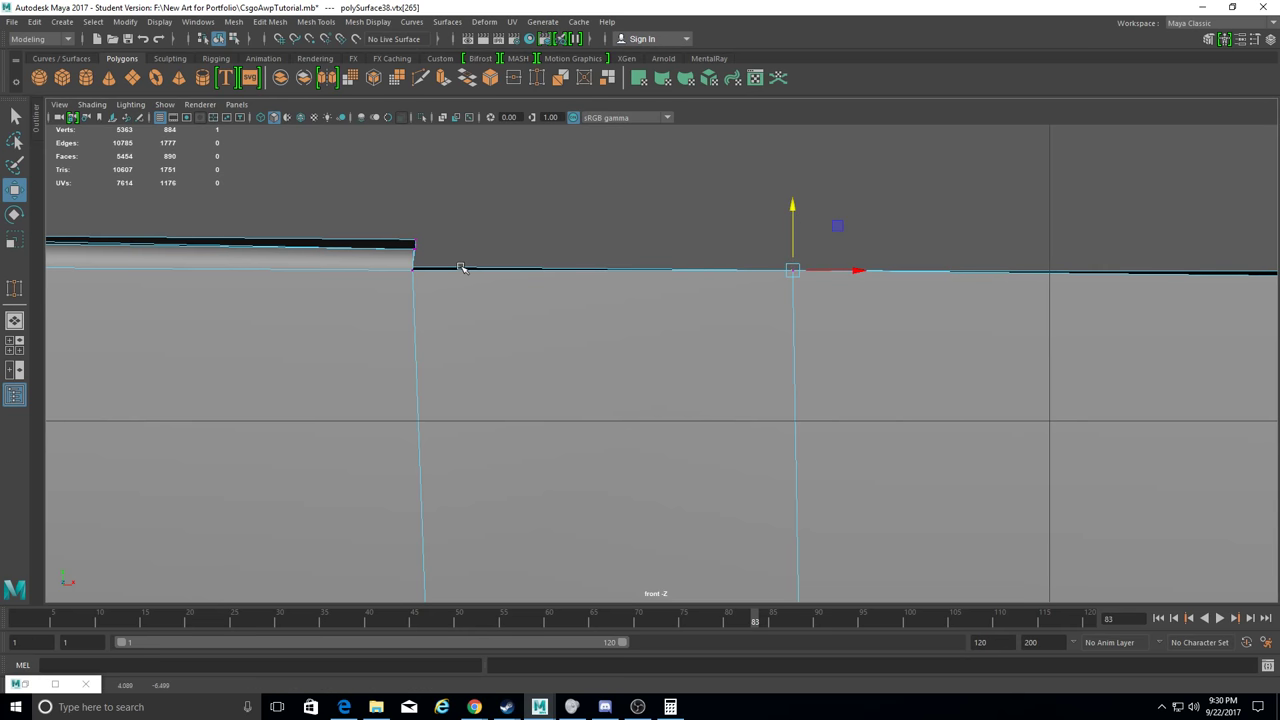
Select the next vertices along the stock's top edge in front view.
middle_click_drag(1250, 310, 700, 260, "alt")
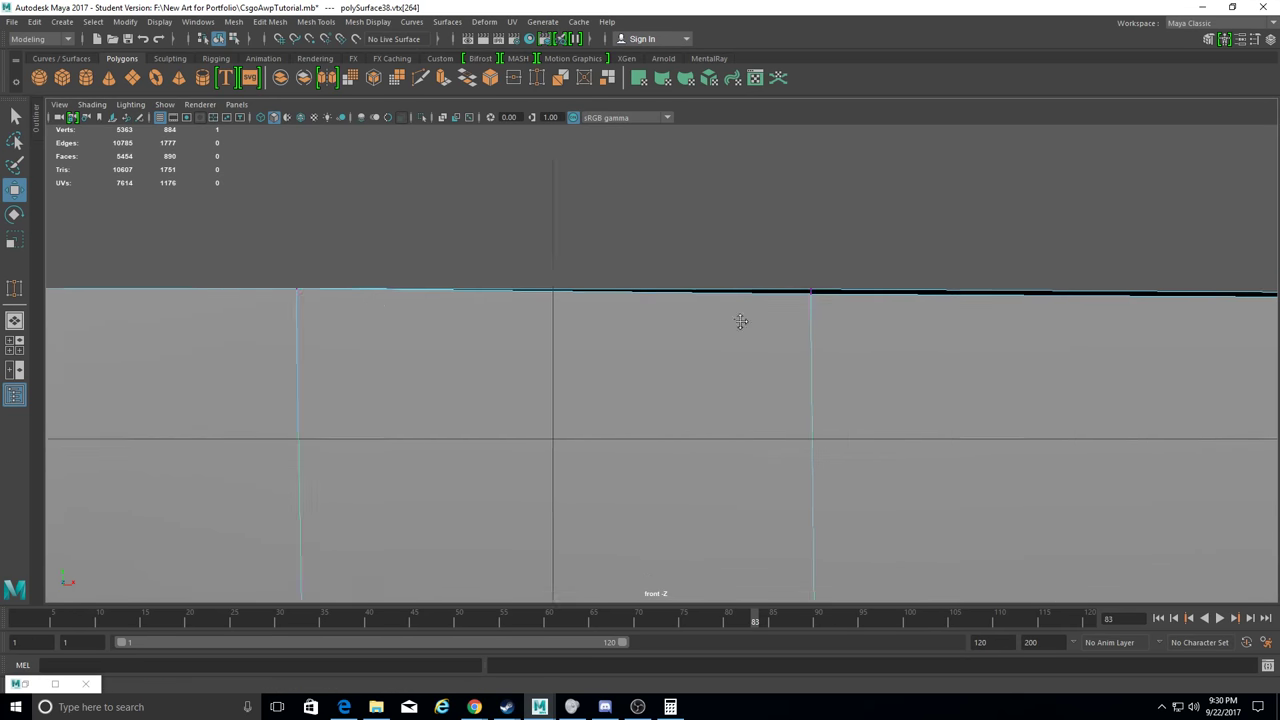
left_click(670, 238)
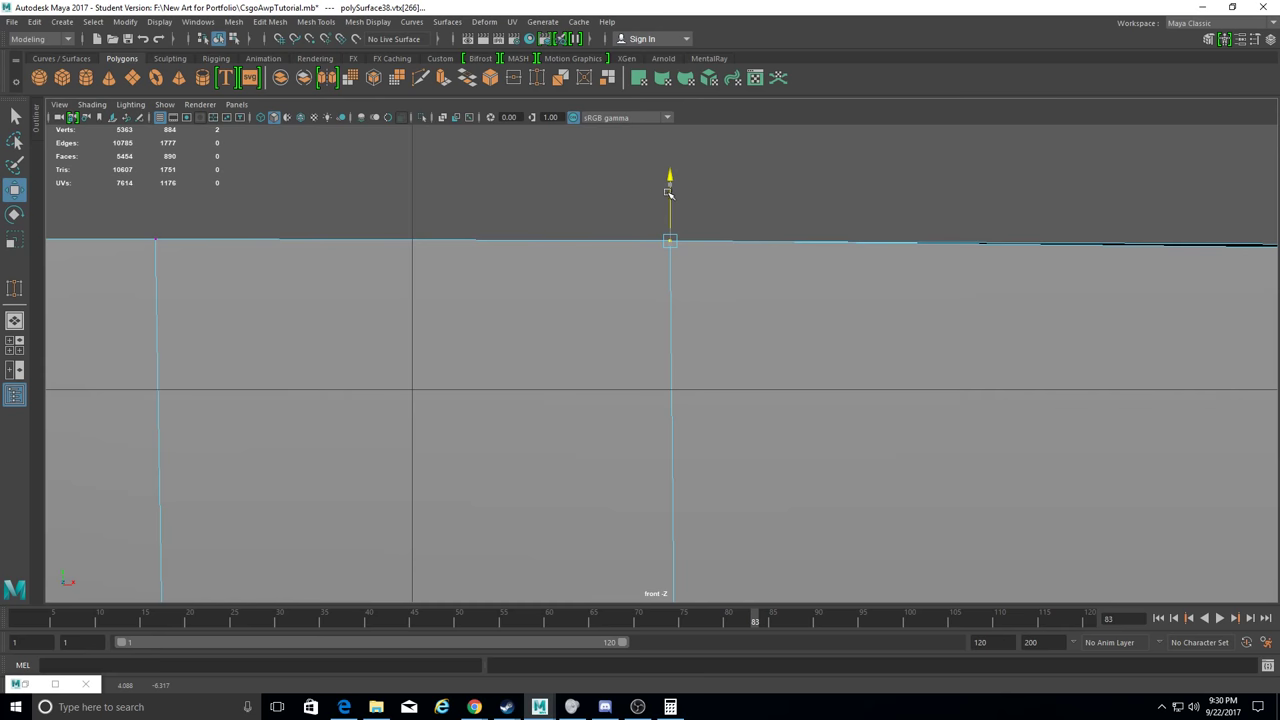
middle_click_drag(664, 190, 480, 246, "alt")
left_click(646, 215)
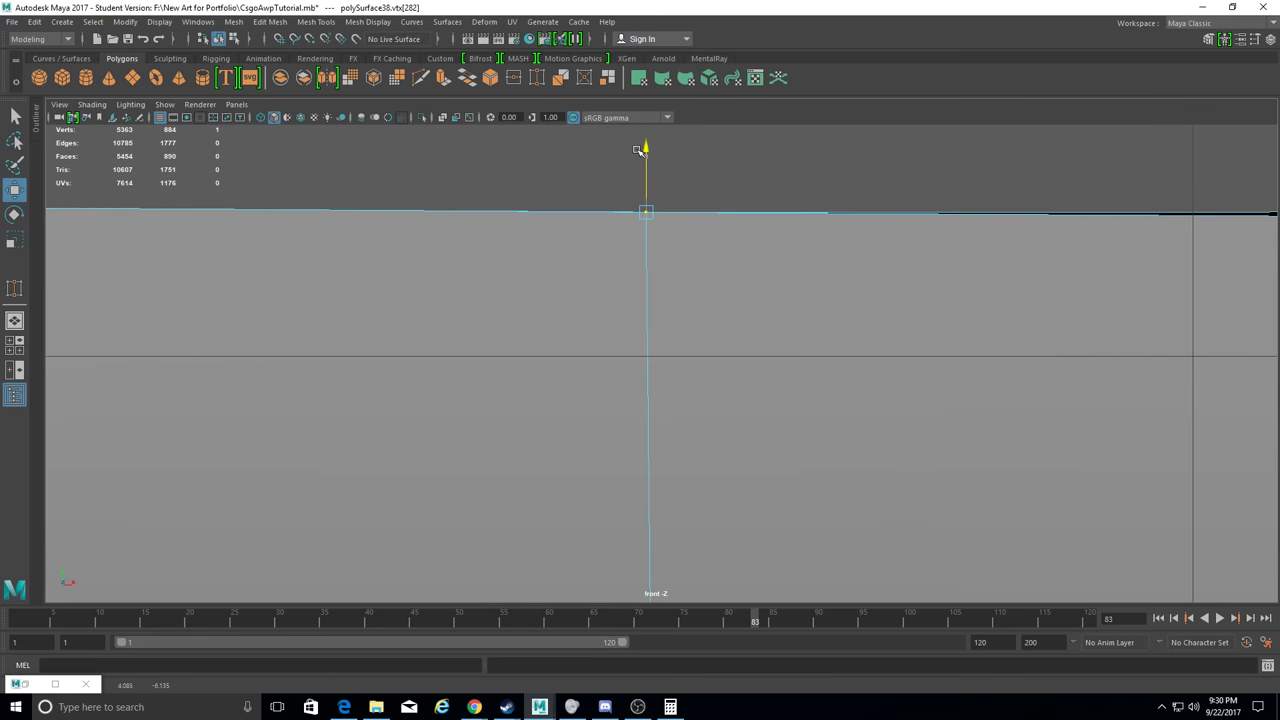
middle_click_drag(914, 280, 686, 277, "alt")
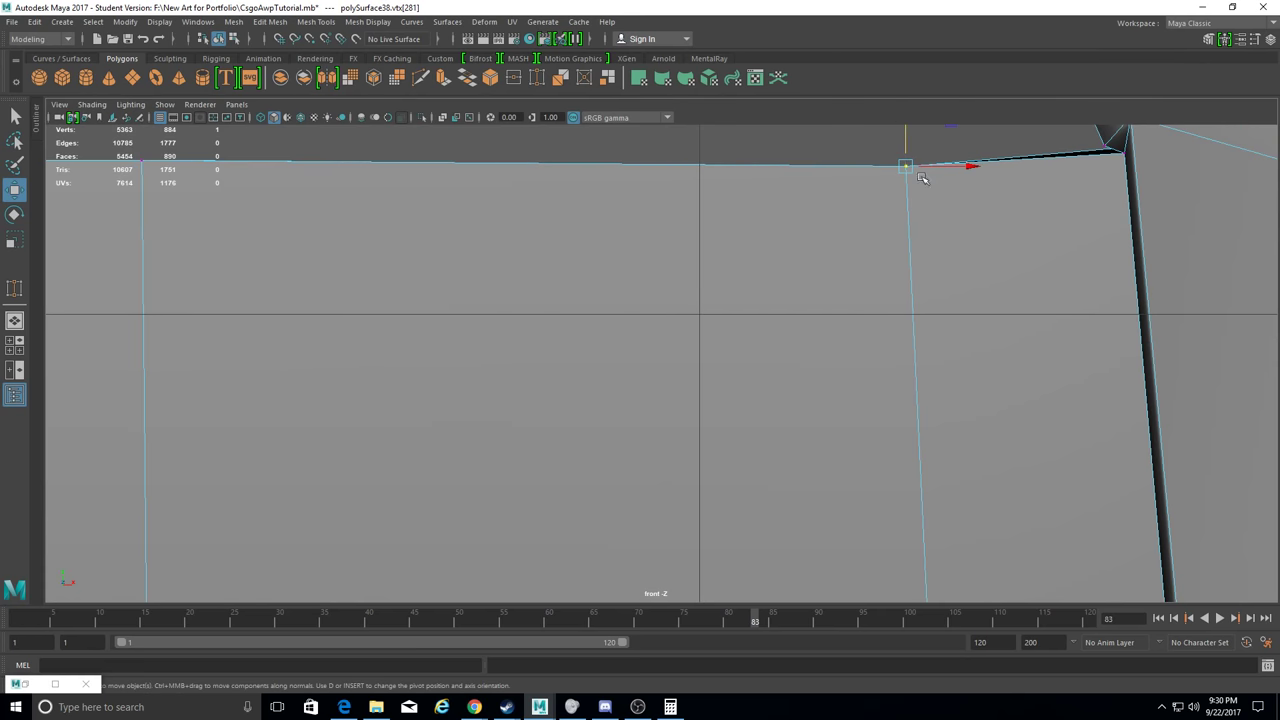
middle_click_drag(962, 179, 866, 274, "alt")
Target-weld the stray vertex at the stock's corner onto its neighbour.
key("space")
mouse_move(760, 237)
left_mouse_down("alt")
mouse_move(1094, 249)
mouse_move(947, 242)
mouse_move(1011, 214)
left_mouse_up("alt")
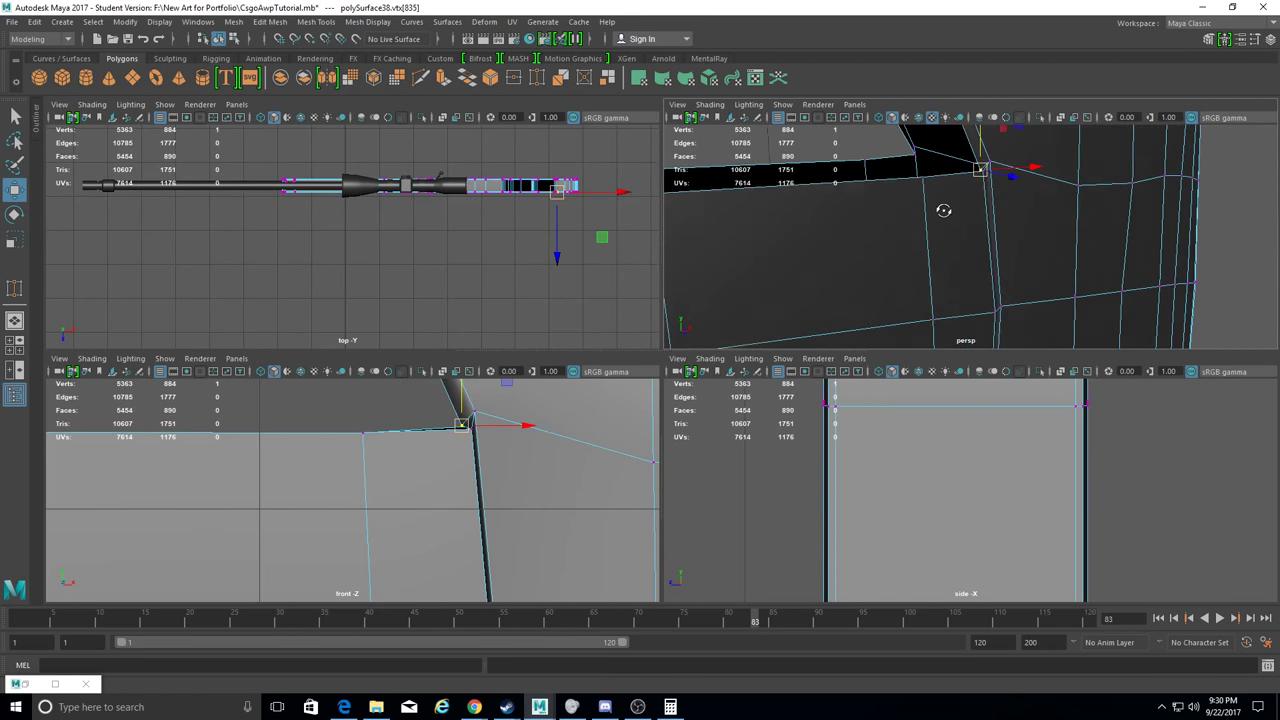
scroll(960, 205, "up", 3)
left_click(965, 205)
left_click(8, 292)
key("space")
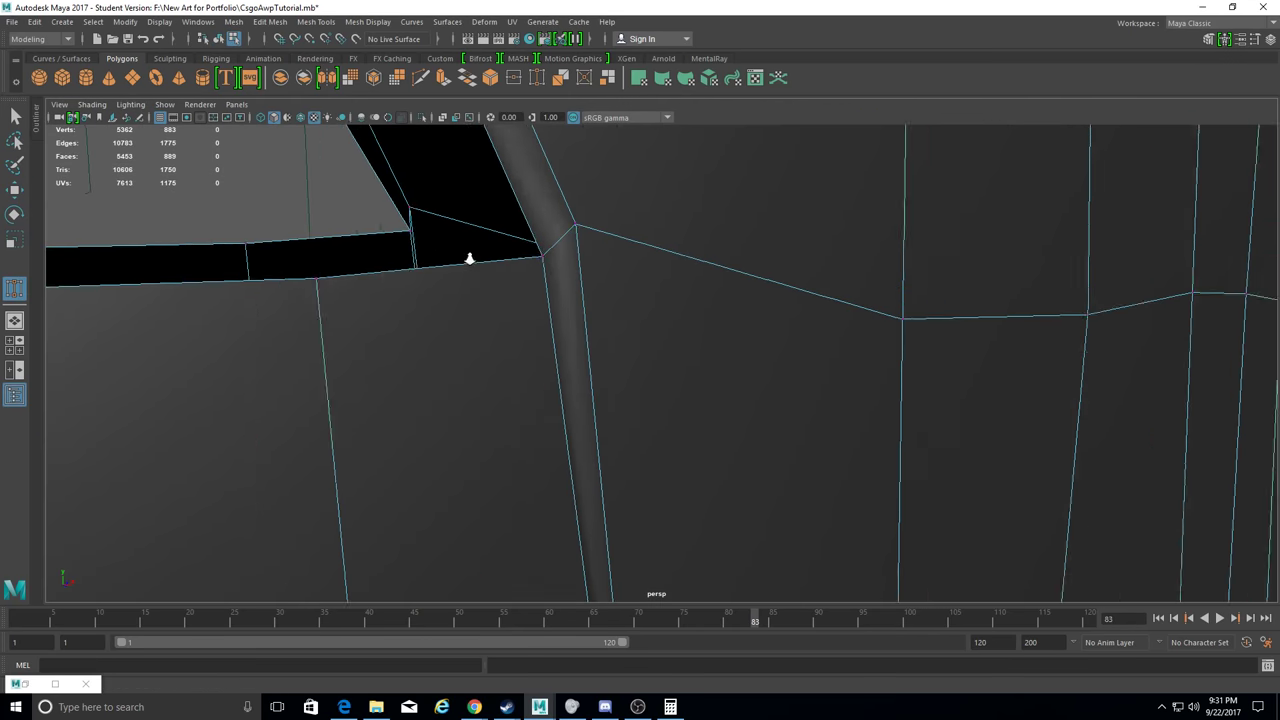
left_click_drag(469, 257, 420, 243)
left_click(12, 198)
Select the next vertex along the edge in front view and frame it.
left_click_drag(623, 294, 808, 371, "alt")
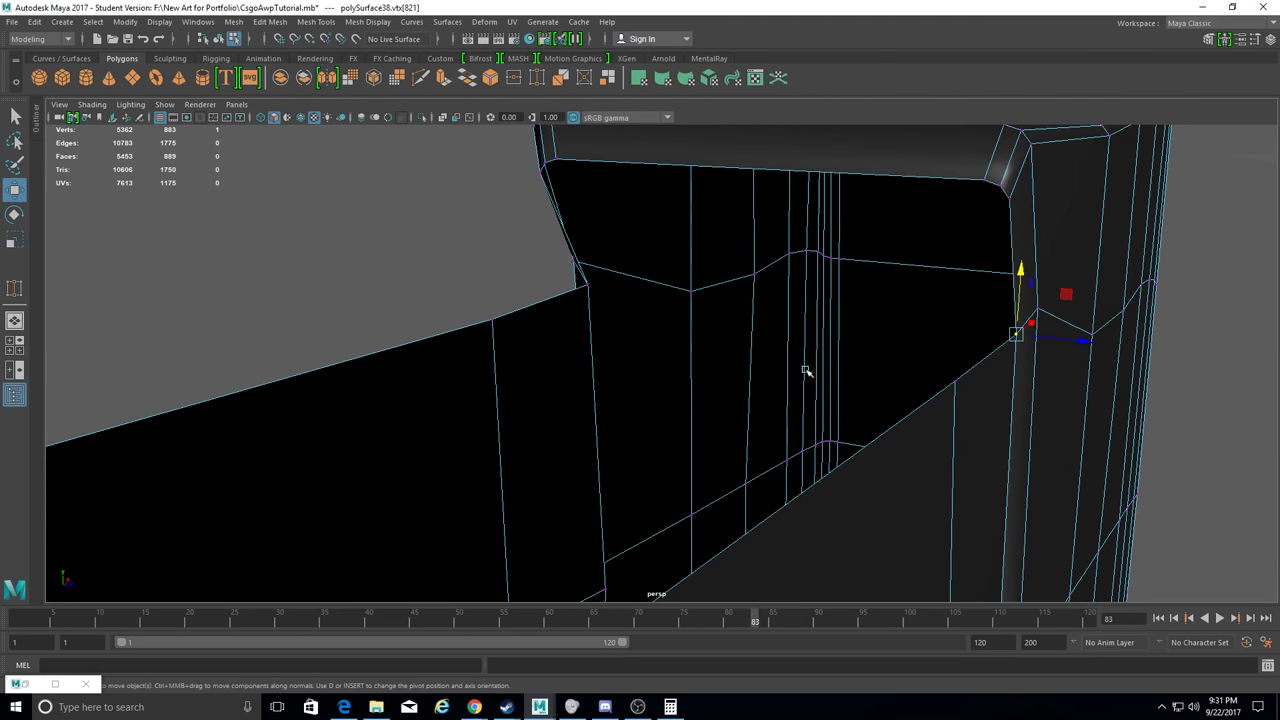
key("space")
middle_click_drag(560, 457, 611, 457, "alt")
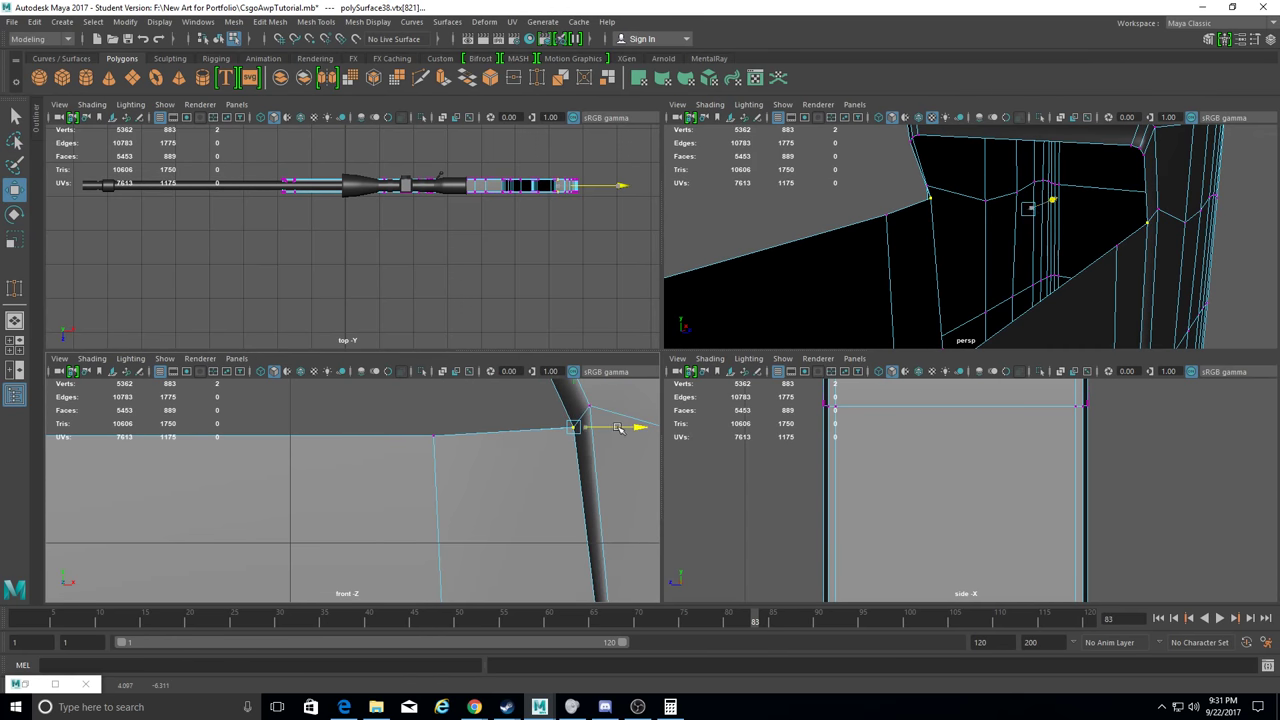
scroll(618, 428, "down", 2)
key("space")
left_click(785, 318)
key("f")
left_click(1224, 38)
Lower the material's transparency slightly and close the material window.
left_click(1240, 38)
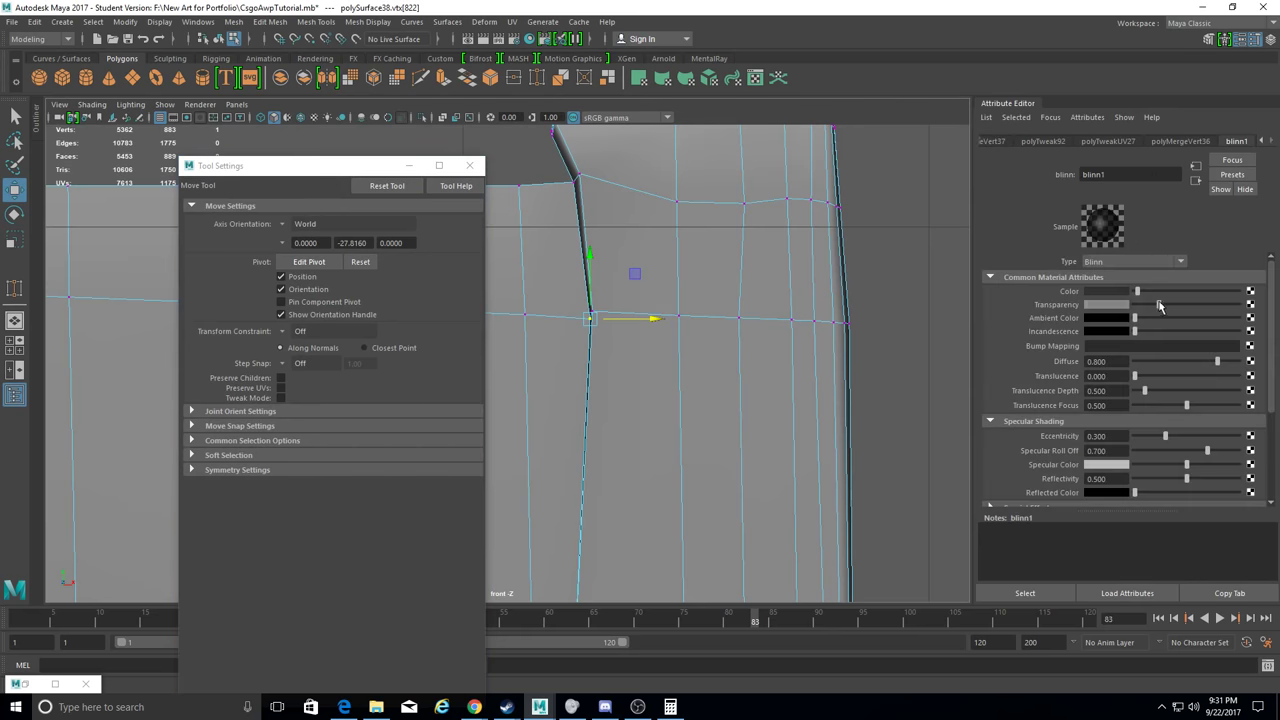
left_click_drag(1197, 311, 1154, 305)
key("F8")
right_click_drag(690, 300, 697, 557)
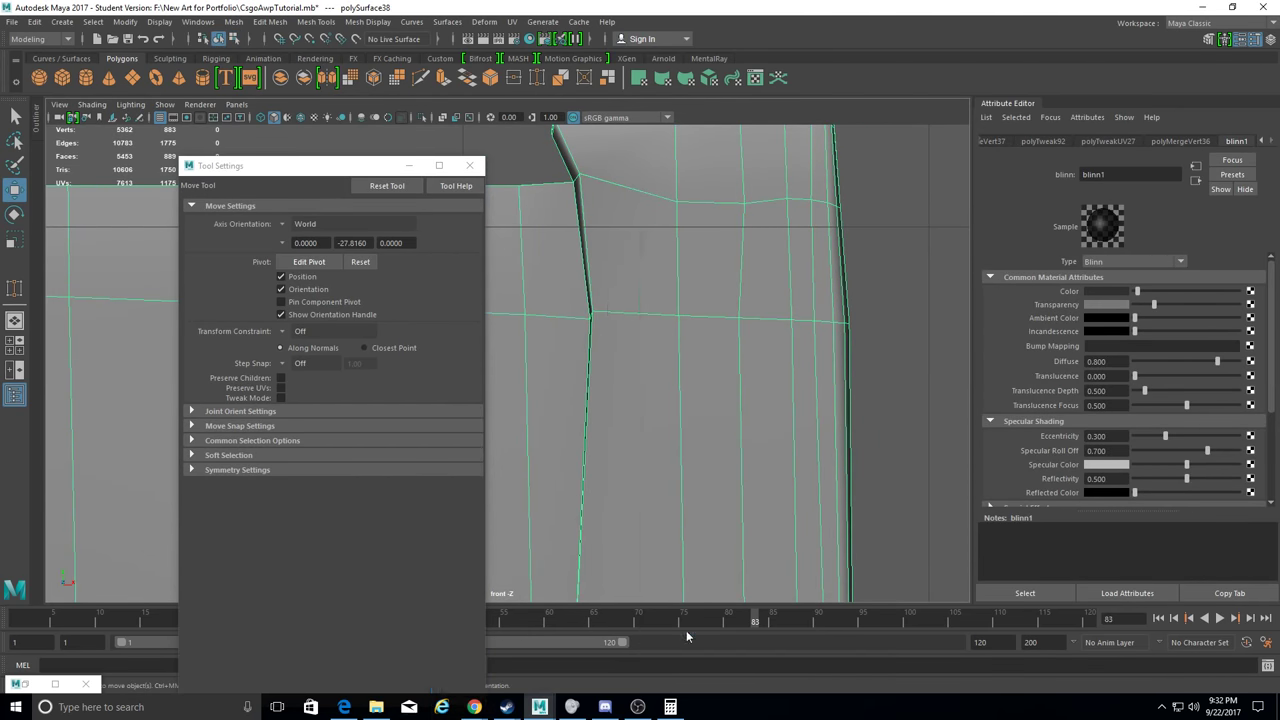
left_click(527, 446)
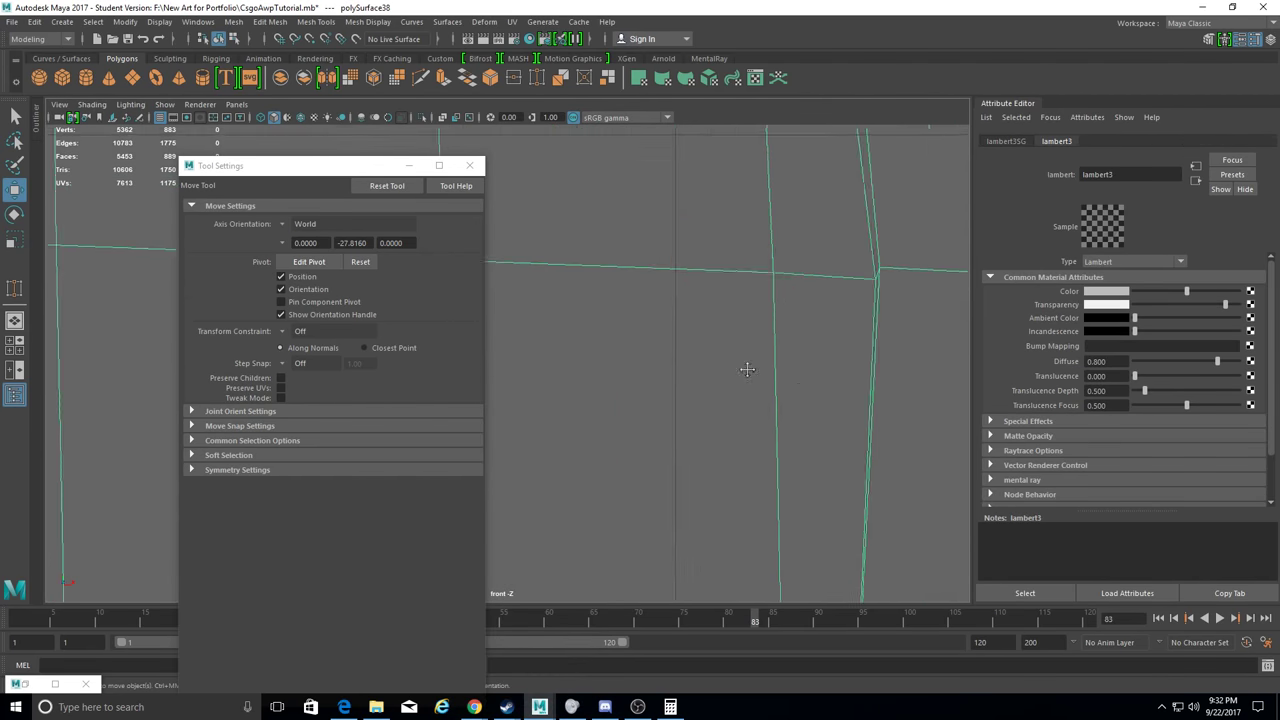
Slide vertex 822 slightly left along X and check it in perspective.
key("F9")
left_click(752, 308)
left_click_drag(818, 310, 800, 303)
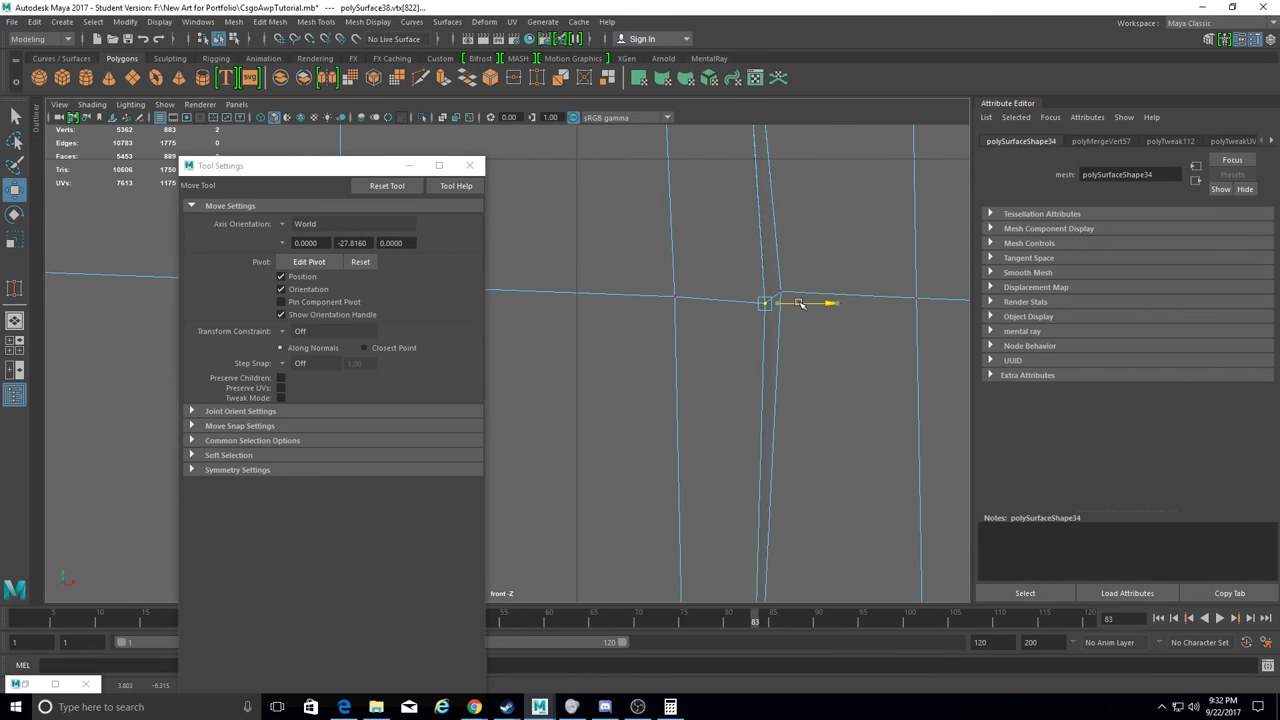
middle_click_drag(818, 293, 697, 230, "alt")
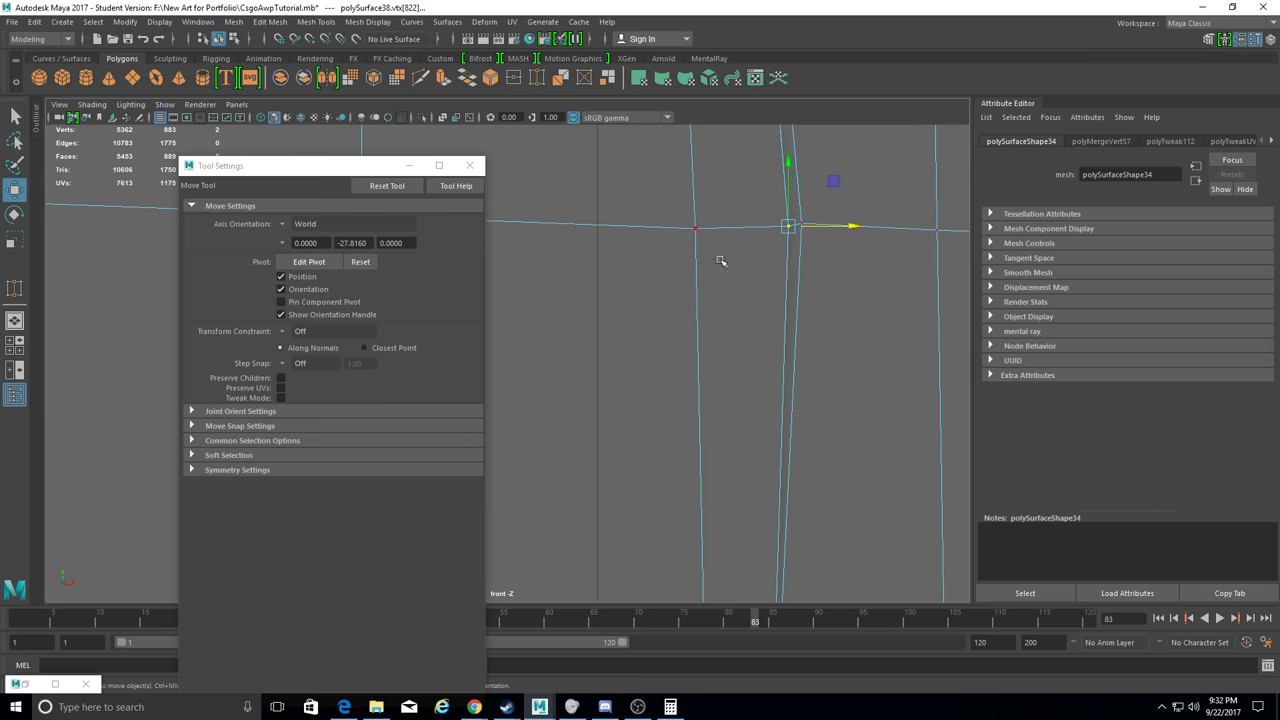
mouse_move(694, 175)
left_mouse_down("alt")
mouse_move(829, 149)
mouse_move(813, 320)
mouse_move(710, 188)
left_mouse_up("alt")
Select the group of vertices at the stock's back edge in front view.
key("space")
left_click(469, 165)
scroll(420, 480, "up", 5)
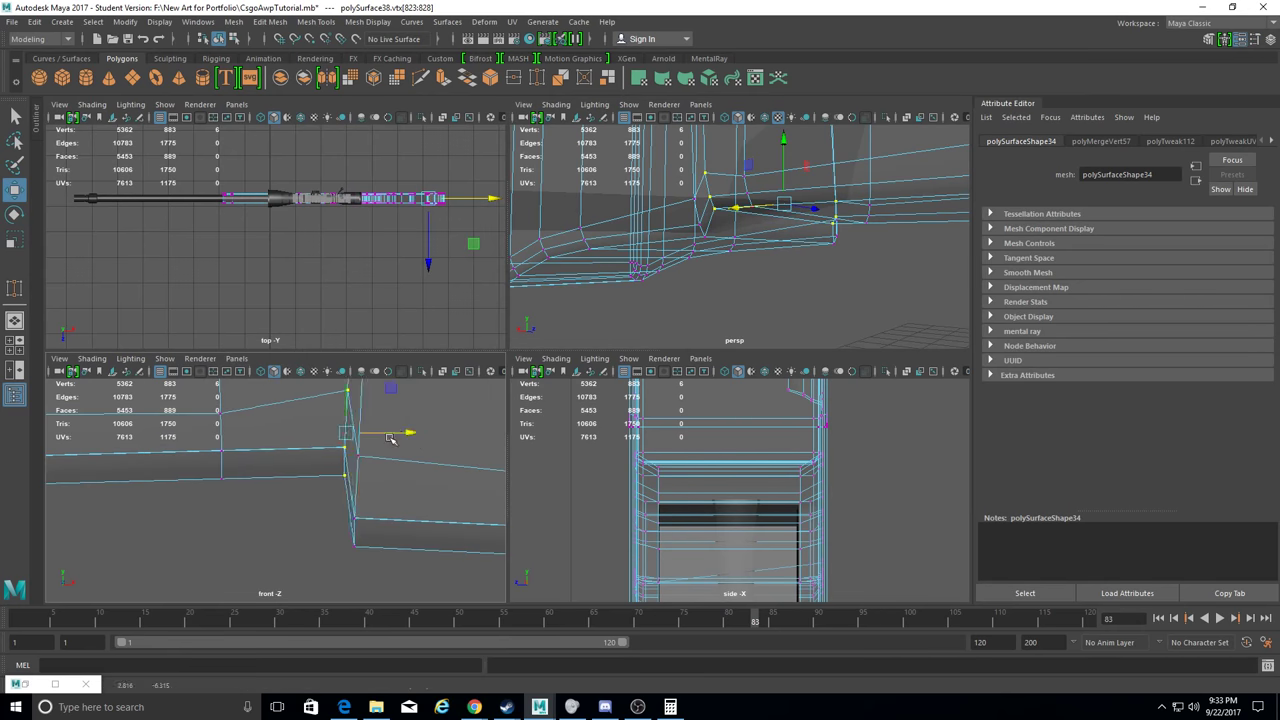
key("space")
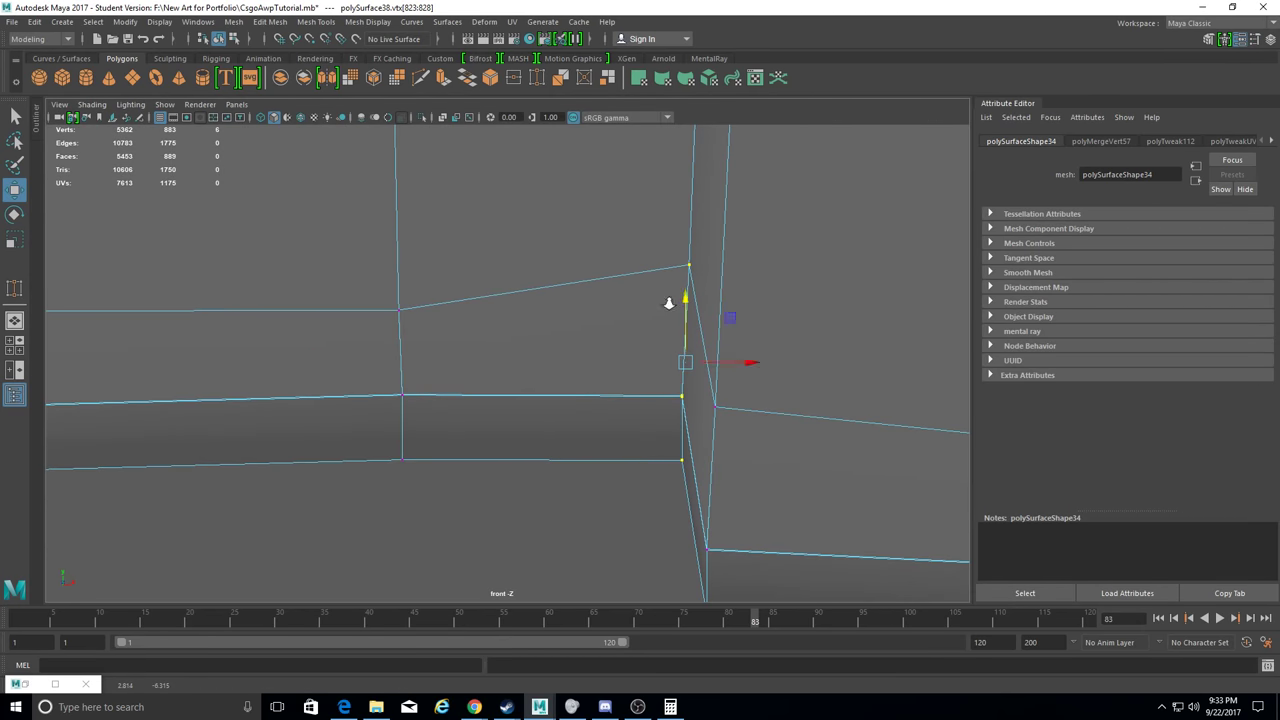
scroll(669, 303, "down", 5)
left_click_drag(524, 318, 560, 352)
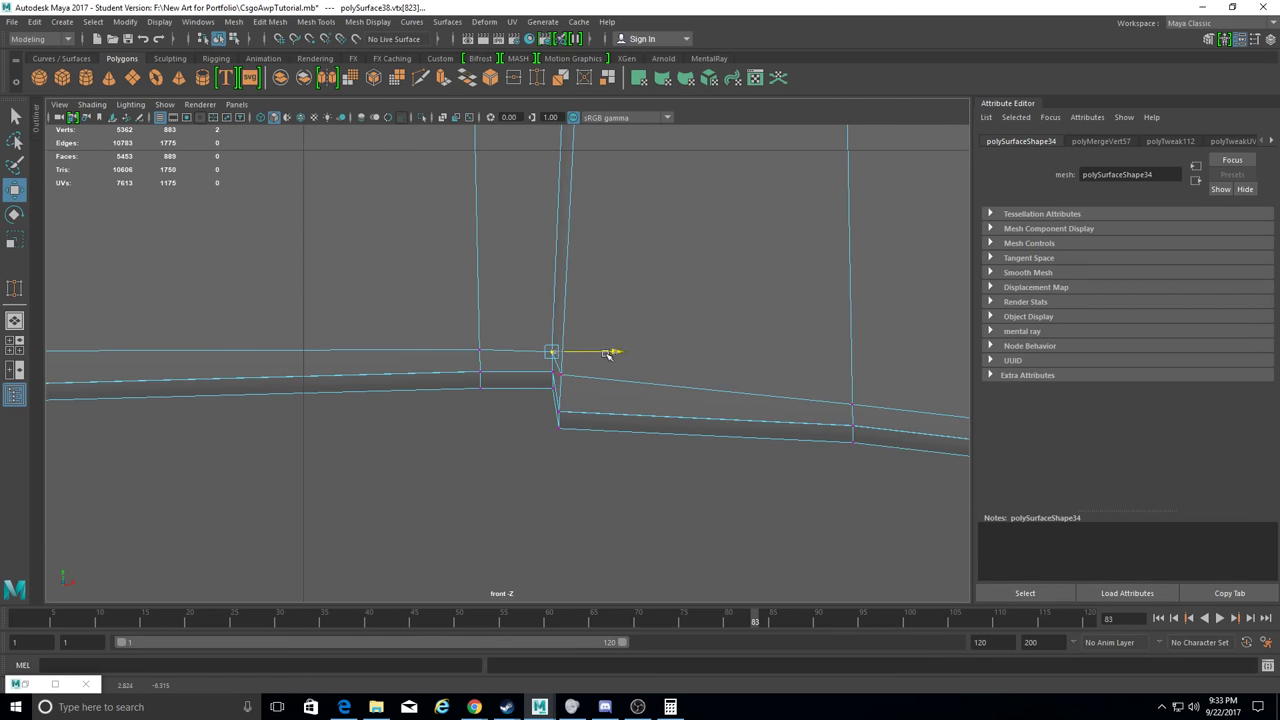
scroll(543, 466, "down", 5)
scroll(571, 449, "up", 3)
scroll(563, 449, "down", 3)
middle_click_drag(563, 449, 707, 430, "alt")
scroll(634, 451, "up", 2)
scroll(560, 377, "up", 2)
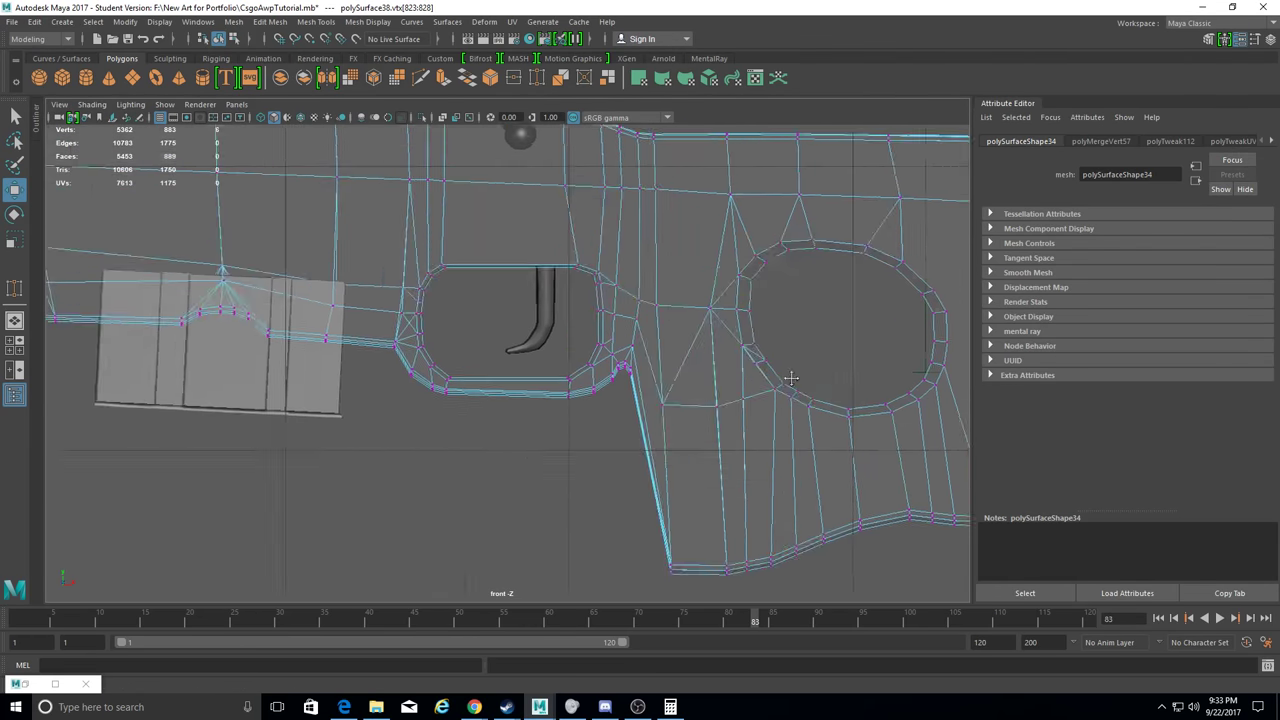
scroll(560, 377, "up", 3)
Check the stock in perspective and show the lambert3 material's attributes.
key("space")
scroll(783, 272, "down", 3)
left_click_drag(783, 272, 850, 250, "alt")
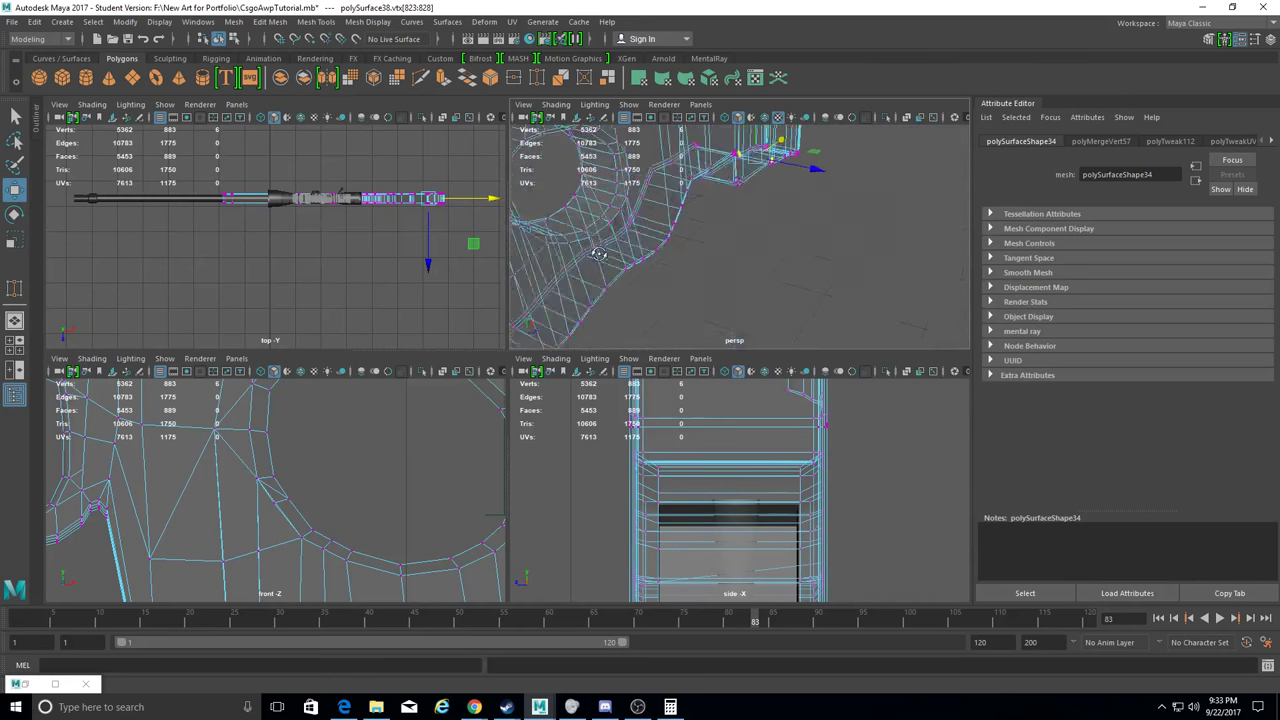
left_click(1271, 141)
left_click(1192, 168)
key("space")
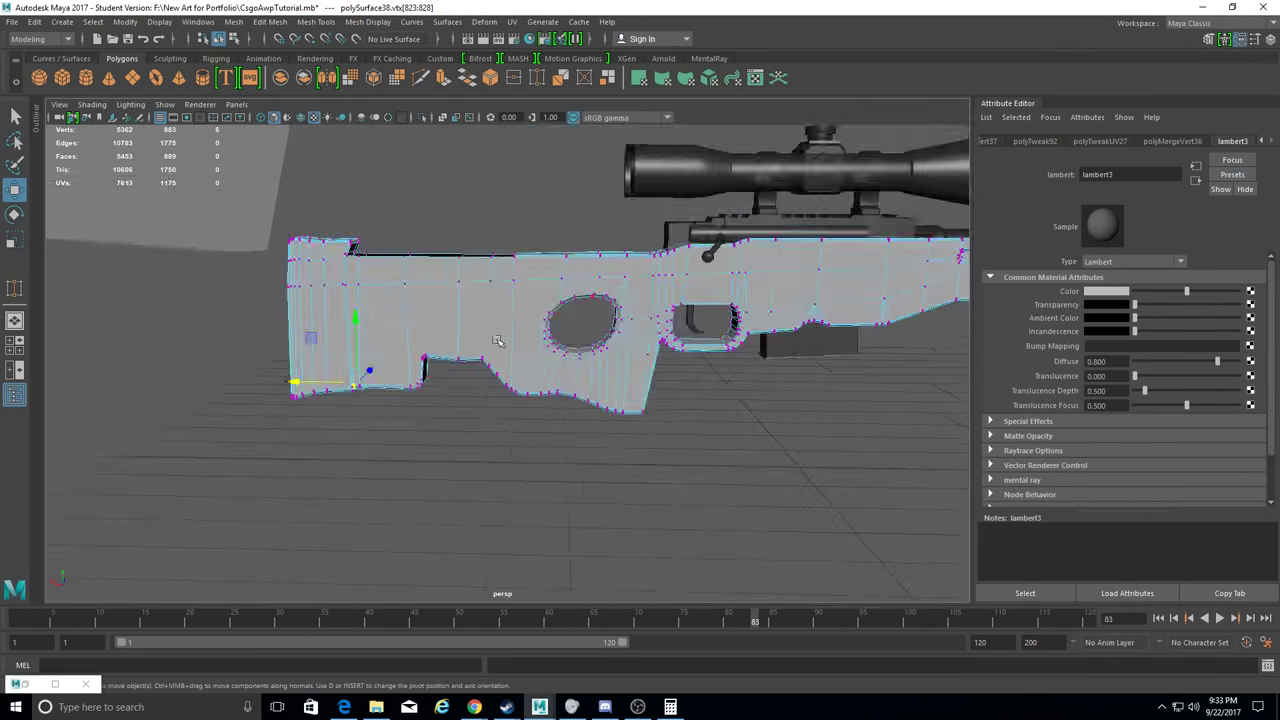
Target-weld the loose rear-corner vertices onto their neighbours, reaching 5346 vertices.
scroll(512, 467, "up", 5)
scroll(512, 467, "up", 5)
scroll(523, 300, "down", 2)
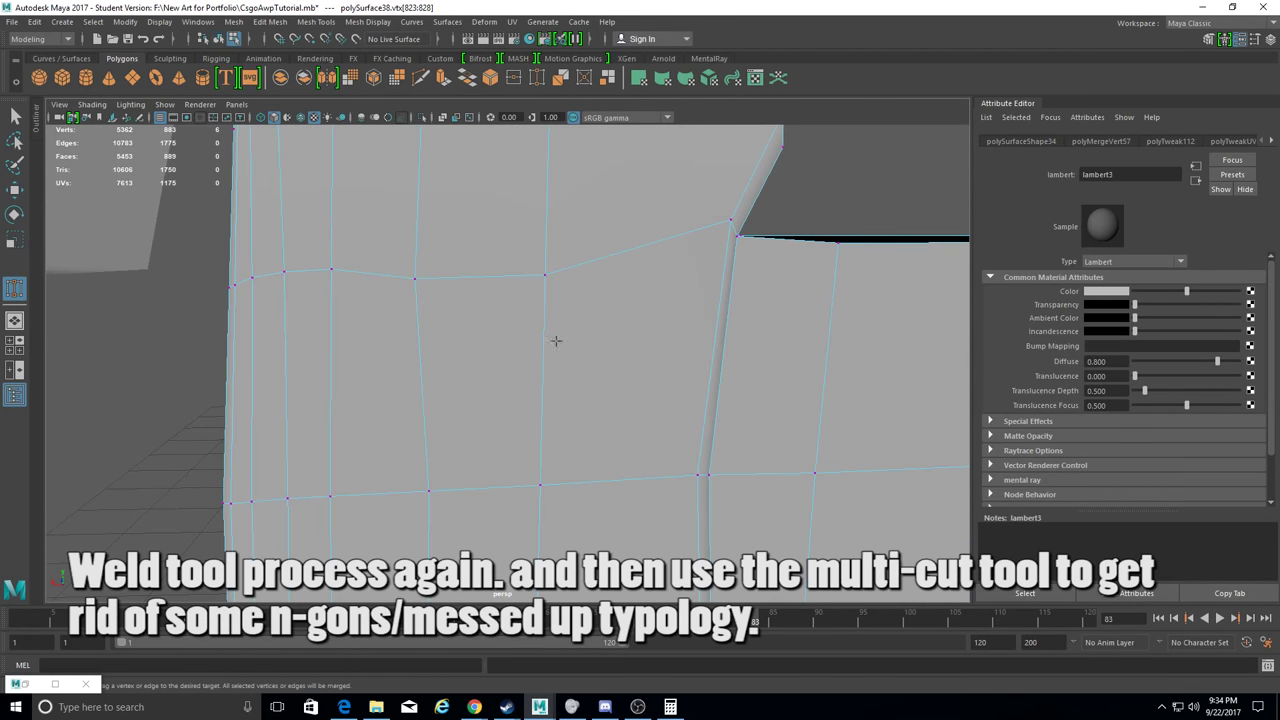
key("y")
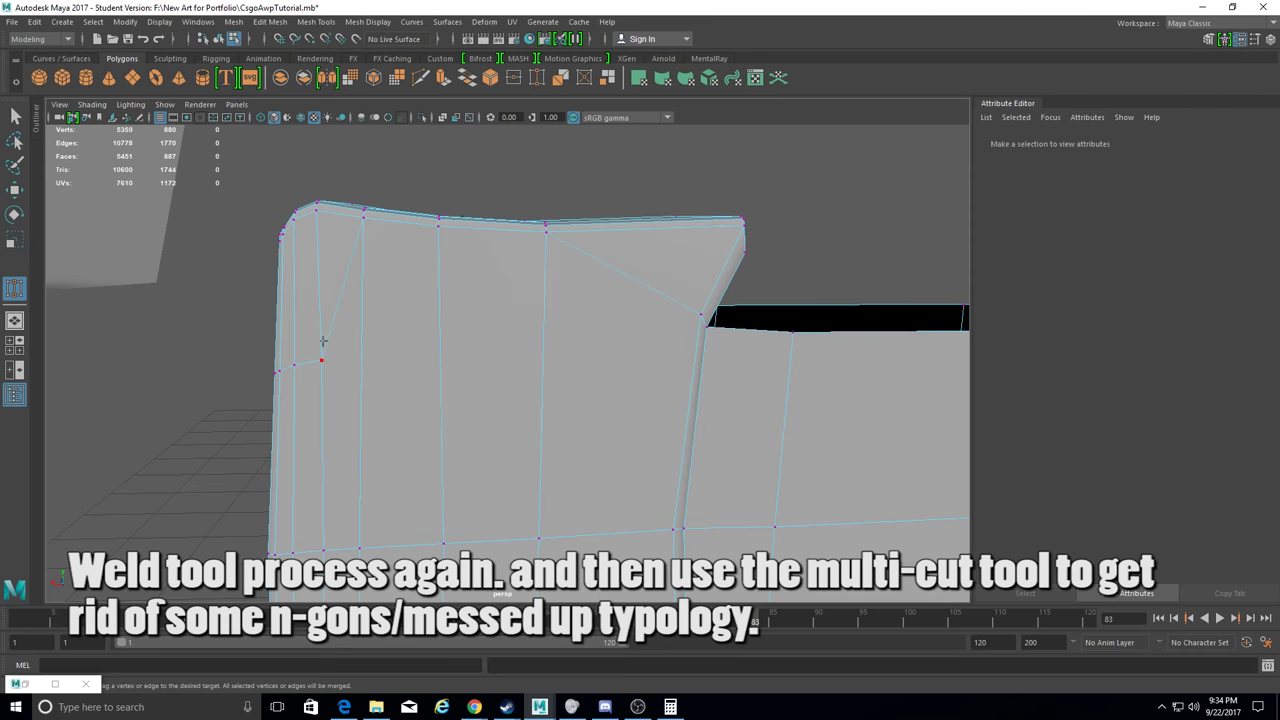
left_click_drag(293, 364, 288, 226)
mouse_move(288, 226)
left_mouse_down("alt")
mouse_move(320, 374)
mouse_move(535, 405)
mouse_move(537, 232)
mouse_move(635, 367)
mouse_move(633, 228)
left_mouse_up("alt")
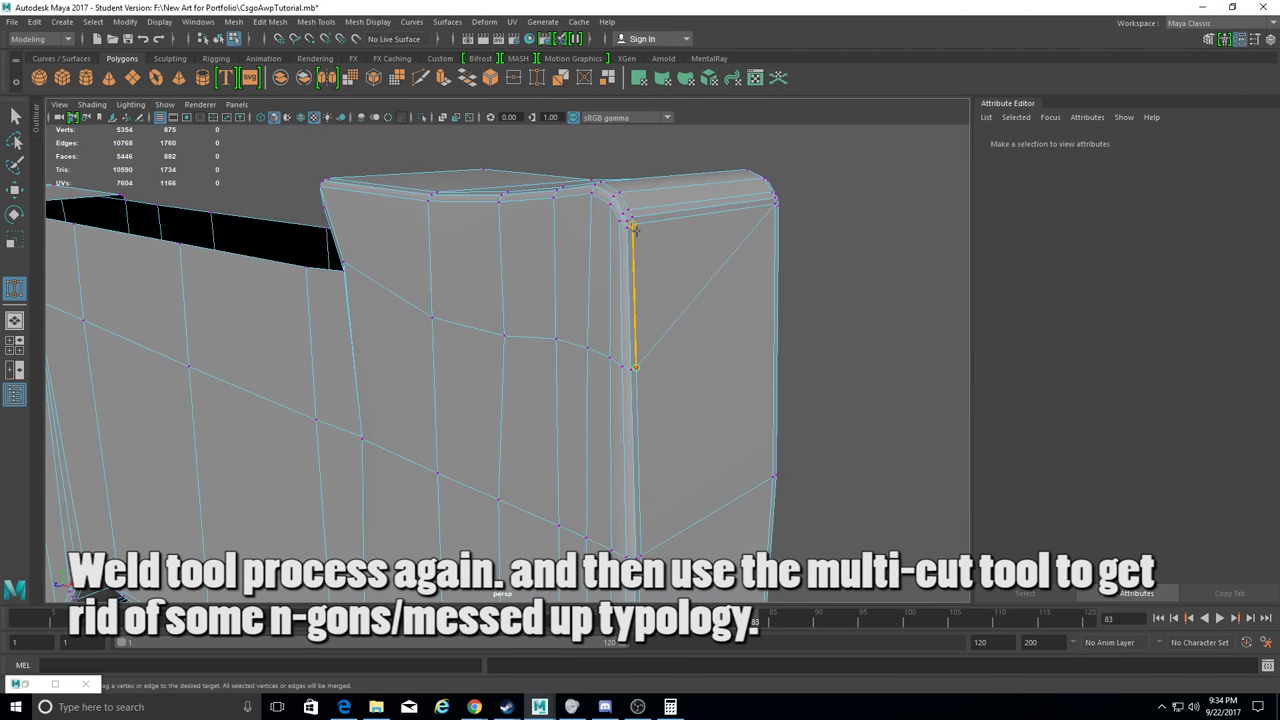
left_click_drag(587, 347, 555, 338)
left_click_drag(555, 338, 555, 201)
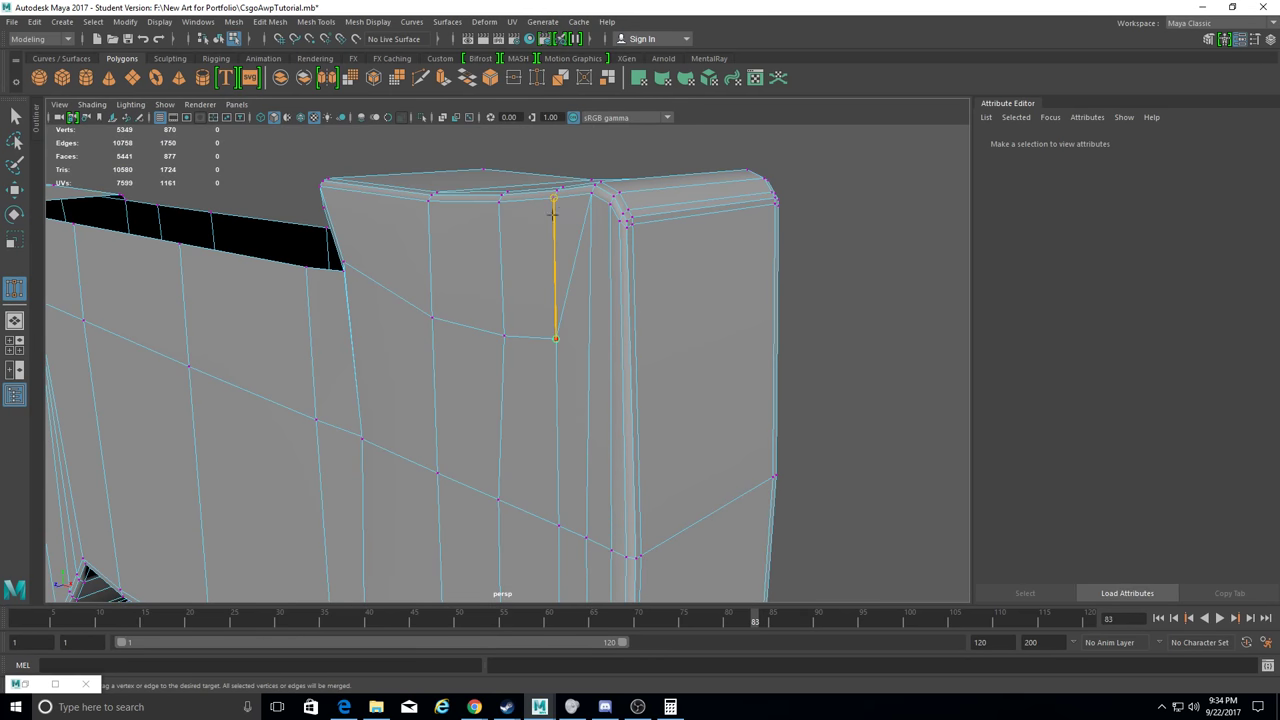
left_click_drag(433, 316, 434, 317)
mouse_move(434, 317)
left_mouse_down("alt")
mouse_move(557, 400)
mouse_move(586, 369)
mouse_move(520, 300)
left_mouse_up("alt")
scroll(586, 369, "up", 3)
left_click(316, 21)
Switch to Multi-Cut and lay out cut points across the stock's rear side faces.
left_click(386, 143)
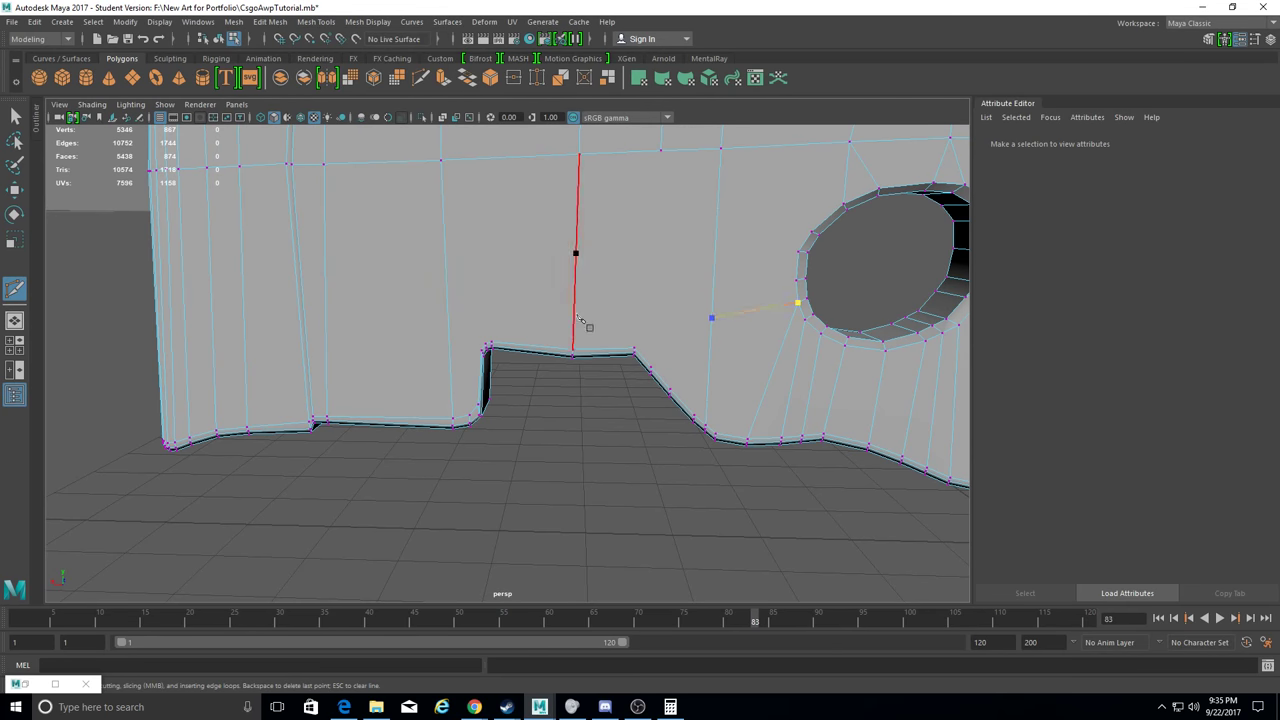
mouse_move(446, 307)
left_mouse_down("alt")
mouse_move(478, 287)
mouse_move(450, 313)
left_mouse_up("alt")
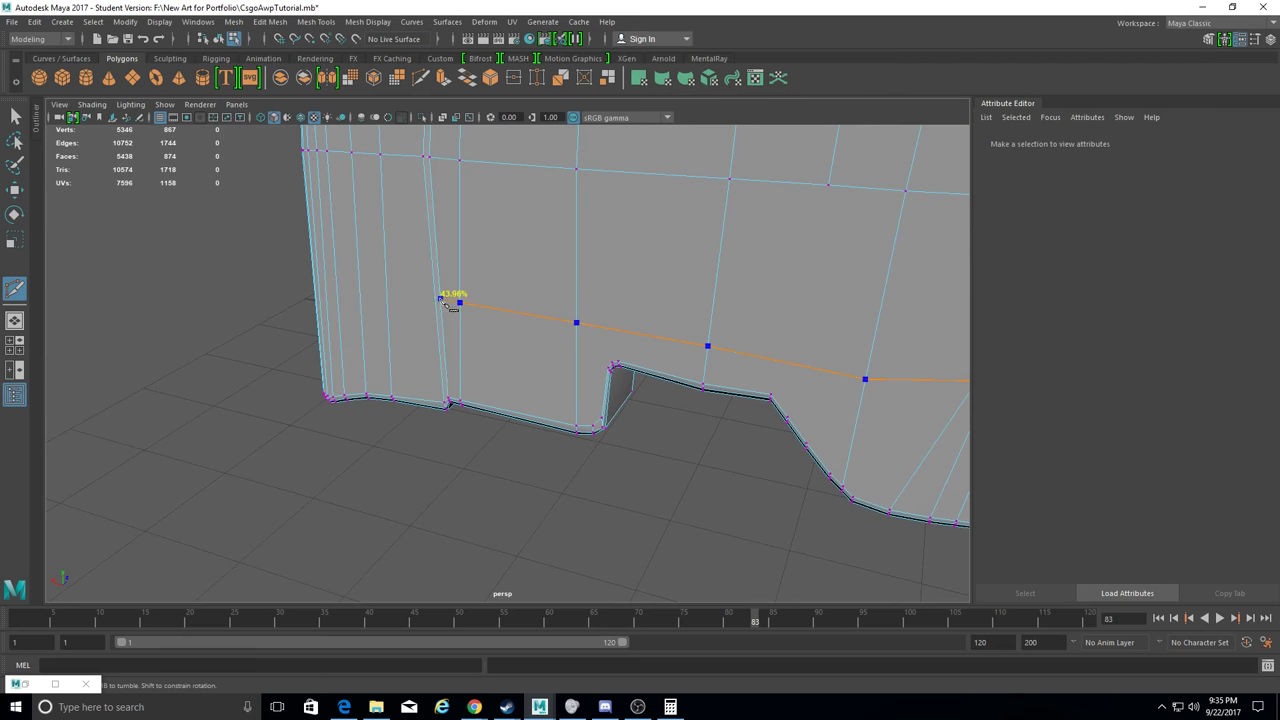
middle_click_drag(436, 300, 559, 304, "alt")
key("ctrl+z")
mouse_move(545, 300)
left_mouse_down("alt")
mouse_move(571, 300)
mouse_move(552, 274)
mouse_move(486, 271)
mouse_move(471, 323)
mouse_move(594, 323)
mouse_move(521, 287)
left_mouse_up("alt")
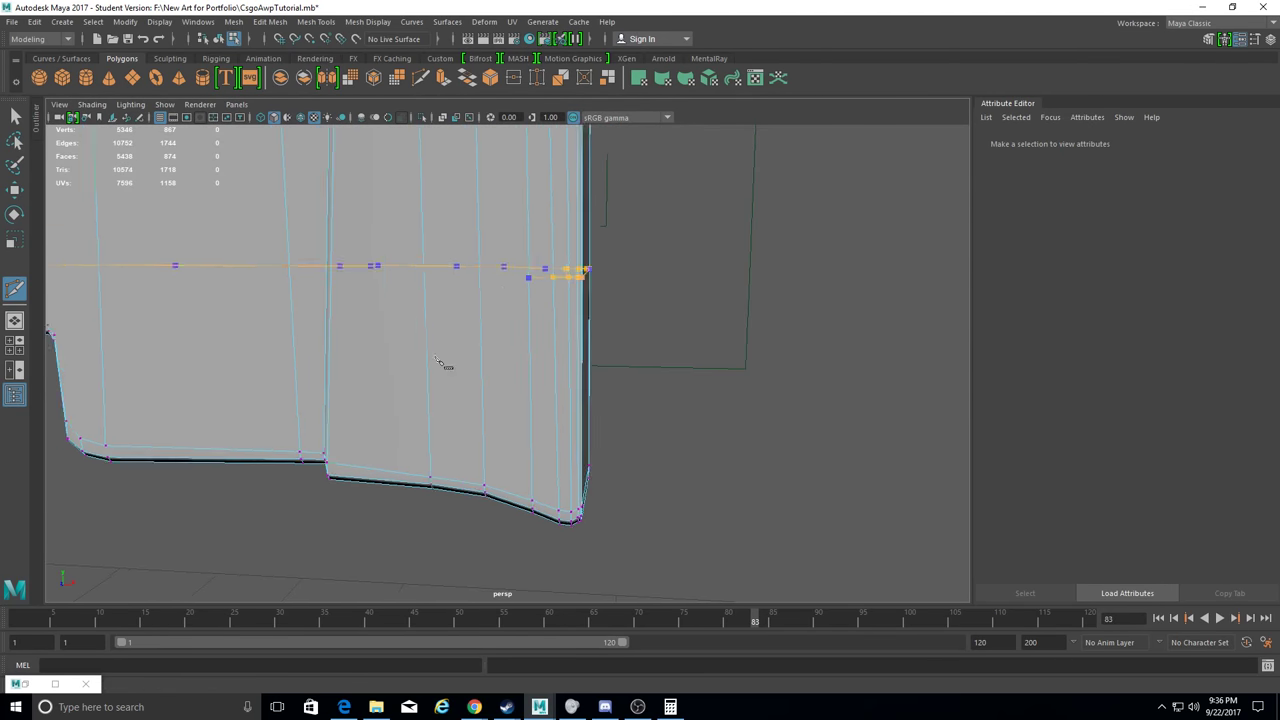
key("space")
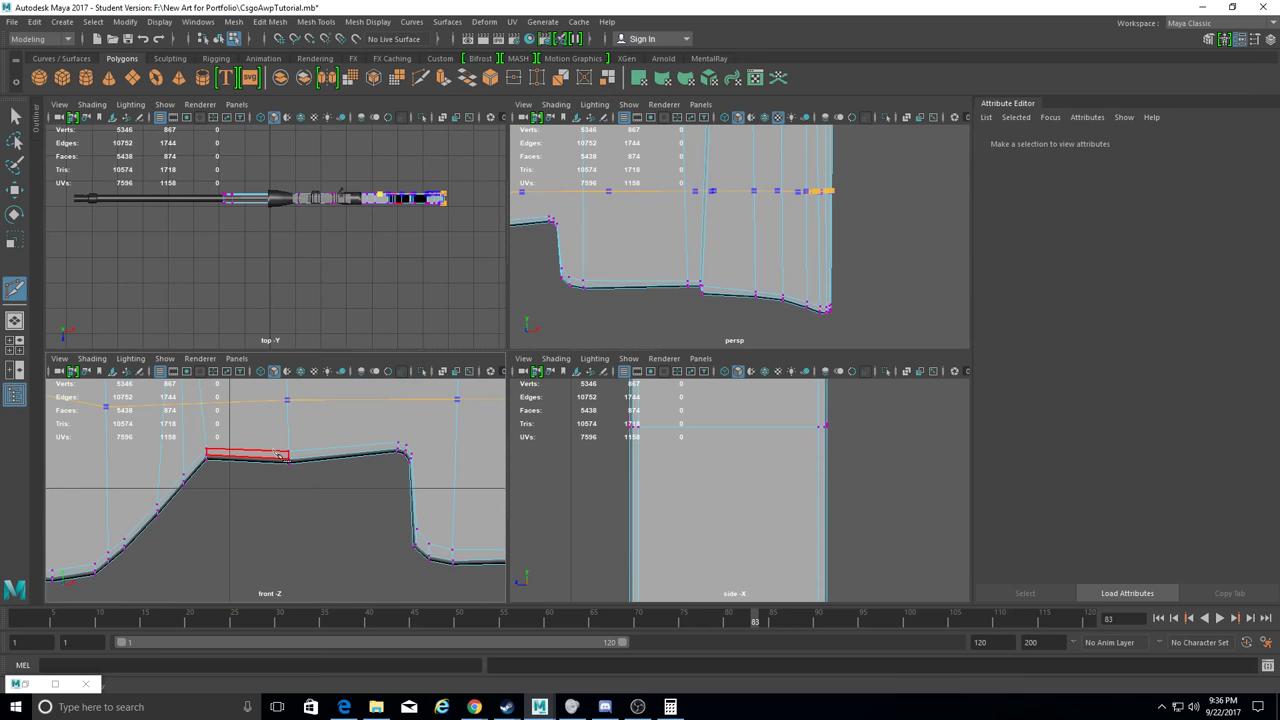
left_click_drag(617, 280, 748, 279, "alt")
scroll(369, 530, "down", 3)
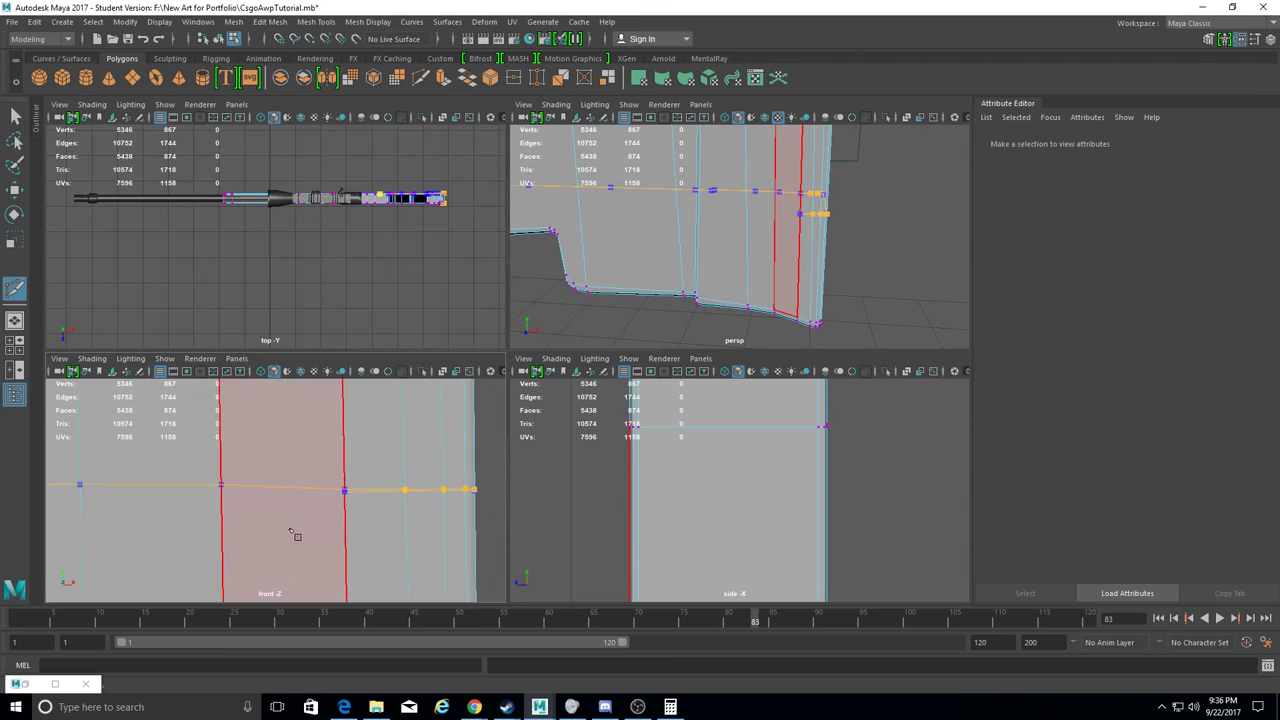
scroll(818, 260, "up", 3)
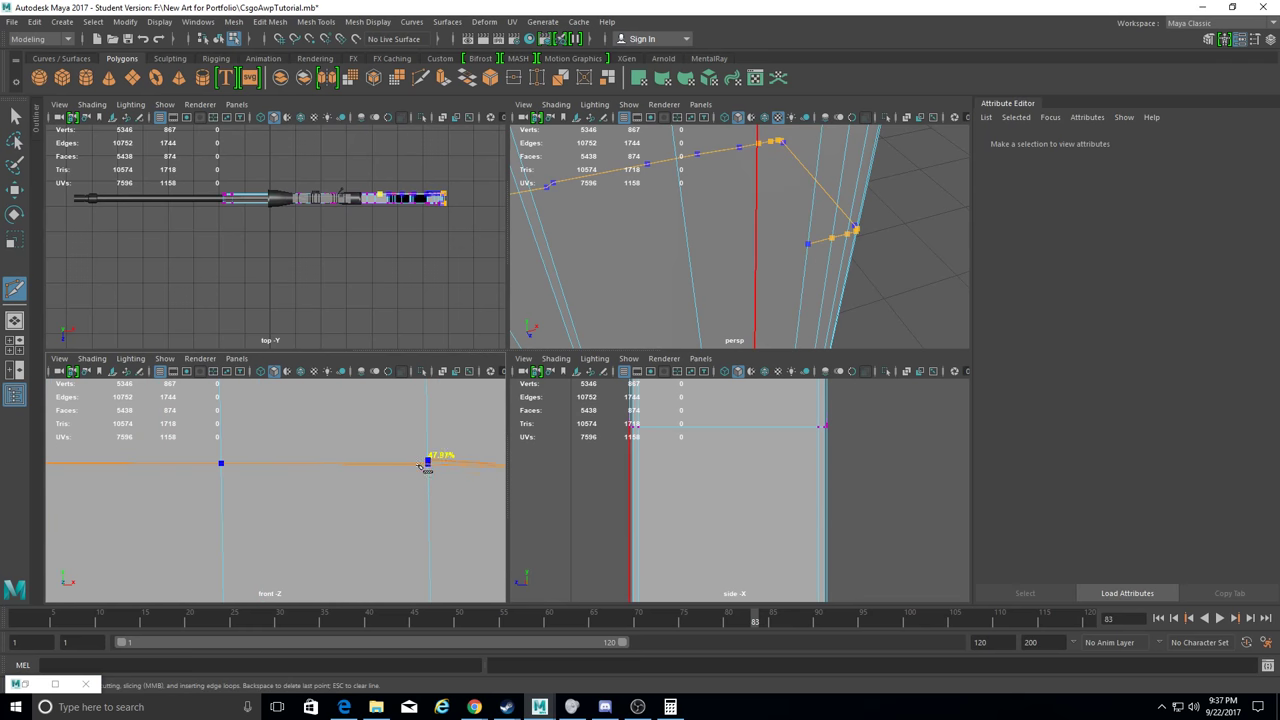
scroll(320, 490, "down", 3)
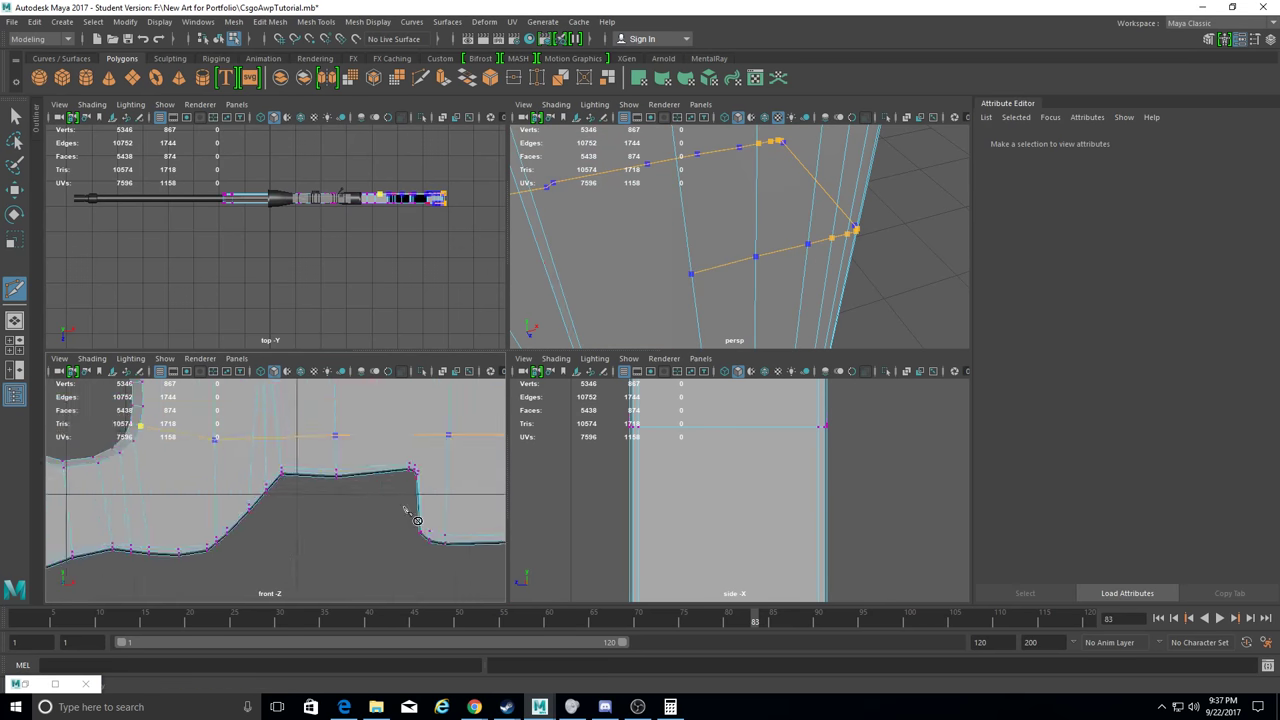
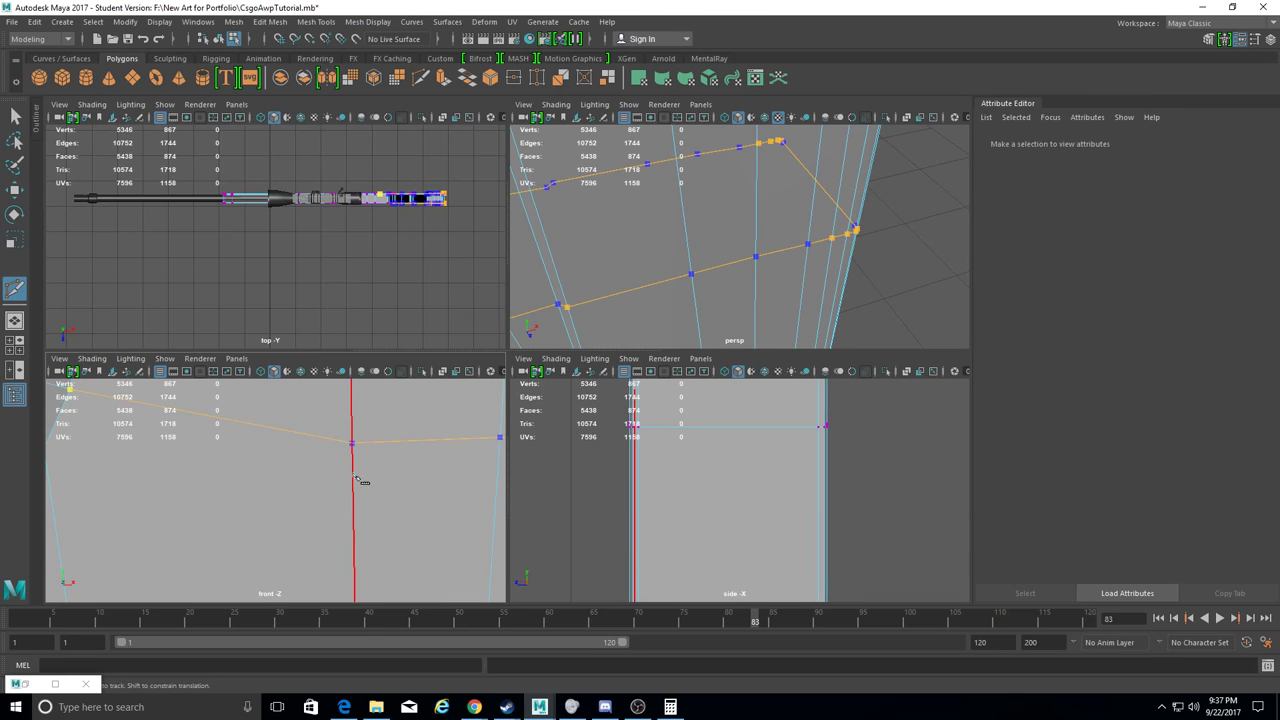
Maximize the perspective view and zoom in on the side of the rifle stock.
left_click_drag(690, 250, 727, 290, "alt")
scroll(740, 224, "up", 3)
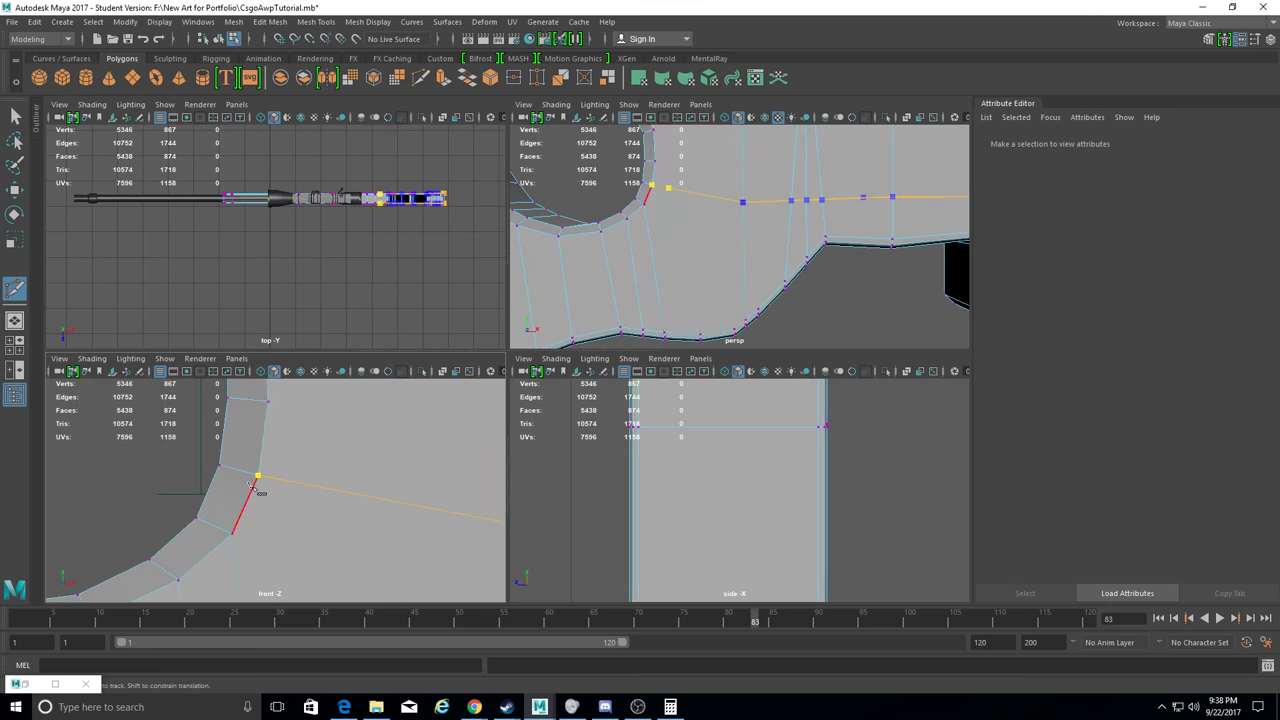
left_click_drag(700, 250, 760, 230, "alt")
key("space")
scroll(365, 393, "up", 5)
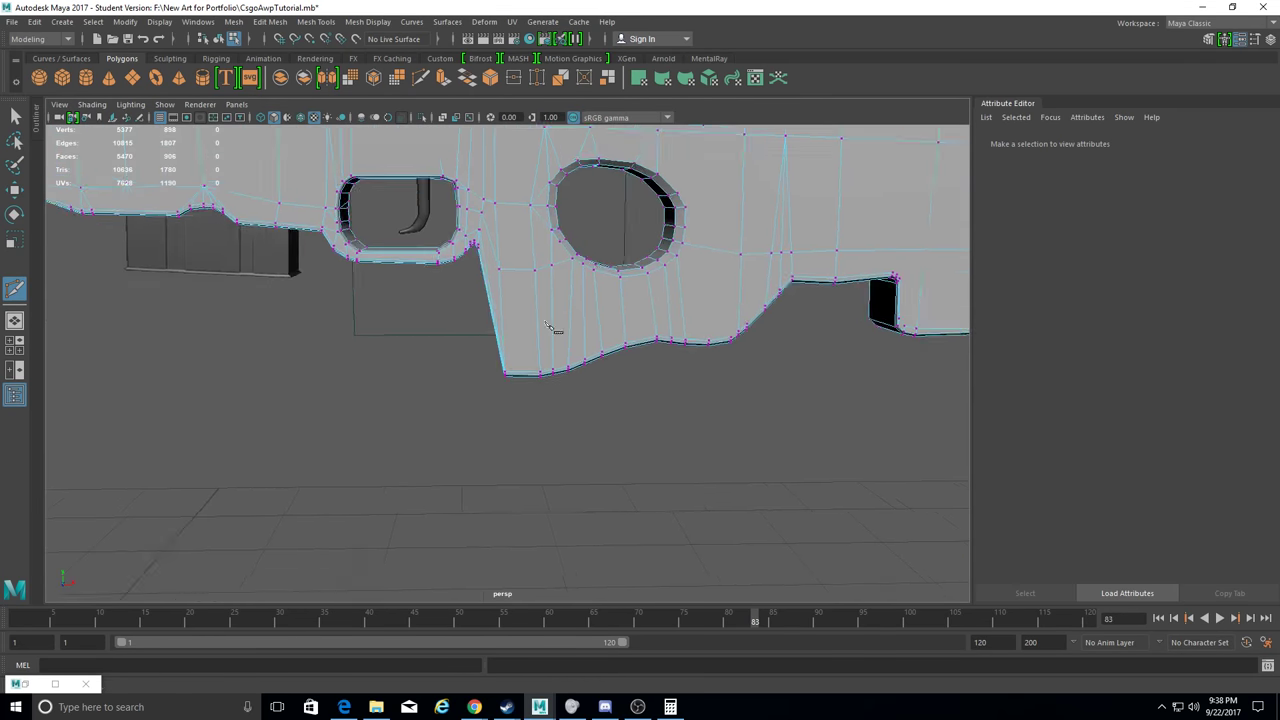
left_click_drag(365, 393, 166, 466, "alt")
scroll(166, 466, "up", 4)
Target Weld two redundant vertices onto their neighbours at the trigger guard corner.
left_click(316, 21)
left_click(370, 162)
scroll(603, 288, "up", 2)
mouse_move(603, 288)
left_mouse_down("alt")
mouse_move(423, 380)
mouse_move(444, 375)
mouse_move(100, 414)
mouse_move(300, 400)
left_mouse_up("alt")
scroll(529, 434, "up", 3)
mouse_move(529, 434)
left_mouse_down()
mouse_move(560, 375)
mouse_move(555, 405)
left_mouse_up()
mouse_move(555, 405)
left_mouse_down("alt")
mouse_move(522, 418)
mouse_move(789, 409)
mouse_move(523, 277)
mouse_move(827, 287)
mouse_move(620, 290)
mouse_move(811, 286)
left_mouse_up("alt")
Orbit to the lower stock edge and switch to the Move tool for vertices.
left_click_drag(595, 273, 560, 300, "alt")
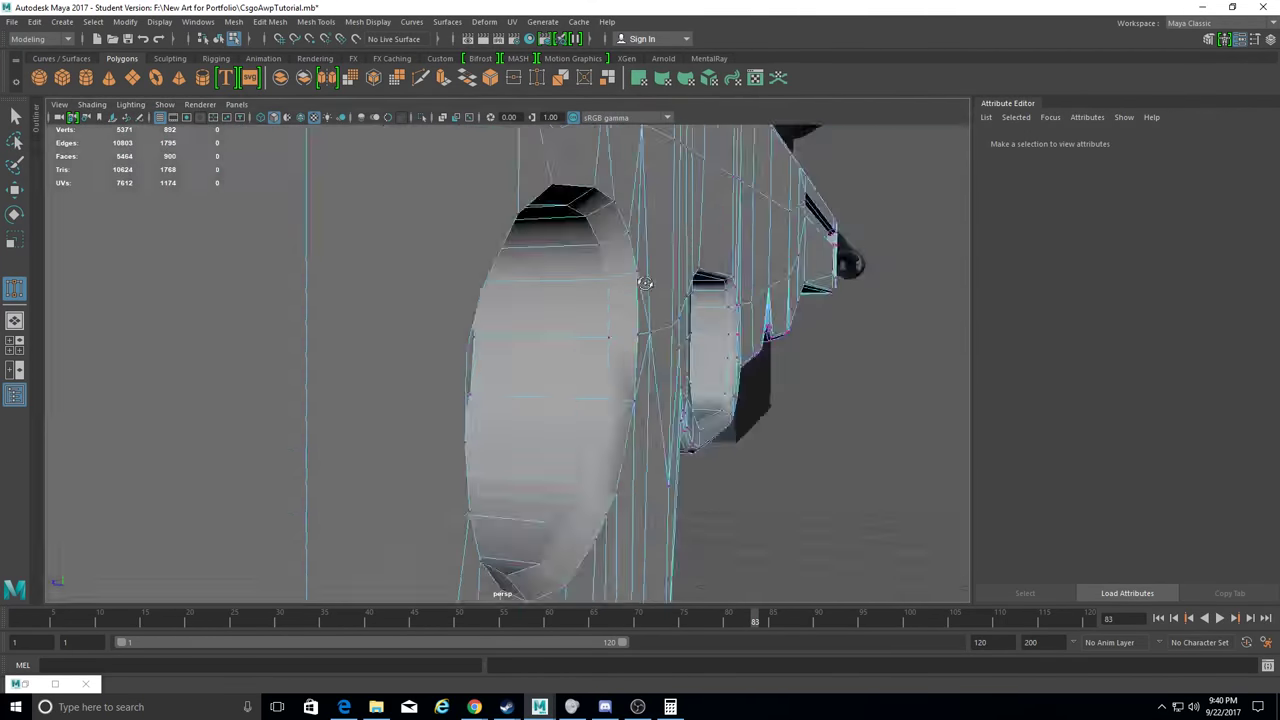
scroll(560, 300, "down", 5)
scroll(431, 377, "up", 5)
key("w")
right_click_drag(683, 308, 623, 306)
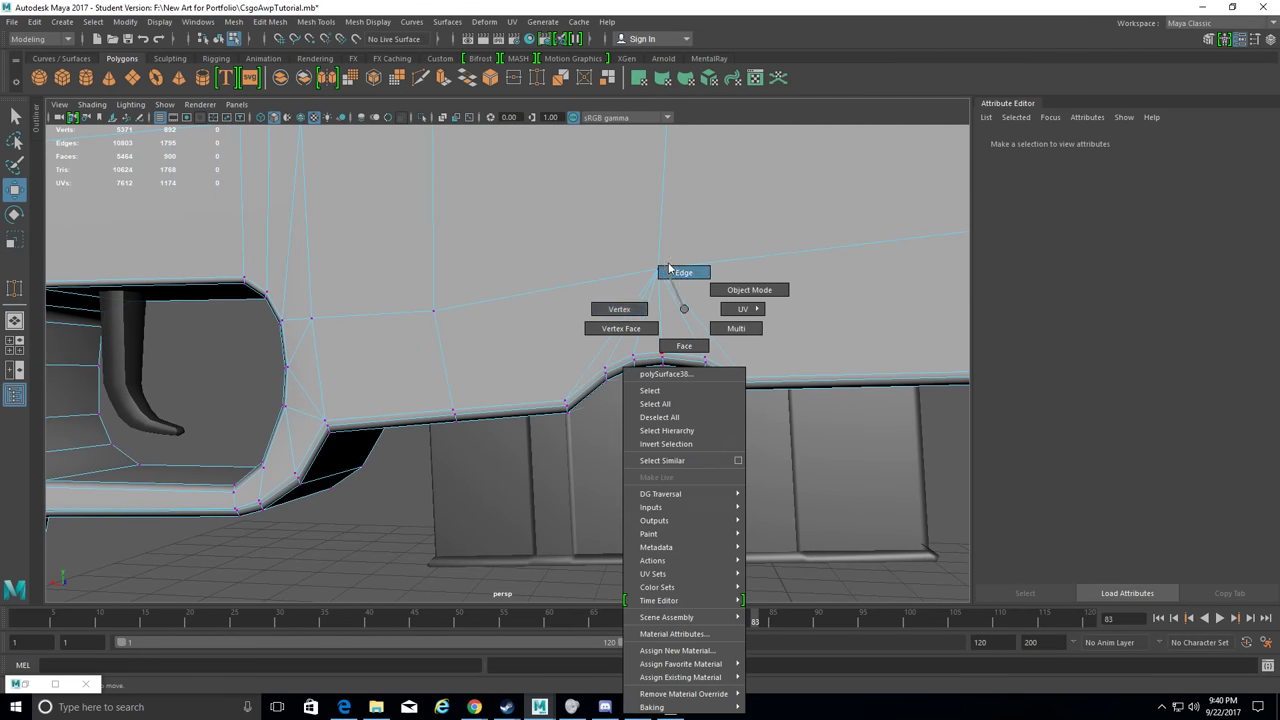
Delete the stray vertex above the stock bump with Delete Edge/Vertex.
left_click(614, 337)
mouse_move(614, 337)
left_mouse_down("alt")
mouse_move(614, 257)
mouse_move(113, 172)
left_mouse_up("alt")
left_click(270, 21)
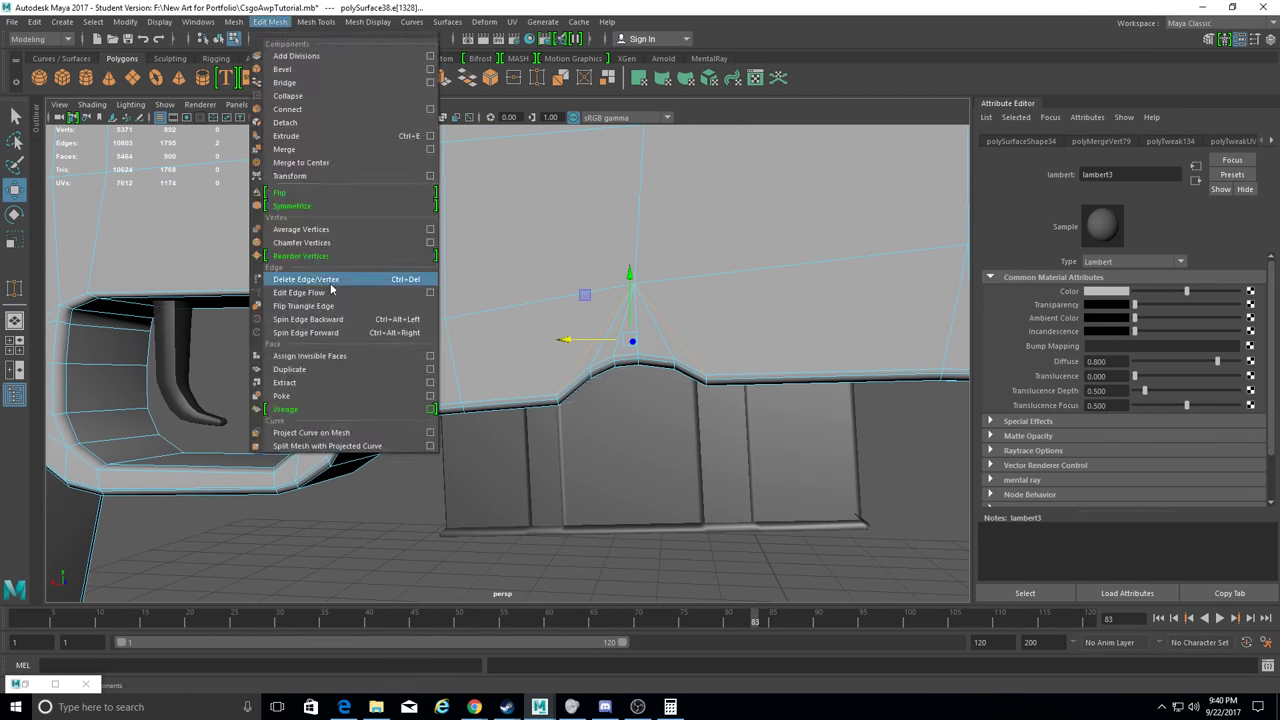
left_click(380, 271)
Cut one new edge into the stock with Multi-Cut.
left_click(340, 21)
left_click(330, 150)
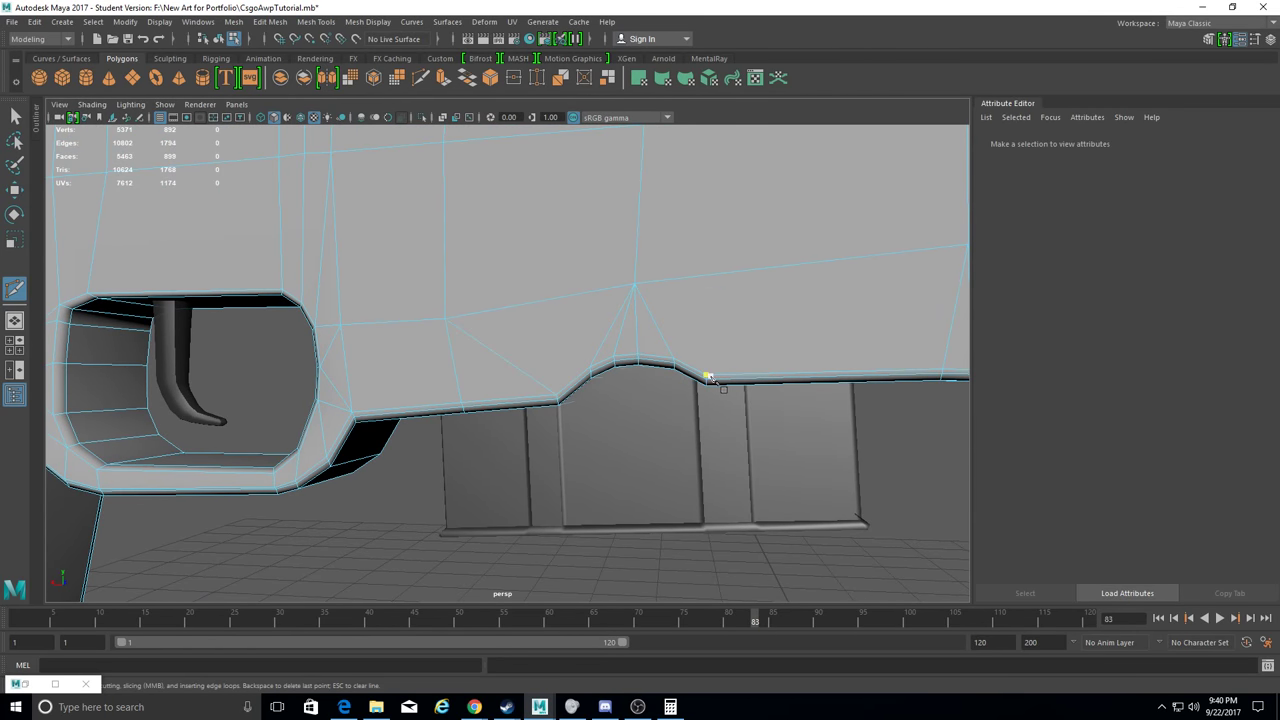
left_click(749, 400)
left_click(766, 277)
Inspect vertices around the trigger guard hole, then clear the selection.
mouse_move(766, 277)
left_mouse_down("alt")
mouse_move(510, 393)
mouse_move(484, 385)
mouse_move(508, 390)
left_mouse_up("alt")
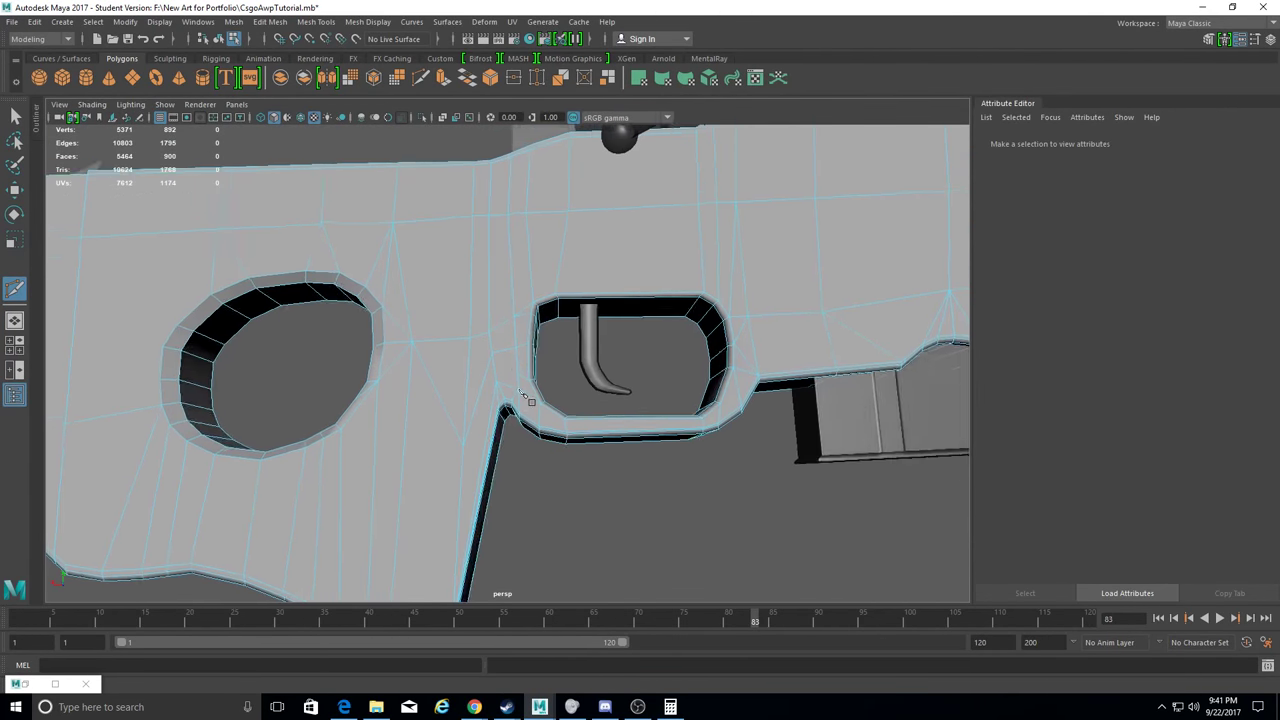
left_click_drag(508, 390, 4, 224, "alt")
left_click(494, 331)
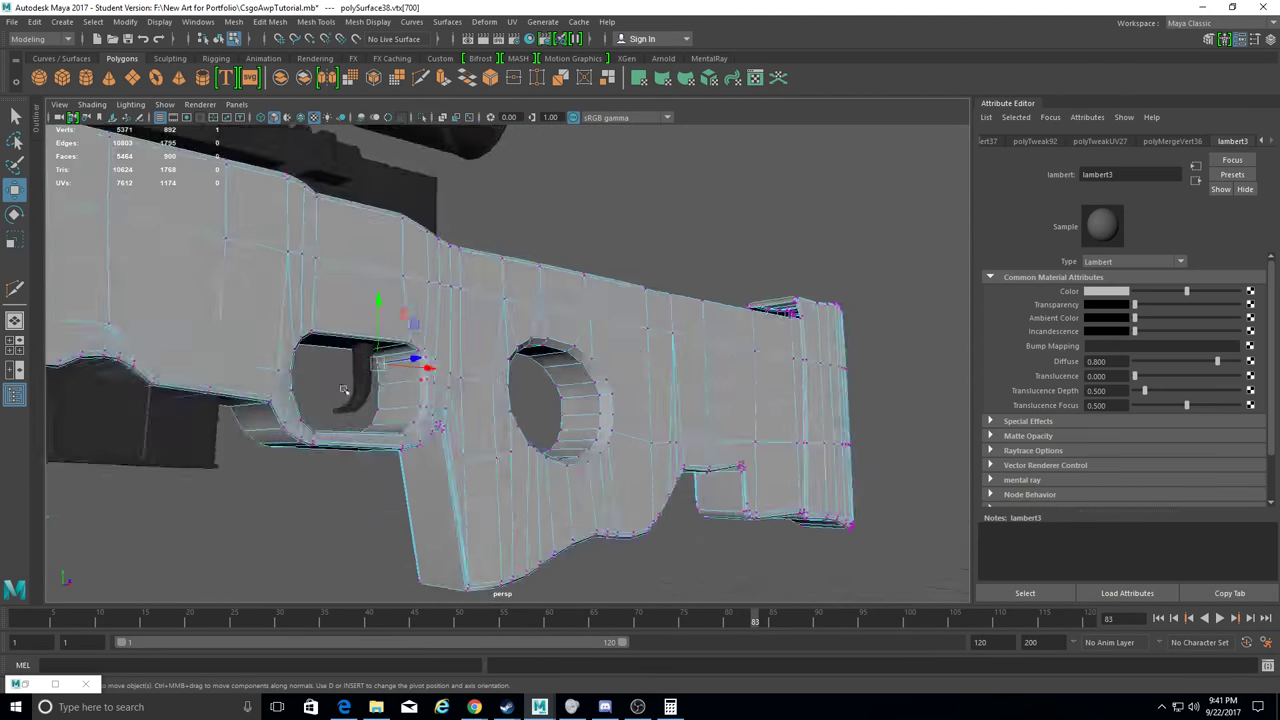
left_click_drag(494, 331, 268, 323, "alt")
left_click_drag(338, 226, 638, 405, "alt")
left_click(455, 290)
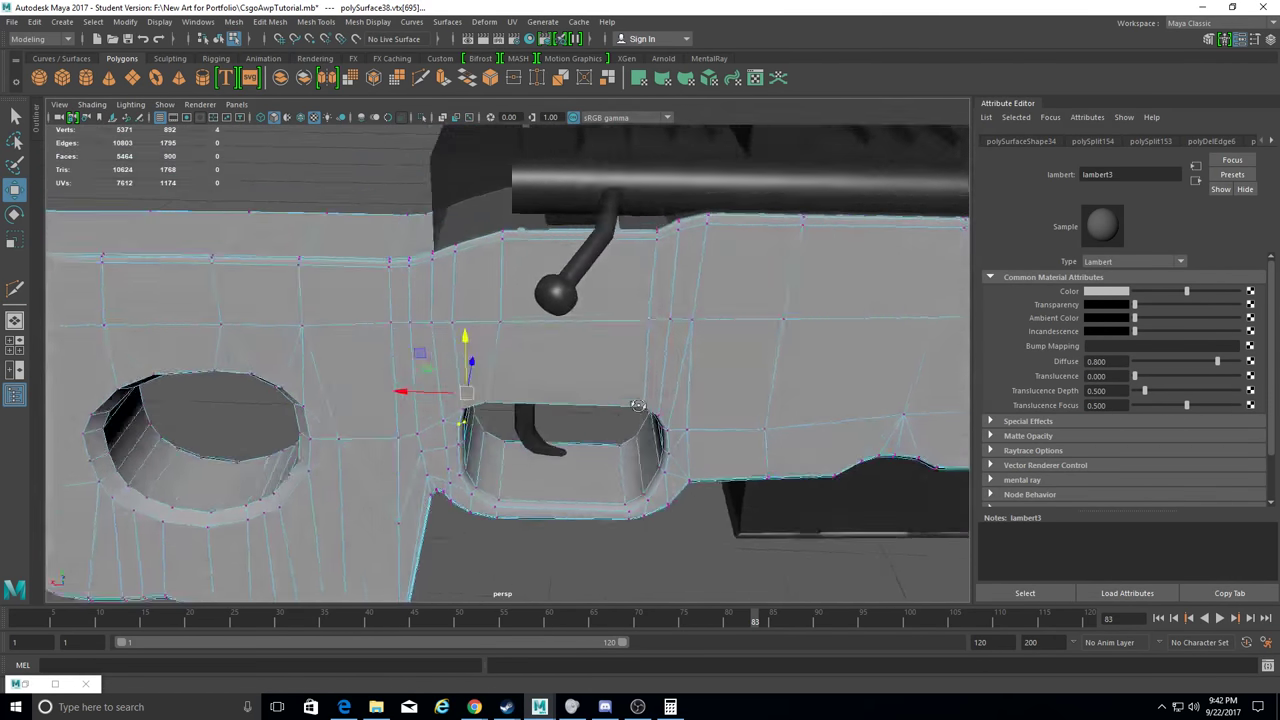
mouse_move(638, 405)
left_mouse_down("alt")
mouse_move(452, 442)
mouse_move(461, 451)
left_mouse_up("alt")
scroll(452, 442, "up", 3)
scroll(462, 438, "up", 3)
left_click(505, 365)
Target Weld a redundant vertex beside the trigger guard.
left_click(316, 21)
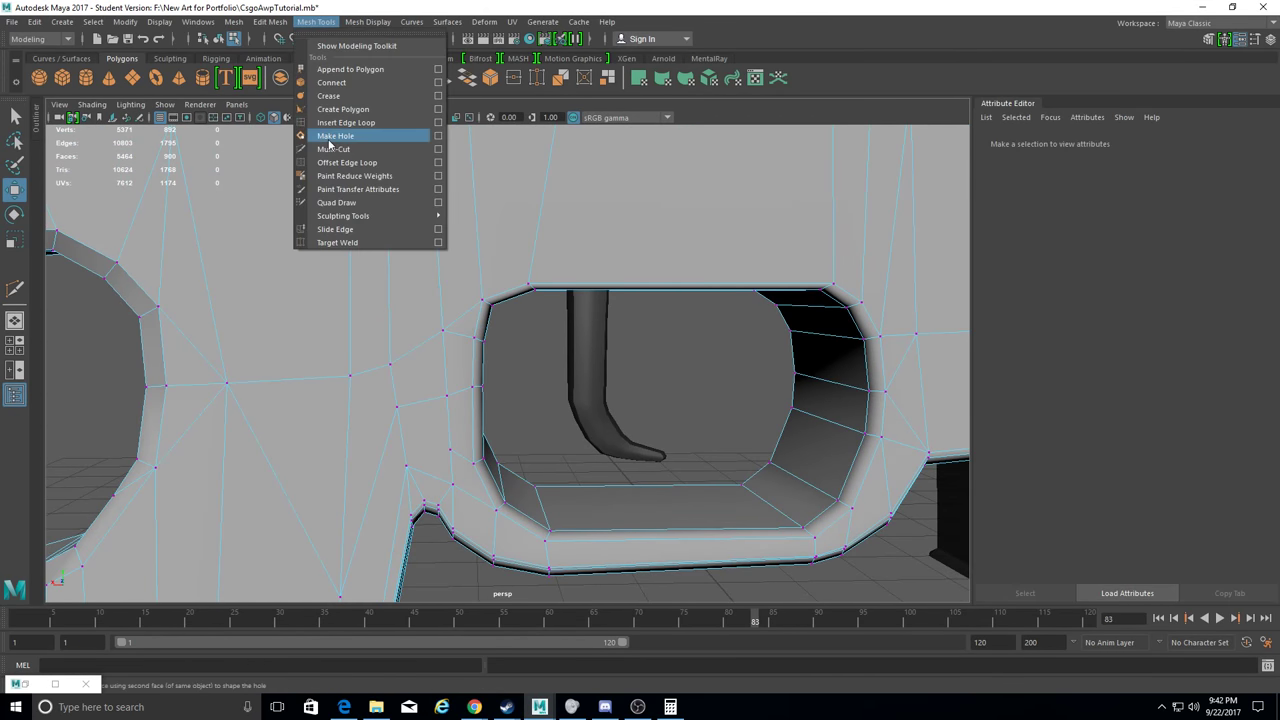
left_click(340, 242)
scroll(449, 414, "down", 1)
scroll(445, 440, "down", 3)
scroll(443, 484, "down", 2)
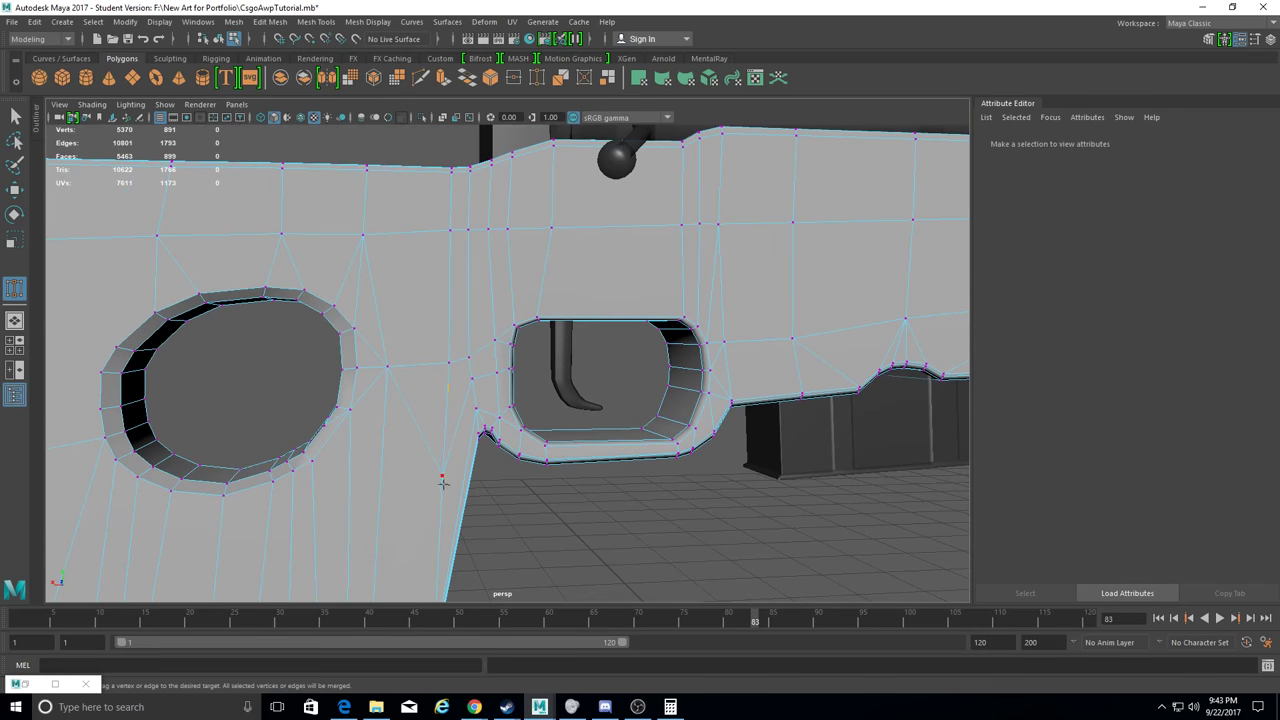
left_click_drag(443, 484, 448, 362)
left_click_drag(448, 362, 608, 457, "alt")
mouse_move(547, 393)
left_mouse_down("alt")
mouse_move(323, 374)
mouse_move(487, 367)
left_mouse_up("alt")
mouse_move(477, 470)
left_mouse_down("alt")
mouse_move(471, 434)
mouse_move(466, 480)
mouse_move(462, 240)
mouse_move(500, 230)
left_mouse_up("alt")
Weld redundant vertices along the receiver's top edge, upper surface and near the bolt handle.
right_click_drag(500, 230, 553, 242, "alt")
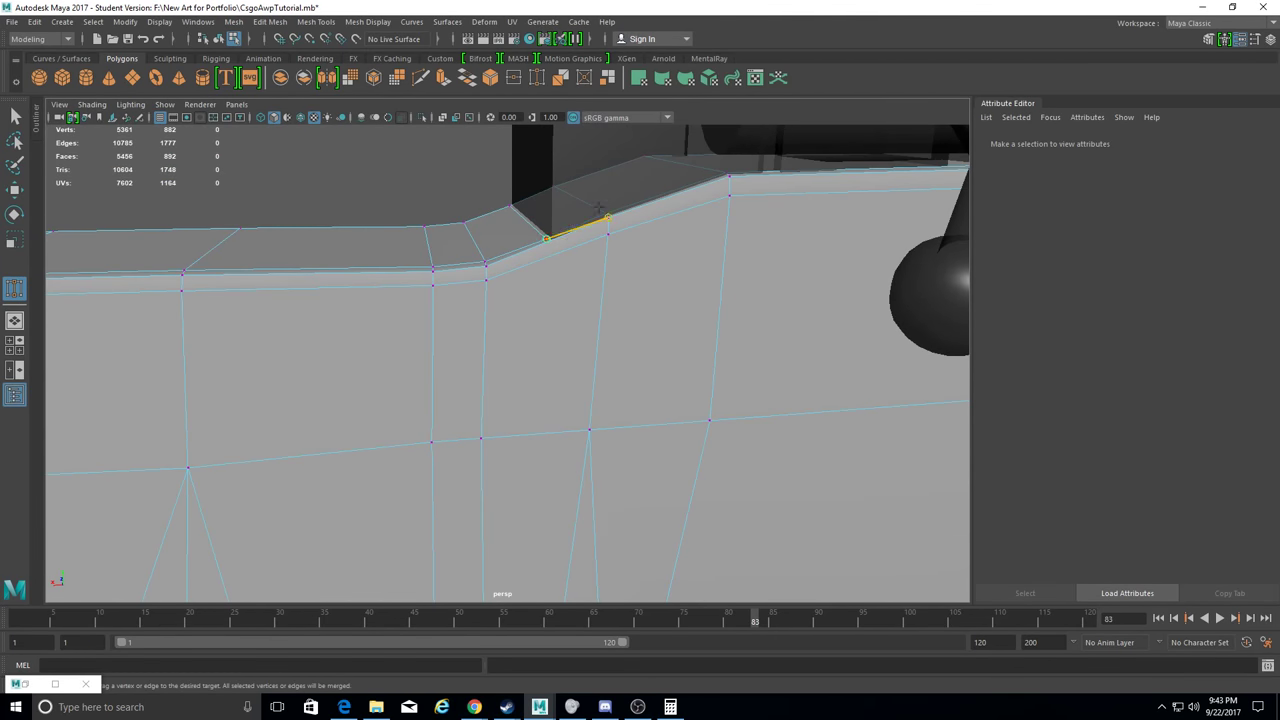
right_click_drag(604, 205, 729, 380, "alt")
mouse_move(729, 380)
left_mouse_down("alt")
mouse_move(560, 372)
mouse_move(597, 383)
mouse_move(485, 338)
mouse_move(477, 371)
mouse_move(463, 257)
mouse_move(486, 437)
mouse_move(539, 261)
mouse_move(514, 486)
left_mouse_up("alt")
mouse_move(514, 486)
left_mouse_down()
mouse_move(691, 506)
mouse_move(658, 611)
left_mouse_up()
left_click_drag(641, 133, 642, 134)
mouse_move(642, 134)
left_mouse_down("alt")
mouse_move(689, 143)
mouse_move(571, 323)
mouse_move(585, 516)
mouse_move(537, 463)
mouse_move(570, 327)
left_mouse_up("alt")
left_click_drag(561, 207, 613, 213)
mouse_move(613, 213)
left_mouse_down("alt")
mouse_move(600, 249)
mouse_move(535, 295)
mouse_move(598, 314)
left_mouse_up("alt")
mouse_move(598, 314)
left_mouse_down("alt")
mouse_move(430, 295)
mouse_move(410, 401)
mouse_move(394, 323)
mouse_move(470, 250)
mouse_move(702, 291)
left_mouse_up("alt")
Undo the last few bad vertex merges on the upper receiver.
scroll(476, 245, "up", 5)
key("ctrl+z")
scroll(480, 330, "down", 5)
mouse_move(543, 394)
left_mouse_down("alt")
mouse_move(486, 214)
mouse_move(500, 380)
left_mouse_up("alt")
scroll(510, 403, "up", 5)
key("ctrl+z")
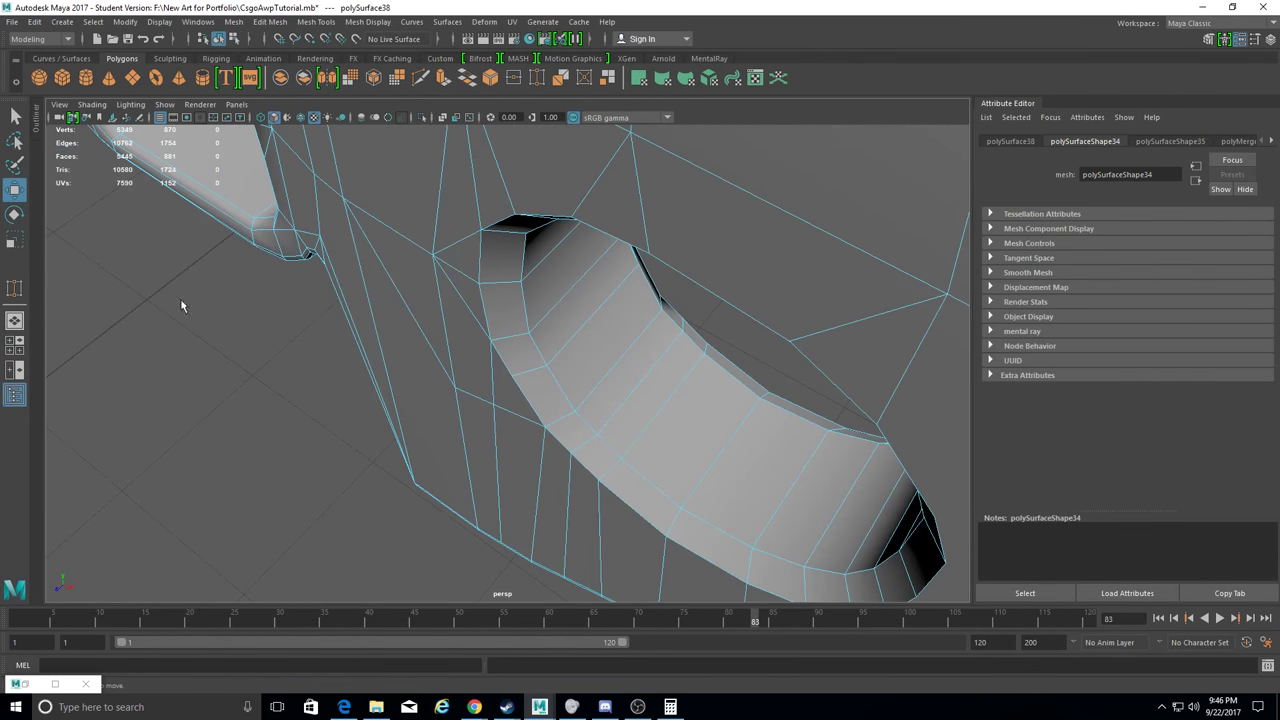
key("ctrl+z")
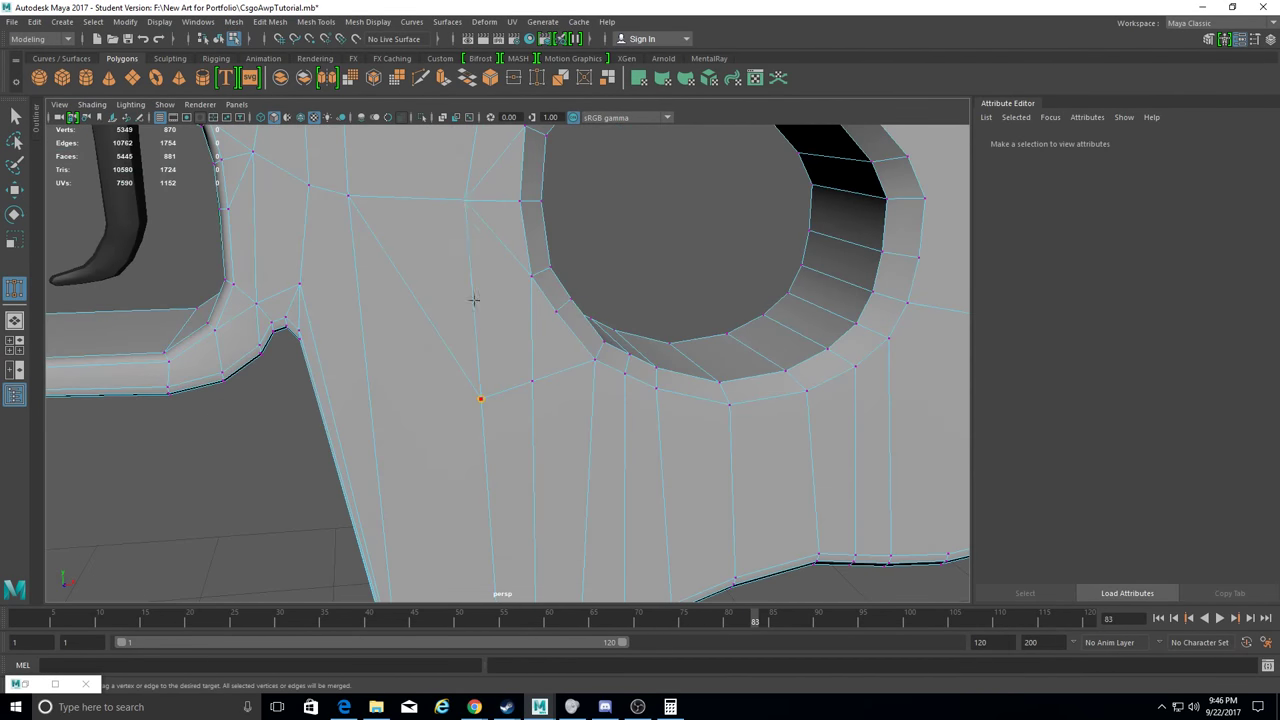
Weld a redundant vertex beside the hole, then select a round-hole rim vertex.
mouse_move(474, 299)
left_mouse_down()
mouse_move(466, 200)
mouse_move(848, 394)
mouse_move(889, 374)
mouse_move(1006, 399)
left_mouse_up()
mouse_move(511, 288)
left_mouse_down("alt")
mouse_move(491, 409)
mouse_move(597, 420)
mouse_move(468, 401)
mouse_move(523, 294)
mouse_move(517, 337)
mouse_move(443, 389)
left_mouse_up("alt")
left_click(15, 190)
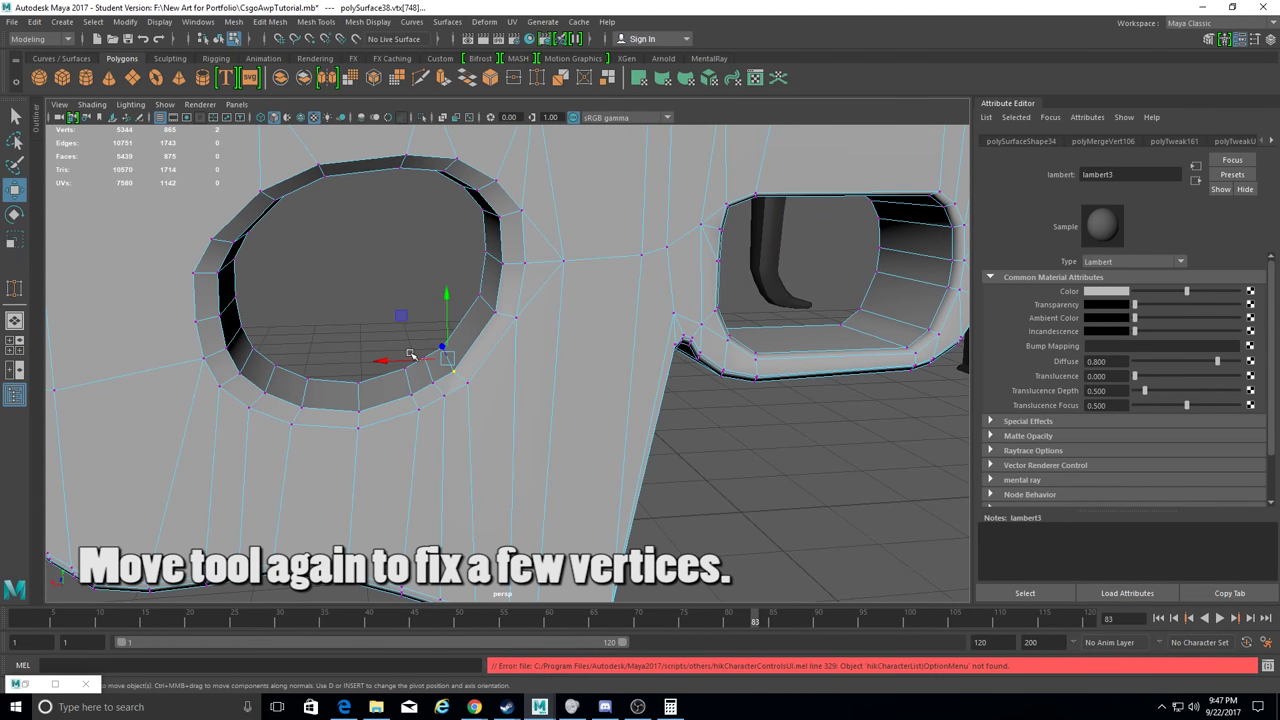
Reshape the round hole's rim vertices, leaving 5342 vertices and 5437 faces.
mouse_move(455, 343)
left_mouse_down("alt")
mouse_move(470, 330)
mouse_move(450, 350)
mouse_move(465, 345)
mouse_move(459, 357)
left_mouse_up("alt")
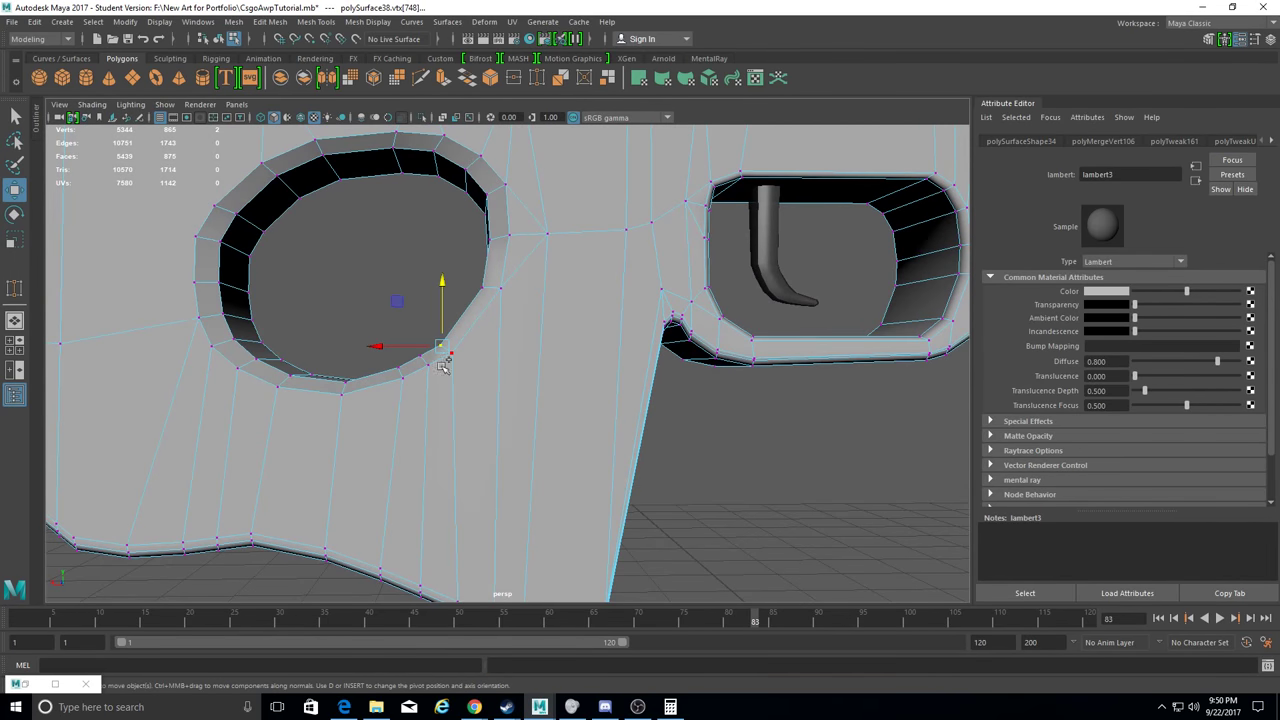
left_click_drag(404, 447, 560, 375, "alt")
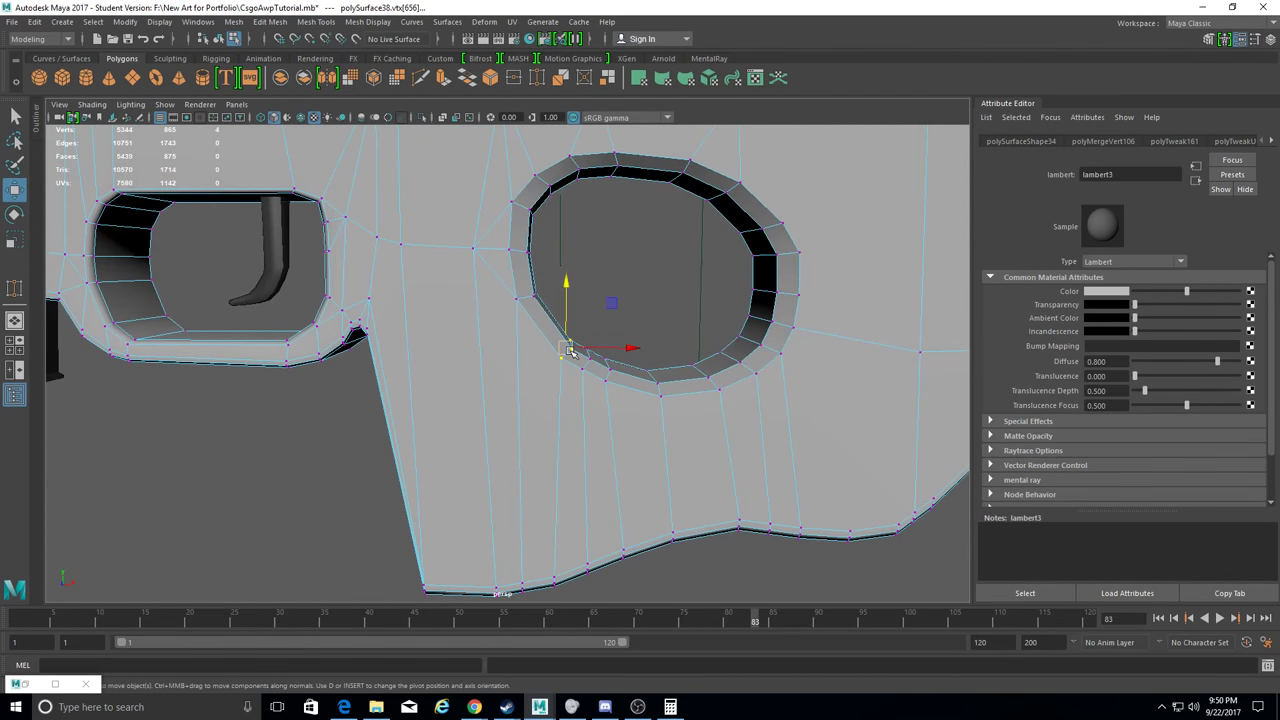
mouse_move(587, 328)
left_mouse_down("alt")
mouse_move(565, 397)
mouse_move(487, 421)
left_mouse_up("alt")
left_click(603, 387)
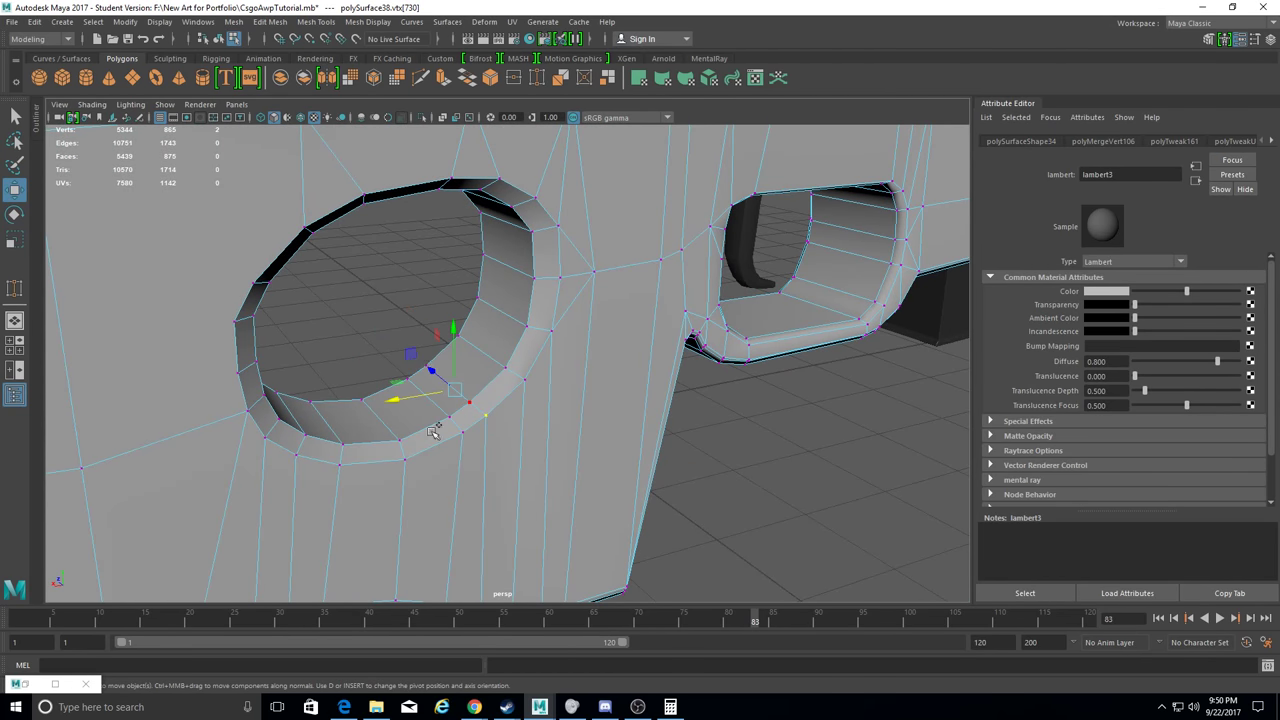
left_click_drag(428, 404, 640, 360, "alt")
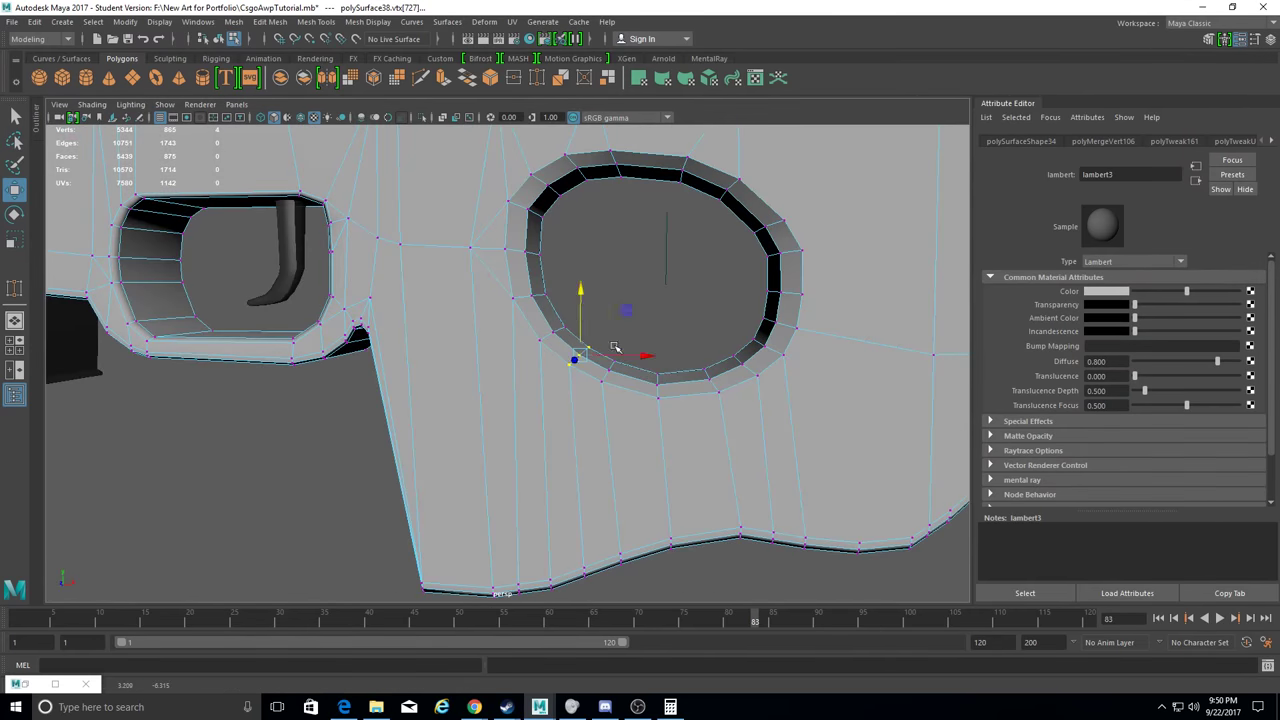
mouse_move(580, 314)
left_mouse_down("alt")
mouse_move(560, 365)
mouse_move(570, 389)
left_mouse_up("alt")
scroll(548, 373, "down", 5)
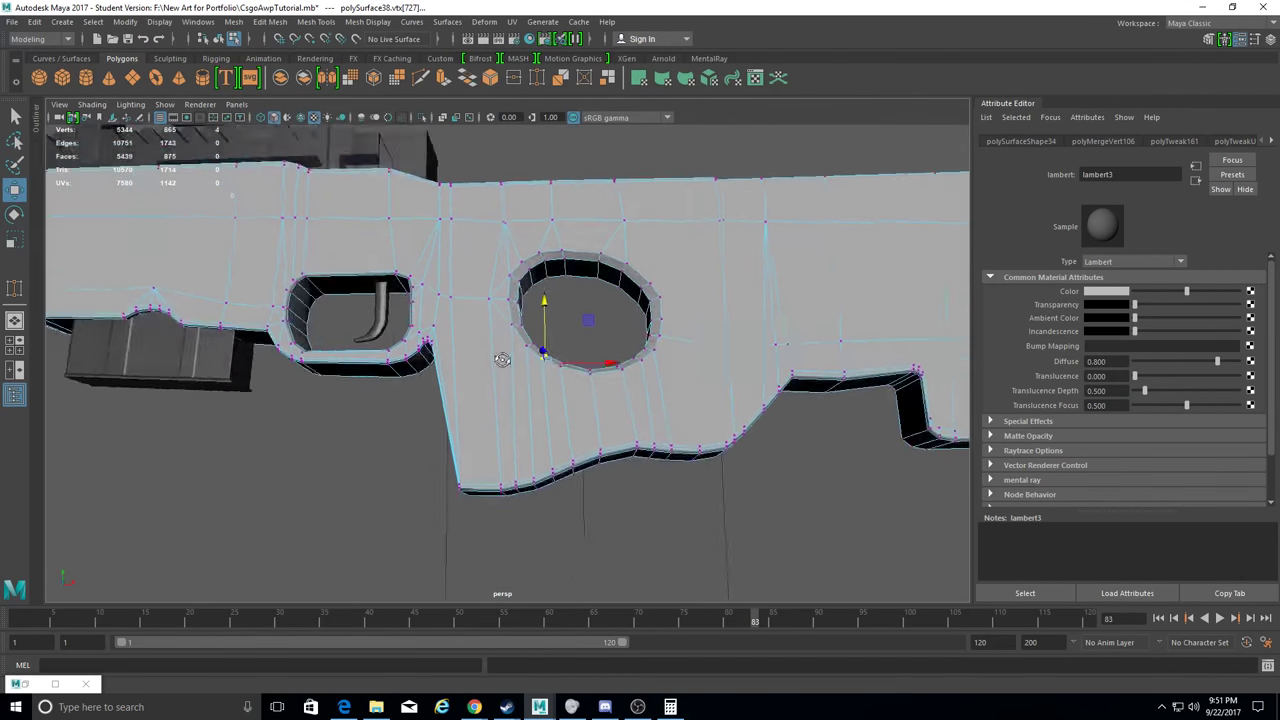
scroll(570, 389, "up", 3)
left_click_drag(585, 456, 455, 409, "alt")
left_click(285, 197)
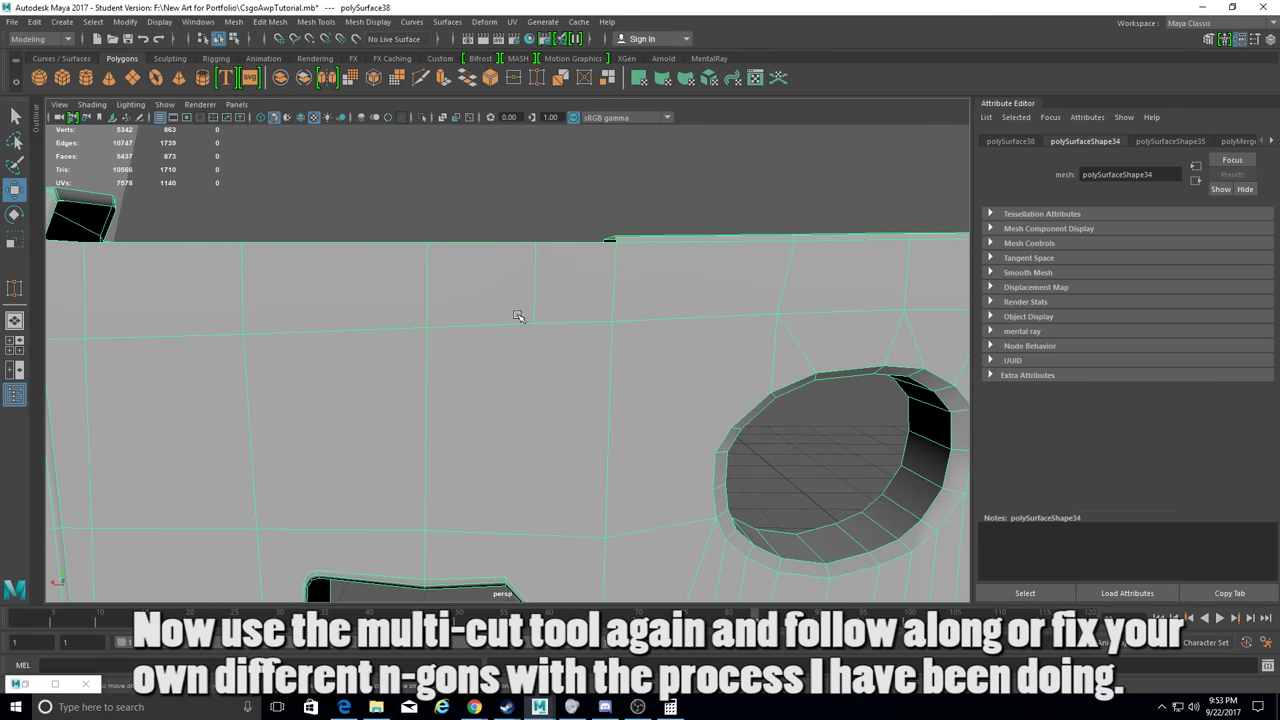
Select the stock mesh and show four views framed on the lower stock outline.
left_click(1191, 238)
key("space")
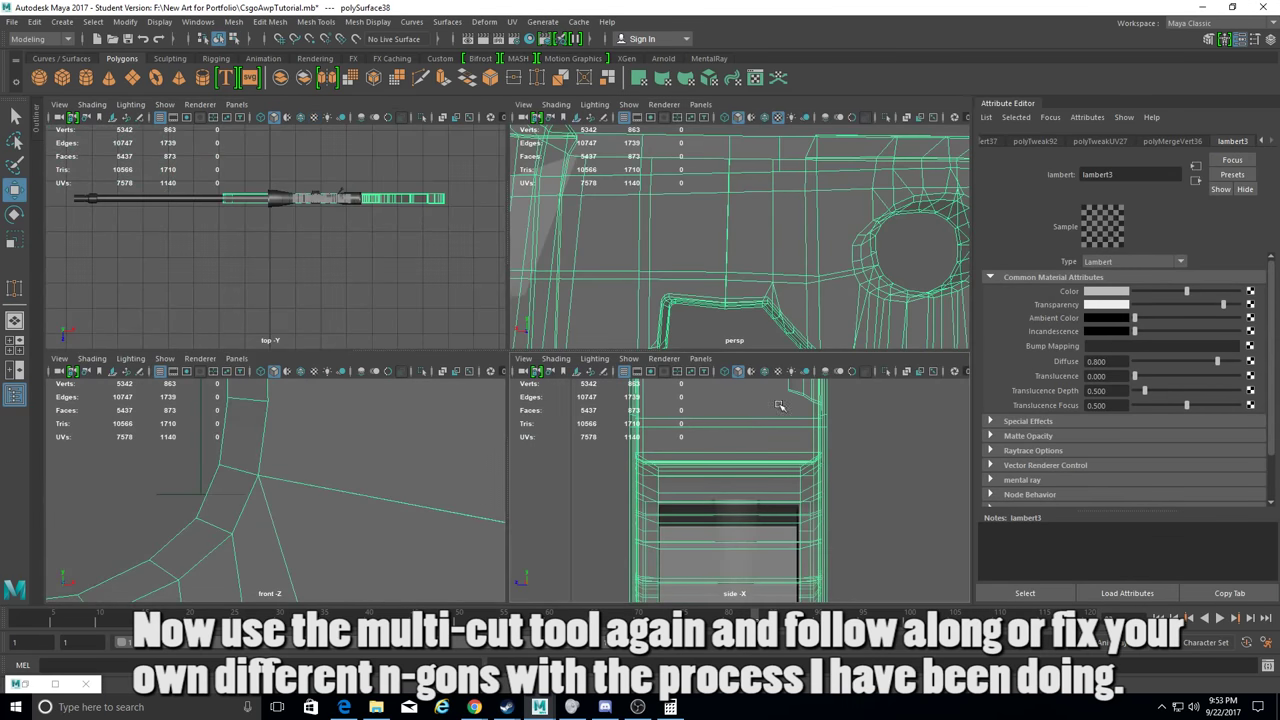
middle_click_drag(331, 500, 365, 424, "alt")
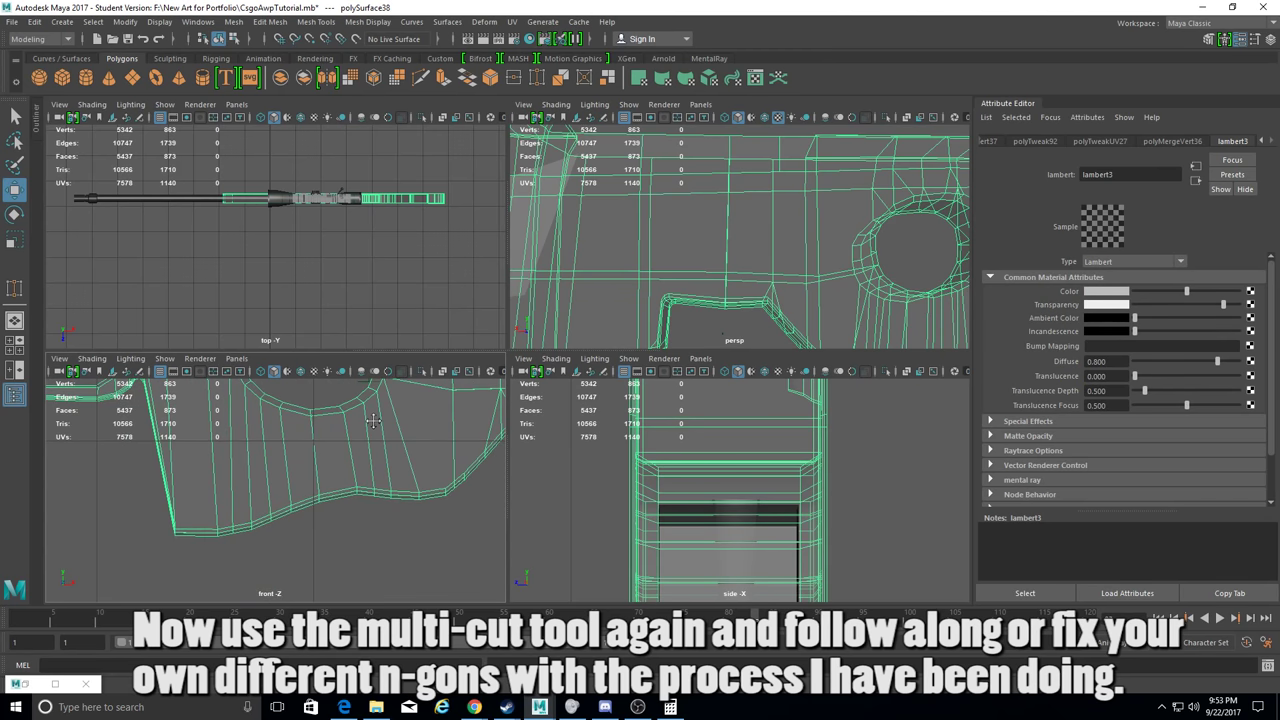
scroll(236, 478, "down", 2)
scroll(236, 478, "down", 3)
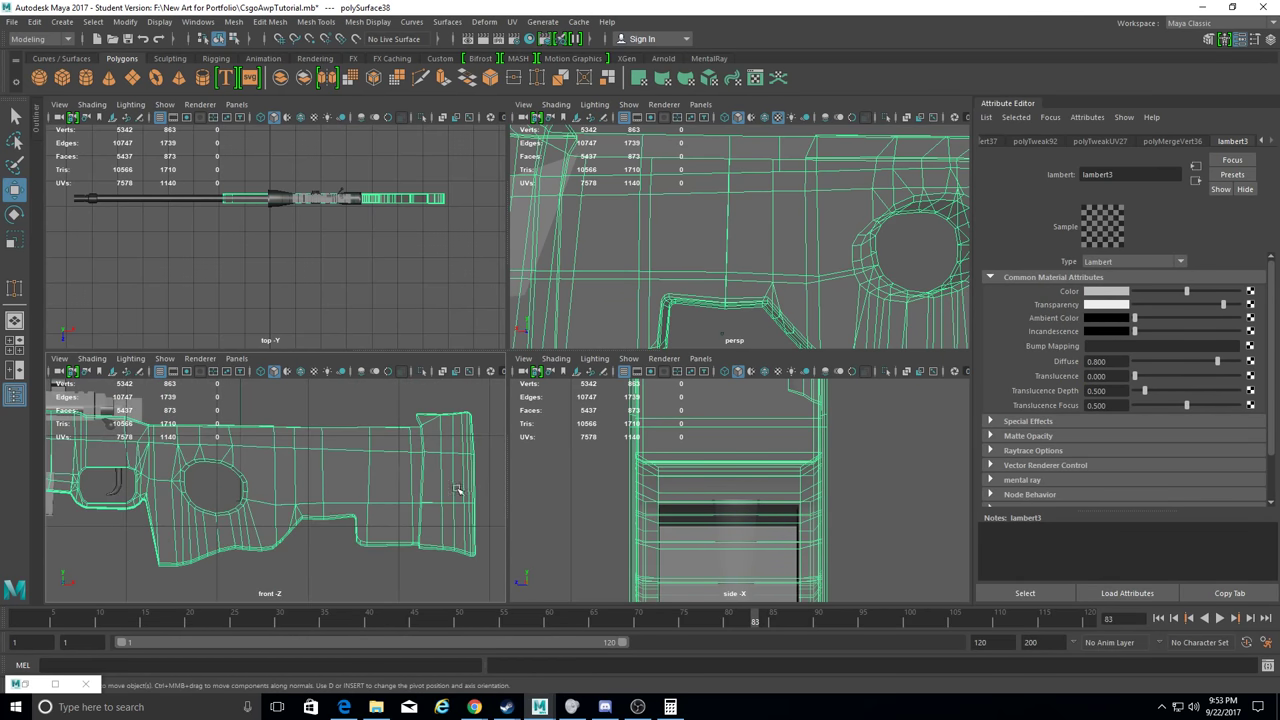
scroll(456, 490, "up", 3)
left_click_drag(600, 268, 712, 279, "alt")
Add a Multi-Cut edge along the lower stock contour, checking it in the back view.
left_click(315, 21)
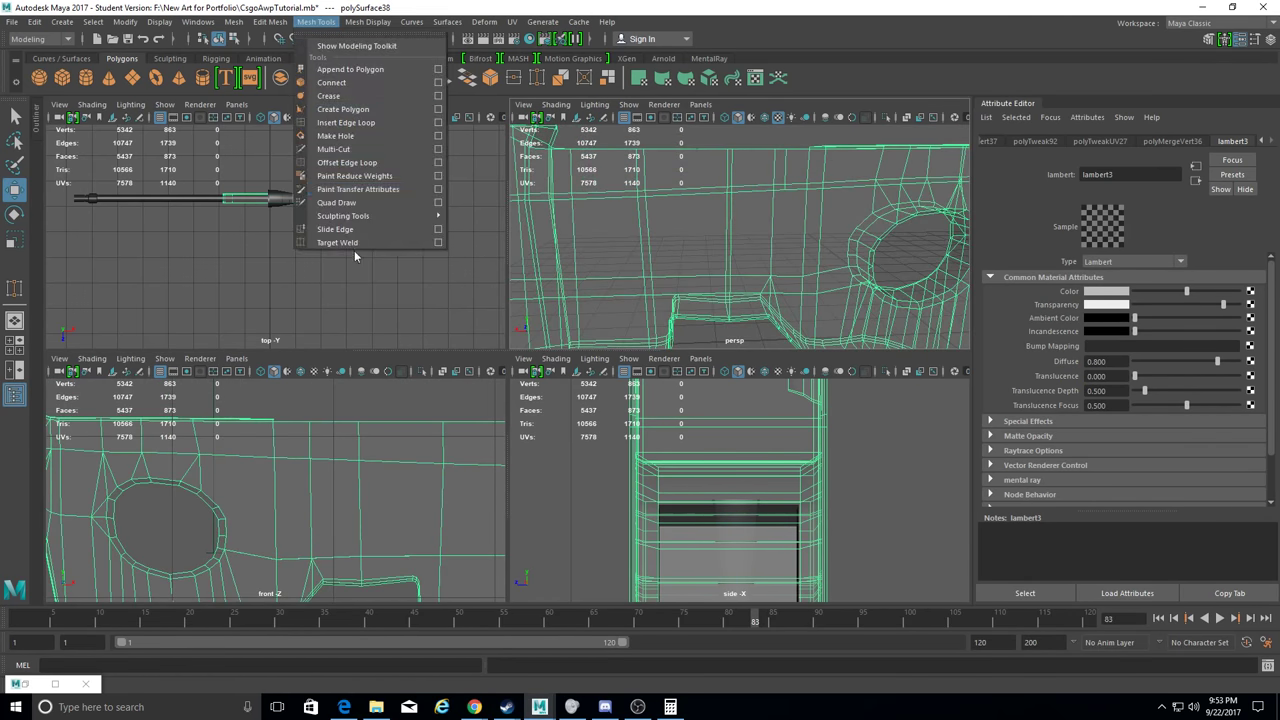
left_click(333, 149)
left_click_drag(740, 270, 800, 285, "alt")
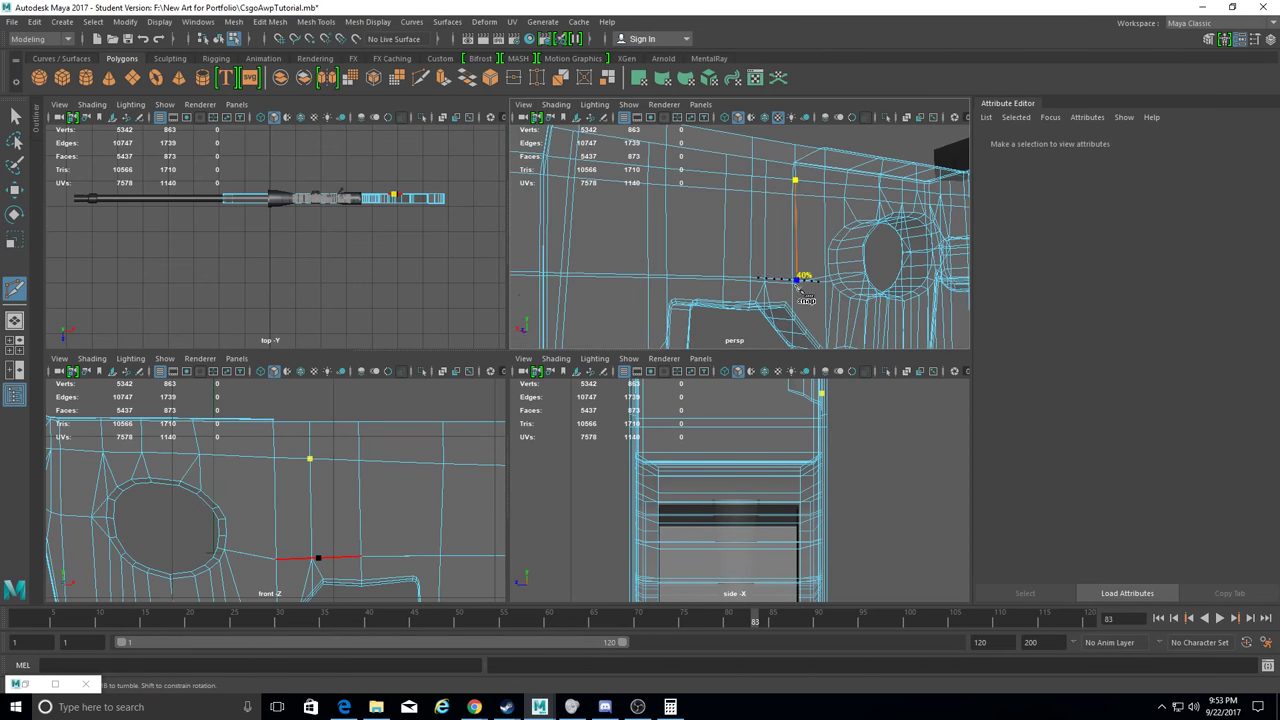
scroll(367, 508, "up", 3)
scroll(367, 508, "up", 2)
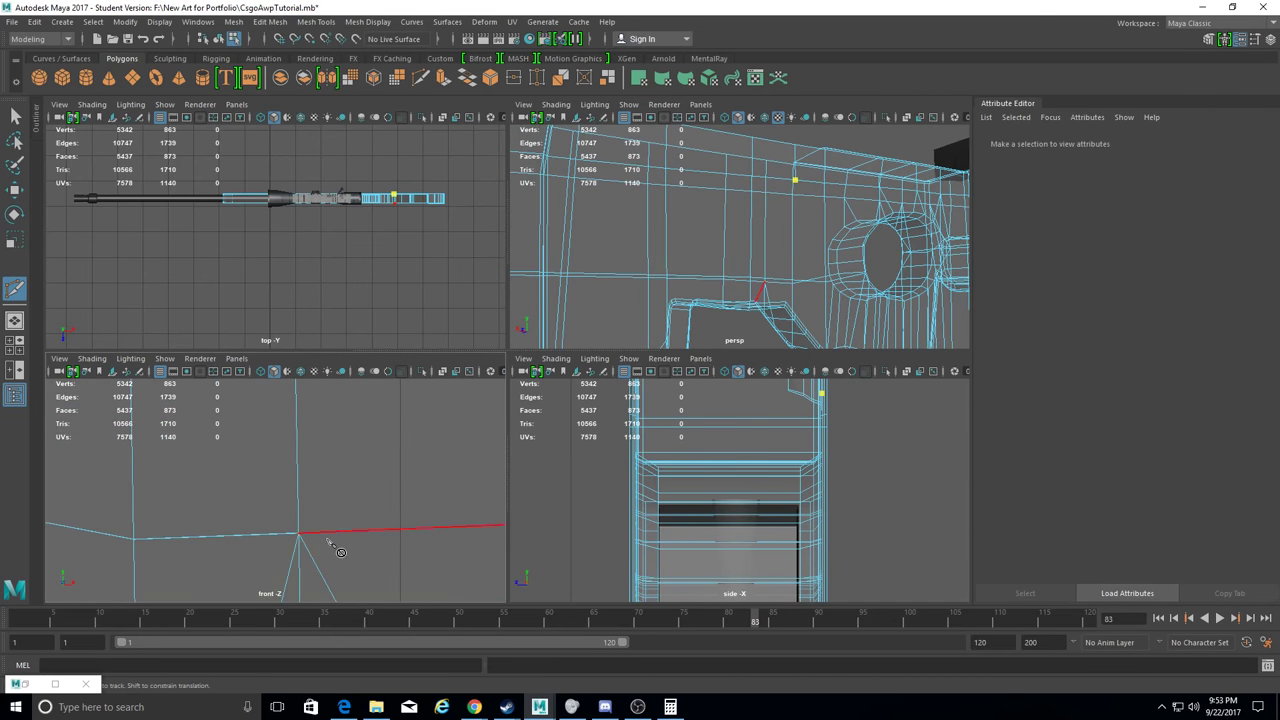
left_click_drag(765, 280, 800, 285, "alt")
key("space")
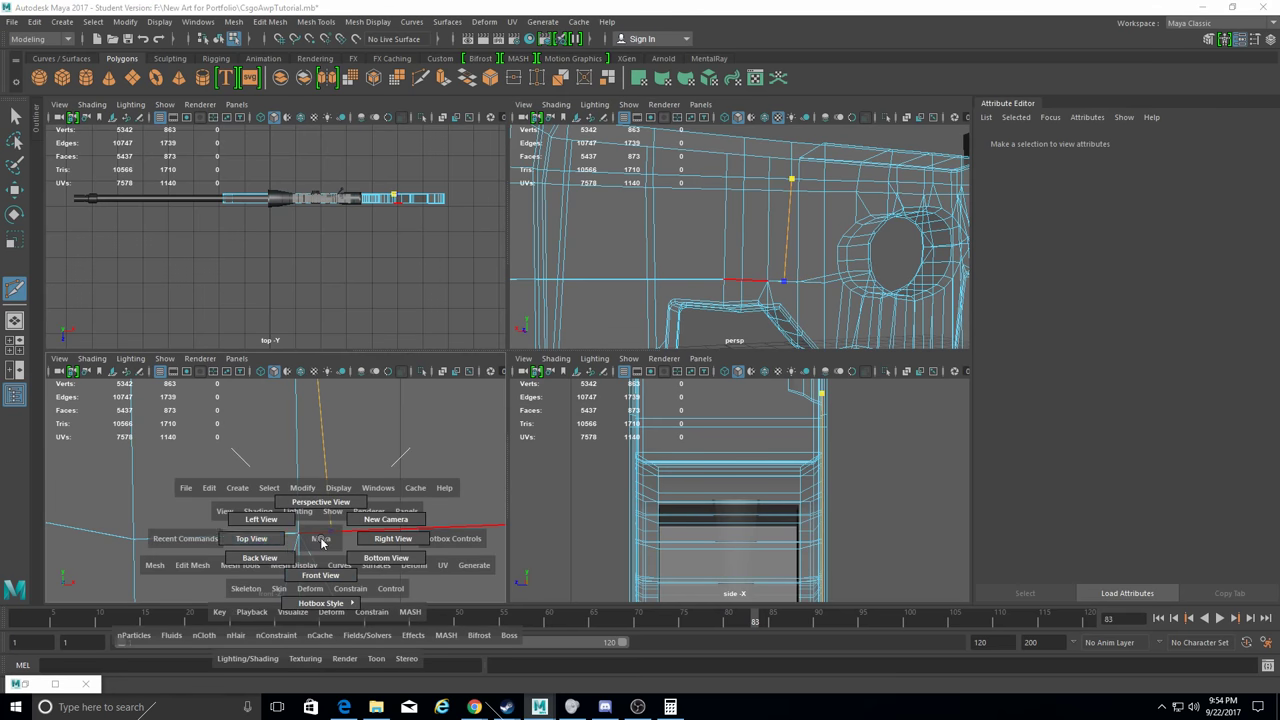
left_click_drag(270, 465, 305, 525)
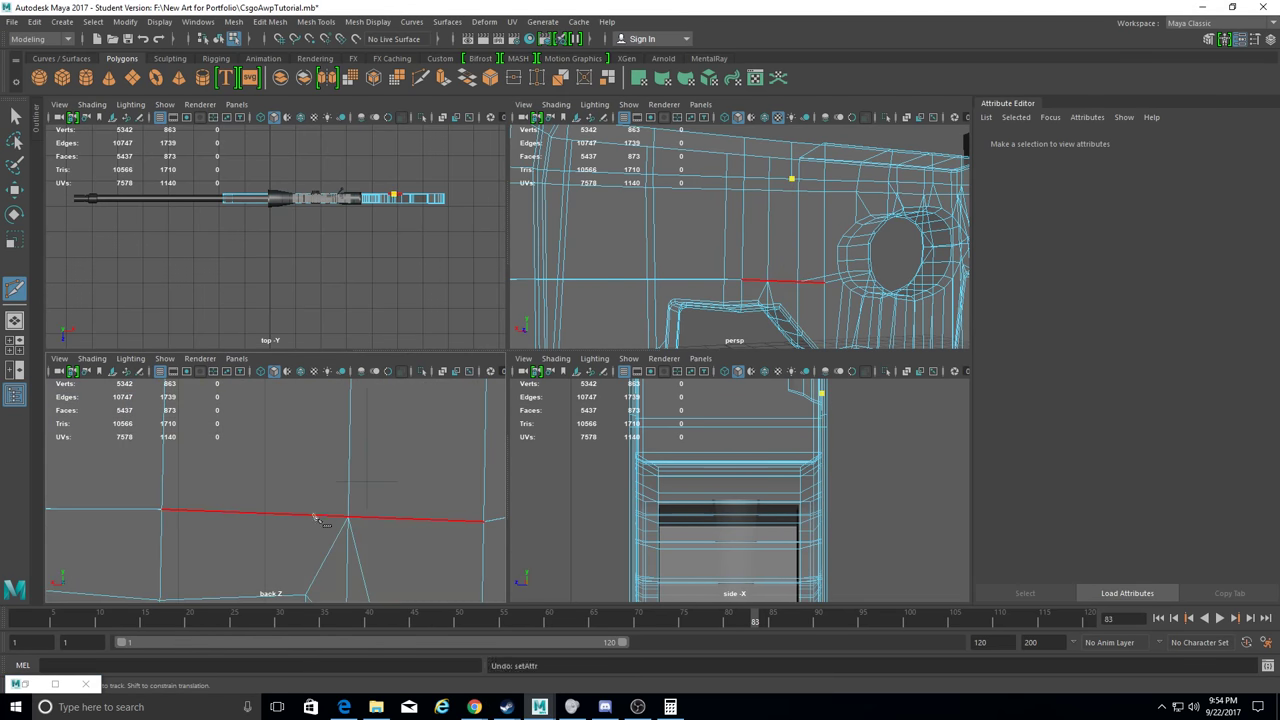
middle_click_drag(349, 537, 310, 523, "alt")
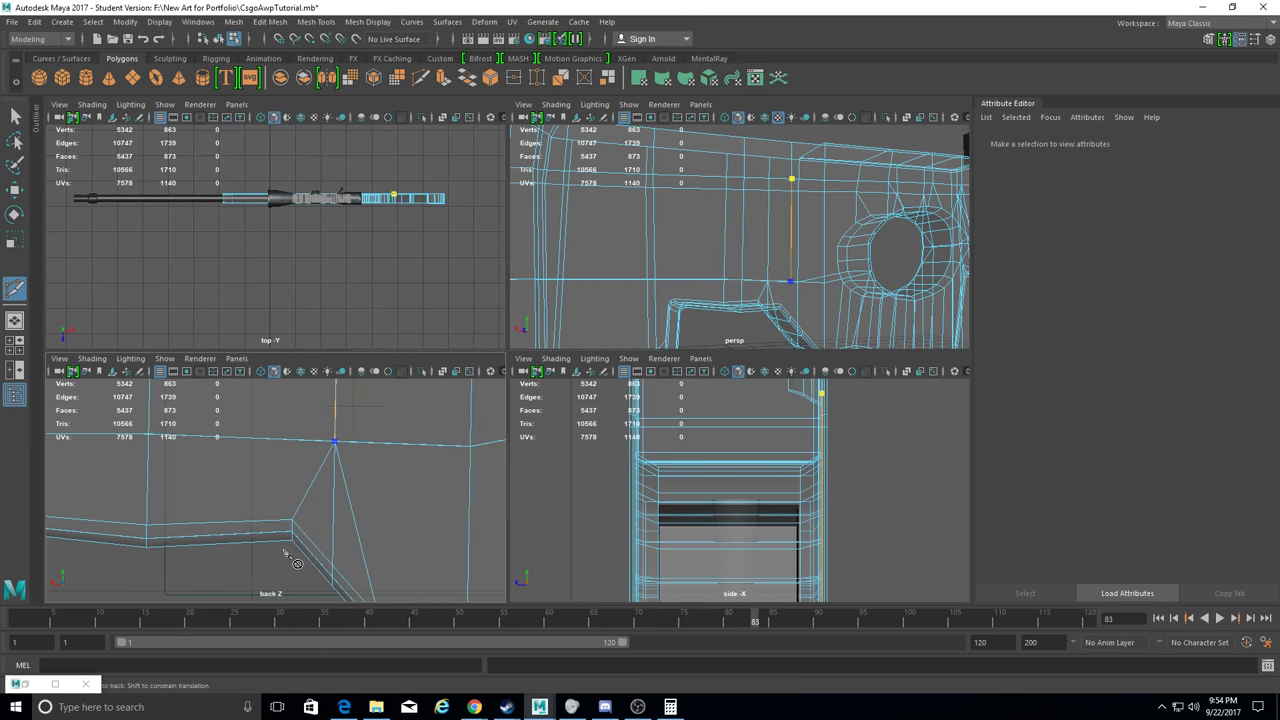
key("Return")
Frame the stock's lower bend in the back and perspective views.
mouse_move(800, 322)
left_mouse_down("alt")
mouse_move(770, 300)
mouse_move(815, 335)
left_mouse_up("alt")
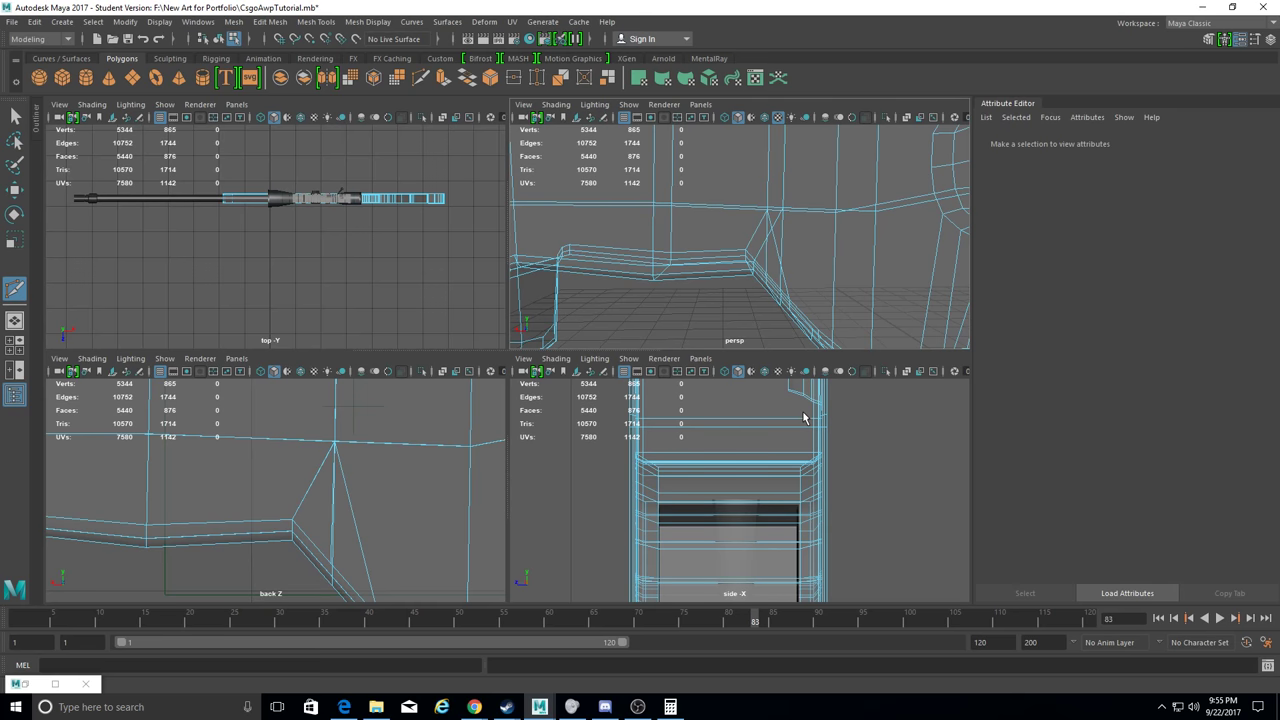
left_click_drag(760, 250, 707, 136, "alt")
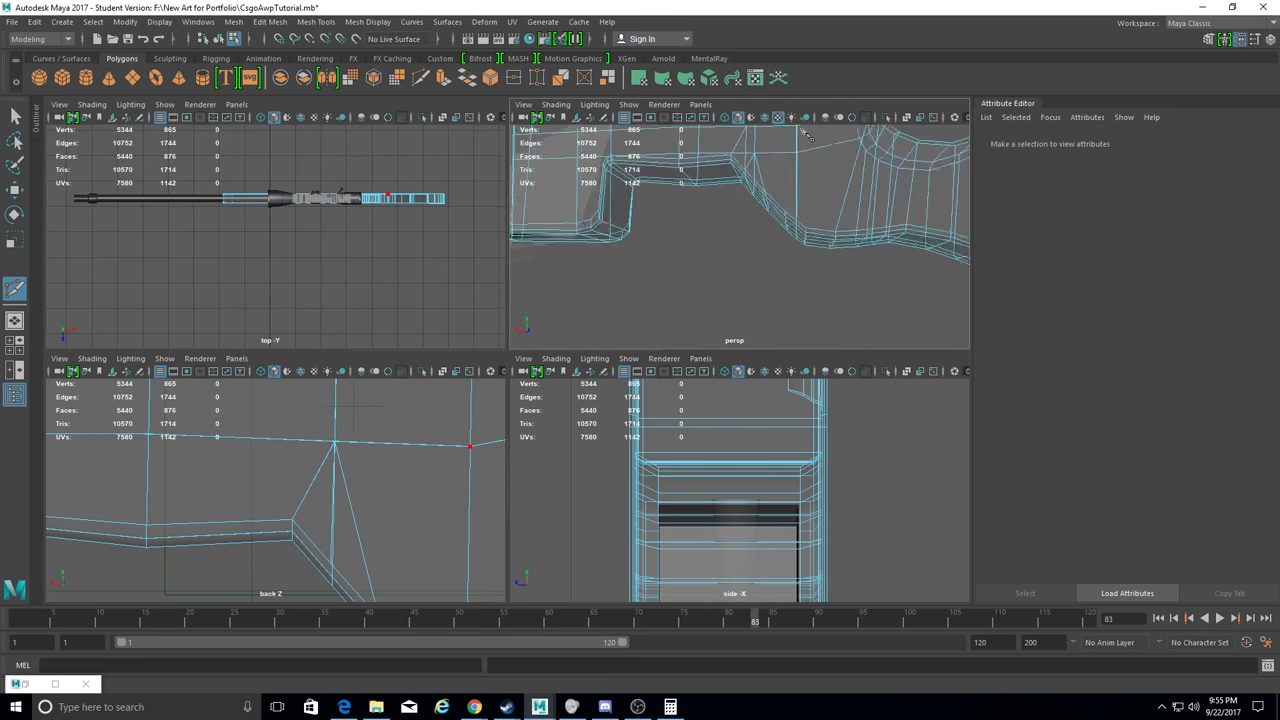
key("f")
key("f")
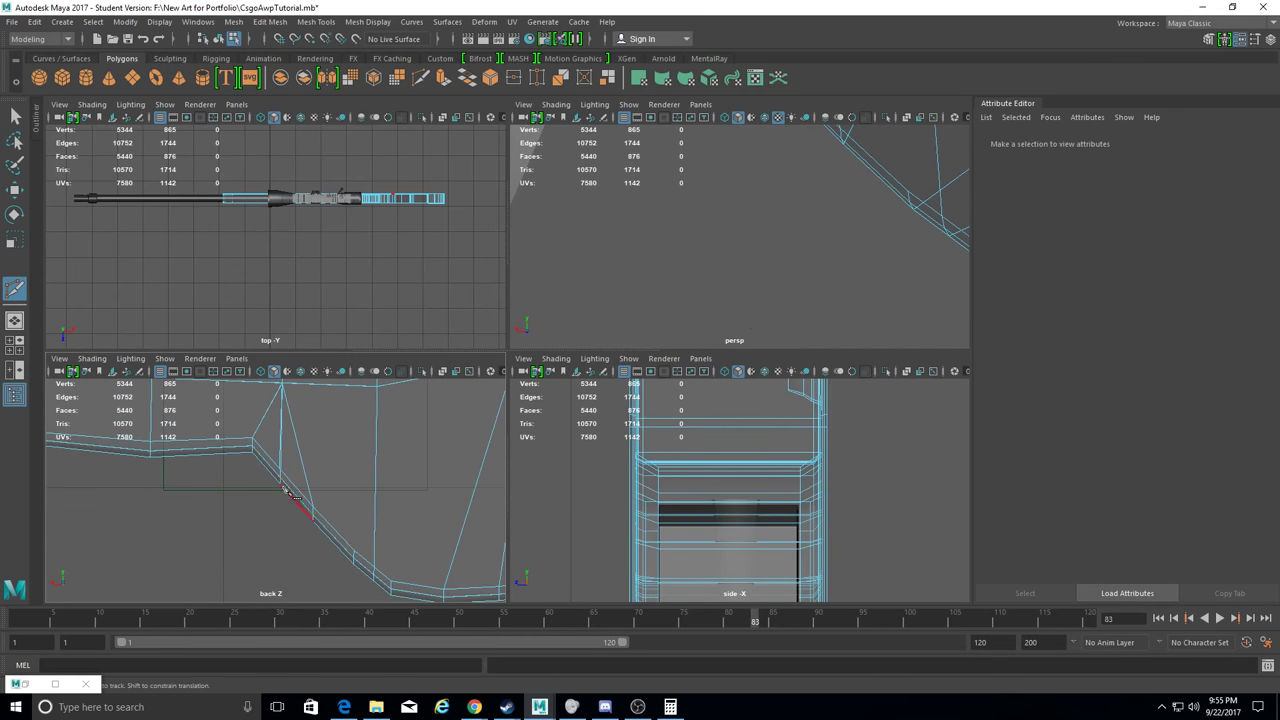
left_click(315, 21)
key("space")
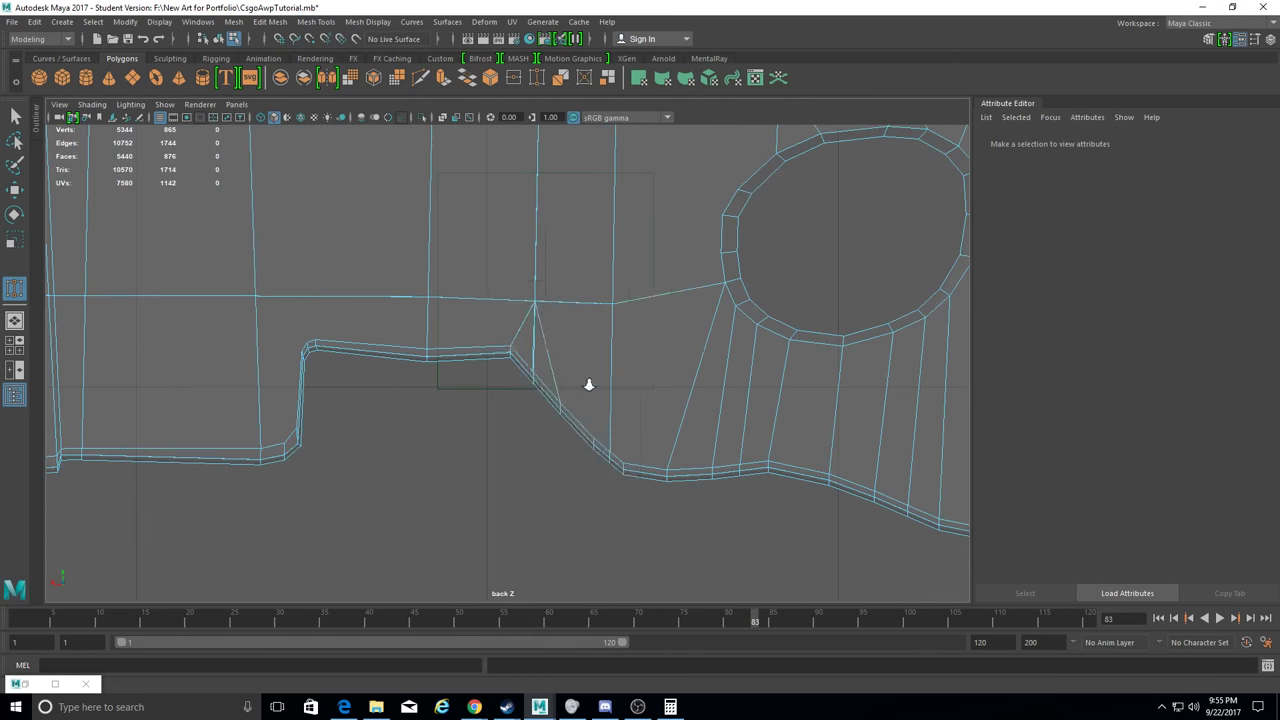
scroll(588, 385, "up", 3)
scroll(588, 385, "up", 3)
key("space")
left_click_drag(983, 286, 746, 216, "alt")
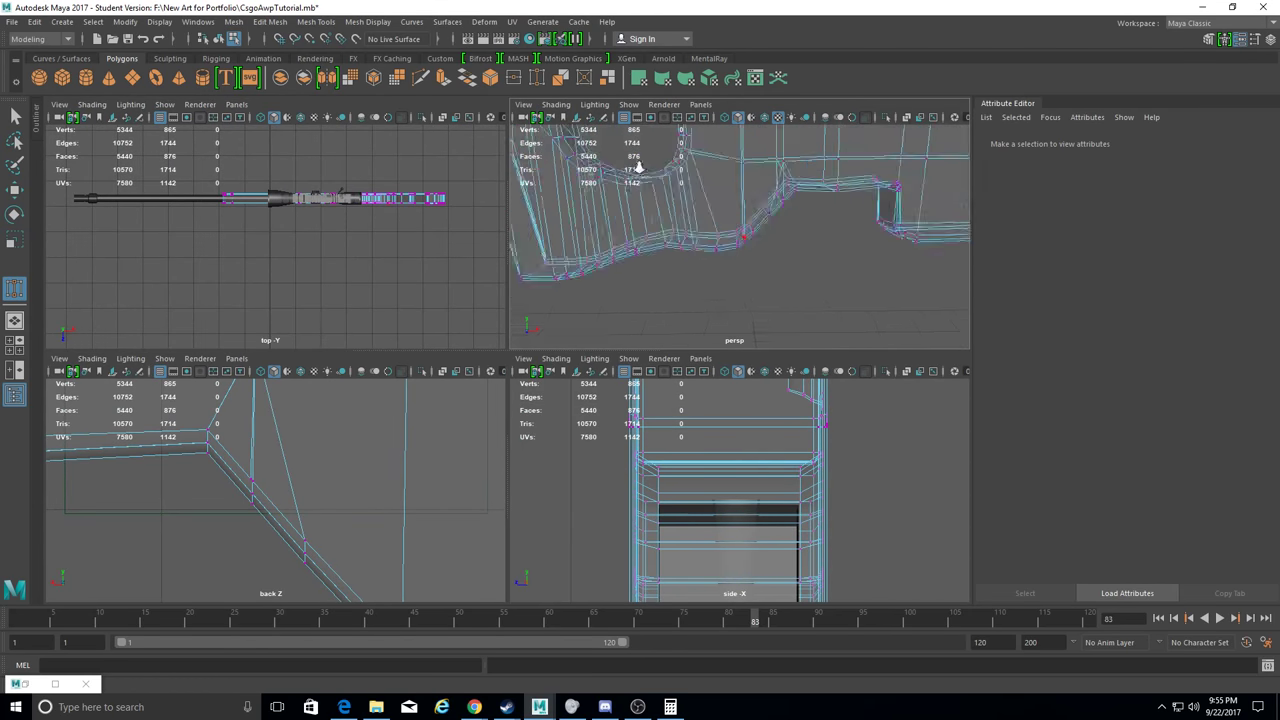
Weld the extra vertex at the lower bend onto its target neighbour.
left_click_drag(774, 220, 781, 233, "alt")
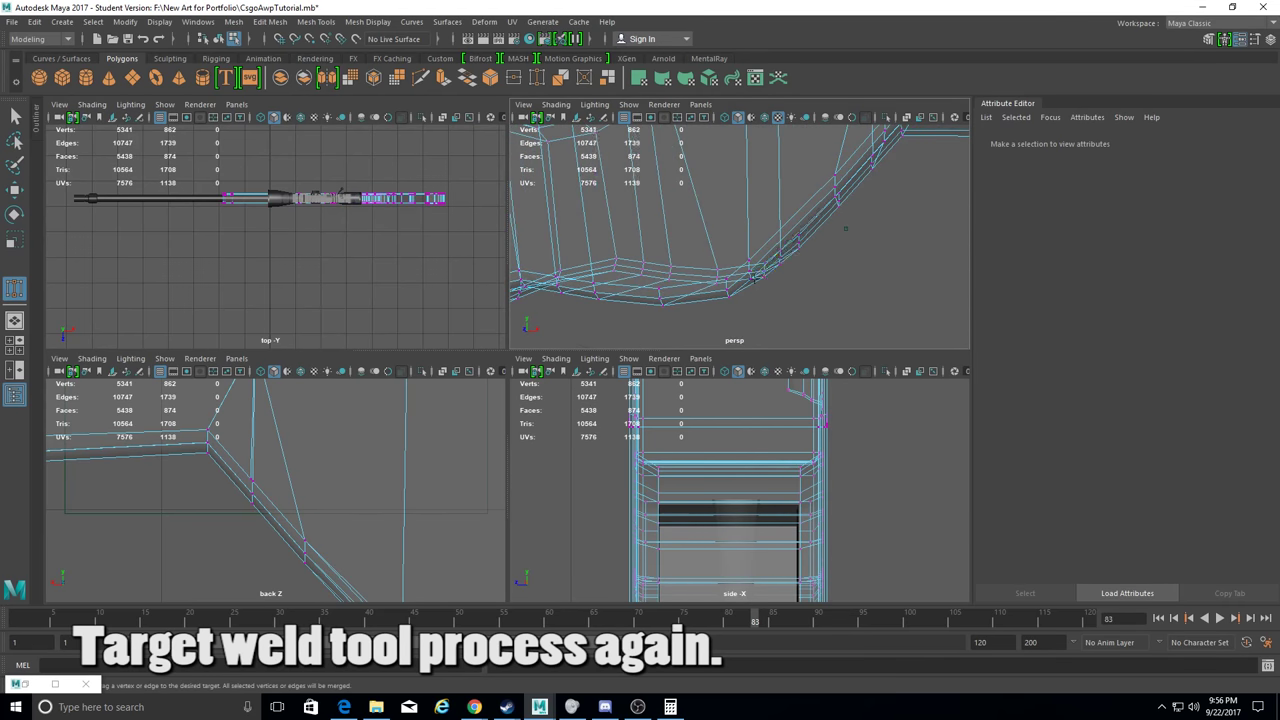
left_click_drag(778, 257, 778, 257)
left_click_drag(778, 257, 508, 281, "alt")
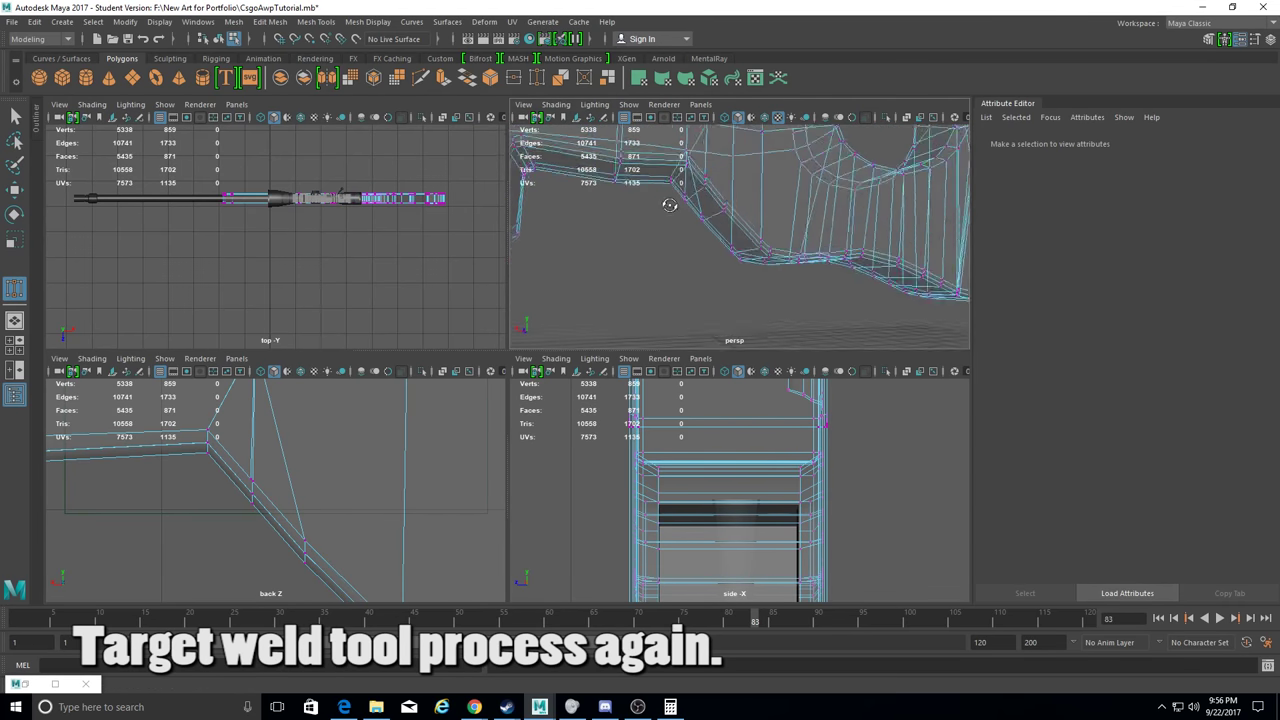
left_click_drag(755, 257, 855, 330, "alt")
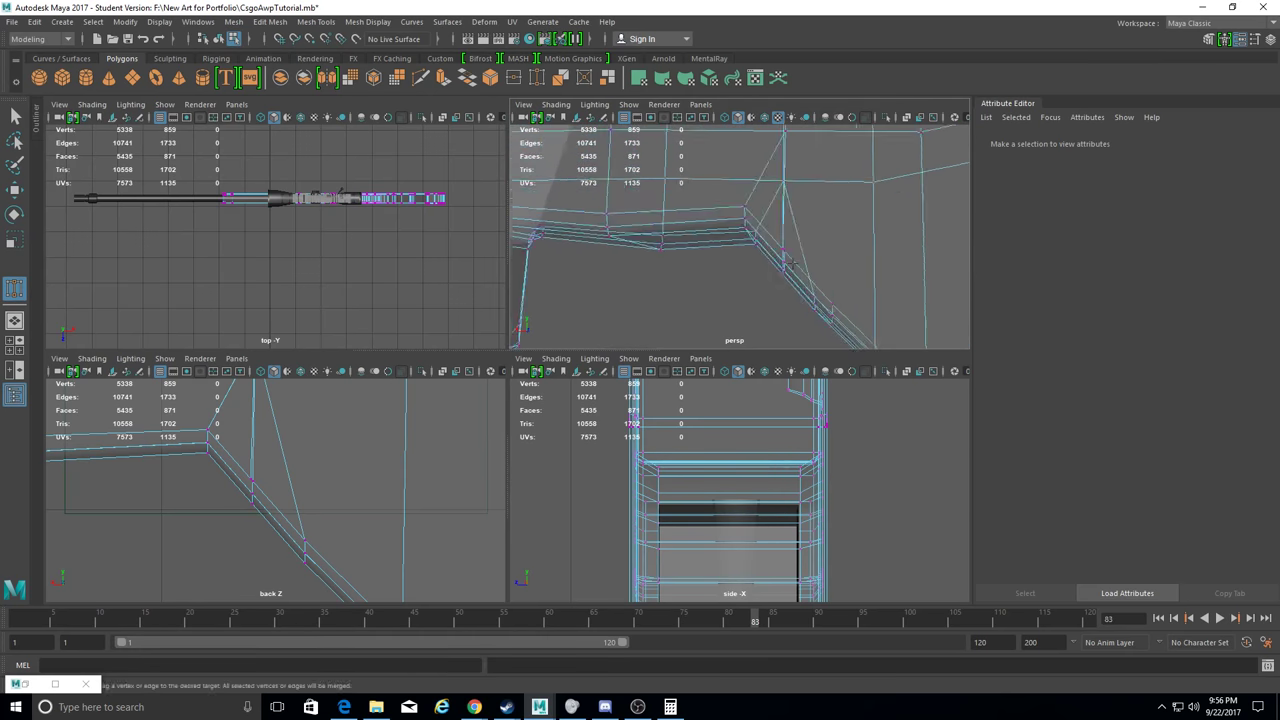
left_click_drag(817, 264, 811, 295, "alt")
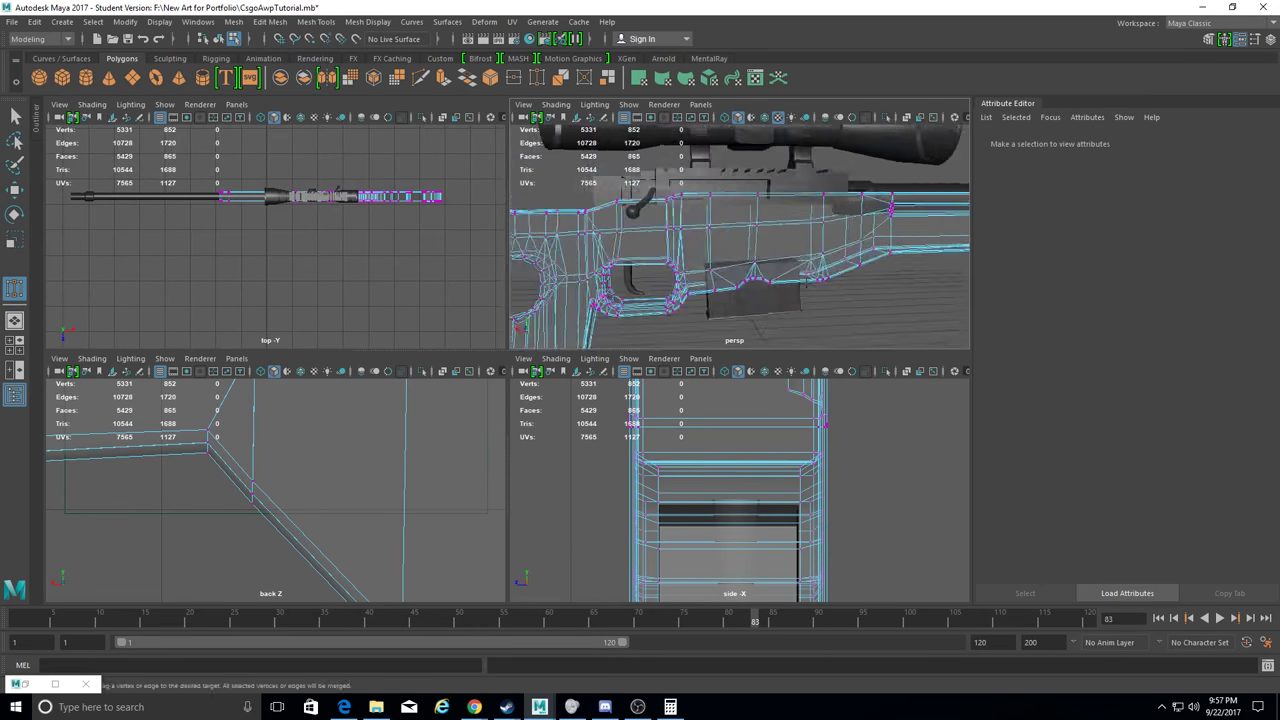
scroll(771, 289, "up", 5)
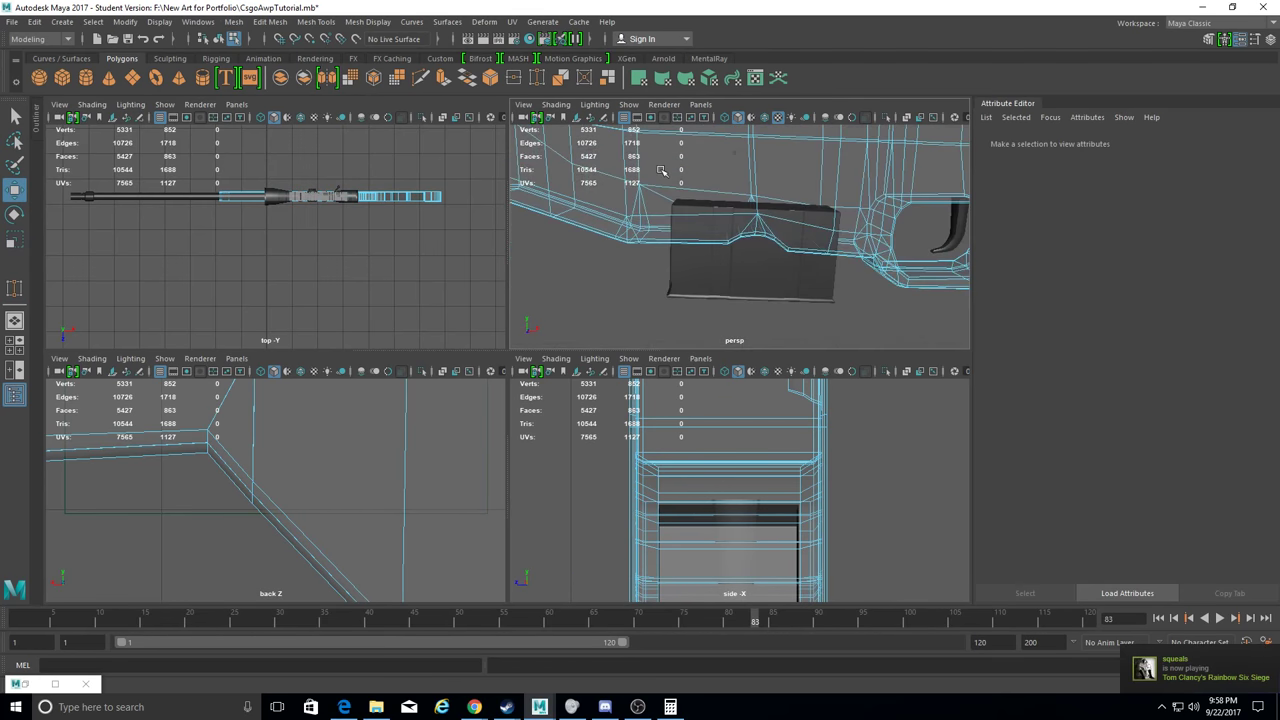
Multi-Cut a new edge across the frame face near the magazine box.
left_click(270, 21)
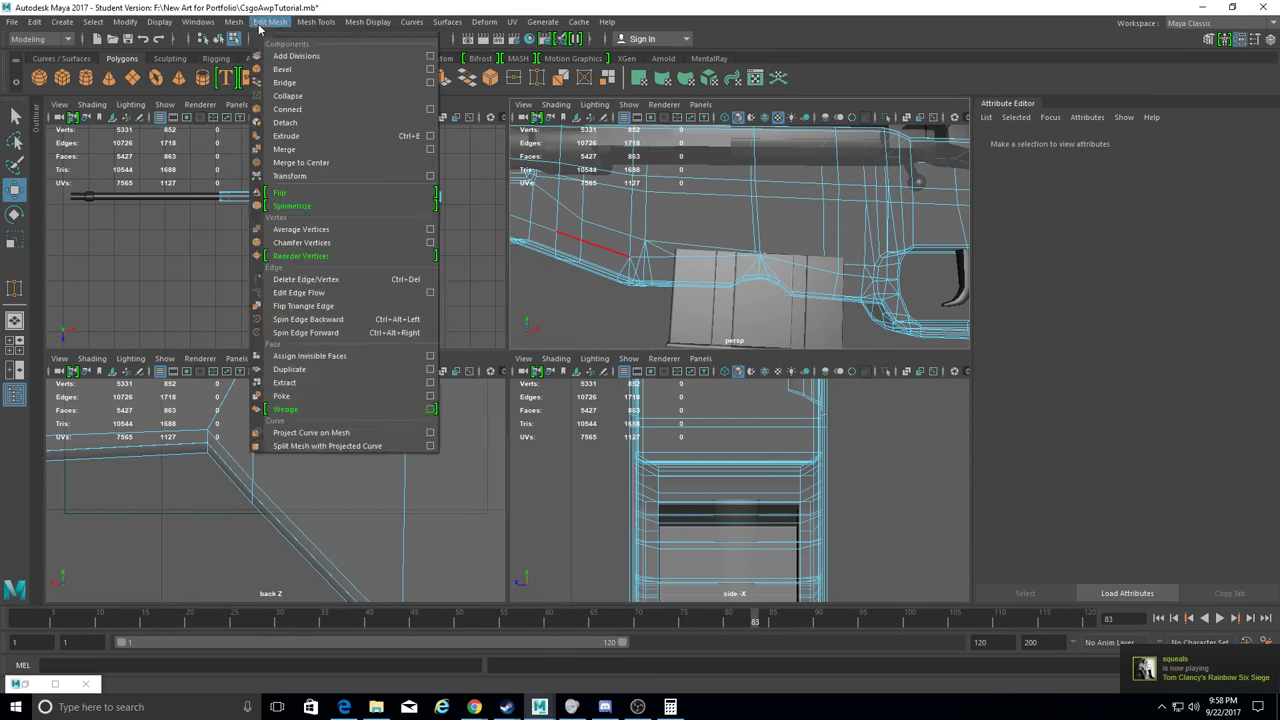
left_click(345, 150)
scroll(716, 280, "up", 3)
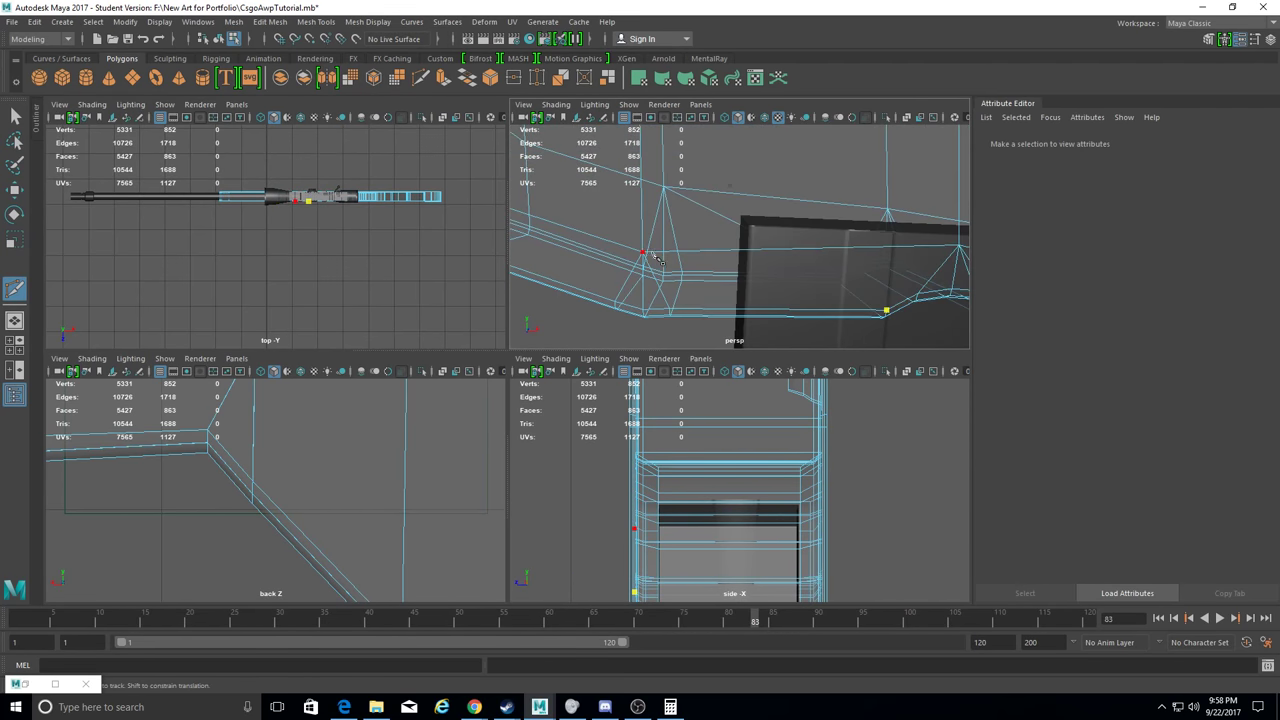
left_click_drag(893, 312, 800, 314, "alt")
left_click(905, 270)
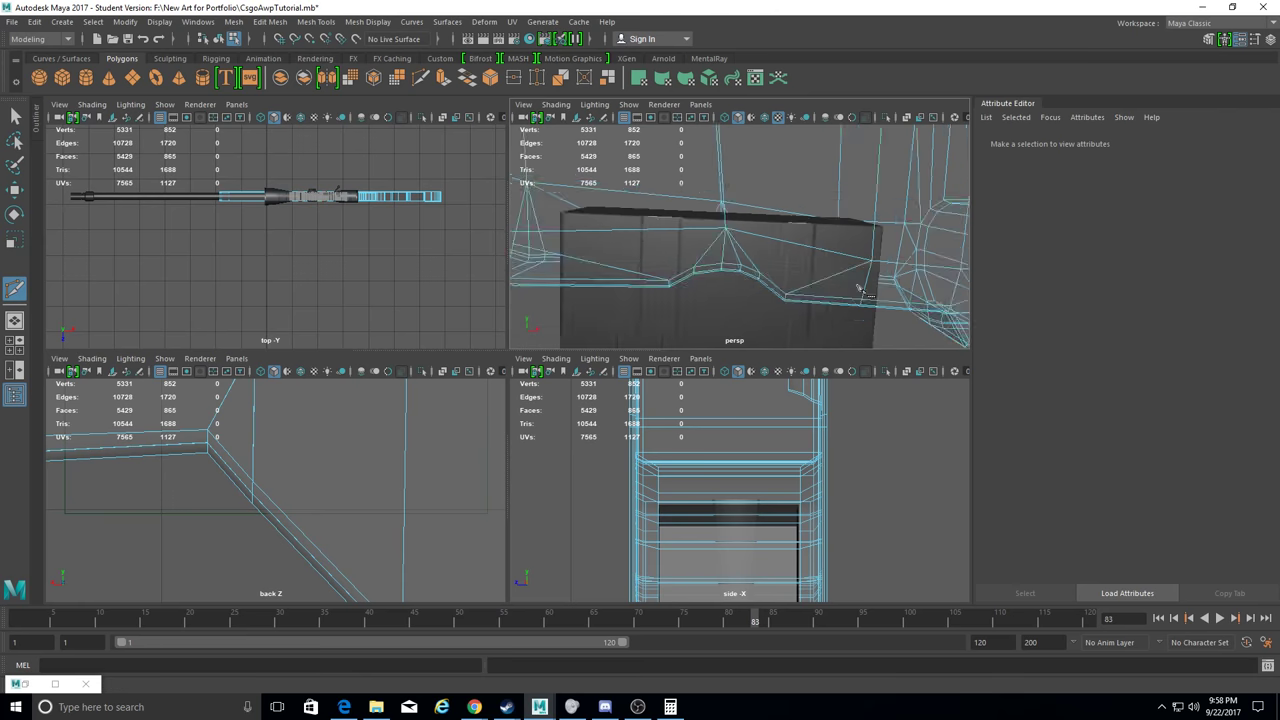
mouse_move(905, 270)
left_mouse_down("alt")
mouse_move(748, 244)
mouse_move(977, 235)
mouse_move(1034, 251)
mouse_move(1097, 219)
mouse_move(1262, 238)
mouse_move(1163, 271)
left_mouse_up("alt")
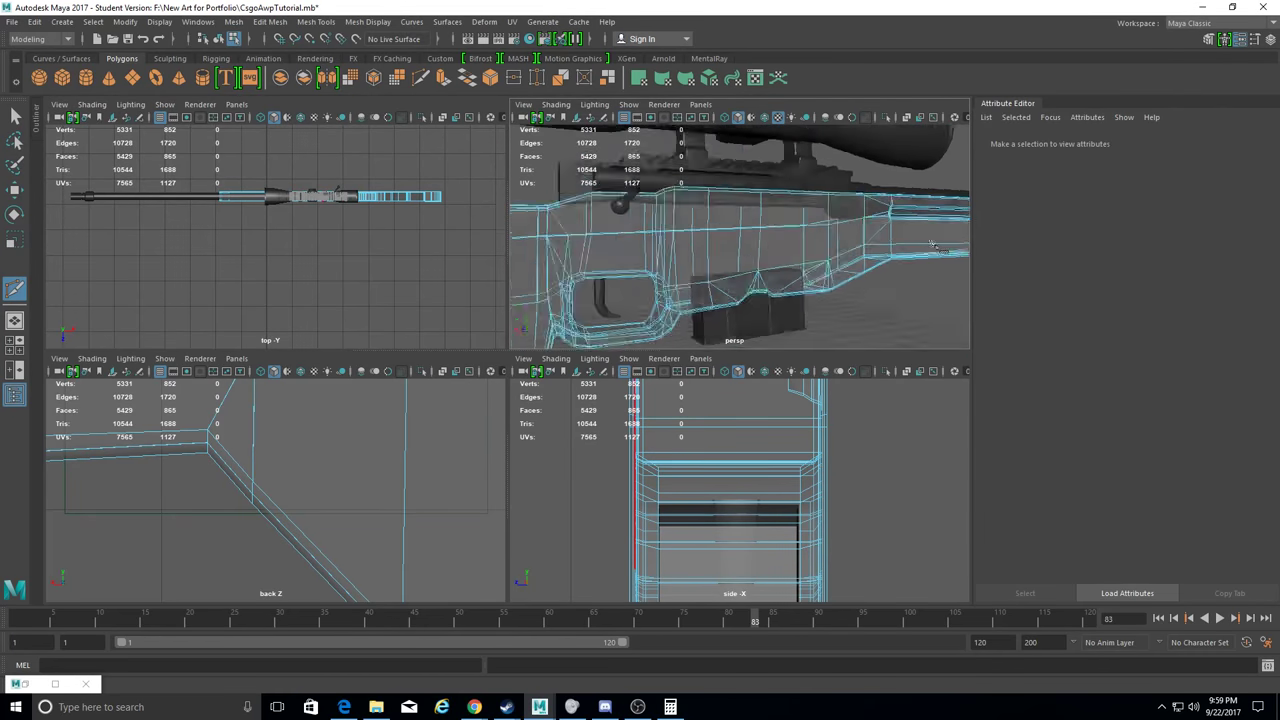
left_click_drag(1163, 271, 385, 530, "alt")
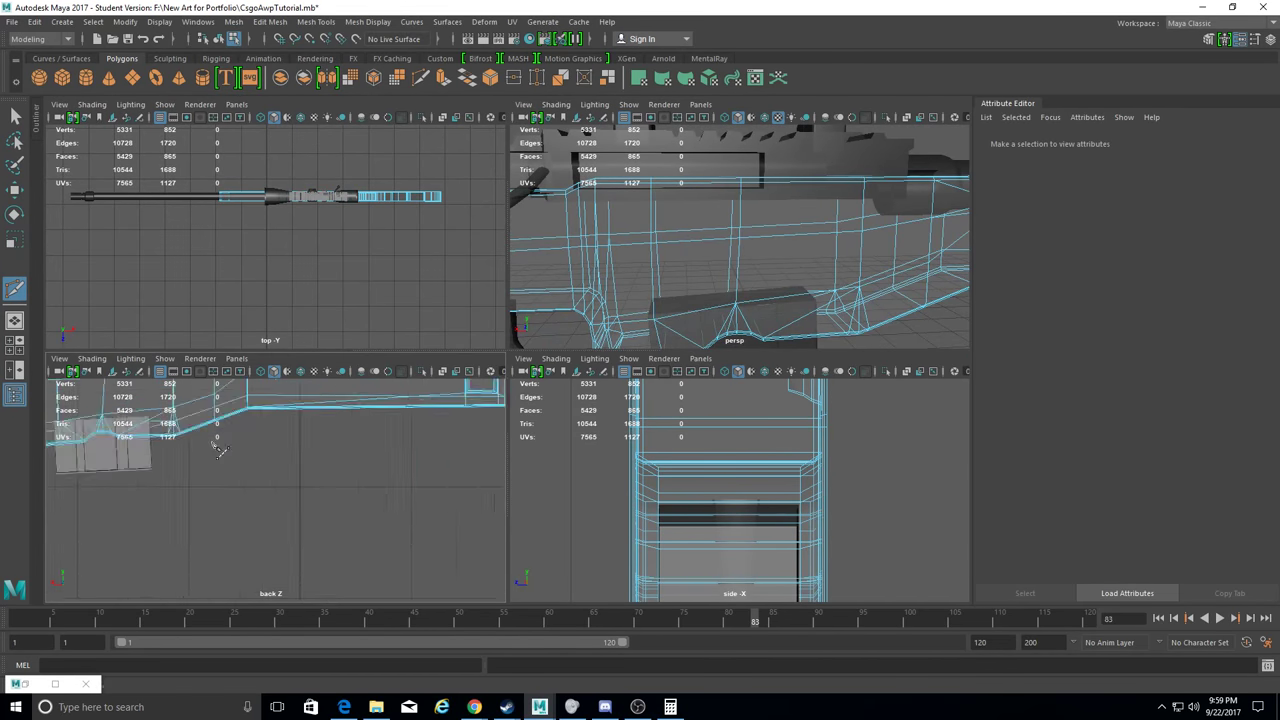
middle_click_drag(385, 530, 290, 450, "alt")
With the Move tool active, select a frame vertex near the magazine and orbit to it.
key("w")
left_click(289, 436)
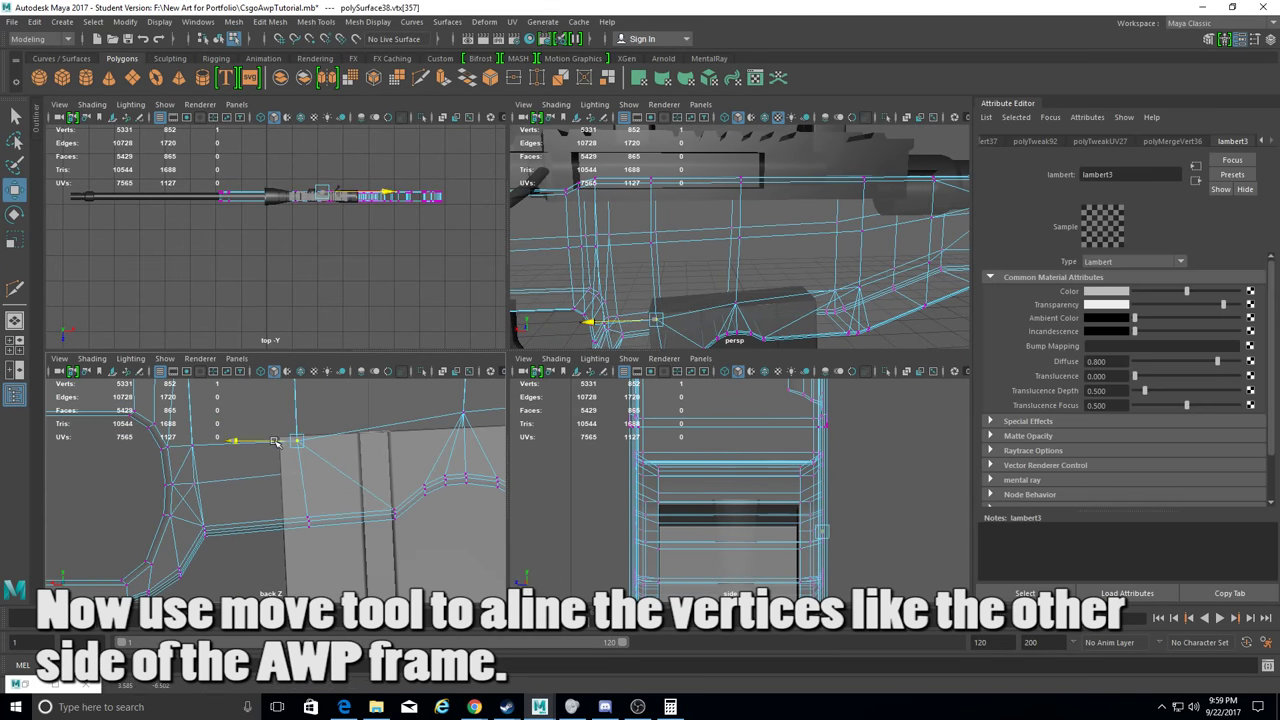
left_click_drag(897, 276, 800, 300, "alt")
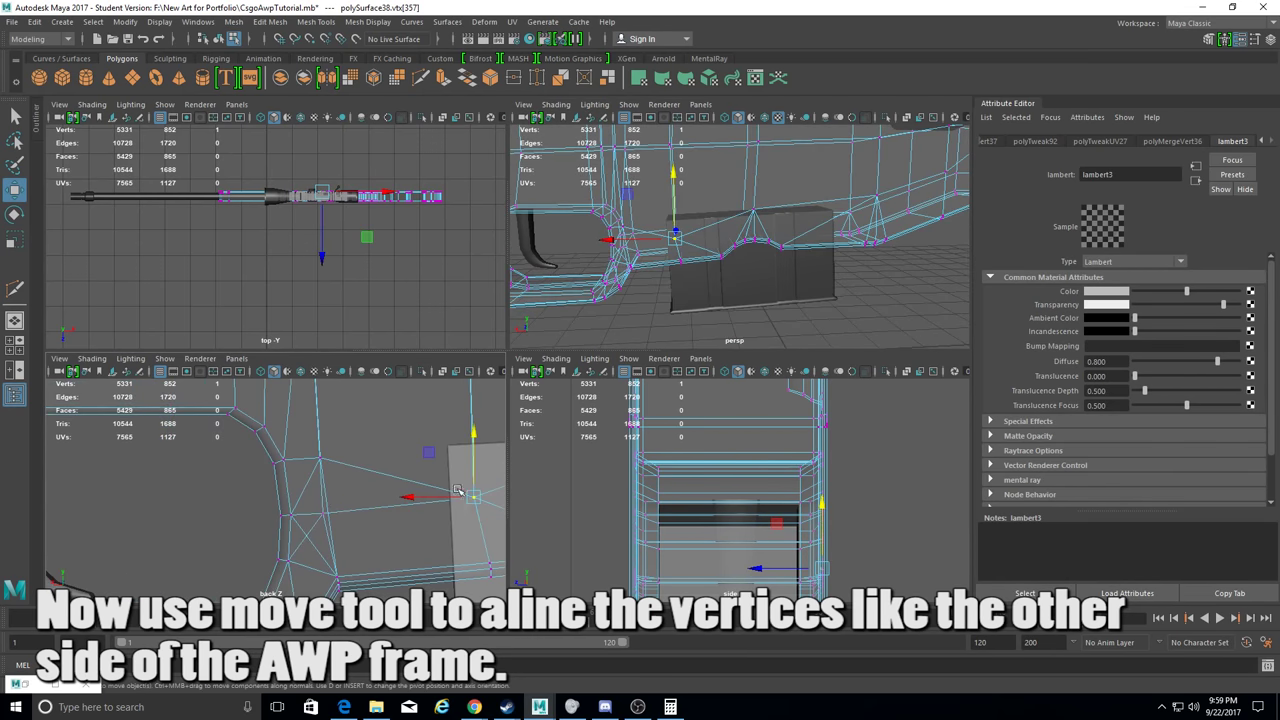
scroll(369, 442, "up", 3)
scroll(362, 443, "down", 5)
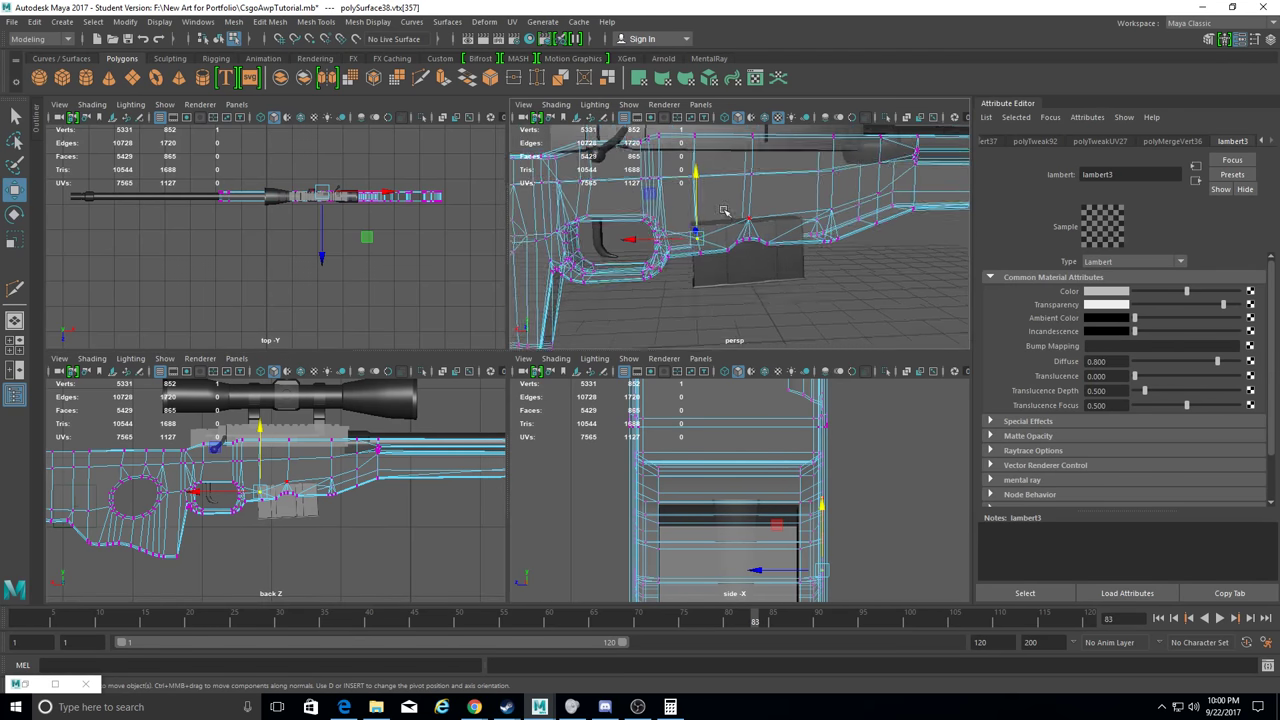
Select the magazine box object and frame the view on it.
left_click(755, 243)
right_click(750, 270)
key("ctrl+z")
left_click(35, 20)
left_click(310, 195)
key("f")
key("w")
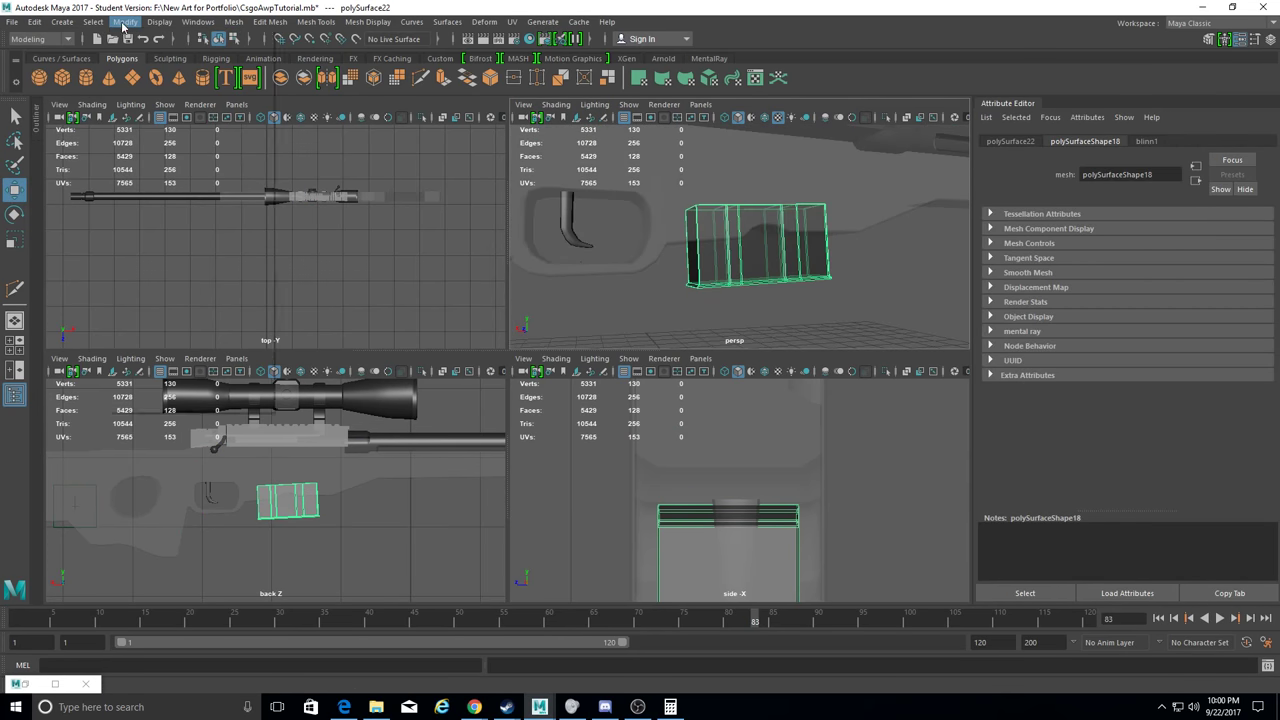
In vertex mode on body mesh polySurface38, slide frame vertices sideways to match the other side.
left_click(786, 243)
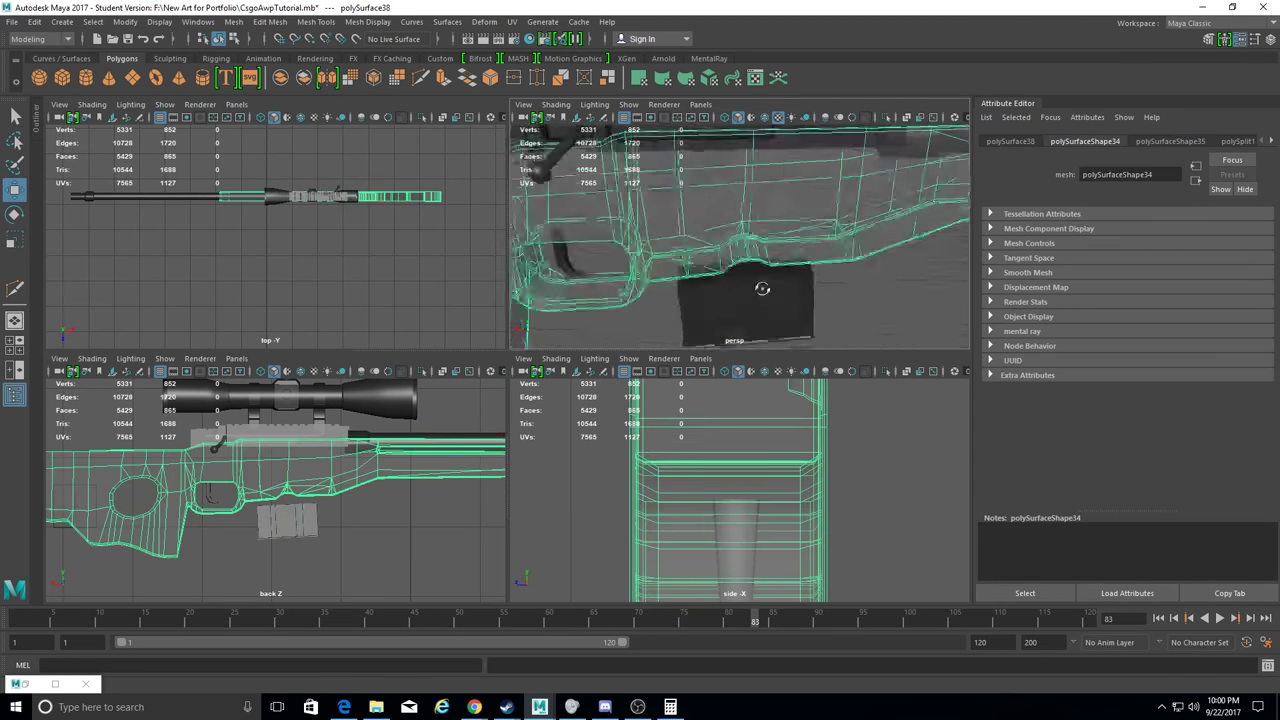
mouse_move(331, 308)
right_mouse_down()
mouse_move(688, 243)
mouse_move(265, 309)
right_mouse_up()
left_click(357, 510)
left_click_drag(690, 250, 640, 255, "alt")
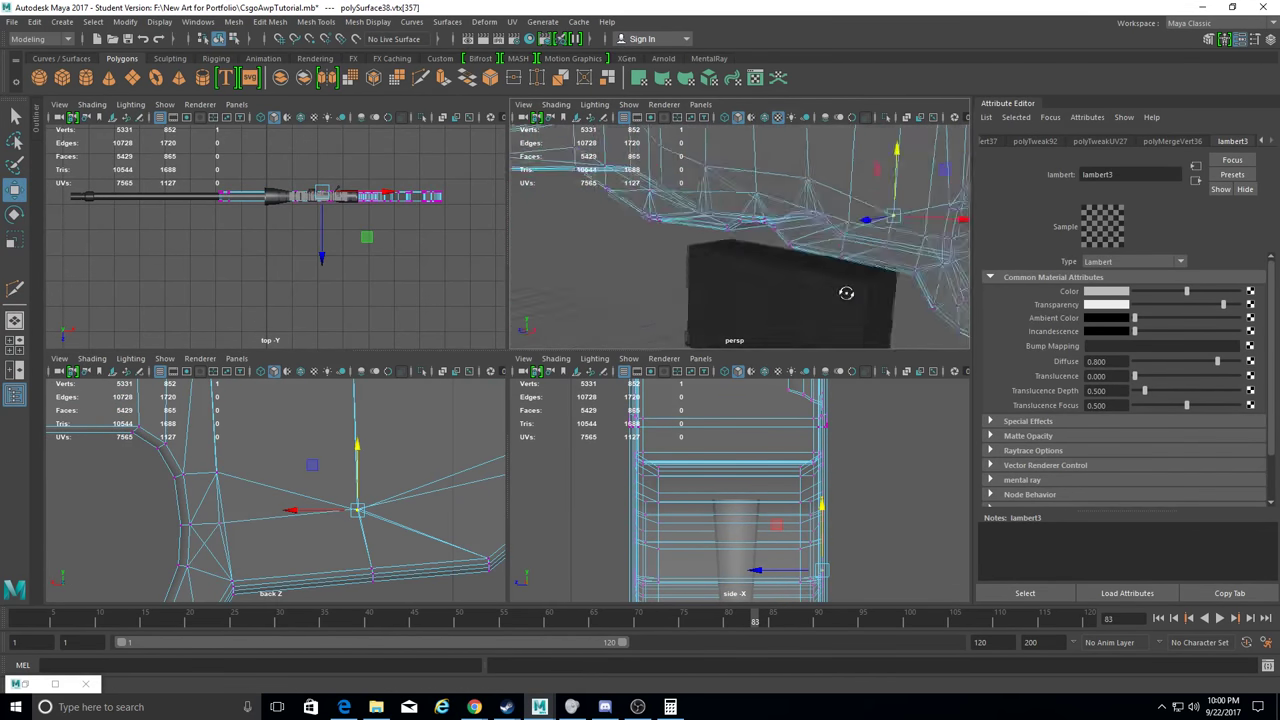
left_click(680, 210)
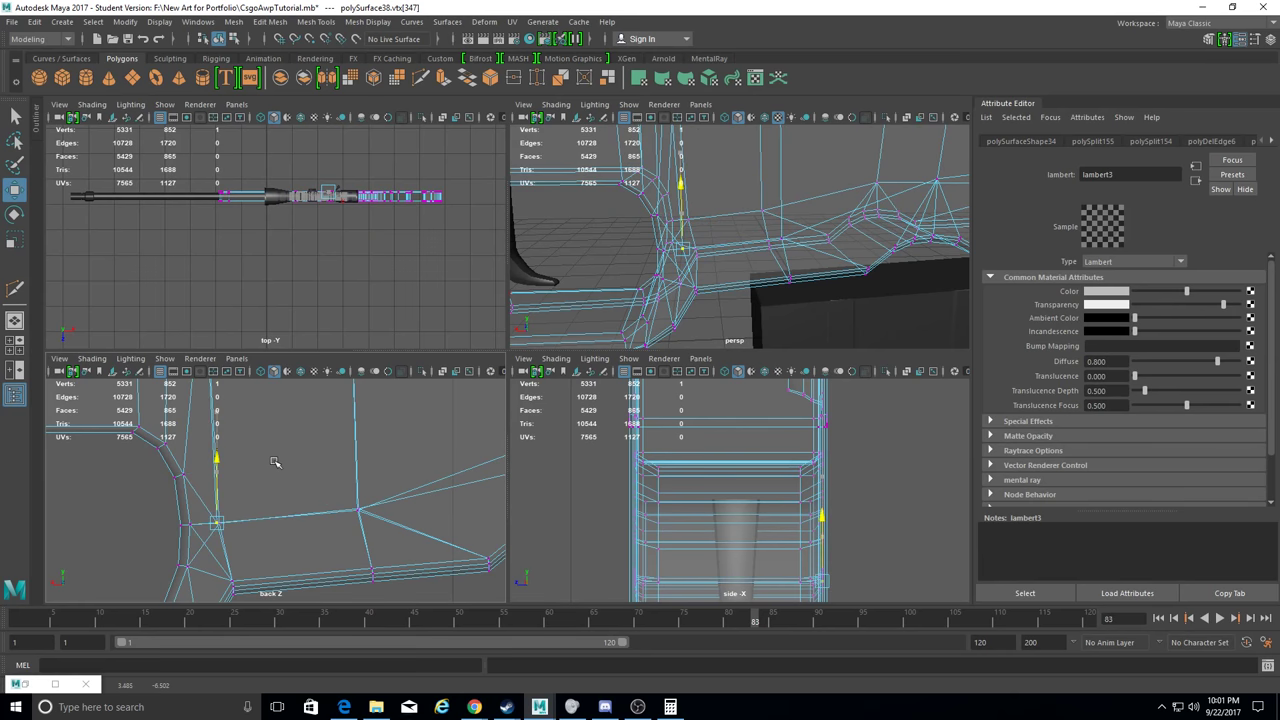
left_click_drag(162, 529, 165, 528)
scroll(311, 495, "up", 3)
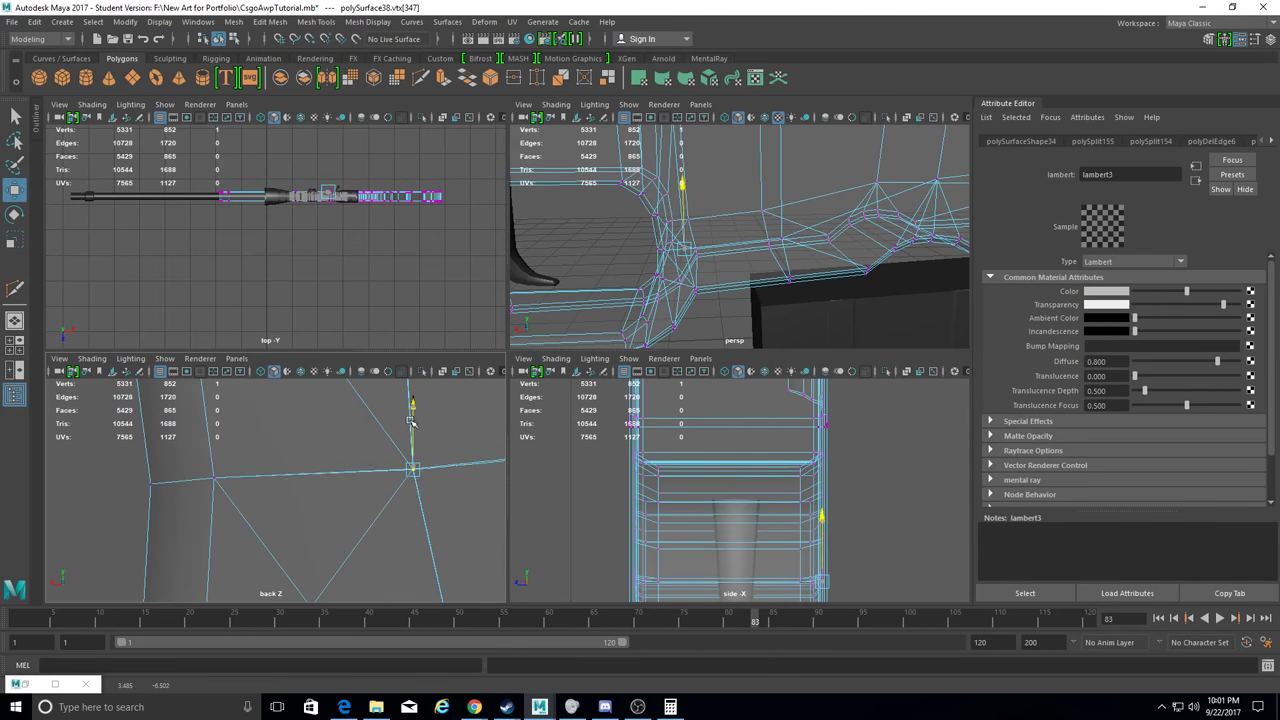
Move the neighbouring frame vertices right to line up the edge, then return to Target Weld.
left_click(343, 484)
scroll(352, 413, "up", 2)
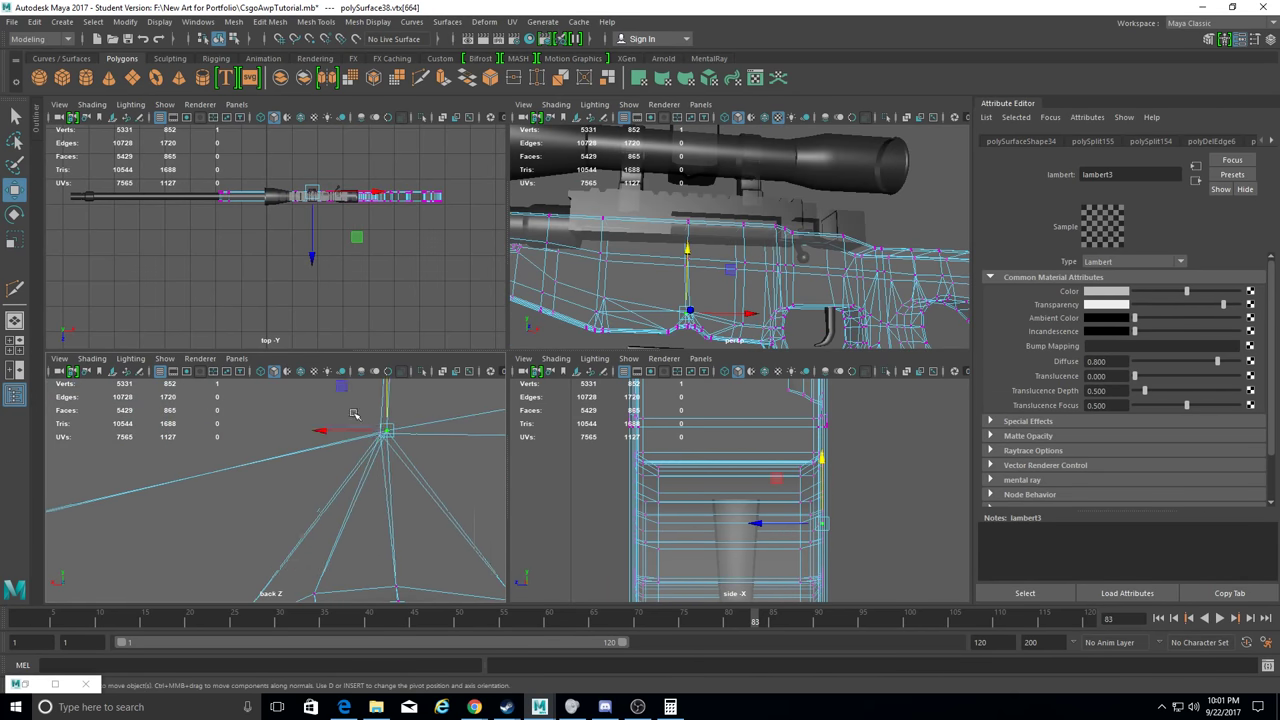
scroll(377, 395, "down", 2)
left_click(243, 438)
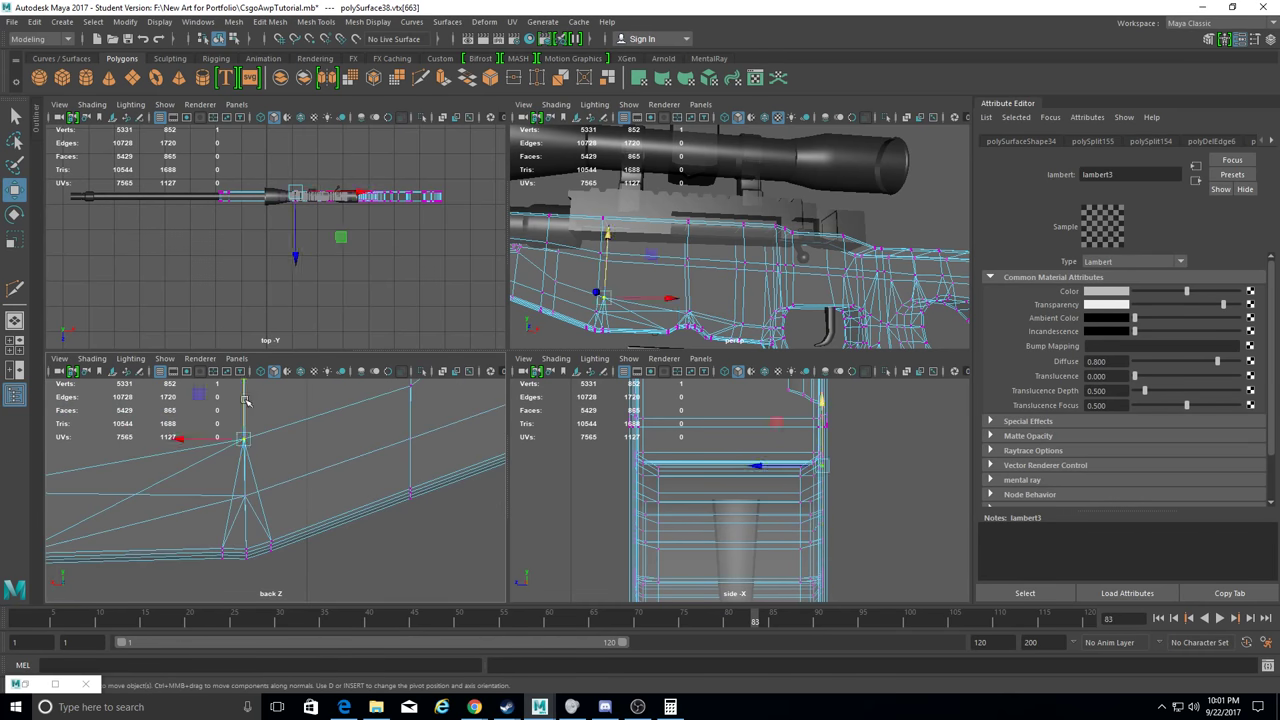
left_click_drag(196, 493, 290, 492)
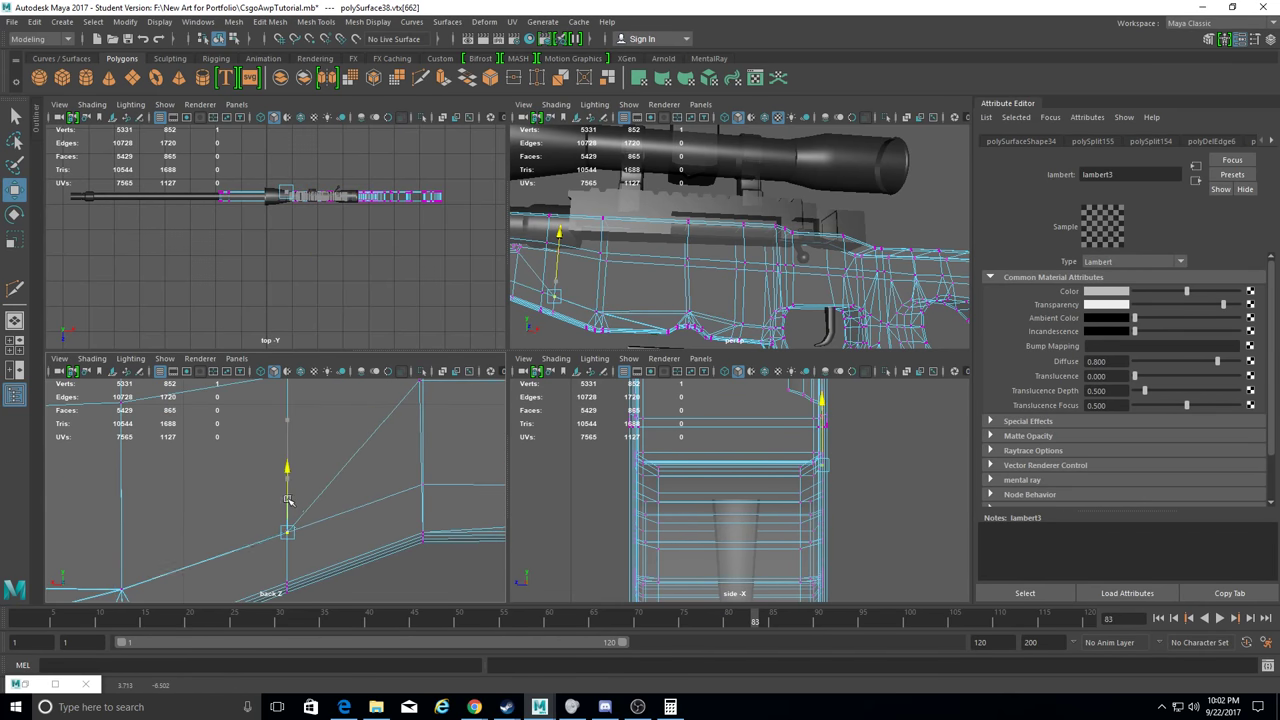
key("shift+f")
left_click(315, 21)
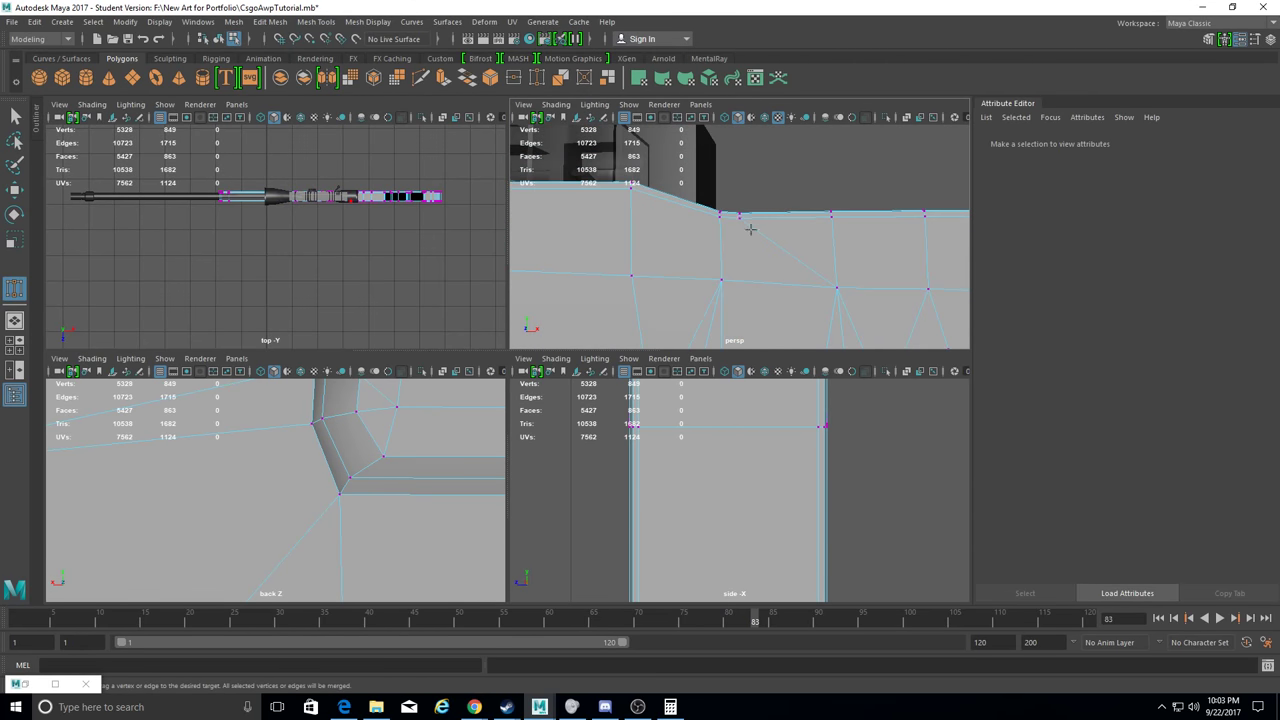
Target-weld the first few stray vertices on the stock's lower edge onto their neighbours.
left_click_drag(768, 252, 670, 258, "alt")
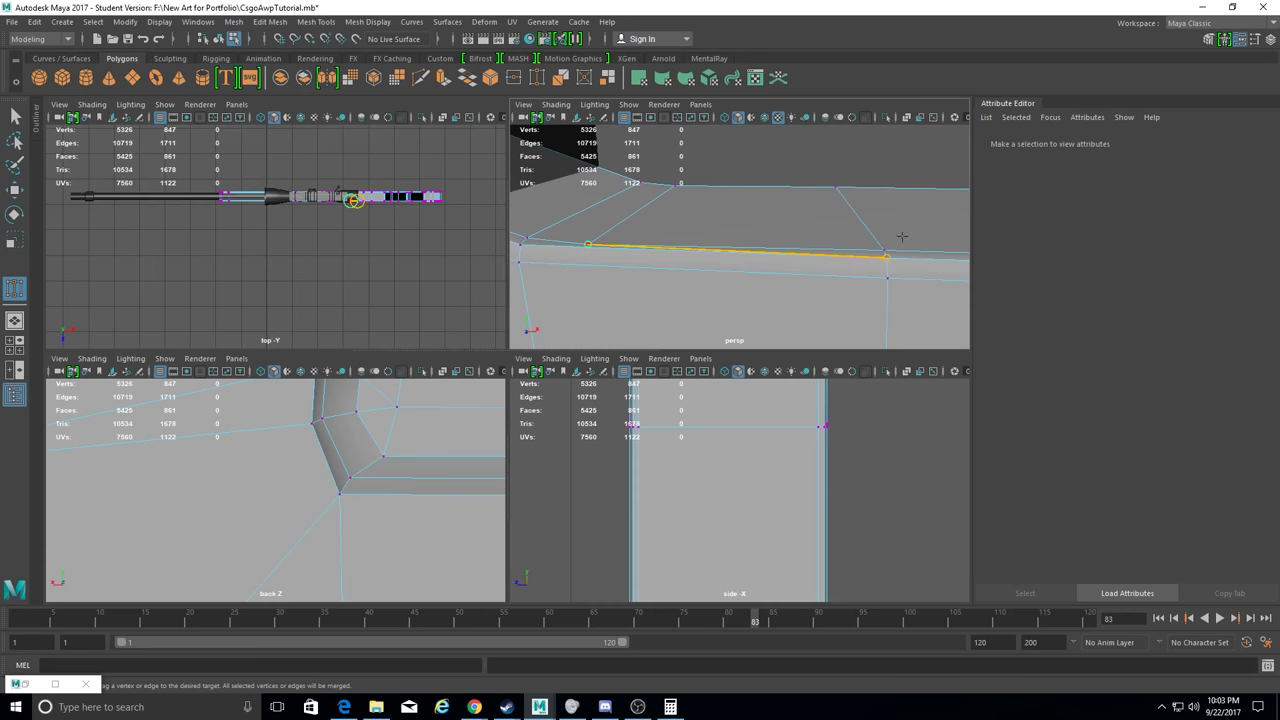
left_click_drag(912, 234, 900, 245)
left_click_drag(900, 245, 775, 243, "alt")
left_click_drag(726, 277, 797, 247, "alt")
mouse_move(797, 247)
left_mouse_down()
mouse_move(694, 230)
mouse_move(788, 195)
left_mouse_up()
left_click_drag(788, 195, 634, 205)
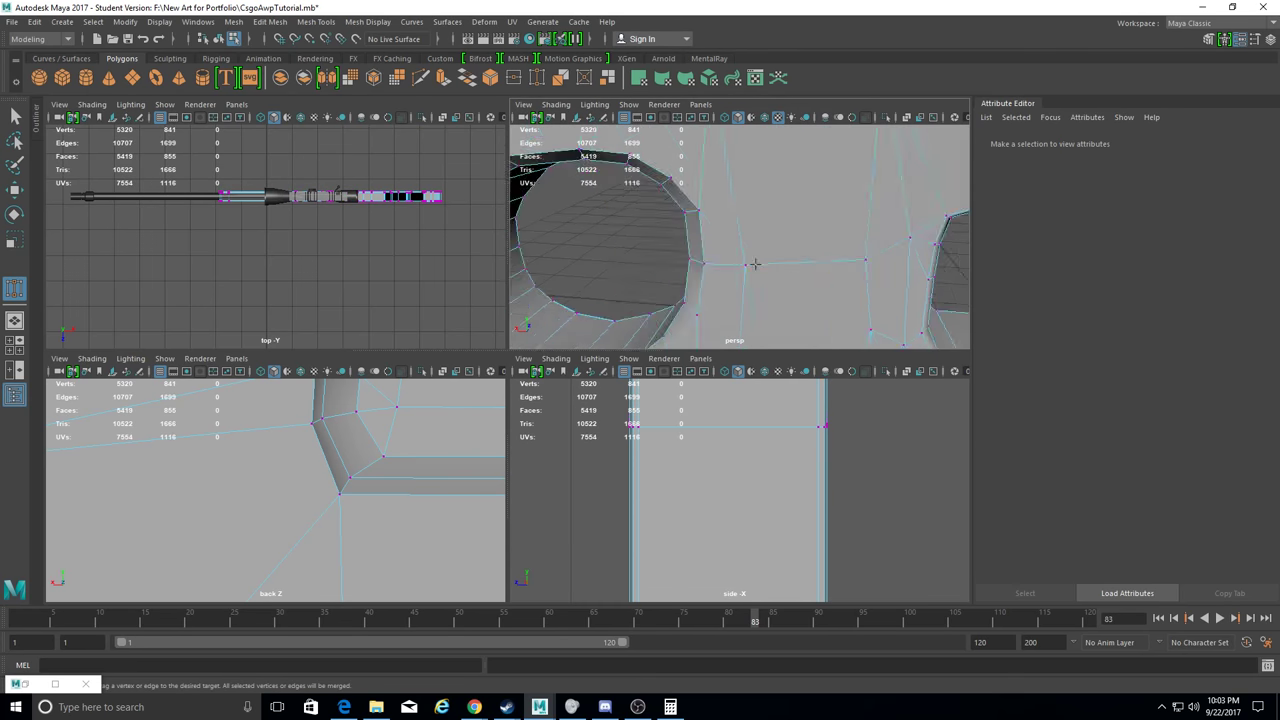
left_click_drag(754, 264, 771, 214, "alt")
scroll(771, 214, "down", 5)
scroll(685, 301, "up", 5)
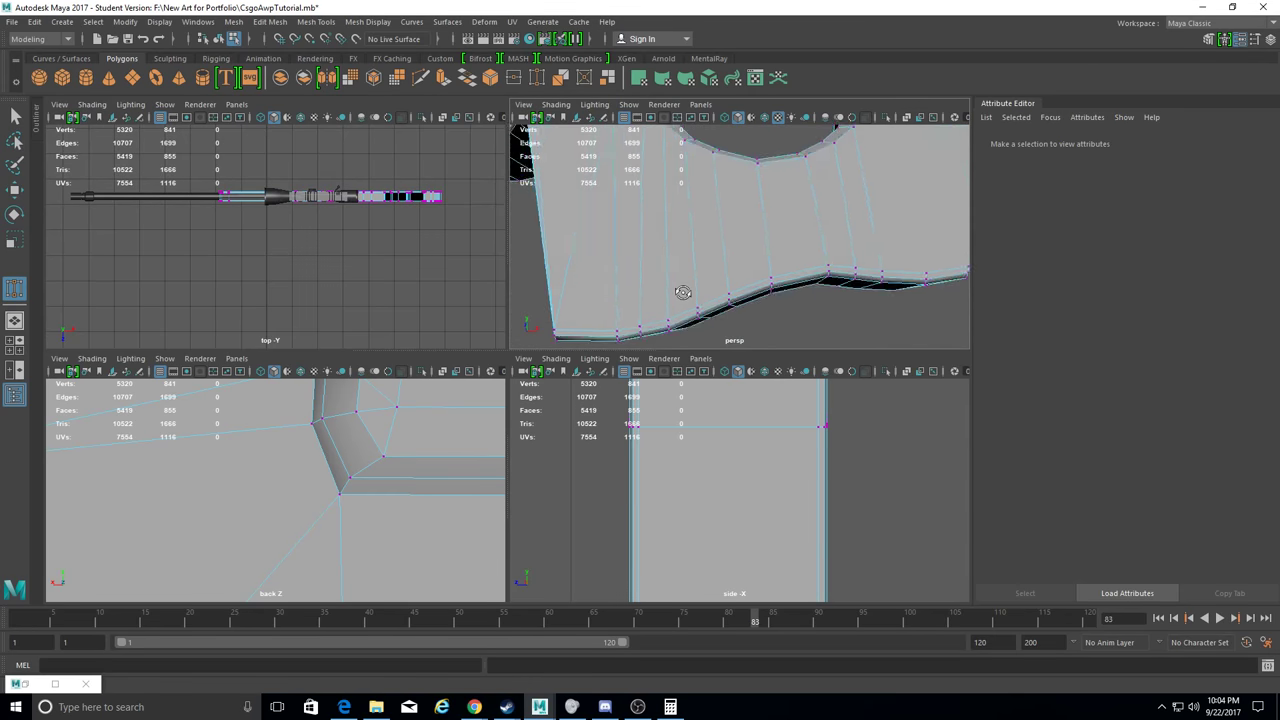
mouse_move(715, 310)
left_mouse_down("alt")
mouse_move(728, 214)
mouse_move(869, 306)
left_mouse_up("alt")
In a single enlarged perspective pane, weld the remaining lower-edge vertices, reaching 5302 vertices.
key("space")
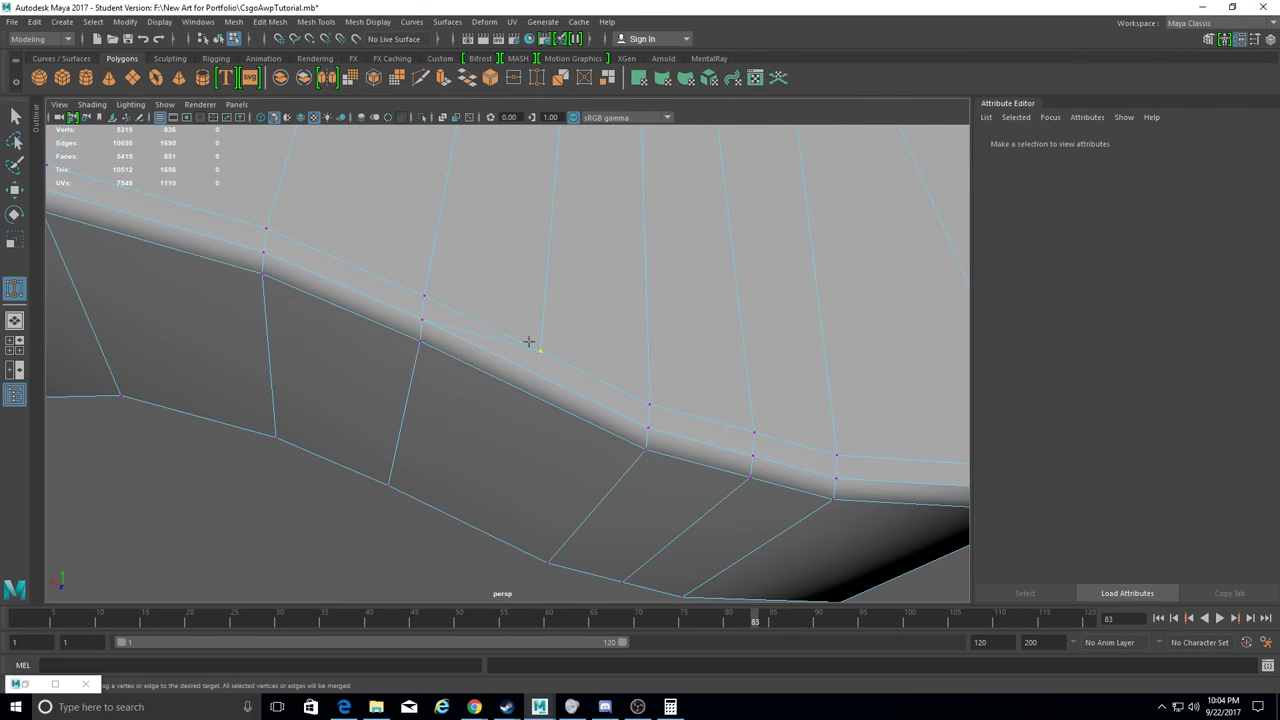
left_click_drag(406, 298, 410, 298)
left_click_drag(410, 298, 429, 360, "alt")
scroll(429, 360, "down", 4)
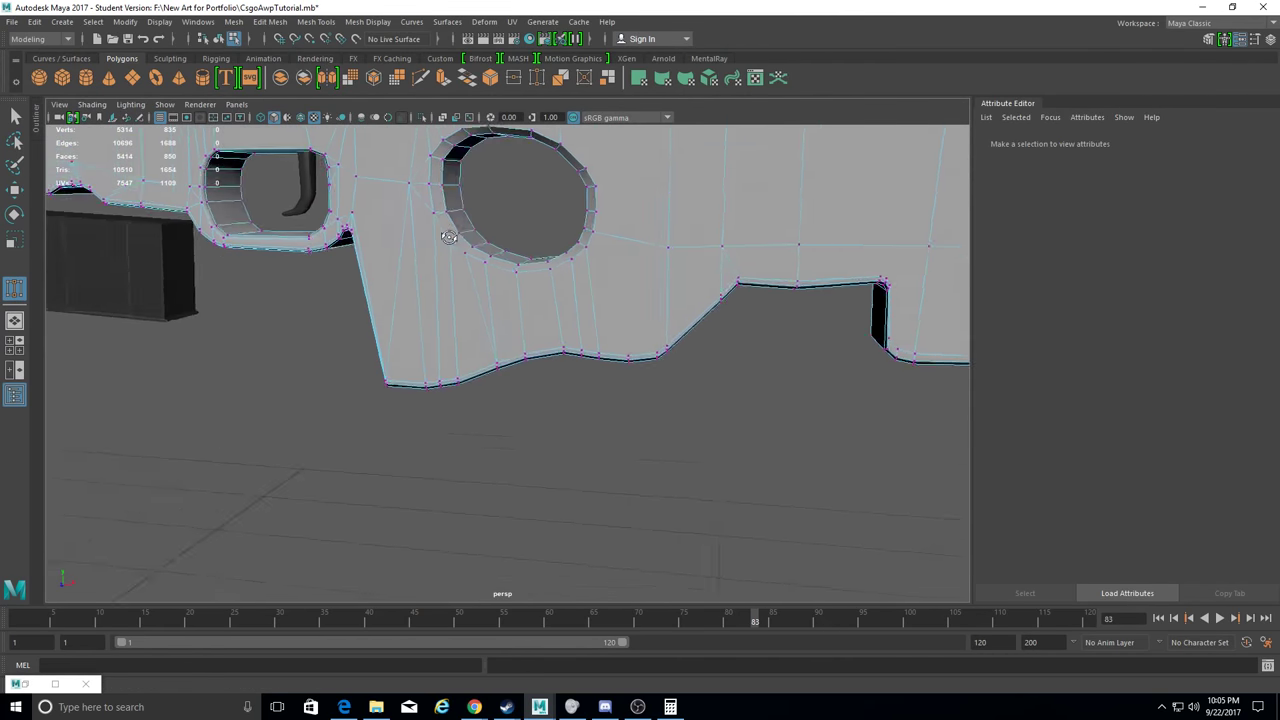
scroll(574, 340, "up", 4)
mouse_move(574, 340)
left_mouse_down("alt")
mouse_move(554, 353)
mouse_move(580, 289)
mouse_move(594, 294)
left_mouse_up("alt")
left_click_drag(594, 294, 641, 294, "alt")
scroll(651, 295, "up", 3)
scroll(600, 366, "down", 4)
mouse_move(600, 366)
left_mouse_down("alt")
mouse_move(594, 320)
mouse_move(526, 492)
mouse_move(483, 404)
left_mouse_up("alt")
scroll(524, 421, "up", 3)
scroll(483, 404, "up", 3)
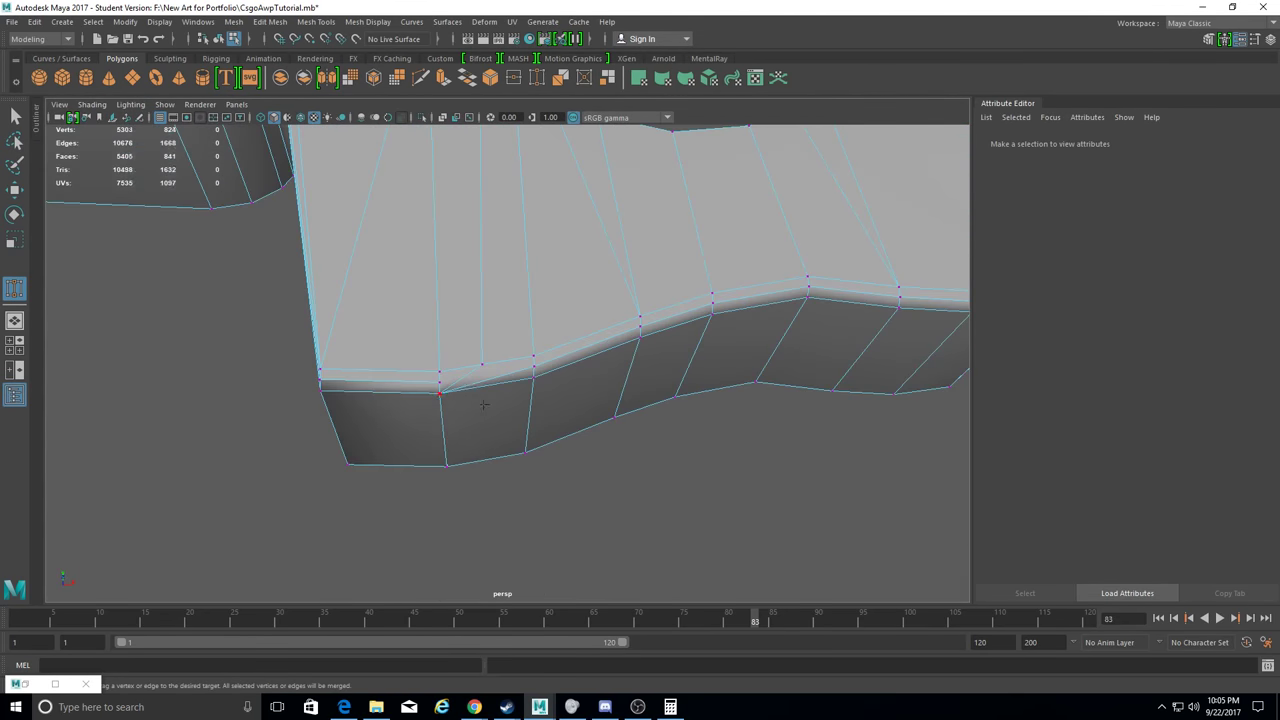
scroll(449, 368, "down", 5)
mouse_move(491, 409)
left_mouse_down("alt")
mouse_move(477, 453)
mouse_move(72, 197)
left_mouse_up("alt")
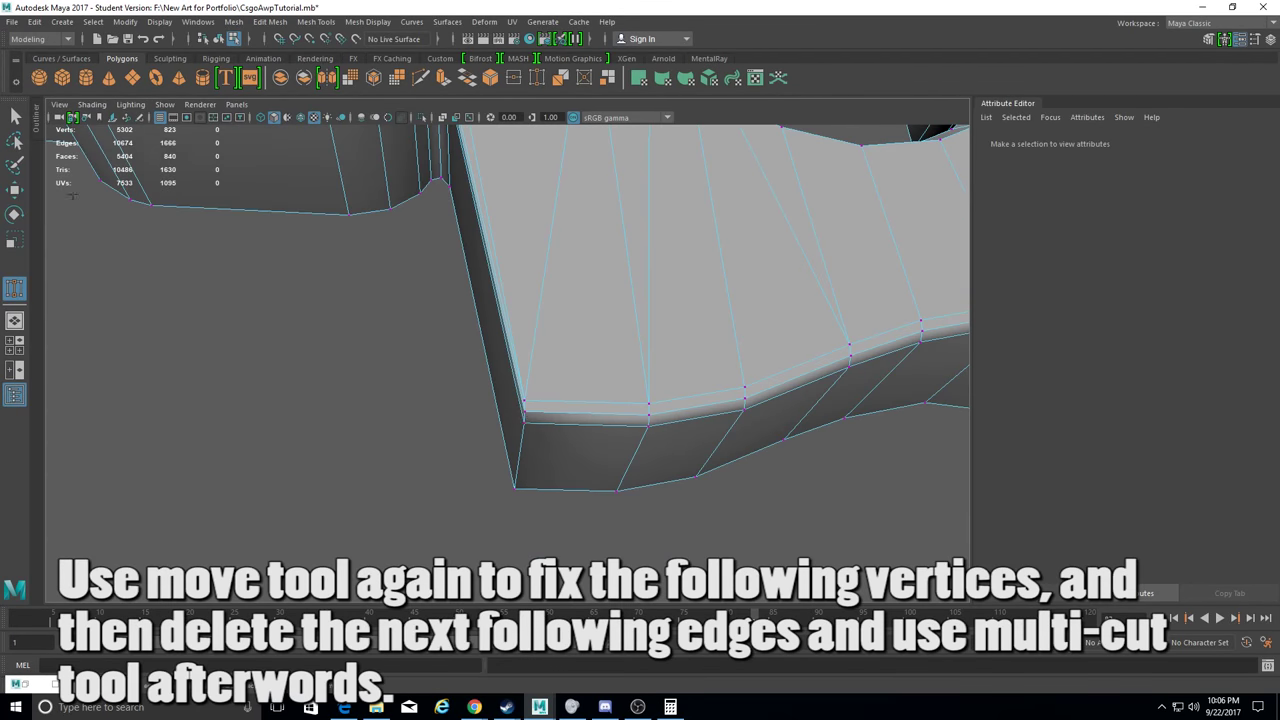
Nudge the notch's bottom corner vertex into line with the lower edge.
left_click(527, 483)
left_click_drag(527, 483, 449, 511, "alt")
left_click_drag(570, 472, 575, 472)
left_click_drag(575, 472, 556, 440, "alt")
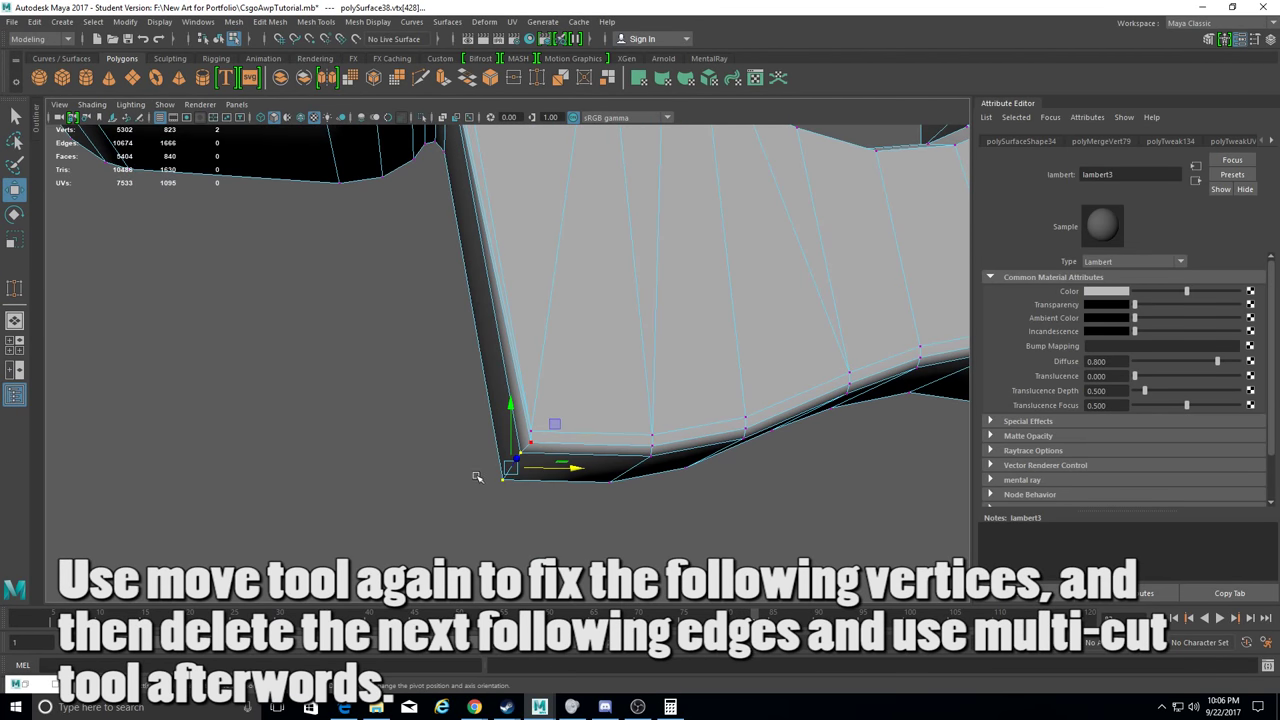
left_click_drag(477, 477, 554, 489, "alt")
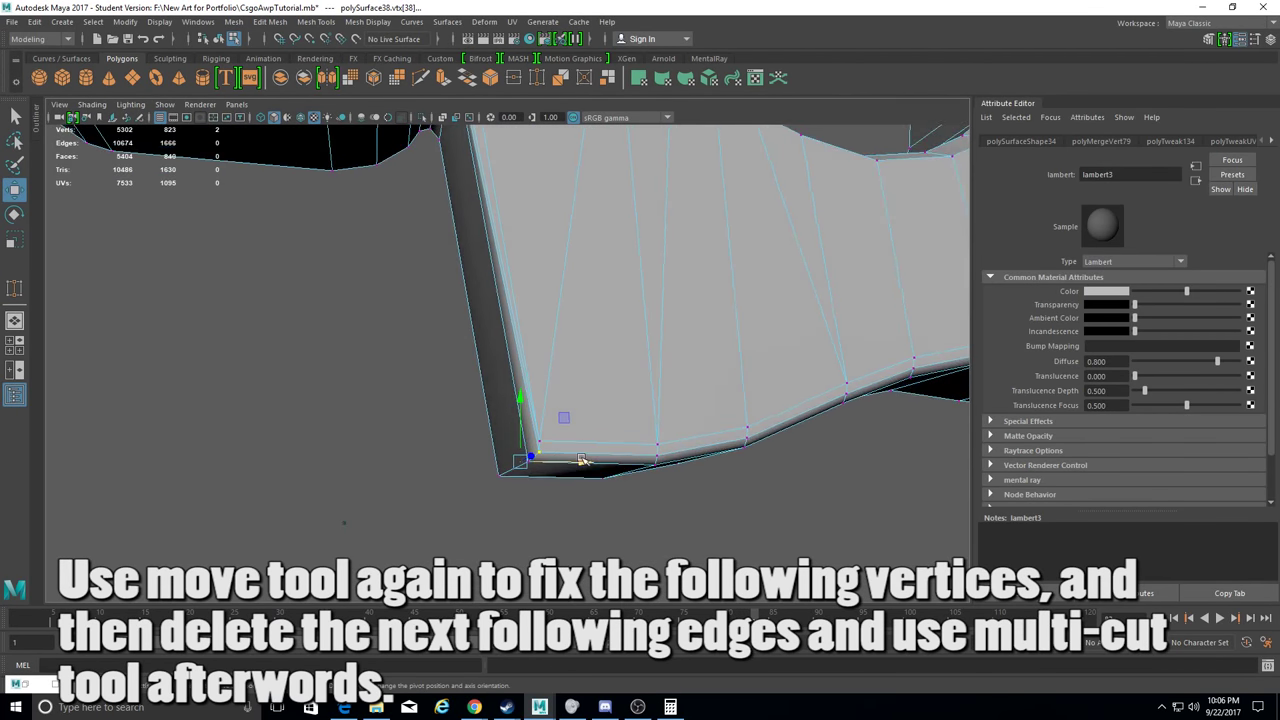
left_click_drag(581, 460, 568, 612, "alt")
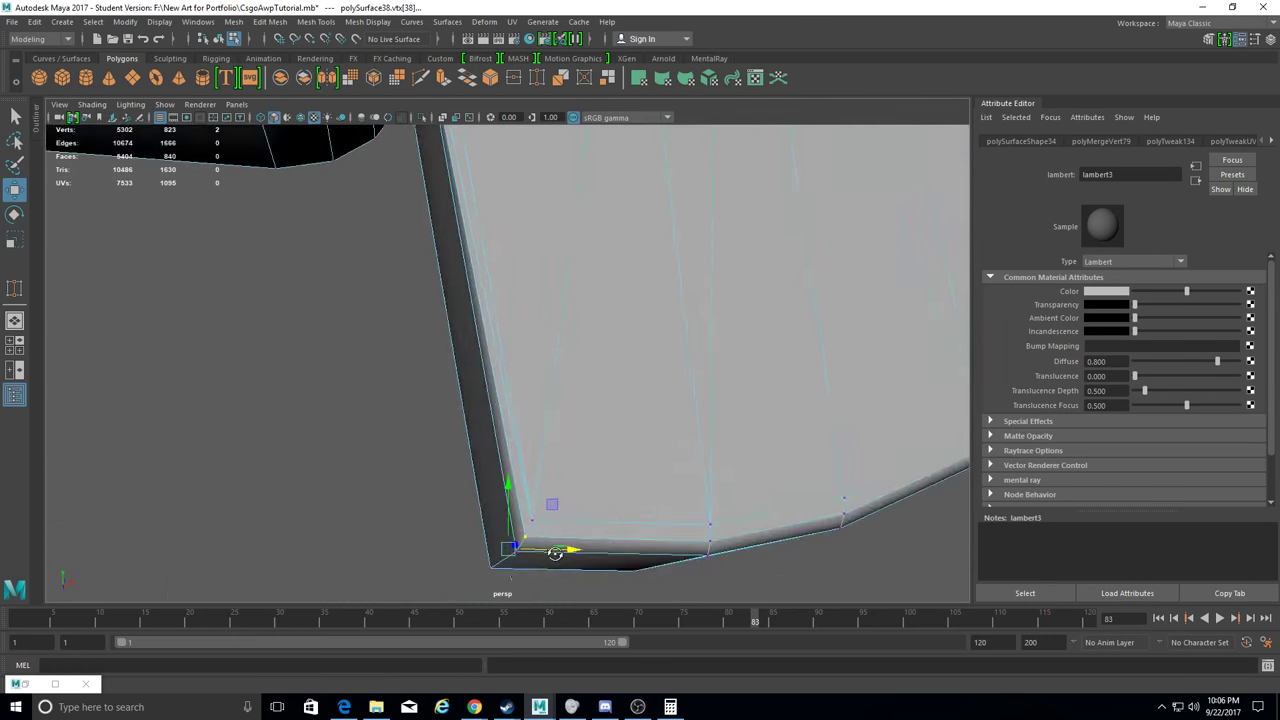
left_click_drag(568, 612, 434, 323, "alt")
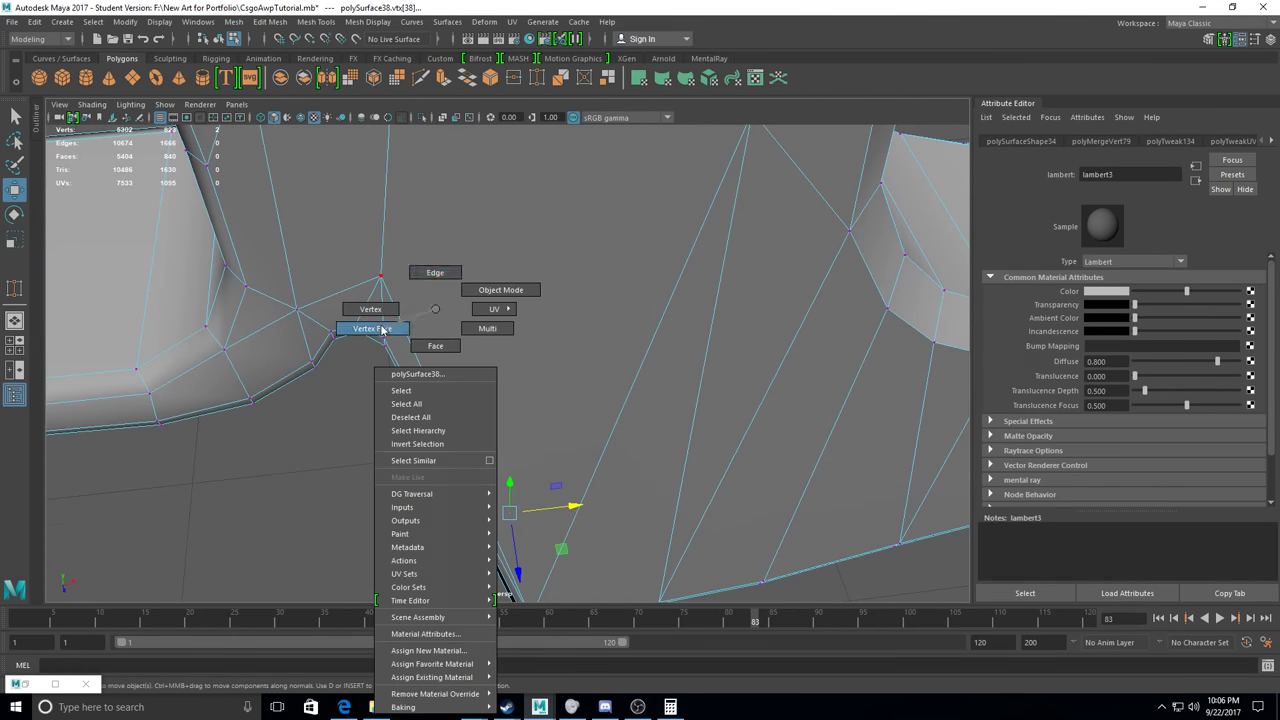
Select the redundant edge at the notch and remove it with Delete Edge/Vertex.
right_click_drag(434, 323, 316, 462)
left_click(316, 462)
left_click_drag(300, 397, 548, 414, "alt")
left_click_drag(509, 297, 480, 400, "alt")
left_click(270, 21)
left_click(360, 243)
Activate Multi-Cut and orbit around the notch edge to plan new cuts.
left_click(316, 21)
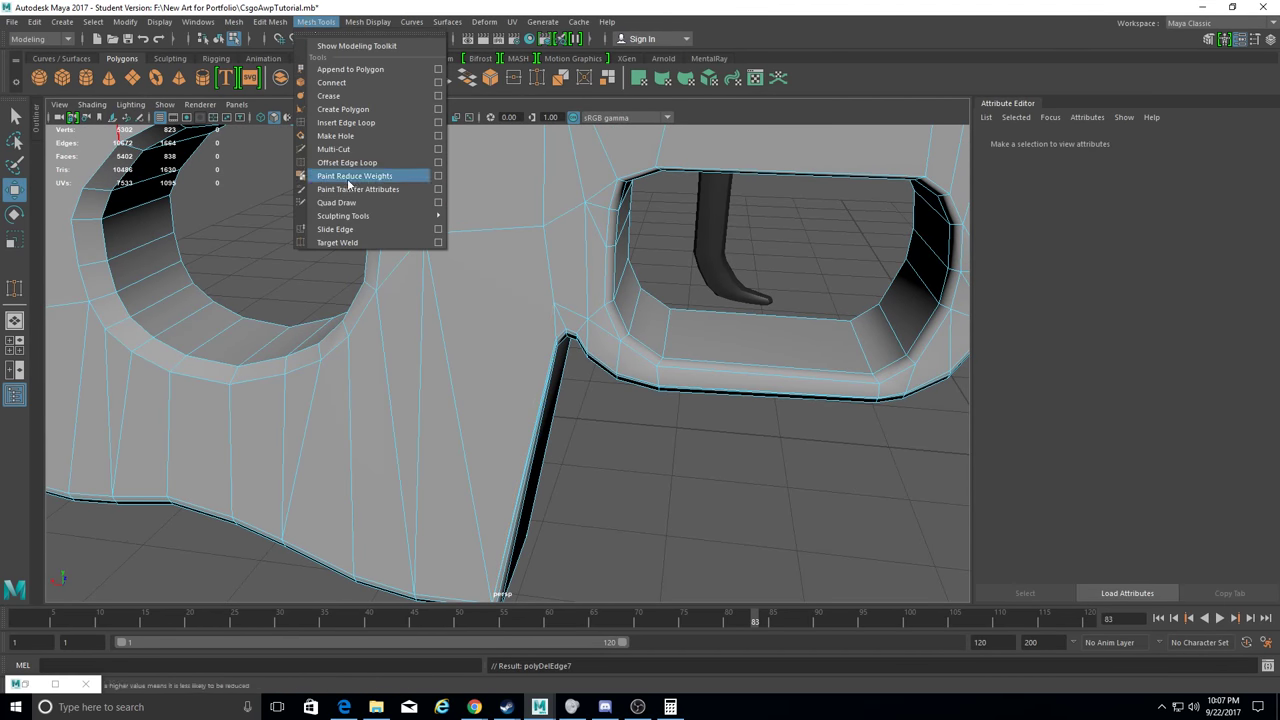
left_click(336, 202)
scroll(551, 306, "up", 5)
left_click_drag(551, 306, 535, 383, "alt")
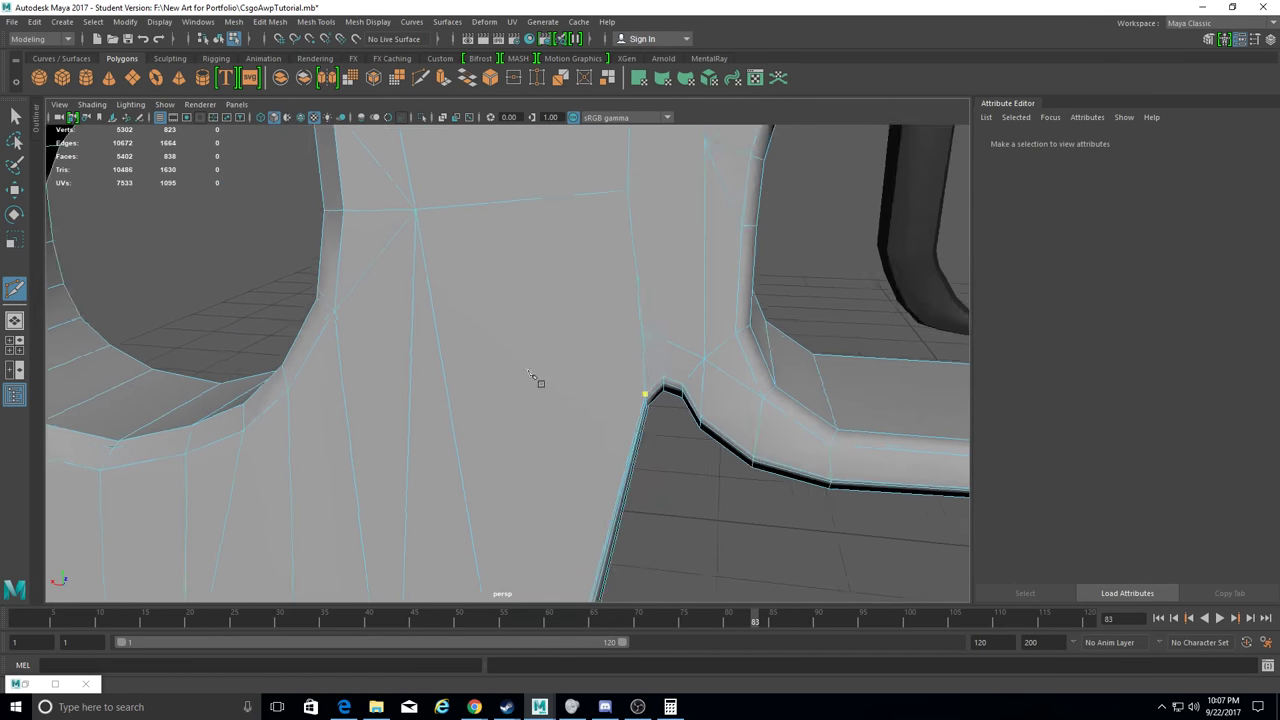
scroll(510, 365, "down", 2)
left_click_drag(486, 254, 410, 328, "alt")
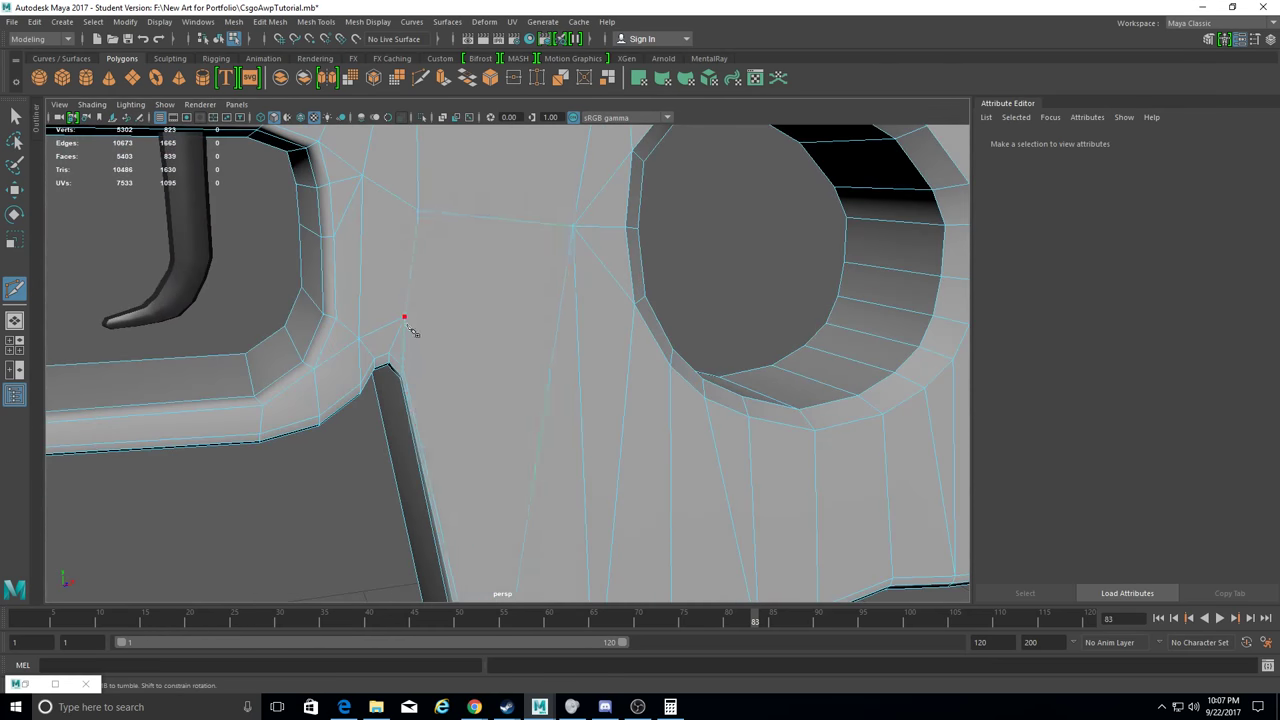
mouse_move(436, 410)
left_mouse_down("alt")
mouse_move(520, 294)
mouse_move(363, 403)
mouse_move(471, 337)
mouse_move(480, 300)
left_mouse_up("alt")
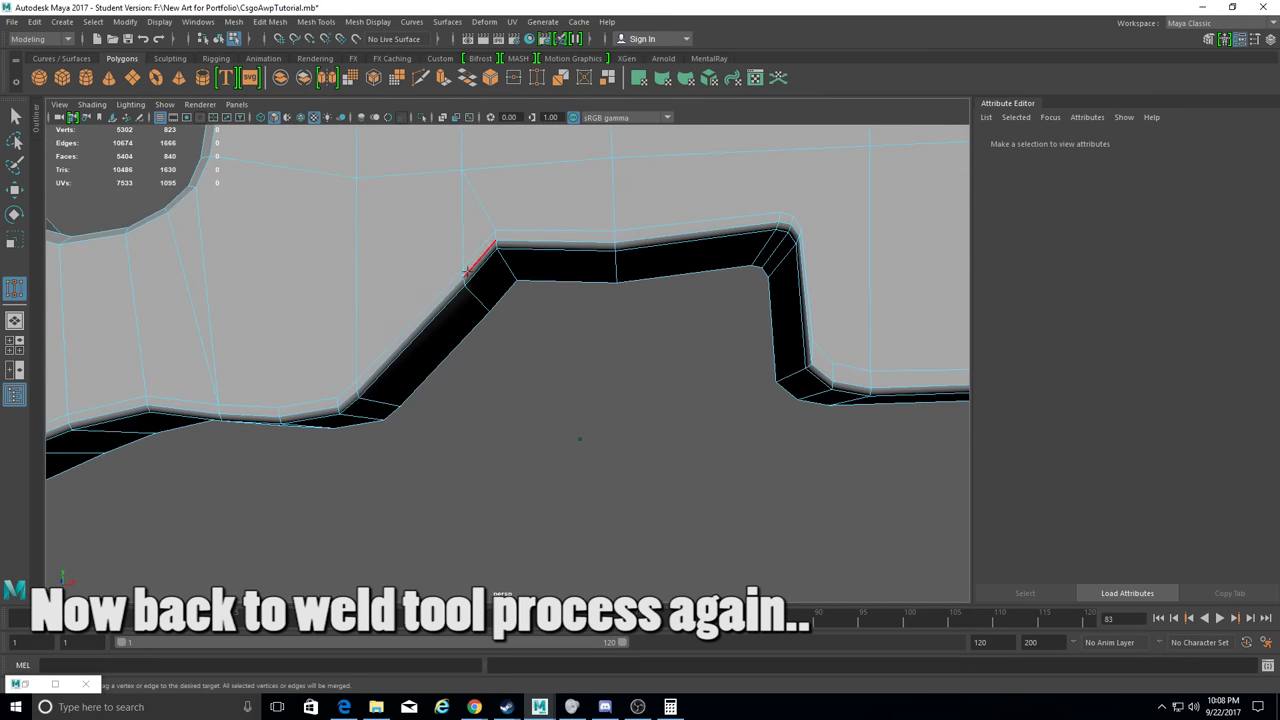
Bring the whole stock into view, check a lower-edge vertex, and pan to the rear corner.
mouse_move(580, 438)
left_mouse_down("alt")
mouse_move(471, 300)
mouse_move(466, 325)
left_mouse_up("alt")
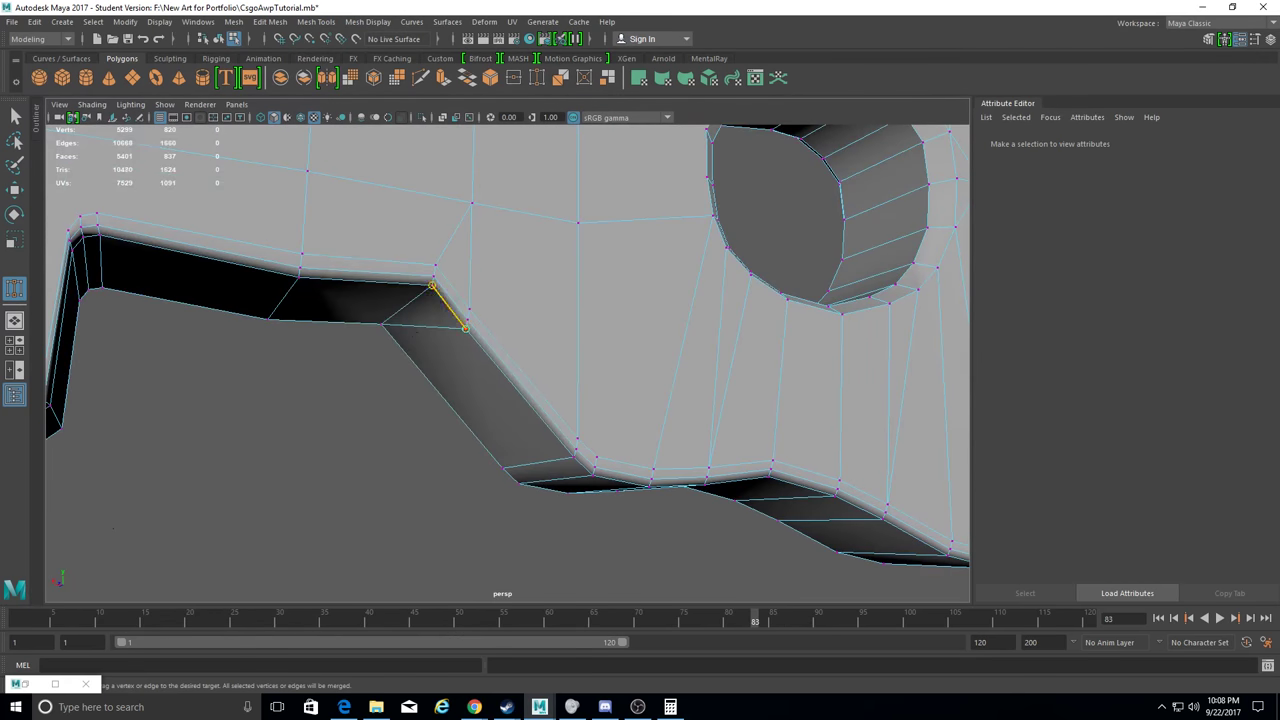
scroll(500, 295, "down", 3)
mouse_move(529, 286)
left_mouse_down("alt")
mouse_move(503, 337)
mouse_move(202, 326)
left_mouse_up("alt")
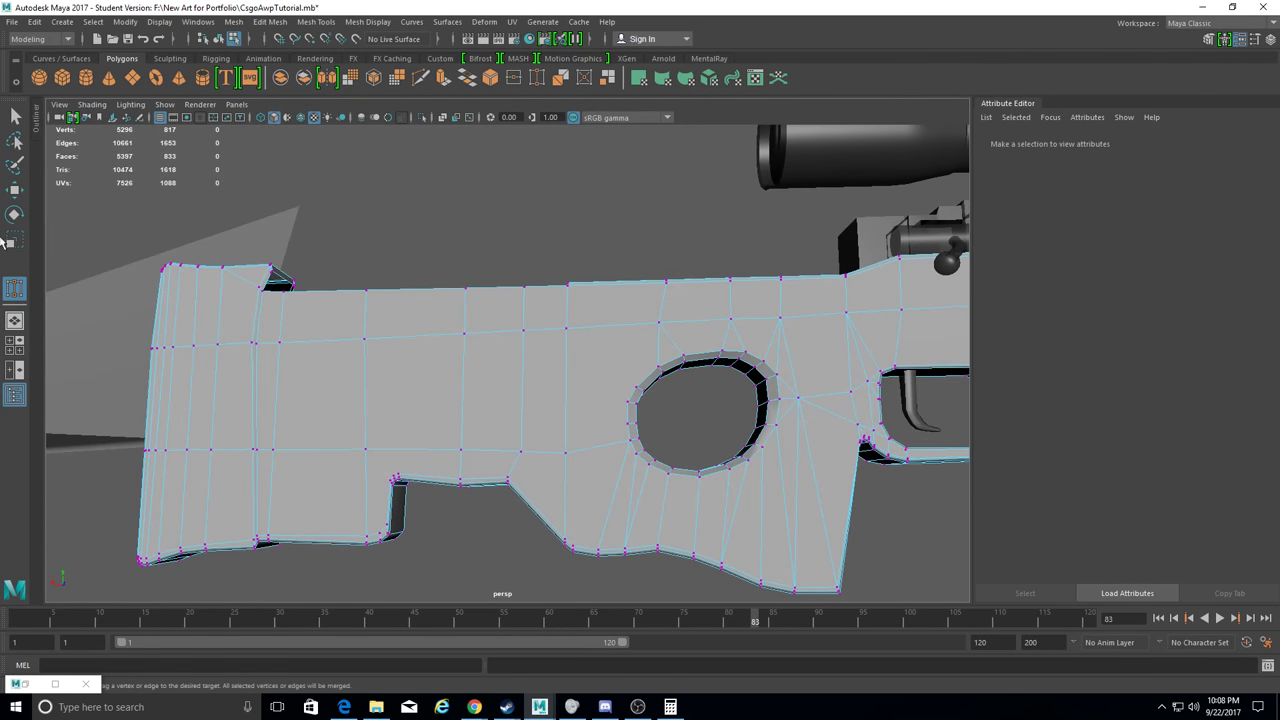
left_click(520, 452)
mouse_move(513, 281)
left_mouse_down("alt")
mouse_move(463, 372)
mouse_move(500, 360)
mouse_move(583, 523)
left_mouse_up("alt")
scroll(583, 523, "up", 2)
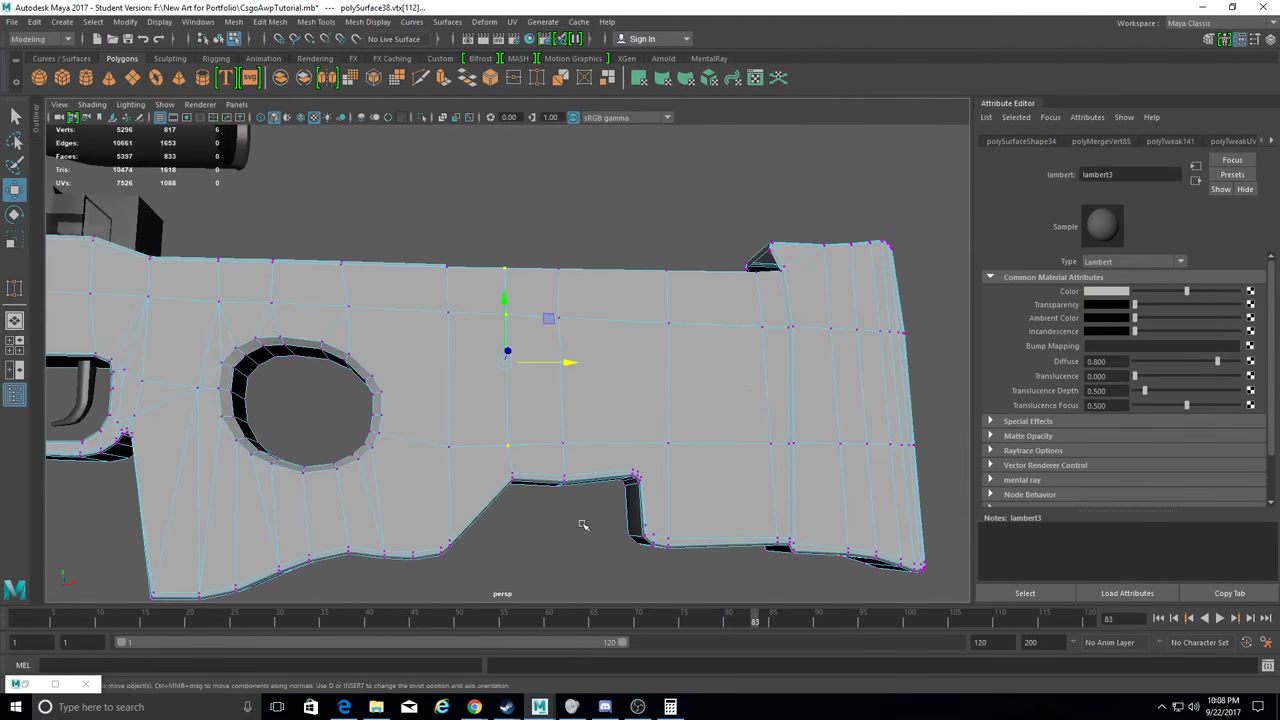
left_click(583, 523)
scroll(730, 331, "up", 3)
mouse_move(730, 331)
middle_mouse_down("alt")
mouse_move(508, 332)
mouse_move(490, 317)
middle_mouse_up("alt")
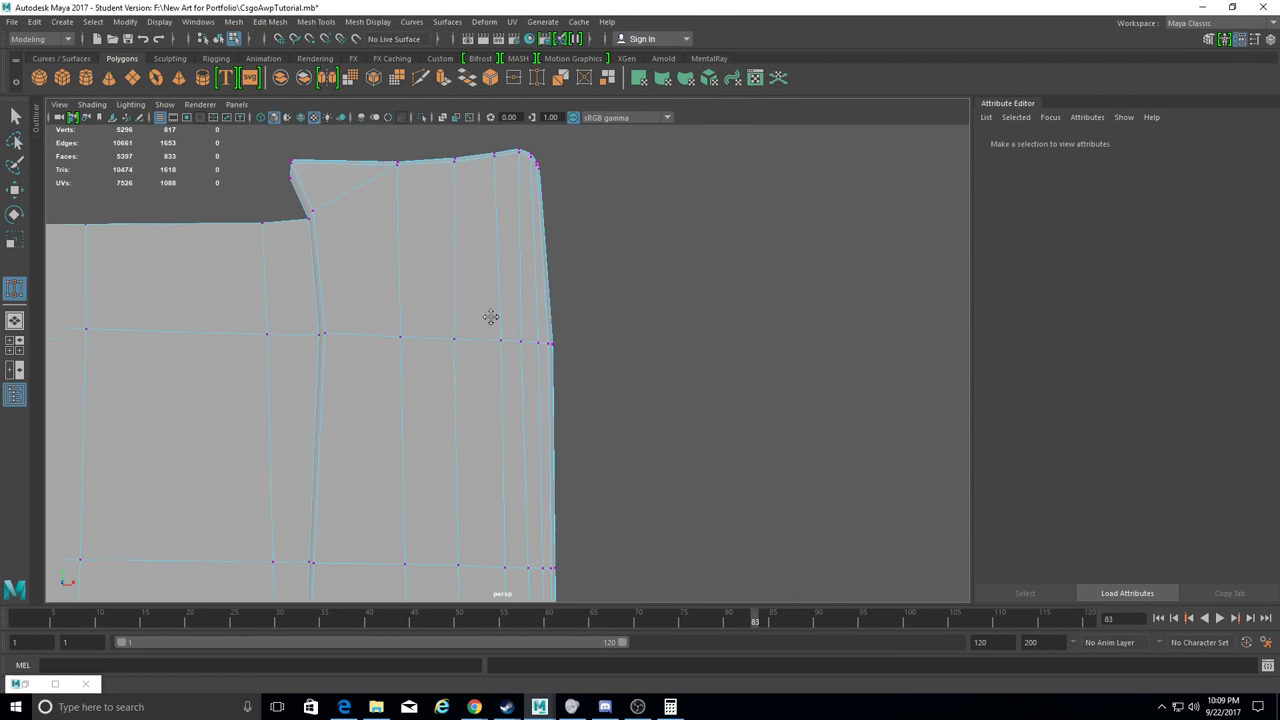
Weld redundant vertices at the stock's rear corner onto their neighbours.
left_click_drag(485, 333, 505, 328)
mouse_move(505, 328)
left_mouse_down("alt")
mouse_move(451, 243)
mouse_move(494, 500)
mouse_move(690, 315)
mouse_move(450, 300)
mouse_move(393, 263)
left_mouse_up("alt")
left_click_drag(541, 251, 520, 251)
left_click_drag(520, 251, 529, 300, "alt")
left_click_drag(561, 384, 526, 433)
mouse_move(526, 433)
left_mouse_down("alt")
mouse_move(560, 250)
mouse_move(503, 249)
left_mouse_up("alt")
Weld the remaining vertices on the top, side and underside faces, reaching 5264 vertices.
mouse_move(503, 249)
left_mouse_down("alt")
mouse_move(506, 449)
mouse_move(437, 432)
mouse_move(474, 446)
left_mouse_up("alt")
mouse_move(474, 446)
left_mouse_down("alt")
mouse_move(480, 357)
mouse_move(457, 347)
left_mouse_up("alt")
left_click_drag(457, 347, 443, 300, "alt")
mouse_move(443, 300)
left_mouse_down()
mouse_move(456, 300)
mouse_move(466, 335)
left_mouse_up()
left_click_drag(466, 335, 723, 587, "alt")
mouse_move(587, 307)
left_mouse_down("alt")
mouse_move(626, 285)
mouse_move(583, 217)
mouse_move(491, 360)
mouse_move(211, 323)
mouse_move(413, 406)
mouse_move(432, 382)
left_mouse_up("alt")
mouse_move(432, 382)
left_mouse_down("alt")
mouse_move(314, 306)
mouse_move(534, 320)
mouse_move(491, 400)
mouse_move(498, 265)
left_mouse_up("alt")
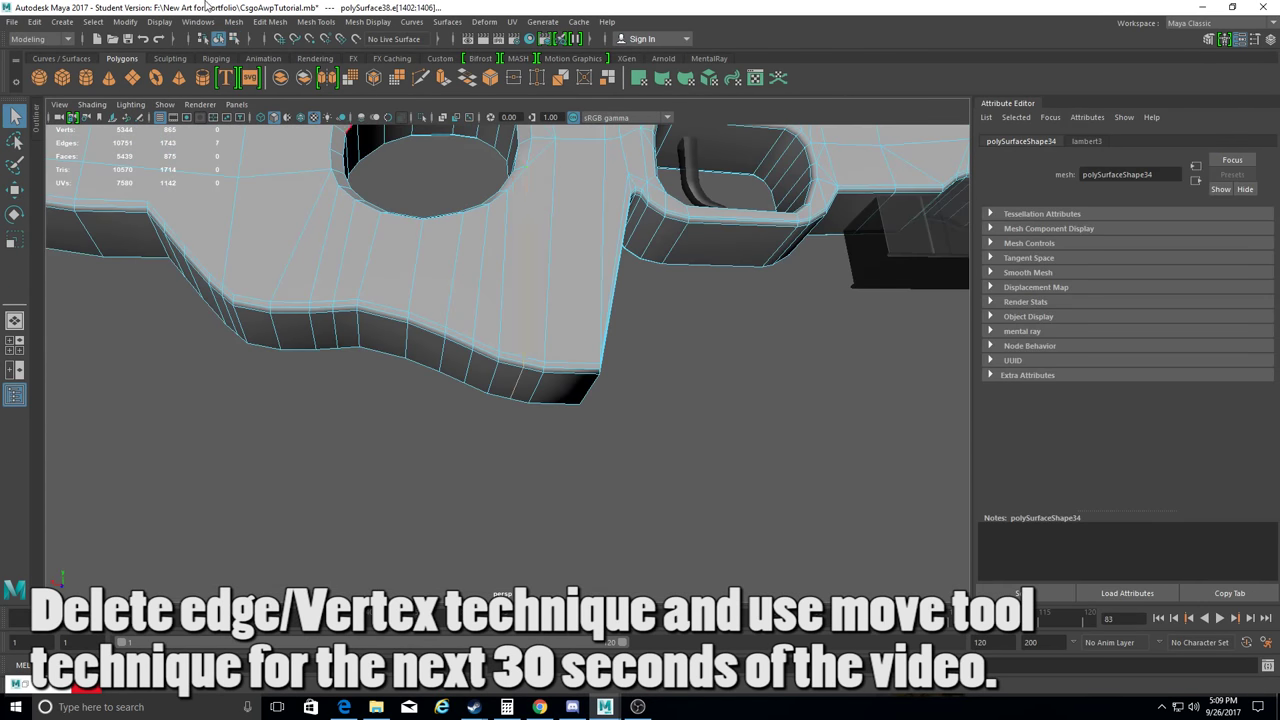
Delete the selected lower-edge edge with Delete Edge/Vertex and pick the next one.
left_click(265, 21)
left_click(360, 229)
left_click(491, 368)
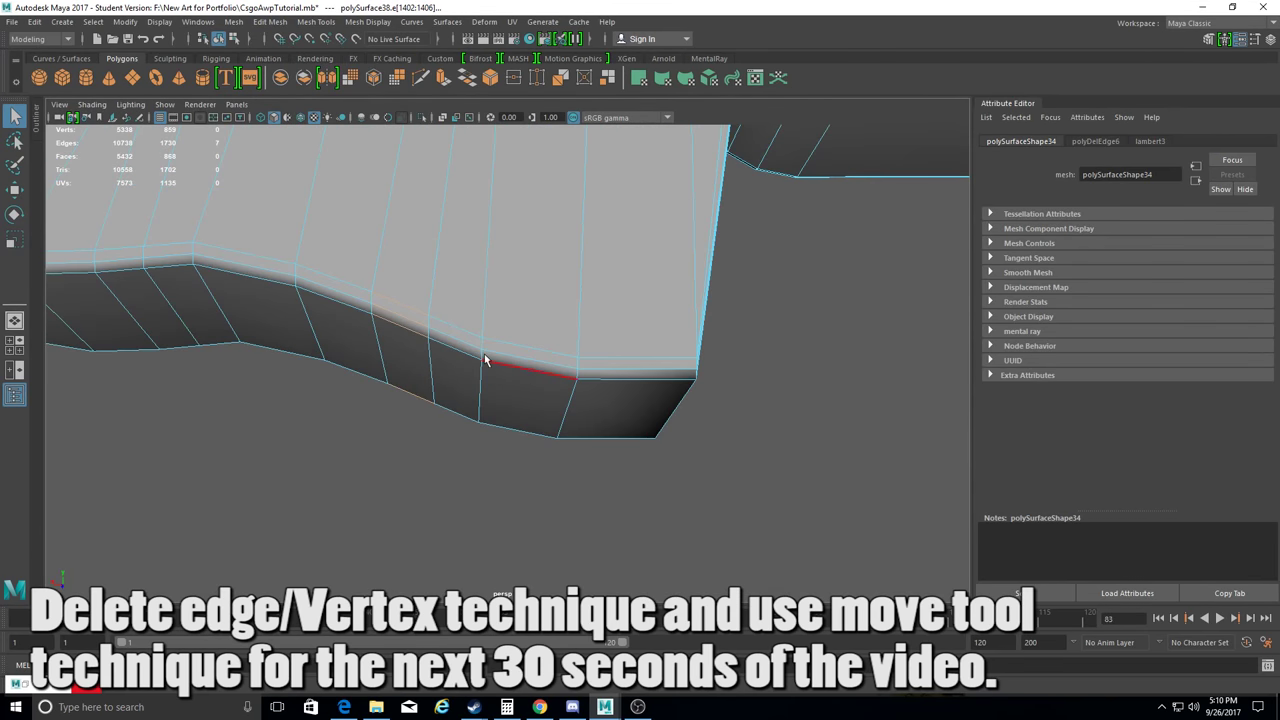
left_click_drag(561, 360, 479, 284, "alt")
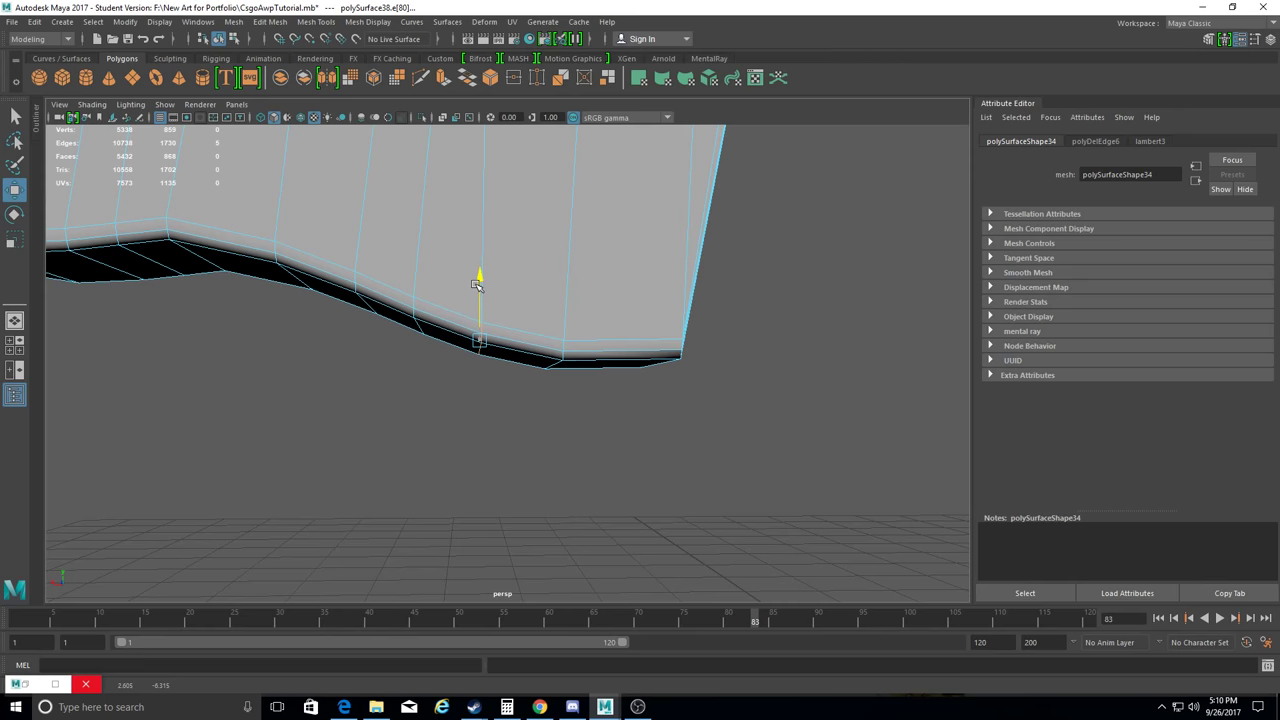
left_click_drag(363, 333, 428, 258, "alt")
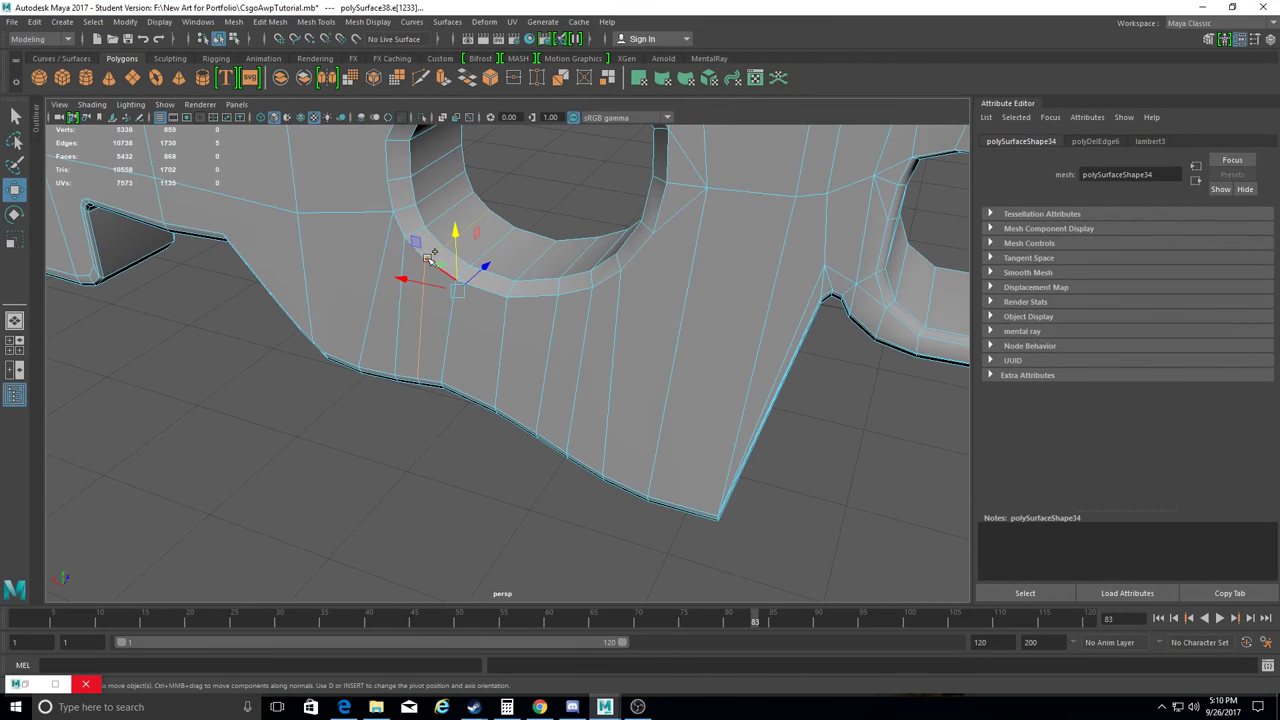
Delete that edge and another redundant edge near the round grip hole.
left_click(270, 21)
left_click(290, 280)
mouse_move(560, 300)
left_mouse_down("alt")
mouse_move(612, 340)
mouse_move(528, 543)
mouse_move(586, 400)
mouse_move(355, 336)
left_mouse_up("alt")
left_click(612, 340)
left_click(270, 21)
left_click(290, 280)
mouse_move(290, 280)
left_mouse_down("alt")
mouse_move(377, 377)
mouse_move(371, 457)
mouse_move(405, 211)
mouse_move(486, 343)
mouse_move(471, 317)
mouse_move(485, 322)
left_mouse_up("alt")
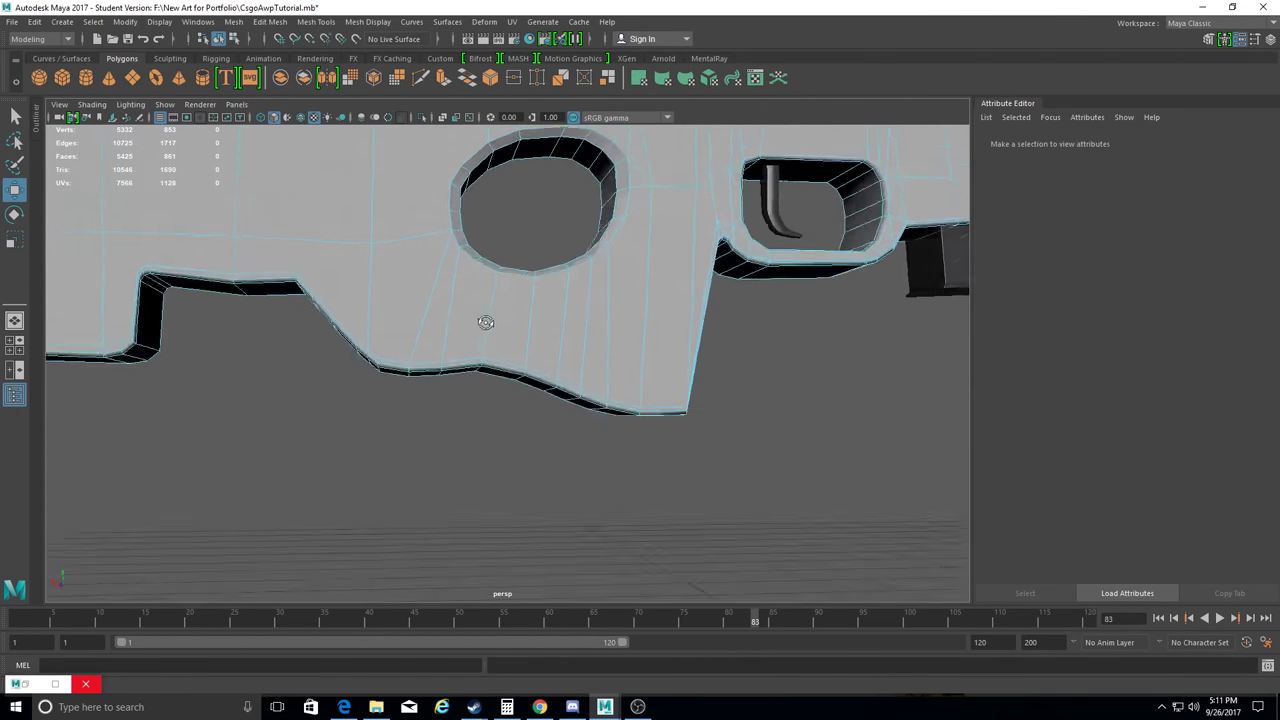
Delete one more redundant edge near the hole and clear the selection.
scroll(391, 449, "up", 5)
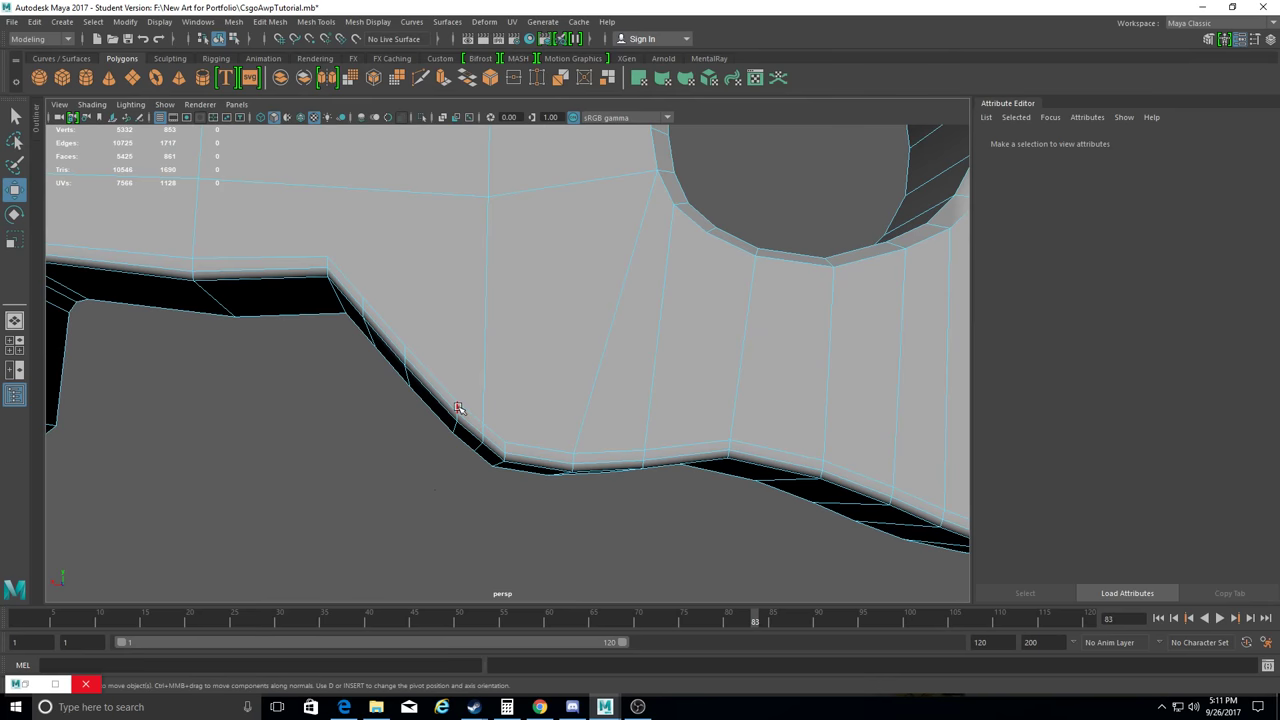
left_click(457, 408)
mouse_move(457, 408)
left_mouse_down("alt")
mouse_move(621, 449)
mouse_move(443, 429)
mouse_move(551, 381)
mouse_move(619, 445)
left_mouse_up("alt")
left_click(275, 22)
left_click(360, 307)
mouse_move(575, 375)
left_mouse_down("alt")
mouse_move(628, 428)
mouse_move(586, 366)
left_mouse_up("alt")
left_click(491, 323)
Check a vertex on the stock's edge beside the grip hole, then open Mesh Tools.
scroll(491, 323, "up", 3)
mouse_move(505, 361)
left_mouse_down("alt")
mouse_move(400, 395)
mouse_move(724, 375)
left_mouse_up("alt")
left_click(398, 386)
mouse_move(574, 380)
left_mouse_down("alt")
mouse_move(620, 420)
mouse_move(560, 400)
left_mouse_up("alt")
left_click(560, 400)
left_click(317, 21)
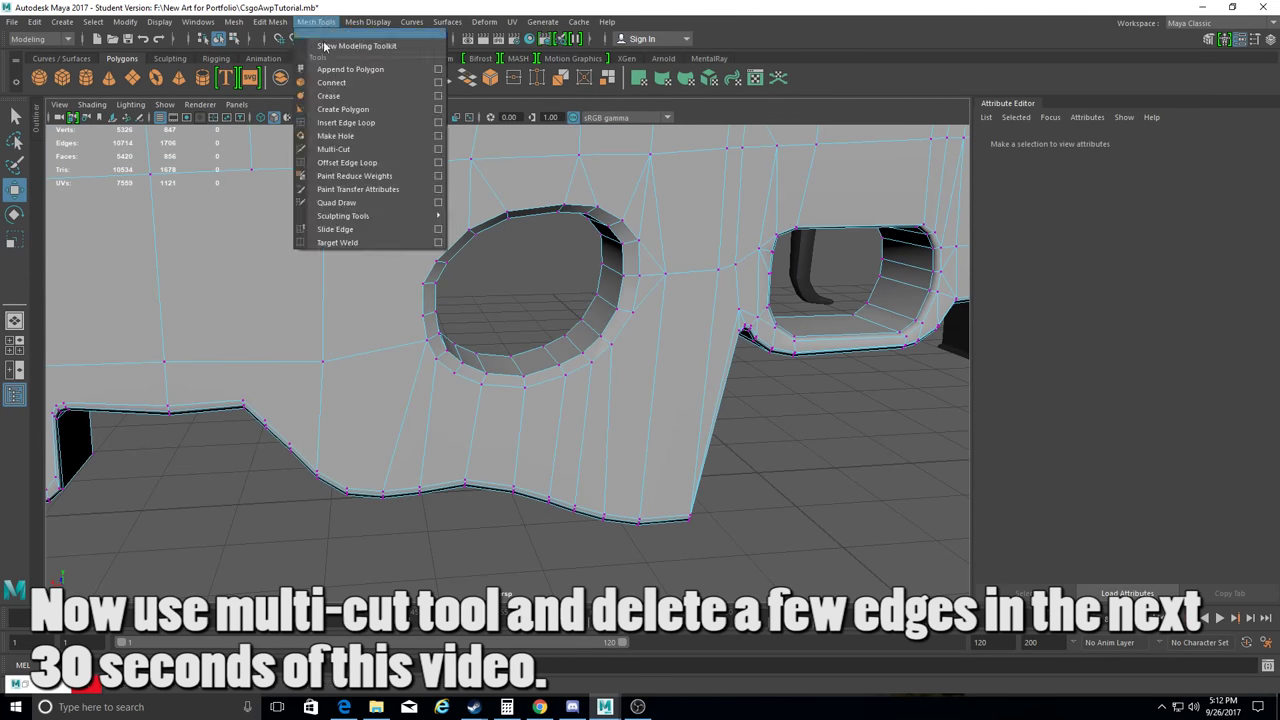
Multi-Cut a new edge from the rim of the stock's round hole, undoing the last cut point.
left_click(355, 148)
left_click_drag(370, 200, 409, 315, "alt")
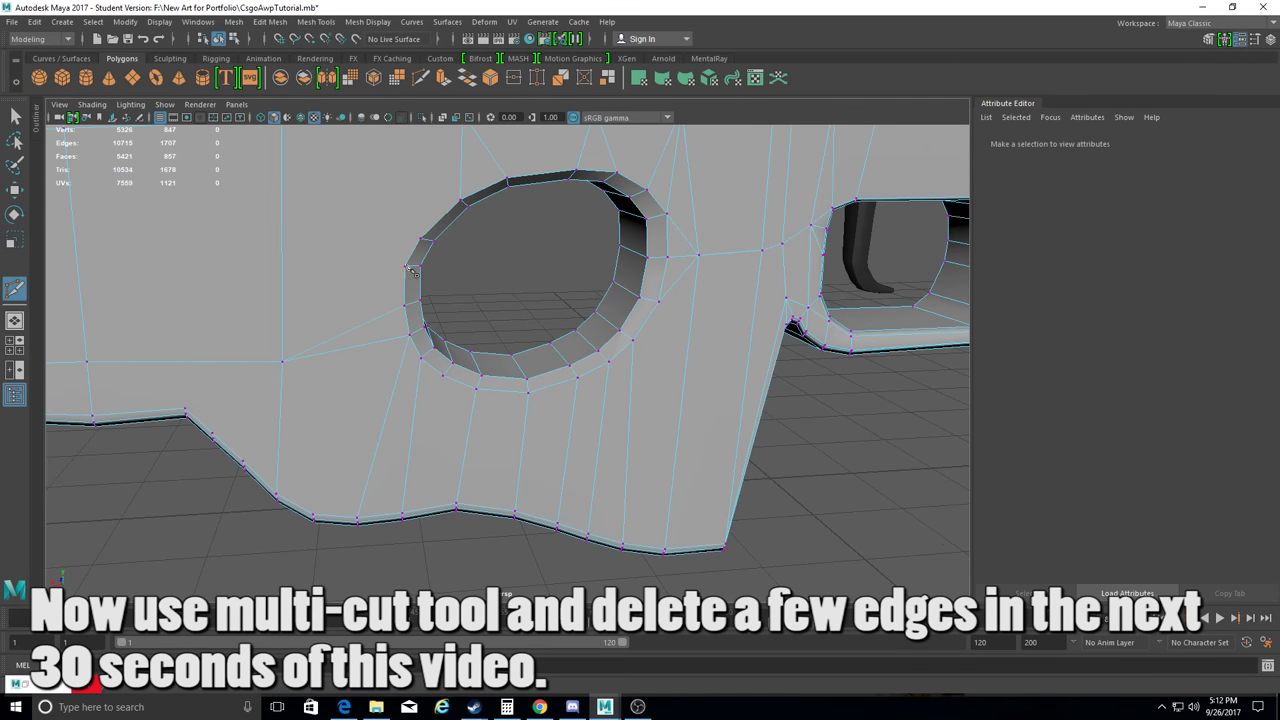
left_click(411, 271)
left_click_drag(411, 271, 307, 200, "alt")
right_click(330, 240)
left_click_drag(453, 255, 463, 282, "alt")
mouse_move(540, 317)
left_mouse_down("alt")
mouse_move(508, 351)
mouse_move(580, 306)
mouse_move(565, 295)
left_mouse_up("alt")
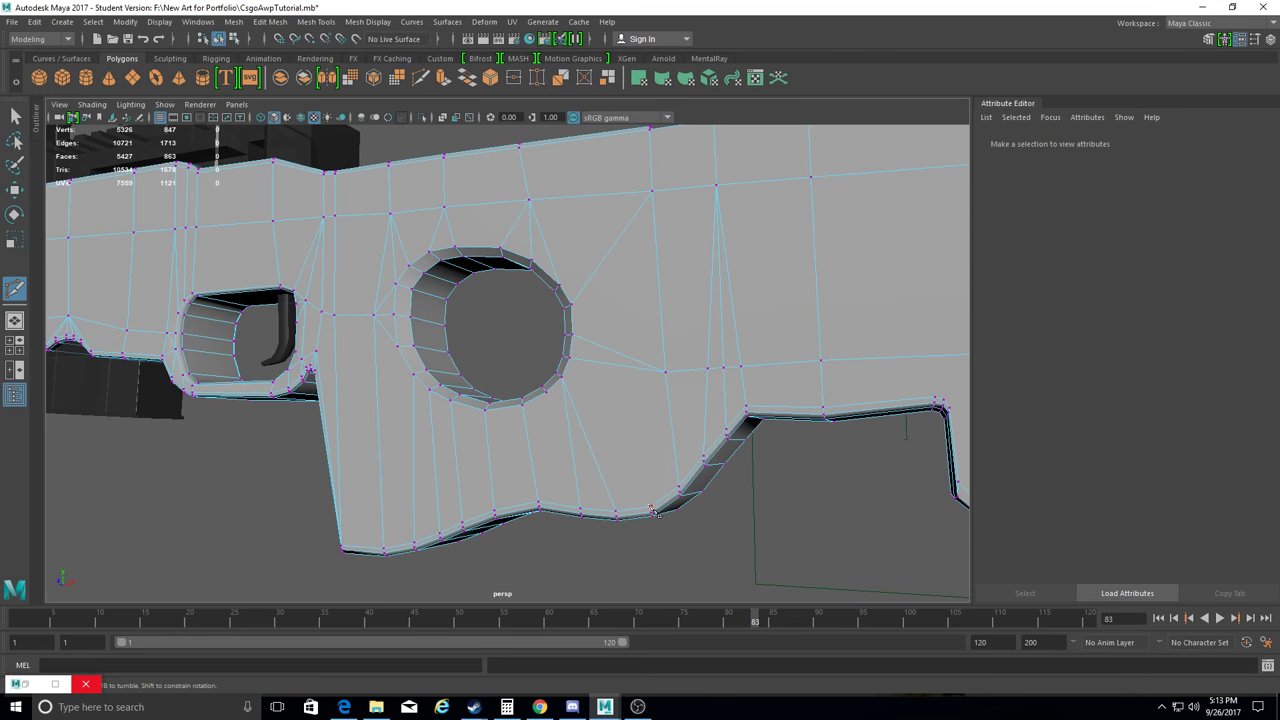
key("ctrl+z")
Finish the cut below the hole and remove the newly cut edge with Delete Edge/Vertex.
mouse_move(714, 491)
left_mouse_down("alt")
mouse_move(689, 514)
mouse_move(663, 429)
left_mouse_up("alt")
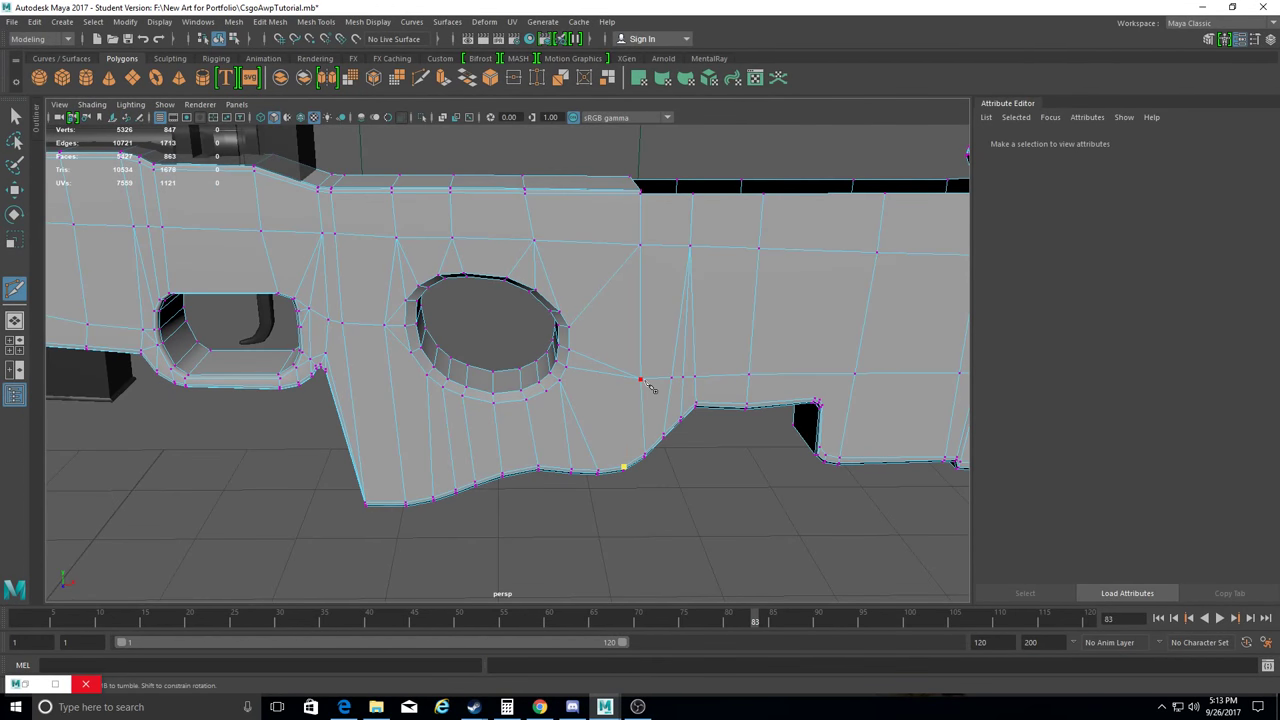
scroll(634, 560, "down", 3)
left_click_drag(634, 560, 623, 551, "alt")
scroll(548, 510, "up", 4)
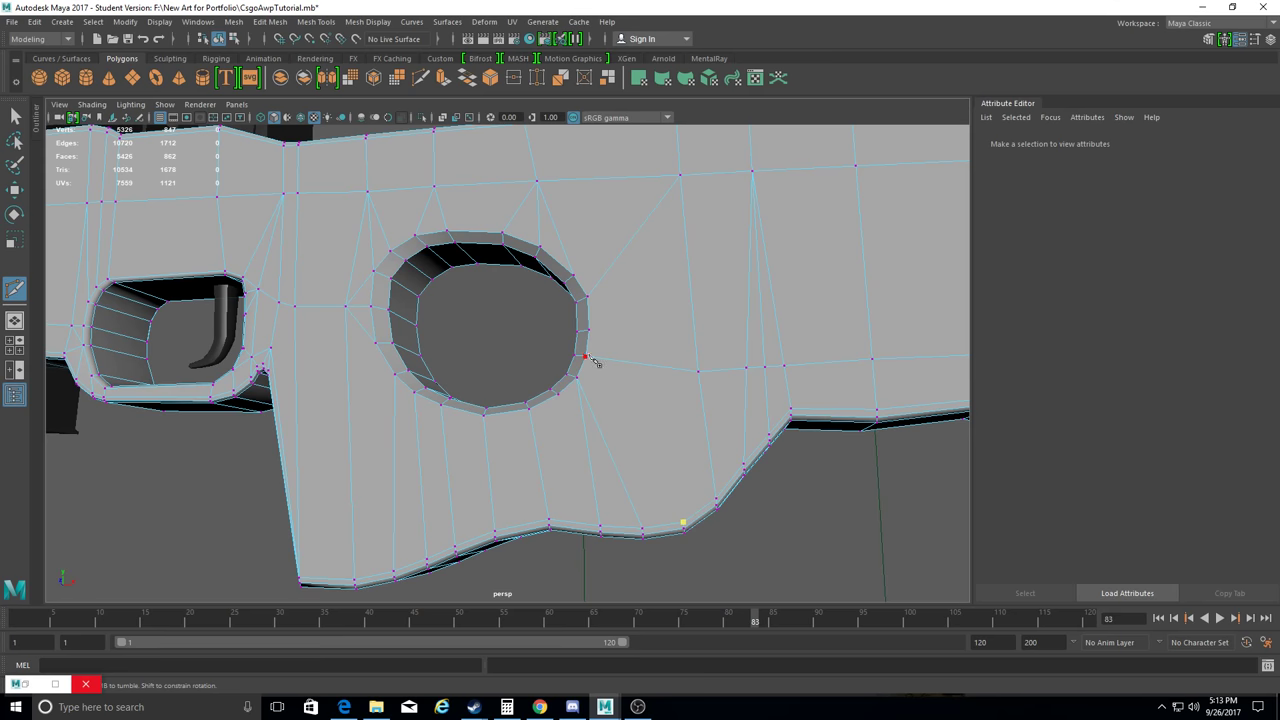
scroll(690, 445, "down", 2)
scroll(603, 537, "down", 2)
scroll(677, 491, "up", 3)
scroll(622, 492, "up", 2)
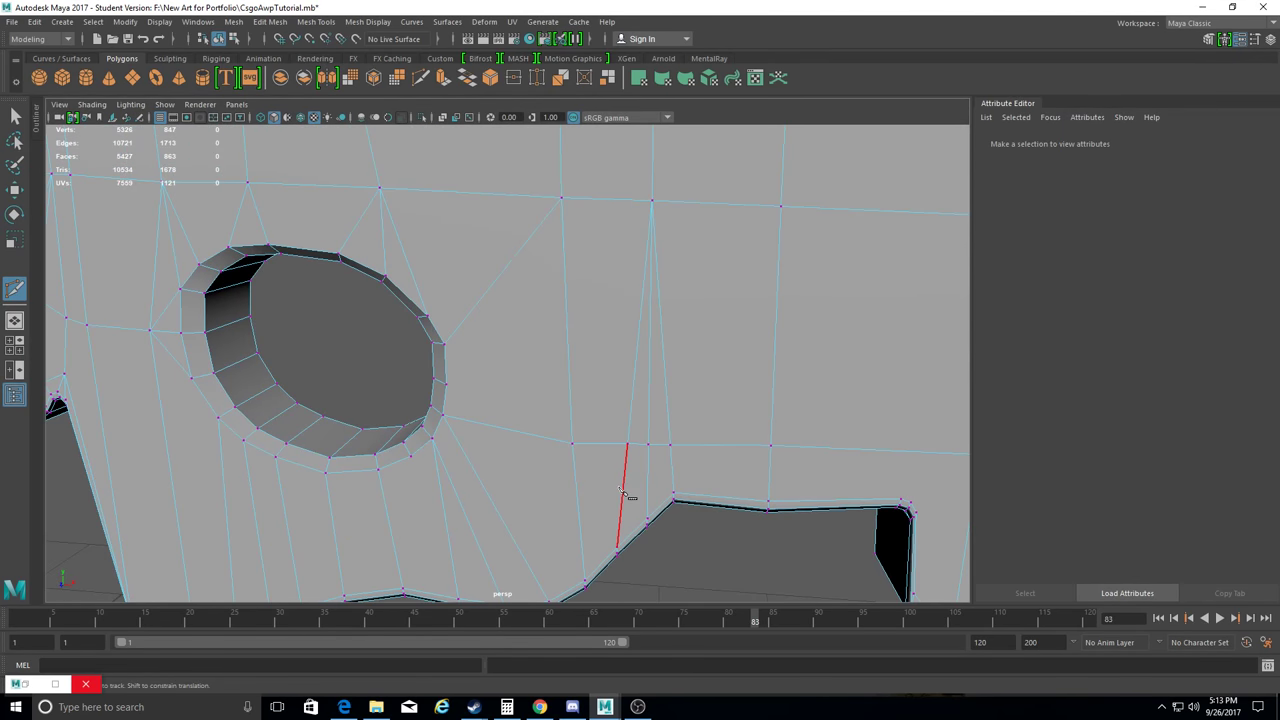
key("w")
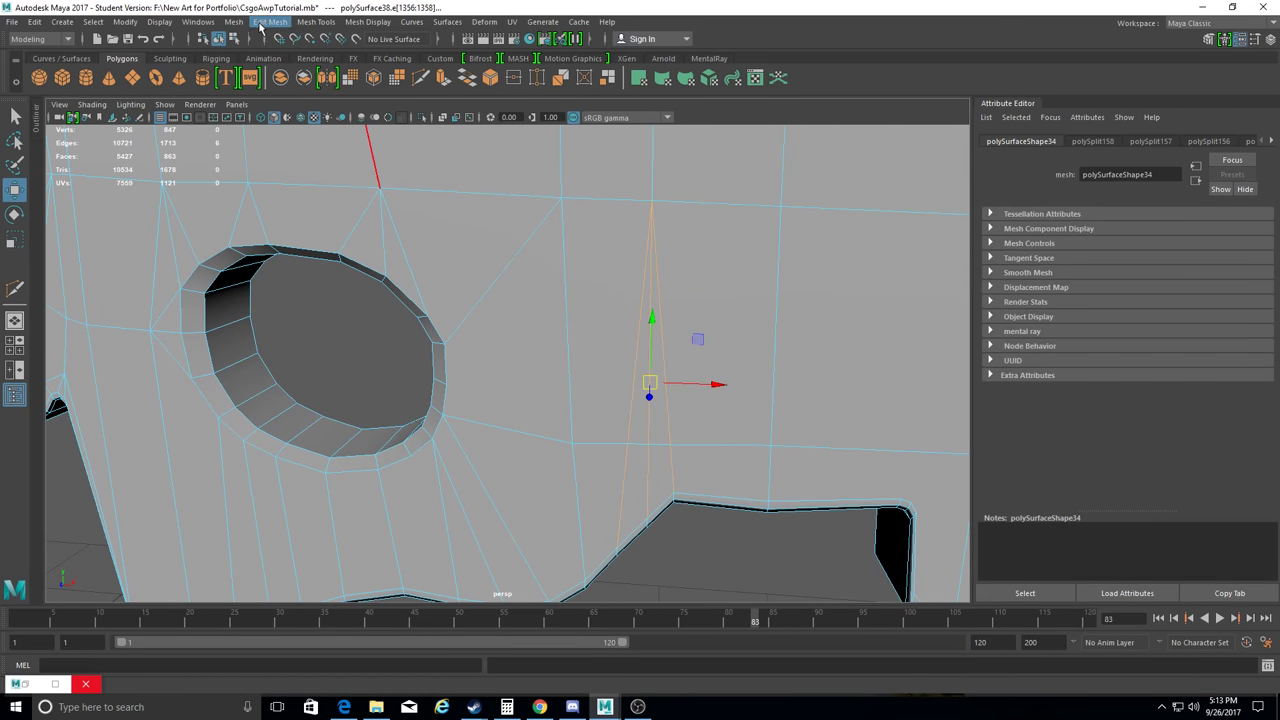
left_click(258, 22)
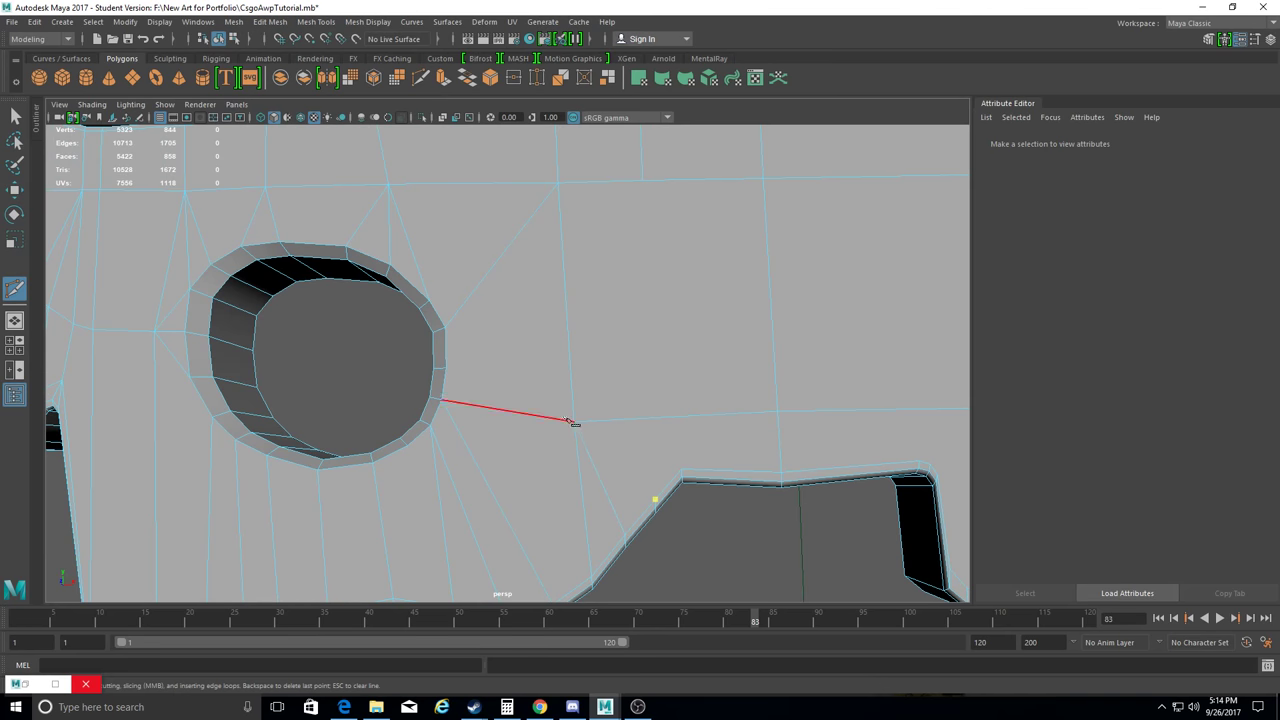
scroll(584, 432, "down", 2)
scroll(609, 349, "up", 3)
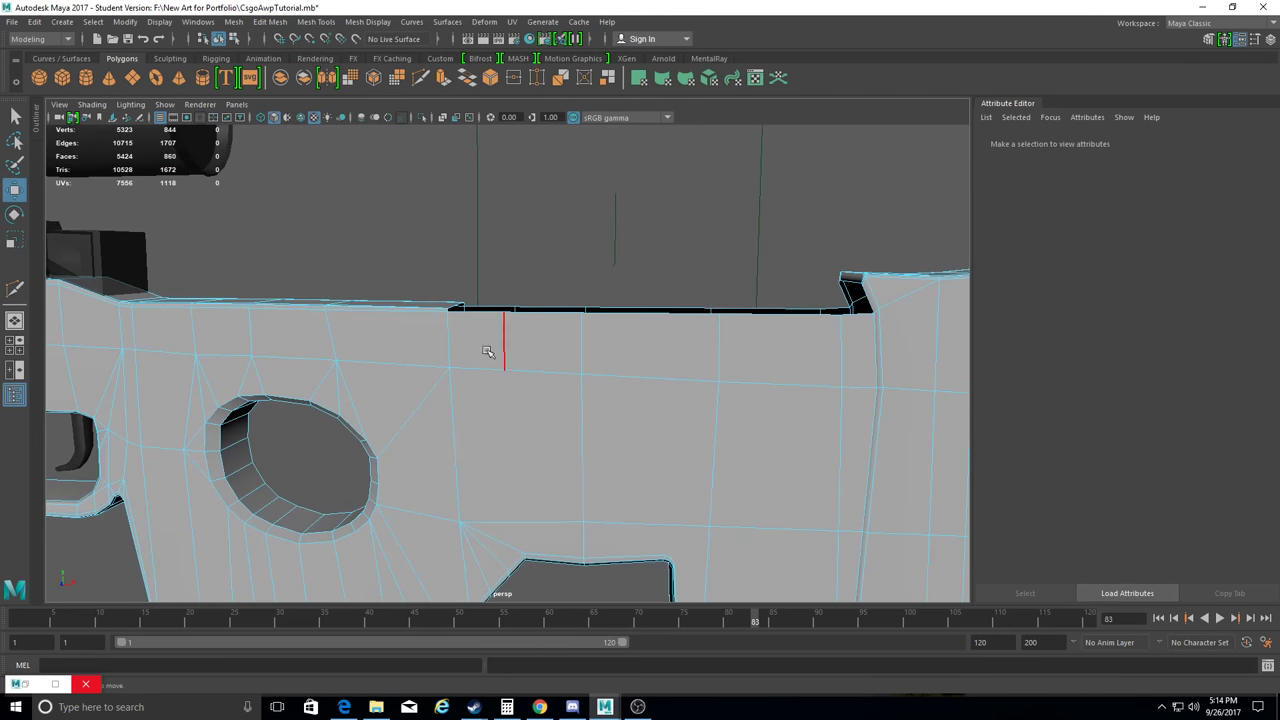
Select the leftover cut edge on the other side of the stock for removal.
key("w")
left_click_drag(438, 263, 300, 300, "alt")
left_click(262, 22)
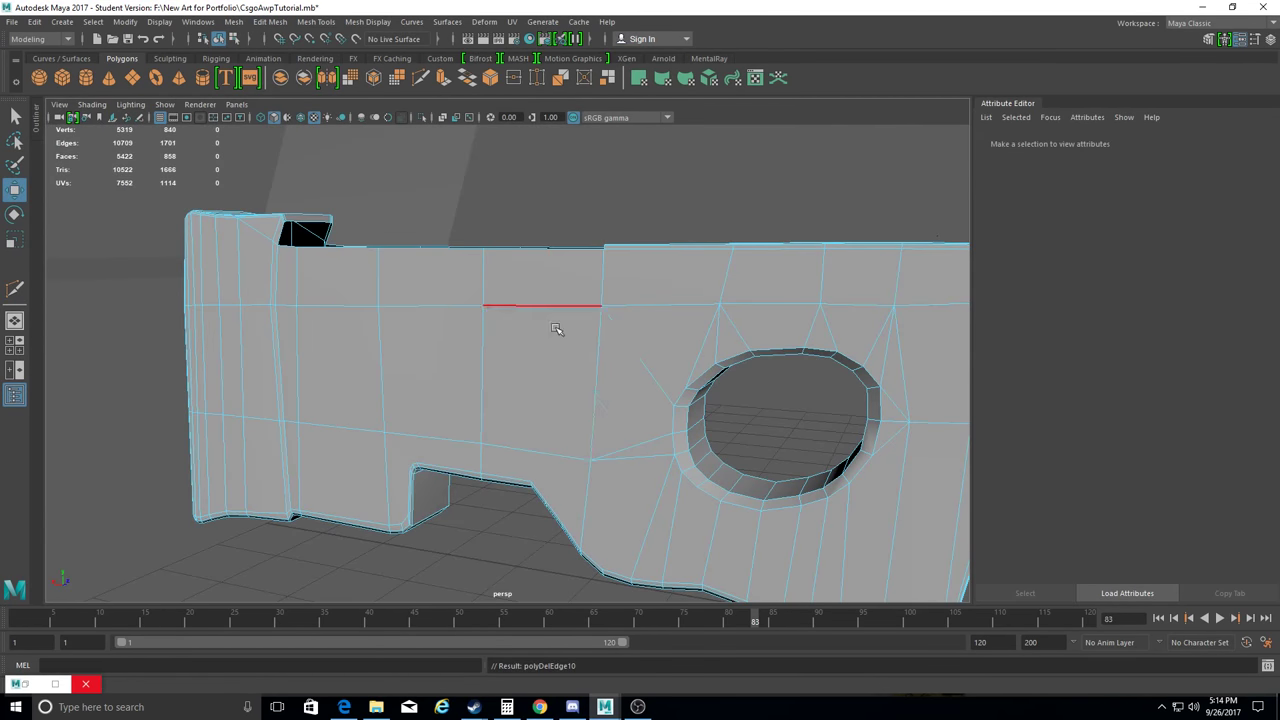
scroll(336, 376, "up", 5)
mouse_move(336, 376)
left_mouse_down("alt")
mouse_move(314, 480)
mouse_move(512, 374)
left_mouse_up("alt")
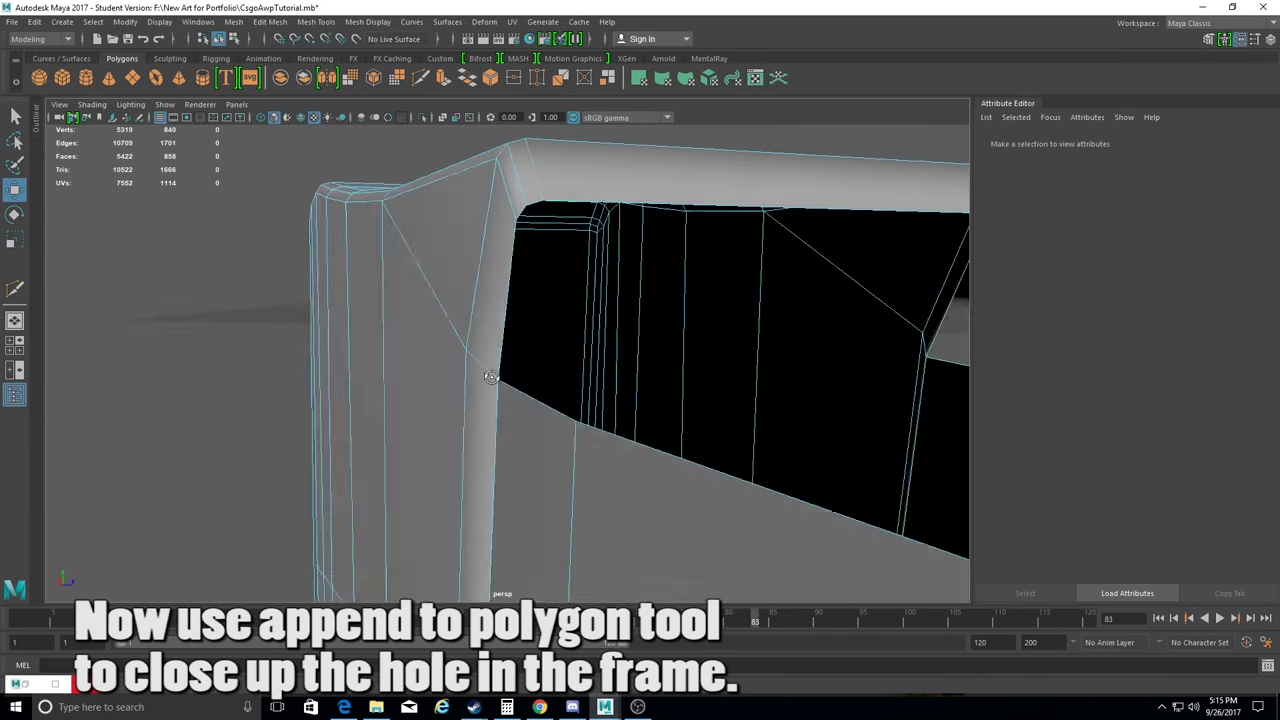
Close the hole in the frame with Append to Polygon, undoing the last appended face.
left_click(316, 22)
left_click(350, 69)
mouse_move(520, 400)
left_mouse_down("alt")
mouse_move(603, 391)
mouse_move(750, 275)
left_mouse_up("alt")
left_click(364, 265)
key("w")
mouse_move(364, 265)
left_mouse_down("alt")
mouse_move(583, 266)
mouse_move(620, 246)
mouse_move(668, 268)
mouse_move(653, 307)
left_mouse_up("alt")
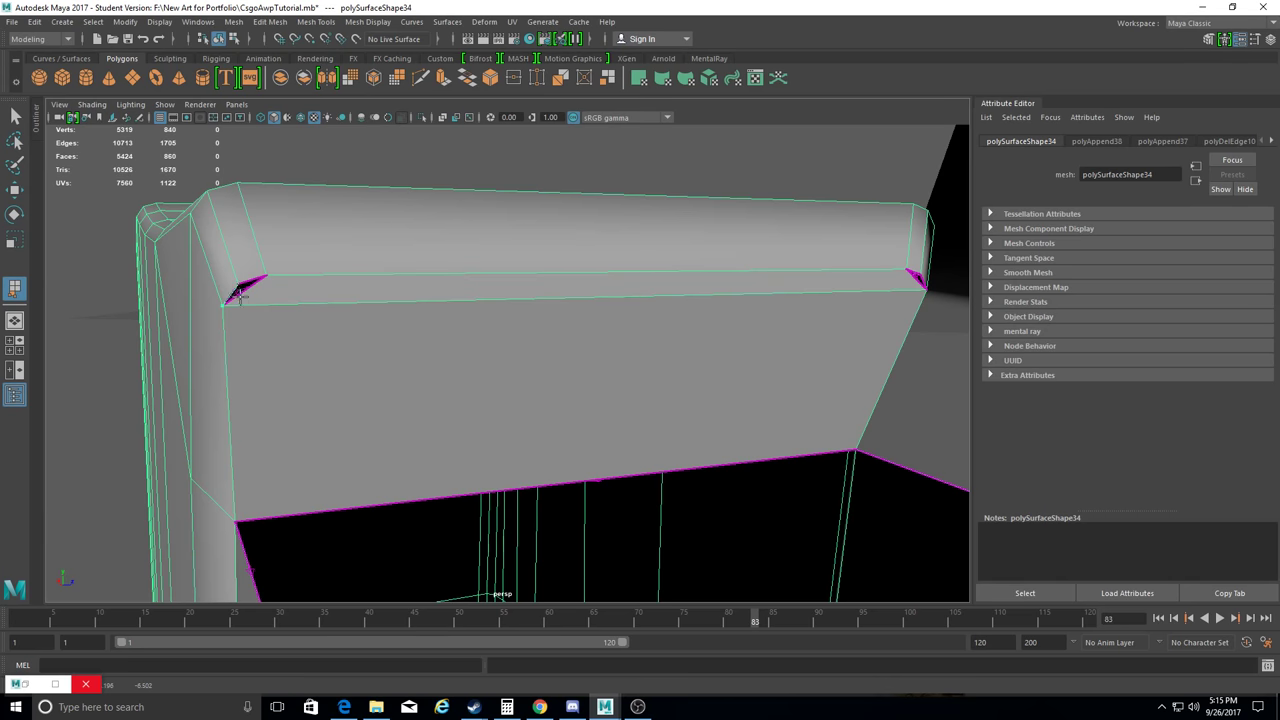
scroll(617, 346, "up", 5)
scroll(760, 268, "down", 2)
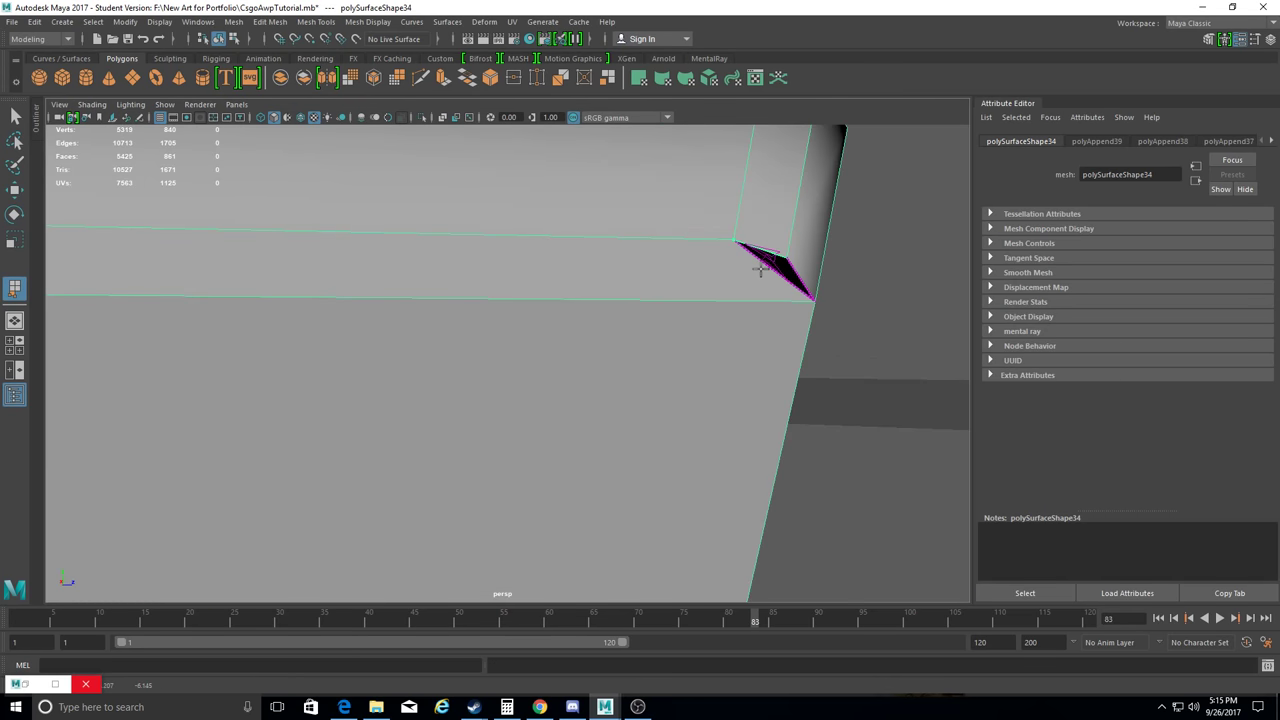
mouse_move(764, 265)
left_mouse_down("alt")
mouse_move(643, 386)
mouse_move(594, 386)
mouse_move(600, 357)
mouse_move(514, 413)
left_mouse_up("alt")
mouse_move(748, 197)
left_mouse_down("alt")
mouse_move(803, 349)
mouse_move(646, 360)
mouse_move(577, 349)
mouse_move(570, 310)
left_mouse_up("alt")
key("w")
key("ctrl+z")
Switch to edge selection and inspect the stock frame for remaining gaps.
mouse_move(2, 300)
left_mouse_down("alt")
mouse_move(480, 300)
mouse_move(849, 408)
mouse_move(184, 335)
mouse_move(786, 397)
mouse_move(857, 300)
mouse_move(5, 270)
left_mouse_up("alt")
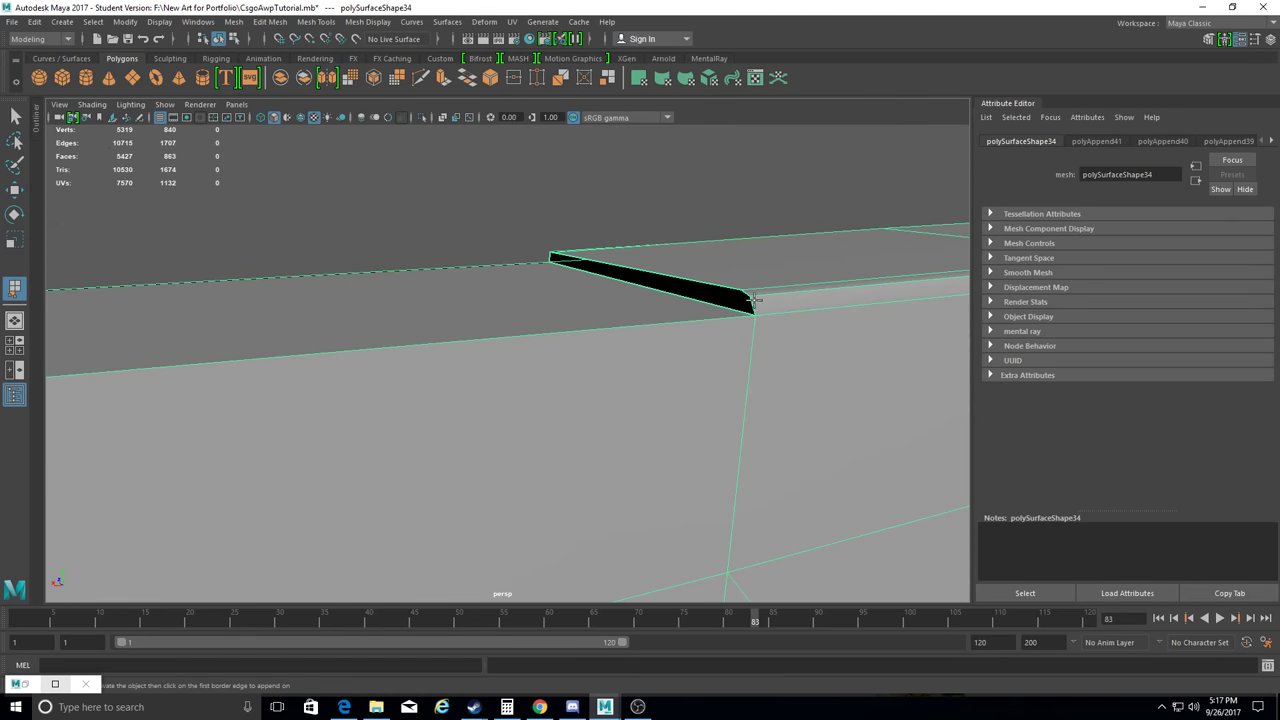
mouse_move(400, 308)
left_mouse_down("alt")
mouse_move(246, 354)
mouse_move(514, 243)
left_mouse_up("alt")
key("w")
right_click_drag(514, 243, 522, 205)
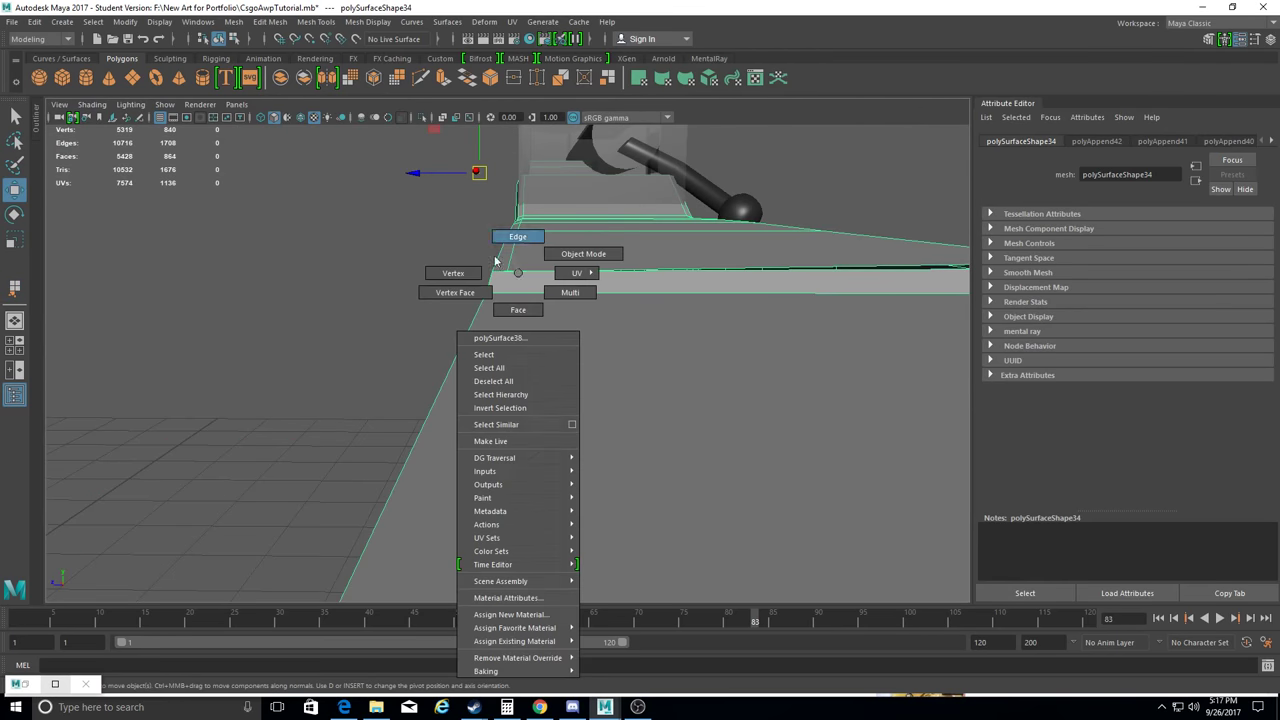
left_click_drag(514, 196, 27, 248, "alt")
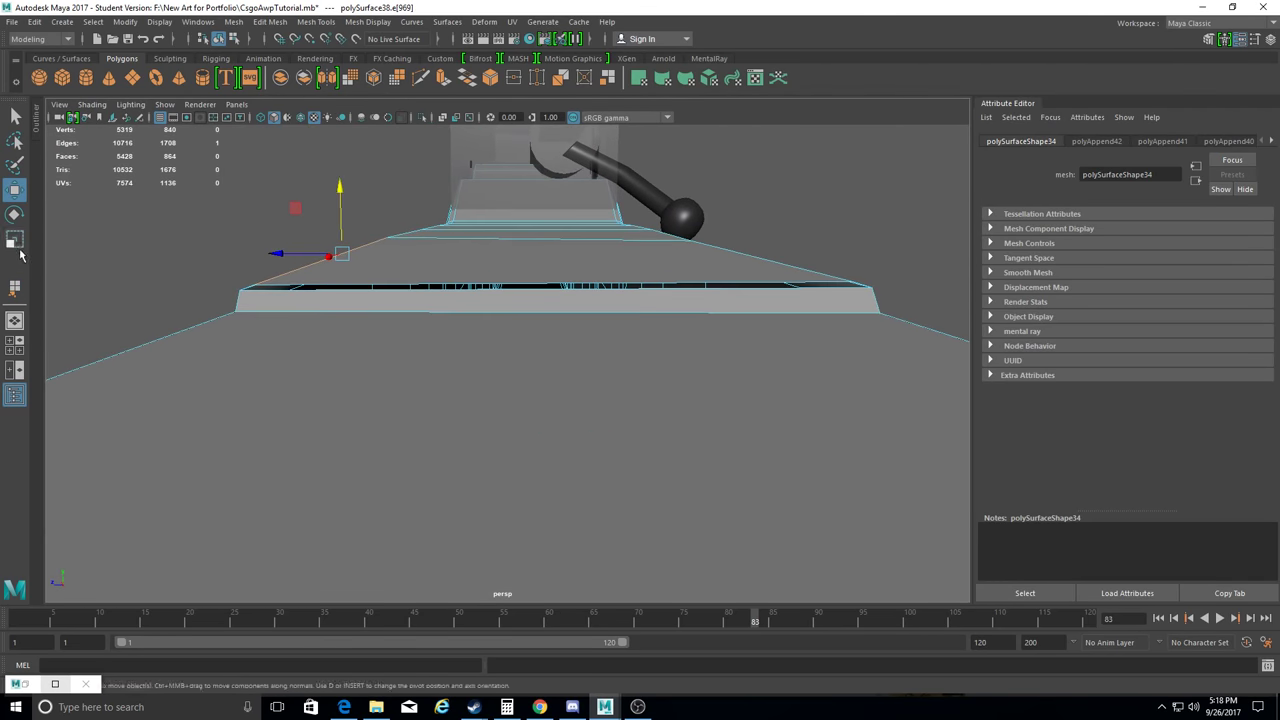
mouse_move(343, 295)
left_mouse_down("alt")
mouse_move(434, 294)
mouse_move(337, 309)
mouse_move(480, 354)
mouse_move(470, 517)
mouse_move(256, 407)
left_mouse_up("alt")
Fill the black gap by appending a face between its two opposite border edges.
key("y")
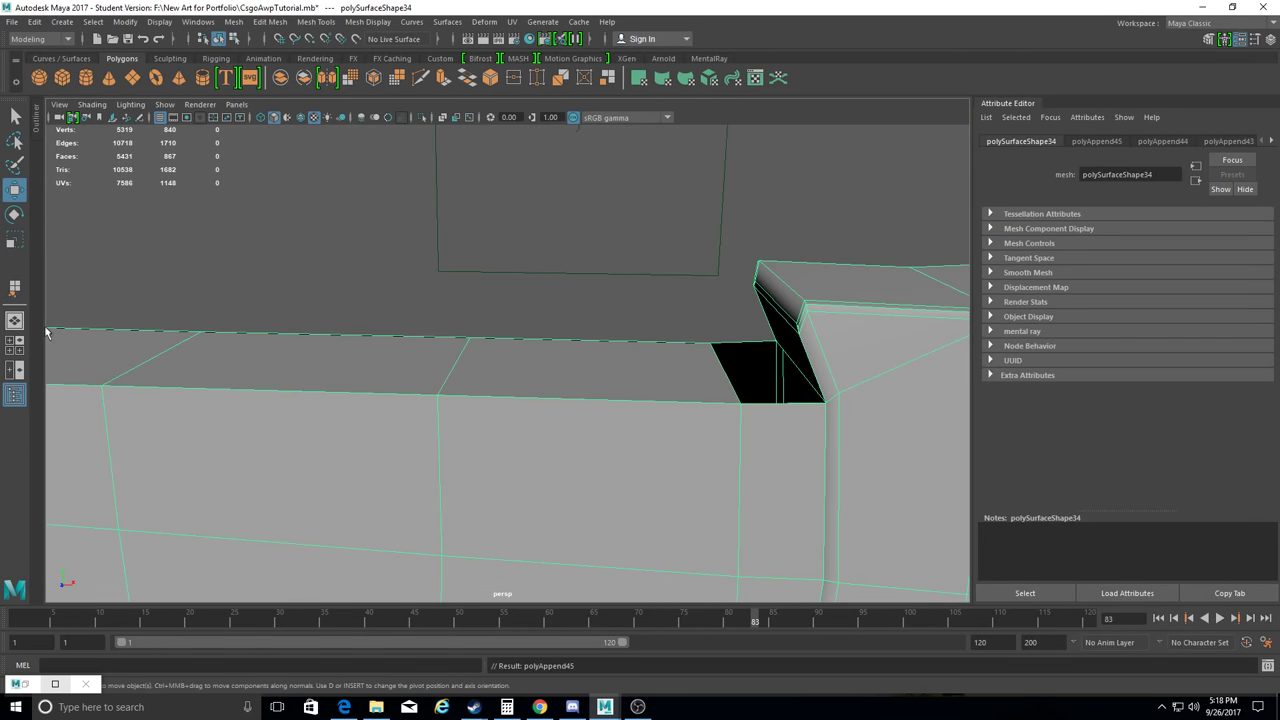
left_click_drag(47, 337, 528, 420, "alt")
key("y")
scroll(530, 327, "up", 4)
left_click(473, 357)
left_click(735, 343)
key("Return")
mouse_move(735, 343)
left_mouse_down("alt")
mouse_move(580, 380)
mouse_move(236, 330)
mouse_move(286, 270)
mouse_move(557, 366)
mouse_move(543, 394)
mouse_move(878, 348)
left_mouse_up("alt")
scroll(878, 348, "down", 5)
Delete the two stray edges, then select the stray edge on the frame's back wall.
left_click(270, 21)
left_click(300, 288)
scroll(623, 286, "up", 3)
mouse_move(623, 286)
left_mouse_down("alt")
mouse_move(548, 297)
mouse_move(563, 289)
mouse_move(543, 315)
left_mouse_up("alt")
left_click(564, 287)
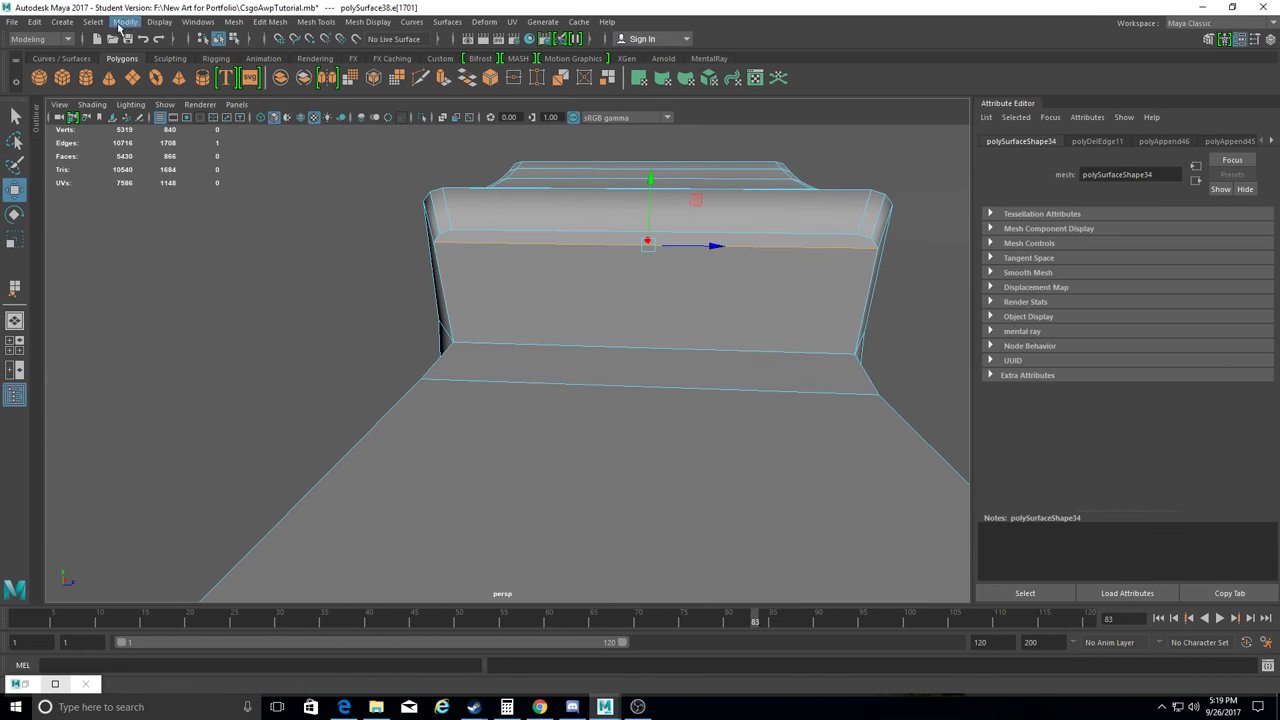
Delete the back-wall edge and Multi-Cut a new edge across the frame top.
left_click(270, 21)
left_click(288, 284)
left_click(315, 21)
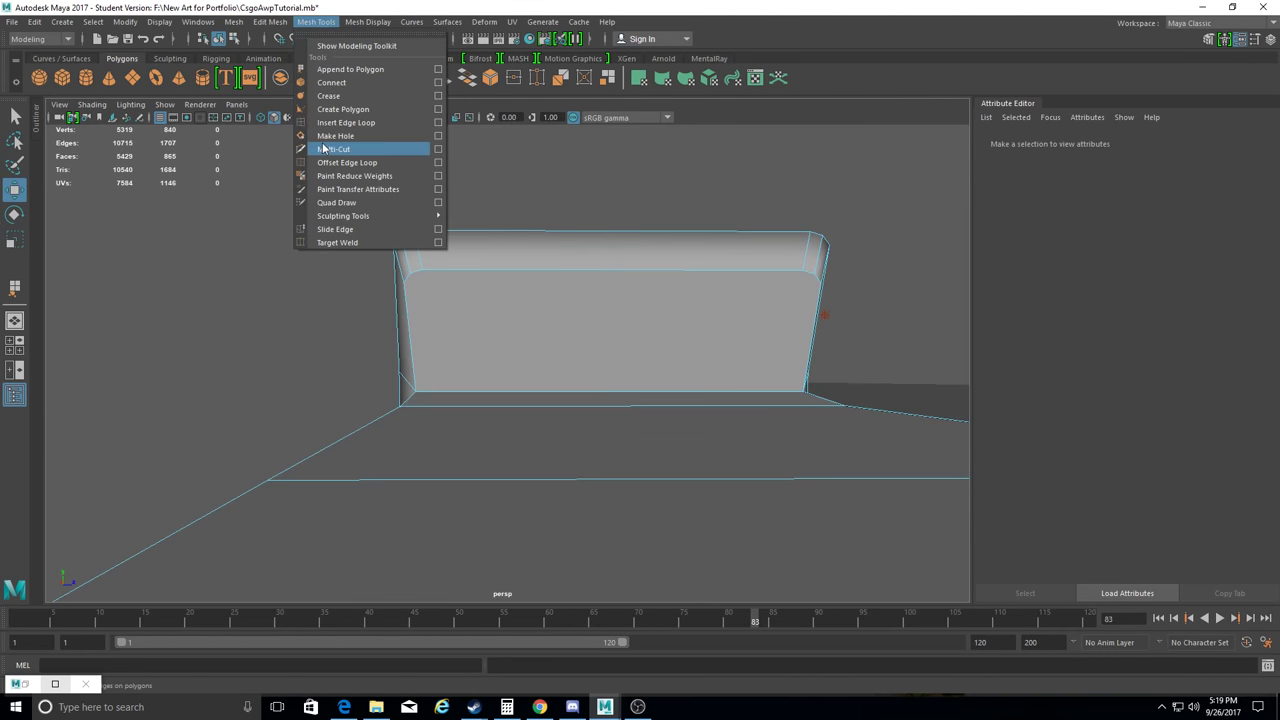
left_click(330, 148)
left_click(403, 247)
left_click(420, 360)
mouse_move(420, 362)
left_mouse_down("alt")
mouse_move(422, 392)
mouse_move(333, 327)
left_mouse_up("alt")
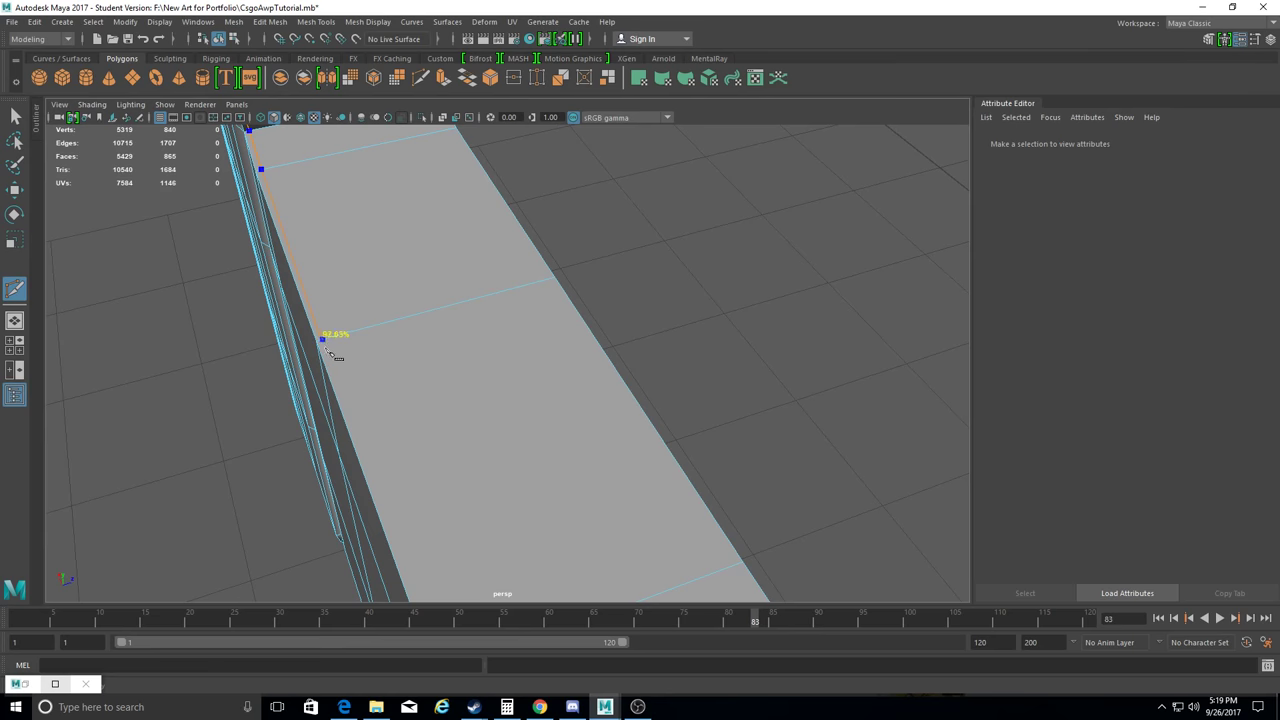
mouse_move(333, 356)
left_mouse_down("alt")
mouse_move(312, 226)
mouse_move(293, 385)
left_mouse_up("alt")
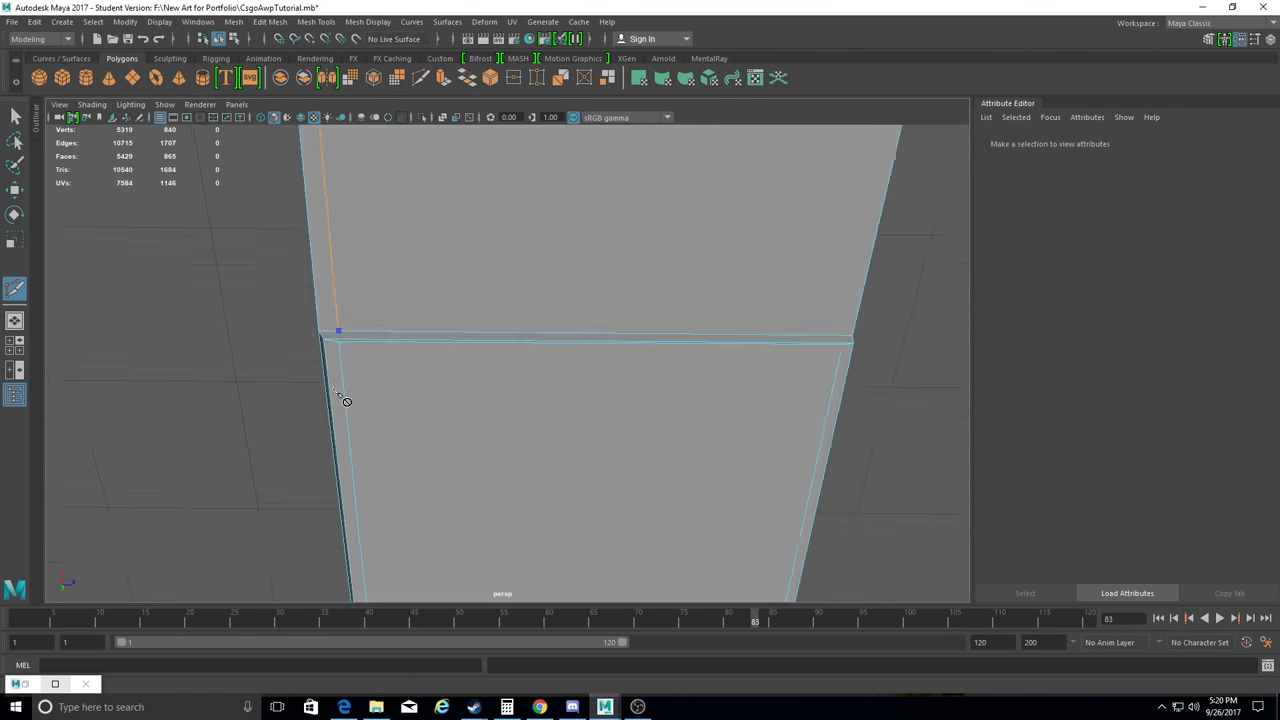
mouse_move(345, 400)
left_mouse_down("alt")
mouse_move(623, 277)
mouse_move(688, 392)
left_mouse_up("alt")
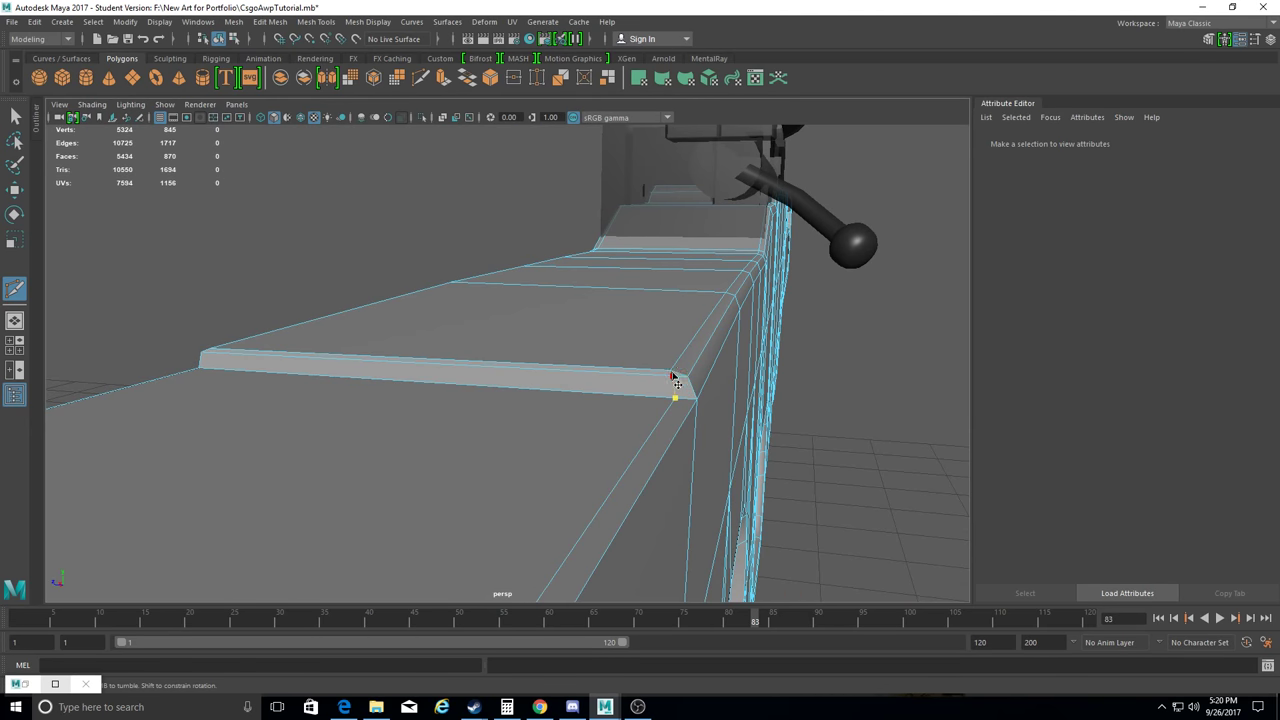
left_click(677, 371)
left_click_drag(677, 371, 634, 400, "alt")
Attempt deleting the unwanted cut edge, undo it, and return to Multi-Cut on the frame edge.
left_click(447, 290)
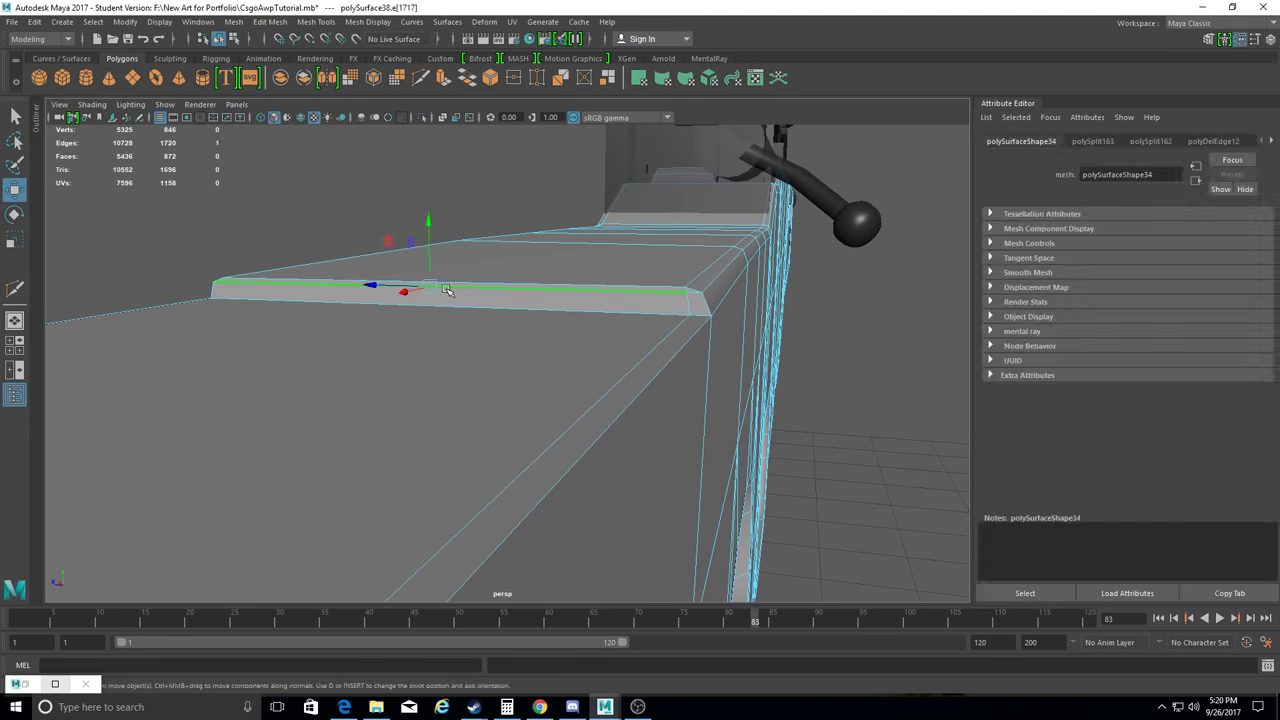
left_click(270, 21)
key("ctrl+z")
mouse_move(663, 374)
left_mouse_down("alt")
mouse_move(617, 363)
mouse_move(651, 349)
left_mouse_up("alt")
scroll(560, 366, "up", 3)
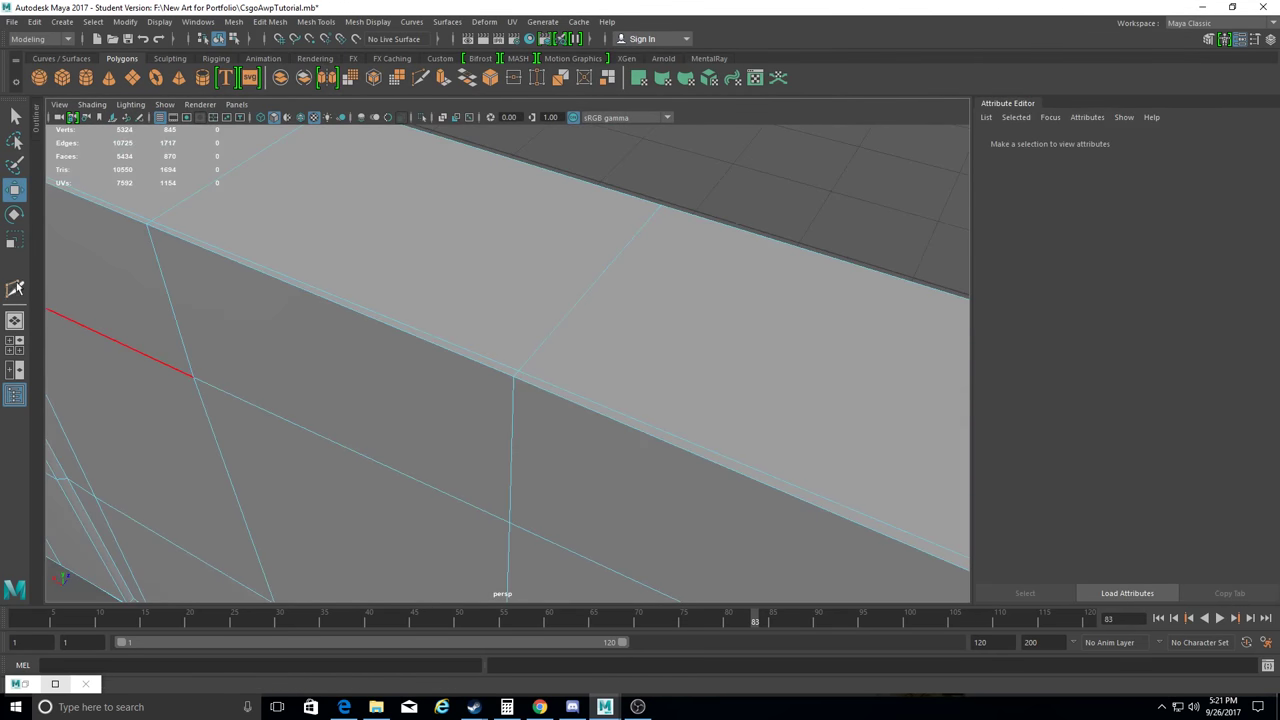
left_click(15, 288)
left_click_drag(350, 330, 426, 262, "alt")
mouse_move(433, 338)
left_mouse_down("alt")
mouse_move(400, 300)
mouse_move(330, 380)
left_mouse_up("alt")
scroll(314, 386, "up", 3)
middle_click_drag(314, 386, 368, 370, "alt")
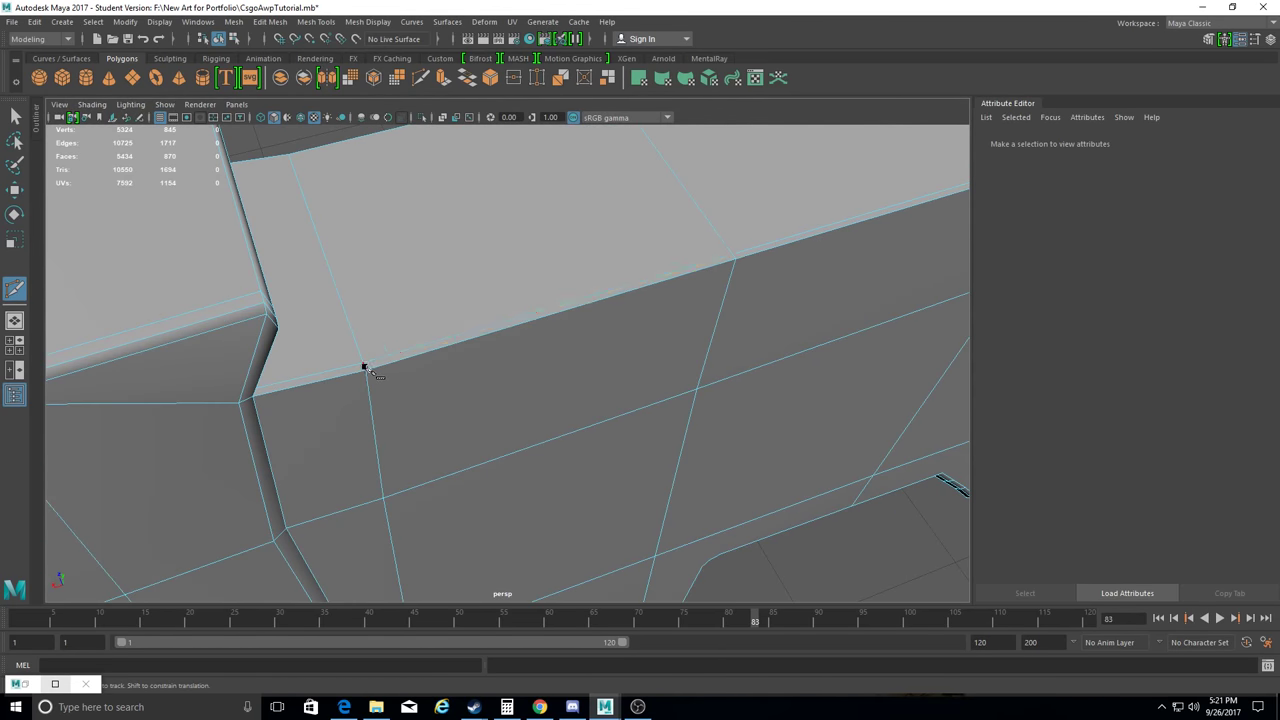
scroll(366, 370, "down", 3)
Delete the unwanted edge near the bevel on the block's side face.
left_click_drag(366, 370, 234, 491, "alt")
scroll(234, 491, "down", 5)
left_click_drag(349, 557, 352, 434, "alt")
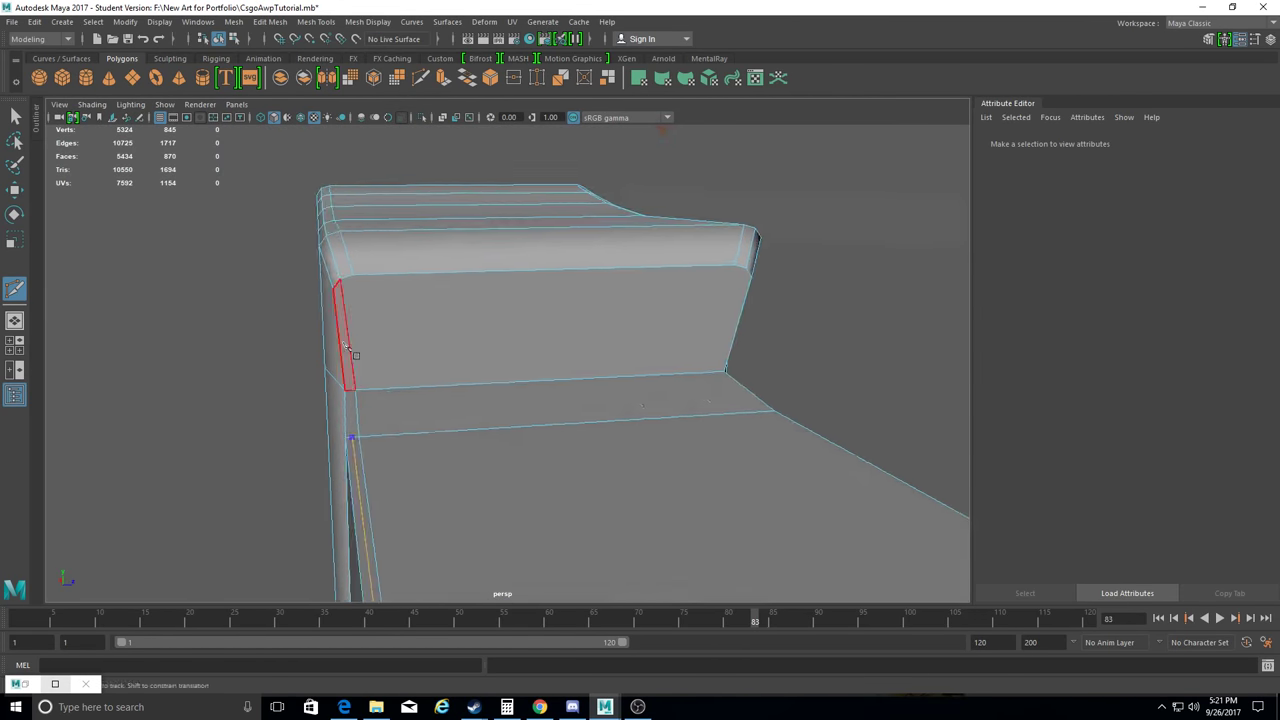
scroll(350, 380, "up", 3)
left_click_drag(346, 320, 296, 386, "alt")
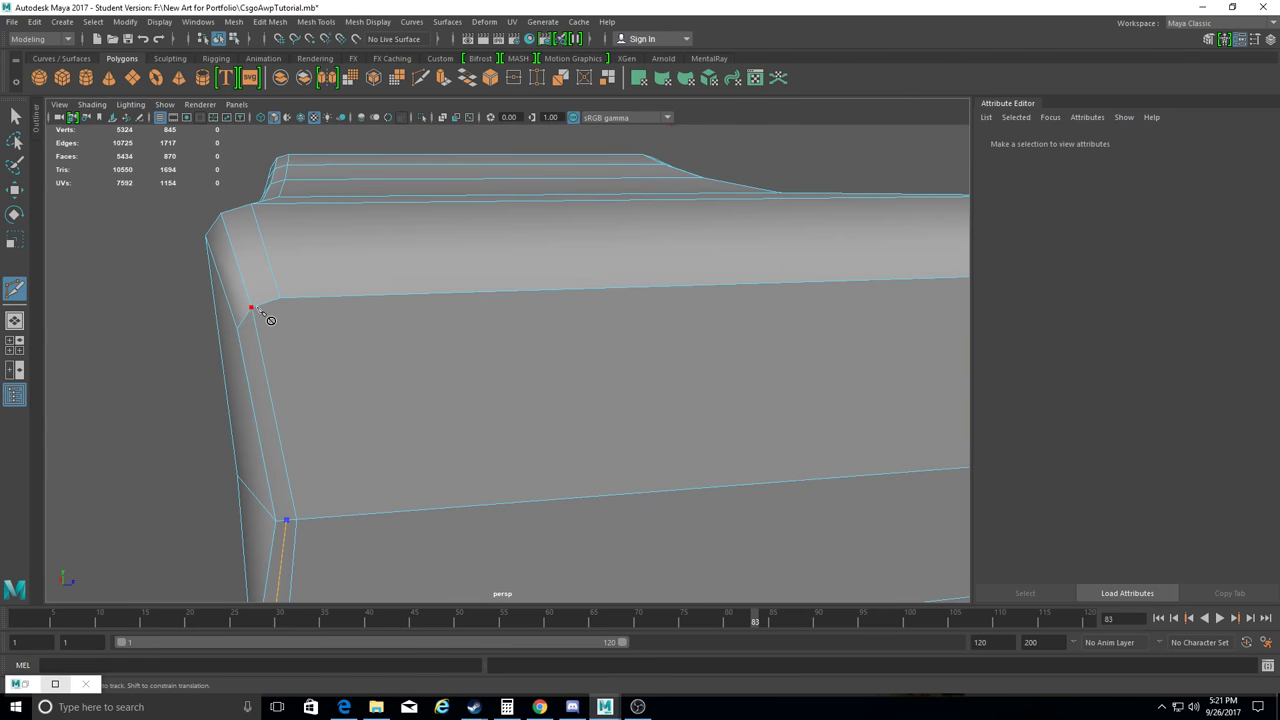
key("w")
left_click(268, 250)
key("Delete")
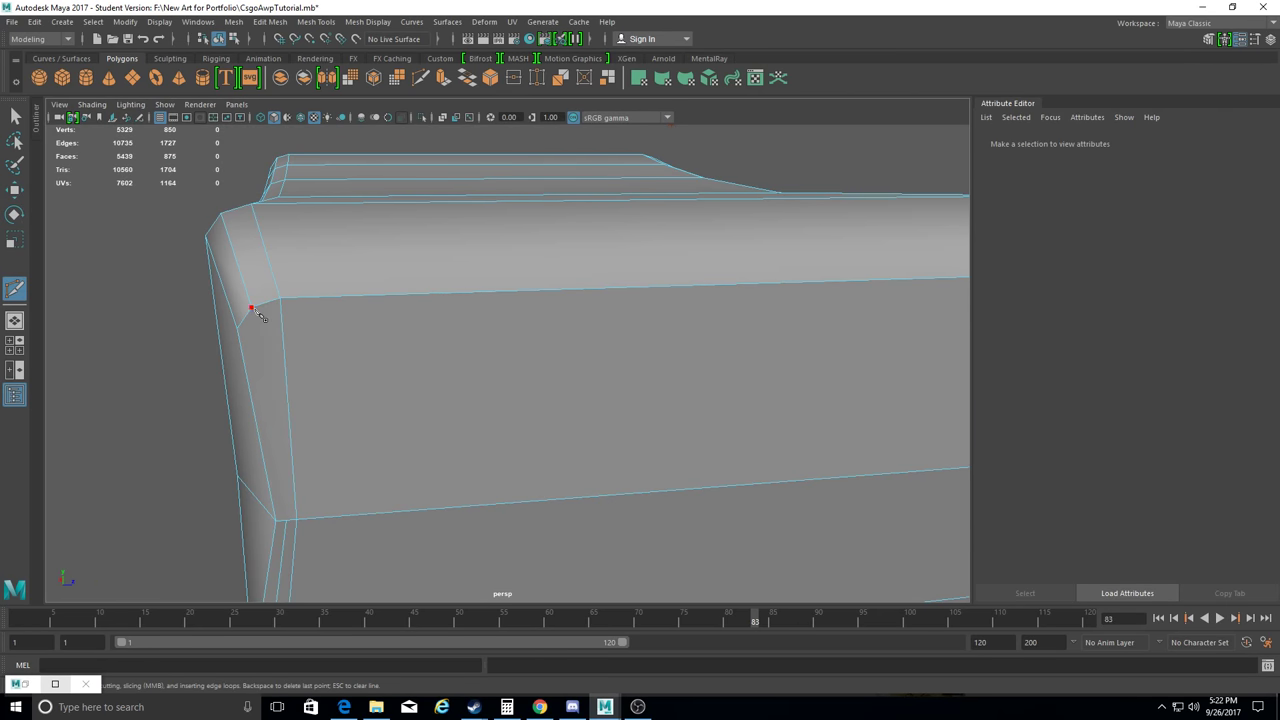
Select the corner edge loop and the four-edge loop along the block's top.
left_click_drag(300, 388, 310, 538, "alt")
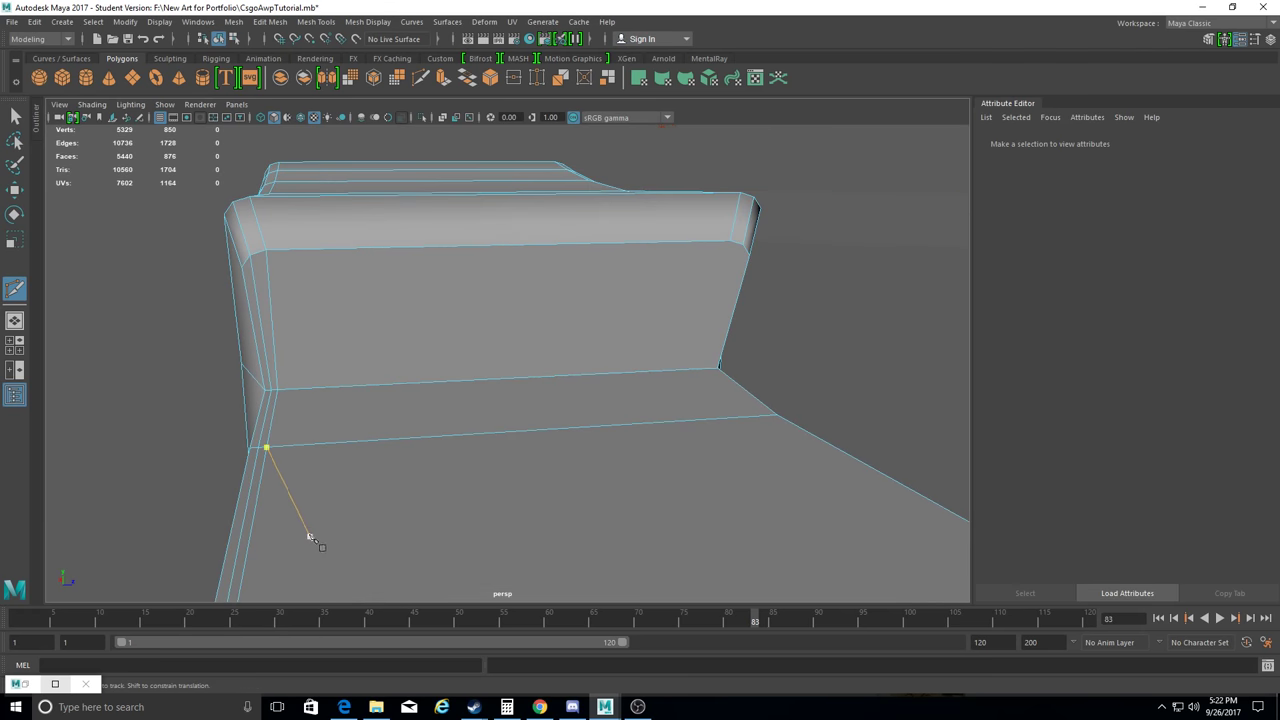
mouse_move(298, 399)
left_mouse_down("alt")
mouse_move(290, 390)
mouse_move(383, 501)
mouse_move(586, 529)
mouse_move(480, 352)
mouse_move(694, 397)
mouse_move(386, 354)
mouse_move(480, 402)
left_mouse_up("alt")
right_click(297, 343)
left_click(277, 400)
double_click(474, 363)
mouse_move(238, 262)
left_mouse_down("alt")
mouse_move(337, 317)
mouse_move(569, 334)
mouse_move(580, 331)
mouse_move(568, 222)
mouse_move(655, 240)
left_mouse_up("alt")
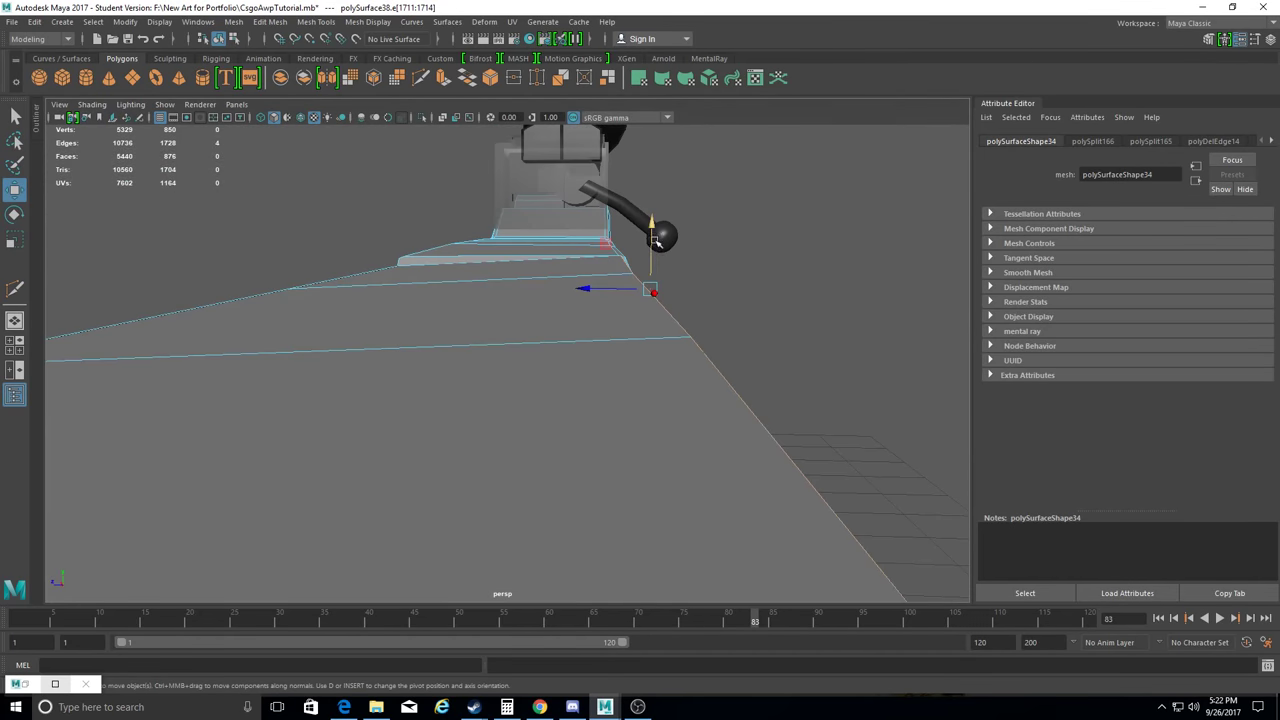
left_click_drag(587, 290, 583, 294, "alt")
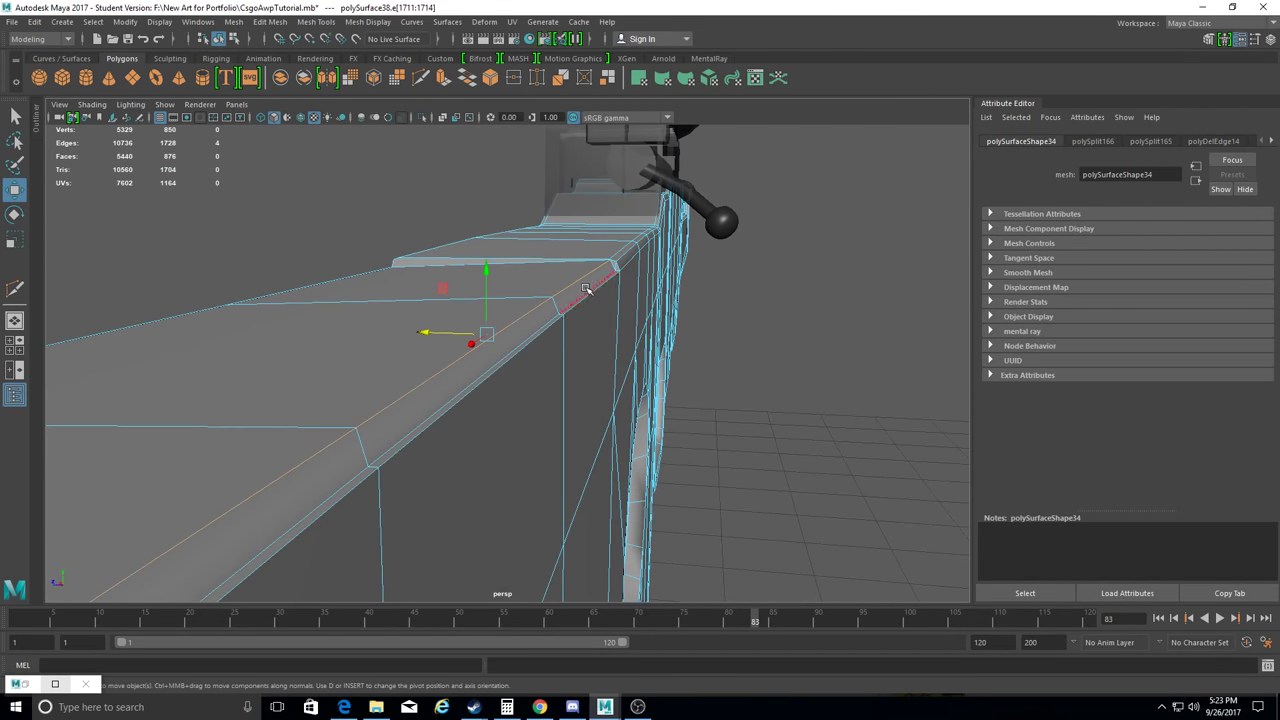
key("f")
left_click_drag(441, 414, 200, 291, "alt")
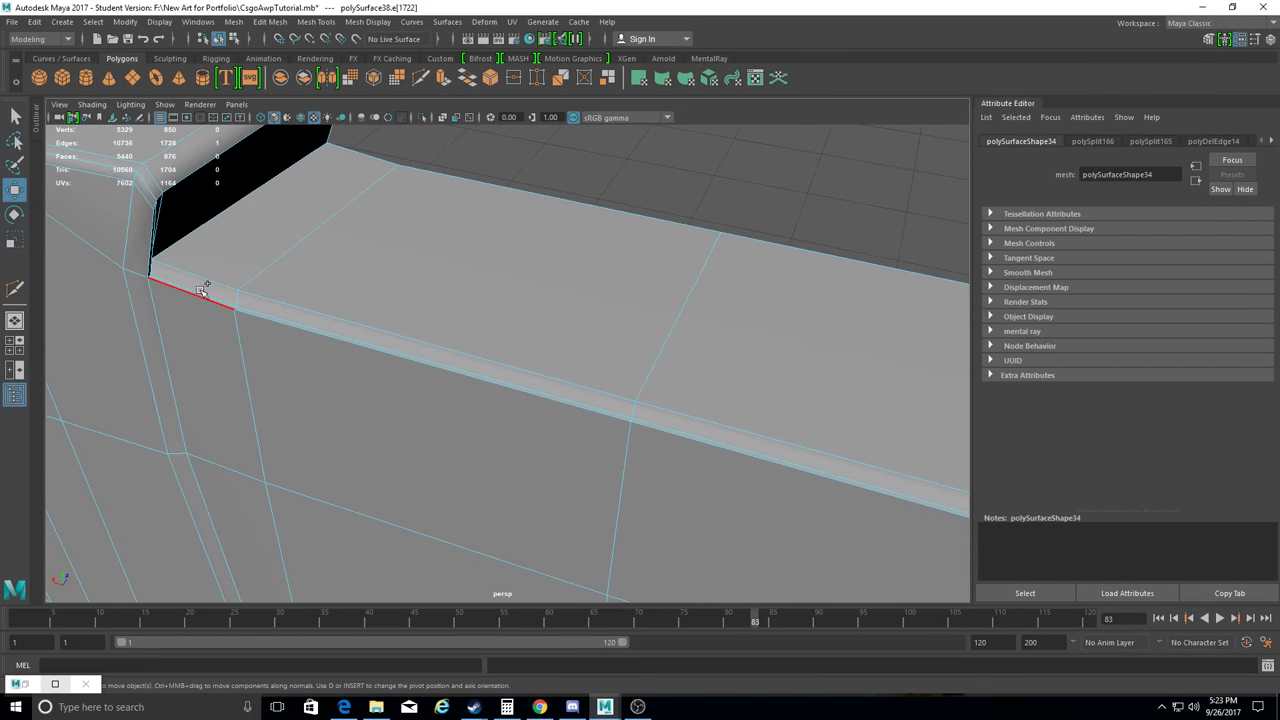
double_click(185, 281)
key("f")
Select and inspect the vertex at the edge junction, then clear the selection.
mouse_move(332, 207)
left_mouse_down("alt")
mouse_move(352, 217)
mouse_move(336, 187)
mouse_move(441, 256)
left_mouse_up("alt")
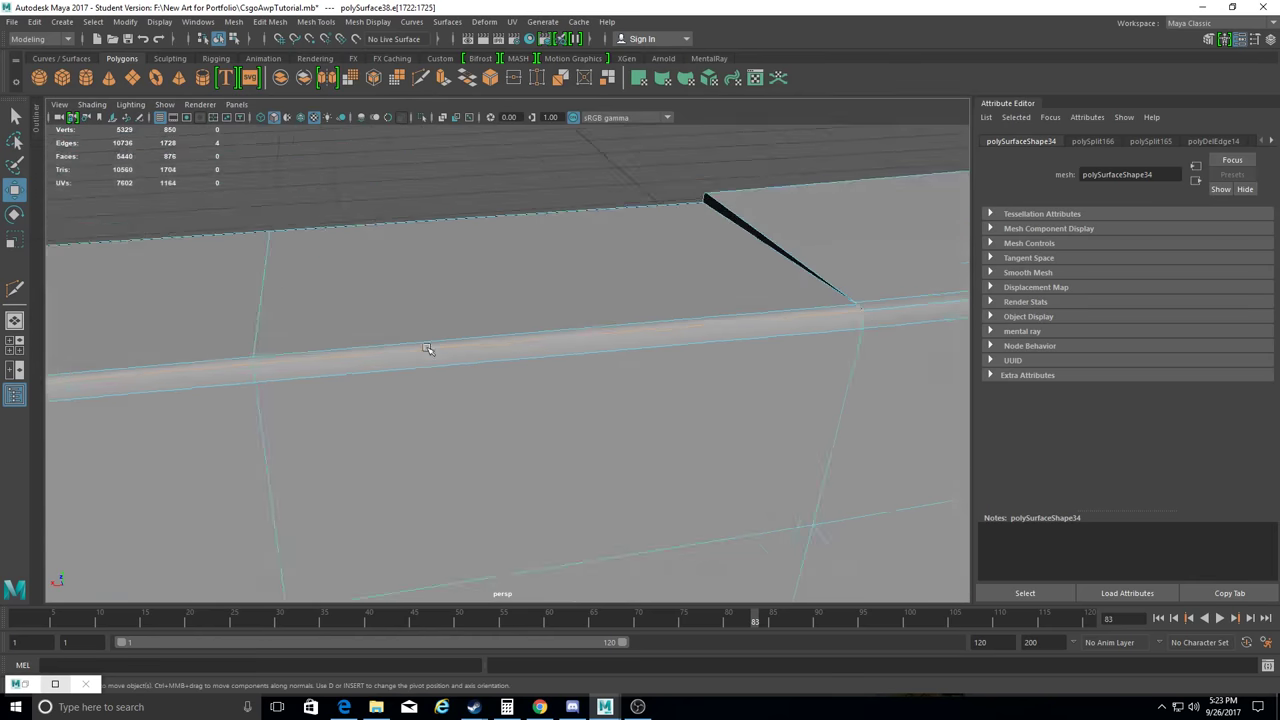
key("F9")
left_click(441, 256)
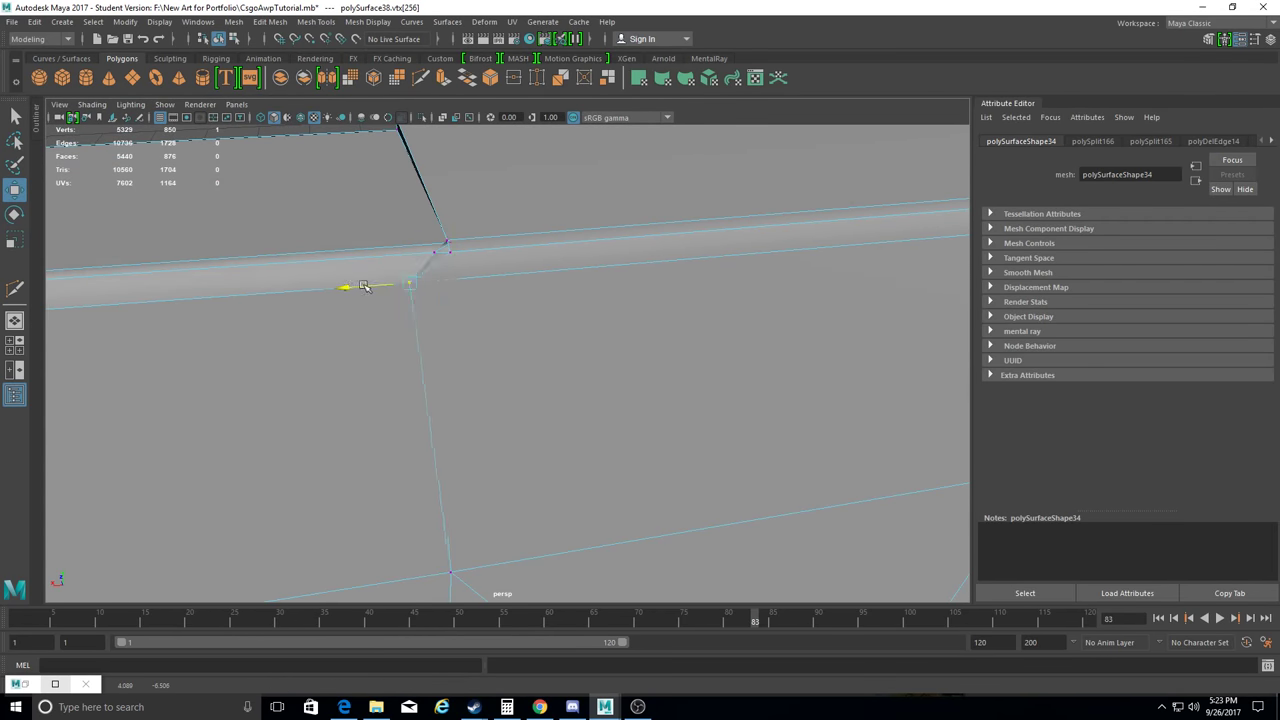
mouse_move(394, 250)
left_mouse_down("alt")
mouse_move(391, 286)
mouse_move(528, 263)
mouse_move(640, 354)
left_mouse_up("alt")
left_click(640, 354)
left_click(315, 21)
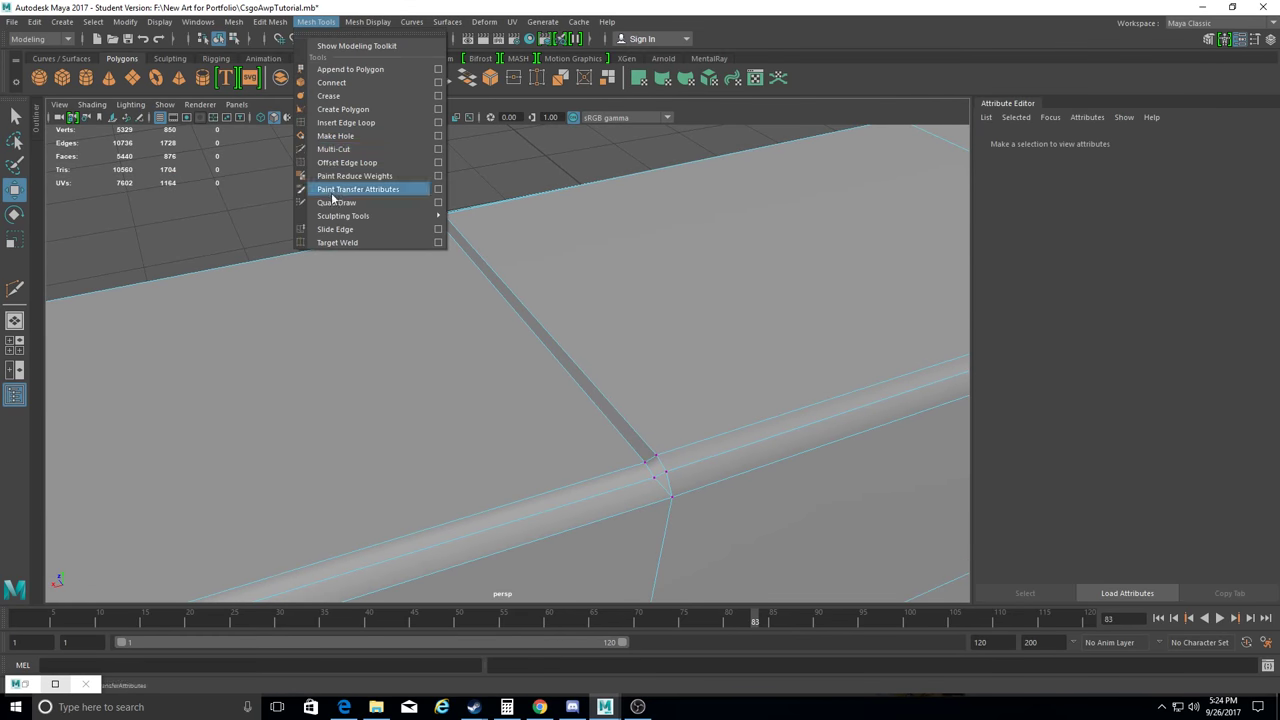
Use Multi-Cut to slice new edges along the stock's upper ledge by the back wall.
mouse_move(677, 460)
left_mouse_down("alt")
mouse_move(623, 489)
mouse_move(660, 400)
mouse_move(686, 403)
left_mouse_up("alt")
left_click(315, 21)
left_click(330, 164)
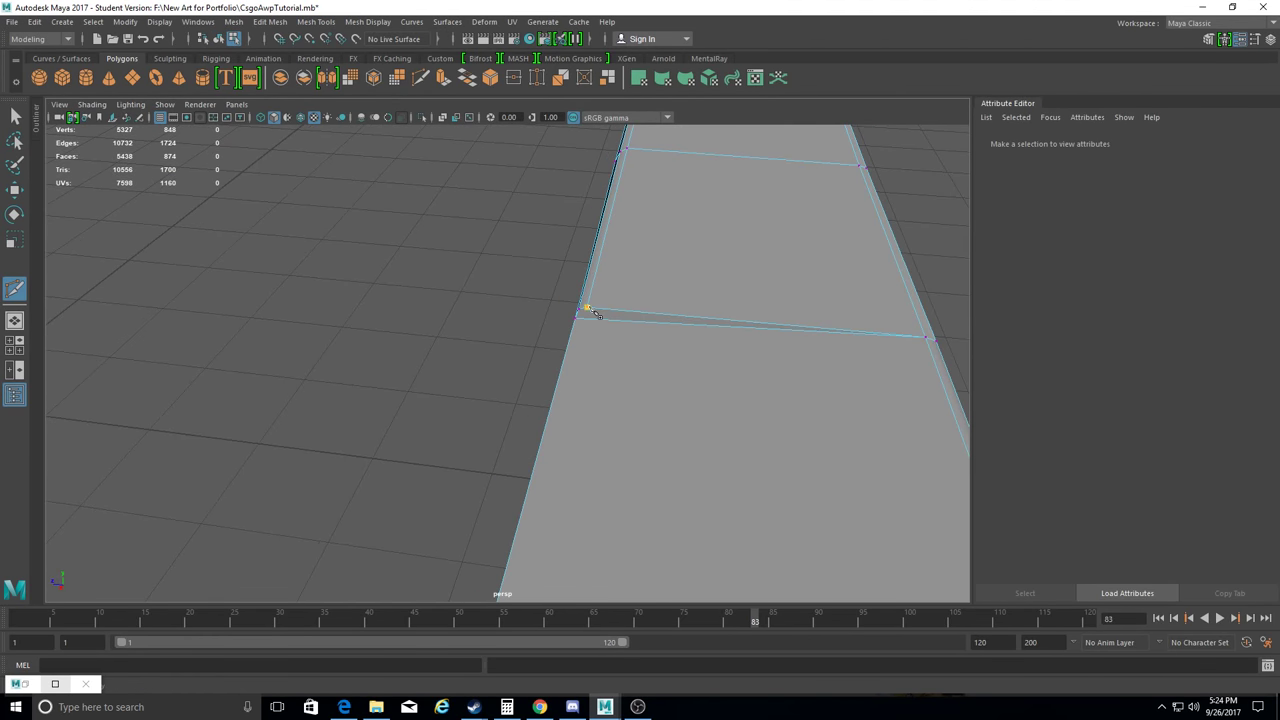
left_click_drag(590, 318, 556, 278, "alt")
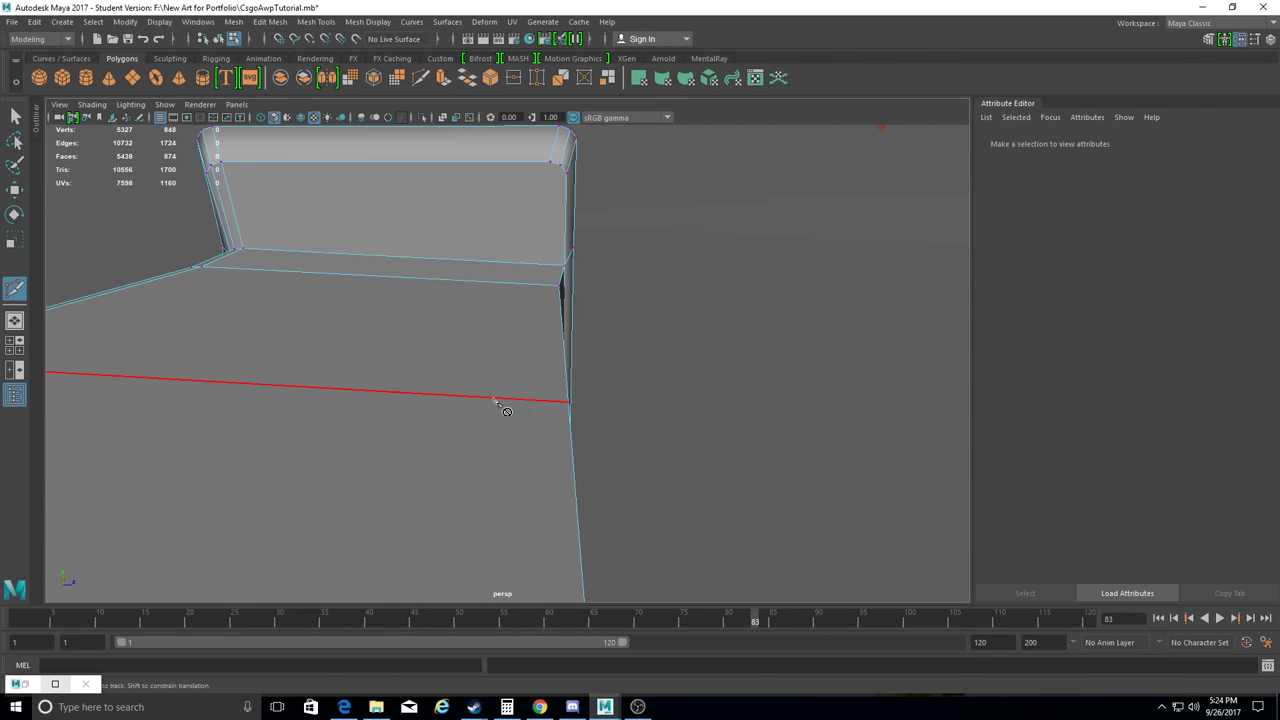
mouse_move(505, 410)
left_mouse_down("alt")
mouse_move(514, 429)
mouse_move(540, 368)
left_mouse_up("alt")
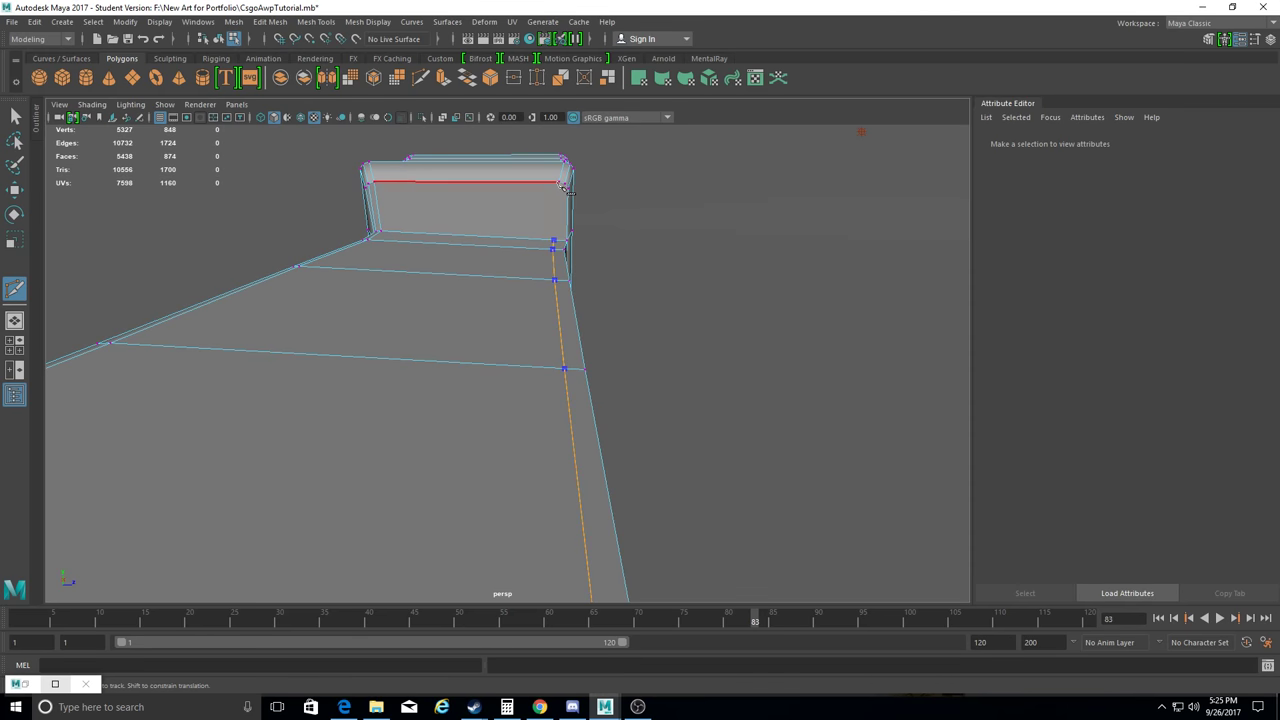
mouse_move(587, 228)
left_mouse_down("alt")
mouse_move(463, 206)
mouse_move(466, 191)
mouse_move(523, 197)
mouse_move(510, 202)
mouse_move(578, 162)
left_mouse_up("alt")
mouse_move(557, 259)
left_mouse_down("alt")
mouse_move(657, 414)
mouse_move(443, 443)
mouse_move(686, 443)
mouse_move(707, 501)
mouse_move(534, 357)
mouse_move(374, 346)
mouse_move(418, 360)
left_mouse_up("alt")
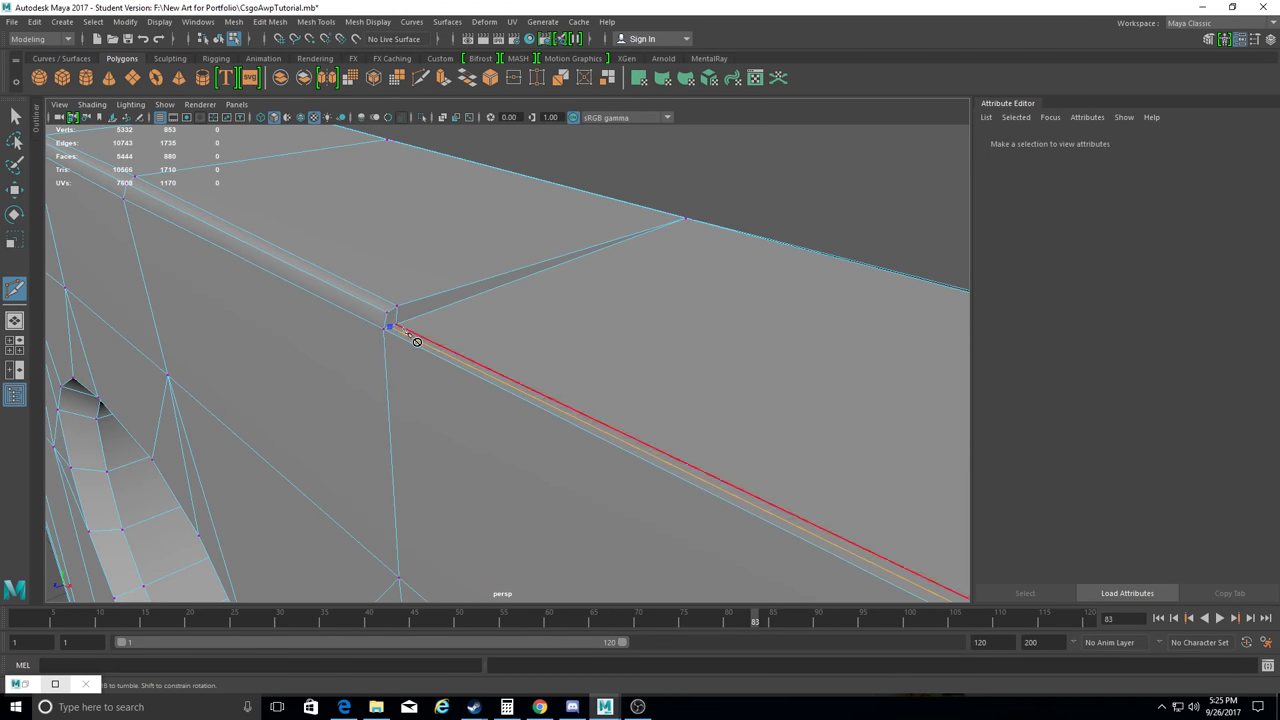
left_click(316, 22)
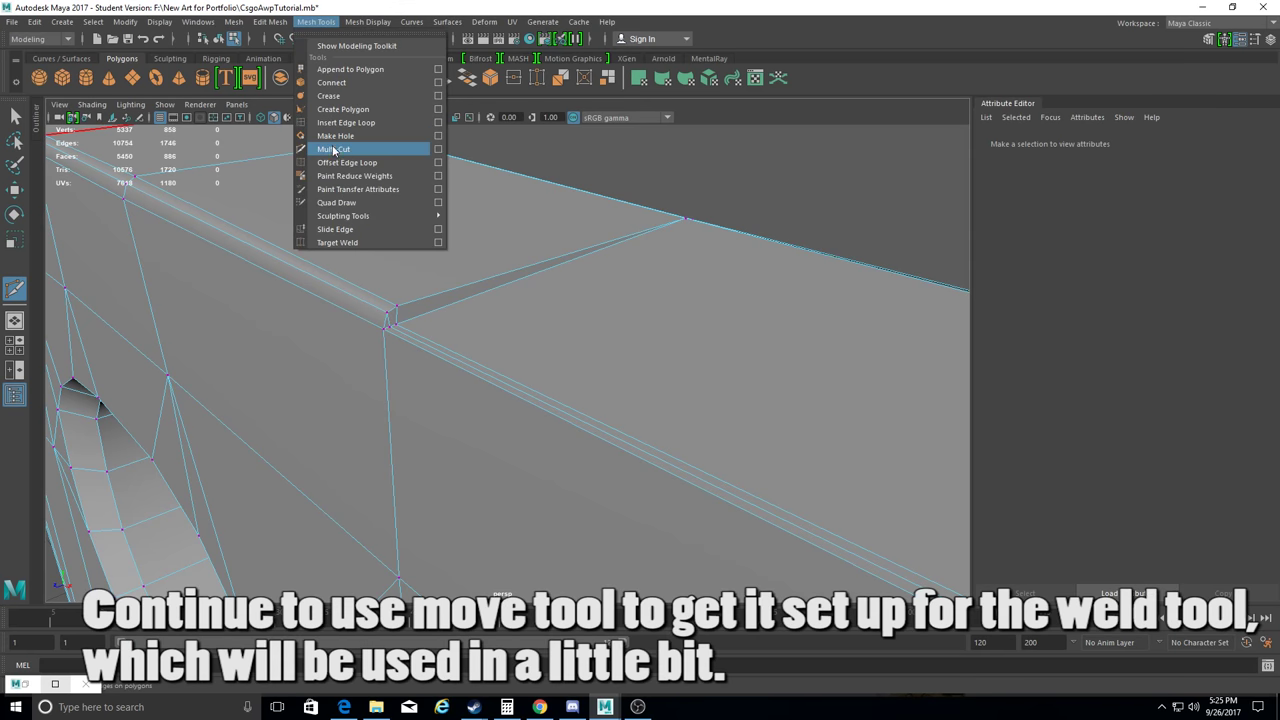
Target Weld the two redundant vertices on the stock's top edge, dropping the count to 5335.
left_click_drag(500, 354, 400, 334, "alt")
left_click(400, 334)
left_click_drag(471, 277, 829, 274, "alt")
mouse_move(304, 301)
left_mouse_down("alt")
mouse_move(306, 454)
mouse_move(286, 446)
mouse_move(306, 465)
left_mouse_up("alt")
mouse_move(224, 182)
left_mouse_down("alt")
mouse_move(437, 194)
mouse_move(306, 286)
mouse_move(334, 294)
mouse_move(434, 266)
mouse_move(481, 350)
left_mouse_up("alt")
left_click(306, 286)
left_click(491, 286)
left_click(412, 186)
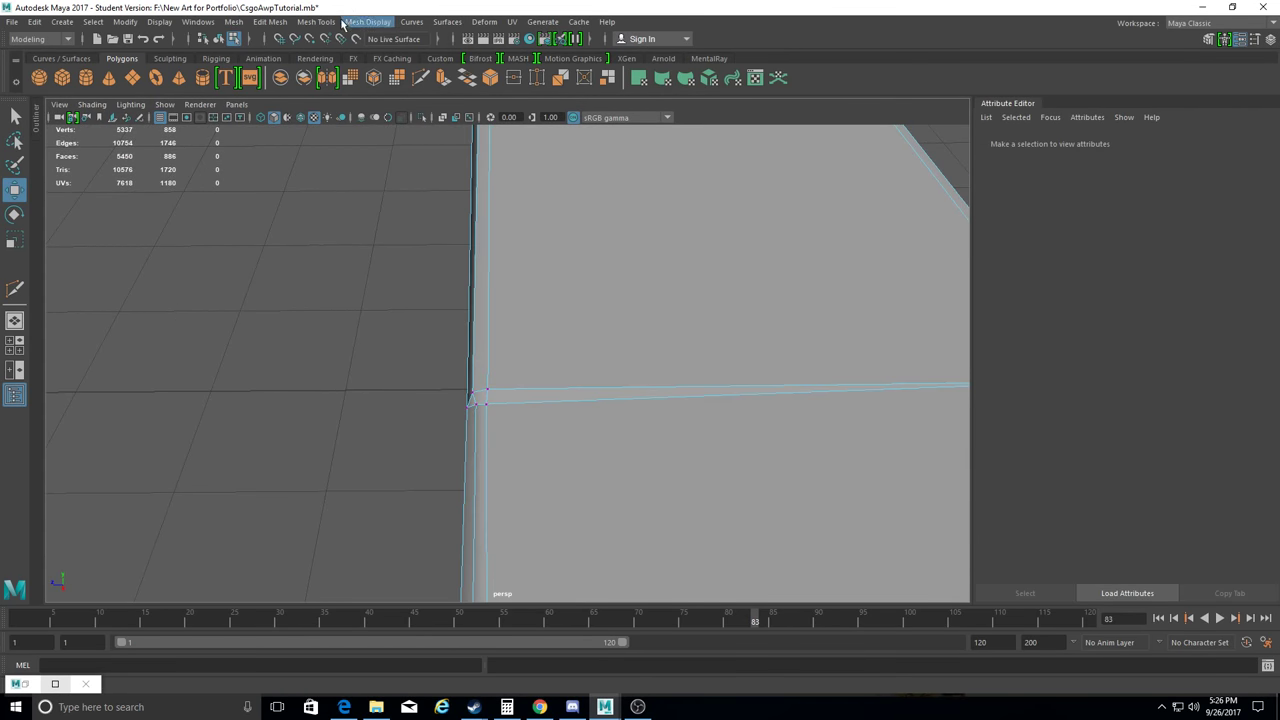
left_click_drag(474, 396, 486, 390)
mouse_move(457, 349)
left_mouse_down("alt")
mouse_move(726, 337)
mouse_move(583, 343)
left_mouse_up("alt")
With the Move tool active, select the corner vertices along the stock top.
key("w")
left_click(422, 247)
mouse_move(641, 247)
left_mouse_down("alt")
mouse_move(462, 335)
mouse_move(423, 326)
mouse_move(304, 370)
left_mouse_up("alt")
mouse_move(322, 419)
left_mouse_down("alt")
mouse_move(357, 420)
mouse_move(380, 240)
left_mouse_up("alt")
left_click(394, 351, "shift")
mouse_move(394, 351)
left_mouse_down("alt")
mouse_move(370, 396)
mouse_move(668, 413)
left_mouse_up("alt")
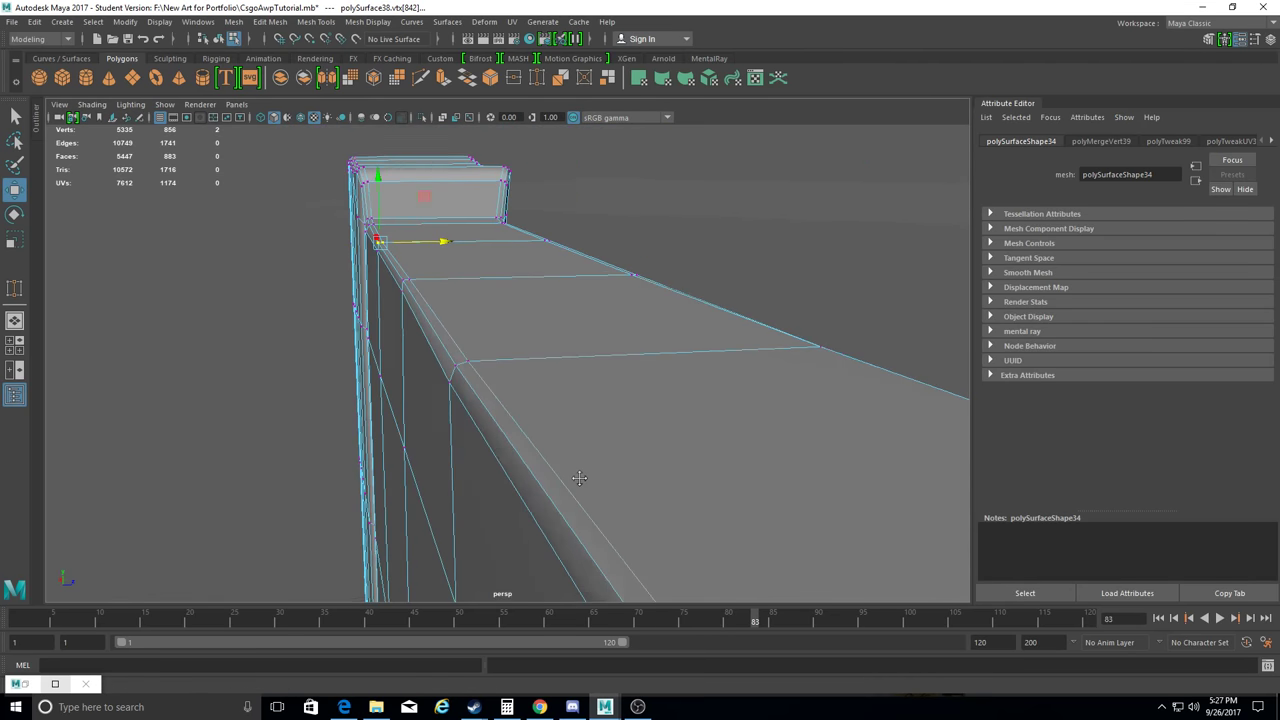
mouse_move(393, 210)
left_mouse_down("alt")
mouse_move(563, 423)
mouse_move(806, 451)
mouse_move(685, 287)
mouse_move(490, 192)
left_mouse_up("alt")
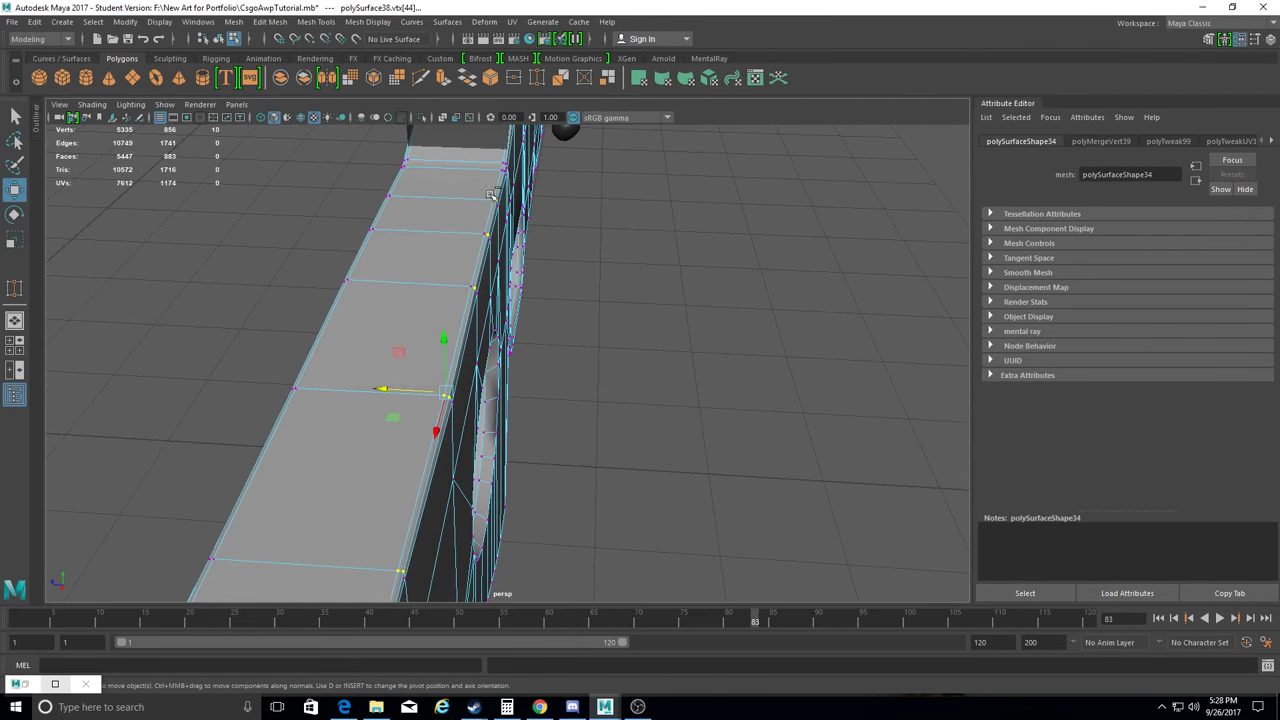
Slide the strip's top corner vertex along one axis into line with its neighbours.
mouse_move(474, 292)
left_mouse_down("alt")
mouse_move(492, 376)
mouse_move(128, 391)
mouse_move(194, 366)
mouse_move(101, 455)
mouse_move(343, 220)
mouse_move(331, 266)
mouse_move(433, 351)
left_mouse_up("alt")
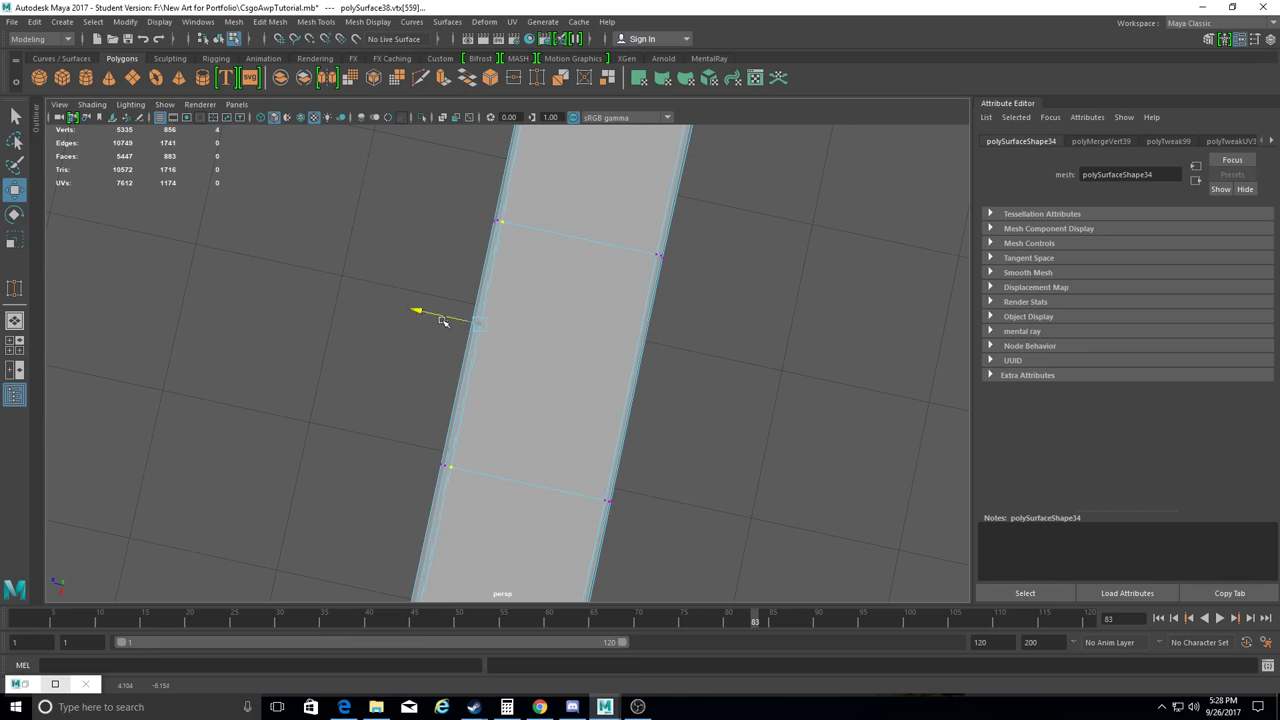
left_click_drag(481, 431, 438, 560, "alt")
left_click(438, 558)
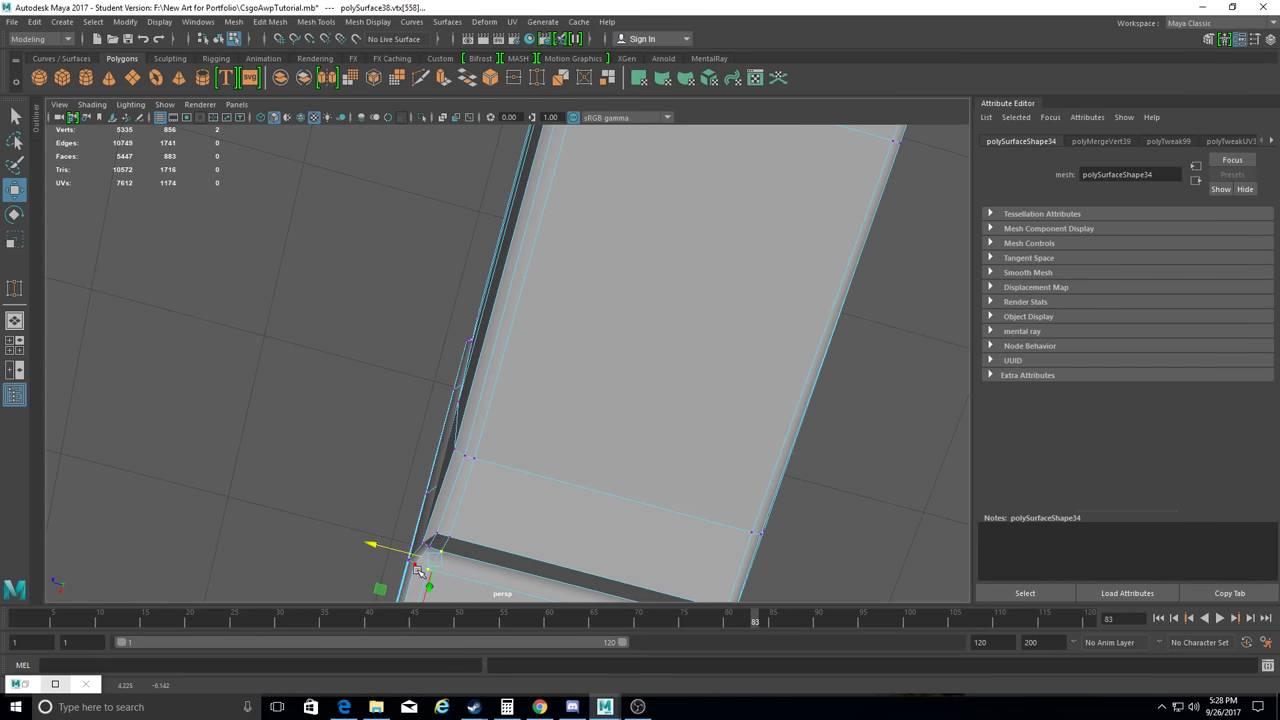
mouse_move(370, 548)
left_mouse_down("alt")
mouse_move(423, 400)
mouse_move(490, 333)
left_mouse_up("alt")
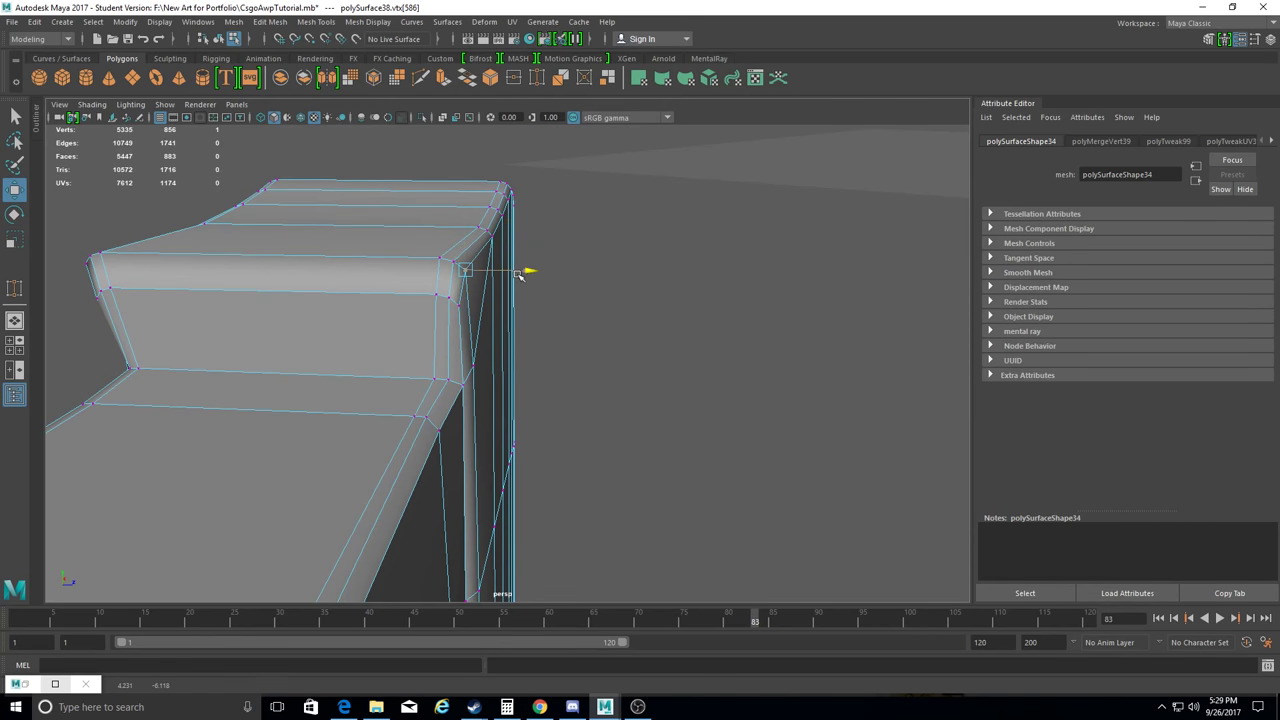
mouse_move(519, 267)
left_mouse_down("alt")
mouse_move(443, 337)
mouse_move(340, 273)
mouse_move(392, 274)
left_mouse_up("alt")
left_click(335, 283)
left_click_drag(378, 346, 388, 342)
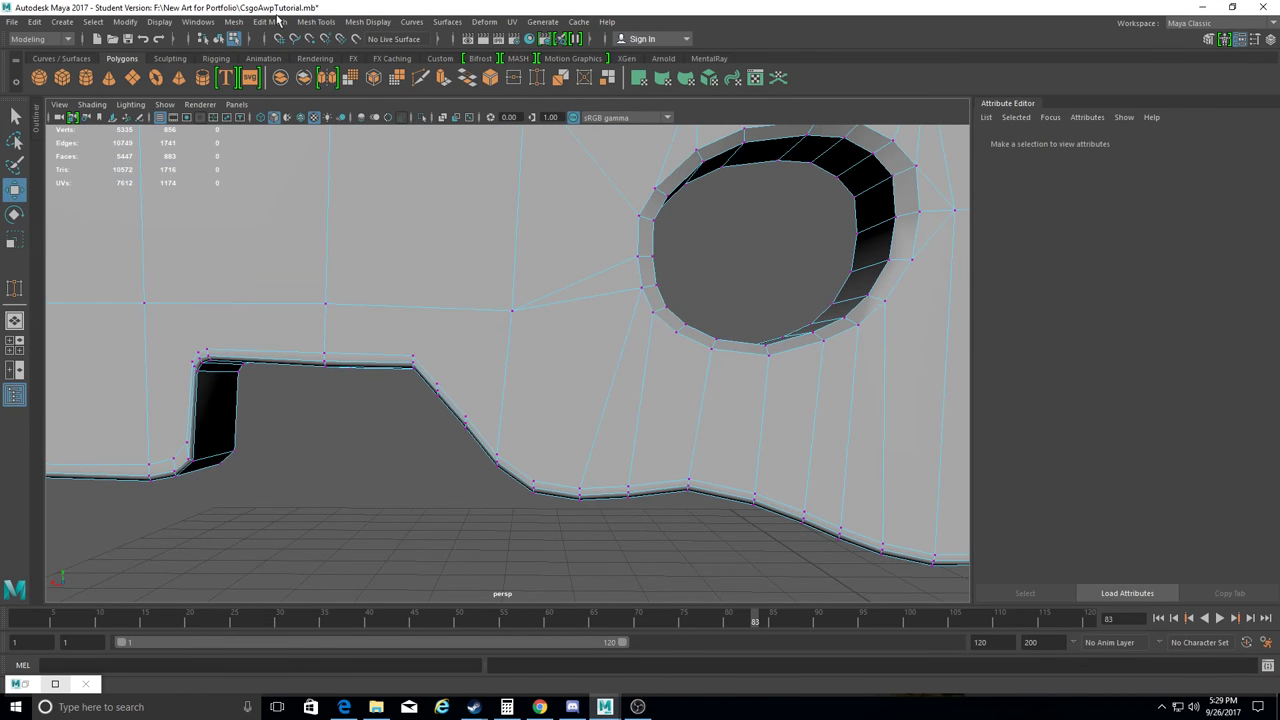
left_click(316, 22)
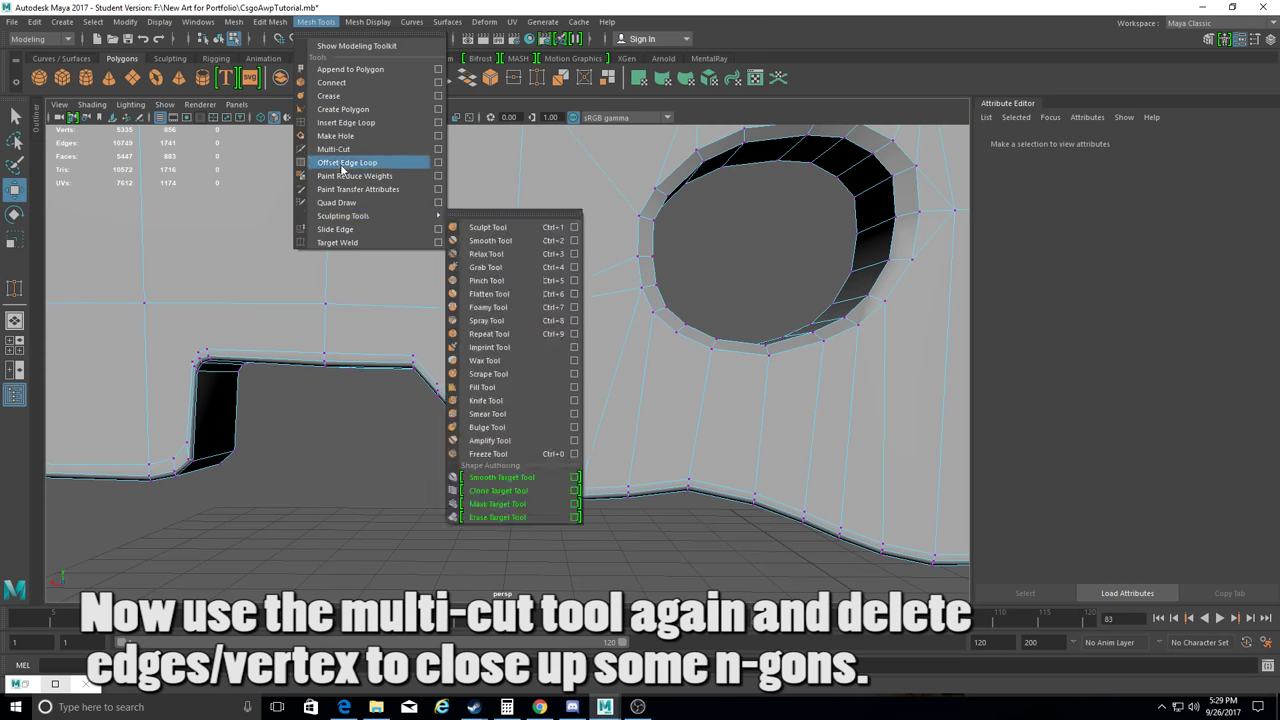
Delete the stray edge near the bump on the stock with Delete Edge/Vertex.
left_click(370, 163)
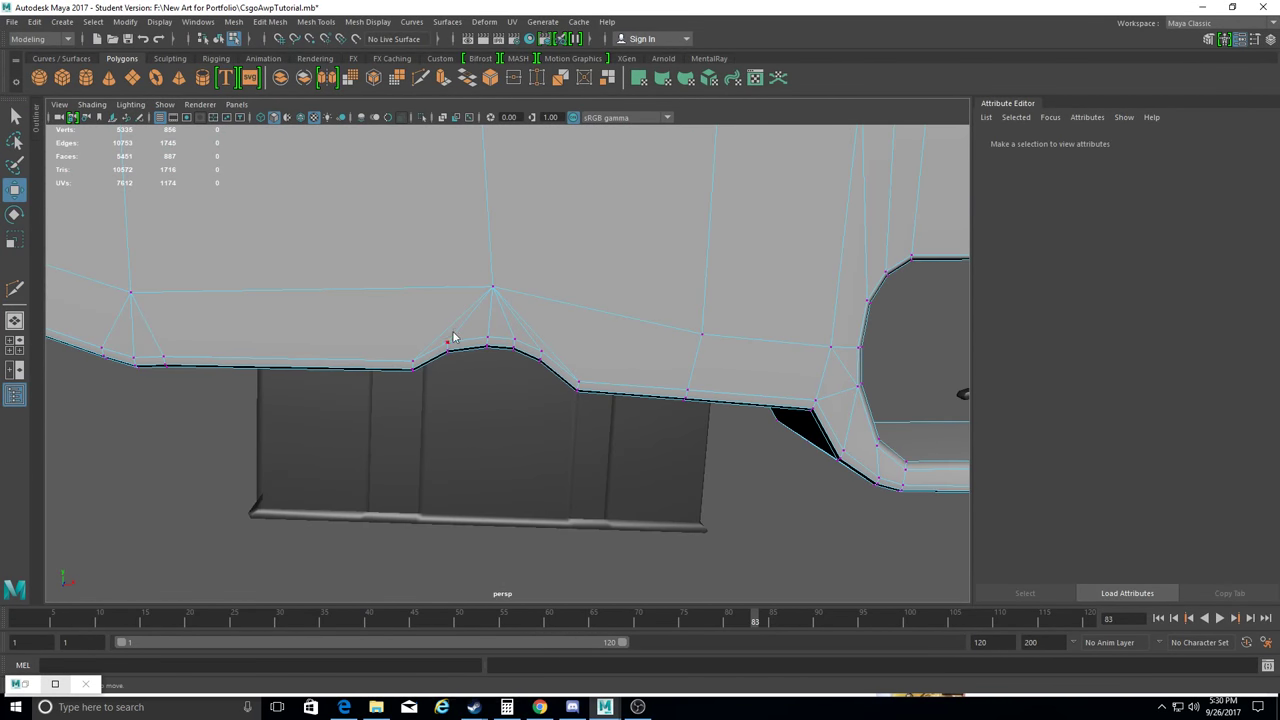
left_click(453, 338)
left_click(270, 21)
left_click(300, 290)
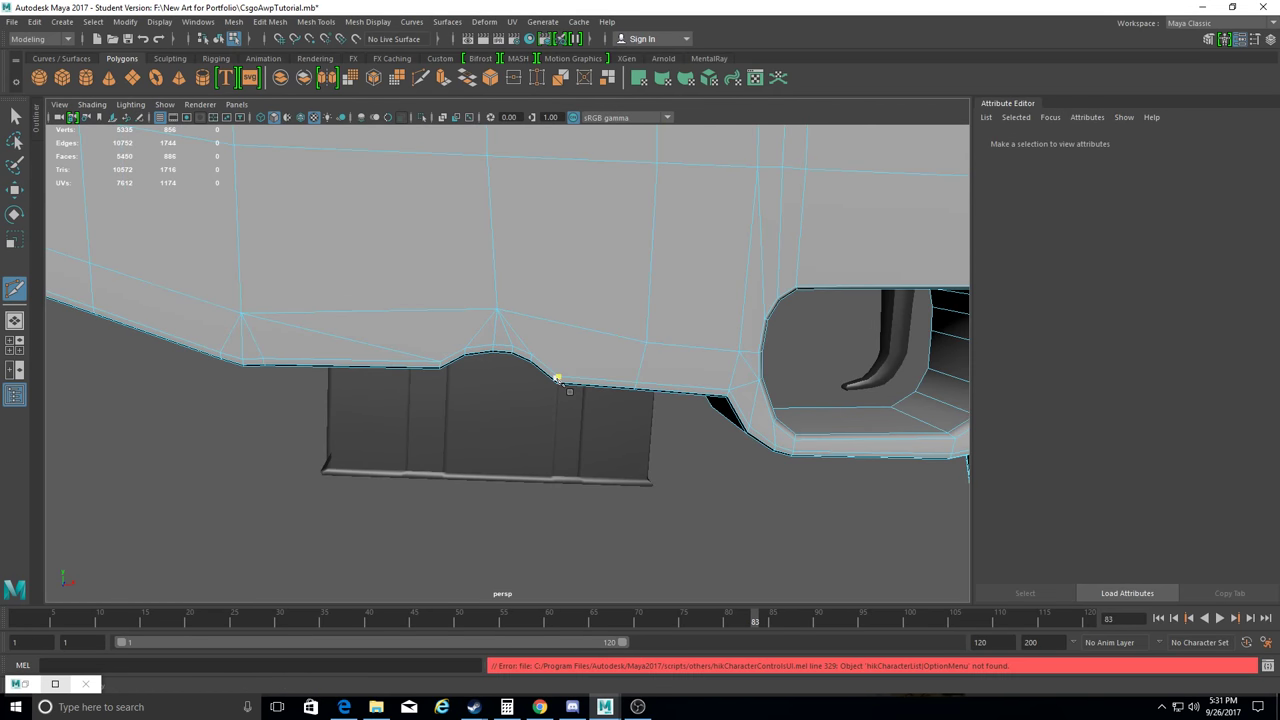
Multi-cut a new edge across the stock side below the ledge and delete the unwanted bottom edge.
left_click_drag(647, 345, 938, 347, "alt")
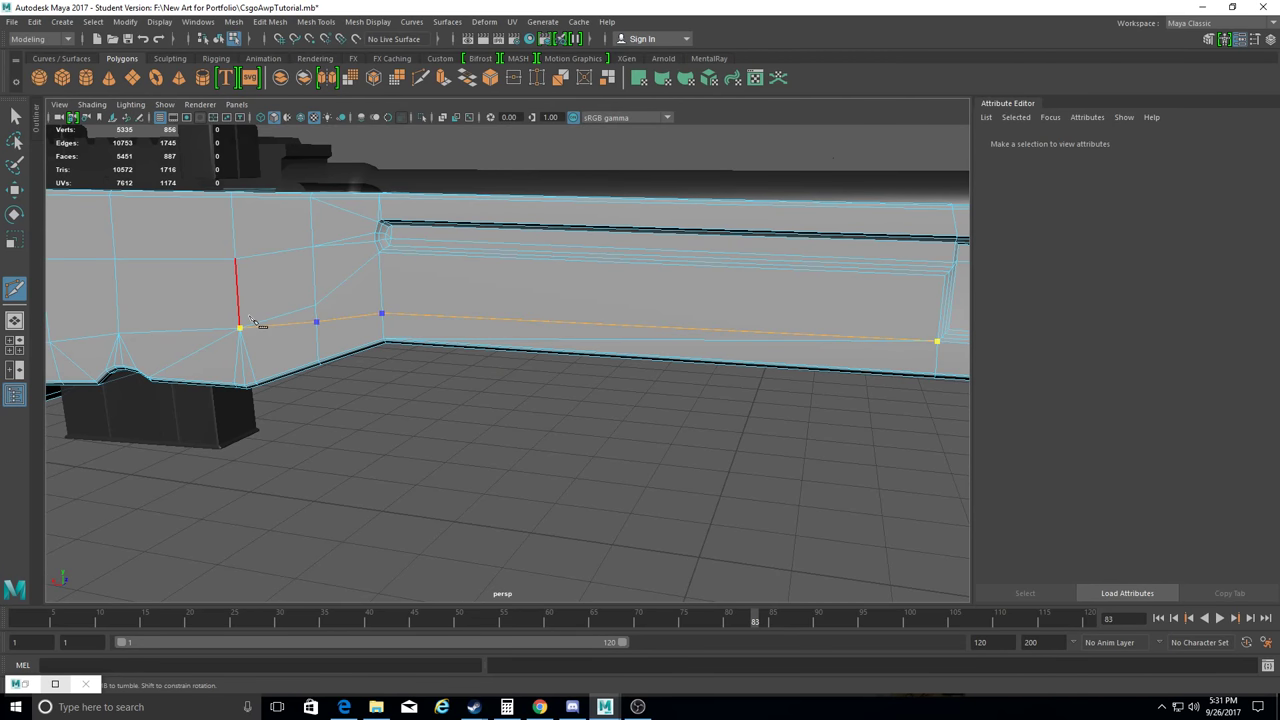
key("Return")
left_click_drag(245, 330, 325, 342, "alt")
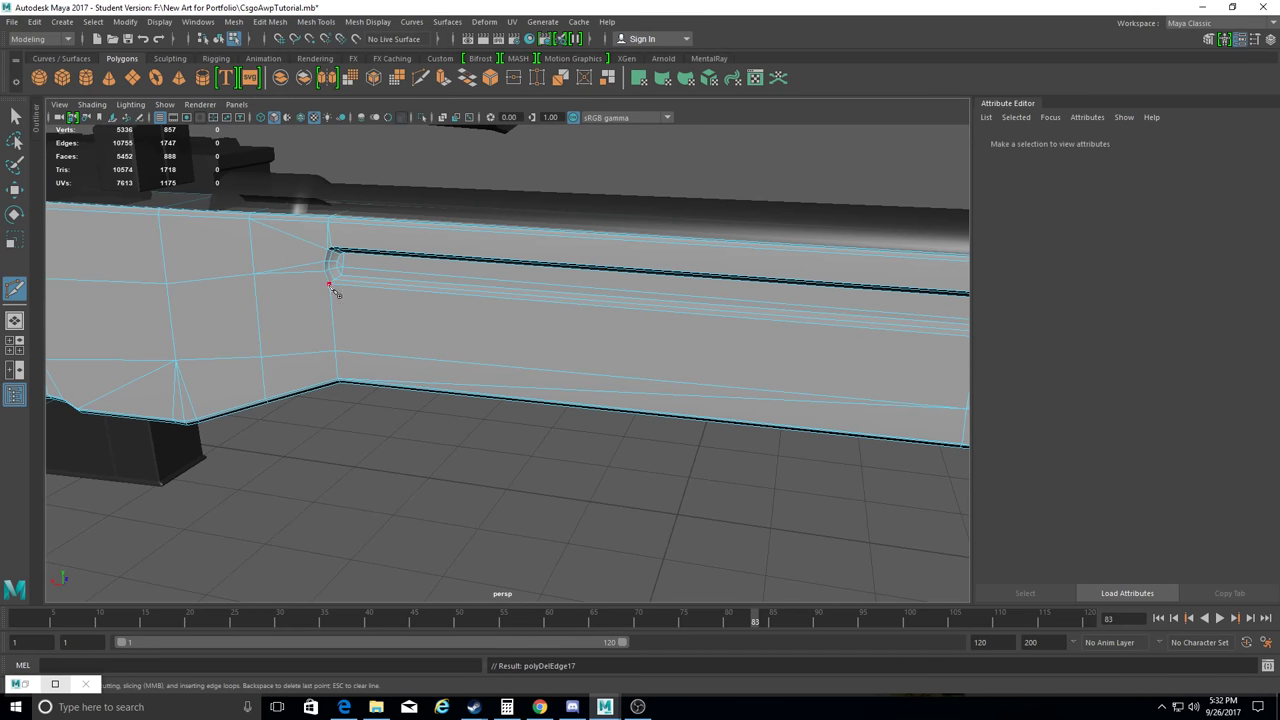
key("Return")
mouse_move(268, 370)
left_mouse_down("alt")
mouse_move(286, 320)
mouse_move(450, 335)
left_mouse_up("alt")
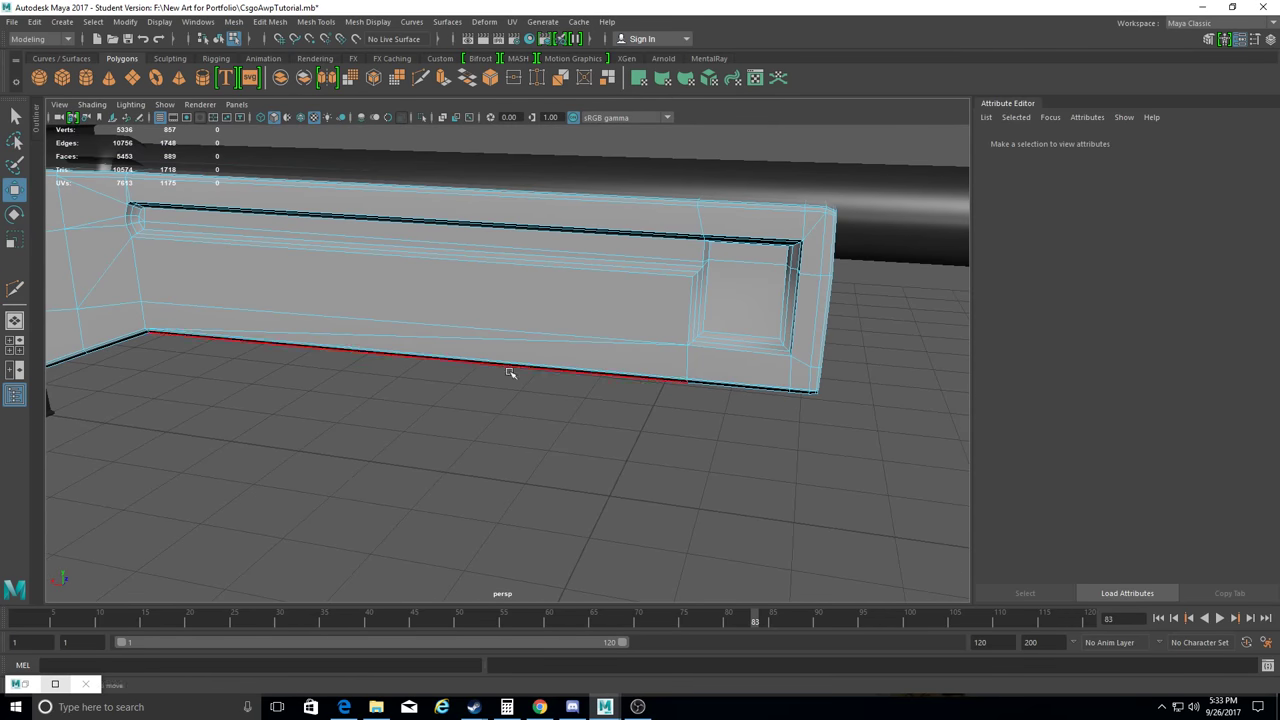
left_click(265, 22)
left_click(322, 280)
left_click_drag(360, 303, 186, 194, "alt")
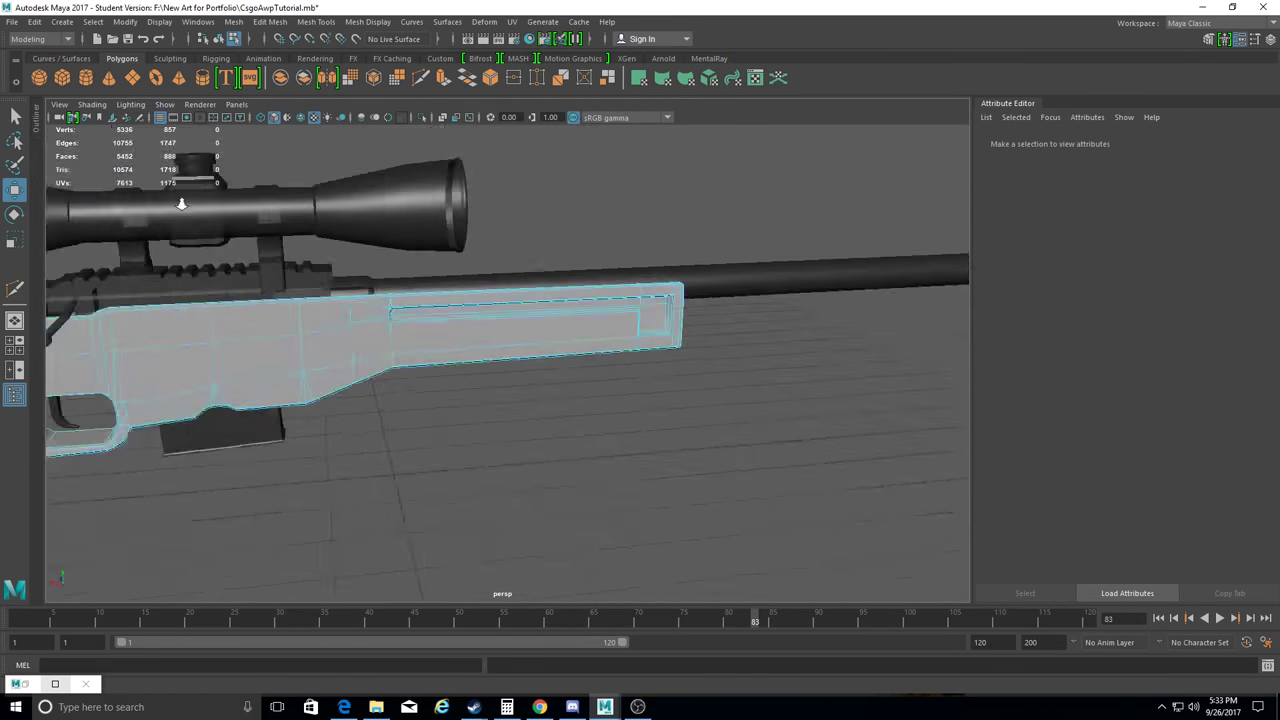
Put the stock in vertex mode and select vertices along the block's top edge.
right_click_drag(186, 194, 486, 509, "alt")
mouse_move(486, 509)
left_mouse_down("alt")
mouse_move(330, 493)
mouse_move(371, 506)
mouse_move(337, 449)
left_mouse_up("alt")
mouse_move(337, 449)
right_mouse_down("alt")
mouse_move(560, 340)
mouse_move(521, 331)
right_mouse_up("alt")
mouse_move(521, 331)
left_mouse_down("alt")
mouse_move(437, 286)
mouse_move(591, 346)
mouse_move(520, 300)
left_mouse_up("alt")
left_click_drag(440, 260, 580, 295)
mouse_move(513, 224)
left_mouse_down("alt")
mouse_move(600, 300)
mouse_move(726, 360)
mouse_move(503, 457)
mouse_move(531, 376)
mouse_move(521, 288)
mouse_move(491, 246)
mouse_move(503, 386)
mouse_move(451, 294)
left_mouse_up("alt")
left_click(726, 360)
left_click(503, 286)
right_click_drag(451, 294, 400, 286)
left_click_drag(400, 286, 391, 331, "alt")
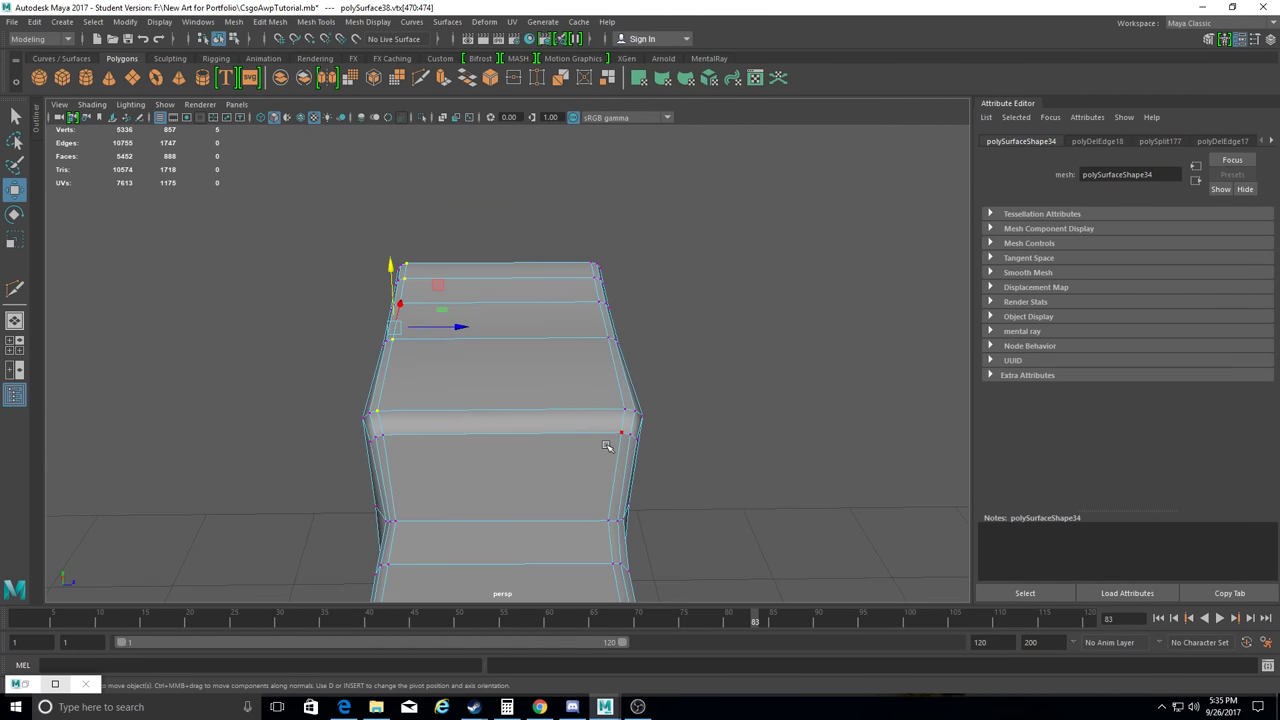
Inspect the block's top edge, select its corner vertex and pick Target Weld.
mouse_move(489, 390)
left_mouse_down("alt")
mouse_move(677, 417)
mouse_move(943, 343)
mouse_move(415, 277)
left_mouse_up("alt")
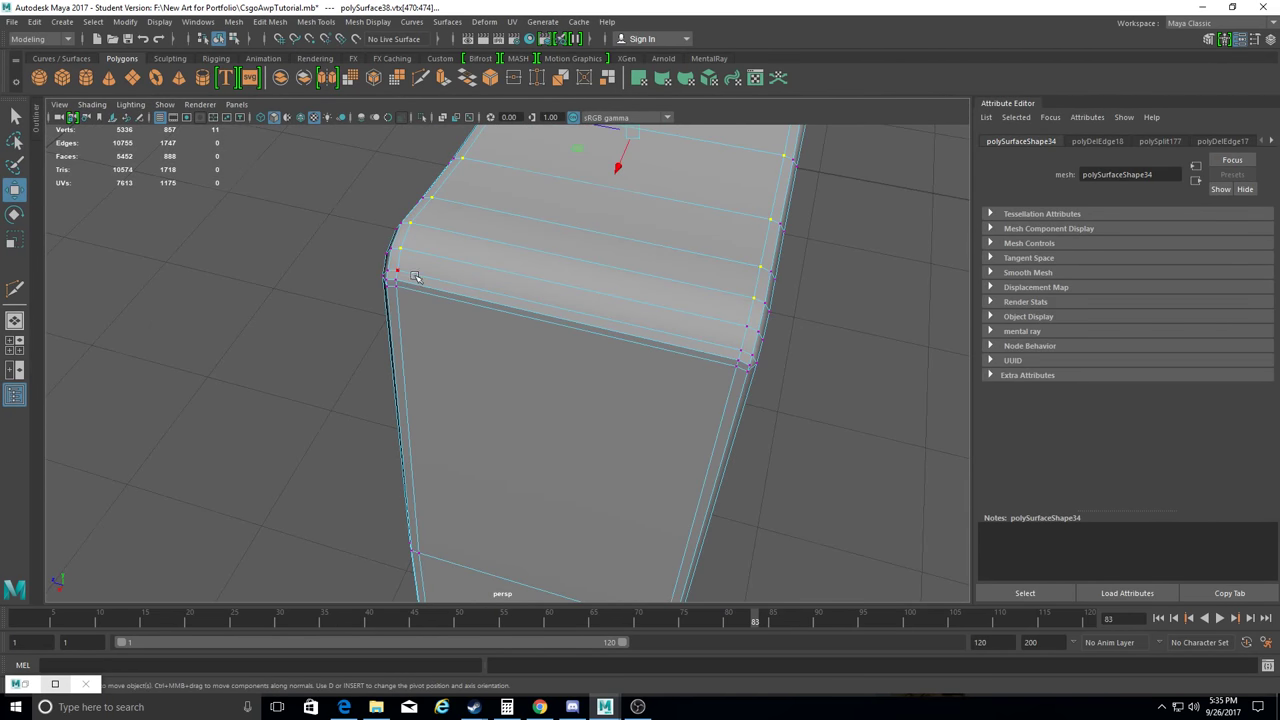
mouse_move(577, 363)
left_mouse_down("alt")
mouse_move(494, 306)
mouse_move(660, 417)
mouse_move(555, 413)
mouse_move(514, 463)
mouse_move(517, 409)
mouse_move(614, 457)
mouse_move(522, 402)
left_mouse_up("alt")
mouse_move(535, 181)
left_mouse_down("alt")
mouse_move(608, 371)
mouse_move(400, 315)
left_mouse_up("alt")
left_click(634, 400)
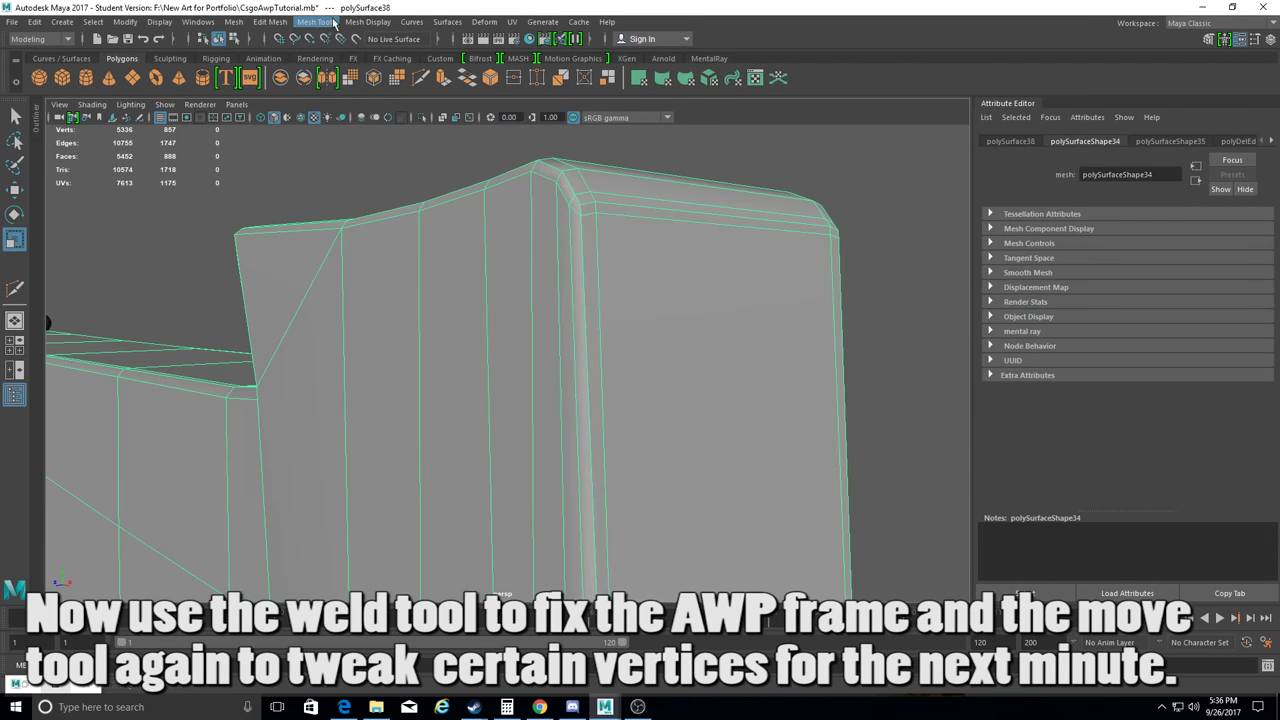
left_click(335, 22)
left_click(400, 240)
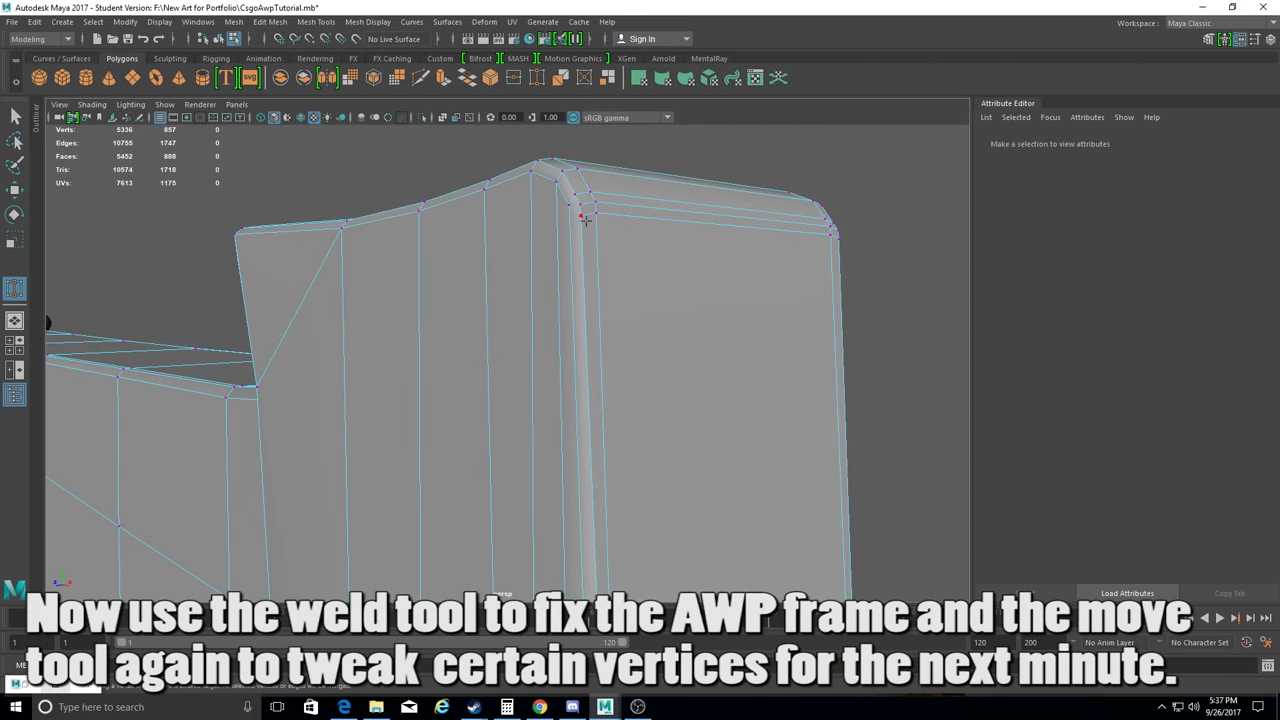
Weld the block's other top corner vertex onto its neighbour, then move a top-edge vertex.
left_click_drag(675, 273, 430, 292, "alt")
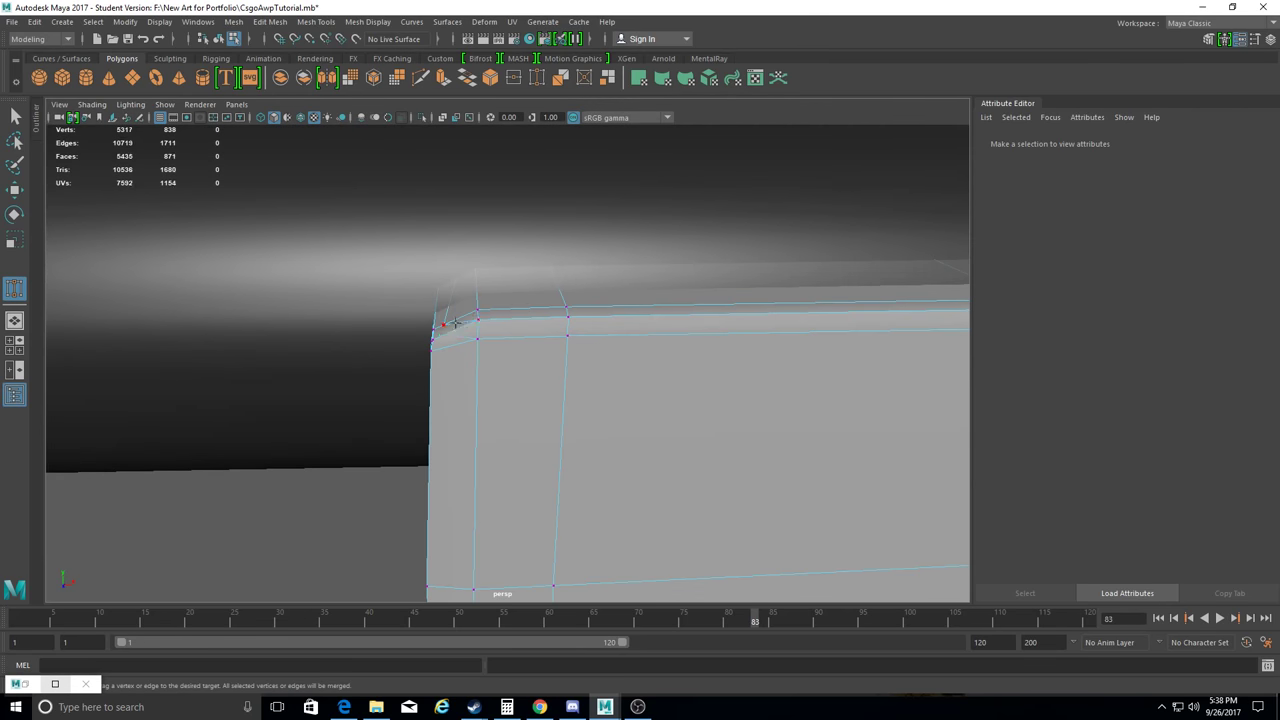
mouse_move(455, 322)
left_mouse_down()
mouse_move(477, 318)
mouse_move(503, 194)
mouse_move(617, 316)
left_mouse_up()
key("w")
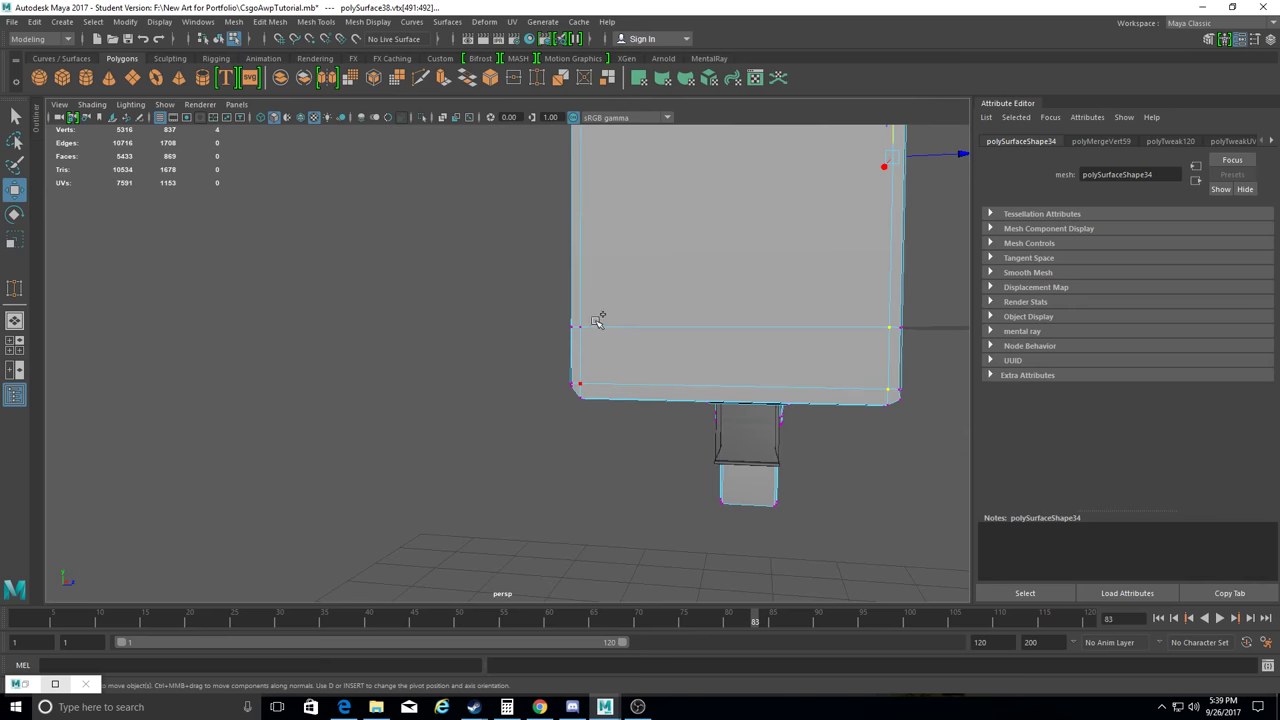
mouse_move(595, 347)
left_mouse_down("alt")
mouse_move(486, 375)
mouse_move(399, 282)
mouse_move(414, 323)
mouse_move(314, 394)
mouse_move(224, 327)
mouse_move(114, 320)
mouse_move(257, 406)
mouse_move(509, 371)
mouse_move(555, 262)
mouse_move(430, 372)
mouse_move(586, 277)
mouse_move(574, 331)
mouse_move(387, 302)
left_mouse_up("alt")
left_click(555, 260)
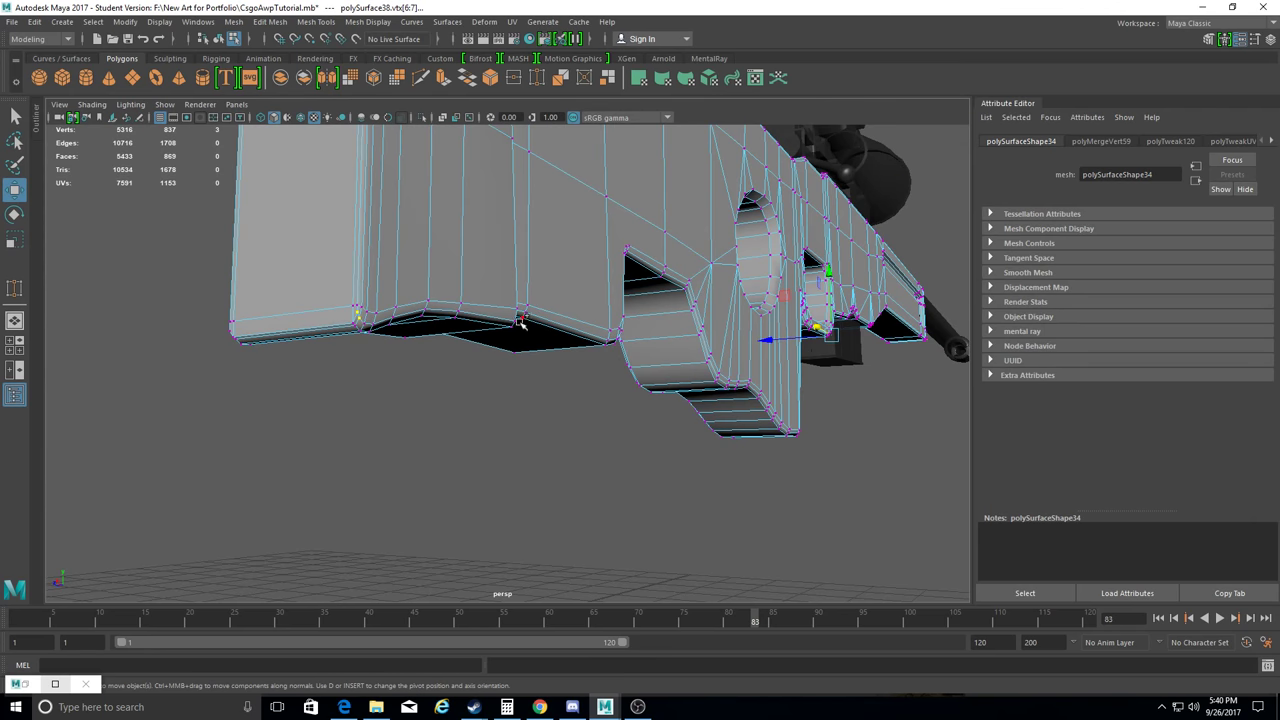
left_click_drag(535, 308, 355, 270, "alt")
Examine the frame's lower edge and clear the vertex selection.
scroll(551, 337, "up", 3)
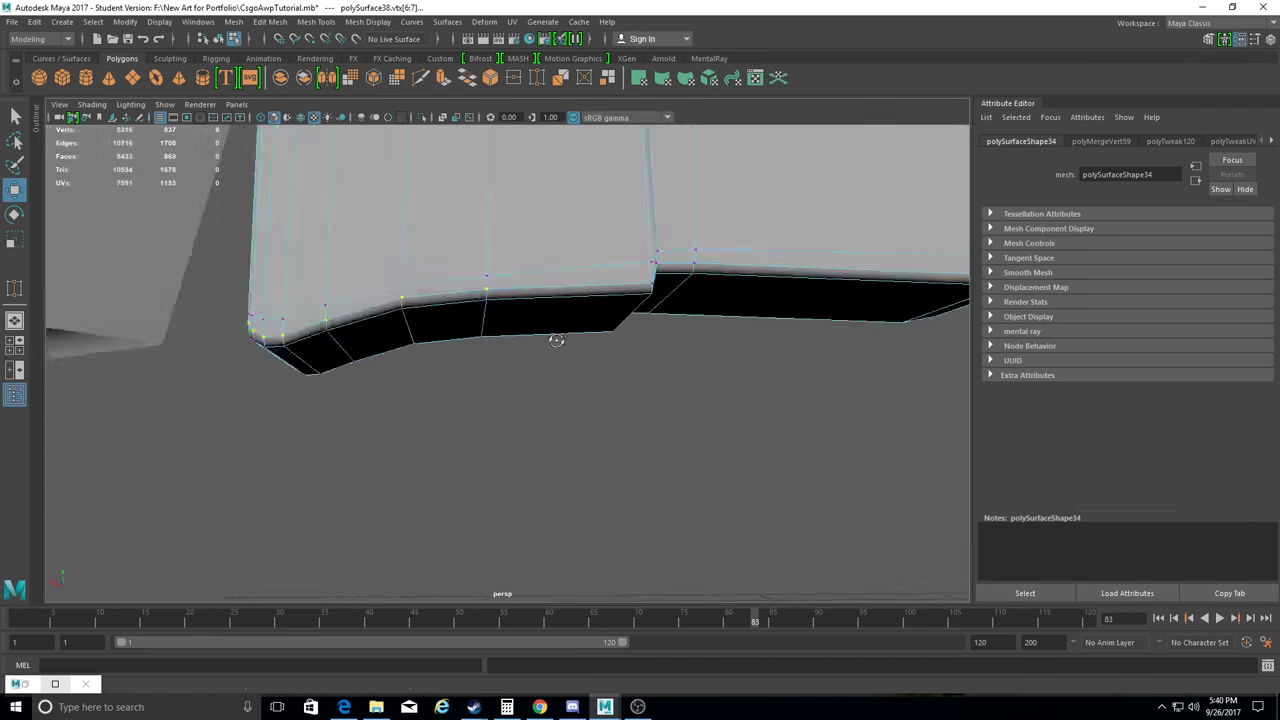
scroll(704, 242, "up", 2)
mouse_move(752, 206)
left_mouse_down("alt")
mouse_move(220, 289)
mouse_move(477, 409)
mouse_move(245, 369)
mouse_move(414, 280)
mouse_move(570, 283)
left_mouse_up("alt")
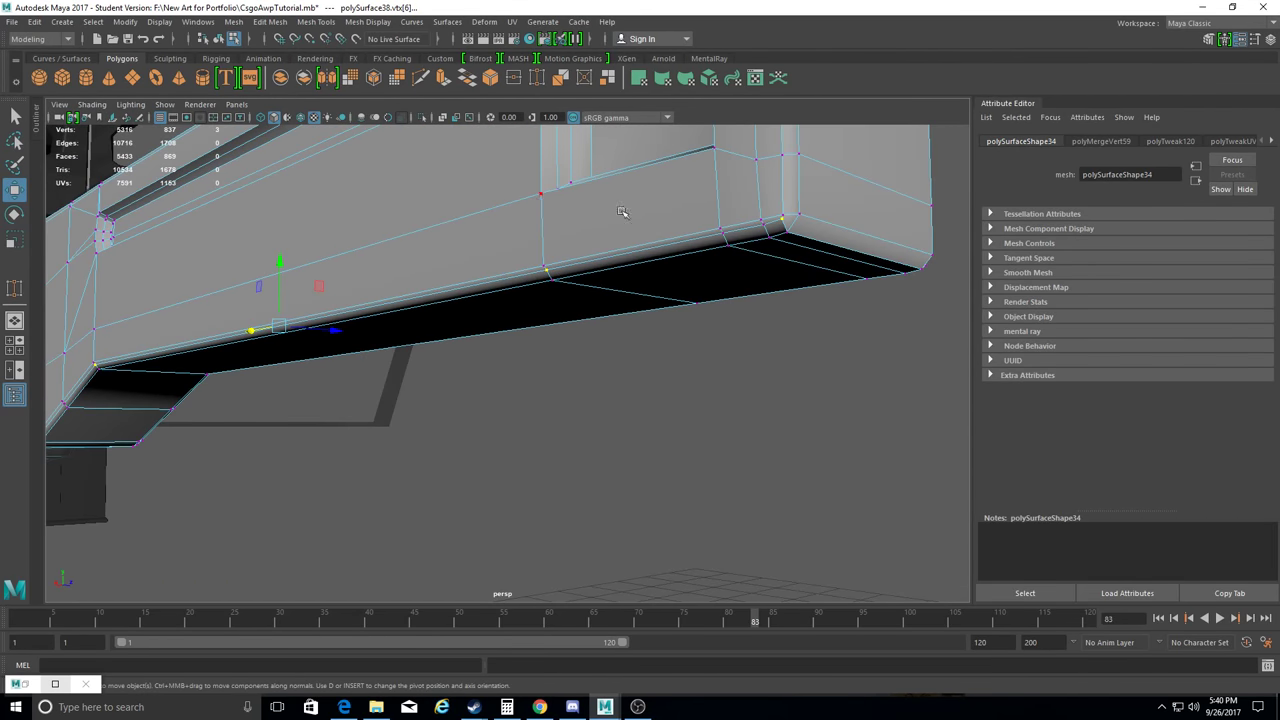
mouse_move(281, 264)
left_mouse_down("alt")
mouse_move(420, 260)
mouse_move(285, 396)
mouse_move(432, 428)
mouse_move(488, 345)
left_mouse_up("alt")
left_click(432, 428)
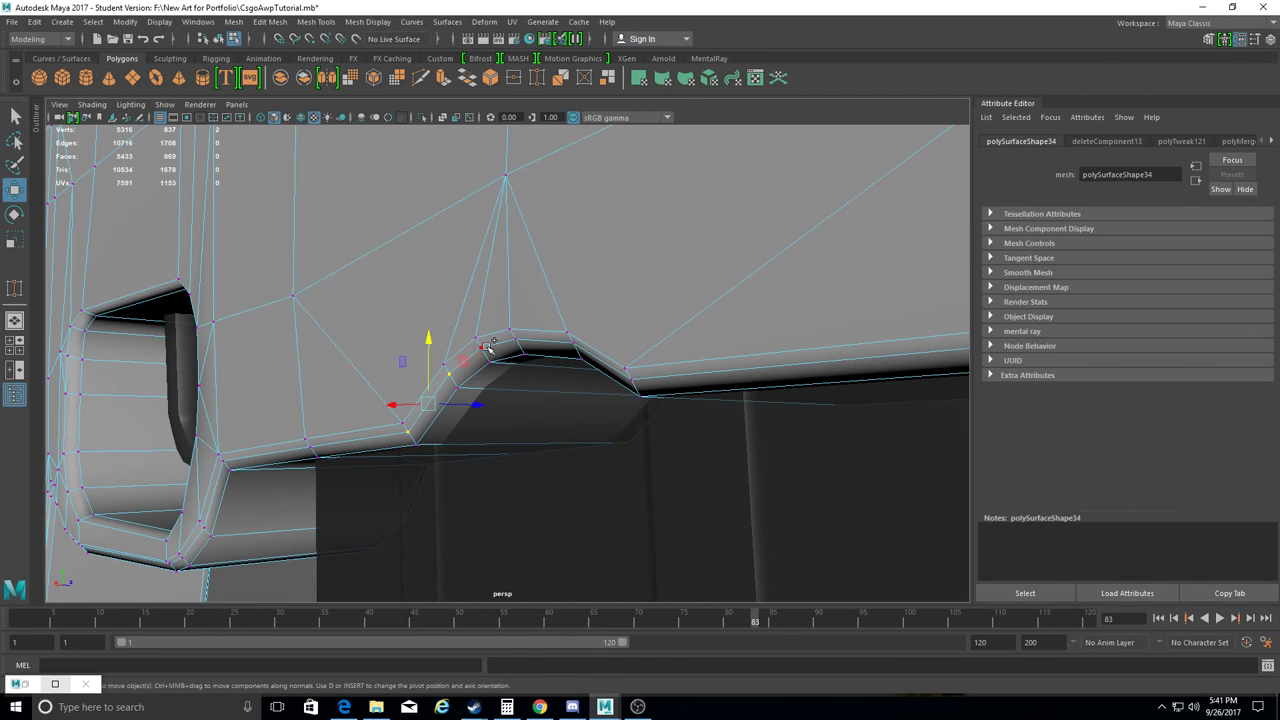
mouse_move(636, 380)
left_mouse_down("alt")
mouse_move(600, 400)
mouse_move(397, 374)
mouse_move(370, 437)
left_mouse_up("alt")
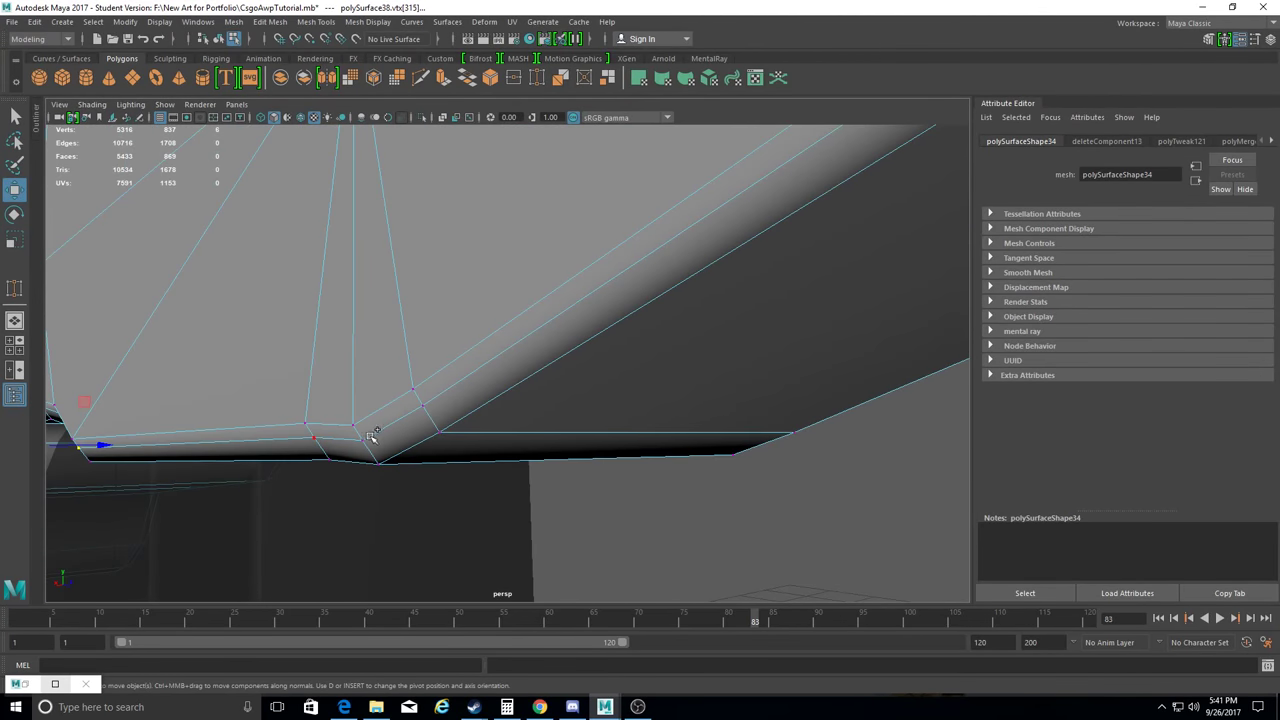
left_click_drag(127, 388, 347, 398, "alt")
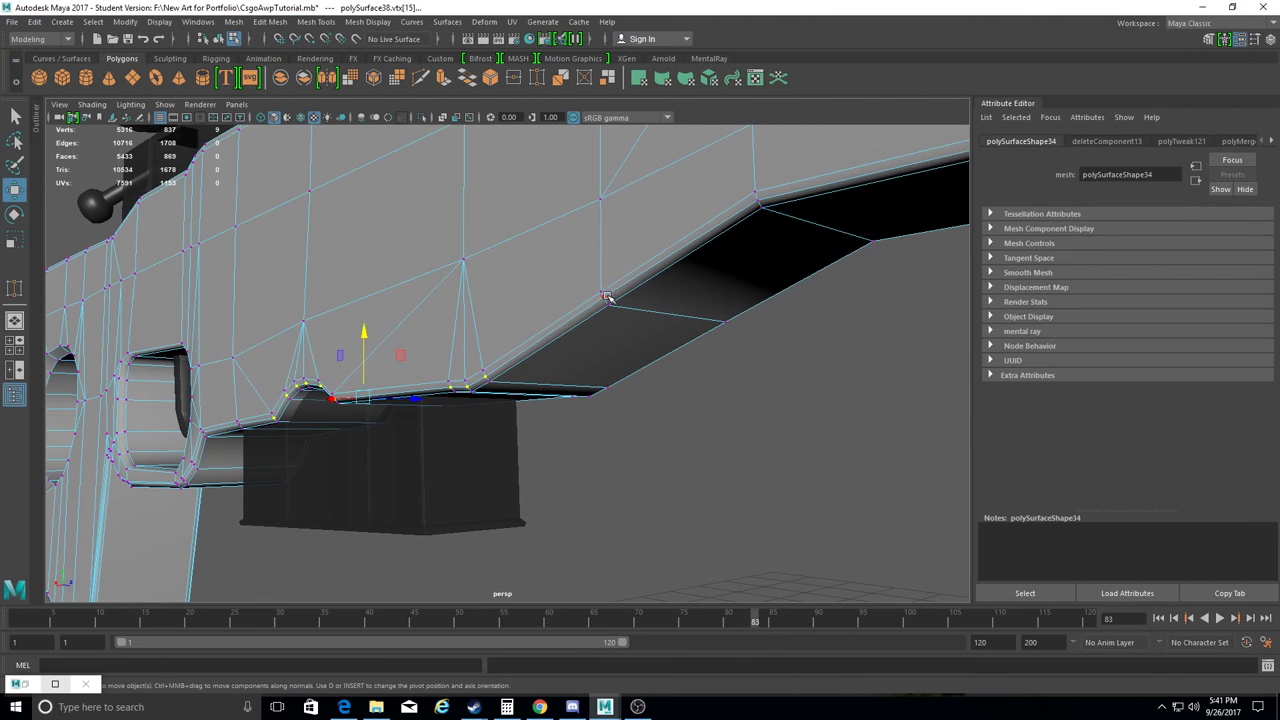
mouse_move(604, 243)
left_mouse_down("alt")
mouse_move(557, 349)
mouse_move(420, 403)
mouse_move(374, 403)
mouse_move(457, 195)
mouse_move(494, 260)
left_mouse_up("alt")
Select vertices along the bottom edge and corner, inspecting the stock's bottom corner edge.
left_click(454, 192)
left_click(400, 432)
mouse_move(400, 432)
left_mouse_down("alt")
mouse_move(514, 397)
mouse_move(251, 393)
mouse_move(580, 241)
left_mouse_up("alt")
scroll(543, 341, "down", 5)
mouse_move(543, 341)
left_mouse_down("alt")
mouse_move(677, 314)
mouse_move(660, 199)
mouse_move(428, 320)
left_mouse_up("alt")
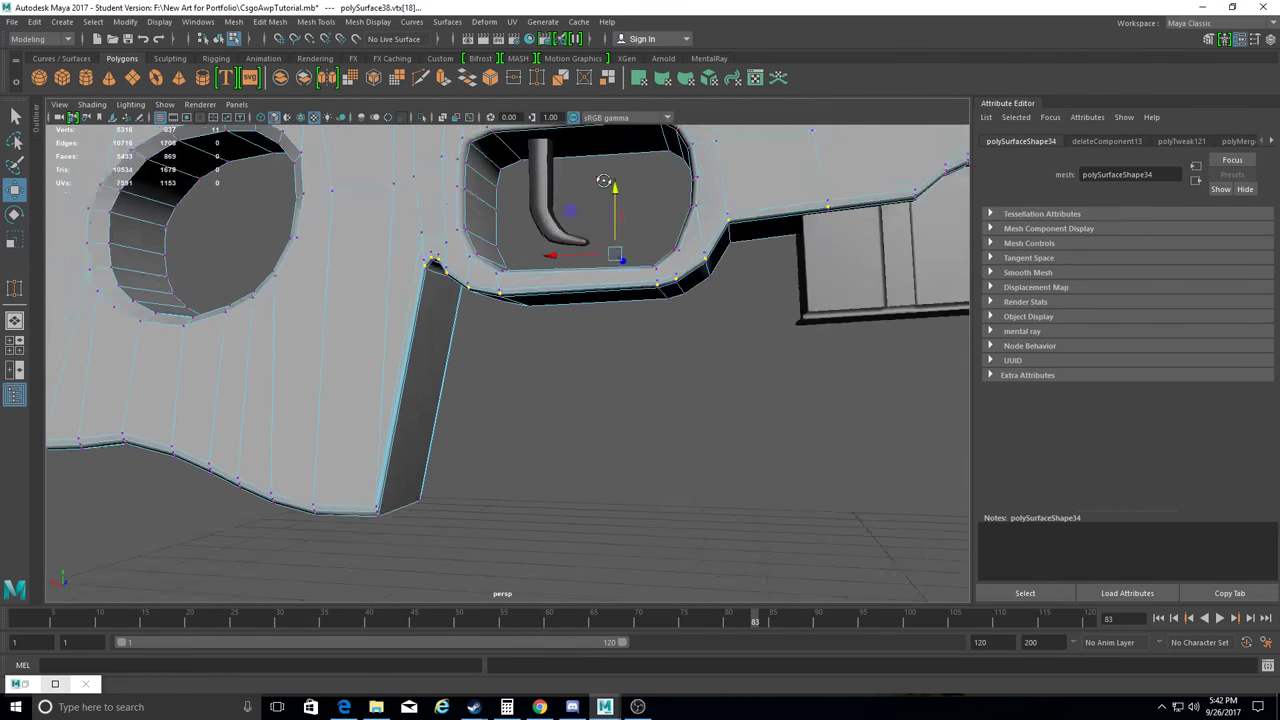
scroll(428, 320, "up", 5)
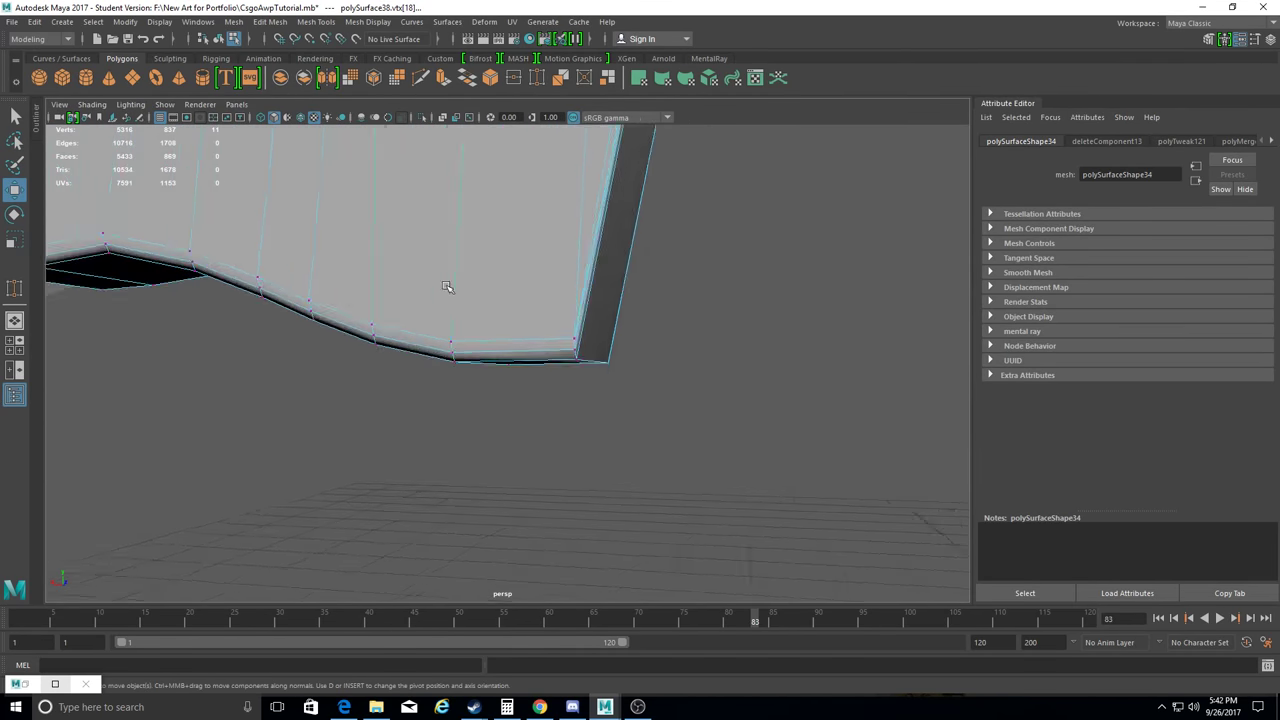
left_click(420, 366)
mouse_move(420, 366)
left_mouse_down("alt")
mouse_move(288, 389)
mouse_move(541, 283)
left_mouse_up("alt")
left_click_drag(480, 330, 626, 362, "alt")
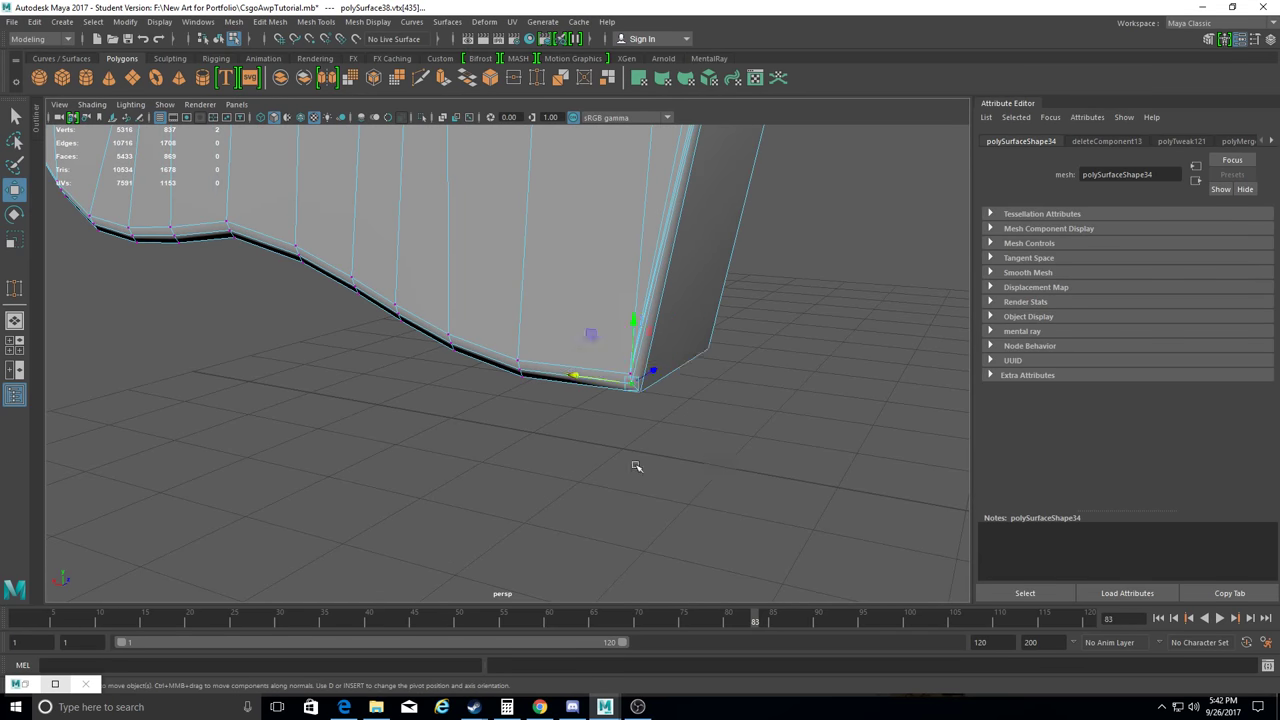
left_click_drag(665, 465, 462, 484, "alt")
left_click_drag(265, 446, 513, 376, "alt")
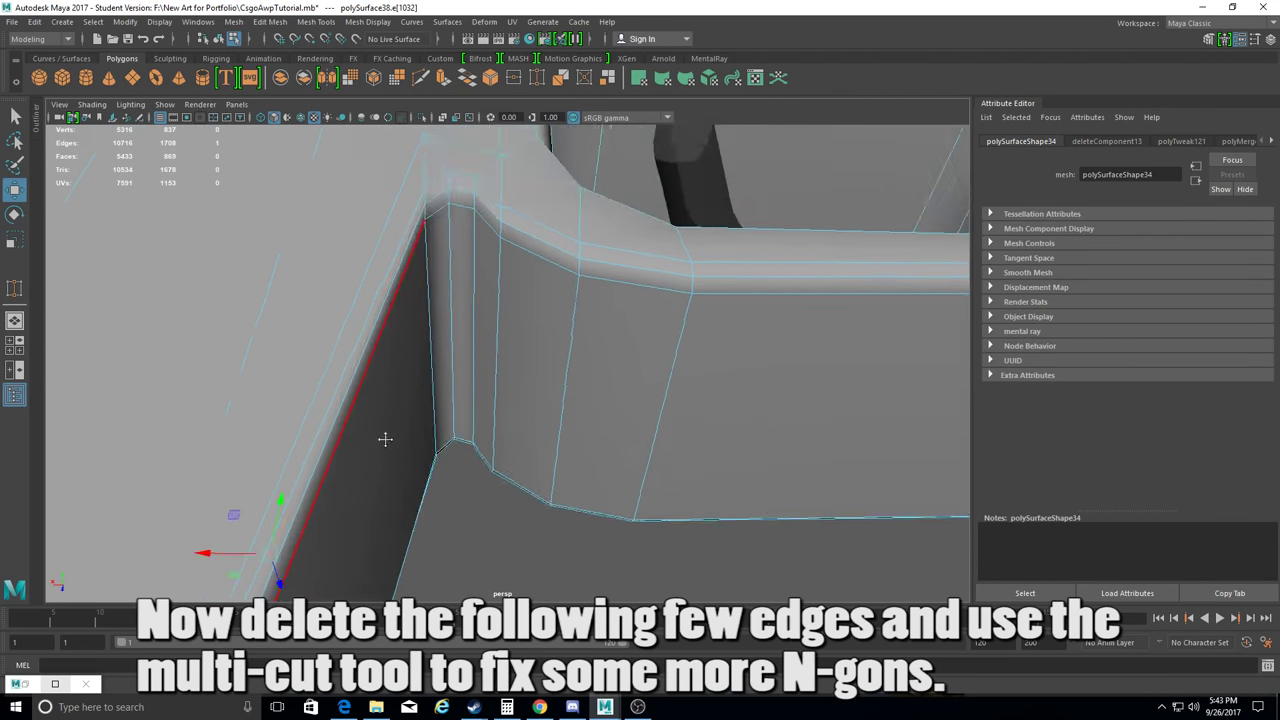
mouse_move(385, 438)
left_mouse_down("alt")
mouse_move(437, 251)
mouse_move(371, 403)
mouse_move(330, 280)
mouse_move(400, 165)
mouse_move(305, 367)
mouse_move(316, 389)
mouse_move(354, 366)
mouse_move(371, 294)
mouse_move(607, 303)
mouse_move(737, 277)
mouse_move(731, 289)
mouse_move(606, 229)
mouse_move(475, 295)
left_mouse_up("alt")
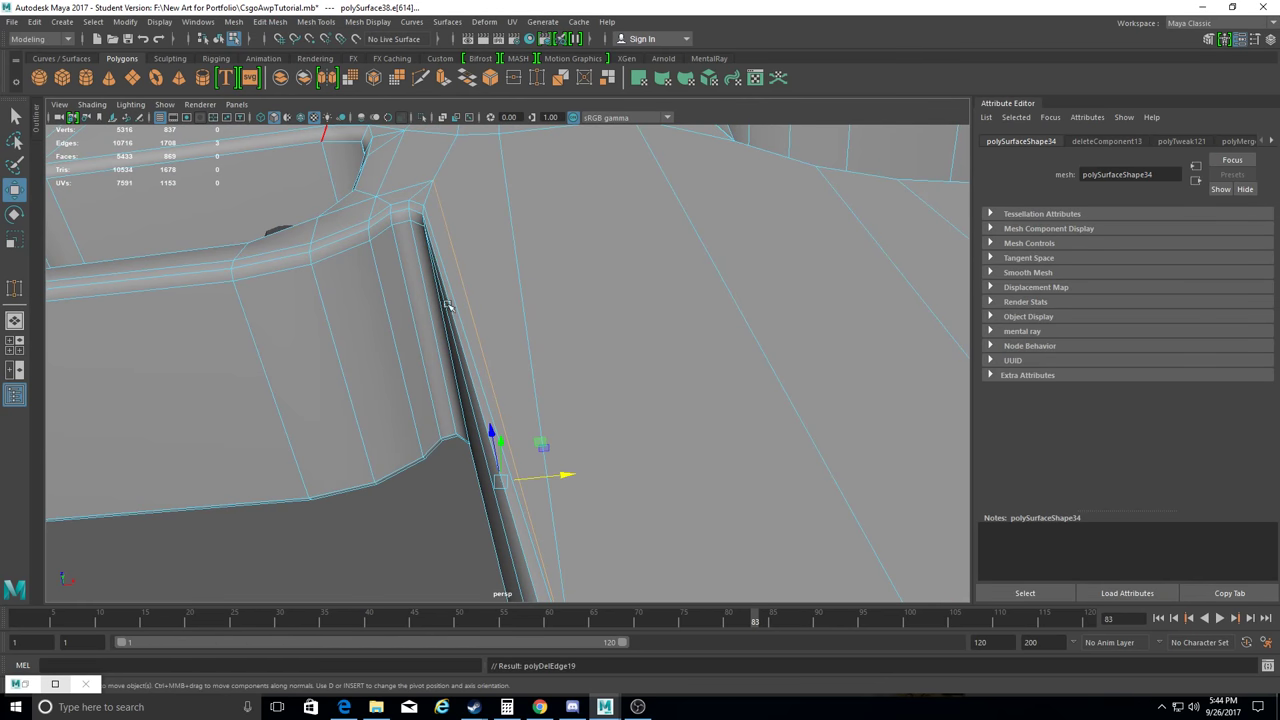
Multi-cut a new edge from the vertex between the stock's two openings.
left_click(446, 286)
mouse_move(446, 286)
left_mouse_down("alt")
mouse_move(454, 337)
mouse_move(443, 254)
mouse_move(430, 260)
left_mouse_up("alt")
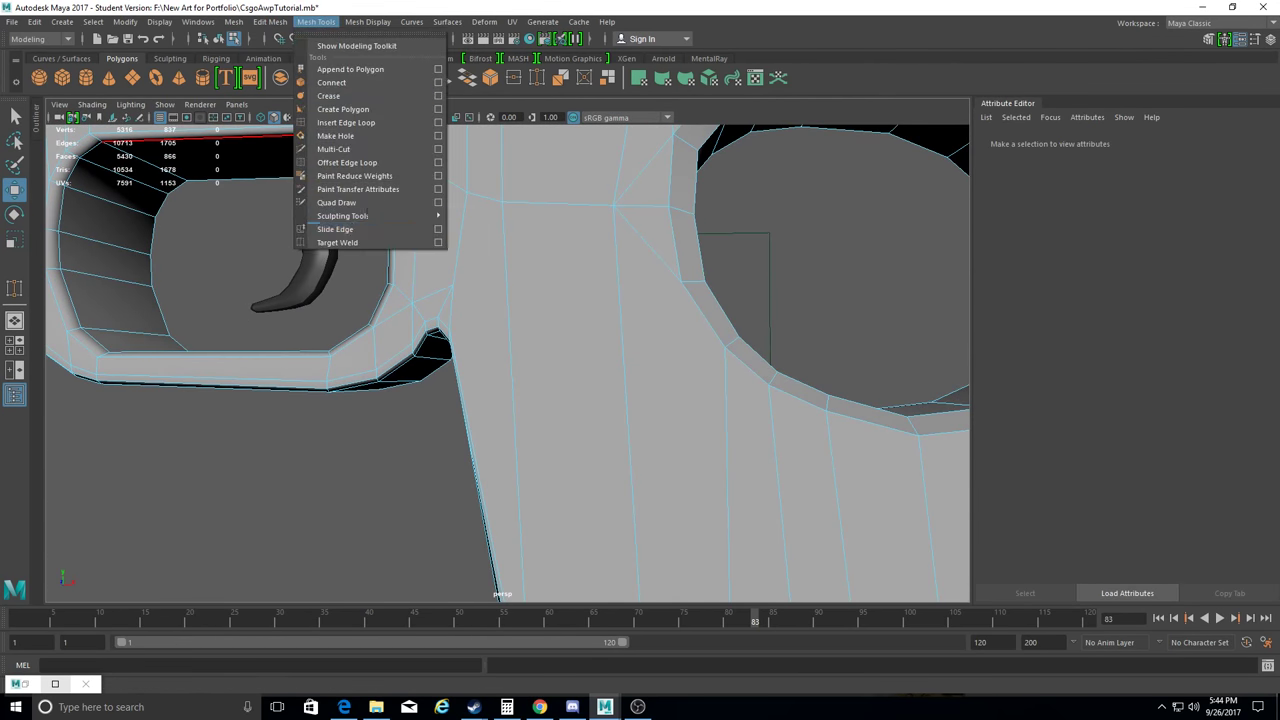
mouse_move(502, 208)
left_mouse_down("alt")
mouse_move(520, 243)
mouse_move(529, 420)
mouse_move(477, 343)
mouse_move(607, 119)
mouse_move(568, 330)
left_mouse_up("alt")
left_click(497, 203)
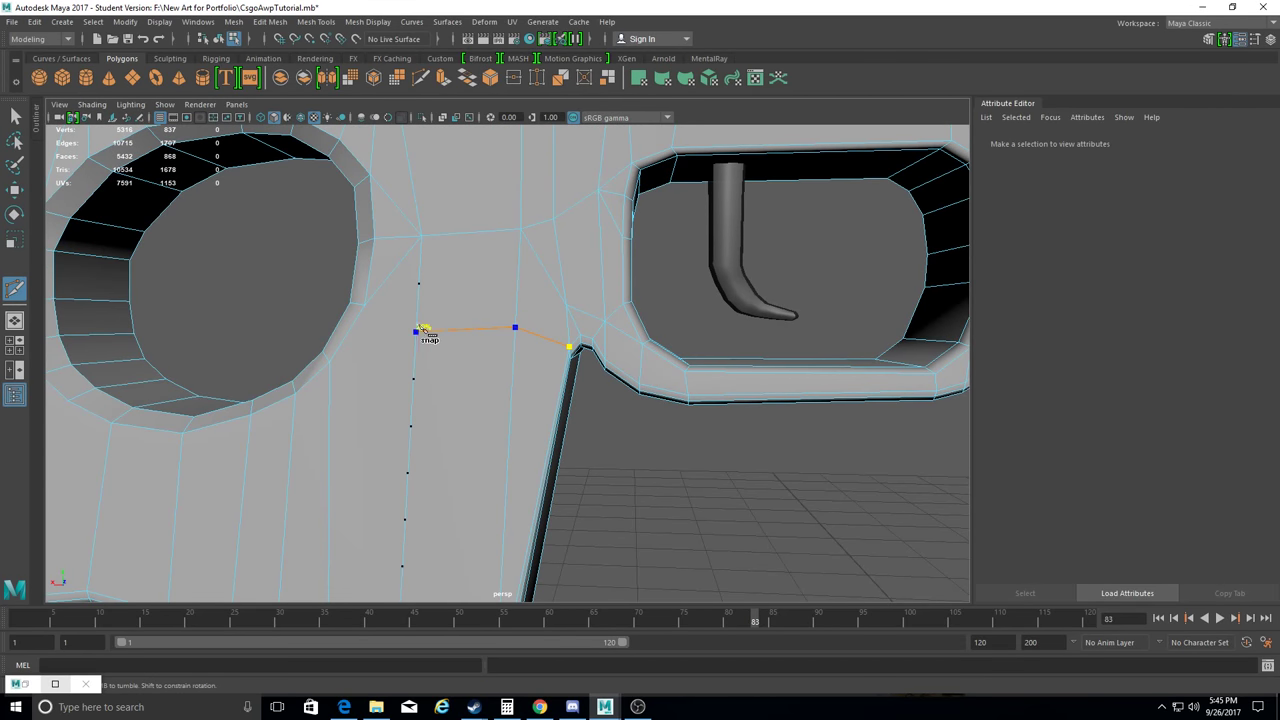
key("Return")
mouse_move(490, 375)
left_mouse_down("alt")
mouse_move(500, 400)
mouse_move(512, 358)
left_mouse_up("alt")
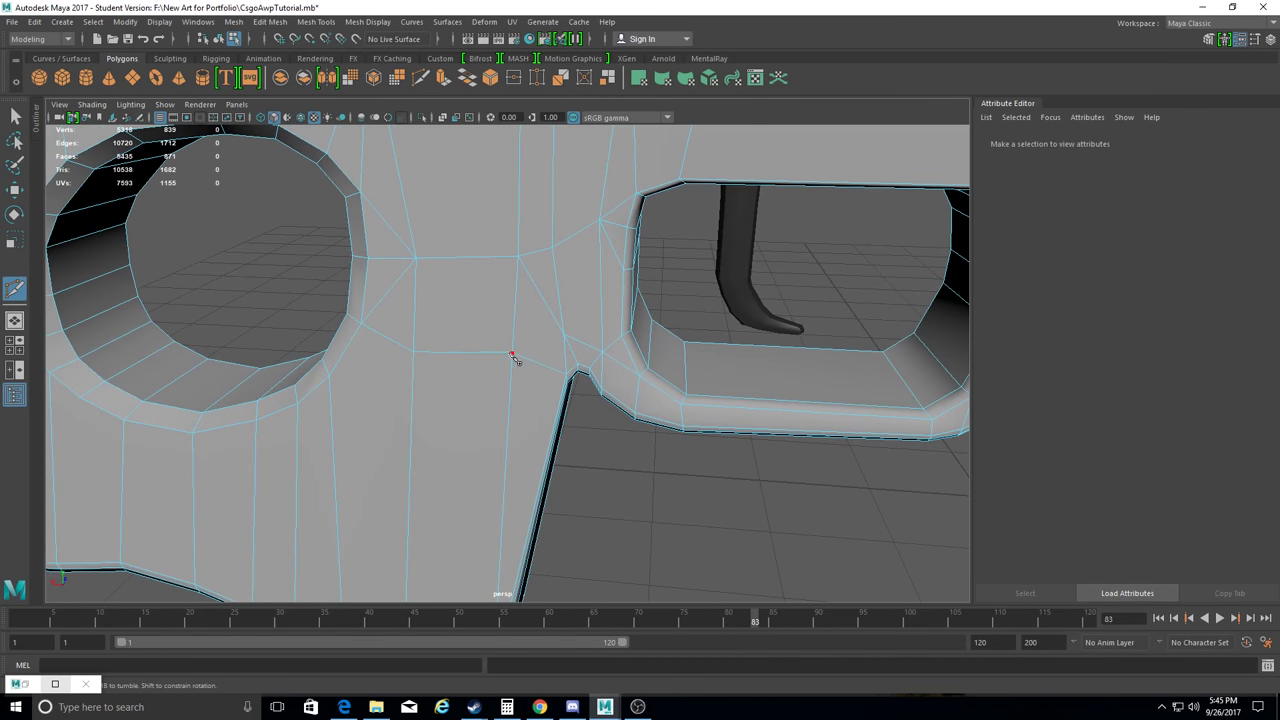
Delete the stray edge beside the new cut and select the stock to make lambert3 see-through.
left_click_drag(560, 305, 549, 297, "alt")
key("w")
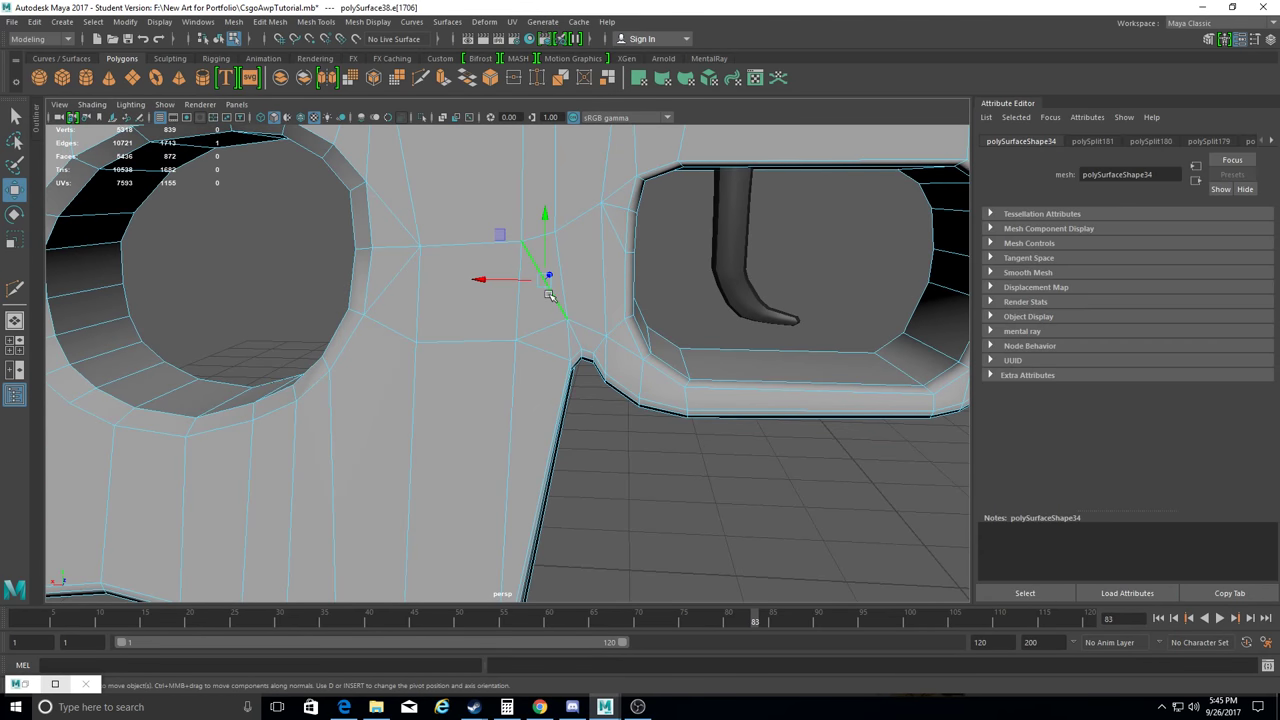
left_click(283, 24)
left_click(314, 266)
left_click_drag(314, 266, 435, 282, "alt")
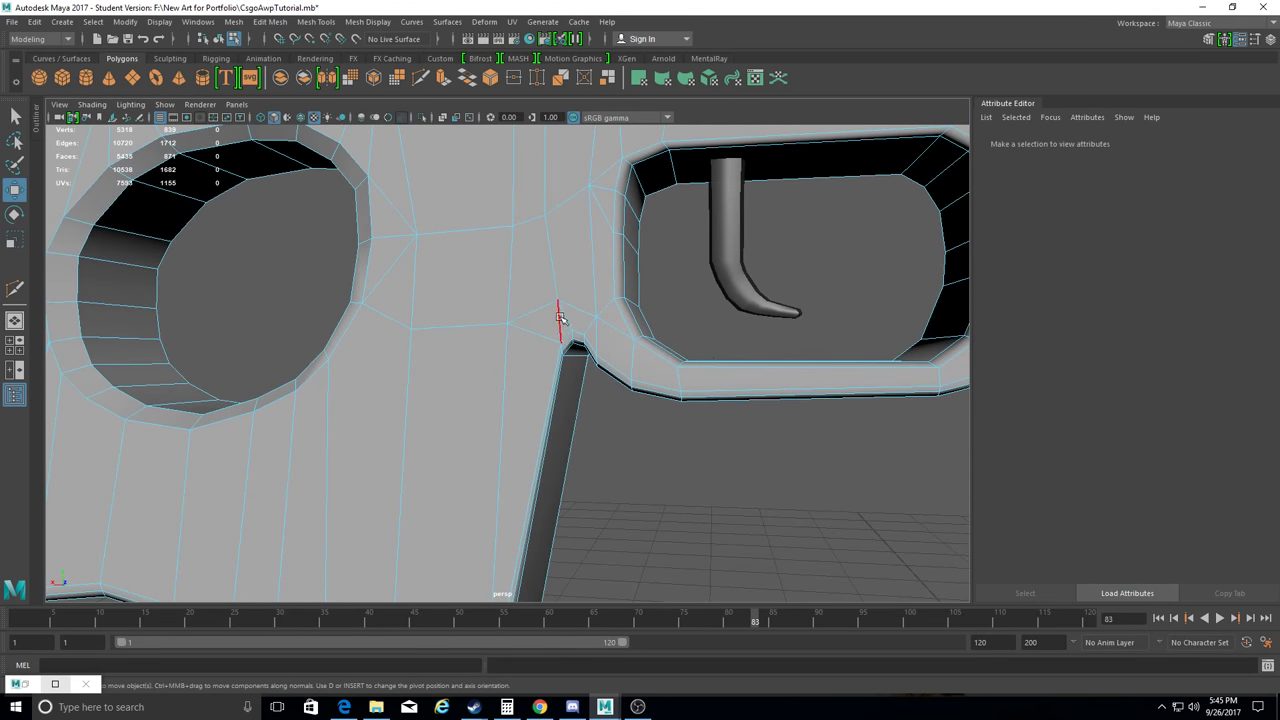
mouse_move(592, 310)
left_mouse_down("alt")
mouse_move(449, 303)
mouse_move(457, 294)
left_mouse_up("alt")
key("F8")
left_click(35, 22)
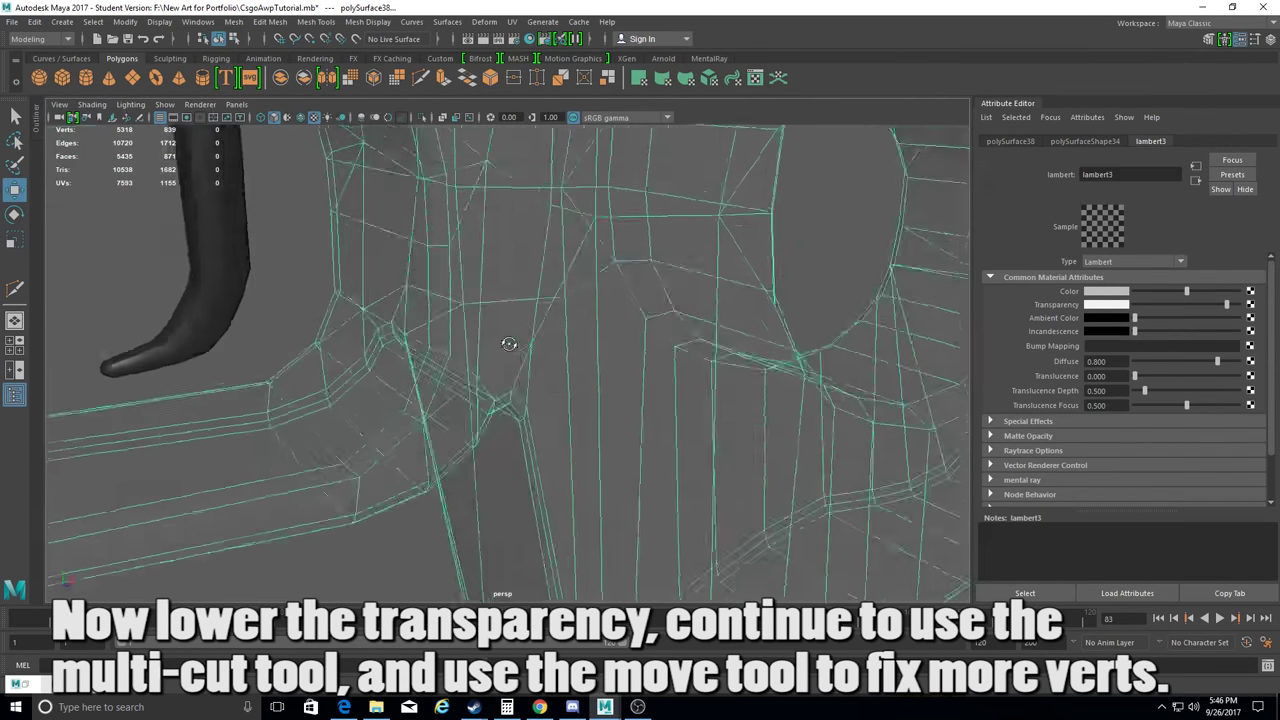
In four-view layout, move an outline vertex near the opening into line with its neighbours.
key("space")
scroll(365, 440, "down", 5)
scroll(183, 495, "up", 5)
right_click_drag(300, 343, 255, 343)
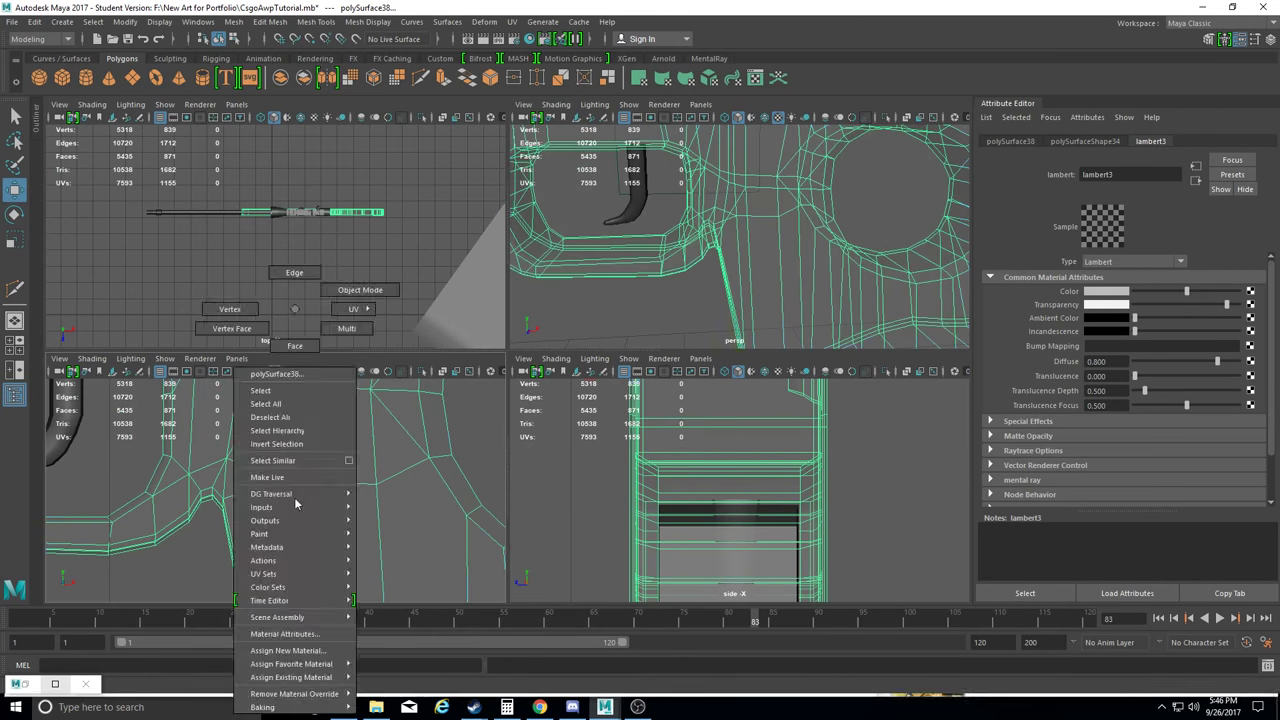
mouse_move(740, 240)
left_mouse_down("alt")
mouse_move(963, 281)
mouse_move(693, 238)
left_mouse_up("alt")
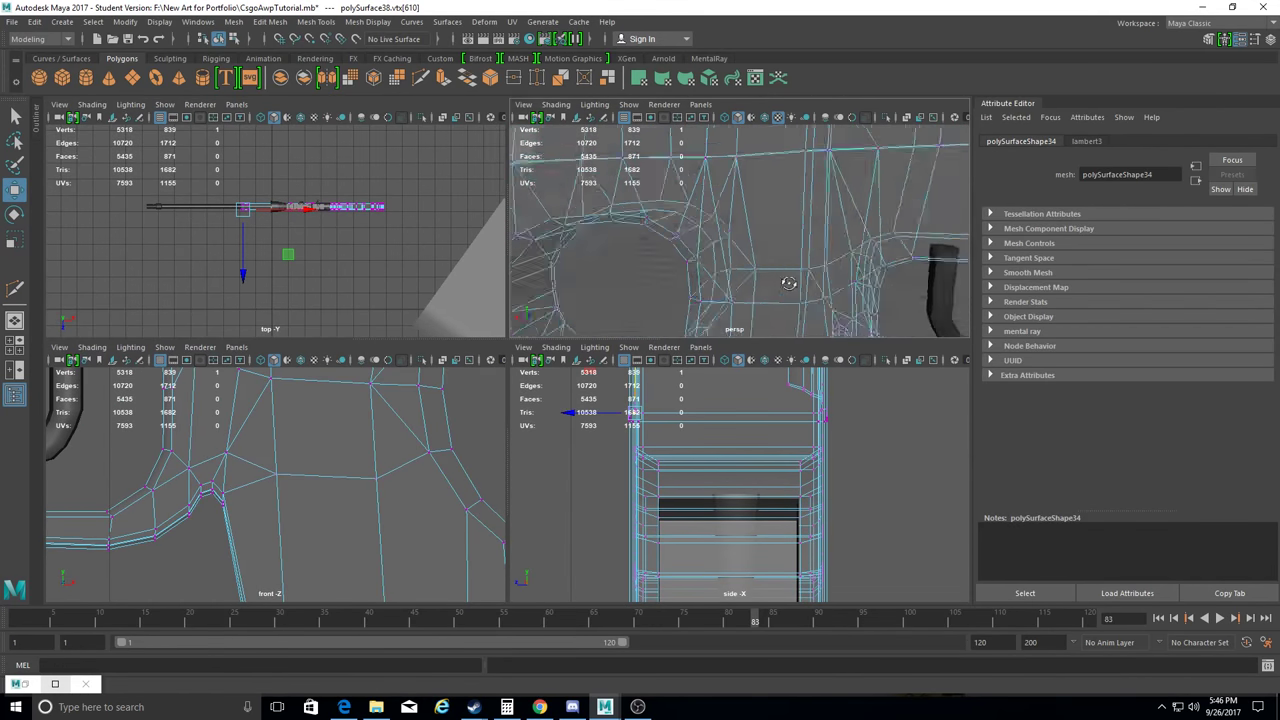
left_click(740, 254)
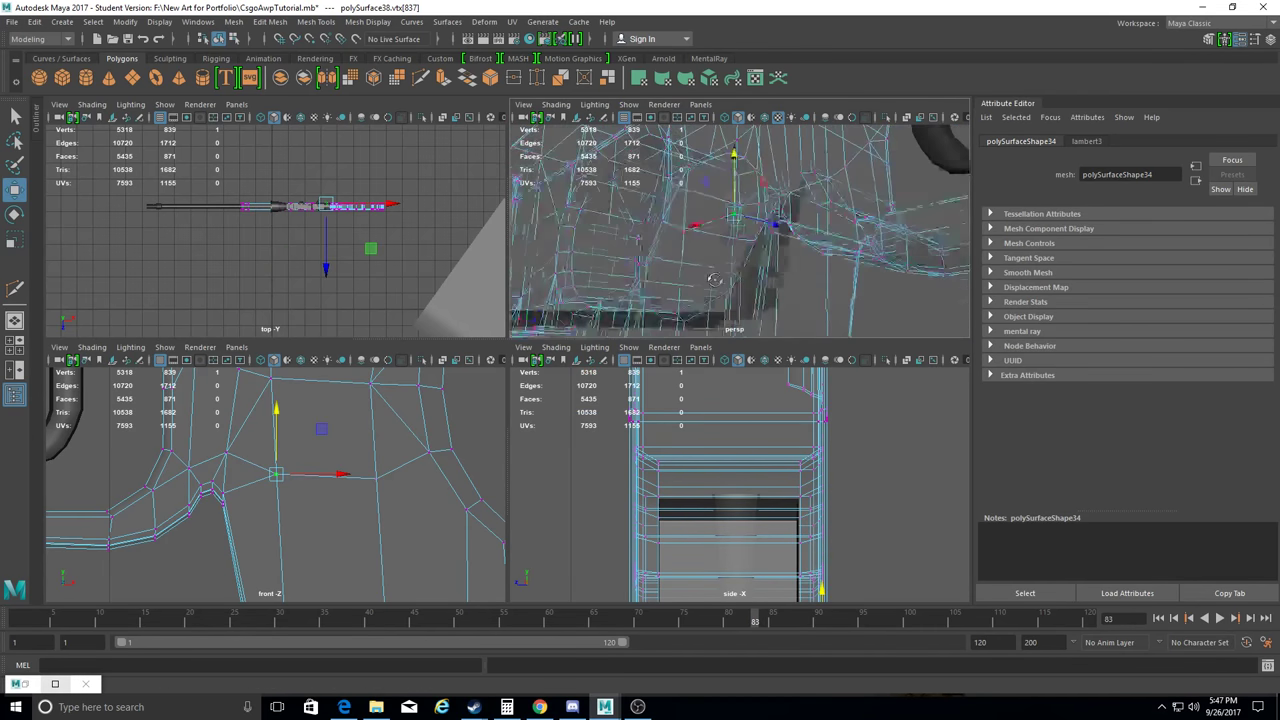
left_click_drag(740, 254, 790, 270, "alt")
key("f")
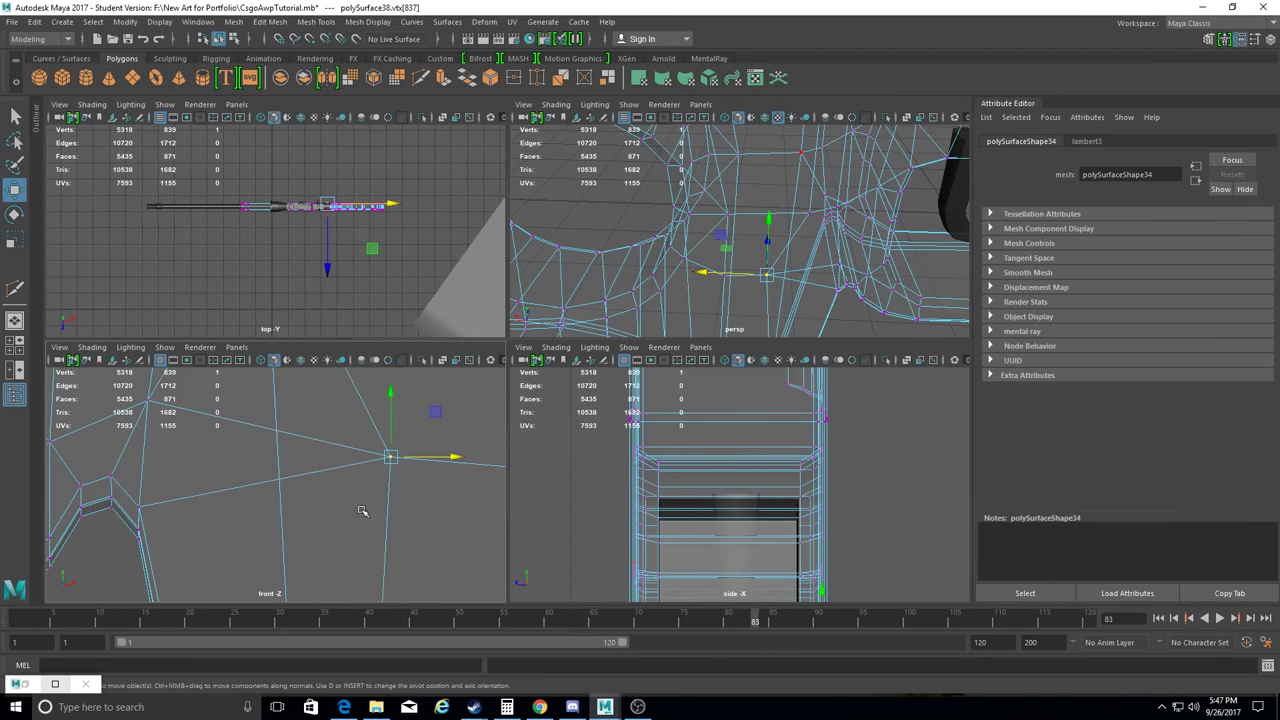
Multi-cut a new edge across the face by the ring hole and align its new vertex.
right_click_drag(362, 511, 335, 528)
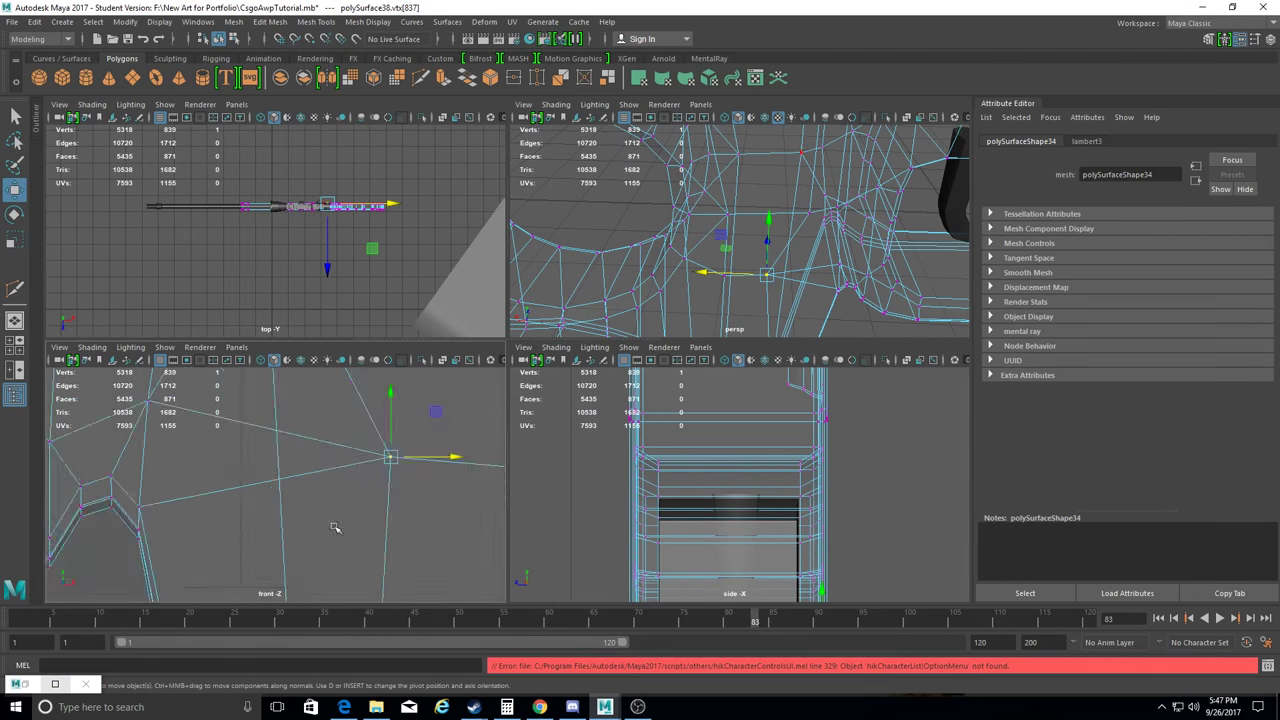
left_click(335, 528)
left_click_drag(740, 230, 1097, 247, "alt")
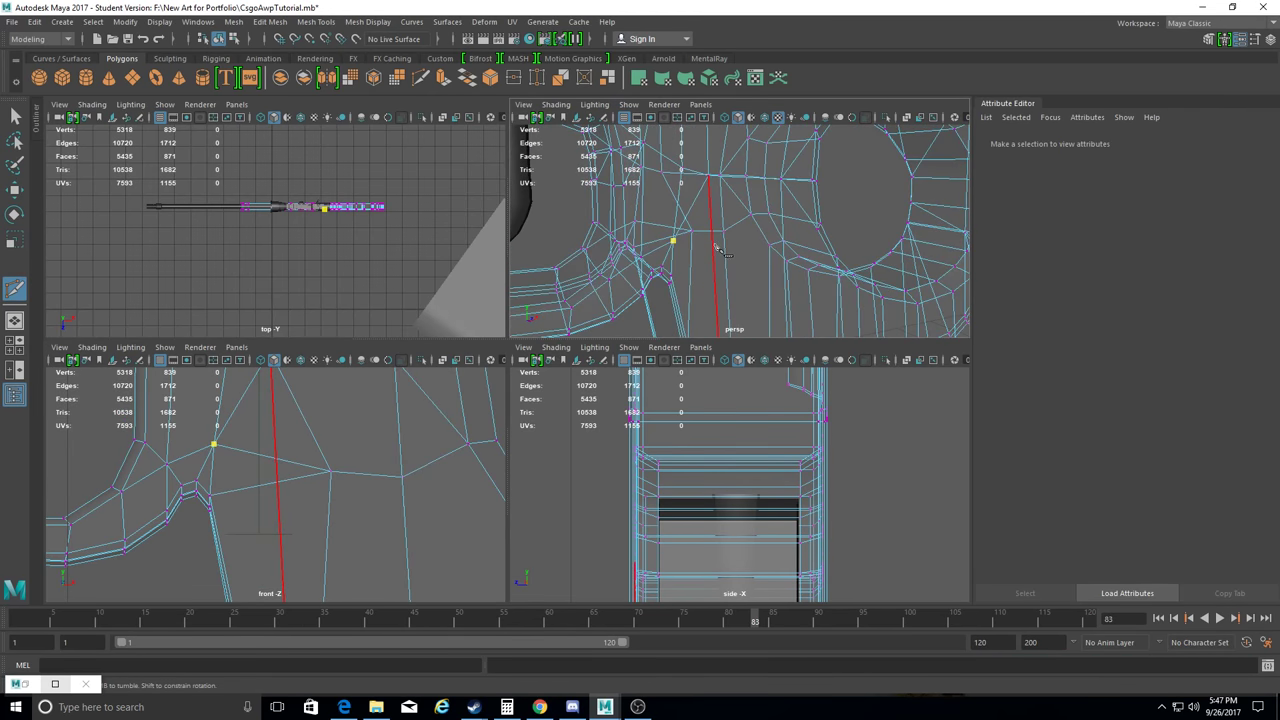
left_click(719, 244)
left_click_drag(719, 244, 672, 293, "alt")
left_click_drag(672, 243, 650, 246, "alt")
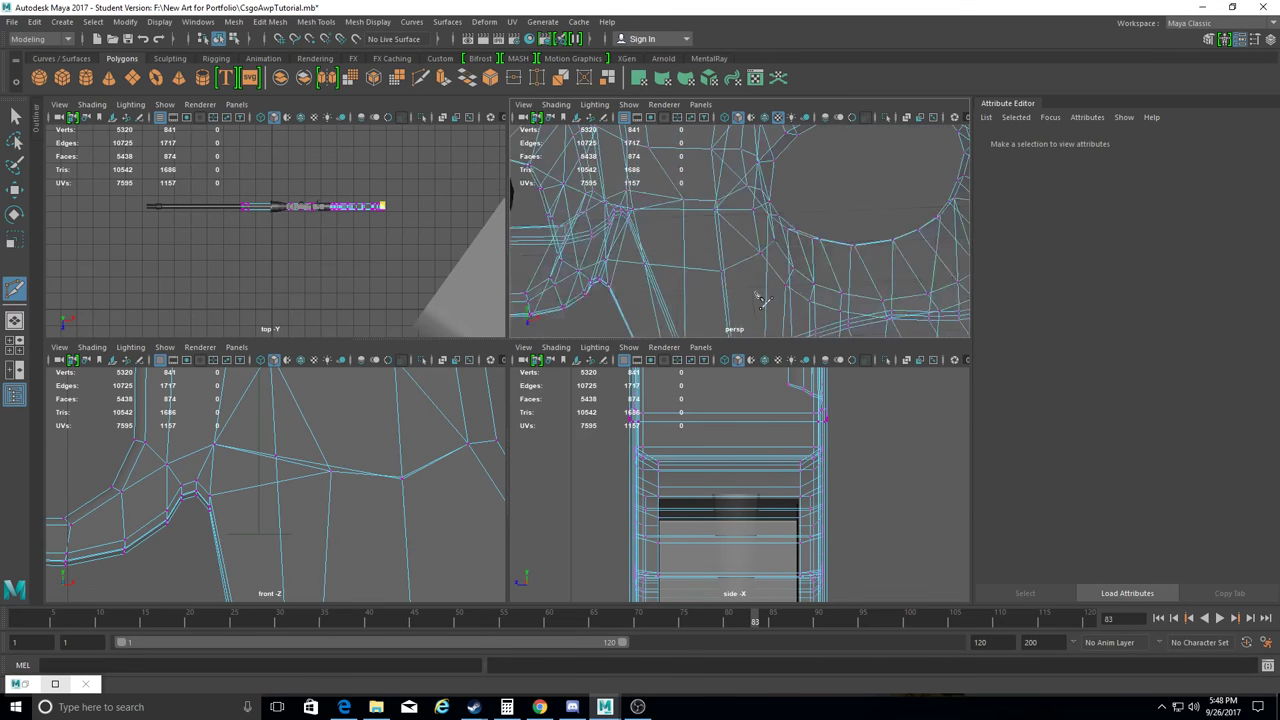
left_click_drag(770, 263, 800, 278, "alt")
left_click(604, 270)
left_click_drag(604, 270, 703, 243, "alt")
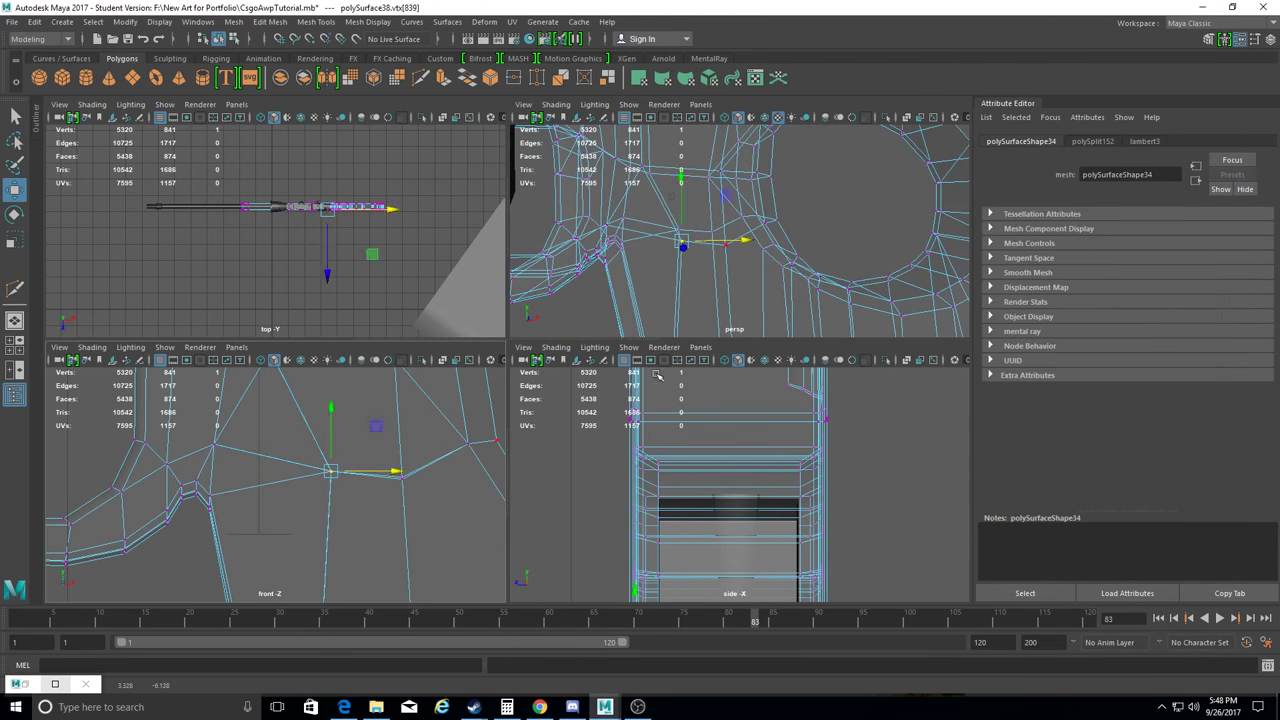
mouse_move(700, 250)
left_mouse_down("alt")
mouse_move(659, 201)
mouse_move(690, 230)
left_mouse_up("alt")
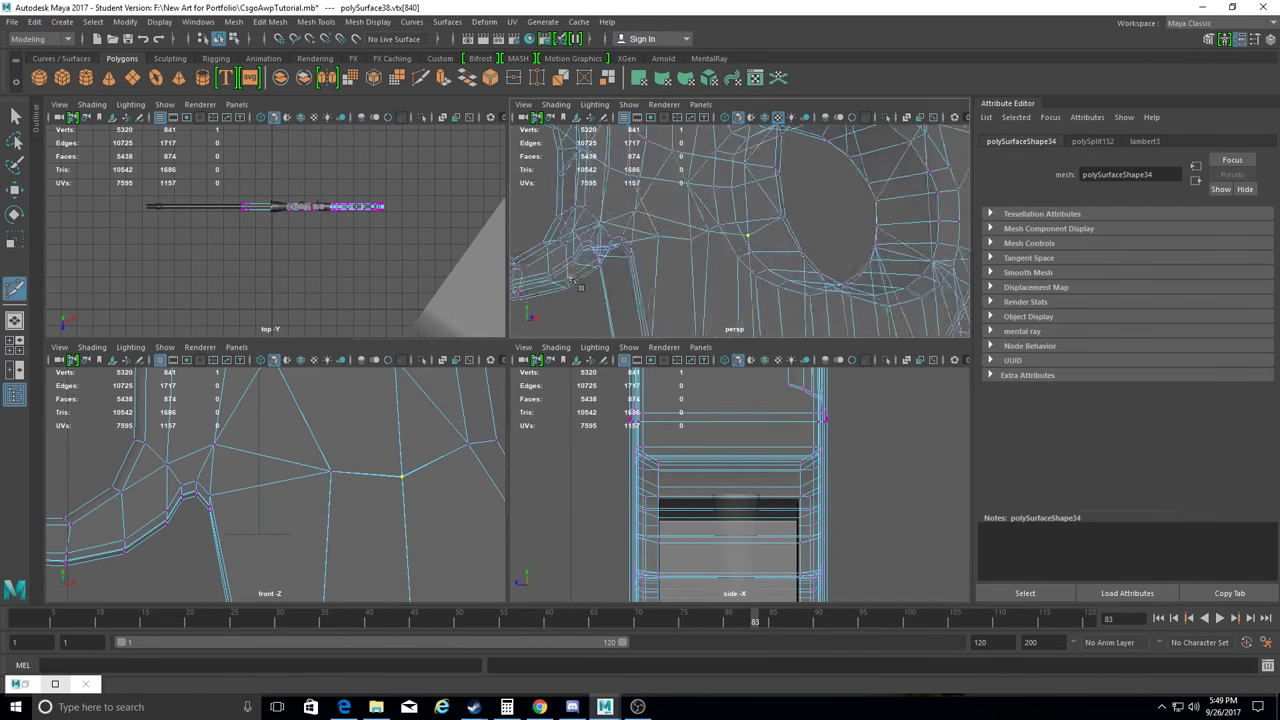
Slide a vertex on the stock's lower outline horizontally into position.
scroll(278, 425, "down", 3)
scroll(278, 425, "down", 2)
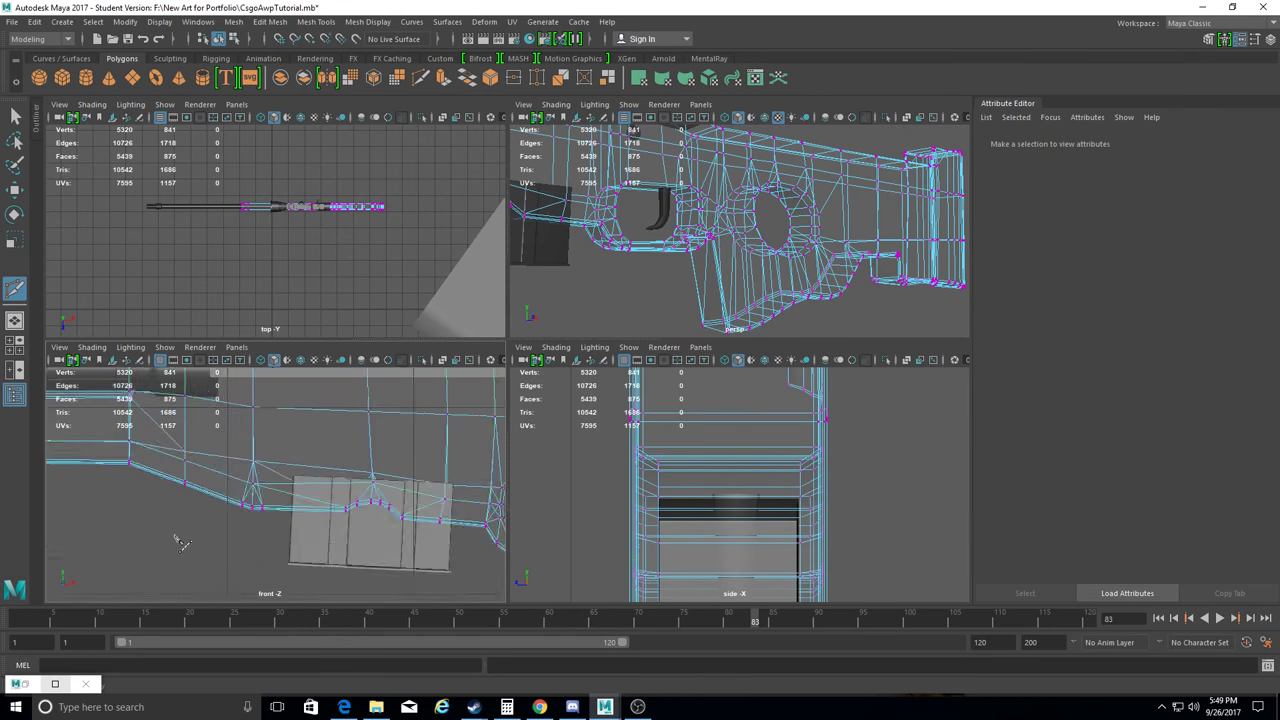
left_click_drag(740, 230, 805, 240, "alt")
scroll(400, 500, "up", 5)
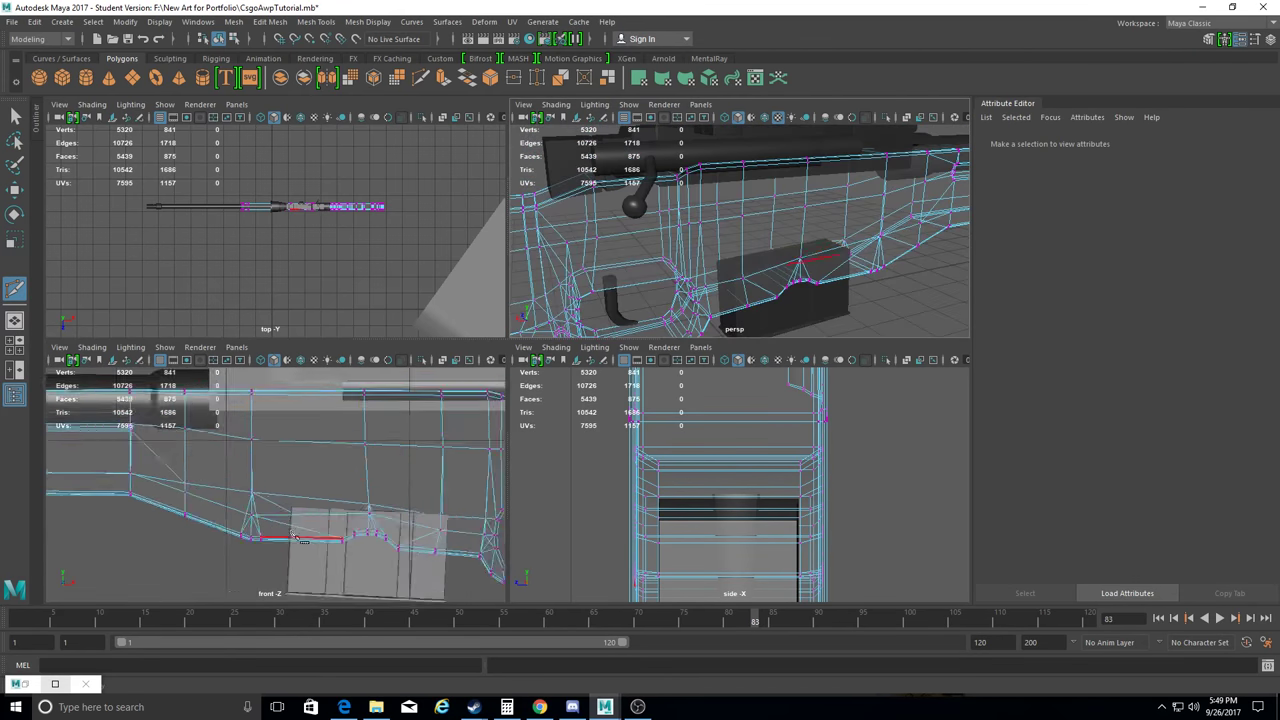
left_click(229, 490)
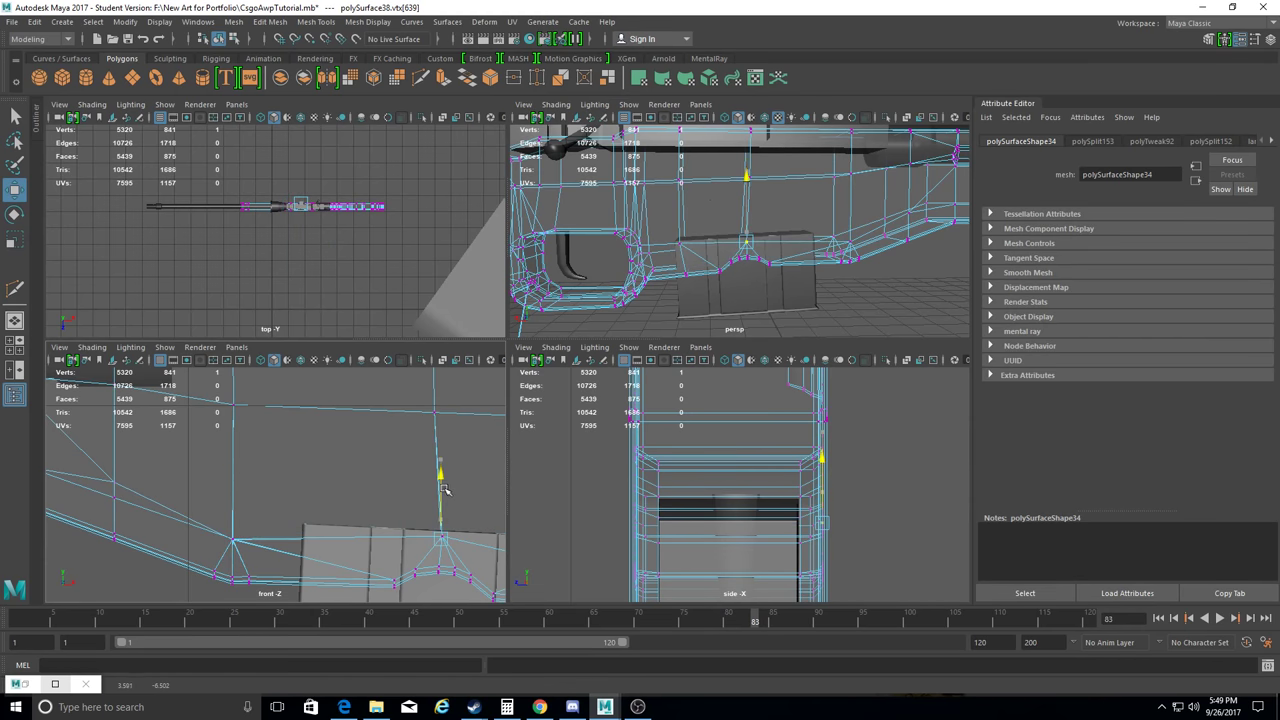
key("w")
middle_click_drag(487, 541, 215, 533, "alt")
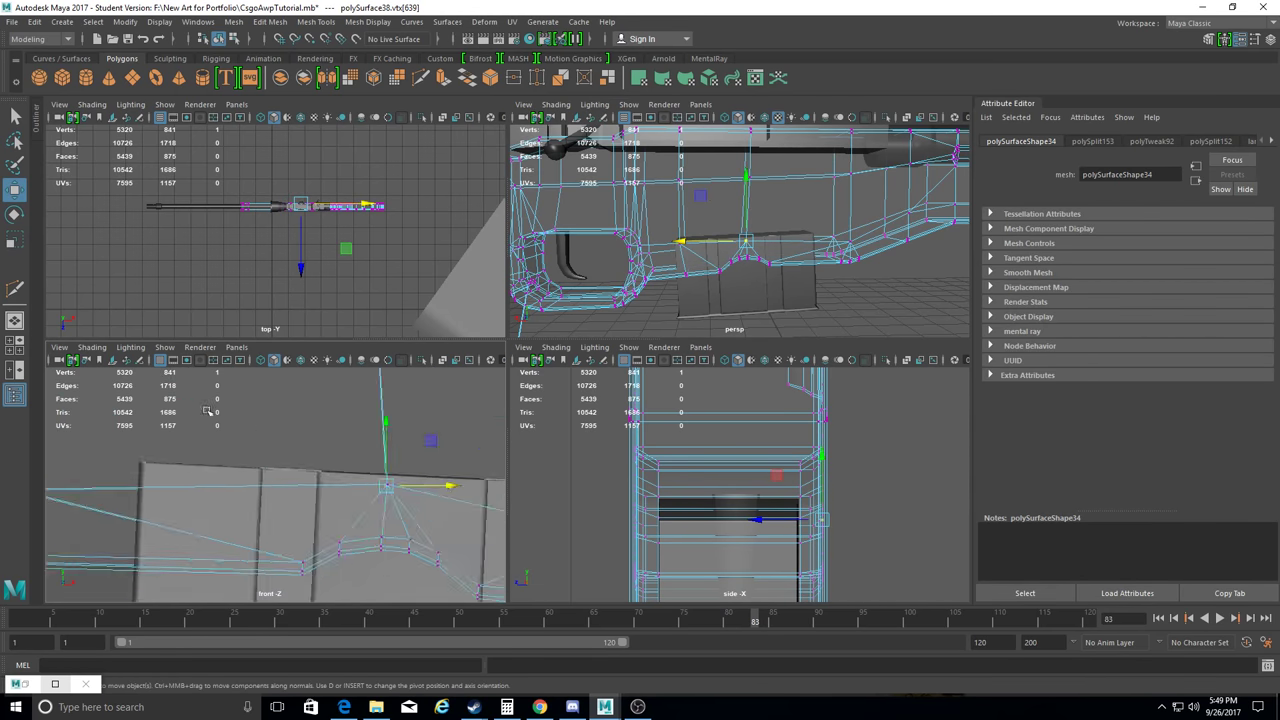
left_click(210, 518)
scroll(230, 500, "down", 5)
scroll(263, 478, "up", 5)
scroll(284, 401, "down", 5)
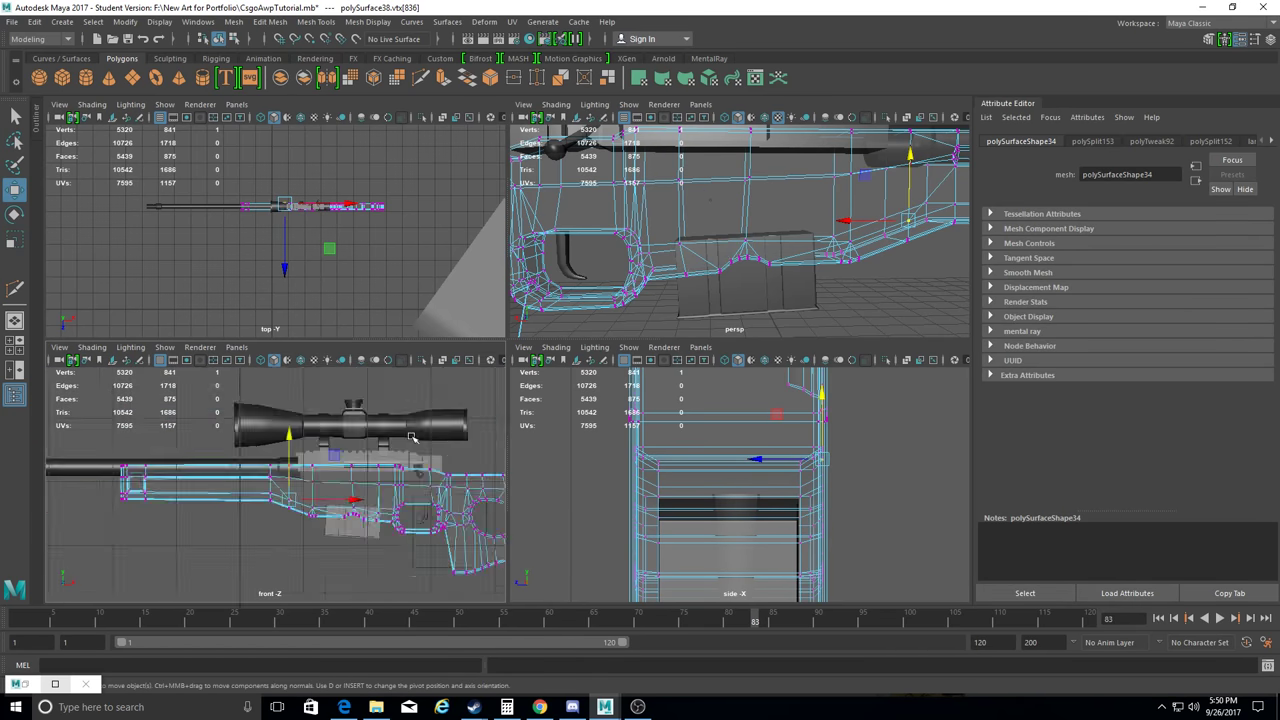
scroll(250, 470, "up", 4)
scroll(323, 531, "down", 3)
scroll(323, 531, "up", 3)
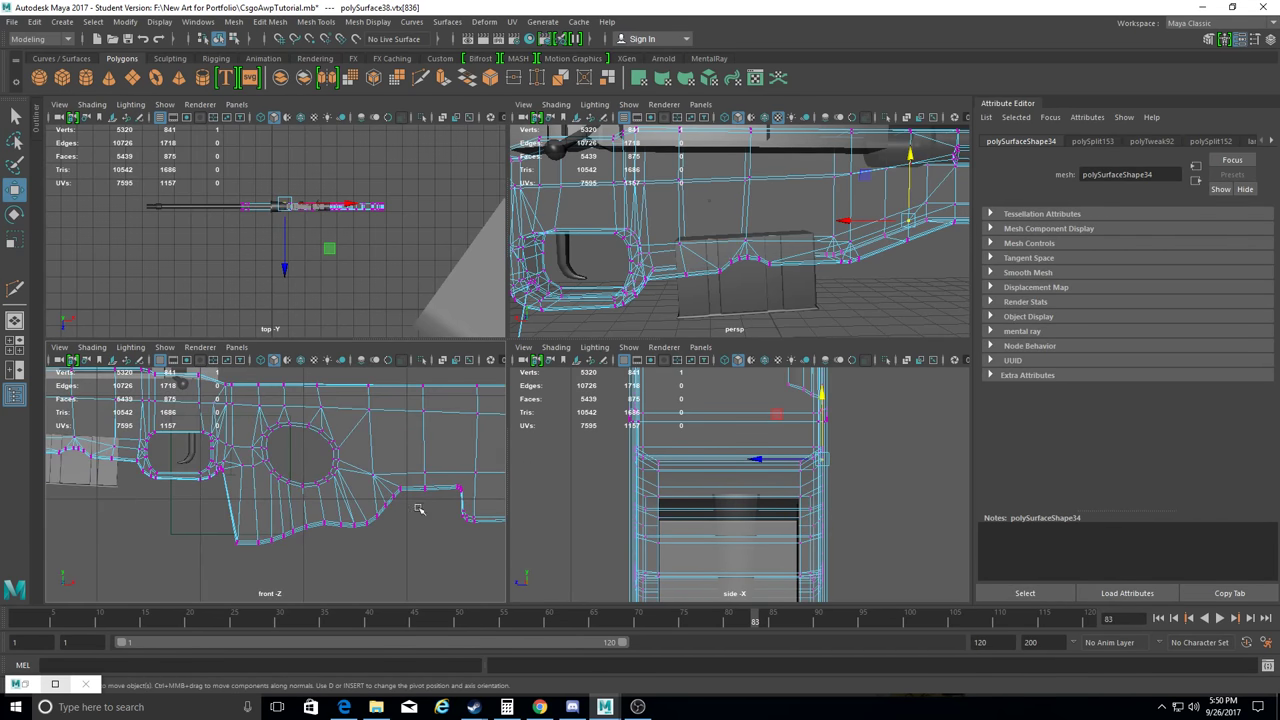
scroll(397, 518, "up", 2)
scroll(397, 518, "up", 3)
Set lambert3 transparency back to opaque and return to a single perspective view.
left_click_drag(700, 250, 805, 318, "alt")
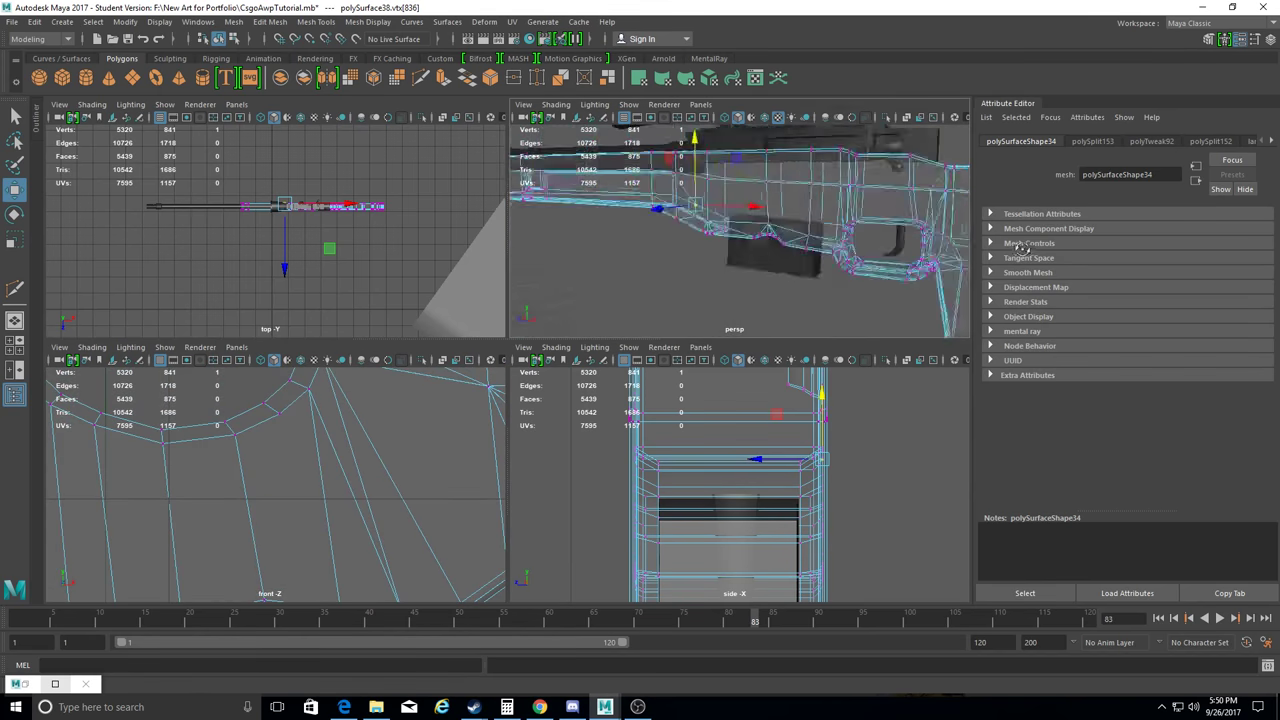
right_click_drag(805, 318, 850, 590)
middle_click_drag(760, 300, 658, 258, "alt")
scroll(658, 258, "down", 5)
left_click(900, 300)
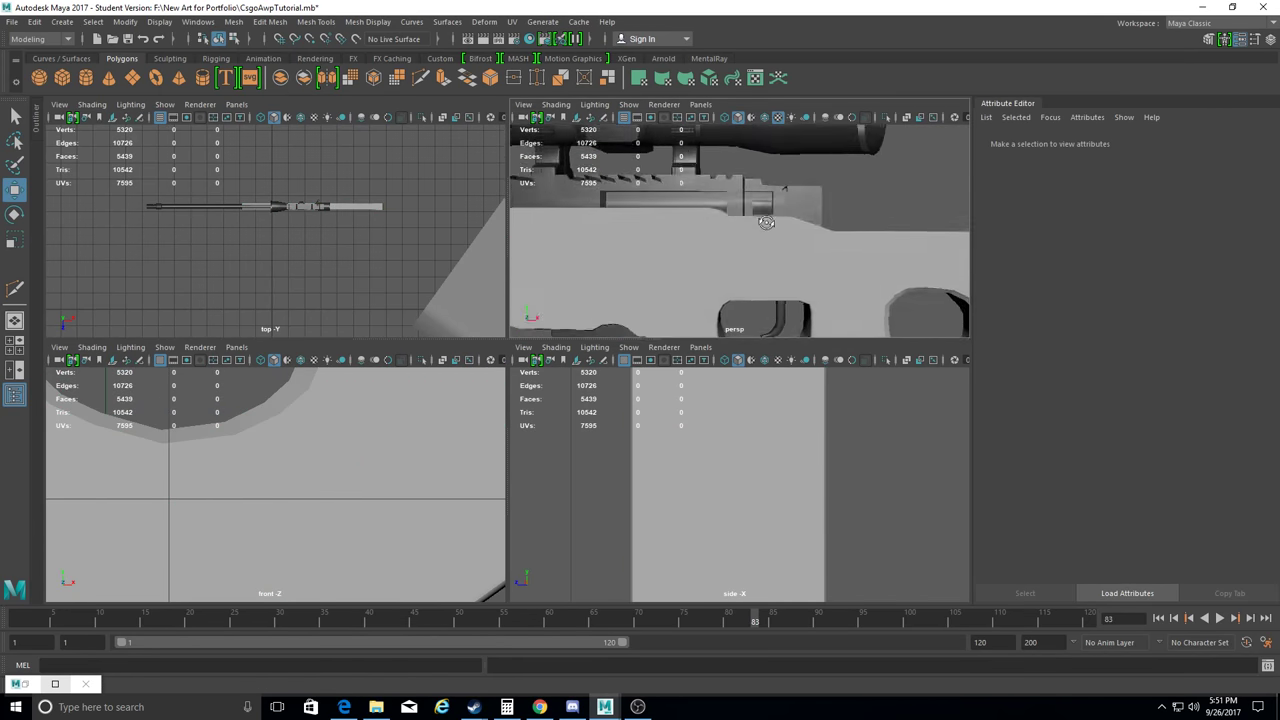
scroll(773, 214, "up", 5)
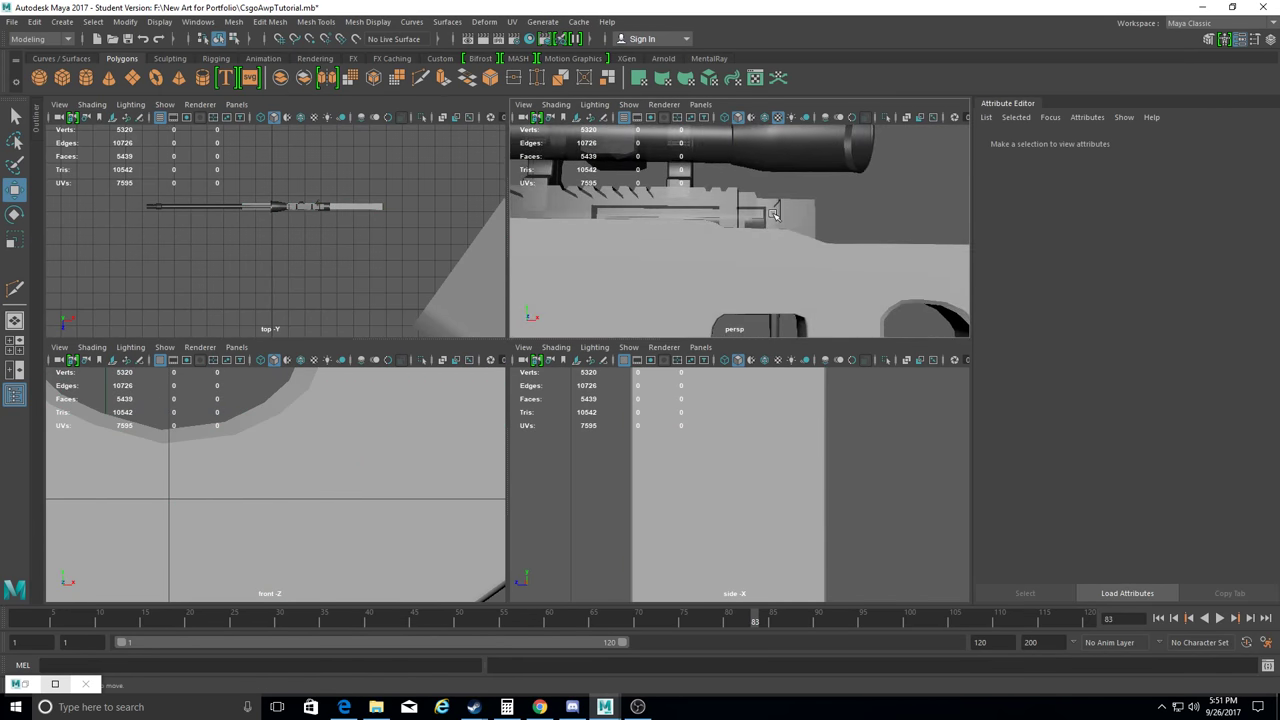
left_click(862, 302)
key("space")
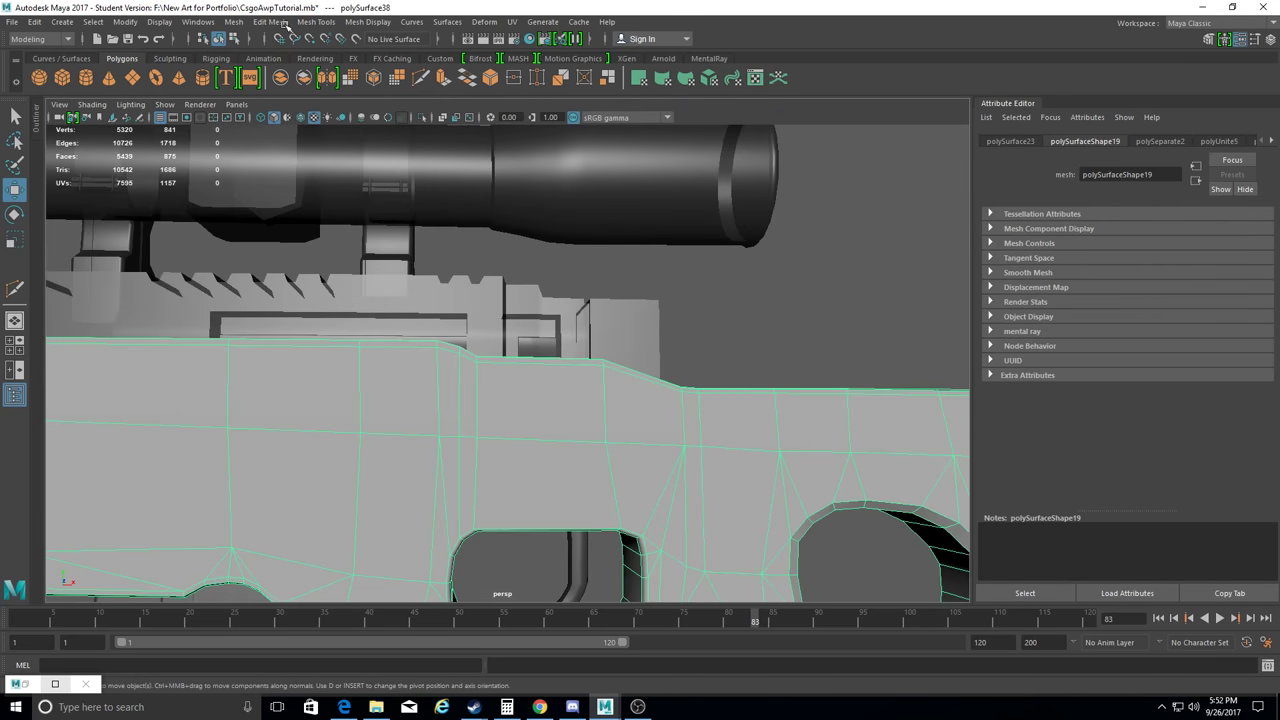
Reselect the stock and select an edge at the trigger-guard opening's top corner.
left_click(35, 22)
left_click(257, 190)
left_click(777, 434)
left_click_drag(777, 434, 794, 426, "alt")
scroll(705, 351, "up", 3)
scroll(714, 329, "down", 1)
scroll(711, 326, "up", 1)
scroll(694, 332, "up", 2)
middle_click_drag(694, 332, 485, 345, "alt")
left_click(485, 345)
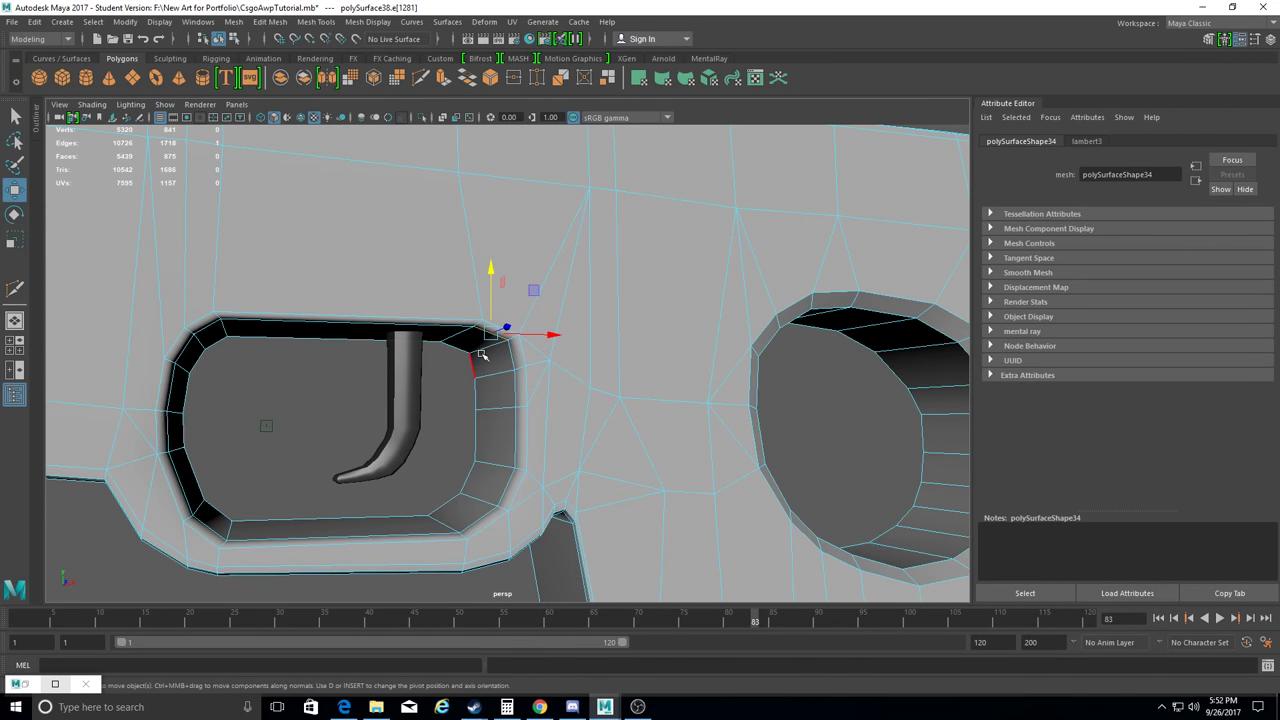
left_click_drag(490, 327, 448, 301, "alt")
Select the opening's top-right and lower-left corner vertices and choose Target Weld.
key("F9")
scroll(463, 363, "up", 3)
scroll(463, 363, "down", 3)
left_click(612, 359)
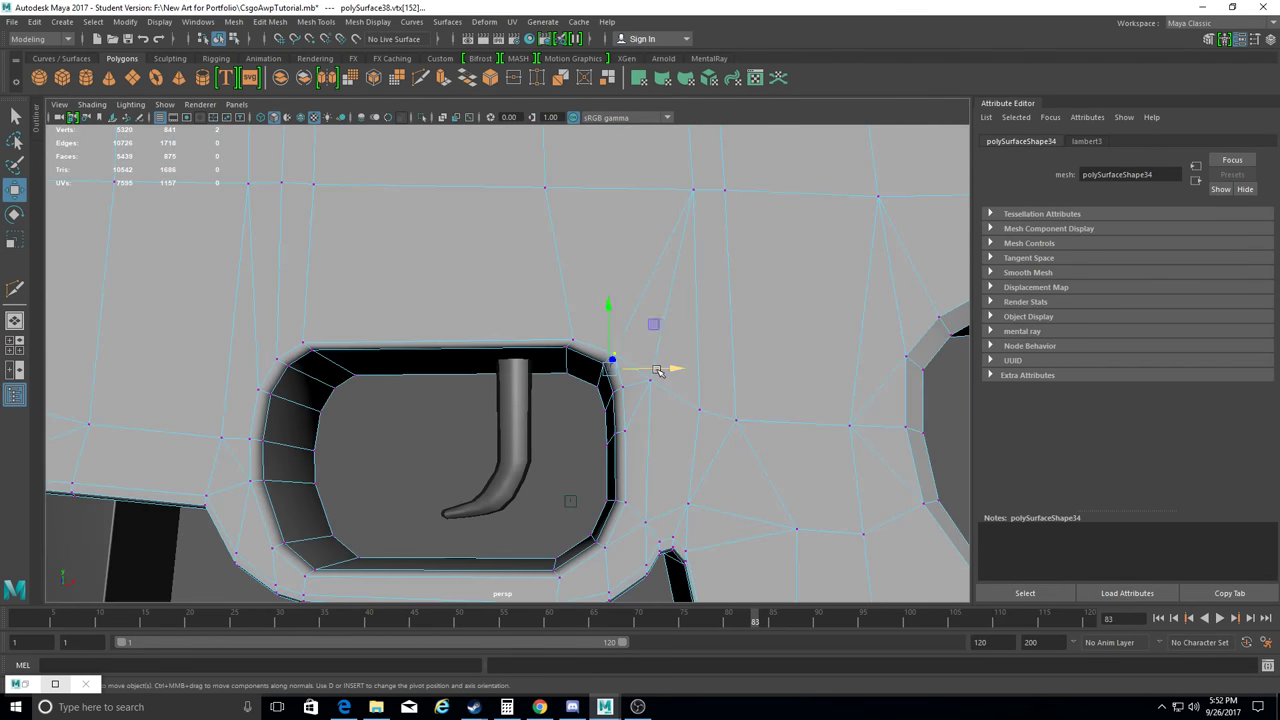
scroll(605, 317, "down", 3)
scroll(574, 286, "down", 2)
scroll(540, 380, "up", 3)
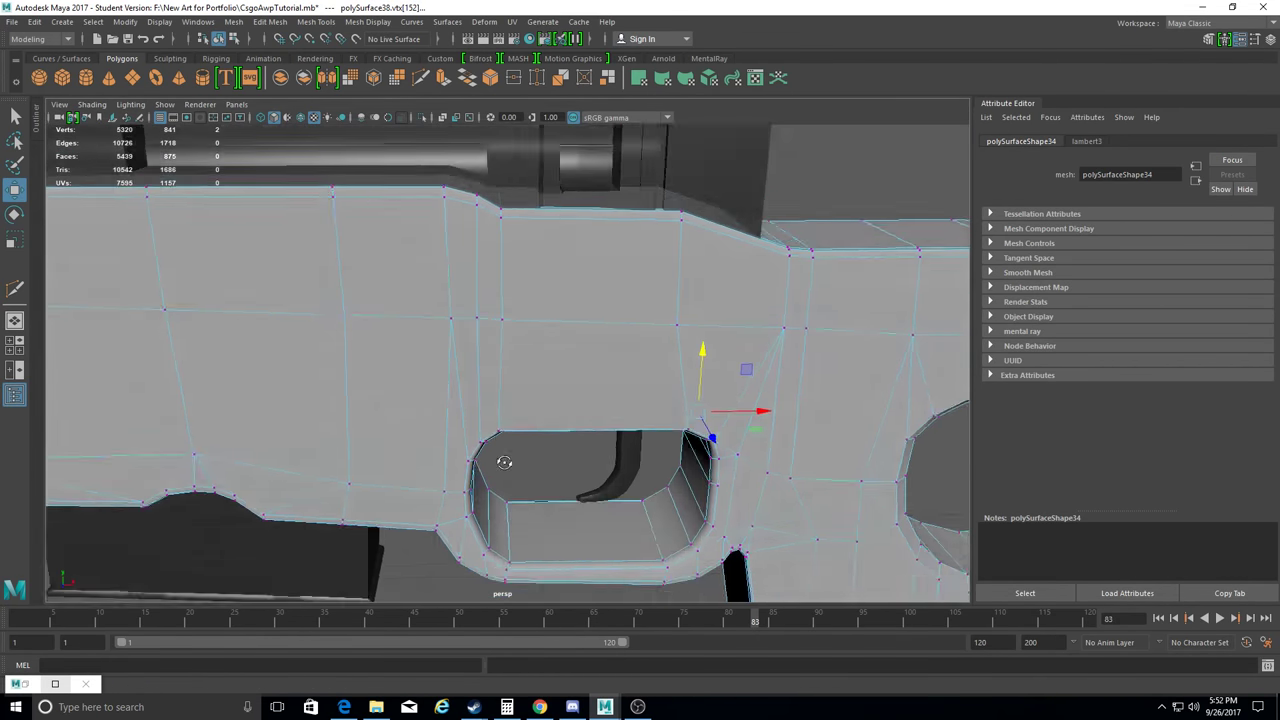
scroll(509, 442, "up", 2)
mouse_move(509, 437)
left_mouse_down("alt")
mouse_move(694, 277)
mouse_move(433, 431)
mouse_move(500, 289)
mouse_move(517, 354)
mouse_move(600, 391)
mouse_move(545, 465)
mouse_move(500, 330)
mouse_move(669, 374)
mouse_move(580, 365)
left_mouse_up("alt")
left_click(600, 391)
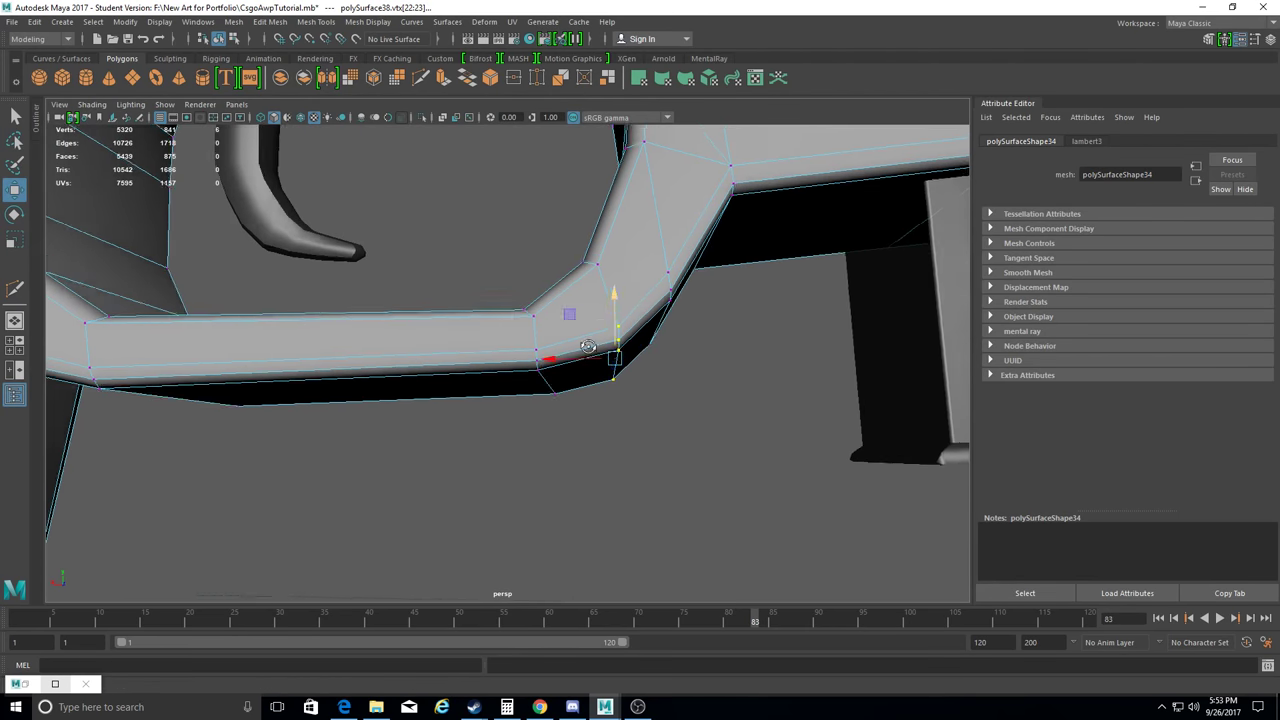
scroll(570, 358, "down", 3)
mouse_move(570, 358)
left_mouse_down("alt")
mouse_move(430, 187)
mouse_move(529, 374)
mouse_move(491, 391)
mouse_move(558, 369)
left_mouse_up("alt")
scroll(430, 187, "up", 5)
left_click(311, 21)
left_click(345, 241)
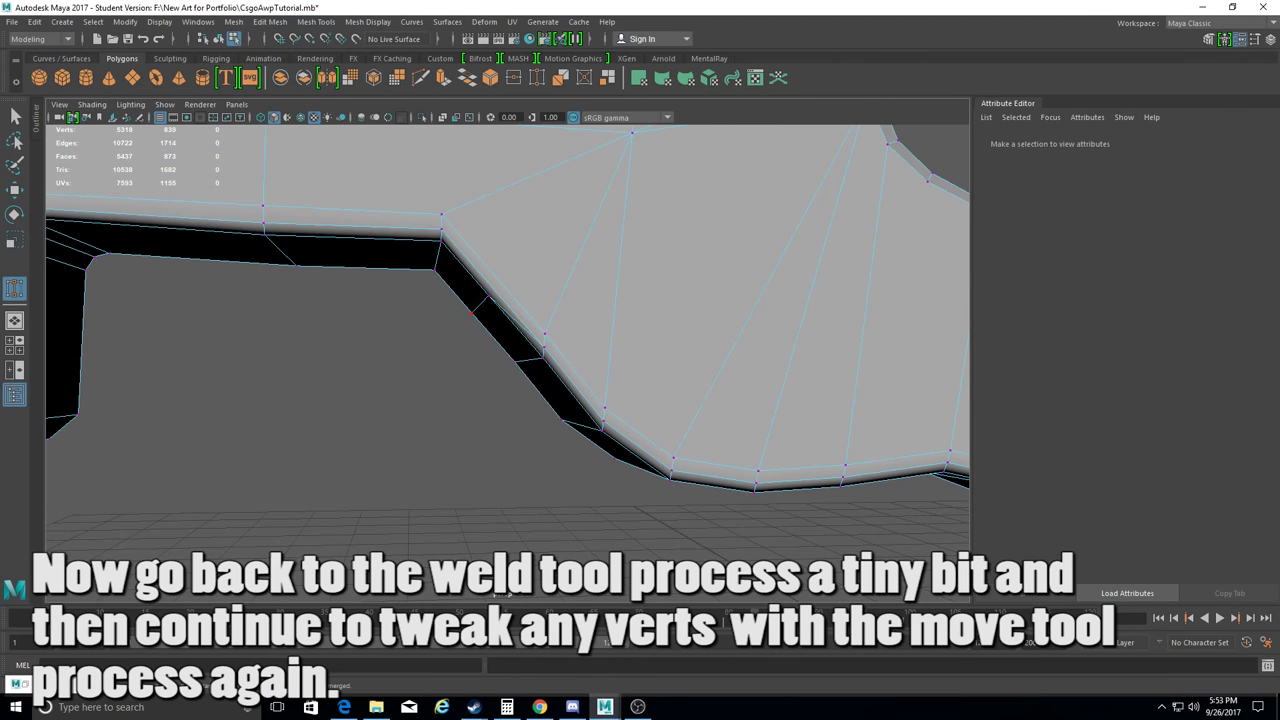
Weld two stray vertices on the stock frame's bottom edge, then select the remaining edge vertices.
left_click_drag(488, 296, 541, 357)
left_click_drag(541, 357, 796, 363, "alt")
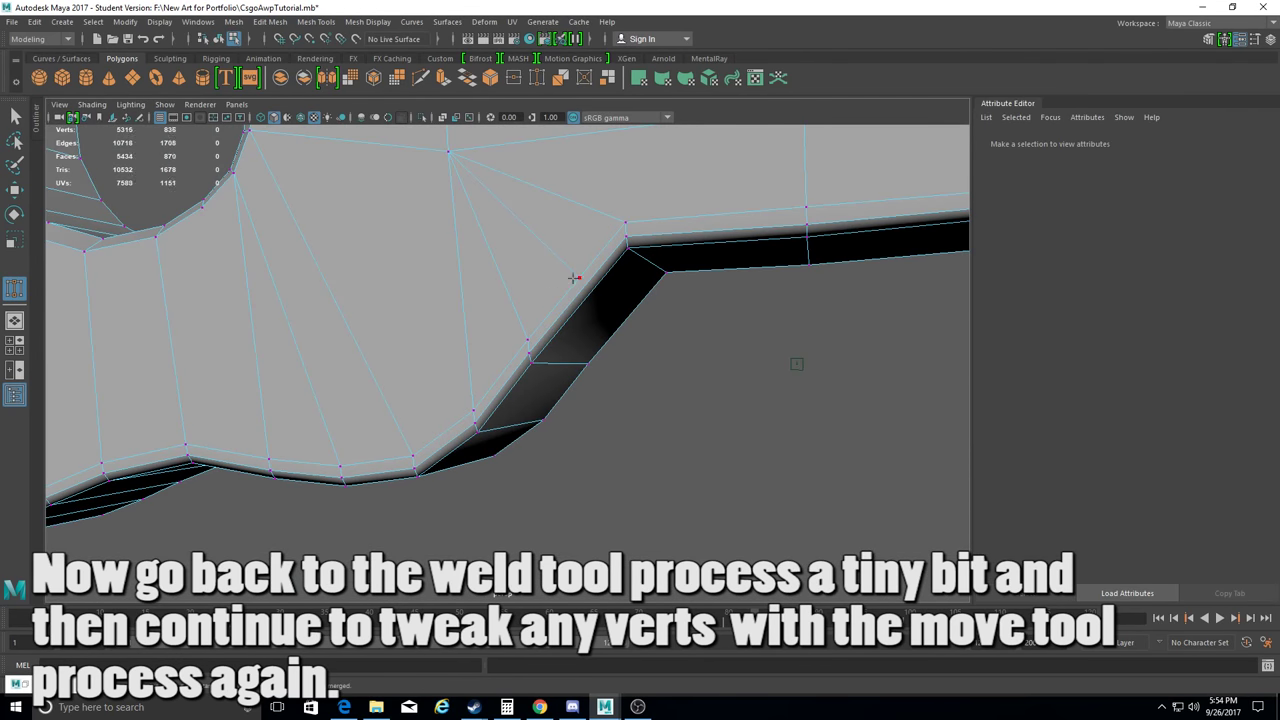
left_click(14, 189)
mouse_move(510, 330)
left_mouse_down()
mouse_move(600, 370)
mouse_move(614, 337)
mouse_move(686, 375)
mouse_move(590, 350)
mouse_move(560, 380)
mouse_move(618, 475)
left_mouse_up()
left_click(586, 349)
Frame the selected vertex and reposition the neighbouring corner vertex near the shoulder rest.
left_click_drag(550, 379, 433, 404, "alt")
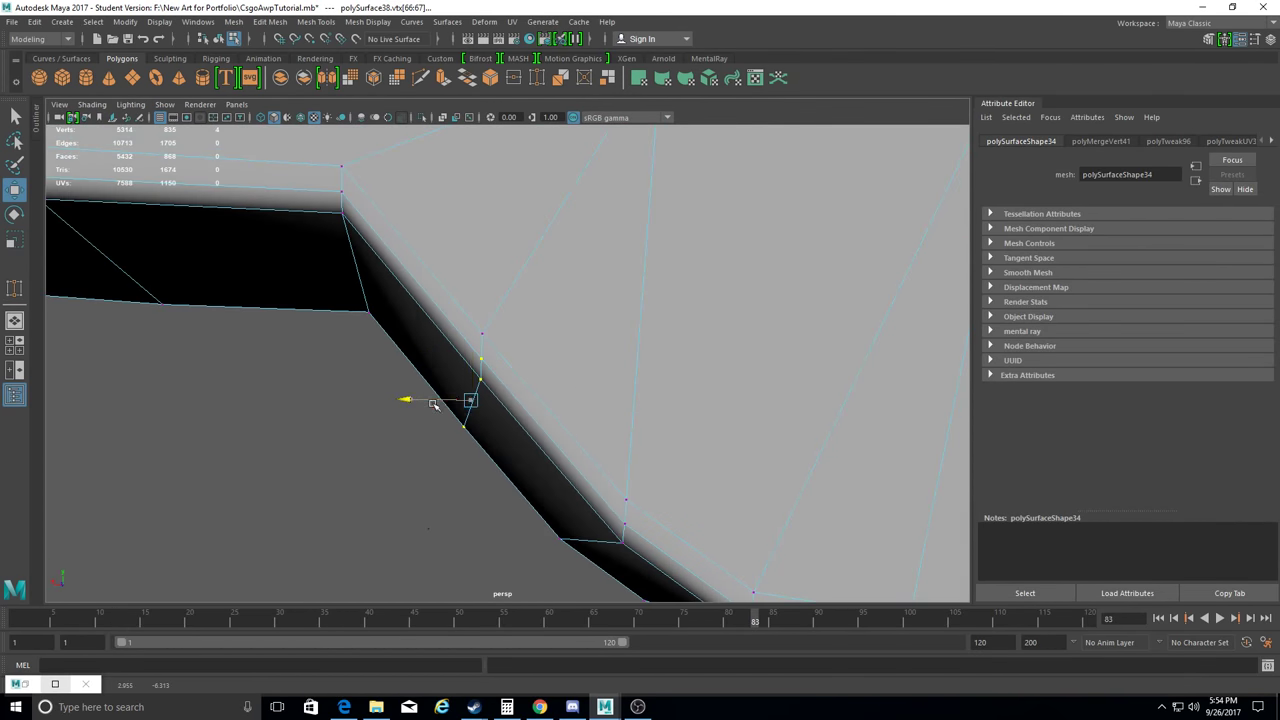
mouse_move(466, 330)
left_mouse_down("alt")
mouse_move(471, 423)
mouse_move(566, 468)
mouse_move(525, 376)
left_mouse_up("alt")
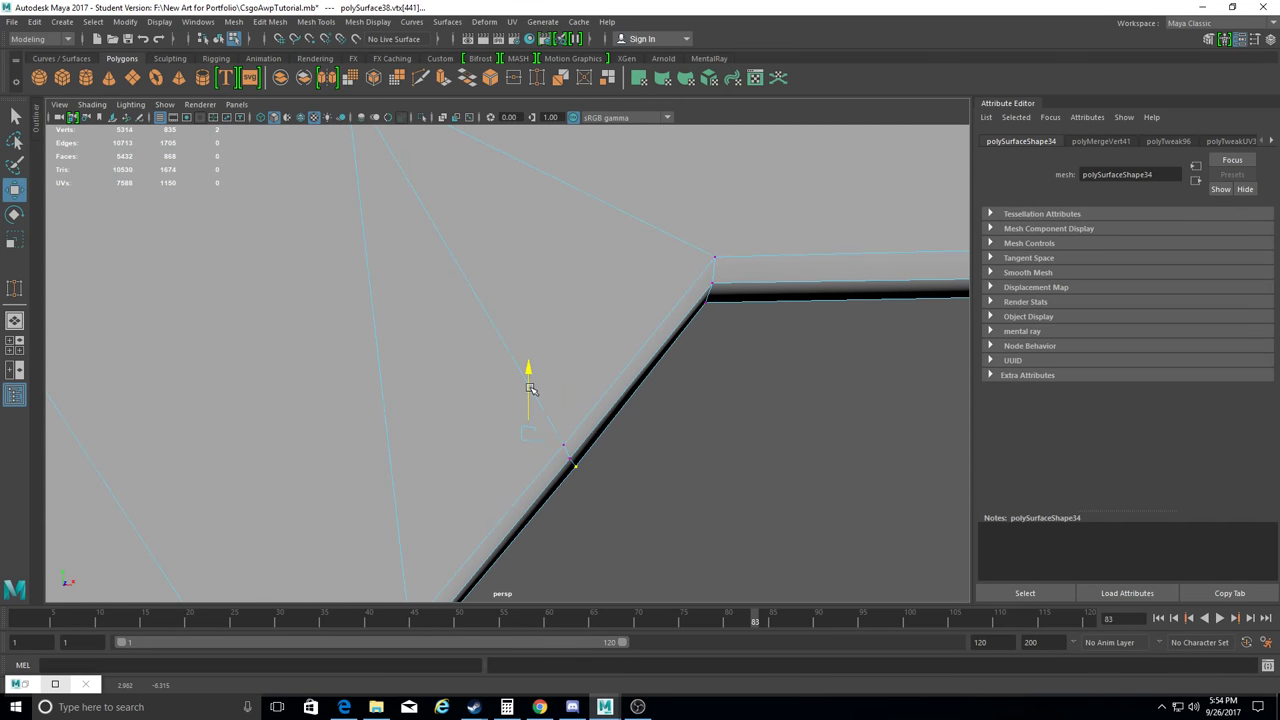
mouse_move(597, 436)
left_mouse_down("alt")
mouse_move(708, 400)
mouse_move(522, 312)
left_mouse_up("alt")
mouse_move(471, 354)
left_mouse_down("alt")
mouse_move(650, 354)
mouse_move(567, 298)
left_mouse_up("alt")
right_click_drag(553, 340, 634, 287, "alt")
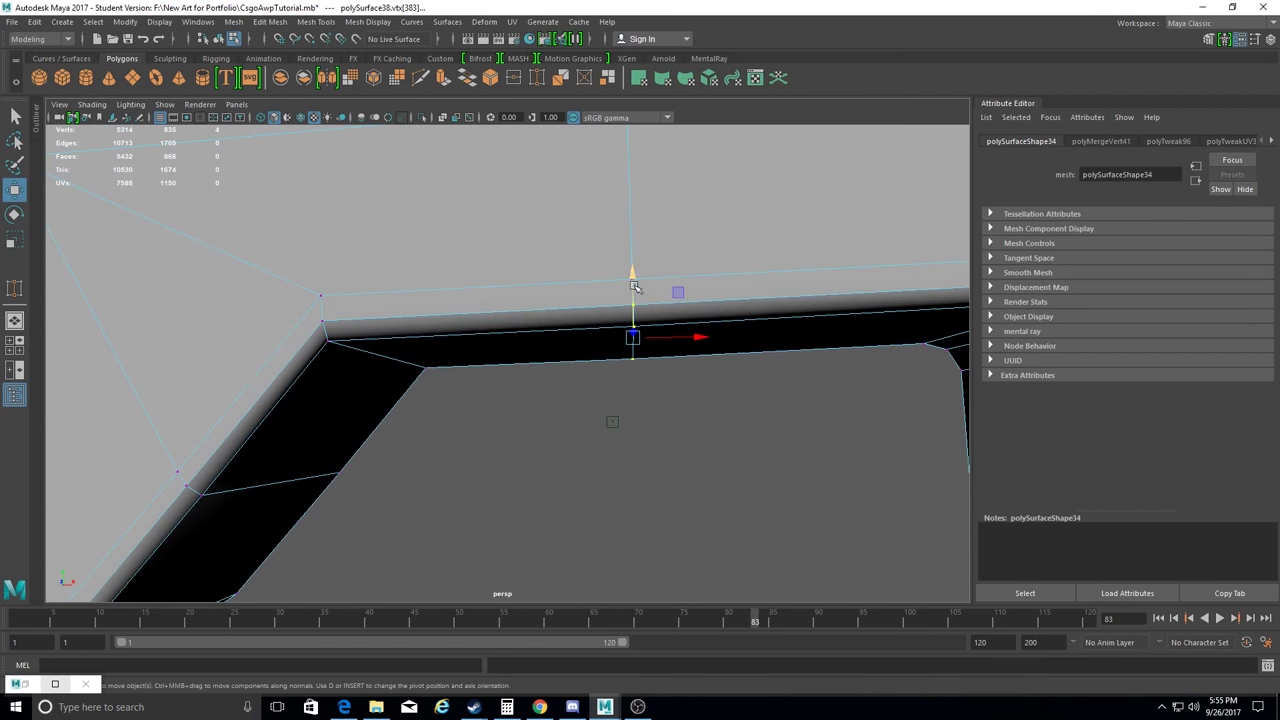
mouse_move(640, 300)
left_mouse_down("alt")
mouse_move(704, 390)
mouse_move(804, 338)
left_mouse_up("alt")
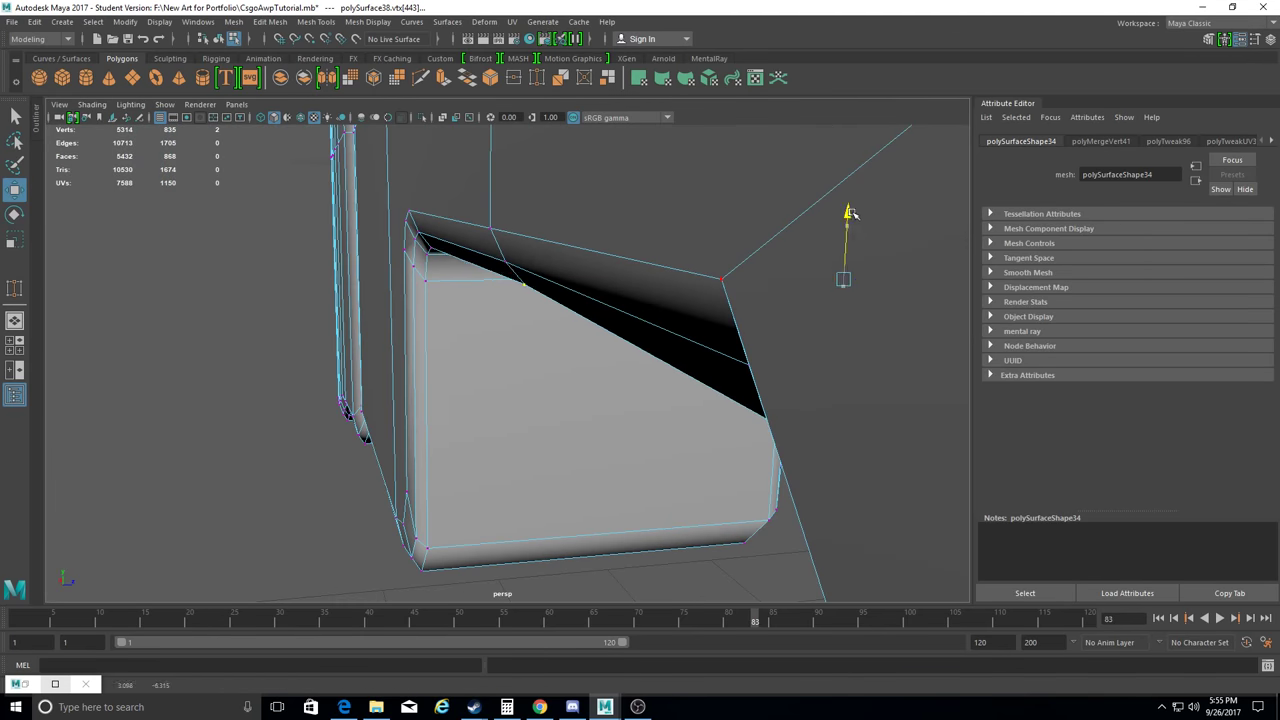
key("f")
right_click_drag(626, 300, 533, 308, "alt")
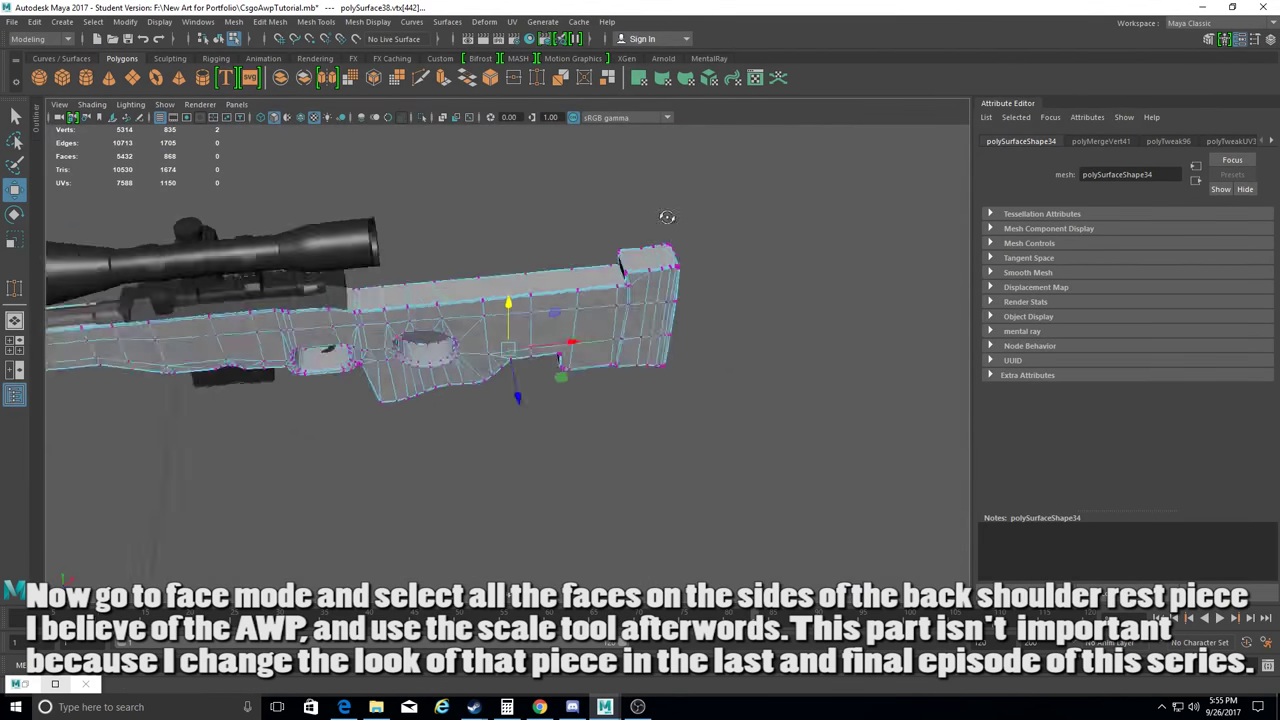
right_click_drag(666, 214, 751, 205, "alt")
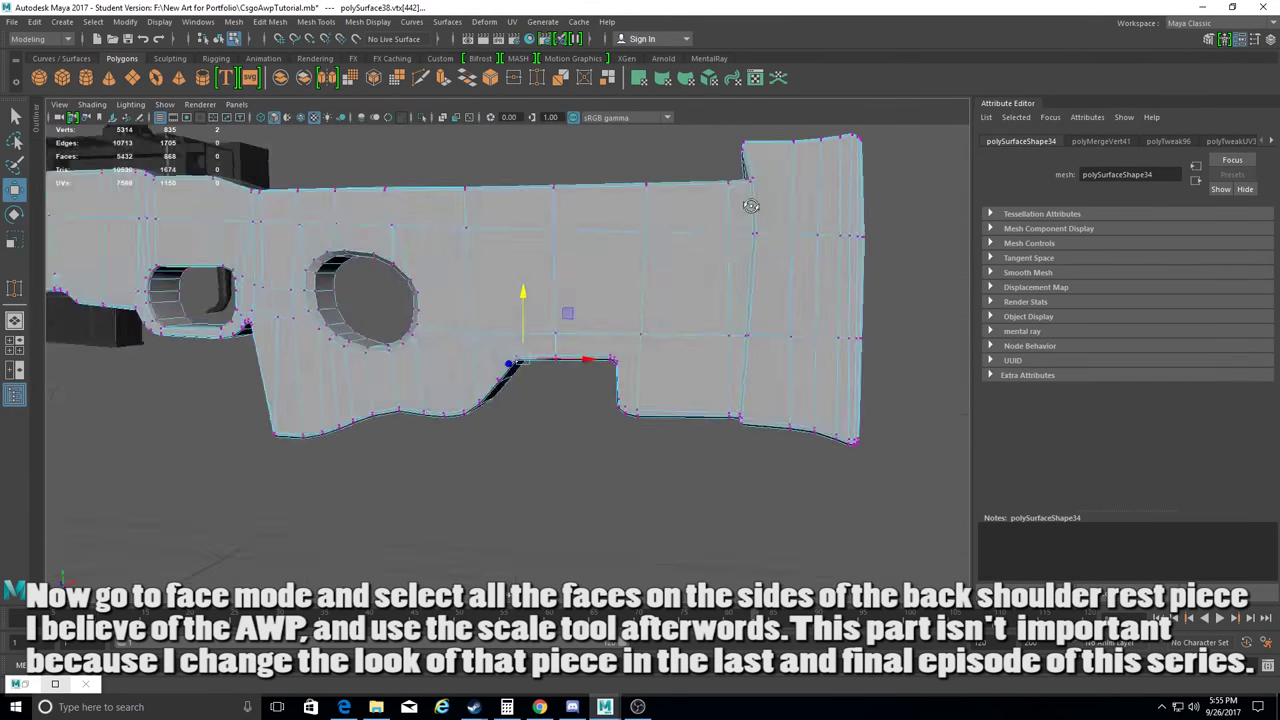
left_click_drag(751, 205, 640, 330, "alt")
Select the side and underside faces of the rear shoulder-rest piece.
key("F11")
left_click_drag(560, 300, 677, 340)
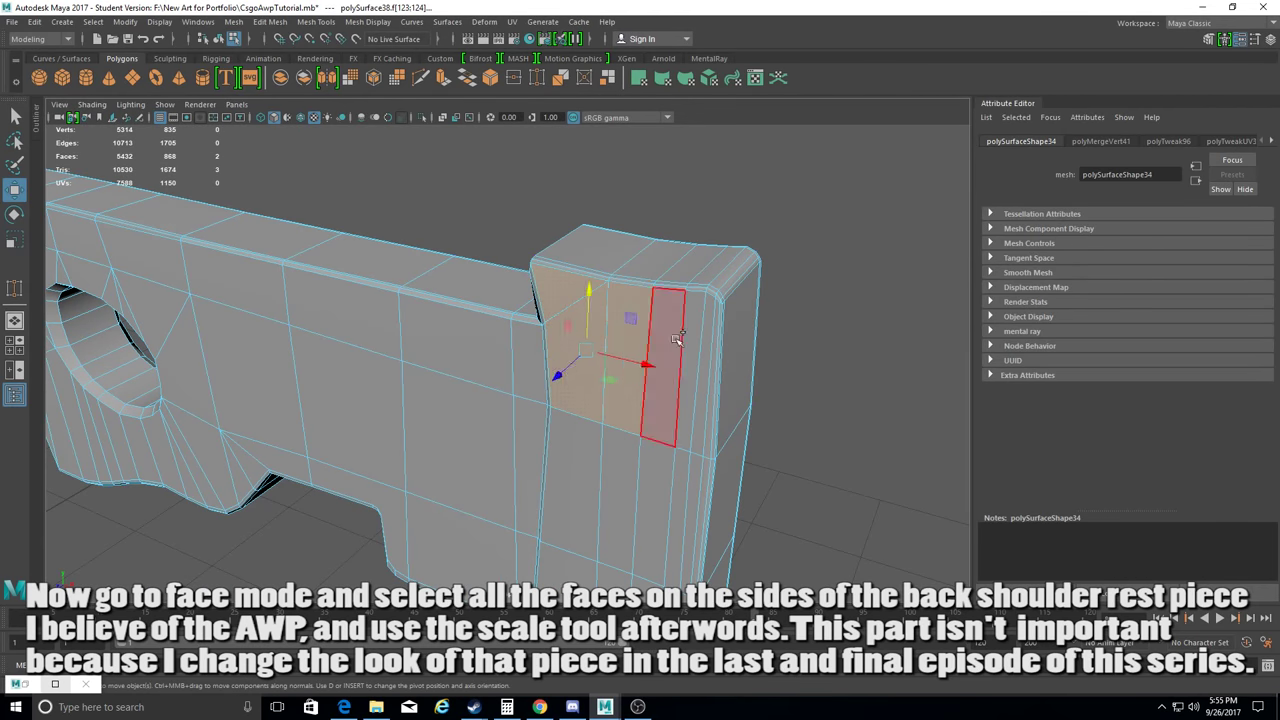
left_click(677, 340, "shift")
right_click_drag(677, 340, 752, 396, "alt")
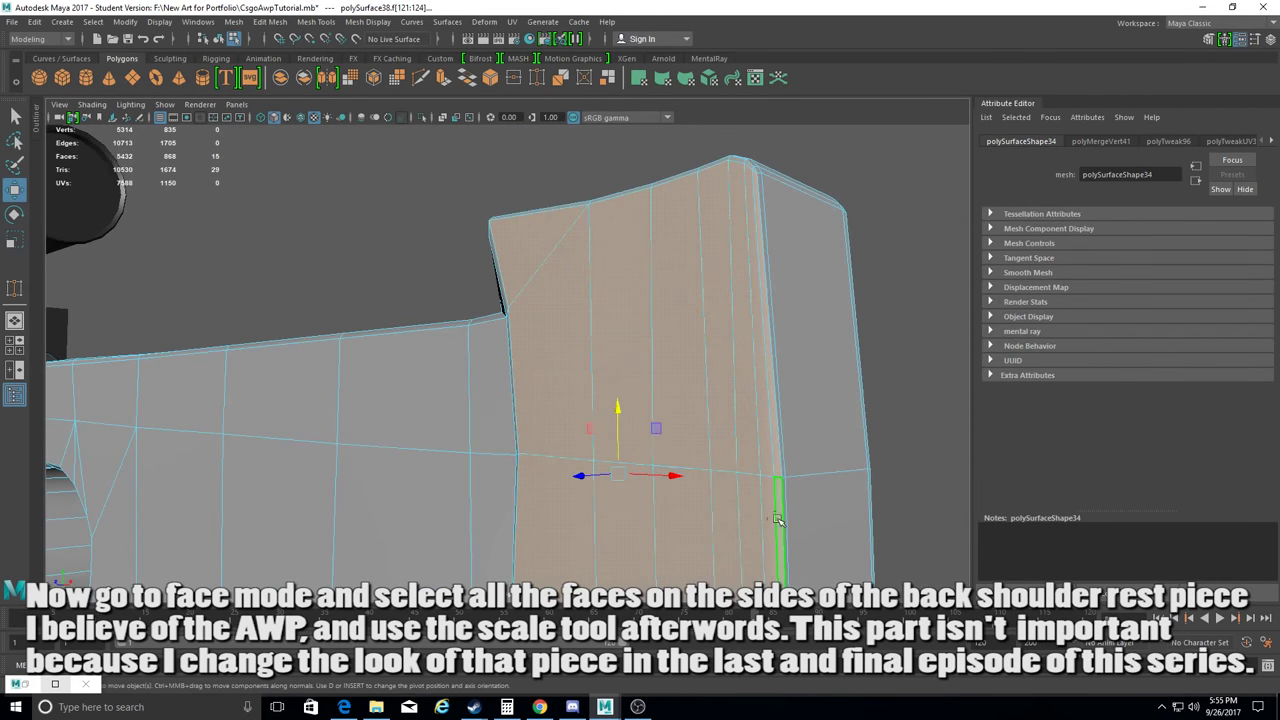
left_click_drag(778, 519, 626, 310, "alt")
left_click_drag(907, 407, 762, 430, "alt")
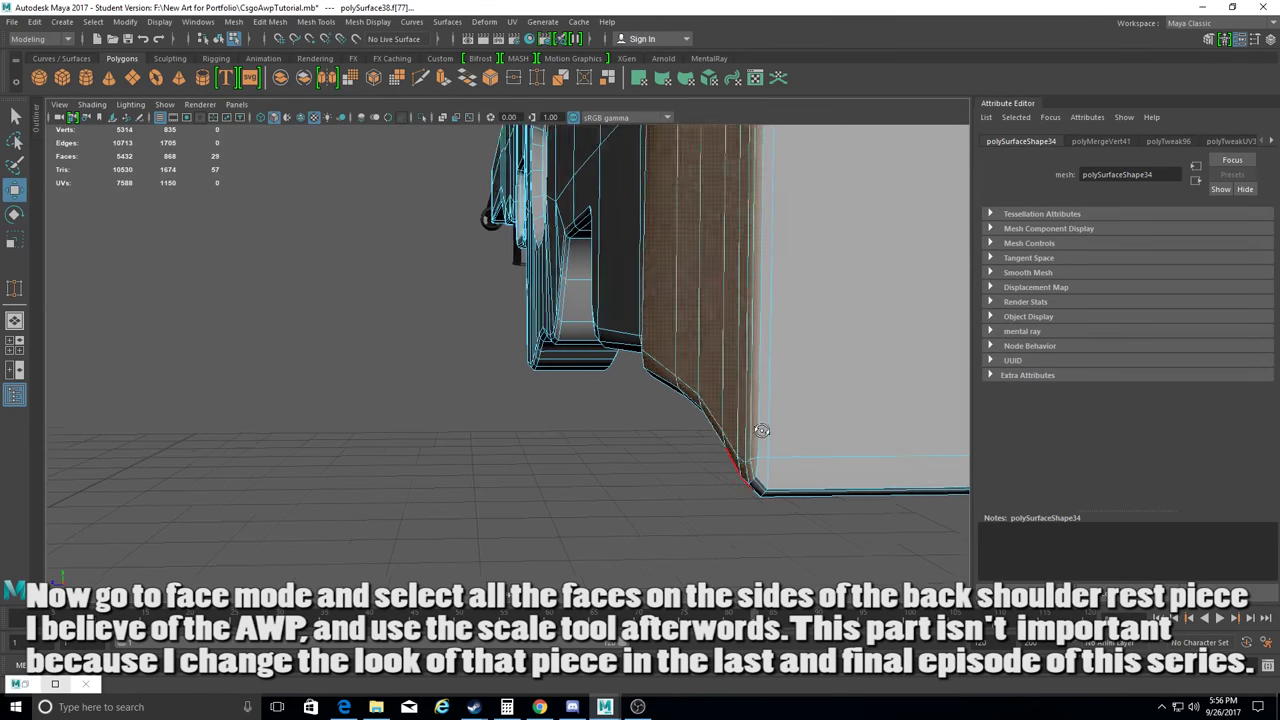
right_click_drag(755, 457, 780, 440, "alt")
left_click_drag(714, 349, 383, 357, "alt")
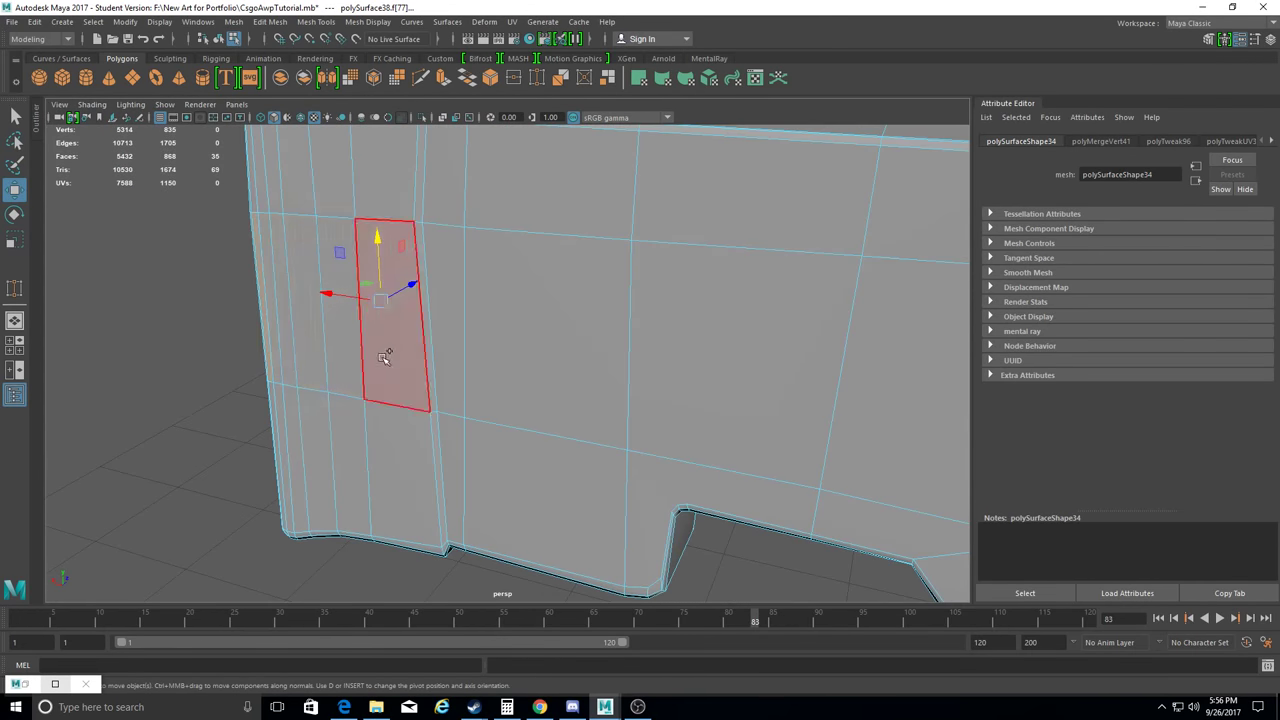
double_click(272, 405, "shift")
mouse_move(272, 405)
left_mouse_down("alt")
mouse_move(720, 380)
mouse_move(808, 391)
mouse_move(608, 297)
mouse_move(738, 384)
mouse_move(591, 414)
mouse_move(523, 317)
mouse_move(5, 215)
mouse_move(426, 220)
left_mouse_up("alt")
left_click(591, 414, "shift")
Scale the selected shoulder-rest faces.
key("r")
mouse_move(485, 322)
left_mouse_down("alt")
mouse_move(480, 343)
mouse_move(580, 371)
mouse_move(503, 323)
mouse_move(425, 465)
left_mouse_up("alt")
right_click_drag(425, 465, 483, 520, "alt")
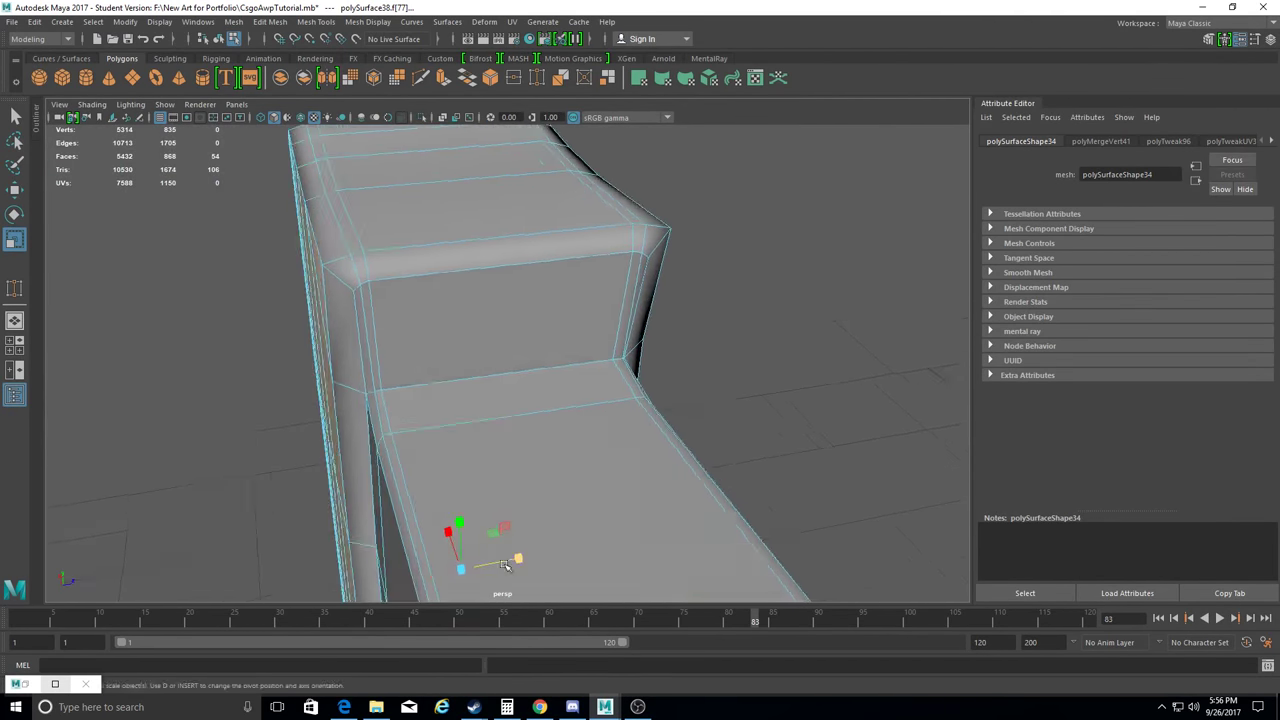
Adjust vertices along the shoulder rest's top edge, then return to object selection.
right_click_drag(366, 320, 363, 271)
mouse_move(363, 271)
left_mouse_down("alt")
mouse_move(500, 250)
mouse_move(618, 178)
mouse_move(552, 220)
left_mouse_up("alt")
left_click(550, 212, "shift")
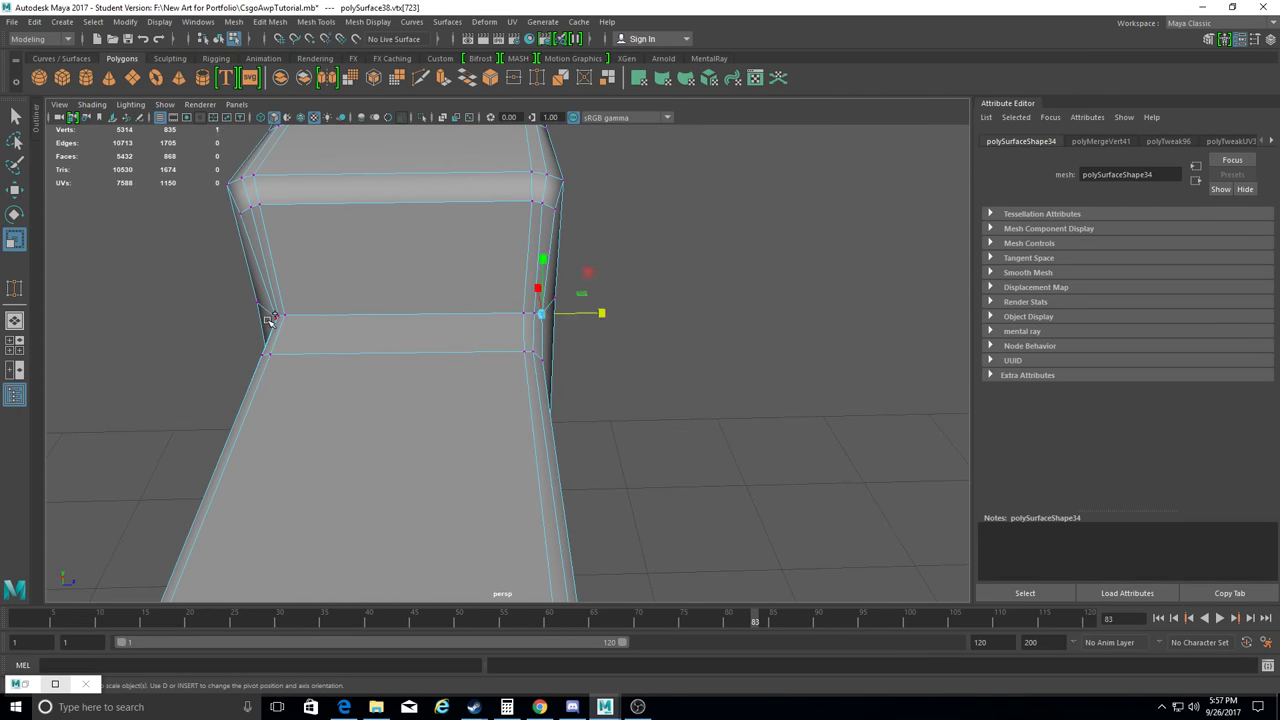
left_click(268, 320, "shift")
left_click_drag(268, 320, 536, 274, "alt")
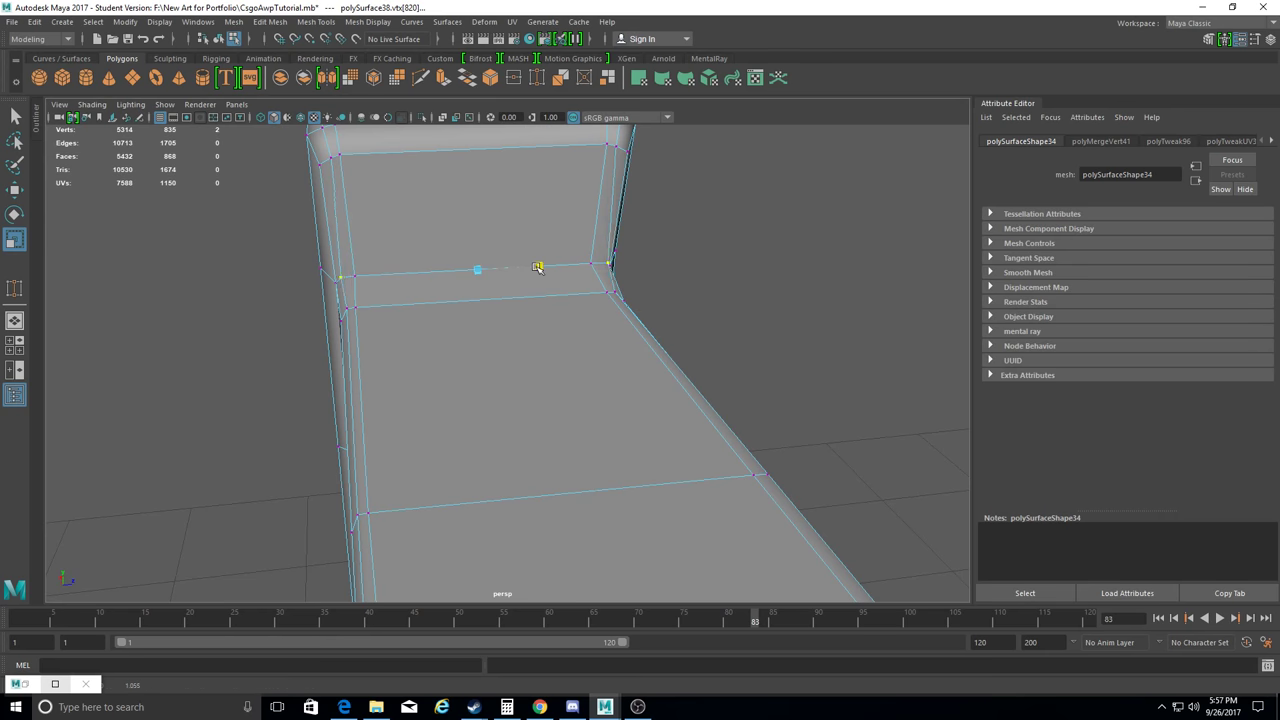
mouse_move(398, 270)
left_mouse_down("alt")
mouse_move(509, 314)
mouse_move(397, 337)
mouse_move(400, 351)
mouse_move(318, 222)
mouse_move(371, 240)
mouse_move(343, 186)
mouse_move(377, 208)
mouse_move(797, 291)
left_mouse_up("alt")
key("F8")
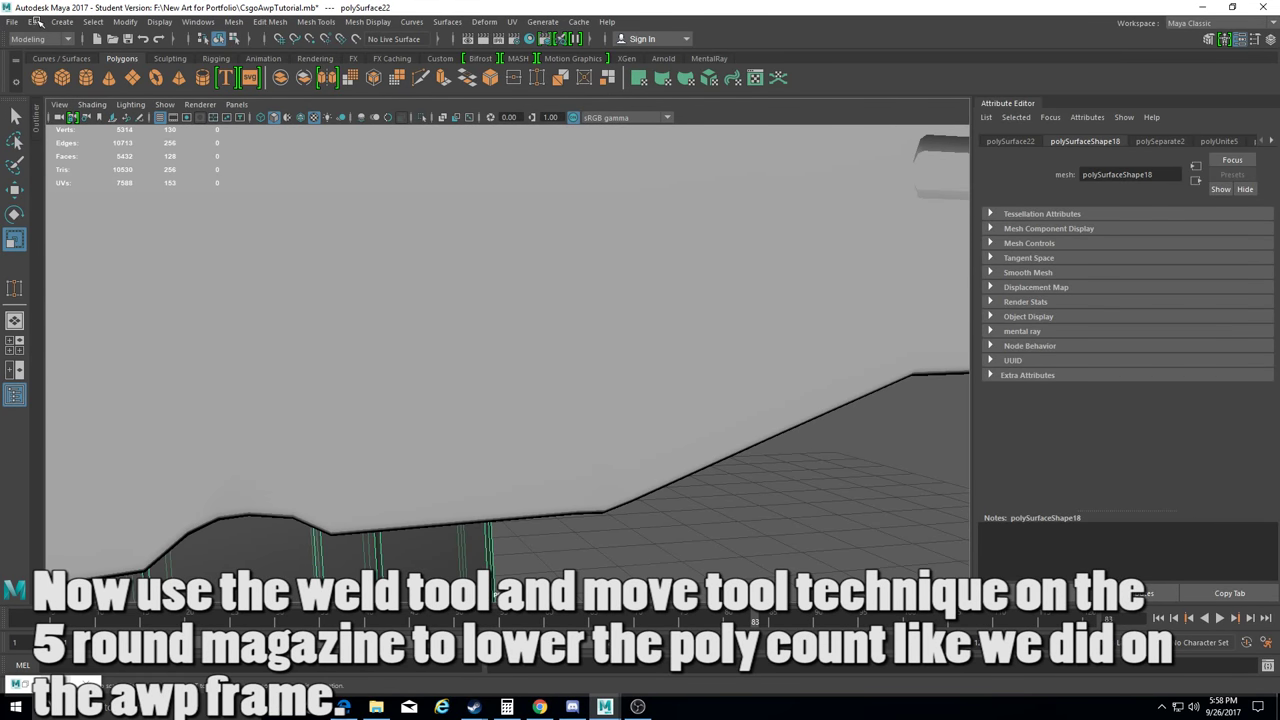
Delete construction history via Edit > Delete by Type and bring the magazine into view.
left_click(35, 21)
mouse_move(62, 187)
left_click(398, 175)
mouse_move(283, 250)
left_mouse_down("alt")
mouse_move(534, 300)
mouse_move(534, 251)
mouse_move(560, 309)
mouse_move(561, 291)
mouse_move(526, 300)
mouse_move(458, 273)
mouse_move(614, 283)
mouse_move(437, 283)
mouse_move(481, 221)
mouse_move(523, 229)
mouse_move(577, 286)
left_mouse_up("alt")
Merge away redundant magazine corner vertices, reducing it from 130 to 122 vertices.
right_click_drag(549, 289, 480, 286)
left_click(508, 312)
key("w")
mouse_move(512, 316)
left_mouse_down("alt")
mouse_move(434, 329)
mouse_move(263, 251)
left_mouse_up("alt")
mouse_move(200, 293)
left_mouse_down("alt")
mouse_move(457, 277)
mouse_move(423, 297)
mouse_move(560, 300)
left_mouse_up("alt")
left_click_drag(850, 245, 523, 301)
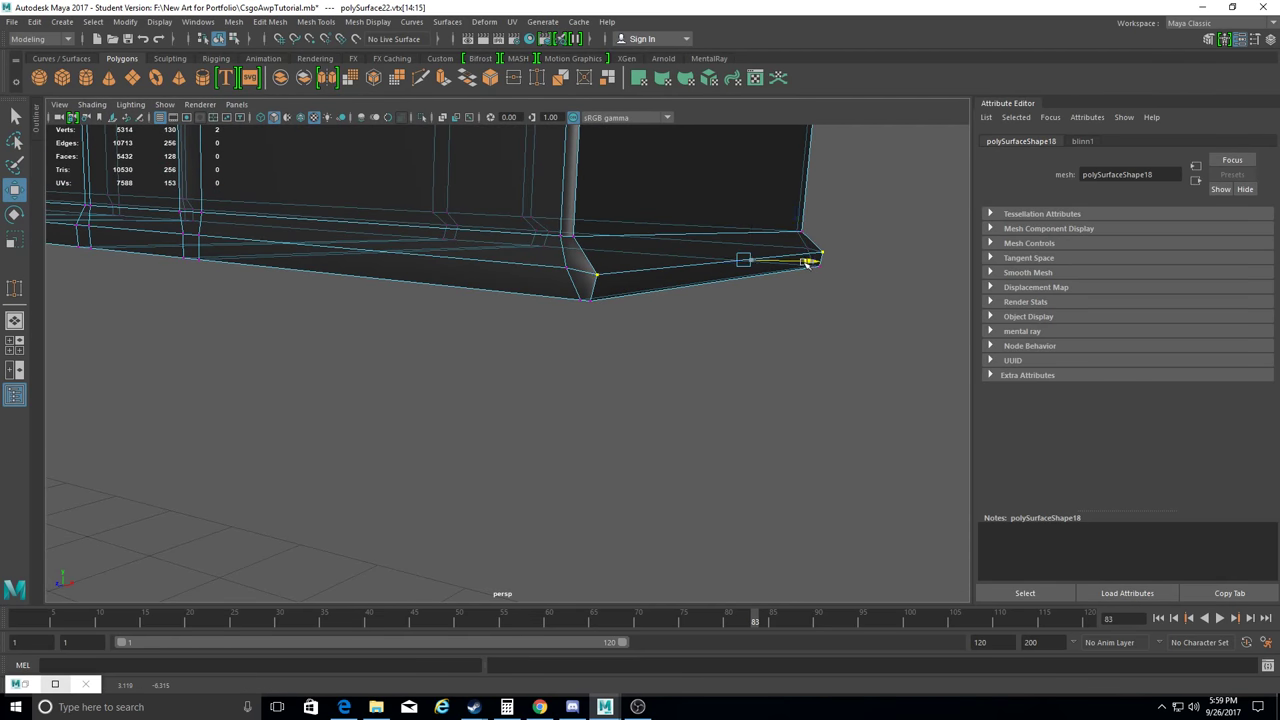
key("ctrl+z")
key("ctrl+z")
key("ctrl+z")
key("ctrl+z")
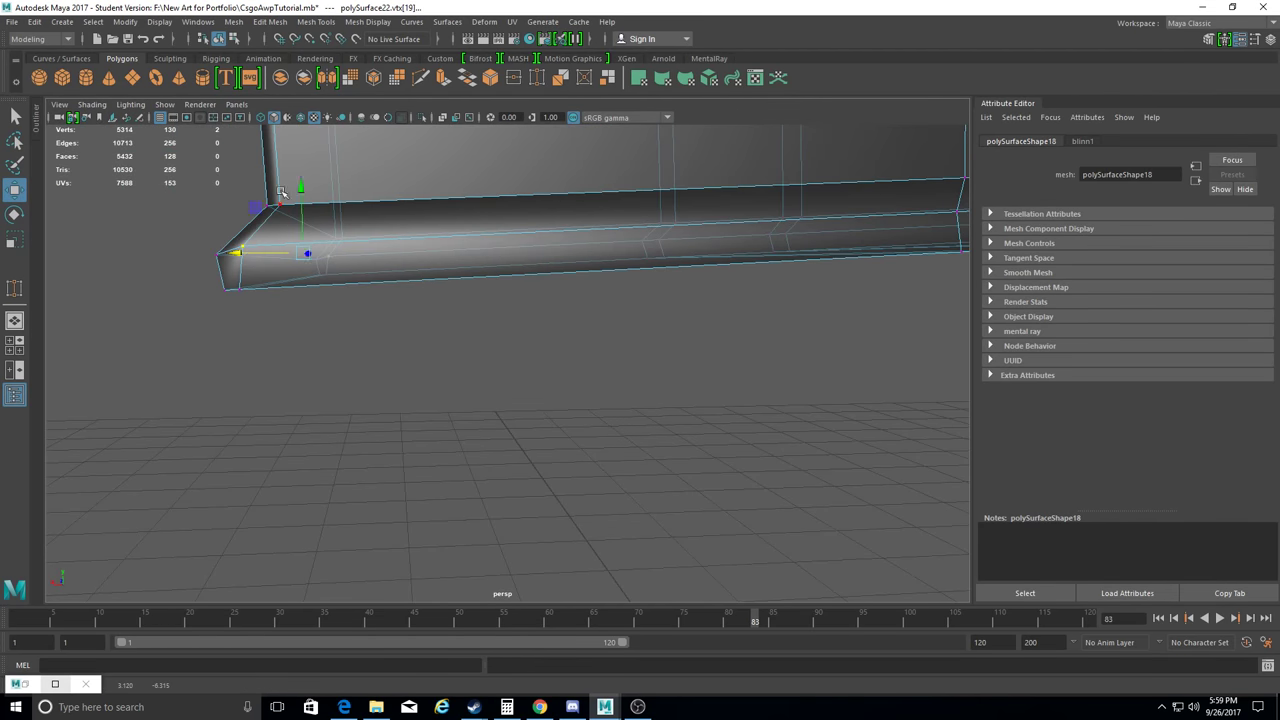
key("ctrl+z")
key("ctrl+z")
key("ctrl+z")
key("ctrl+z")
key("ctrl+z")
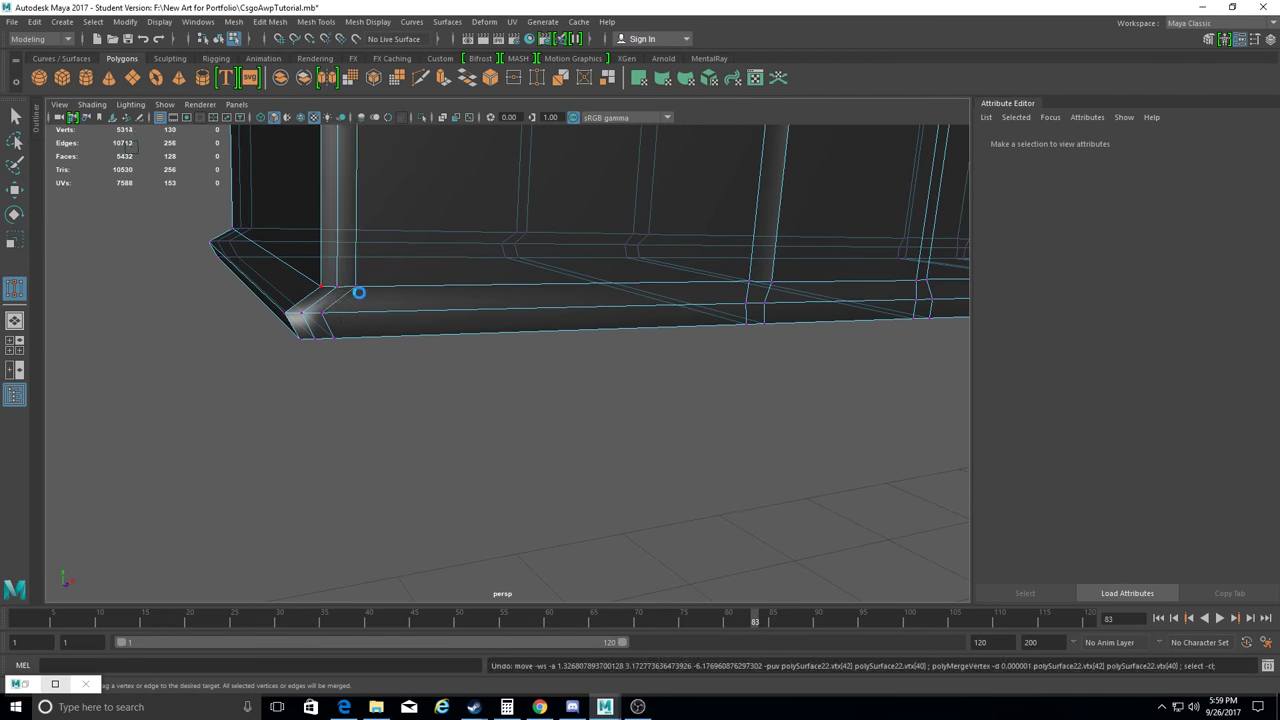
key("ctrl+z")
key("ctrl+z")
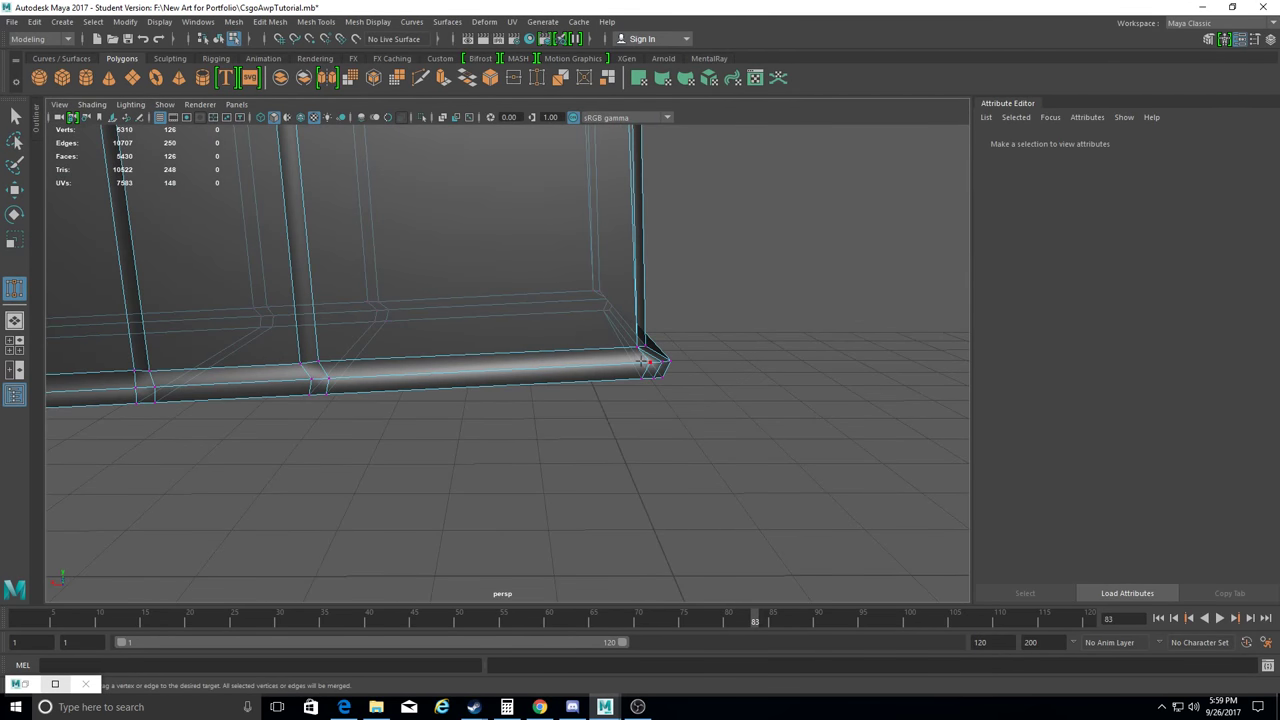
key("ctrl+z")
key("ctrl+z")
key("ctrl+z")
key("ctrl+z")
key("ctrl+z")
key("ctrl+z")
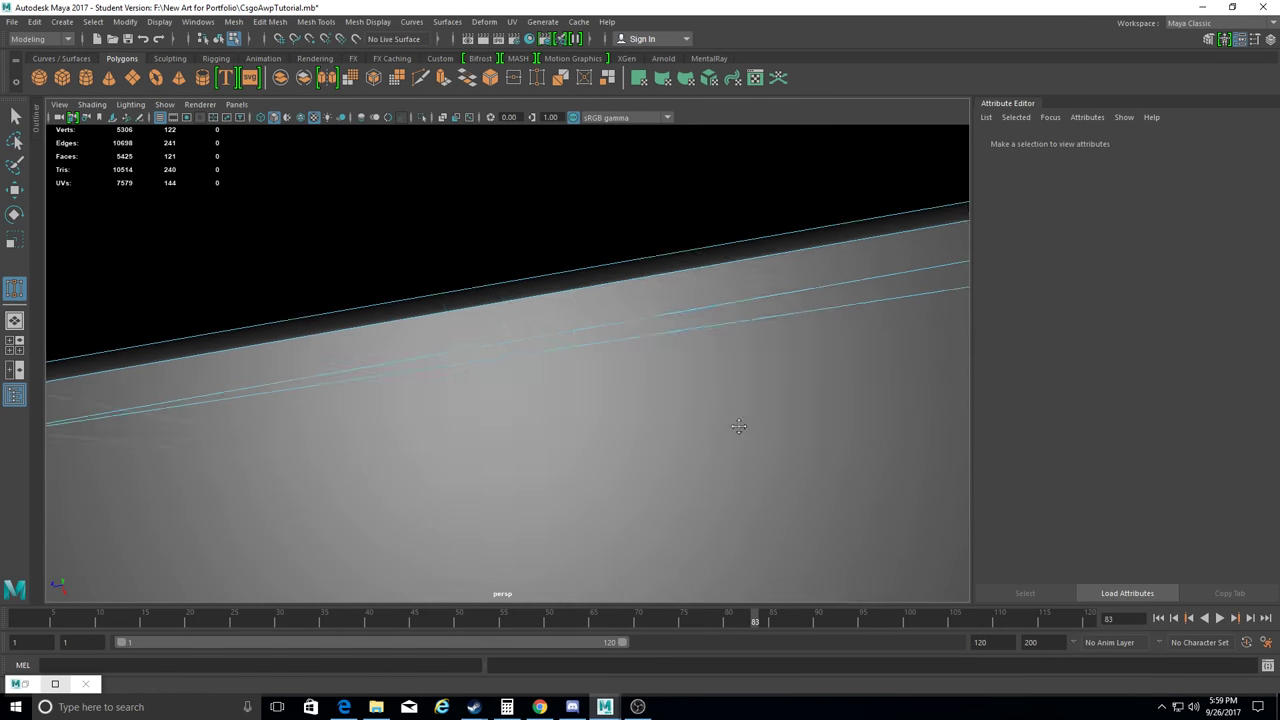
key("ctrl+z")
key("ctrl+z")
left_click_drag(698, 290, 603, 309, "alt")
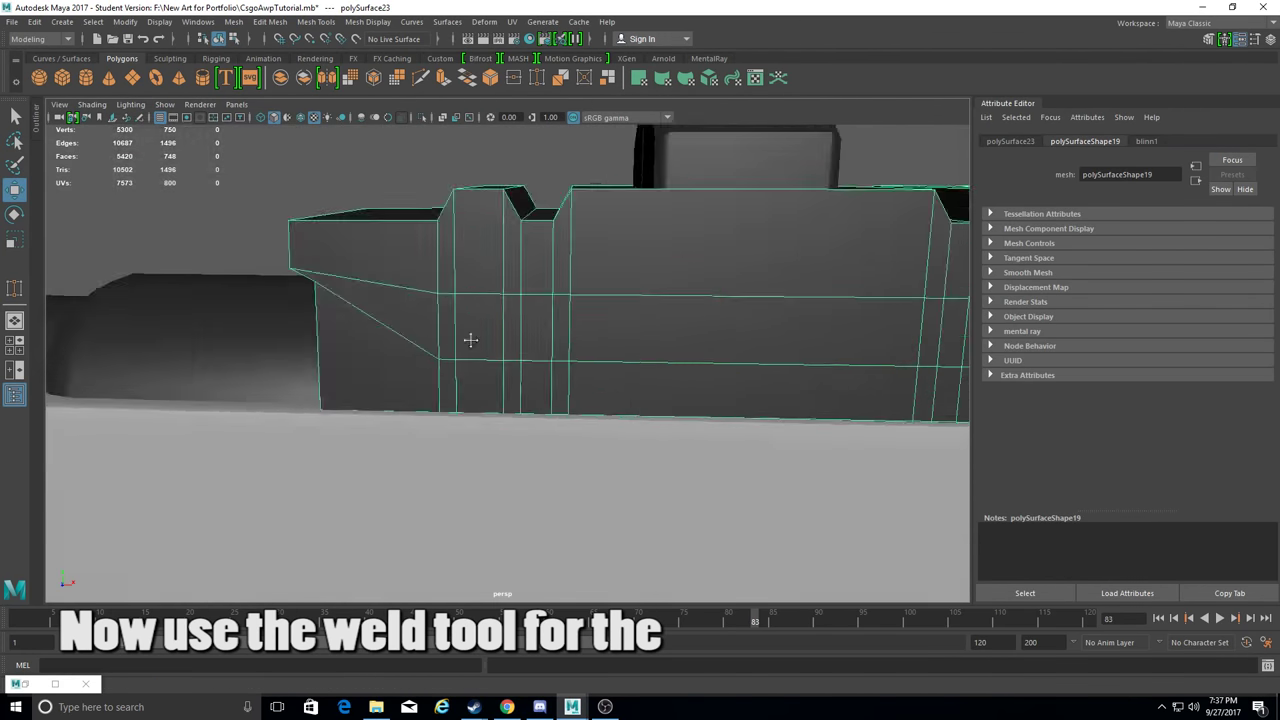
Weld the first redundant vertices on the receiver side onto their neighbours.
left_click(14, 287)
left_click_drag(428, 298, 428, 335)
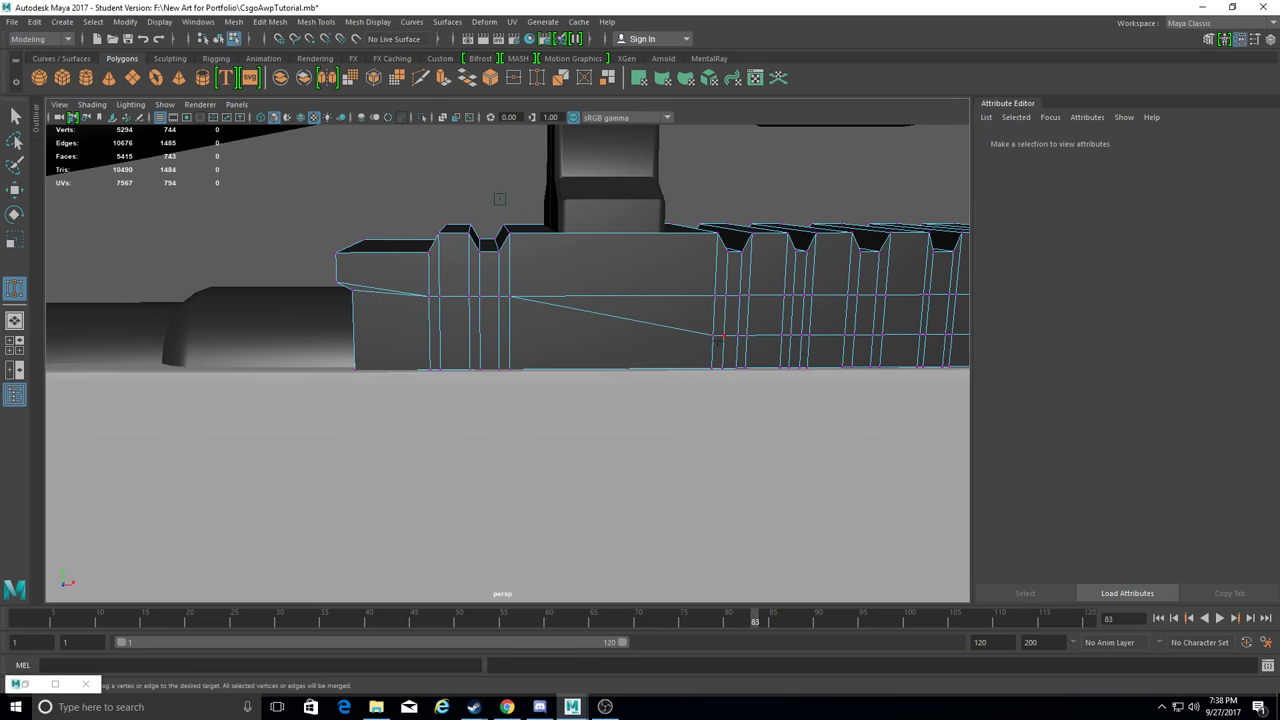
left_click_drag(736, 337, 736, 338)
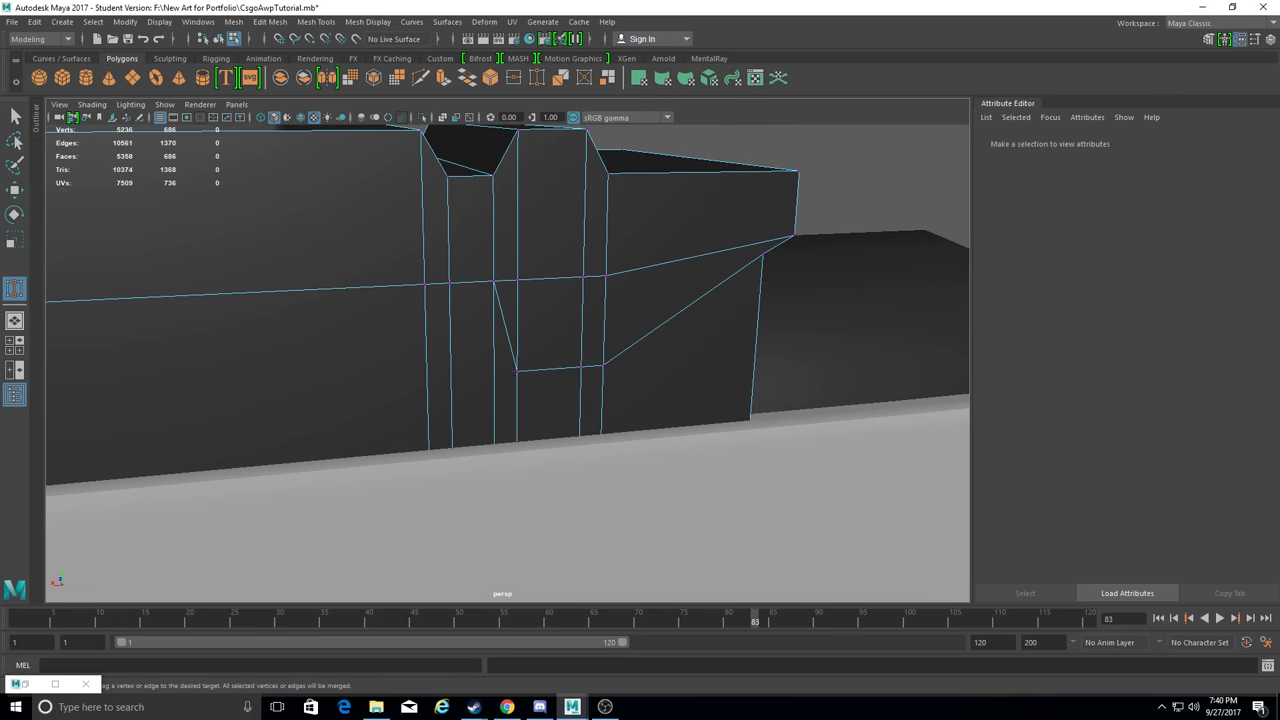
mouse_move(605, 275)
left_mouse_down("alt")
mouse_move(426, 289)
mouse_move(457, 209)
mouse_move(429, 194)
mouse_move(650, 280)
left_mouse_up("alt")
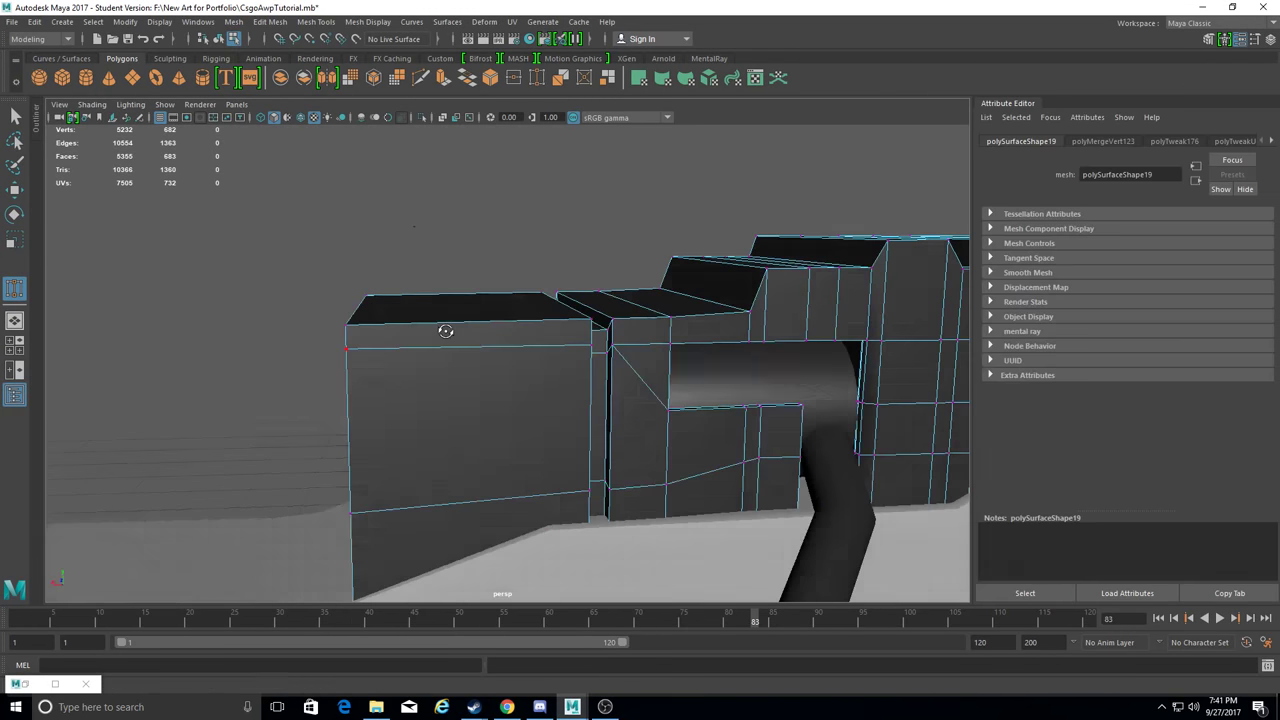
left_click_drag(504, 365, 611, 367, "alt")
mouse_move(710, 392)
left_mouse_down("alt")
mouse_move(563, 286)
mouse_move(634, 269)
mouse_move(623, 294)
mouse_move(667, 320)
mouse_move(630, 330)
left_mouse_up("alt")
mouse_move(474, 342)
left_mouse_down("alt")
mouse_move(763, 343)
mouse_move(606, 371)
mouse_move(580, 290)
mouse_move(429, 289)
left_mouse_up("alt")
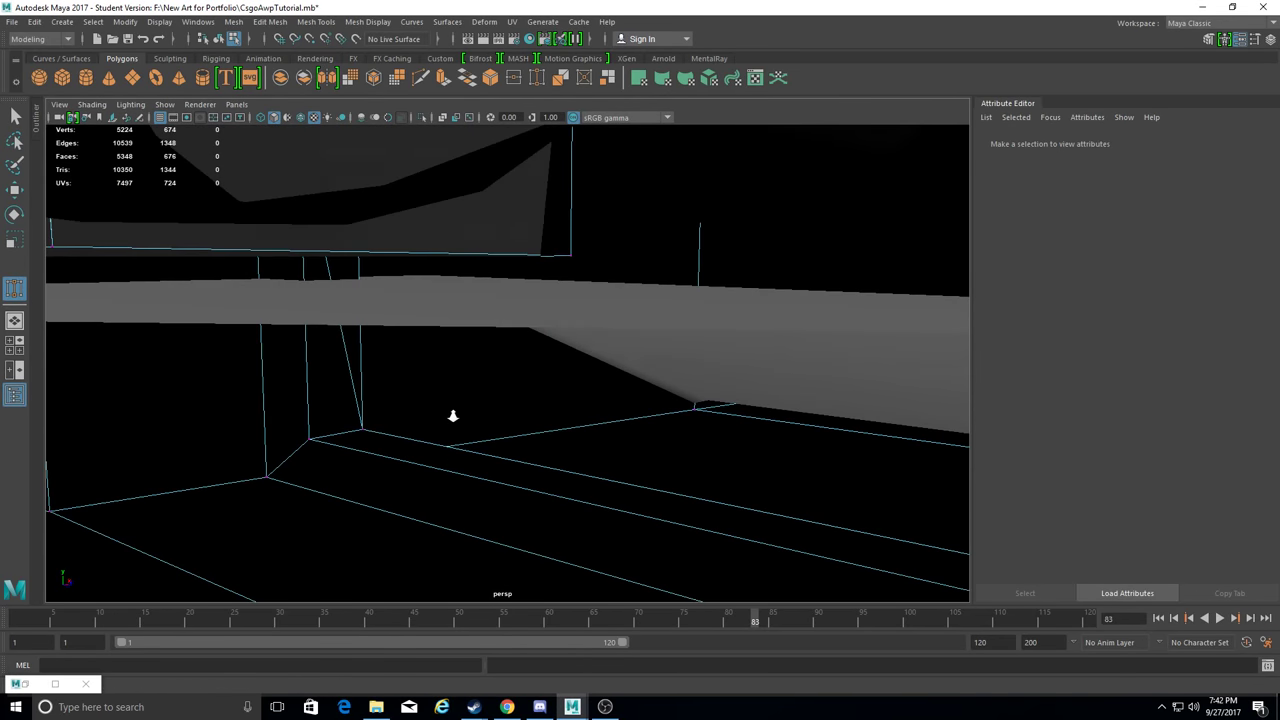
left_click_drag(475, 427, 505, 410, "alt")
Merge away four more redundant vertices on the receiver frame.
mouse_move(366, 181)
left_mouse_down("alt")
mouse_move(334, 514)
mouse_move(306, 563)
mouse_move(123, 424)
mouse_move(215, 350)
left_mouse_up("alt")
mouse_move(437, 490)
left_mouse_down("alt")
mouse_move(457, 397)
mouse_move(360, 474)
mouse_move(491, 369)
mouse_move(382, 368)
mouse_move(966, 349)
left_mouse_up("alt")
left_click_drag(334, 436, 419, 356, "alt")
mouse_move(431, 451)
left_mouse_down("alt")
mouse_move(423, 420)
mouse_move(580, 383)
left_mouse_up("alt")
mouse_move(535, 575)
left_mouse_down("alt")
mouse_move(603, 497)
mouse_move(514, 531)
mouse_move(506, 434)
mouse_move(567, 413)
mouse_move(520, 380)
mouse_move(480, 410)
left_mouse_up("alt")
scroll(430, 380, "down", 2)
Delete the rail object's construction history and move it out of the way.
right_click_drag(420, 365, 490, 285)
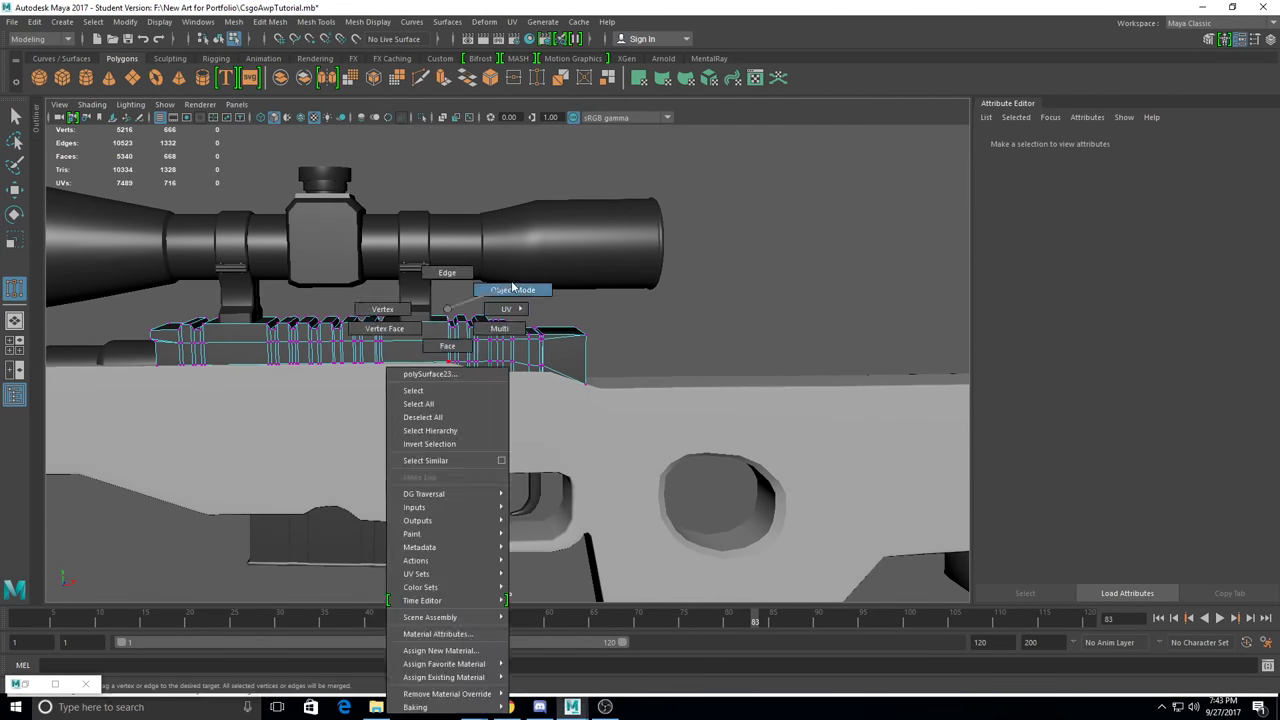
left_click(34, 22)
left_click(269, 190)
key("f")
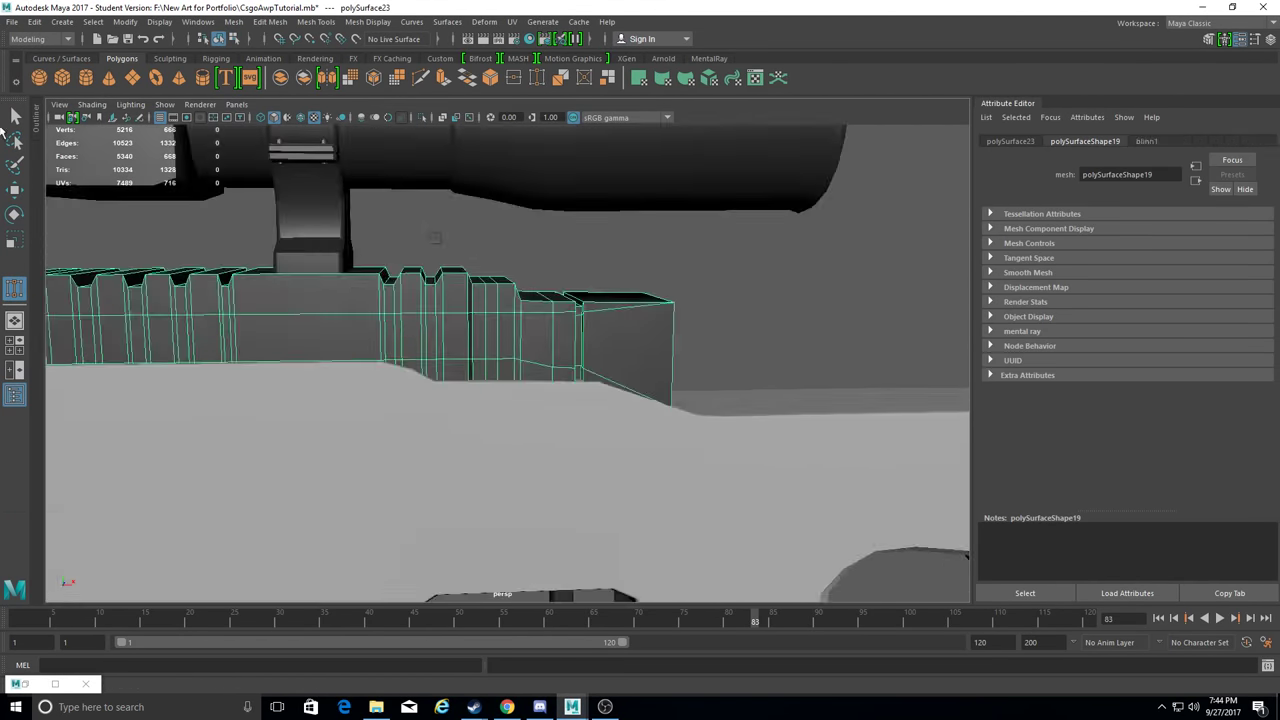
left_click_drag(228, 262, 228, 130)
left_click(500, 500)
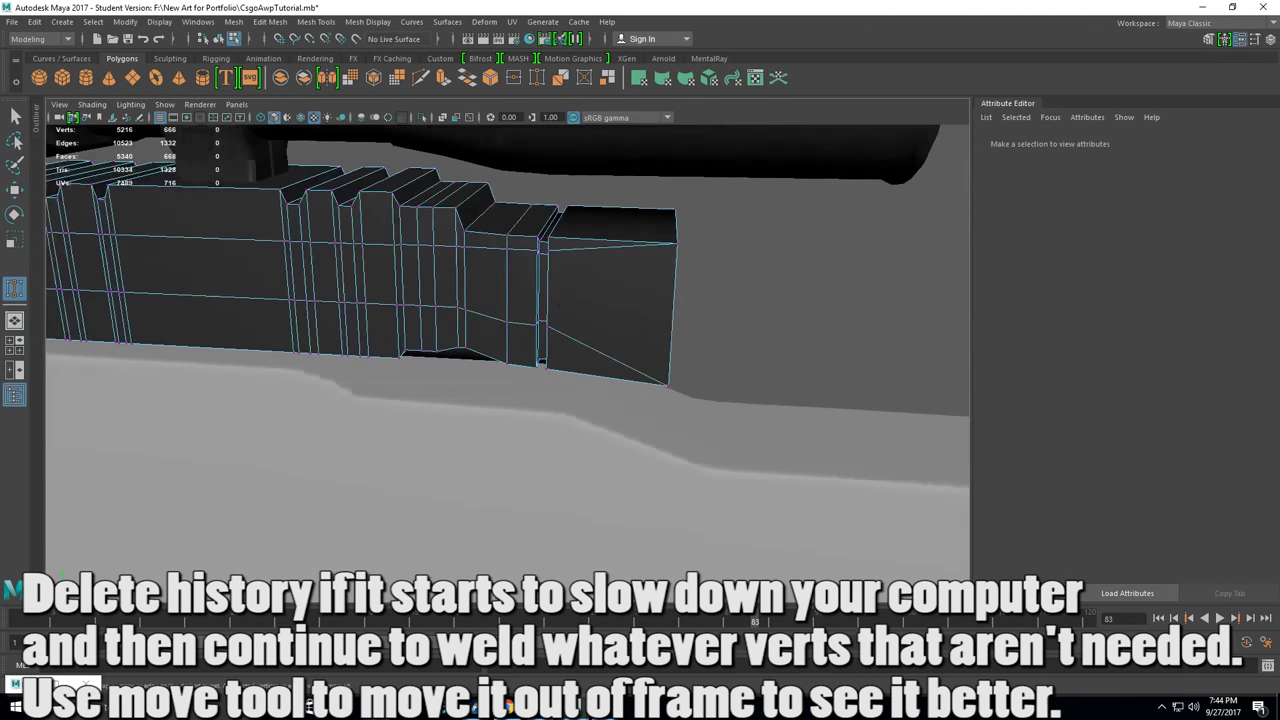
left_click_drag(650, 222, 412, 268, "alt")
Weld vertices to remove the diagonal edges and the short cut on the receiver.
middle_click_drag(412, 268, 455, 274, "alt")
mouse_move(458, 262)
left_mouse_down()
mouse_move(455, 274)
mouse_move(488, 290)
mouse_move(530, 270)
left_mouse_up()
scroll(488, 260, "up", 2)
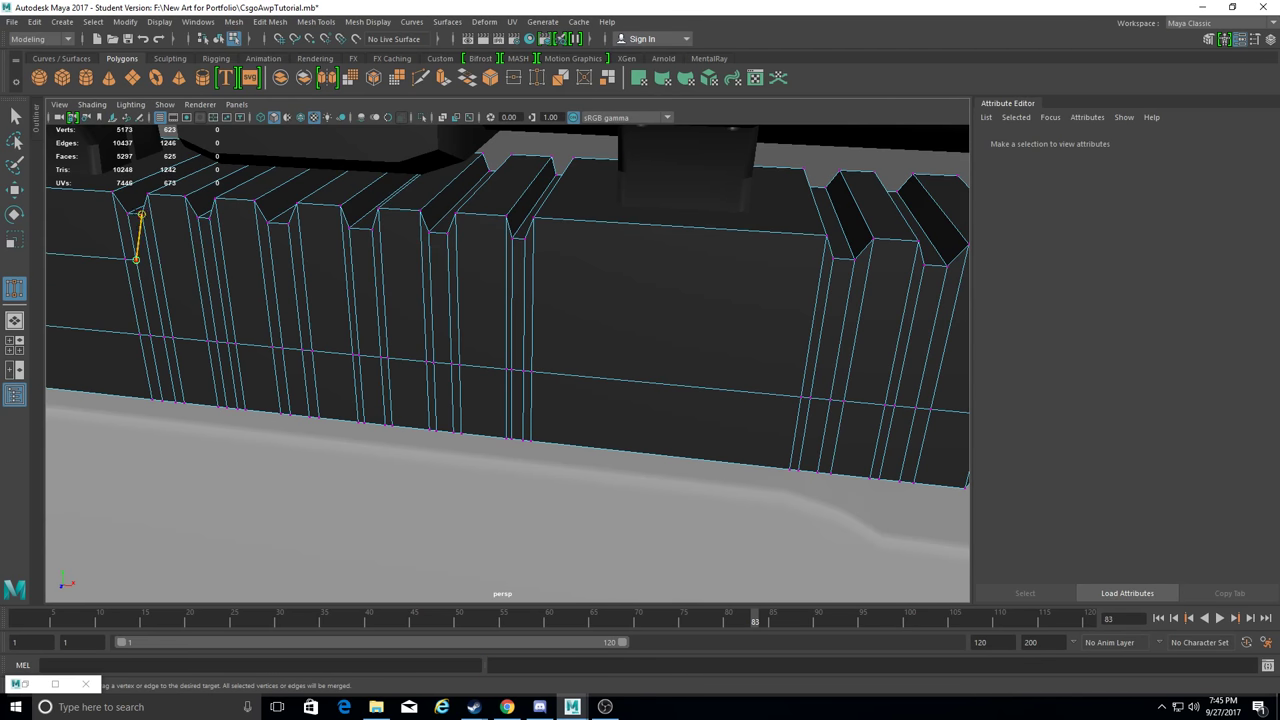
left_click_drag(135, 260, 135, 262)
left_click_drag(300, 300, 583, 275, "alt")
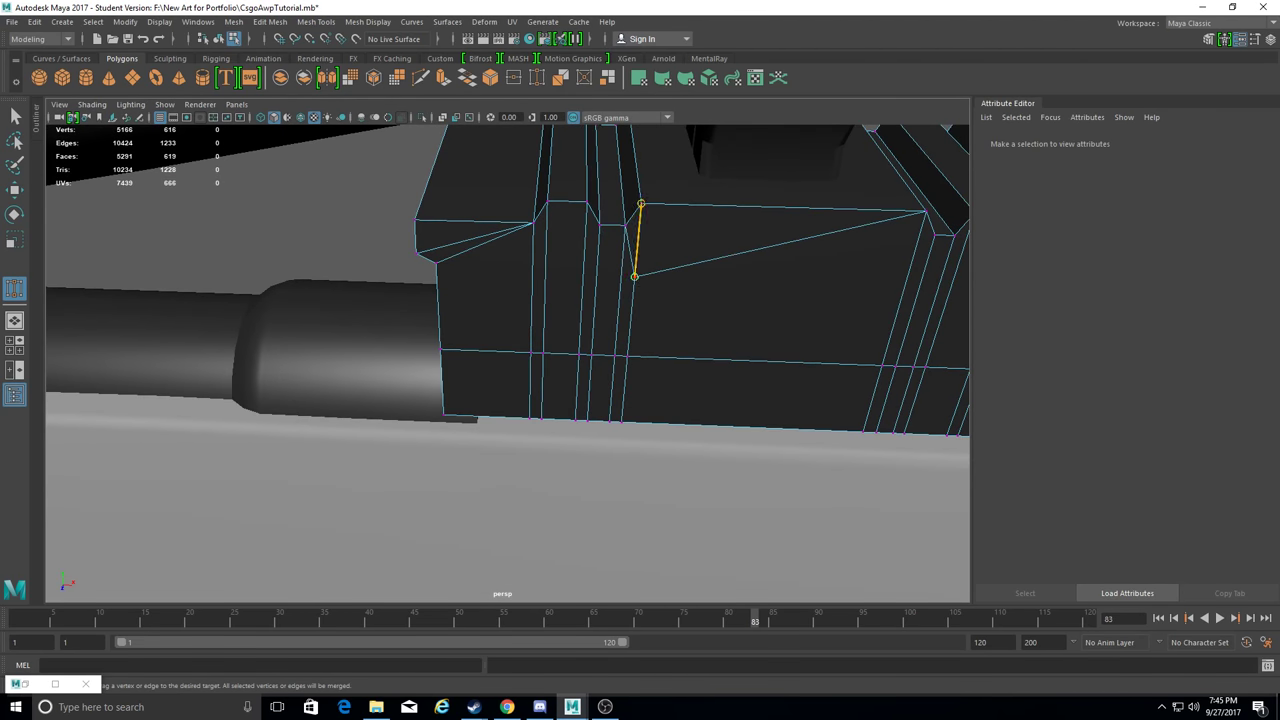
left_click_drag(641, 204, 634, 276)
left_click_drag(634, 276, 527, 268, "alt")
Weld extra receiver-side vertices down onto the lower edge and neighbours.
left_click_drag(650, 268, 641, 345)
mouse_move(641, 345)
left_mouse_down("alt")
mouse_move(760, 343)
mouse_move(850, 273)
left_mouse_up("alt")
left_click_drag(352, 294, 343, 381)
left_click_drag(343, 381, 520, 360, "alt")
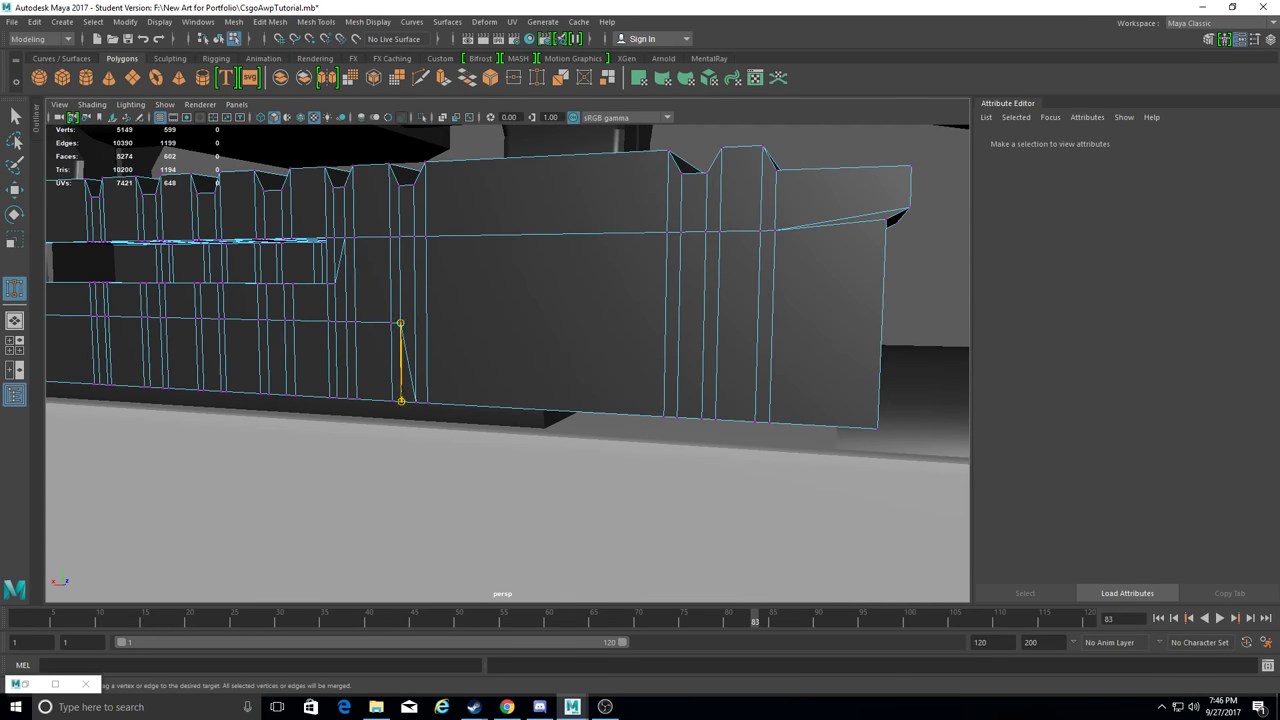
mouse_move(385, 383)
left_mouse_down("alt")
mouse_move(400, 337)
mouse_move(468, 250)
left_mouse_up("alt")
left_click_drag(468, 250, 468, 307)
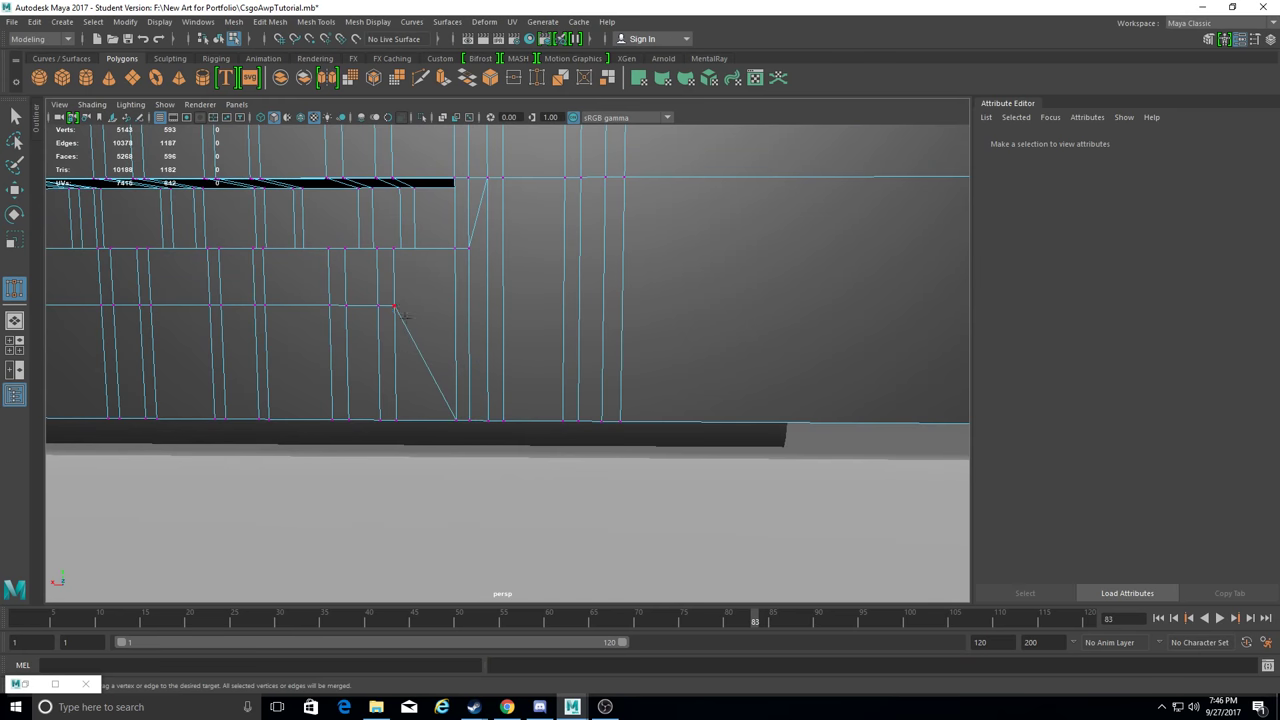
left_click_drag(348, 419, 348, 419)
left_click_drag(348, 419, 359, 363, "alt")
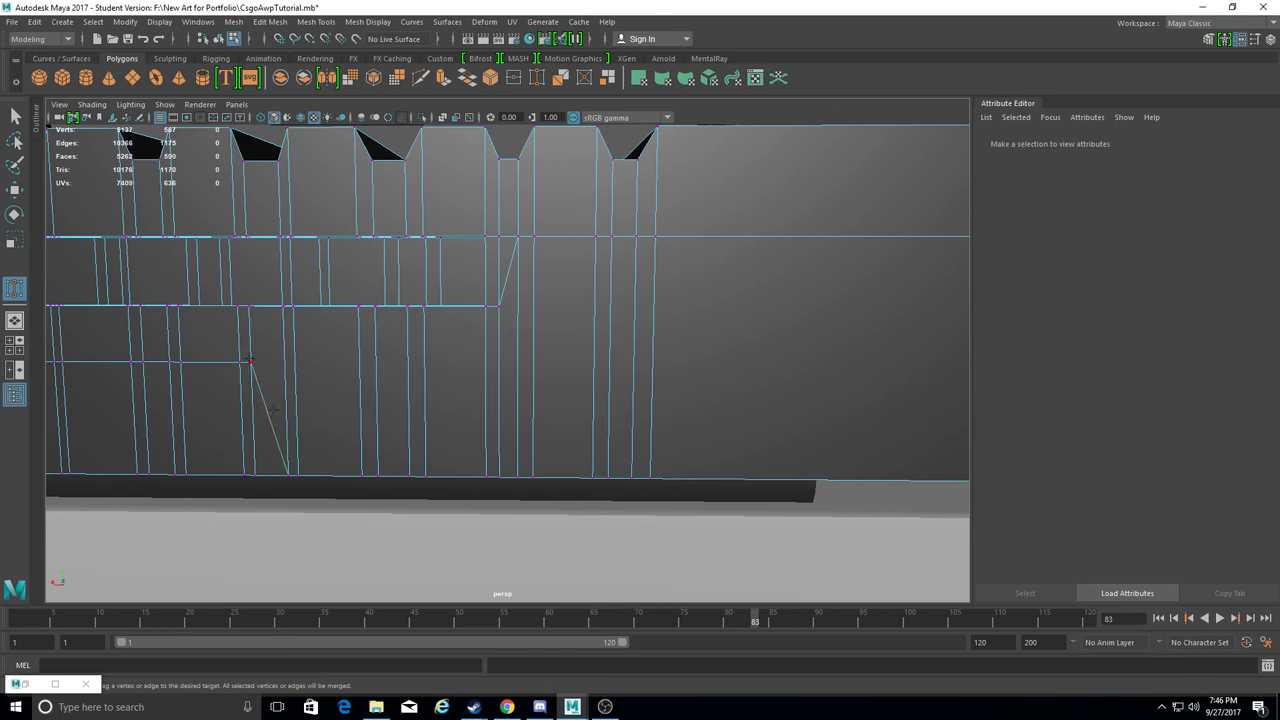
Weld the diagonal edge's vertex and the lower receiver wall's redundant vertices.
left_click_drag(240, 452, 333, 313, "alt")
mouse_move(333, 313)
left_mouse_down()
mouse_move(336, 420)
mouse_move(298, 424)
left_mouse_up()
mouse_move(298, 424)
left_mouse_down("alt")
mouse_move(390, 418)
mouse_move(410, 397)
left_mouse_up("alt")
left_click_drag(410, 397, 395, 304, "alt")
left_click_drag(395, 304, 400, 398)
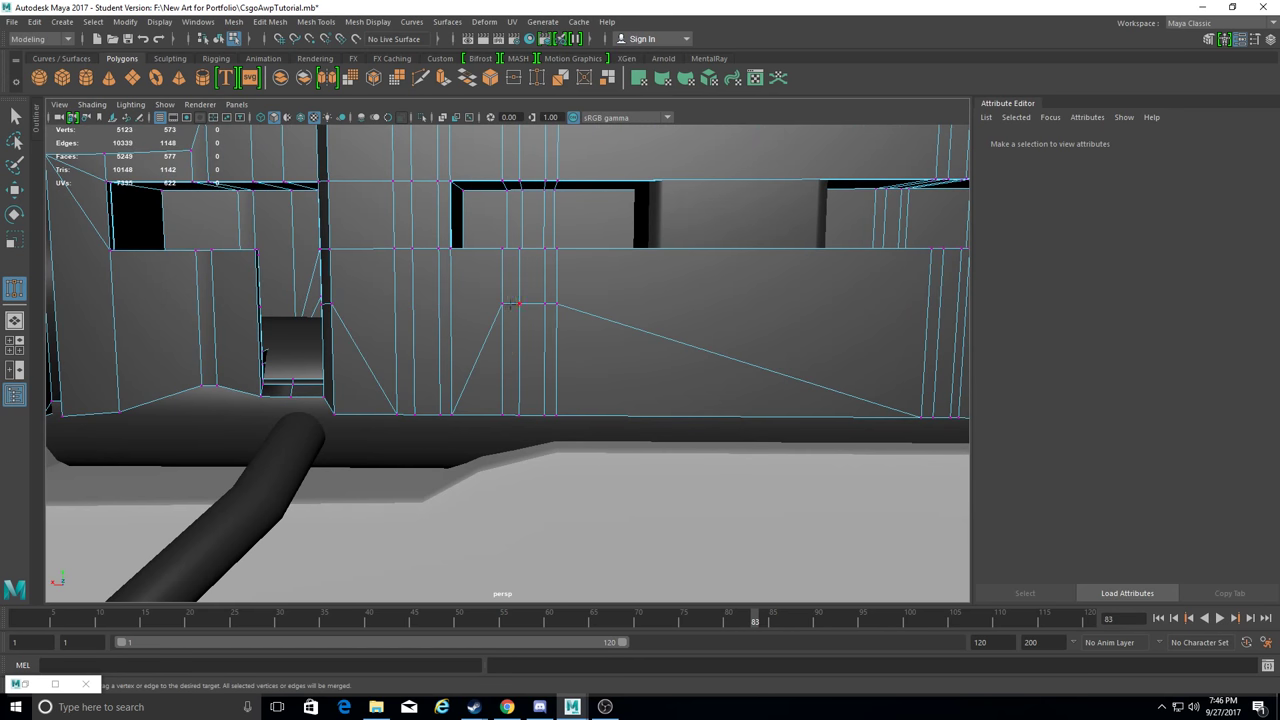
left_click_drag(541, 310, 541, 310)
mouse_move(541, 310)
left_mouse_down("alt")
mouse_move(480, 429)
mouse_move(571, 409)
mouse_move(417, 349)
mouse_move(700, 398)
left_mouse_up("alt")
mouse_move(480, 380)
left_mouse_down("alt")
mouse_move(463, 337)
mouse_move(494, 396)
mouse_move(374, 449)
mouse_move(471, 429)
left_mouse_up("alt")
scroll(471, 429, "down", 5)
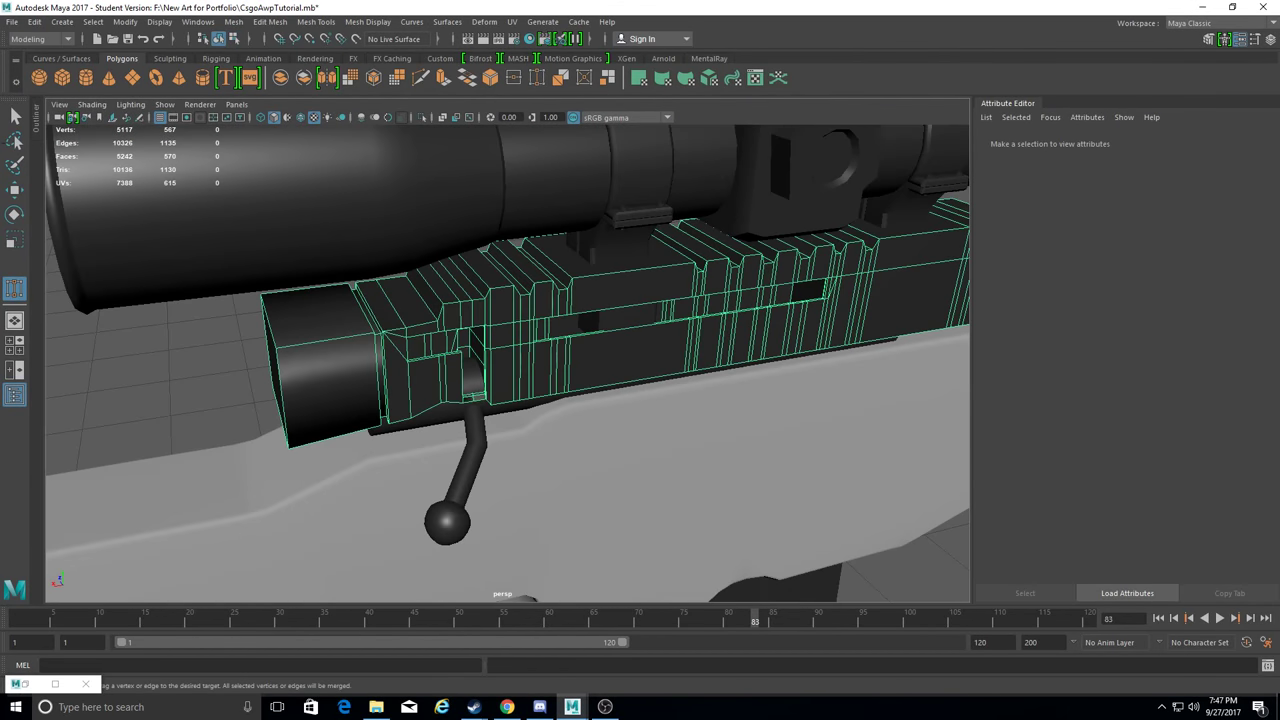
Select the receiver frame mesh and view its opening with the Move tool.
key("F8")
left_click(34, 21)
left_click(354, 200)
mouse_move(354, 210)
left_mouse_down("alt")
mouse_move(335, 326)
mouse_move(560, 260)
mouse_move(566, 200)
mouse_move(594, 329)
mouse_move(468, 455)
left_mouse_up("alt")
key("w")
scroll(468, 455, "up", 3)
scroll(468, 455, "up", 3)
mouse_move(591, 403)
left_mouse_down("alt")
mouse_move(691, 357)
mouse_move(537, 426)
mouse_move(506, 400)
mouse_move(540, 368)
mouse_move(540, 298)
left_mouse_up("alt")
scroll(575, 381, "down", 5)
Target Weld a vertex near the opening and pick an inner-corner vertex.
left_click(14, 285)
scroll(517, 400, "up", 5)
left_click_drag(540, 298, 280, 466, "alt")
scroll(403, 397, "up", 3)
scroll(363, 374, "up", 3)
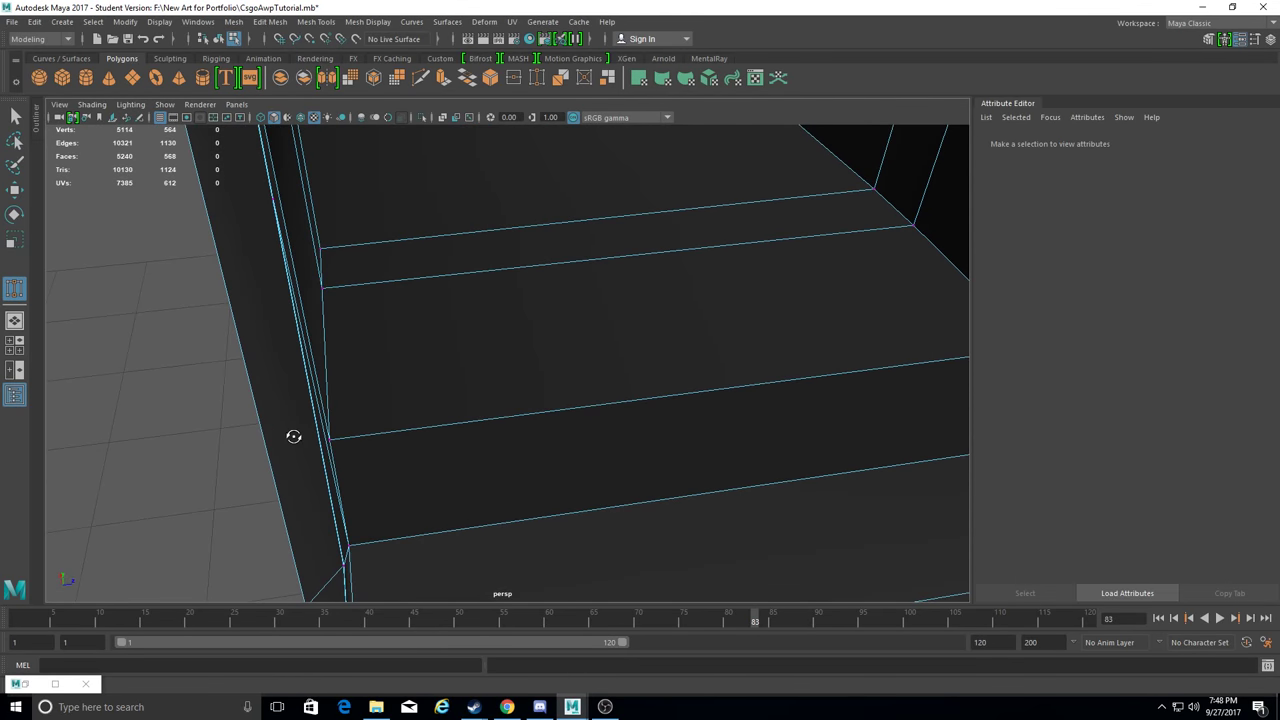
left_click_drag(263, 234, 299, 389)
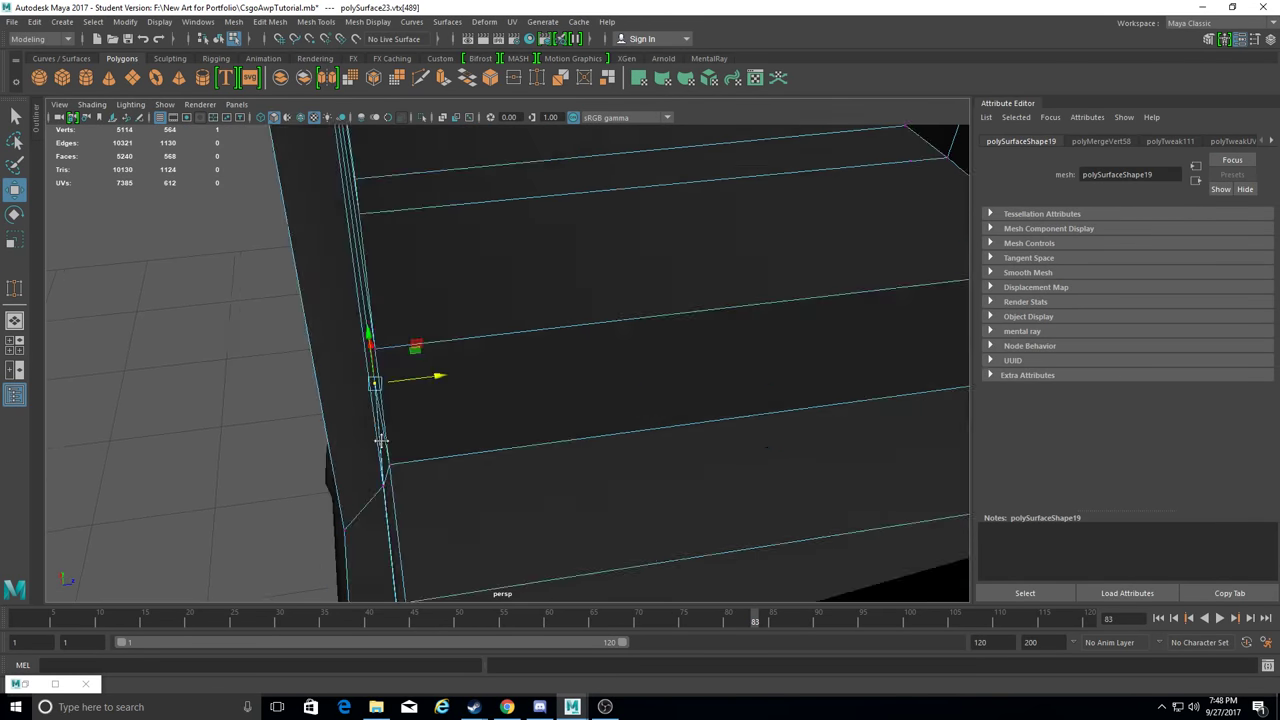
mouse_move(372, 490)
left_mouse_down("alt")
mouse_move(294, 229)
mouse_move(255, 269)
left_mouse_up("alt")
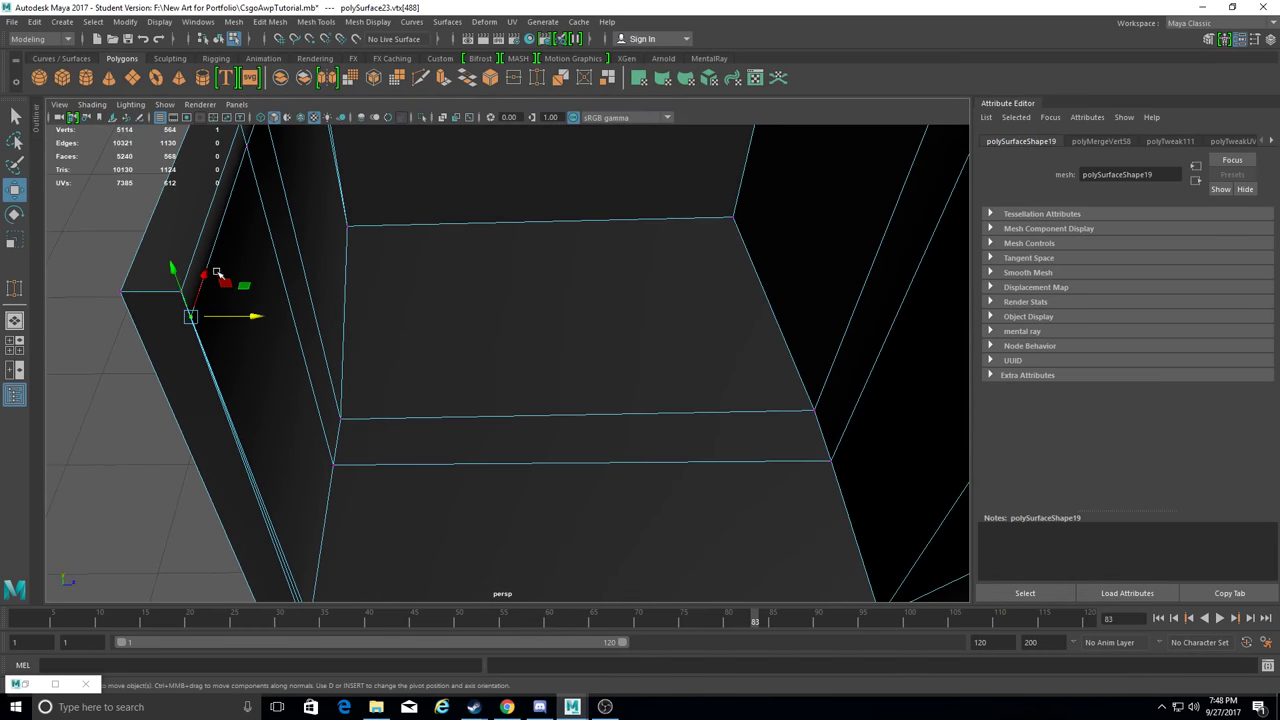
left_click_drag(382, 452, 380, 431, "alt")
mouse_move(306, 546)
left_mouse_down("alt")
mouse_move(467, 493)
mouse_move(451, 400)
mouse_move(477, 491)
mouse_move(524, 500)
mouse_move(494, 446)
mouse_move(521, 433)
left_mouse_up("alt")
Inspect the corner vertices and weld two of them onto their neighbours.
key("w")
left_click(451, 400)
mouse_move(437, 245)
left_mouse_down()
mouse_move(517, 433)
mouse_move(526, 523)
left_mouse_up()
left_click_drag(563, 483, 570, 570)
mouse_move(570, 570)
left_mouse_down("alt")
mouse_move(594, 420)
mouse_move(443, 549)
mouse_move(474, 352)
mouse_move(606, 543)
mouse_move(543, 474)
mouse_move(851, 434)
mouse_move(651, 460)
left_mouse_up("alt")
left_click_drag(679, 297, 686, 409, "alt")
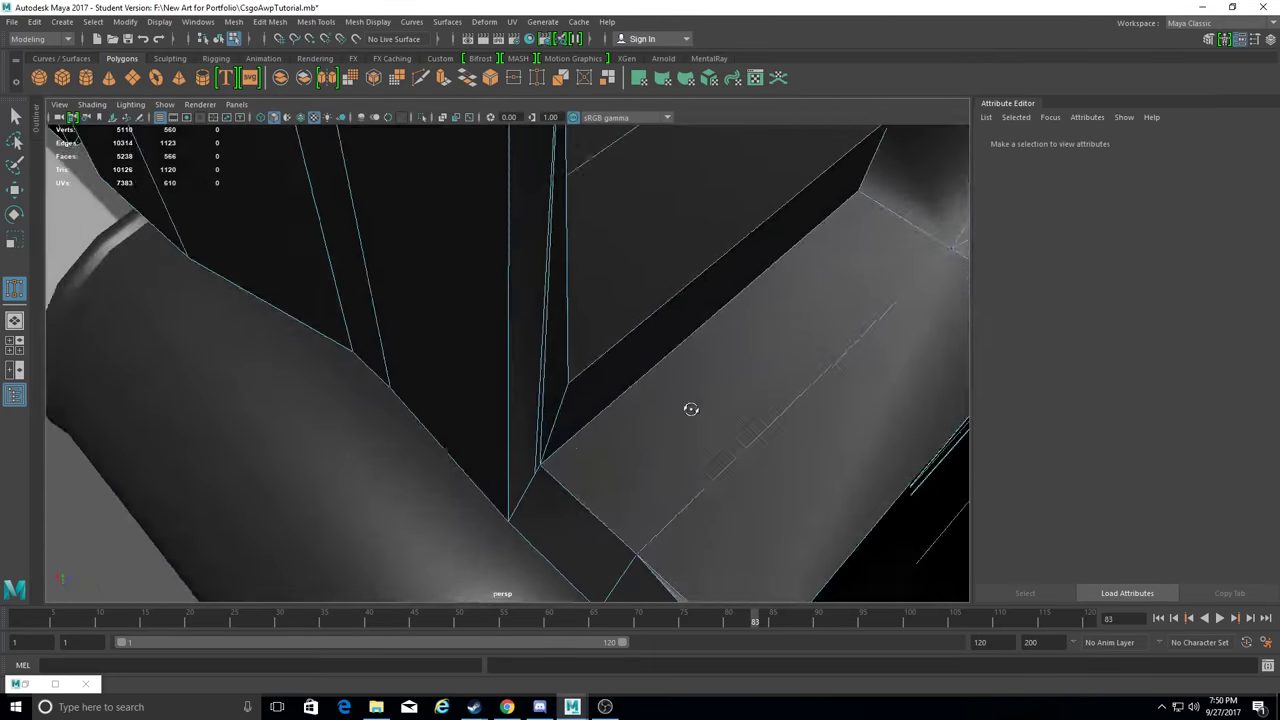
Inspect a frame-wall vertex from several angles, then select and delete the stray redundant edge.
key("w")
left_click(529, 500)
mouse_move(529, 500)
left_mouse_down("alt")
mouse_move(561, 440)
mouse_move(806, 380)
mouse_move(566, 366)
mouse_move(596, 398)
left_mouse_up("alt")
mouse_move(558, 233)
left_mouse_down("alt")
mouse_move(671, 243)
mouse_move(506, 270)
left_mouse_up("alt")
mouse_move(563, 244)
left_mouse_down("alt")
mouse_move(614, 274)
mouse_move(723, 271)
mouse_move(482, 287)
left_mouse_up("alt")
left_click(482, 287)
middle_click_drag(482, 287, 6, 289, "alt")
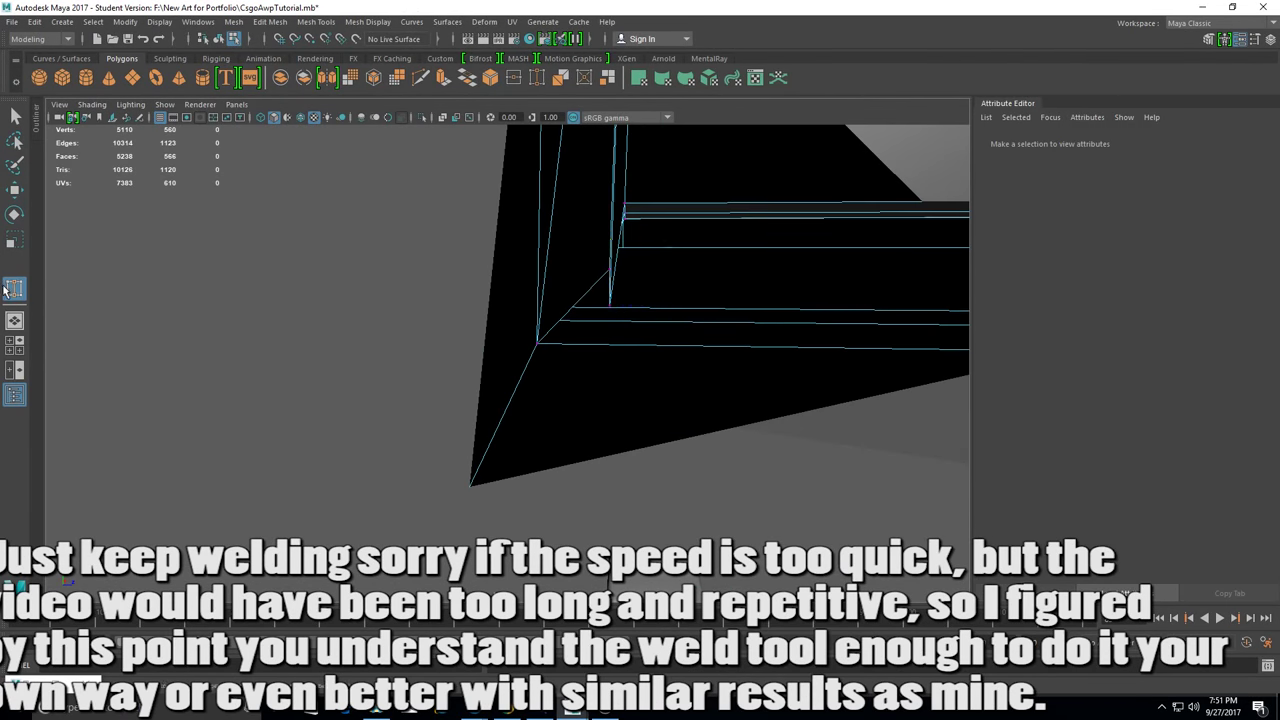
mouse_move(916, 296)
left_mouse_down("alt")
mouse_move(712, 269)
mouse_move(437, 371)
mouse_move(551, 349)
mouse_move(597, 400)
mouse_move(609, 452)
mouse_move(646, 423)
mouse_move(458, 369)
mouse_move(471, 263)
mouse_move(534, 251)
mouse_move(514, 257)
mouse_move(490, 240)
mouse_move(751, 346)
mouse_move(423, 194)
mouse_move(529, 420)
mouse_move(233, 395)
mouse_move(214, 294)
mouse_move(251, 406)
mouse_move(198, 425)
mouse_move(318, 360)
mouse_move(357, 300)
mouse_move(526, 369)
mouse_move(435, 333)
mouse_move(469, 380)
mouse_move(190, 314)
mouse_move(214, 331)
mouse_move(328, 343)
left_mouse_up("alt")
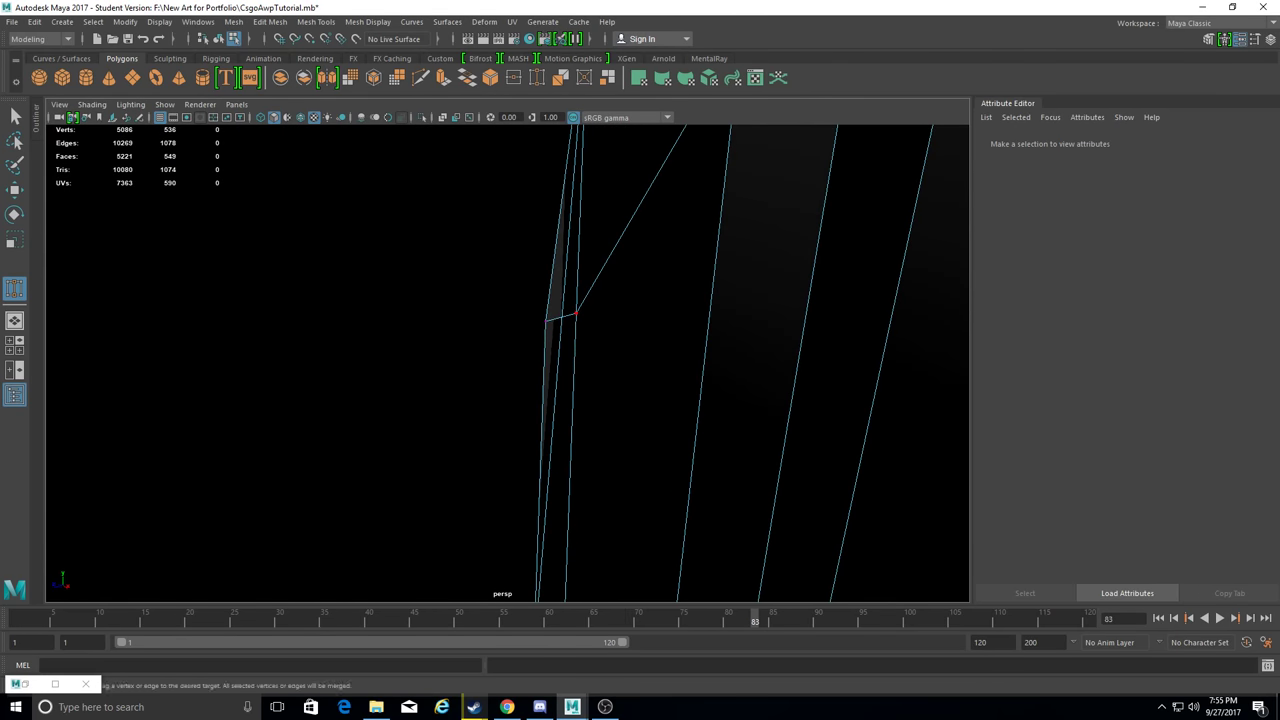
left_click(560, 342)
right_click_drag(344, 240, 349, 277, "shift")
Target Weld the redundant vertices along the top edge and the lower wall.
mouse_move(580, 323)
left_mouse_down("alt")
mouse_move(655, 380)
mouse_move(483, 374)
left_mouse_up("alt")
right_click_drag(620, 330, 664, 308, "shift")
left_click_drag(644, 345, 588, 348)
mouse_move(588, 348)
left_mouse_down("alt")
mouse_move(729, 377)
mouse_move(694, 354)
mouse_move(806, 334)
mouse_move(783, 297)
mouse_move(690, 300)
left_mouse_up("alt")
left_click_drag(470, 330, 457, 426)
mouse_move(611, 316)
left_mouse_down("alt")
mouse_move(763, 380)
mouse_move(563, 363)
mouse_move(560, 299)
mouse_move(558, 503)
mouse_move(580, 289)
mouse_move(609, 337)
mouse_move(611, 308)
mouse_move(640, 330)
mouse_move(650, 250)
mouse_move(613, 247)
left_mouse_up("alt")
mouse_move(613, 247)
left_mouse_down("alt")
mouse_move(706, 303)
mouse_move(421, 220)
left_mouse_up("alt")
left_click_drag(421, 220, 421, 231)
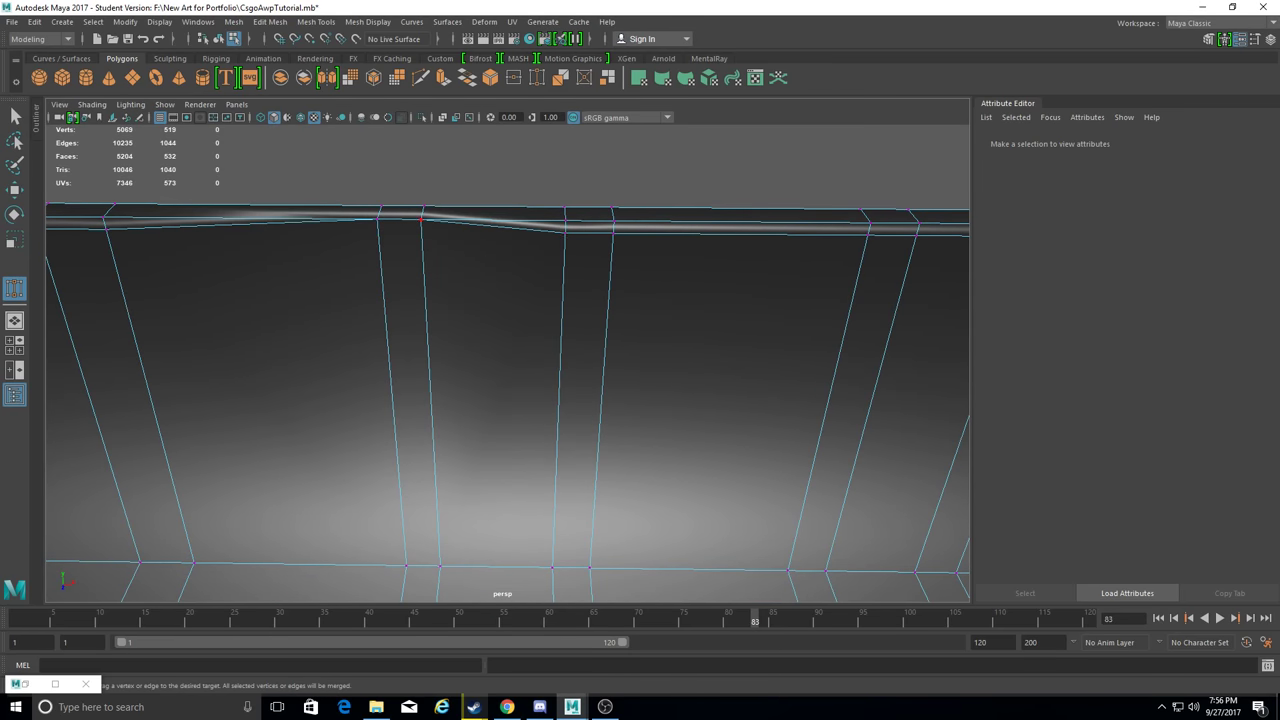
left_click_drag(612, 232, 575, 262, "alt")
Weld the remaining stray vertices at the wall corner, bringing the mesh to 5005 vertices.
left_click_drag(742, 268, 690, 256)
left_click_drag(690, 256, 430, 225, "alt")
mouse_move(657, 270)
left_mouse_down()
mouse_move(700, 343)
mouse_move(643, 302)
mouse_move(523, 334)
mouse_move(617, 320)
mouse_move(530, 270)
mouse_move(509, 357)
mouse_move(579, 351)
mouse_move(545, 513)
left_mouse_up()
mouse_move(545, 513)
left_mouse_down("alt")
mouse_move(544, 200)
mouse_move(538, 262)
left_mouse_up("alt")
left_click_drag(538, 262, 540, 332, "alt")
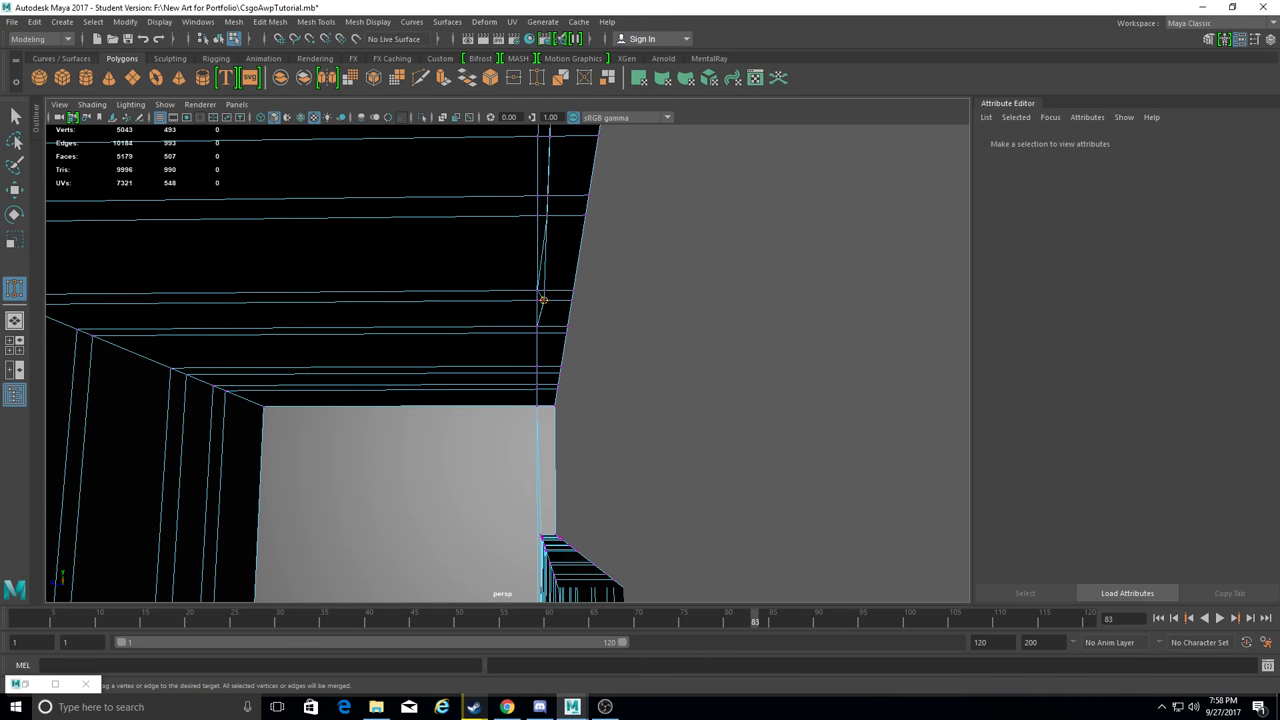
left_click_drag(539, 214, 517, 270, "alt")
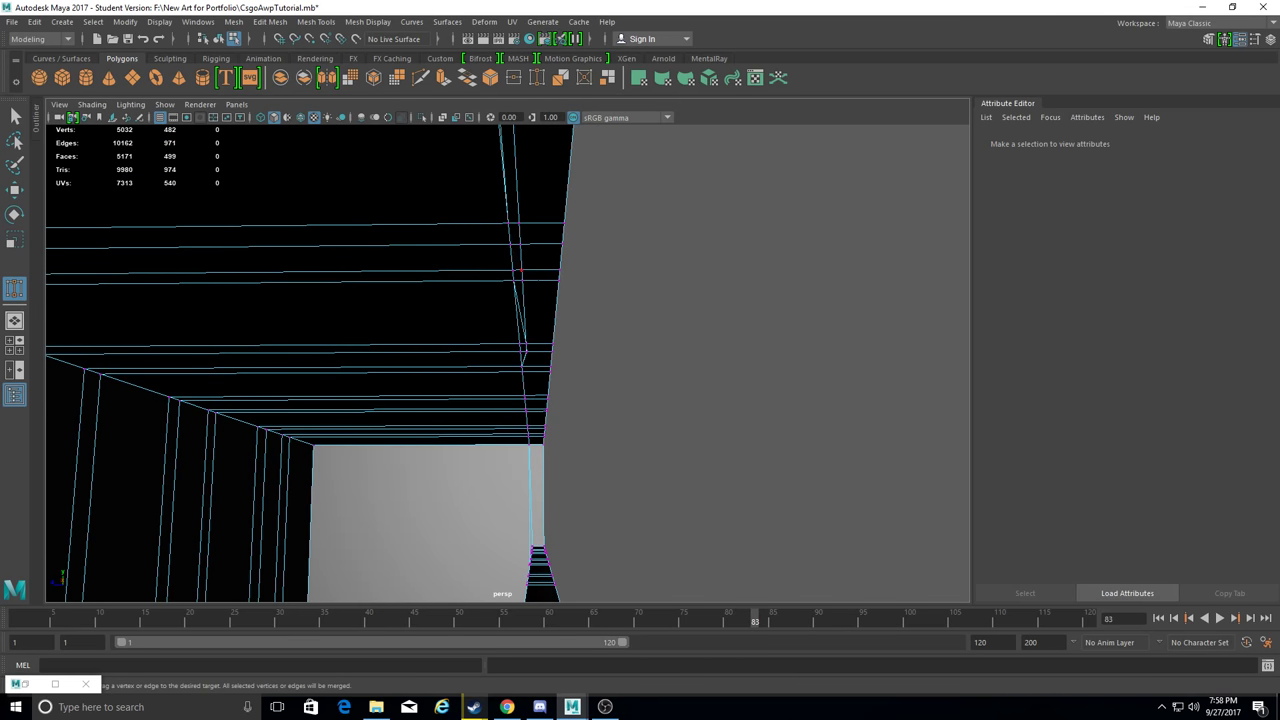
left_click_drag(511, 222, 512, 260)
mouse_move(512, 260)
left_mouse_down("alt")
mouse_move(509, 423)
mouse_move(373, 309)
mouse_move(423, 323)
mouse_move(386, 354)
mouse_move(478, 250)
left_mouse_up("alt")
left_click_drag(478, 250, 480, 200)
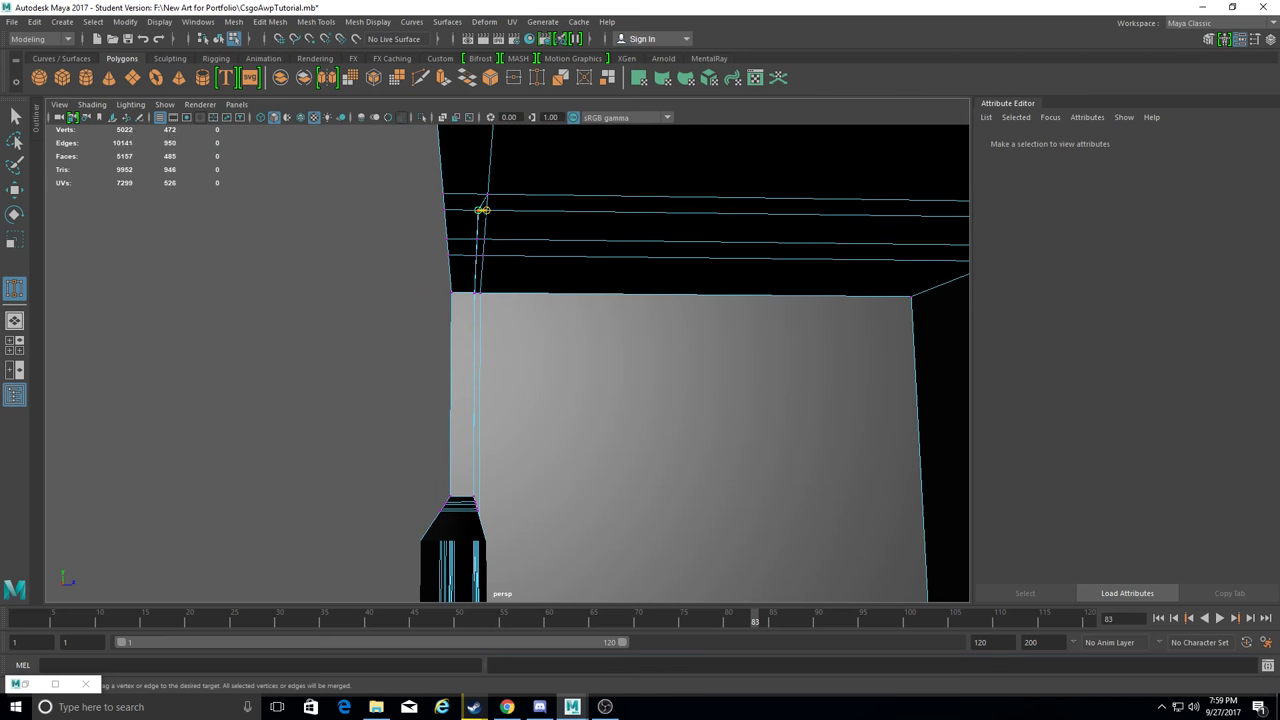
mouse_move(480, 255)
left_mouse_down("alt")
mouse_move(571, 296)
mouse_move(434, 408)
mouse_move(503, 300)
mouse_move(600, 394)
mouse_move(511, 363)
mouse_move(437, 374)
mouse_move(364, 363)
mouse_move(400, 300)
mouse_move(352, 434)
mouse_move(415, 385)
left_mouse_up("alt")
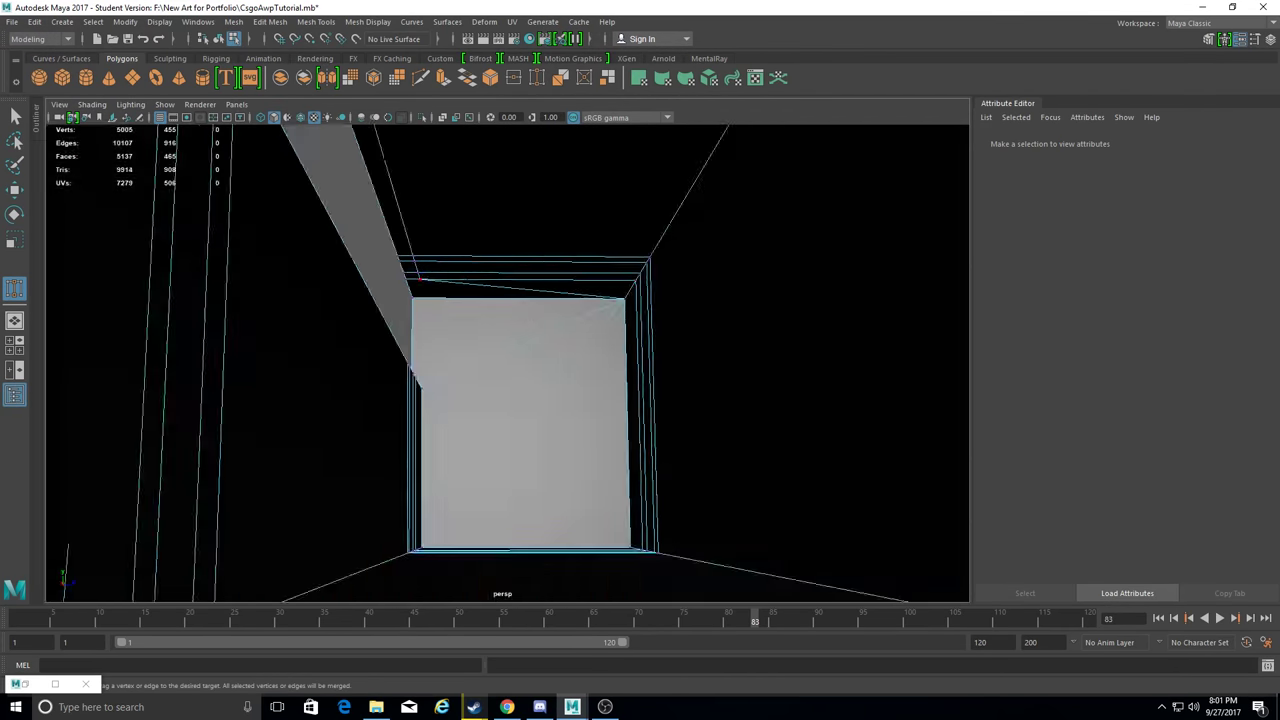
Target Weld the redundant vertices on the frame's underside and its edge.
left_click_drag(582, 304, 514, 403, "alt")
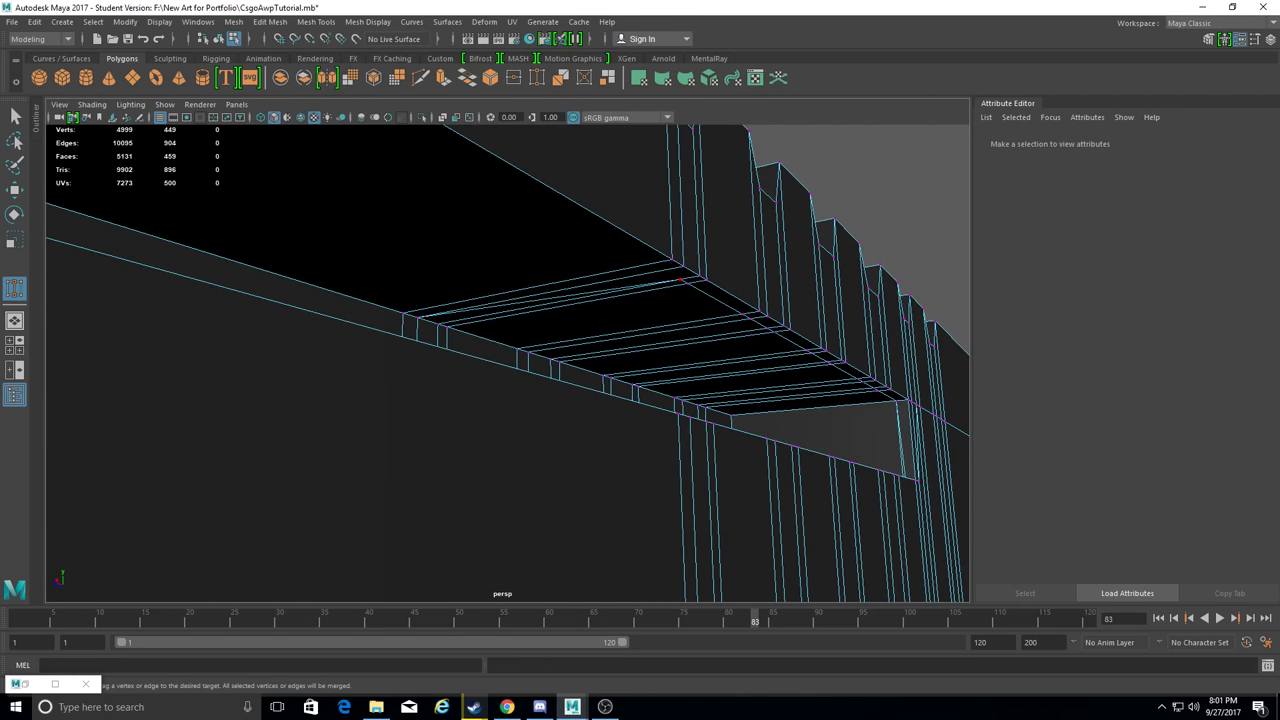
left_click_drag(687, 284, 687, 284)
mouse_move(687, 284)
left_mouse_down("alt")
mouse_move(643, 297)
mouse_move(670, 231)
left_mouse_up("alt")
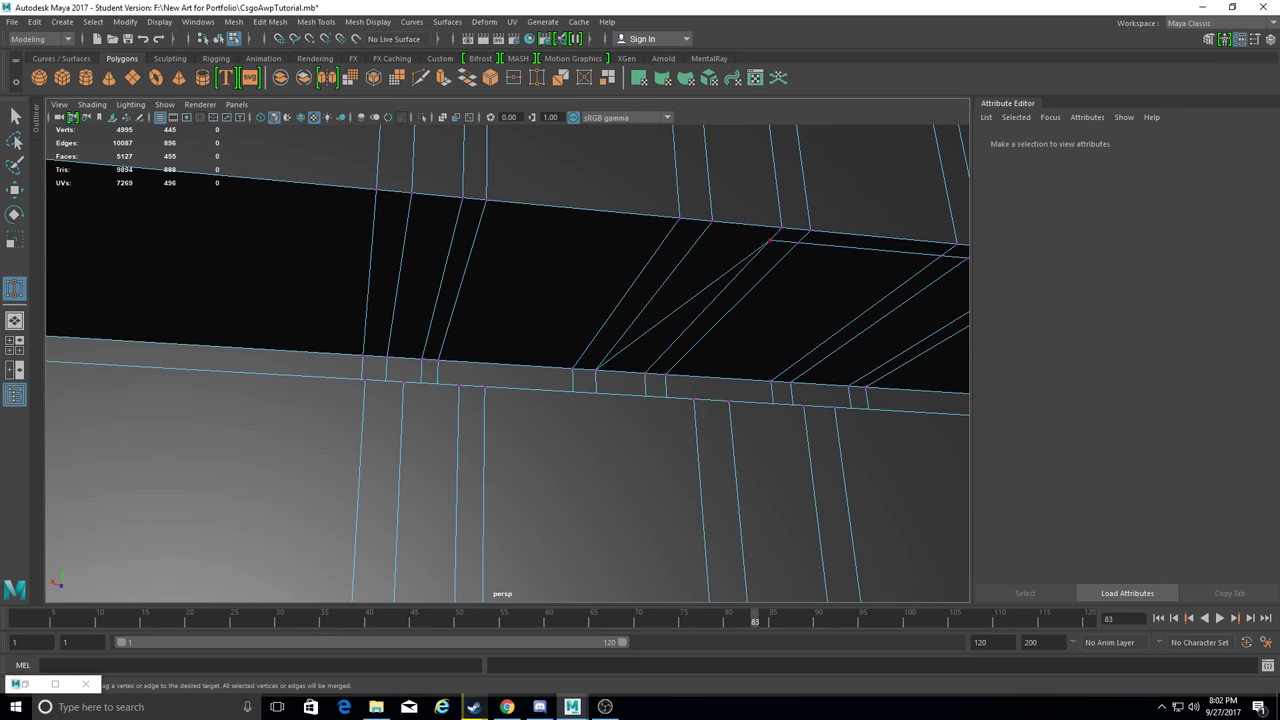
left_click_drag(798, 243, 798, 243)
left_click_drag(798, 243, 657, 268, "alt")
left_click_drag(645, 398, 760, 280)
left_click_drag(760, 280, 640, 320, "alt")
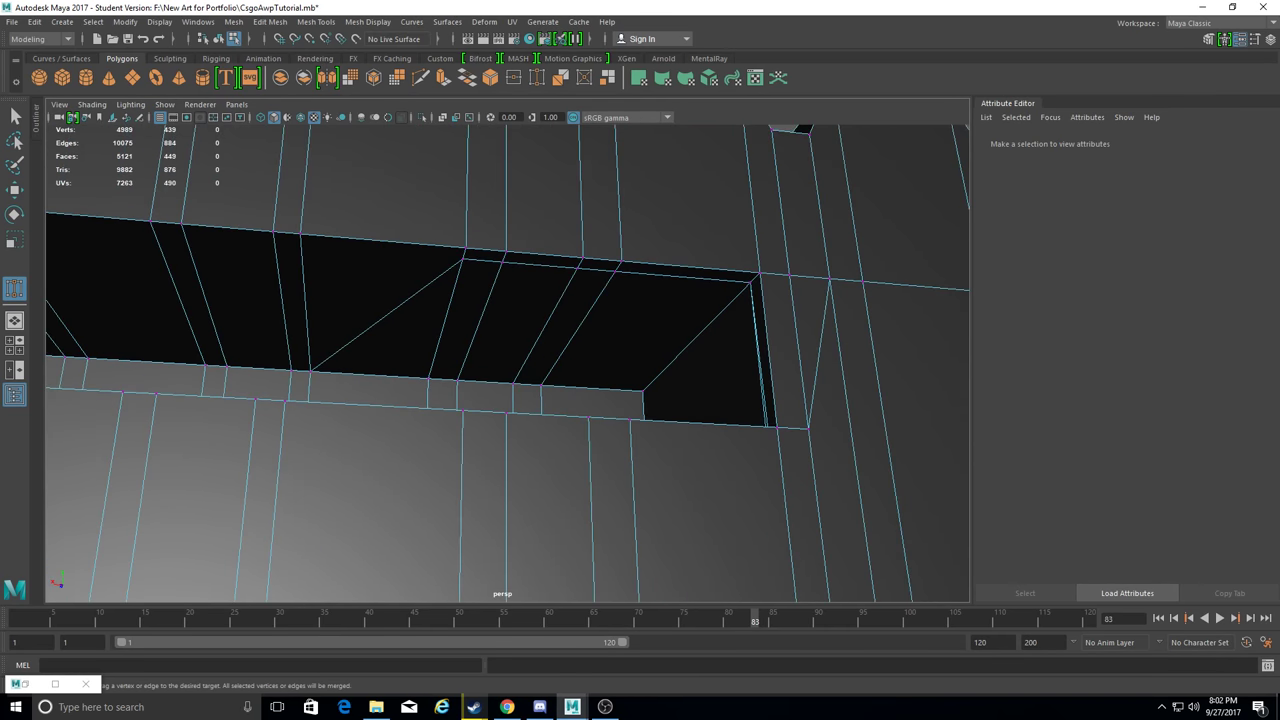
left_click_drag(750, 283, 750, 283)
mouse_move(750, 283)
left_mouse_down("alt")
mouse_move(374, 337)
mouse_move(646, 274)
left_mouse_up("alt")
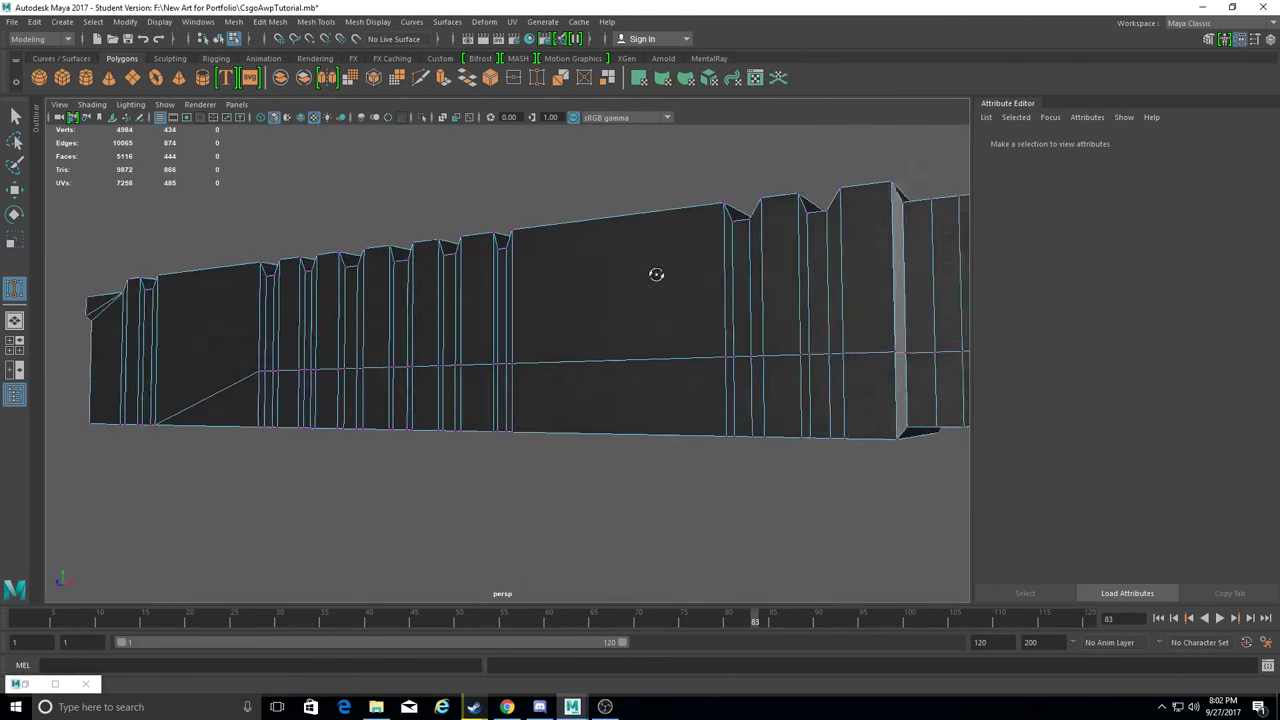
Weld the diagonal-edge vertex and the extra vertices down to the long side's bottom edge.
left_click_drag(418, 338, 418, 338)
scroll(481, 416, "up", 3)
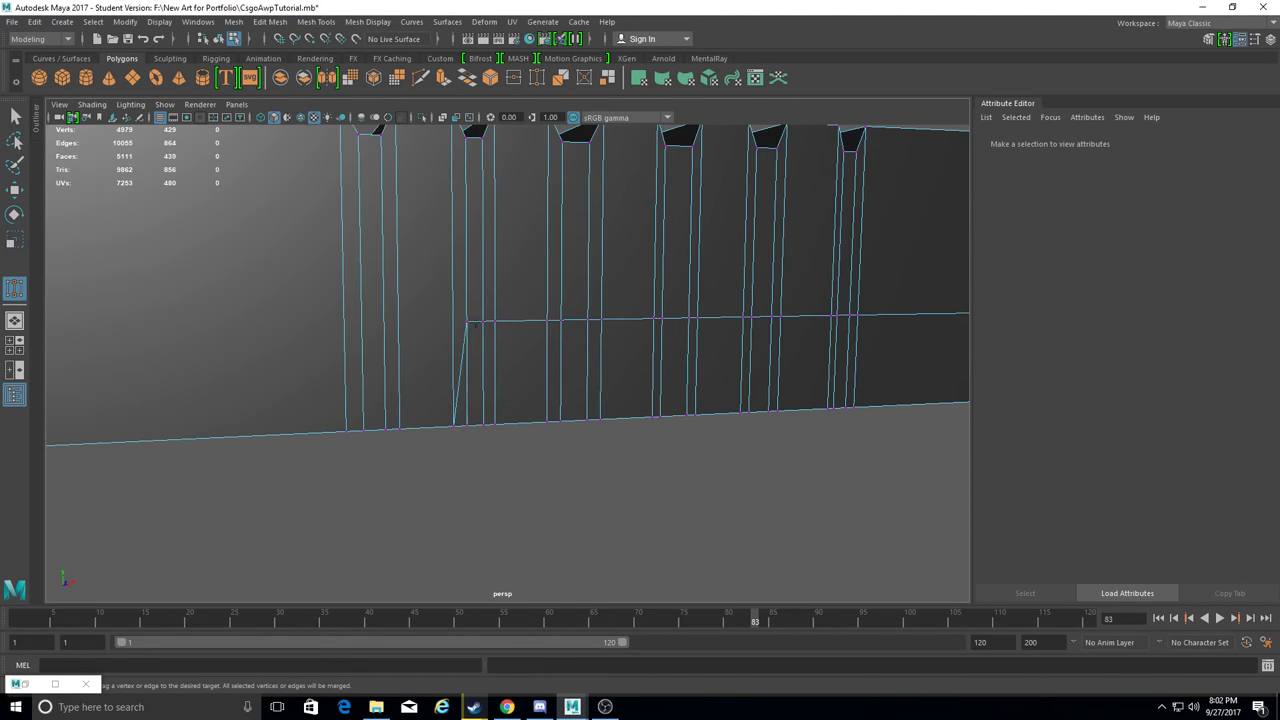
left_click_drag(587, 320, 587, 320)
left_click_drag(587, 320, 393, 318, "alt")
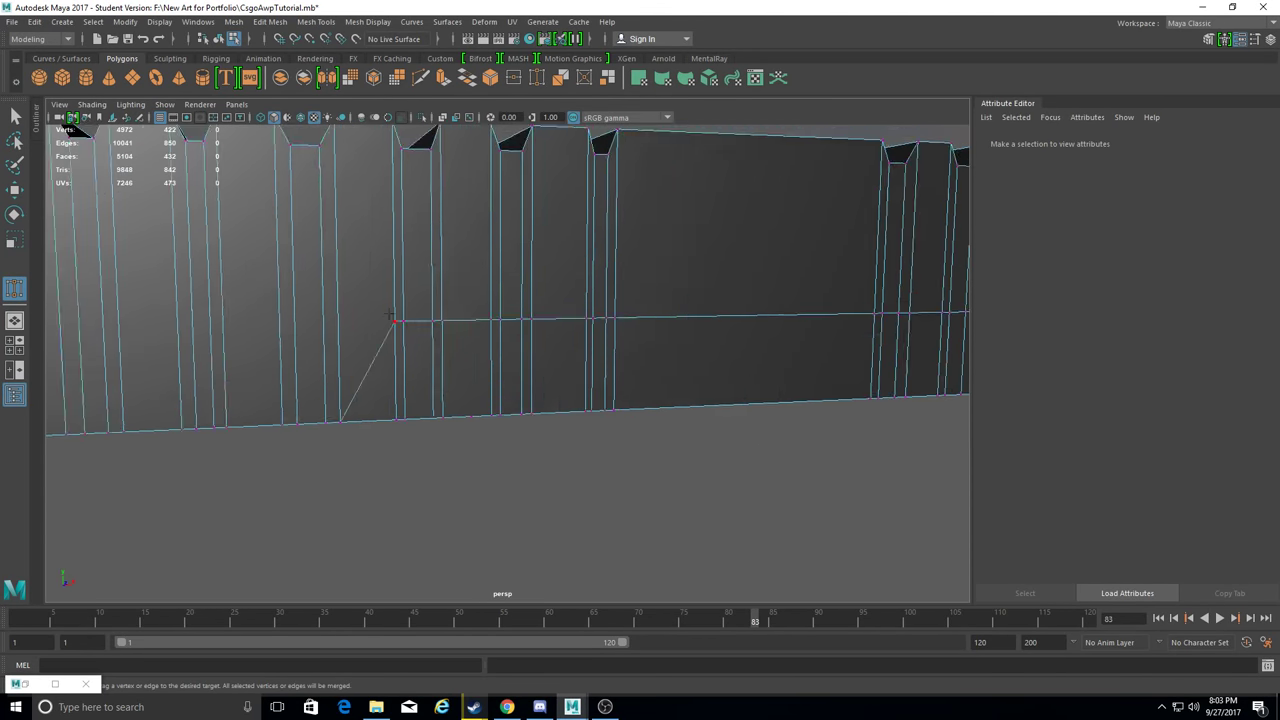
left_click_drag(531, 413, 531, 413)
left_click_drag(531, 413, 380, 358, "alt")
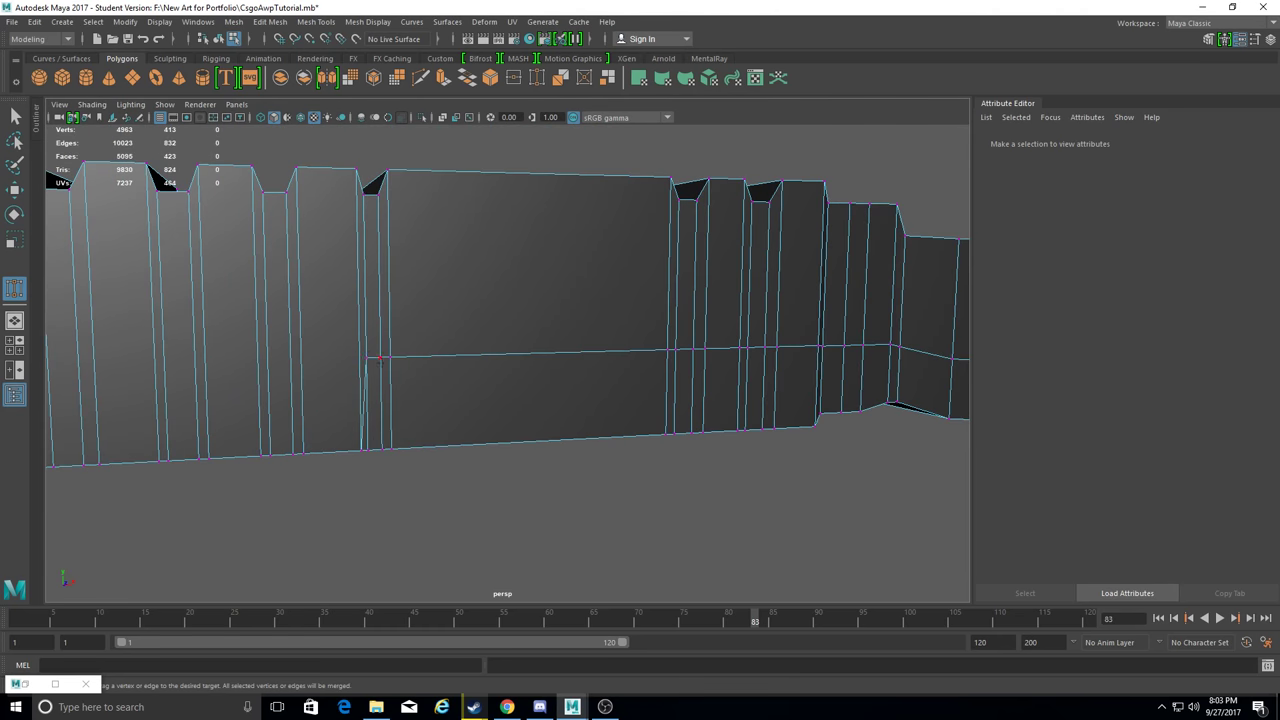
left_click(667, 351)
left_click_drag(667, 351, 357, 343, "alt")
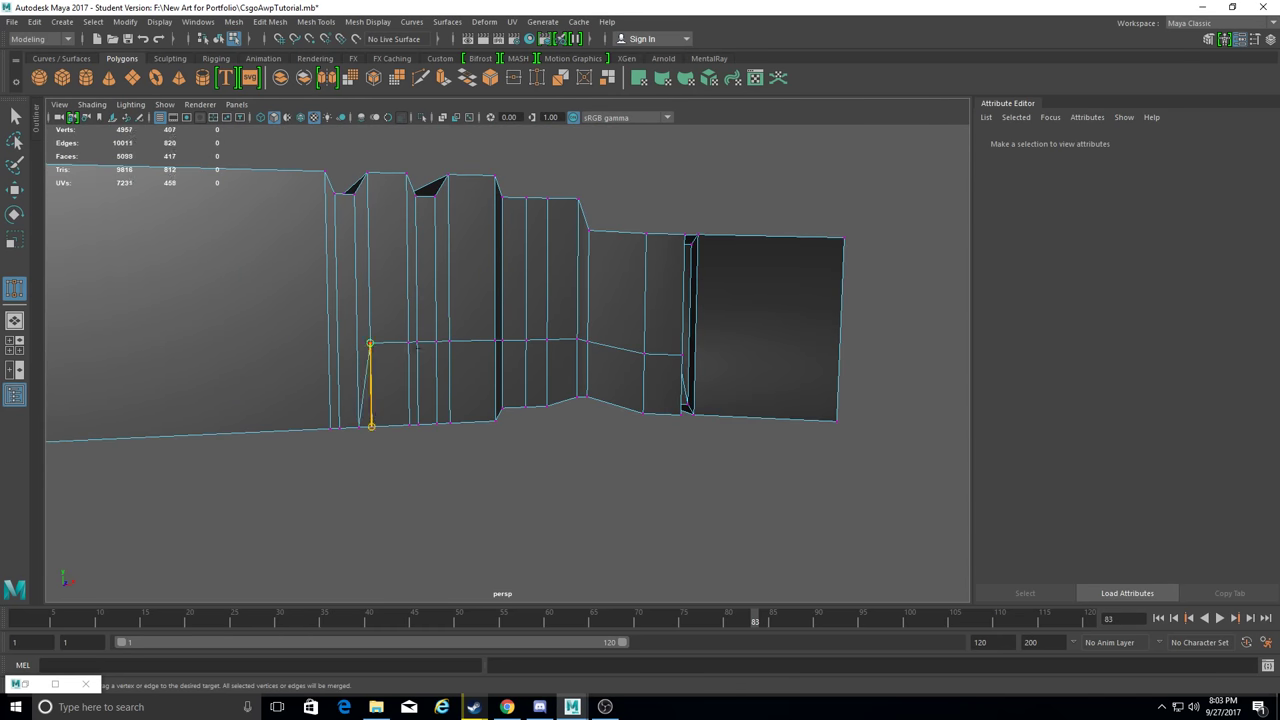
Merge more side vertices into their neighbours along the long frame and its top.
left_click_drag(420, 424, 420, 424)
left_click_drag(420, 424, 300, 400, "alt")
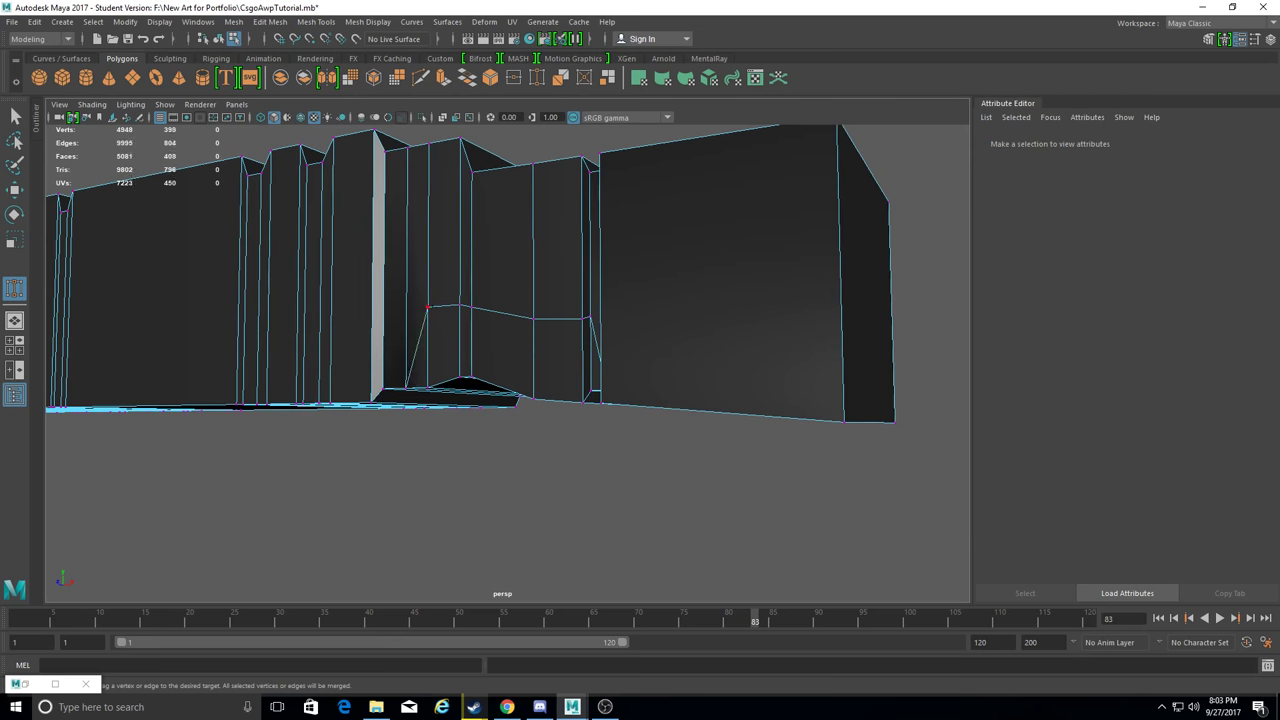
left_click(566, 405)
mouse_move(566, 405)
left_mouse_down("alt")
mouse_move(276, 284)
mouse_move(526, 337)
mouse_move(517, 423)
left_mouse_up("alt")
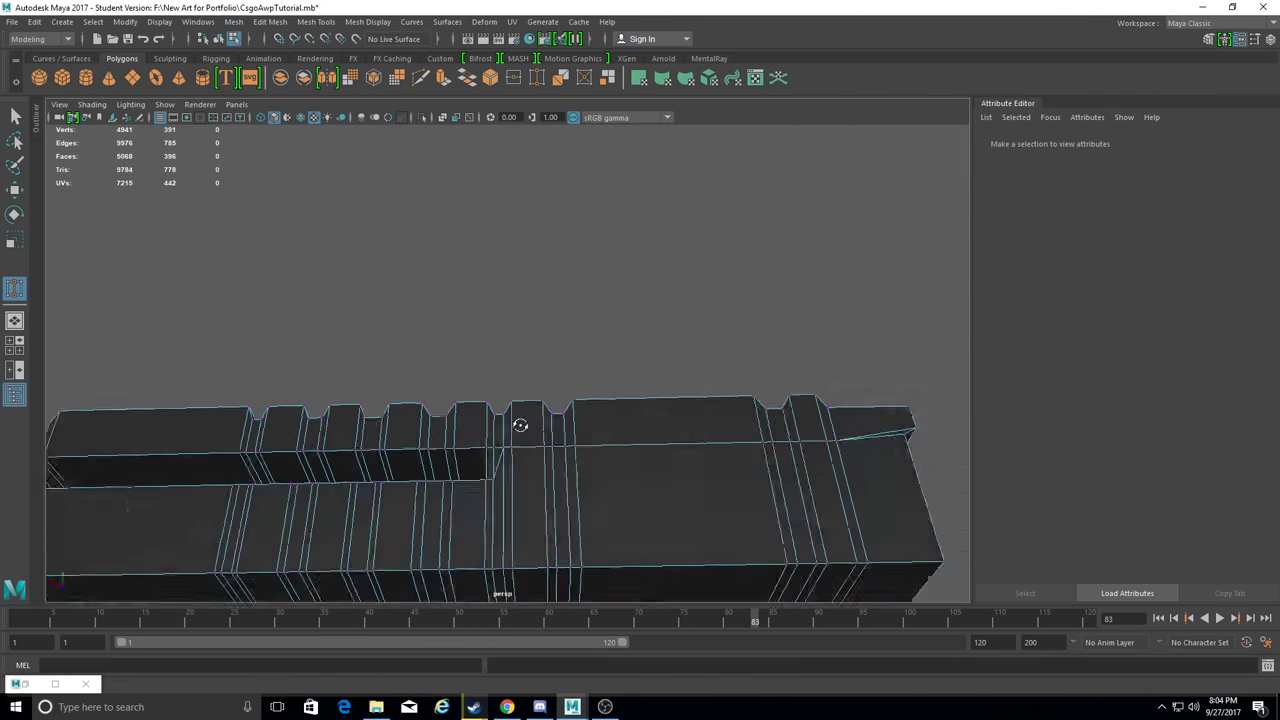
left_click_drag(570, 495, 583, 331)
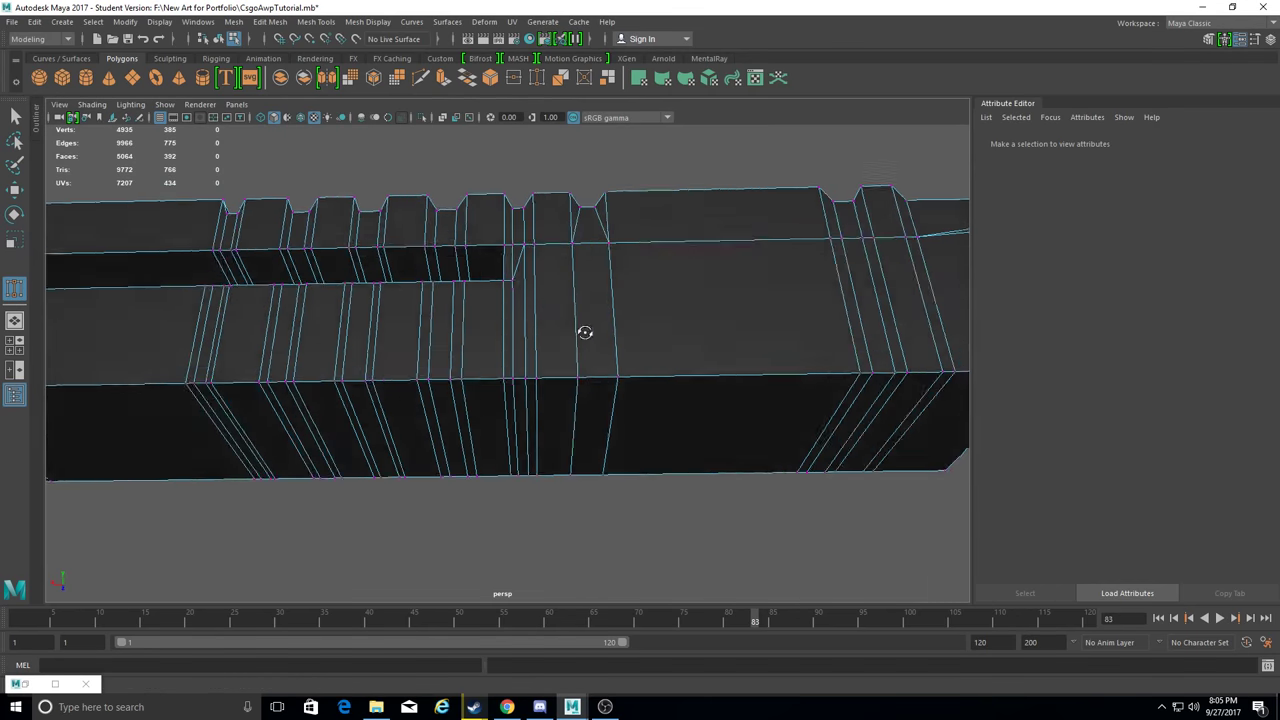
left_click_drag(572, 482, 565, 390)
From a front-on view, weld the redundant vertices inside the frame and across the wall.
mouse_move(607, 250)
left_mouse_down("alt")
mouse_move(563, 206)
mouse_move(563, 243)
mouse_move(366, 380)
left_mouse_up("alt")
mouse_move(437, 331)
left_mouse_down()
mouse_move(445, 345)
mouse_move(480, 330)
left_mouse_up()
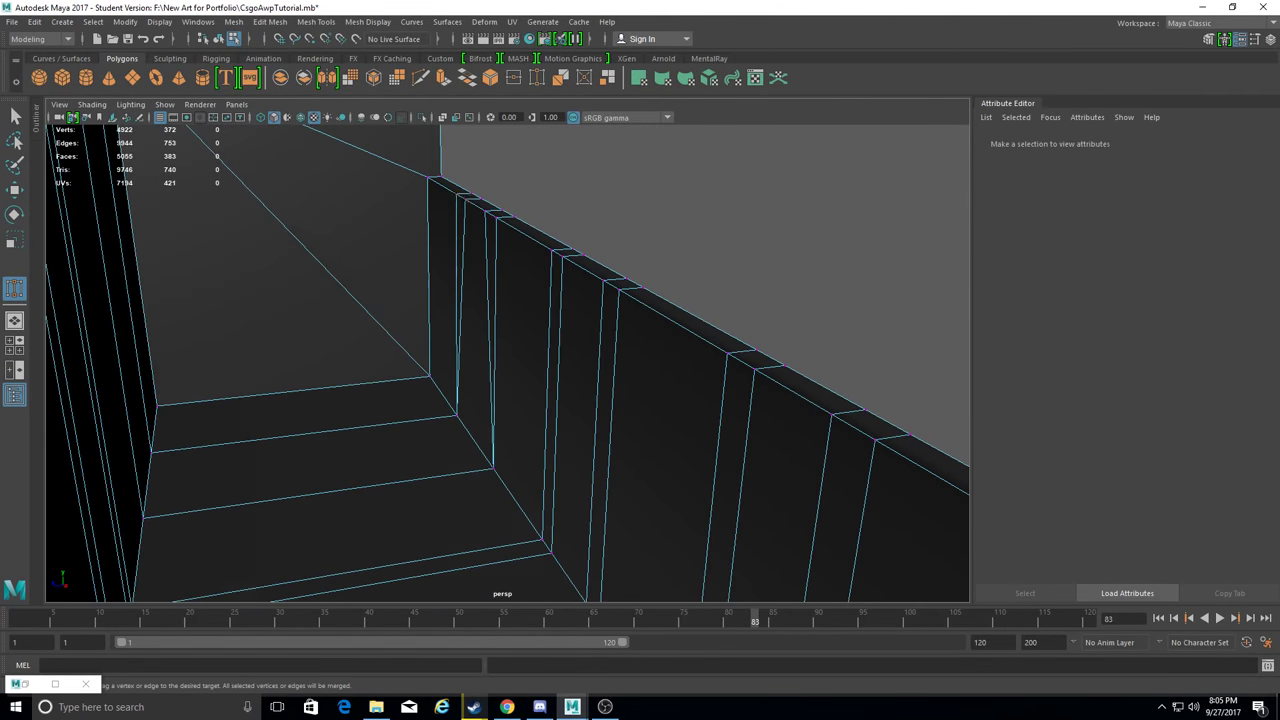
mouse_move(481, 198)
left_mouse_down("alt")
mouse_move(523, 309)
mouse_move(586, 306)
mouse_move(578, 507)
mouse_move(539, 259)
left_mouse_up("alt")
mouse_move(425, 195)
left_mouse_down("alt")
mouse_move(729, 346)
mouse_move(677, 340)
mouse_move(650, 298)
left_mouse_up("alt")
middle_click_drag(650, 298, 607, 440, "alt")
mouse_move(588, 433)
left_mouse_down("alt")
mouse_move(543, 257)
mouse_move(509, 389)
mouse_move(668, 393)
mouse_move(640, 406)
mouse_move(460, 326)
left_mouse_up("alt")
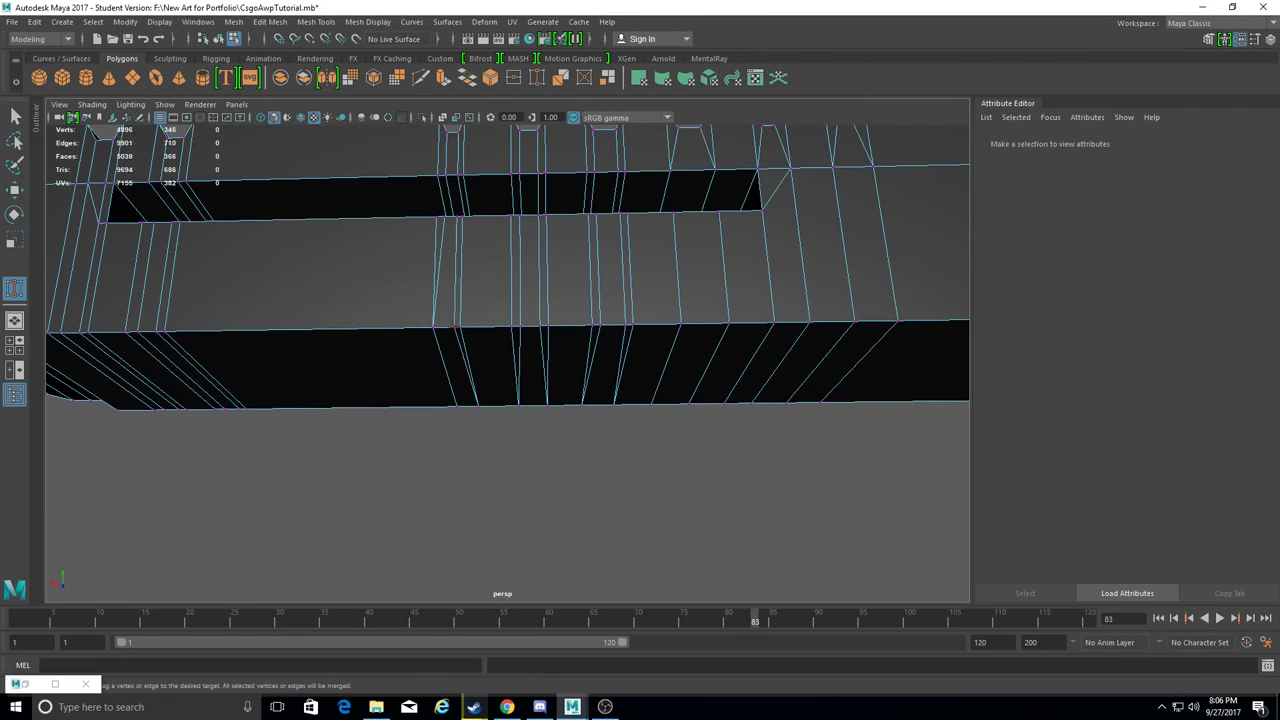
Weld the stray vertices on the stepped geometry and mesh strip, reaching 4855 vertices.
left_click_drag(543, 325, 484, 428, "alt")
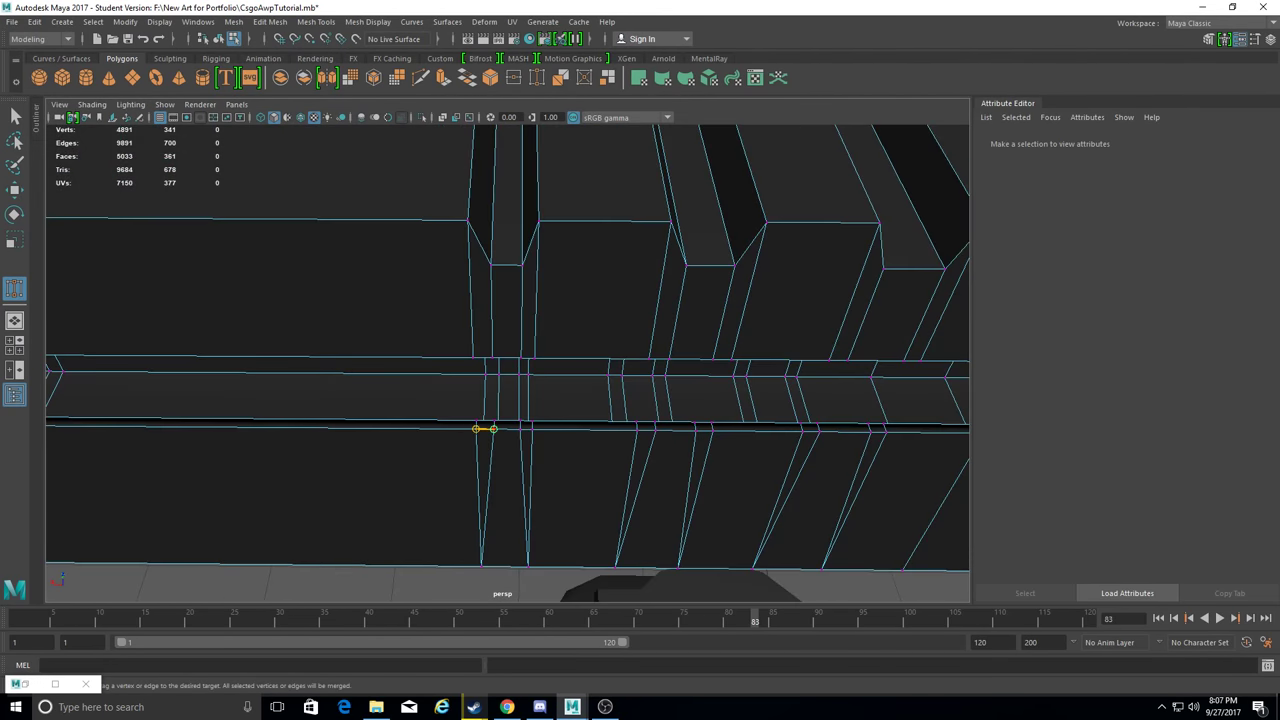
mouse_move(518, 374)
left_mouse_down("alt")
mouse_move(469, 317)
mouse_move(680, 543)
left_mouse_up("alt")
left_click_drag(600, 420, 540, 380, "alt")
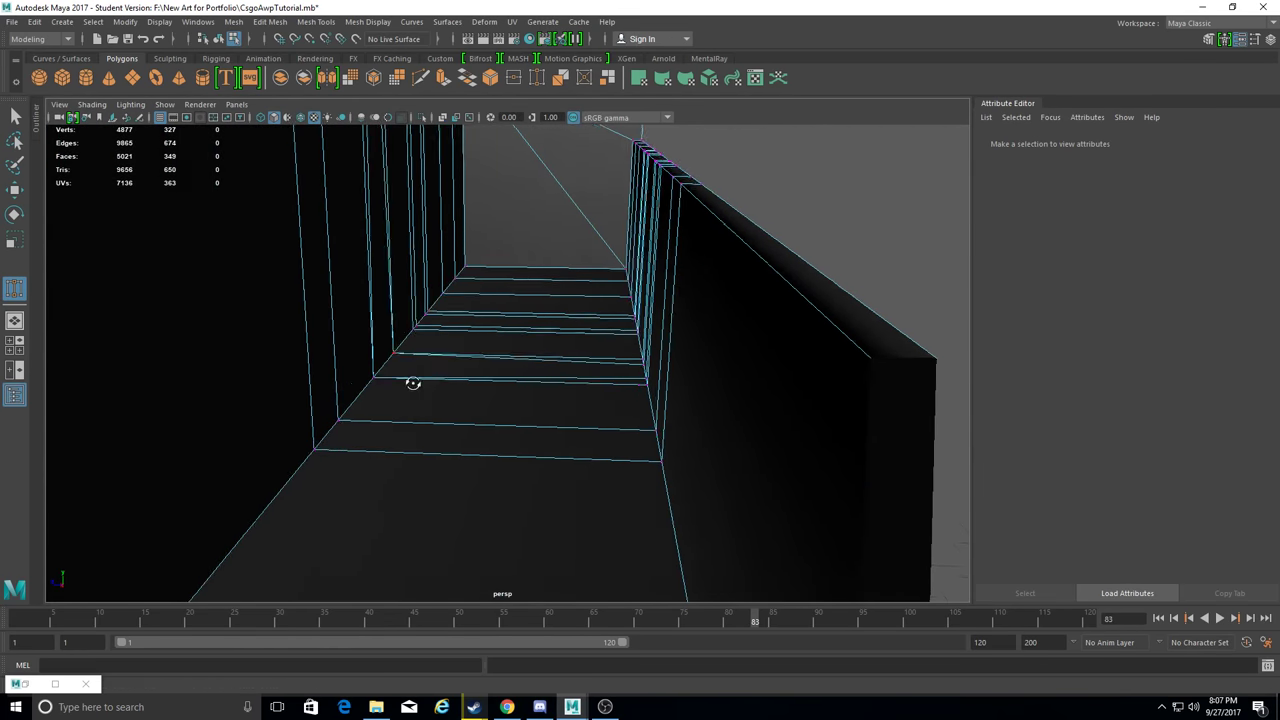
left_click_drag(412, 383, 648, 380, "alt")
mouse_move(651, 157)
left_mouse_down("alt")
mouse_move(457, 277)
mouse_move(407, 410)
mouse_move(440, 420)
mouse_move(477, 477)
mouse_move(545, 458)
left_mouse_up("alt")
mouse_move(545, 535)
left_mouse_down("alt")
mouse_move(480, 471)
mouse_move(380, 429)
mouse_move(673, 456)
left_mouse_up("alt")
left_click(380, 429)
Frame the barrel piece and weld stray vertices on its end and edges, down to 4824 vertices.
key("f")
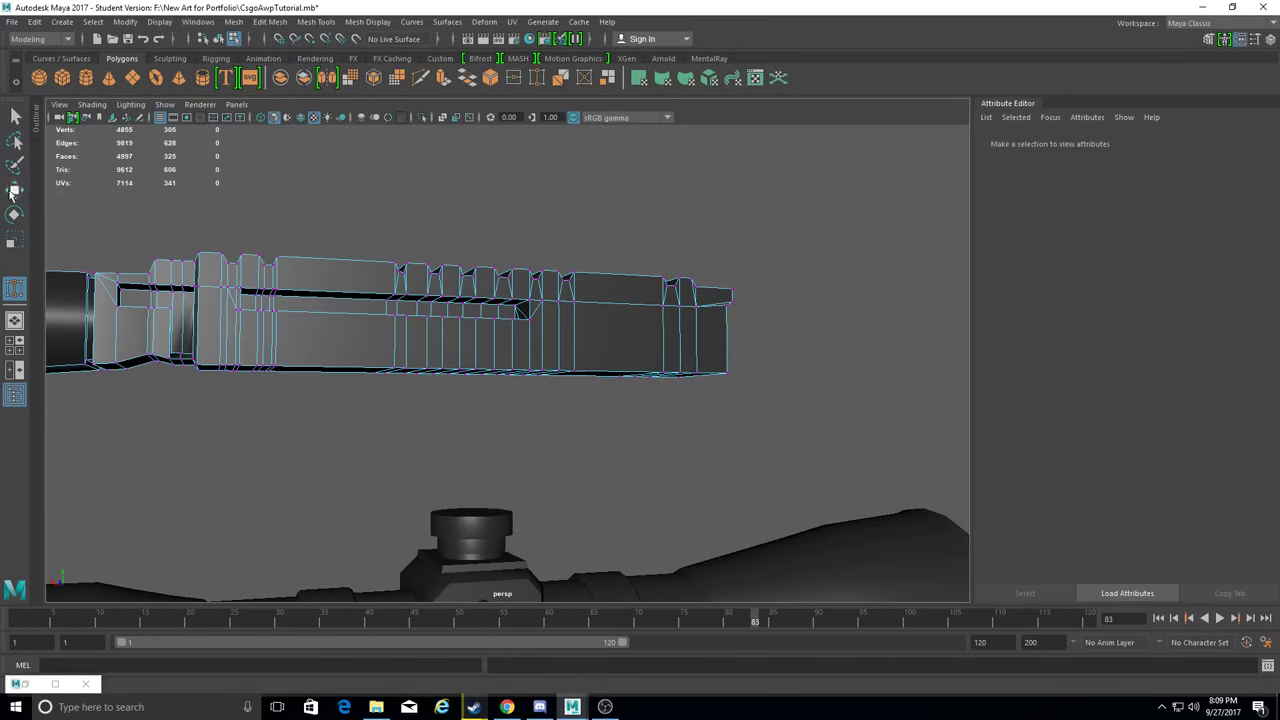
scroll(377, 443, "up", 5)
mouse_move(377, 443)
left_mouse_down("alt")
mouse_move(509, 380)
mouse_move(533, 395)
mouse_move(523, 340)
mouse_move(540, 319)
left_mouse_up("alt")
mouse_move(540, 319)
left_mouse_down("alt")
mouse_move(450, 390)
mouse_move(397, 374)
mouse_move(426, 451)
mouse_move(304, 507)
left_mouse_up("alt")
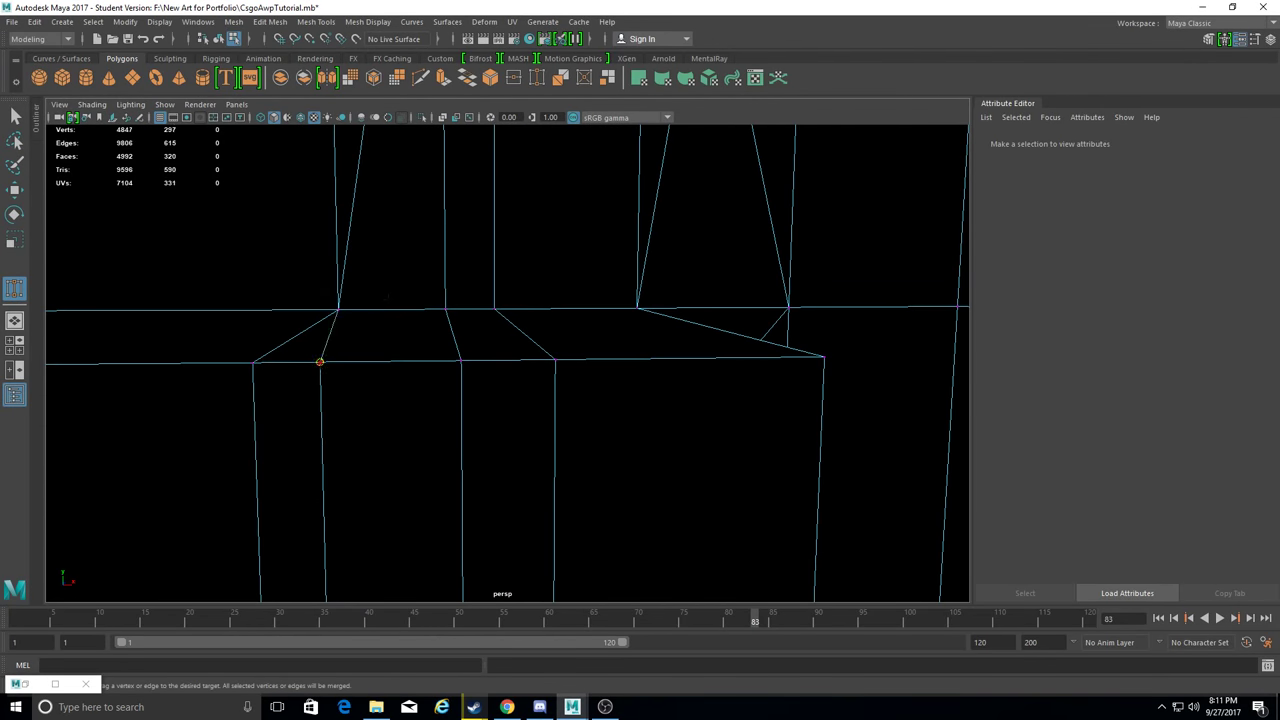
mouse_move(555, 506)
left_mouse_down("alt")
mouse_move(434, 400)
mouse_move(496, 313)
mouse_move(531, 316)
left_mouse_up("alt")
left_click_drag(531, 316, 646, 430, "alt")
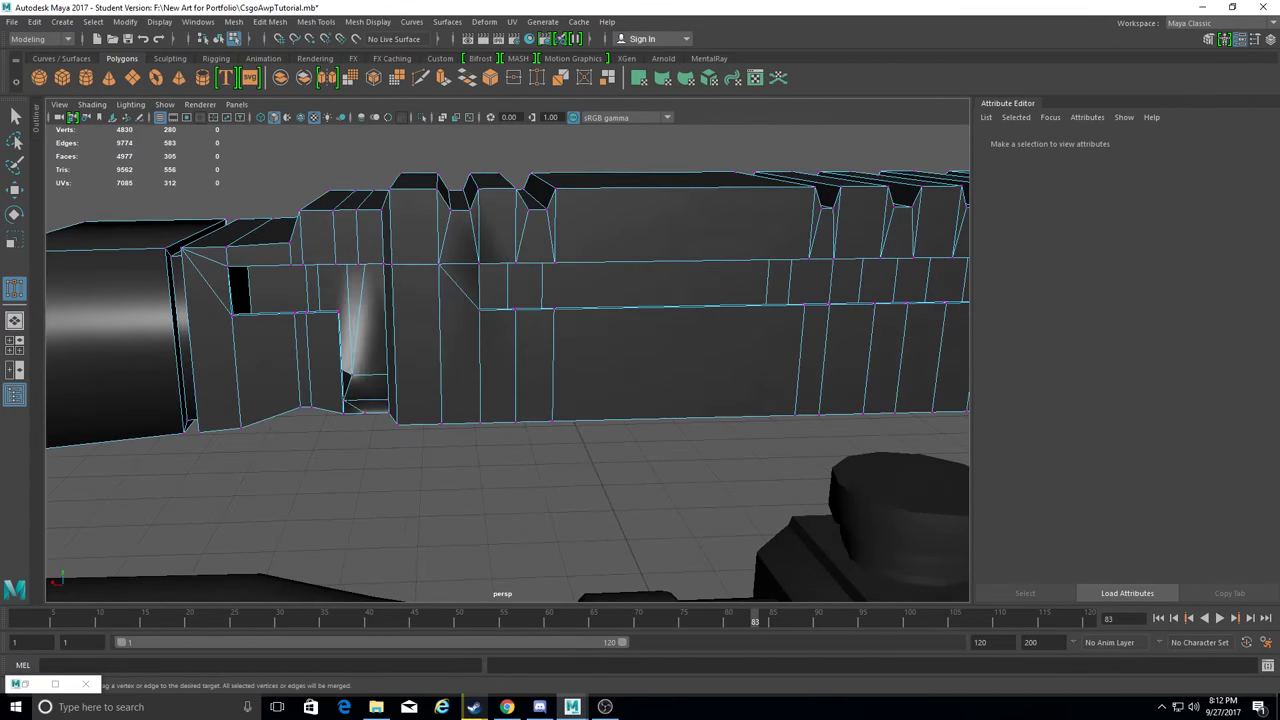
mouse_move(500, 350)
left_mouse_down("alt")
mouse_move(428, 400)
mouse_move(443, 291)
mouse_move(605, 413)
left_mouse_up("alt")
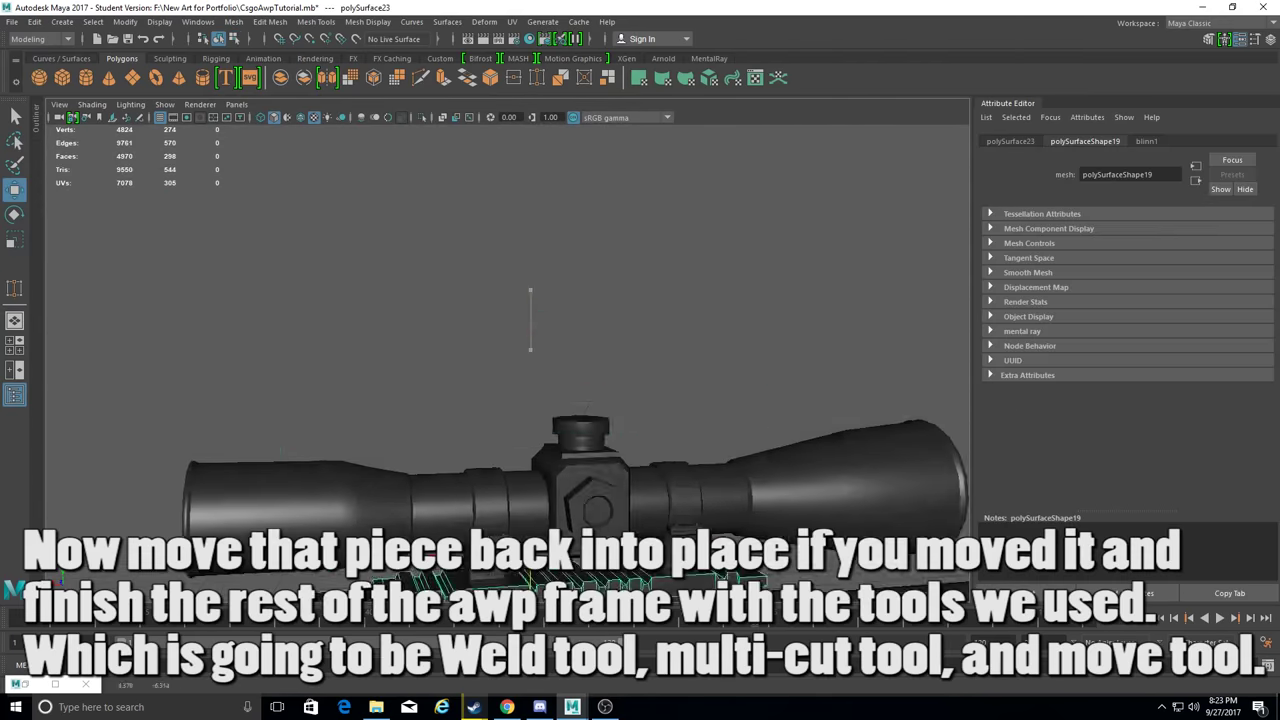
mouse_move(530, 320)
left_mouse_down("alt")
mouse_move(487, 183)
mouse_move(470, 200)
mouse_move(537, 213)
left_mouse_up("alt")
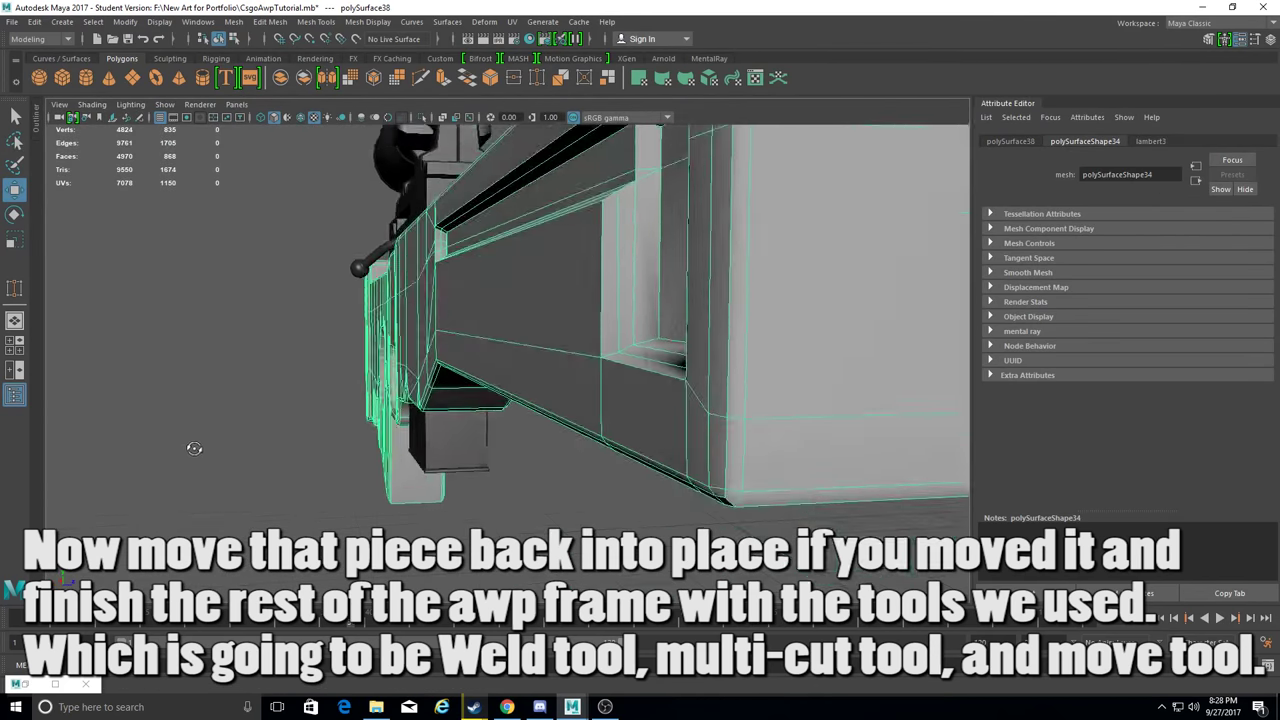
Select the vertex at the end of the frame's groove and test moving it, then revert.
left_click_drag(194, 448, 509, 444, "alt")
left_click_drag(502, 583, 500, 309, "alt")
mouse_move(409, 337)
left_mouse_down("alt")
mouse_move(424, 455)
mouse_move(548, 348)
mouse_move(520, 400)
mouse_move(413, 427)
mouse_move(450, 380)
left_mouse_up("alt")
left_click(479, 345)
key("w")
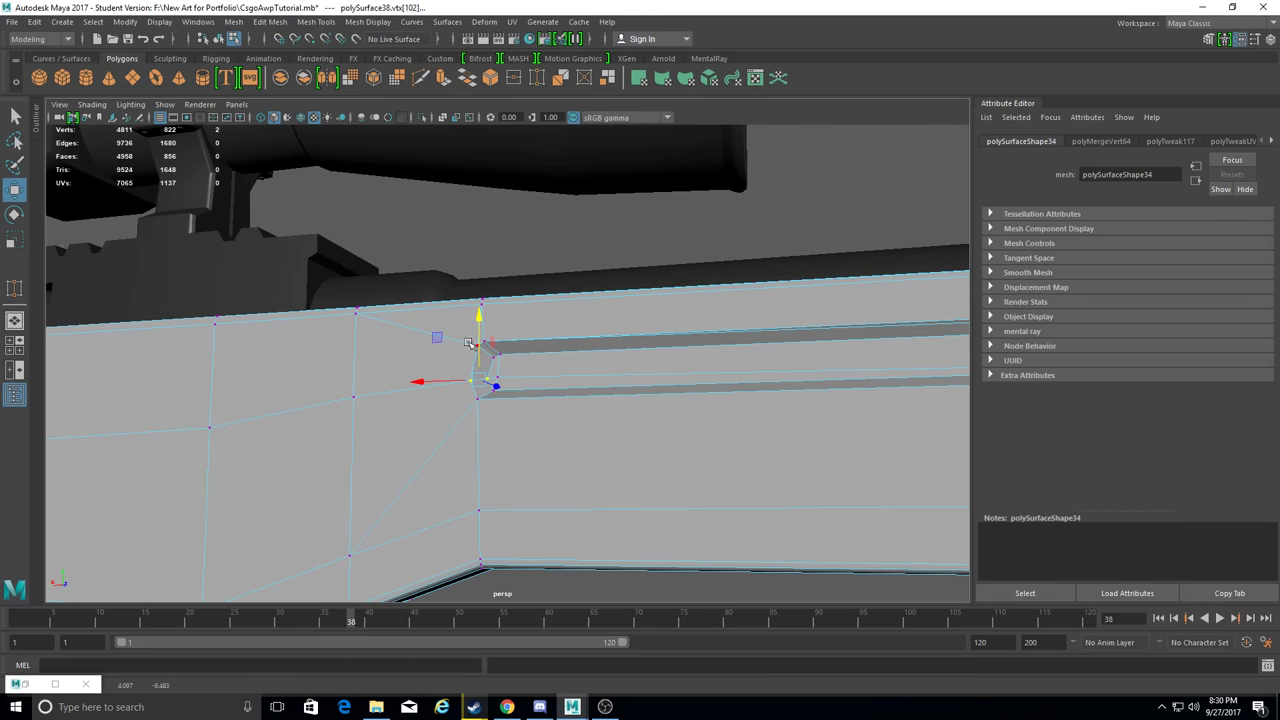
left_click_drag(480, 322, 403, 332, "alt")
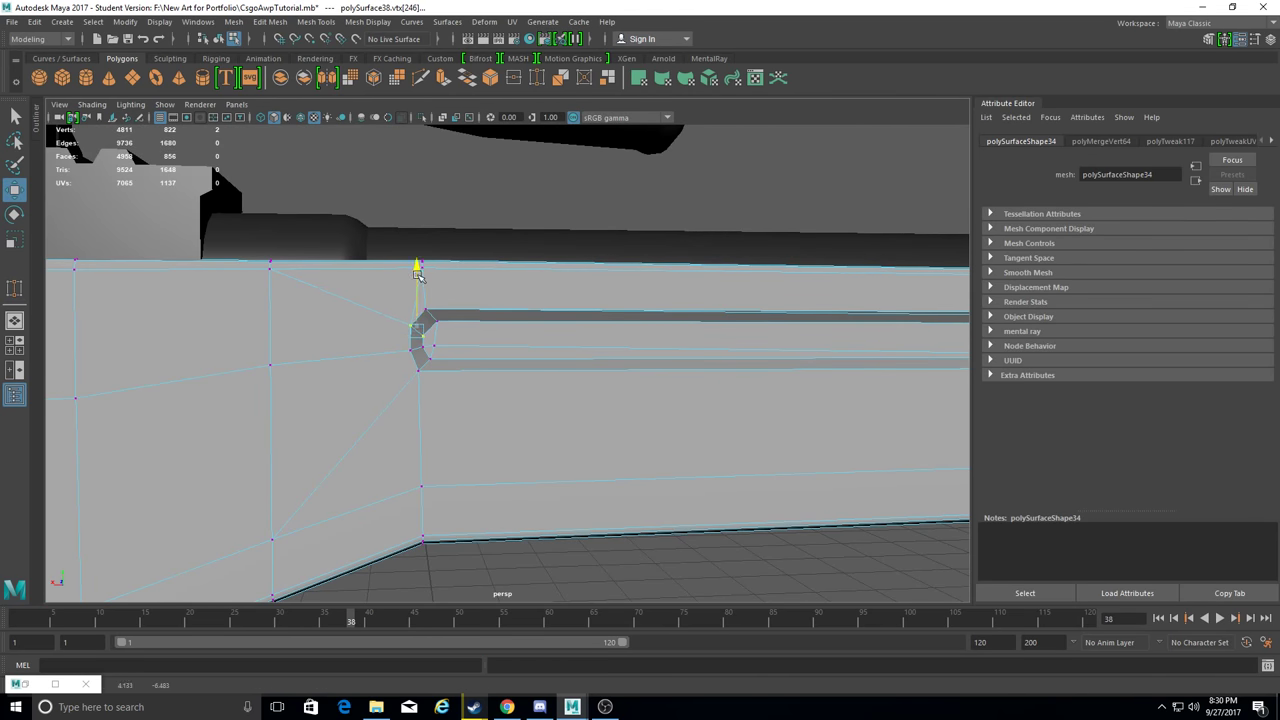
Delete the stray edge at the groove end, viewed from below.
left_click_drag(411, 278, 496, 405, "alt")
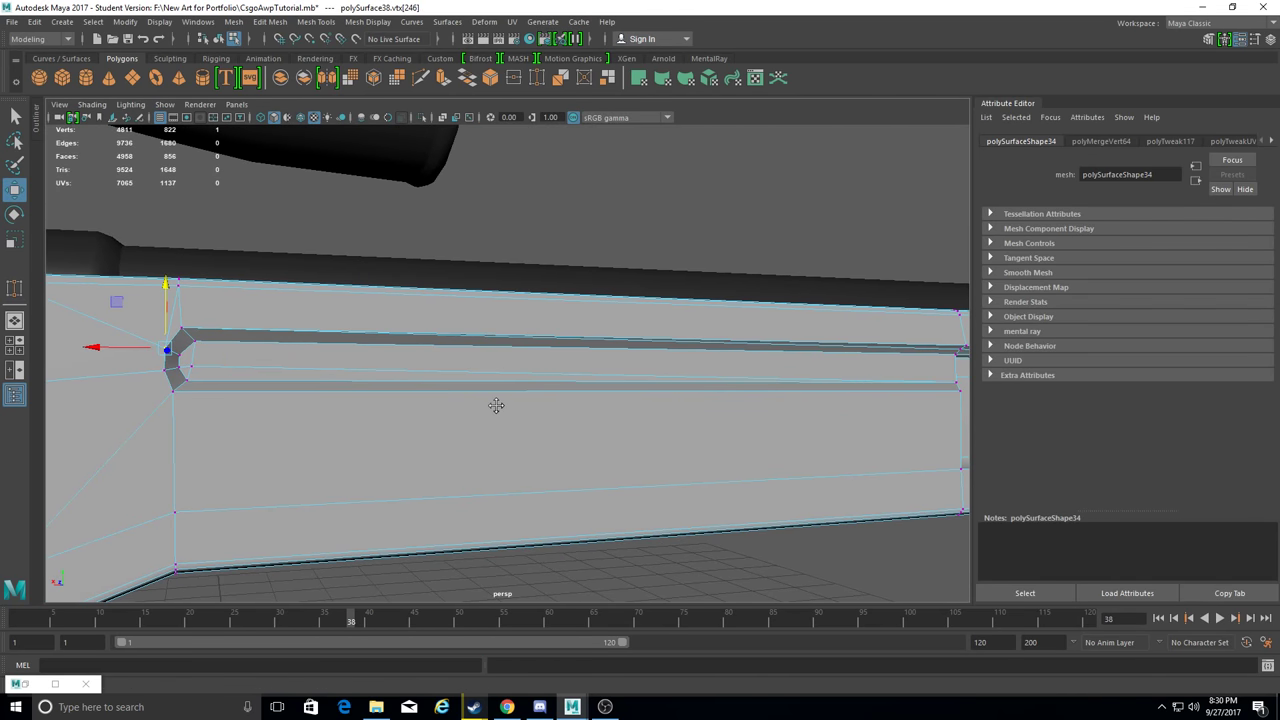
mouse_move(576, 422)
left_mouse_down("alt")
mouse_move(443, 417)
mouse_move(529, 371)
mouse_move(443, 337)
mouse_move(697, 356)
mouse_move(554, 314)
mouse_move(597, 440)
mouse_move(681, 299)
mouse_move(566, 517)
mouse_move(563, 400)
left_mouse_up("alt")
key("w")
left_click(588, 430)
key("Delete")
Activate Multi-Cut and select the whole stock frame from a straight side view.
left_click(318, 21)
left_click(340, 154)
mouse_move(546, 487)
left_mouse_down("alt")
mouse_move(494, 471)
mouse_move(560, 440)
mouse_move(614, 471)
mouse_move(632, 412)
left_mouse_up("alt")
scroll(508, 437, "down", 5)
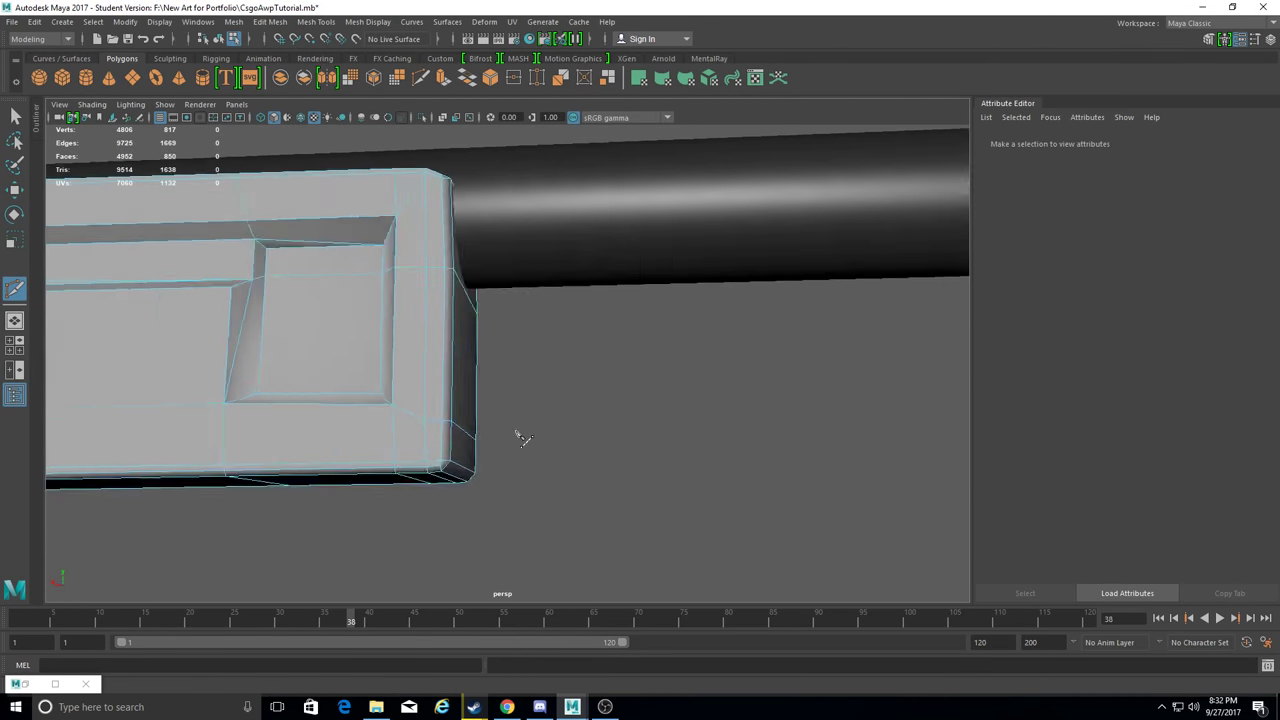
scroll(508, 437, "down", 5)
left_click(600, 354)
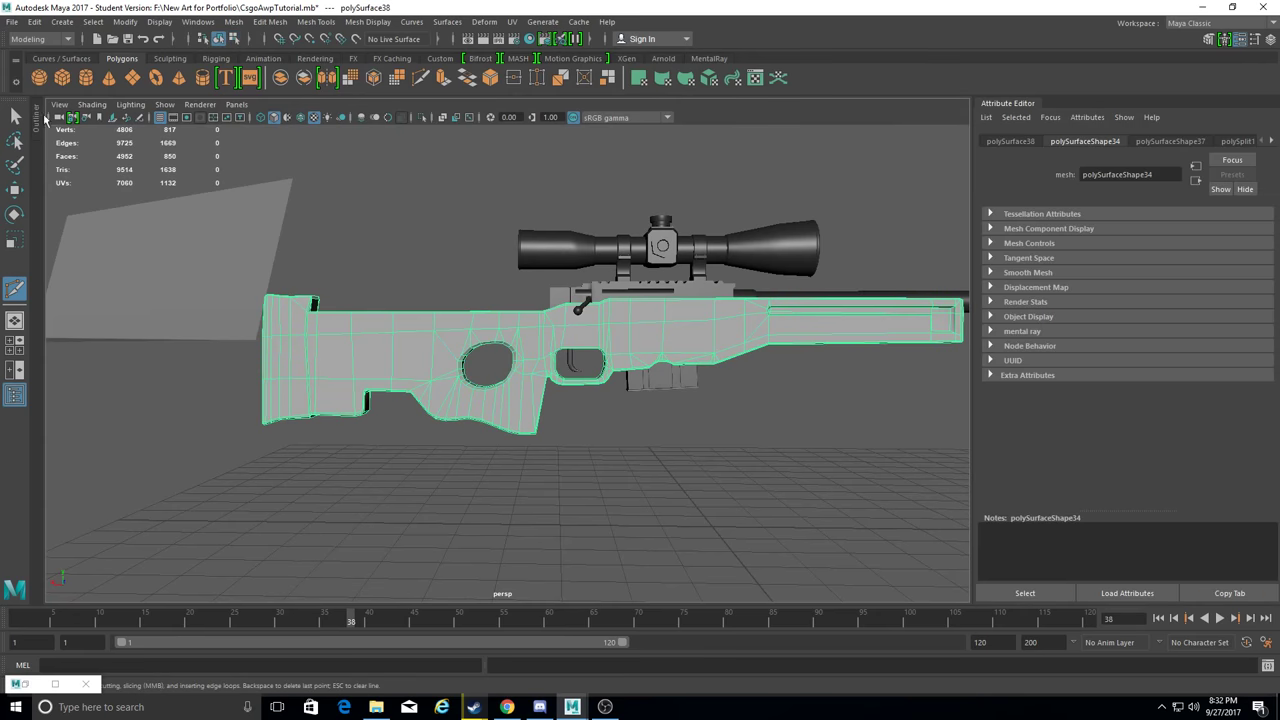
left_click(59, 104)
mouse_move(72, 179)
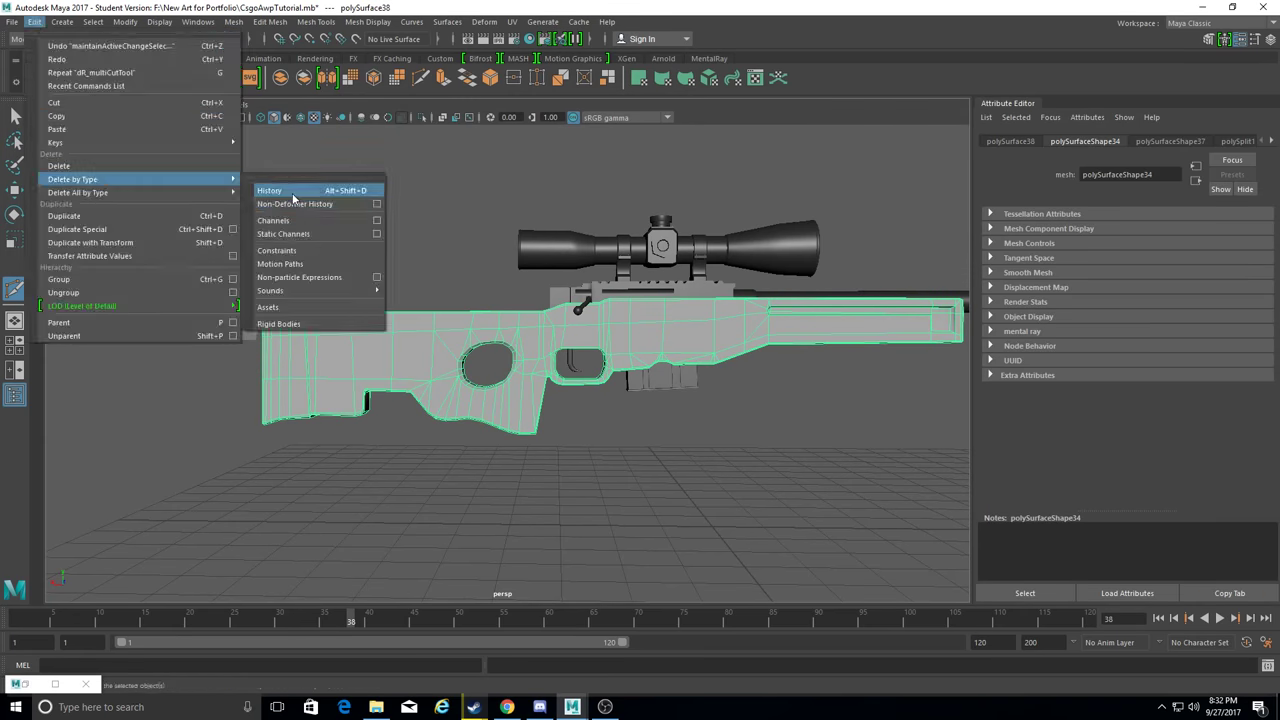
Delete the stock frame's construction history via Delete by Type > History.
left_click(290, 196)
scroll(711, 384, "up", 5)
scroll(680, 386, "up", 2)
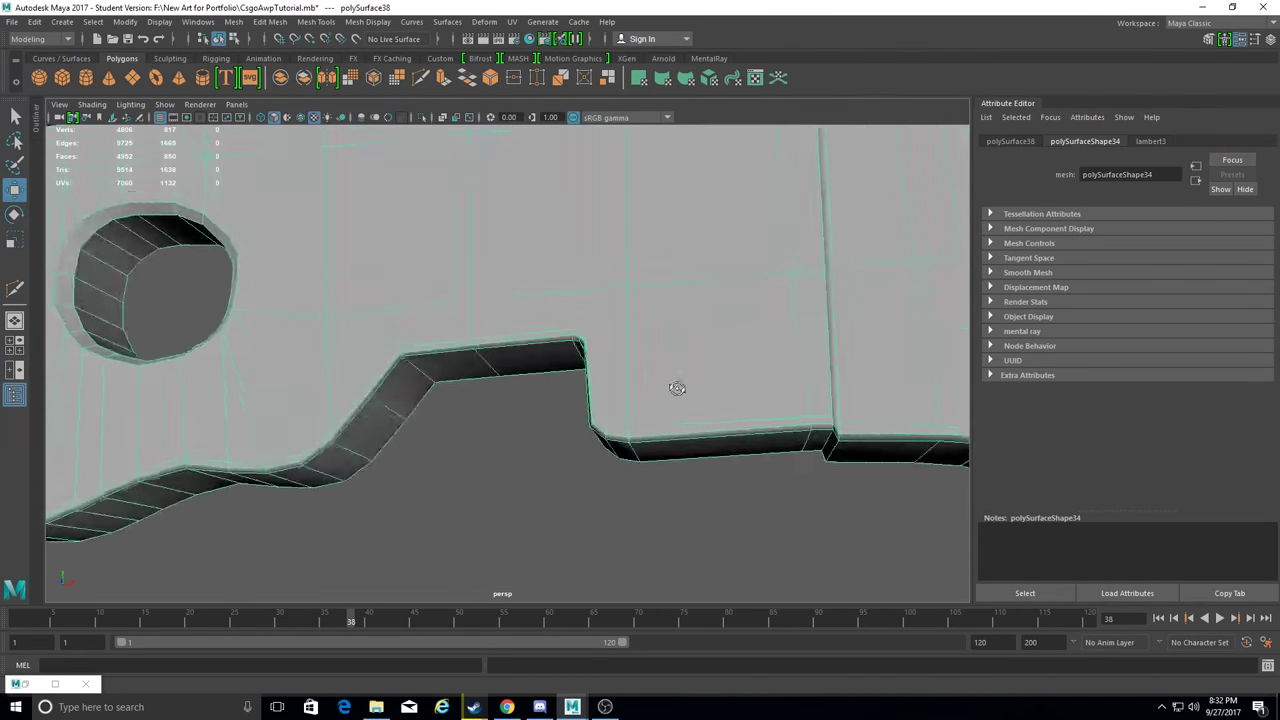
scroll(657, 391, "up", 2)
scroll(506, 400, "up", 3)
scroll(493, 365, "up", 1)
Add a Multi-Cut edge across the notch corner beneath the stock.
middle_click_drag(493, 365, 544, 386, "alt")
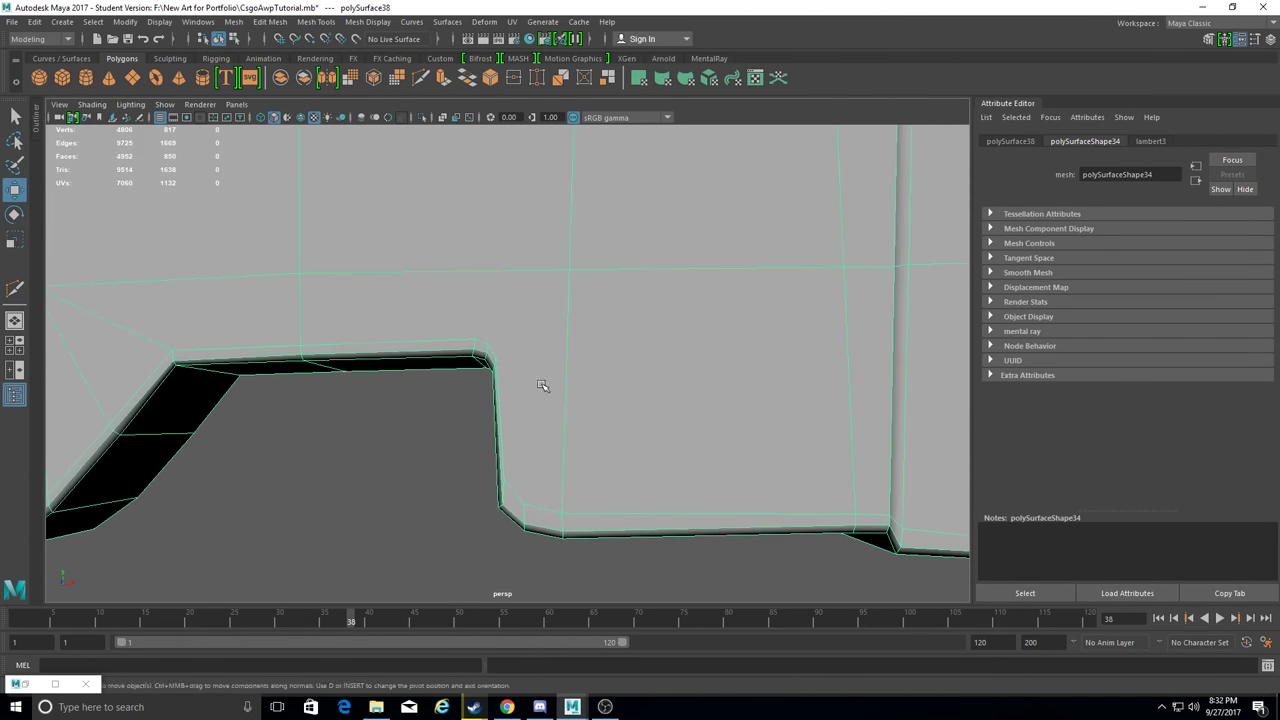
left_click_drag(555, 475, 480, 487, "alt")
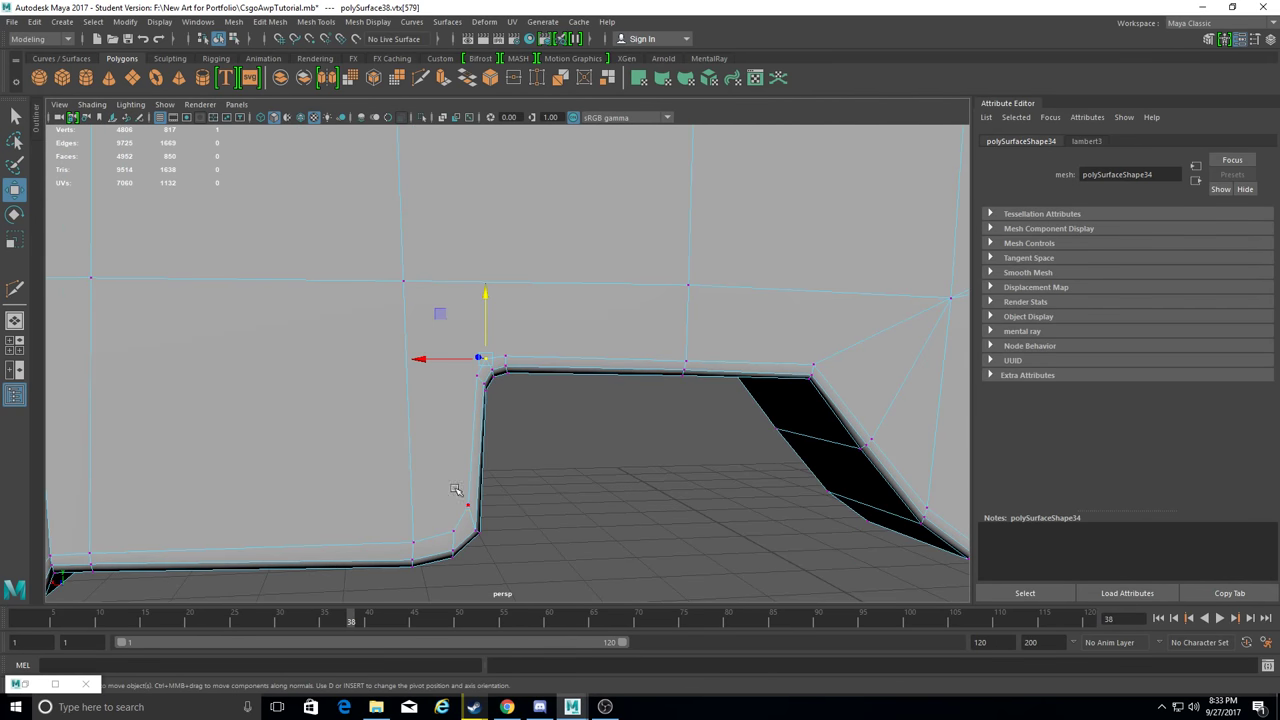
left_click(15, 288)
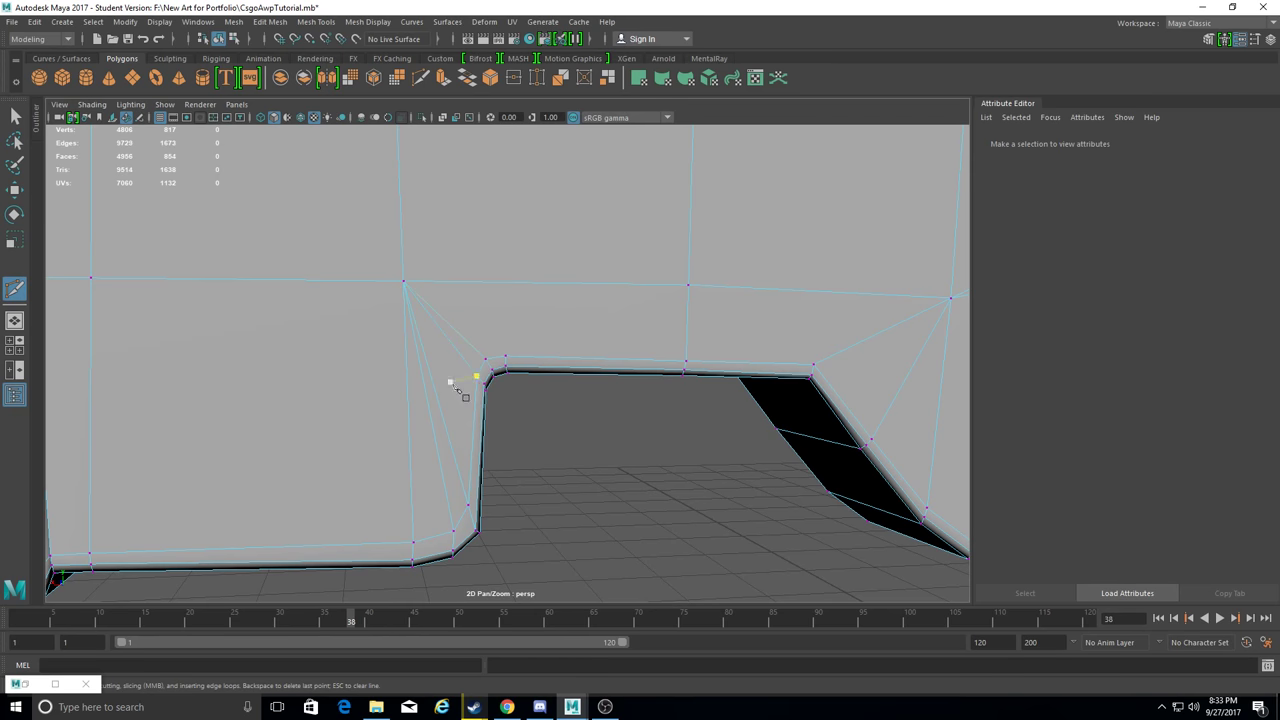
mouse_move(688, 293)
left_mouse_down("alt")
mouse_move(486, 451)
mouse_move(491, 471)
mouse_move(394, 449)
mouse_move(483, 481)
mouse_move(361, 323)
left_mouse_up("alt")
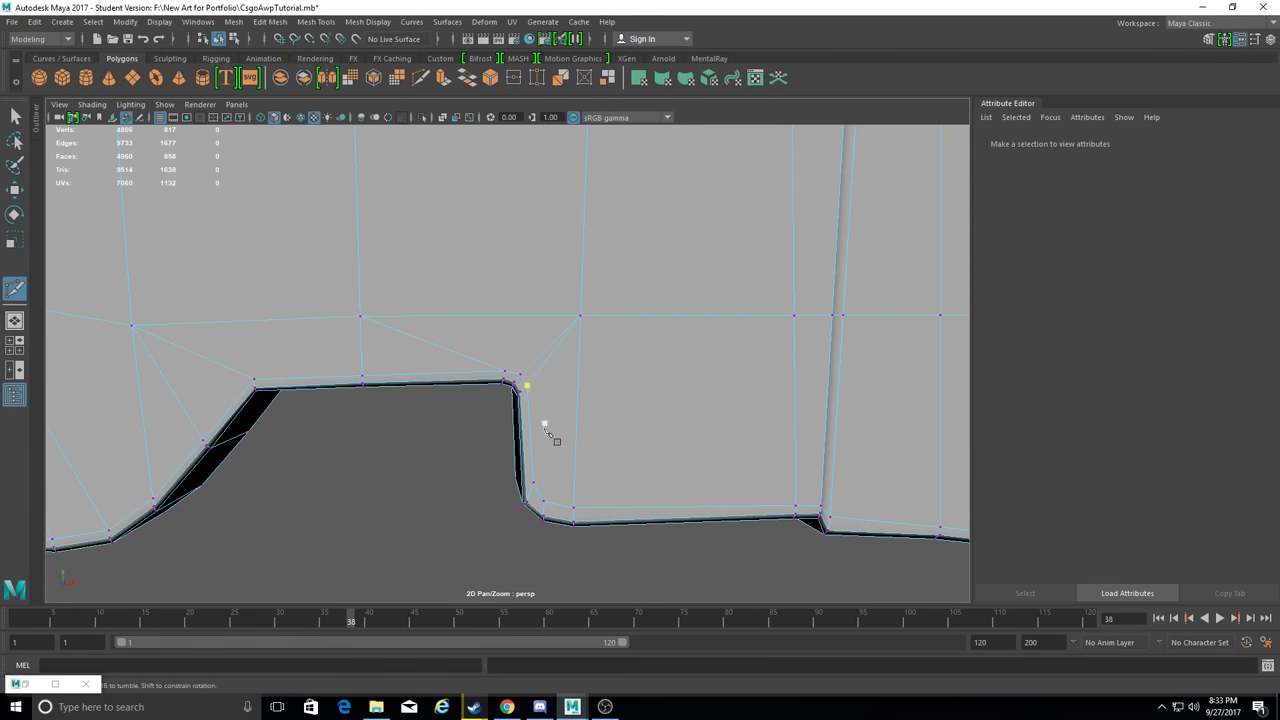
left_click(580, 316)
key("Return")
mouse_move(580, 316)
left_mouse_down("alt")
mouse_move(606, 523)
mouse_move(651, 528)
mouse_move(15, 190)
left_mouse_up("alt")
Target Weld the leftover cut vertices at the notch, leaving 4797 vertices.
left_click(337, 242)
mouse_move(591, 206)
left_mouse_down("alt")
mouse_move(528, 508)
mouse_move(634, 434)
left_mouse_up("alt")
left_click_drag(436, 405, 467, 406)
middle_click_drag(467, 406, 453, 604, "alt")
Target-weld several stray and corner vertices on the stock into their neighbours.
left_click_drag(425, 357, 413, 356)
mouse_move(413, 356)
left_mouse_down("alt")
mouse_move(451, 377)
mouse_move(423, 450)
left_mouse_up("alt")
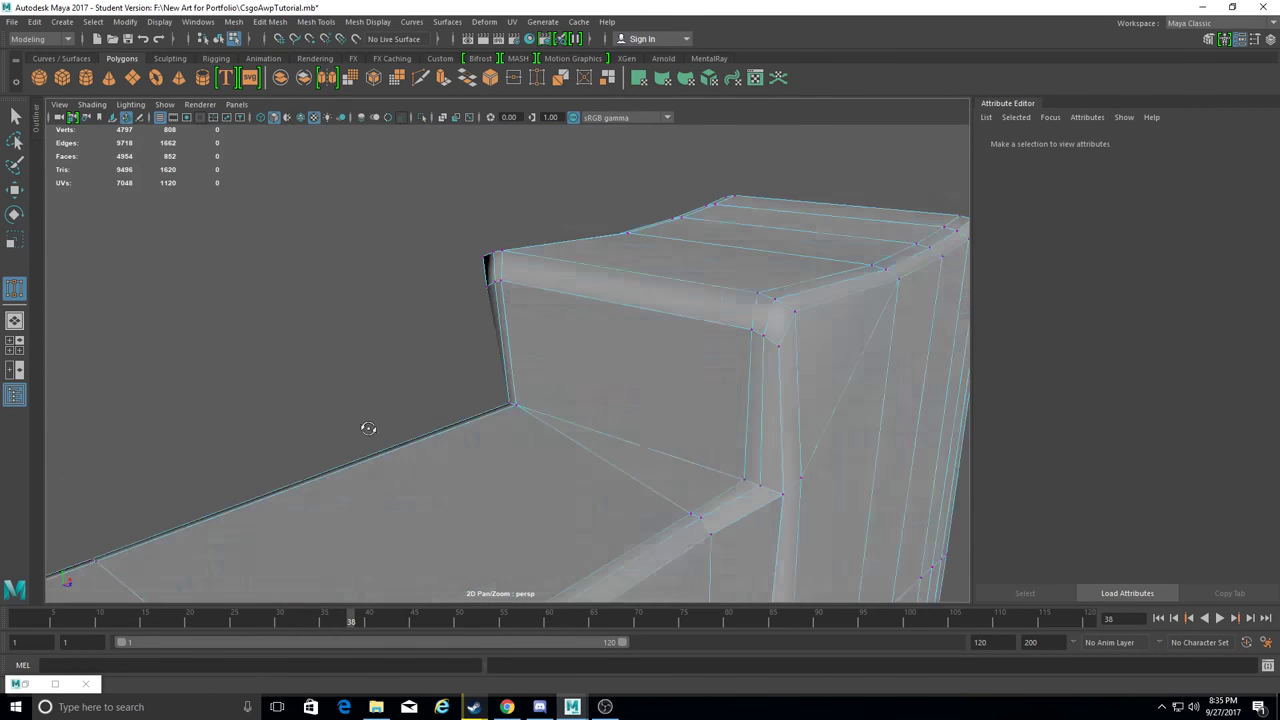
left_click_drag(368, 428, 600, 428, "alt")
scroll(618, 309, "up", 3)
left_click_drag(657, 396, 650, 414)
left_click_drag(650, 414, 661, 426, "alt")
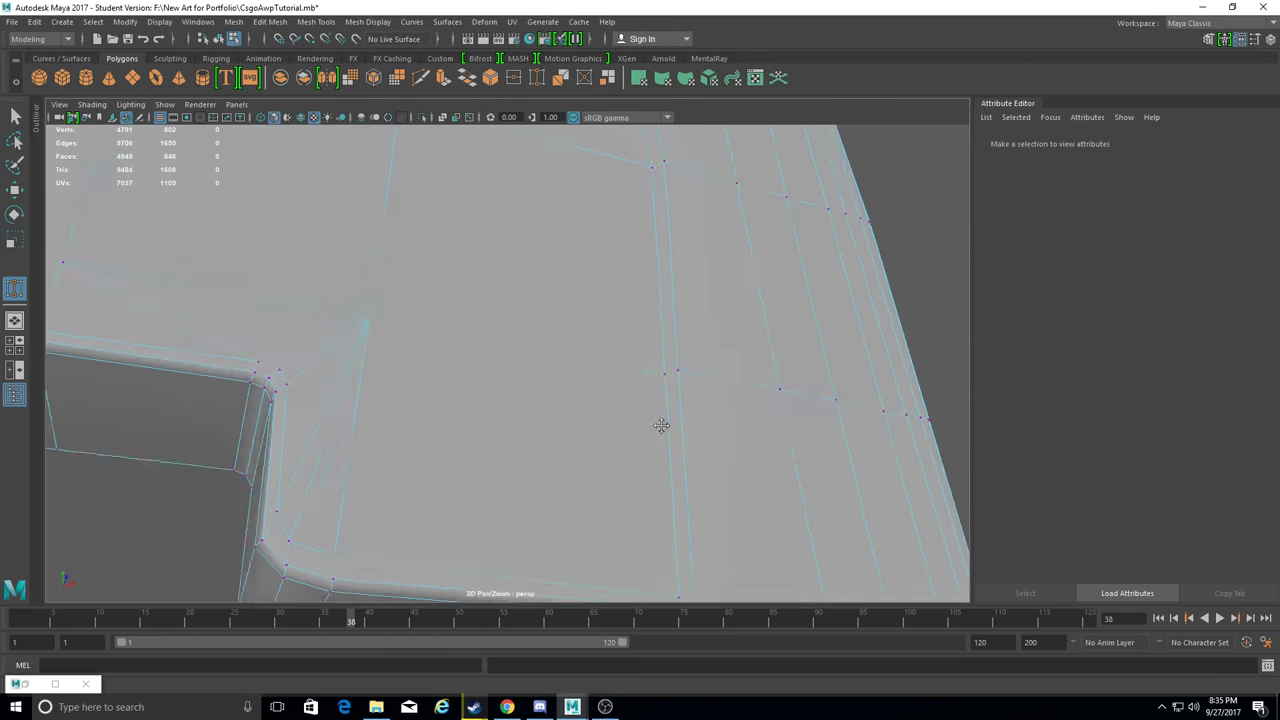
Weld the redundant vertices near the trigger area and the thumb hole.
left_click_drag(380, 440, 431, 448, "alt")
scroll(431, 448, "down", 3)
scroll(443, 391, "up", 5)
mouse_move(443, 391)
left_mouse_down("alt")
mouse_move(563, 243)
mouse_move(514, 623)
mouse_move(557, 314)
mouse_move(569, 444)
left_mouse_up("alt")
left_click_drag(540, 278, 521, 279)
mouse_move(521, 279)
left_mouse_down("alt")
mouse_move(516, 266)
mouse_move(535, 253)
left_mouse_up("alt")
mouse_move(535, 253)
left_mouse_down("alt")
mouse_move(357, 406)
mouse_move(373, 386)
left_mouse_up("alt")
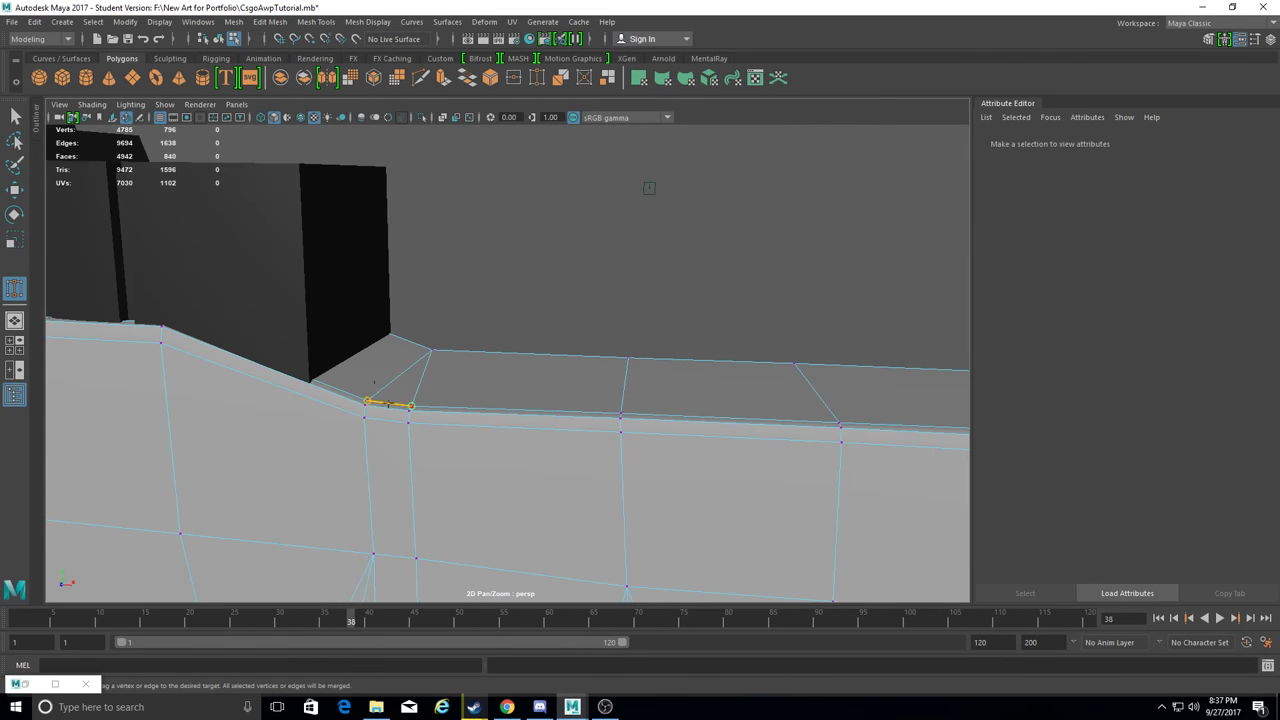
left_click_drag(387, 459, 365, 404)
mouse_move(365, 404)
left_mouse_down("alt")
mouse_move(457, 391)
mouse_move(503, 594)
mouse_move(609, 597)
mouse_move(597, 213)
mouse_move(668, 212)
left_mouse_up("alt")
Undo the last batch of stock welds step by step with repeated Ctrl+Z.
scroll(450, 300, "down", 3)
scroll(400, 320, "down", 3)
scroll(293, 342, "down", 3)
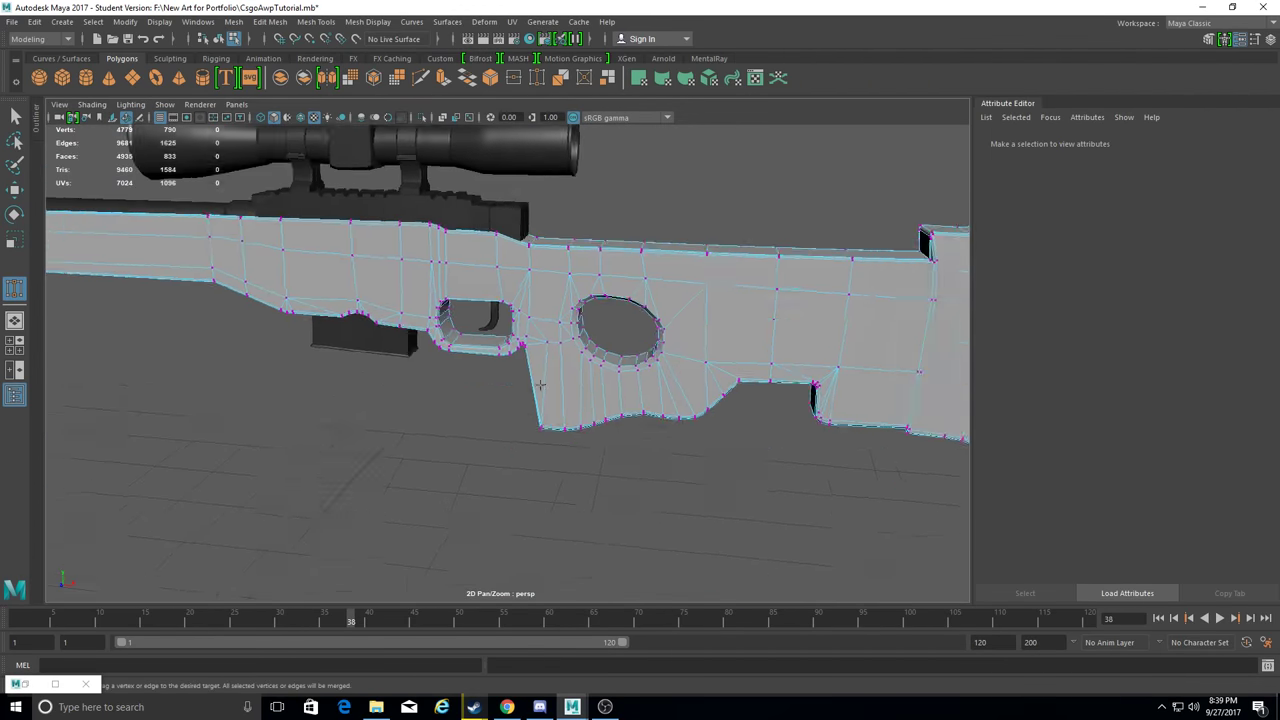
scroll(293, 342, "up", 5)
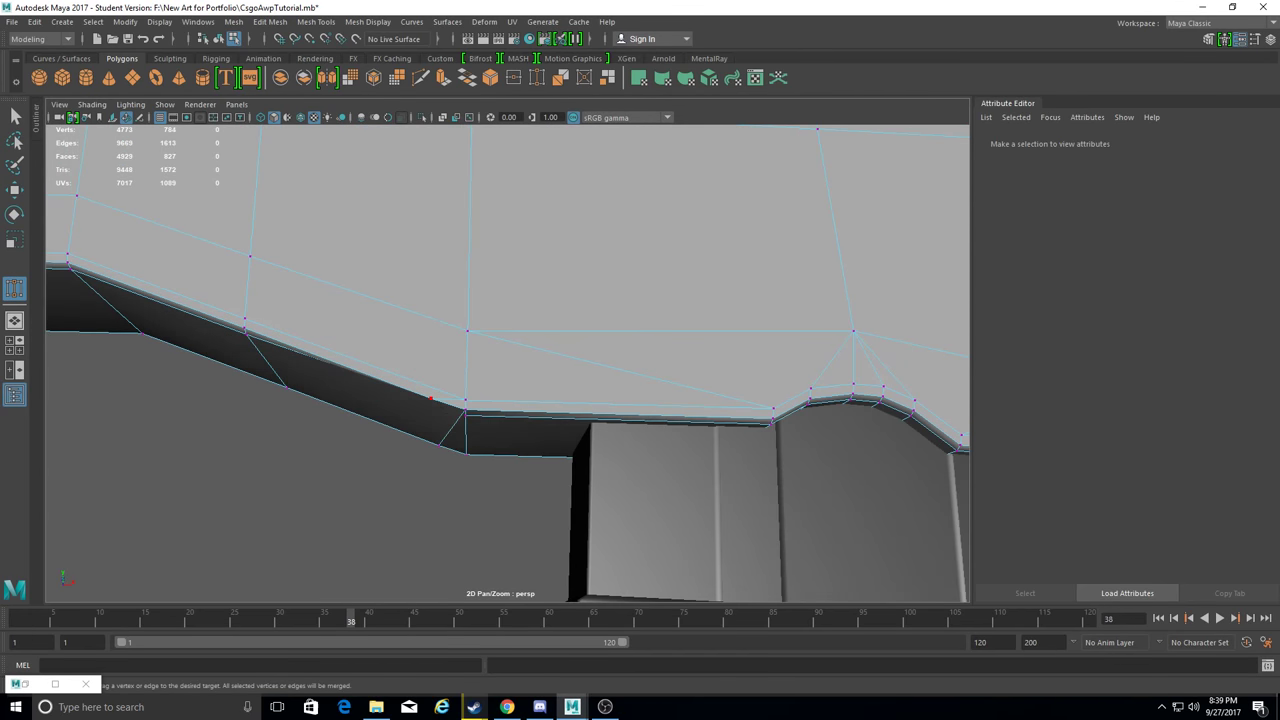
key("ctrl+z")
key("ctrl+z")
key("ctrl+z")
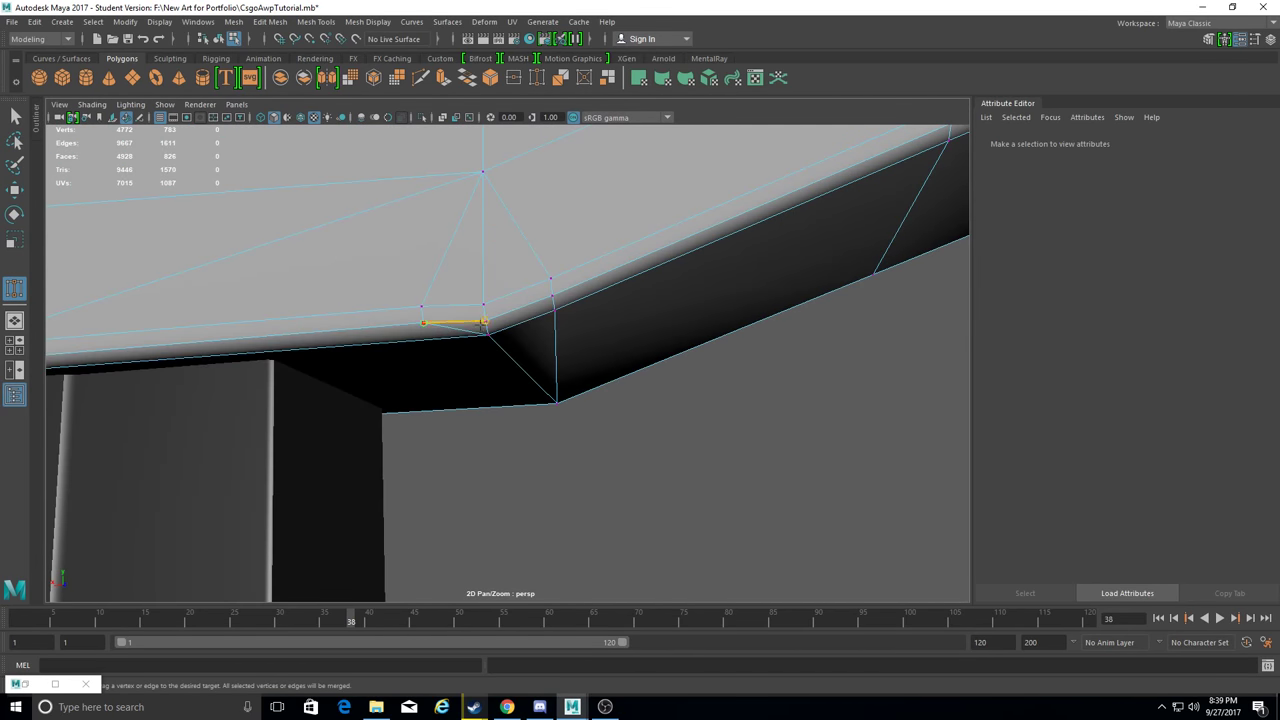
key("ctrl+z")
key("ctrl+z")
key("ctrl+z")
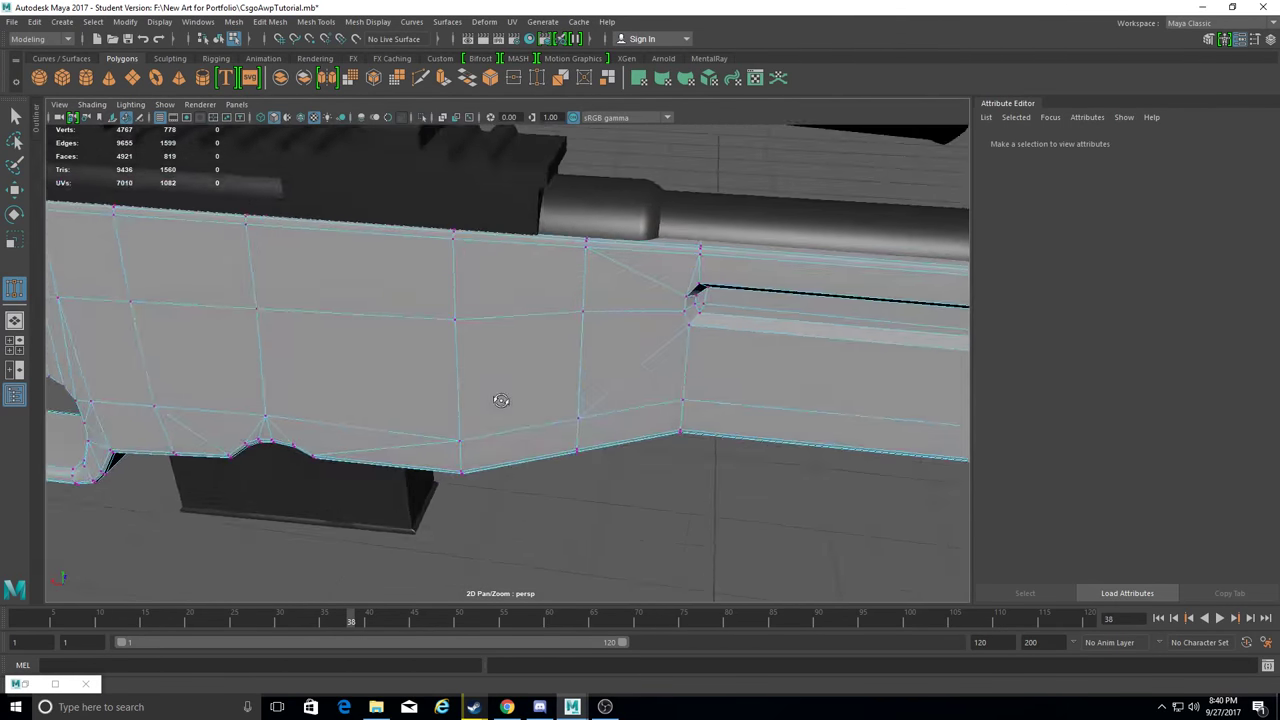
key("ctrl+z")
key("ctrl+z")
key("ctrl+z")
key("ctrl+z")
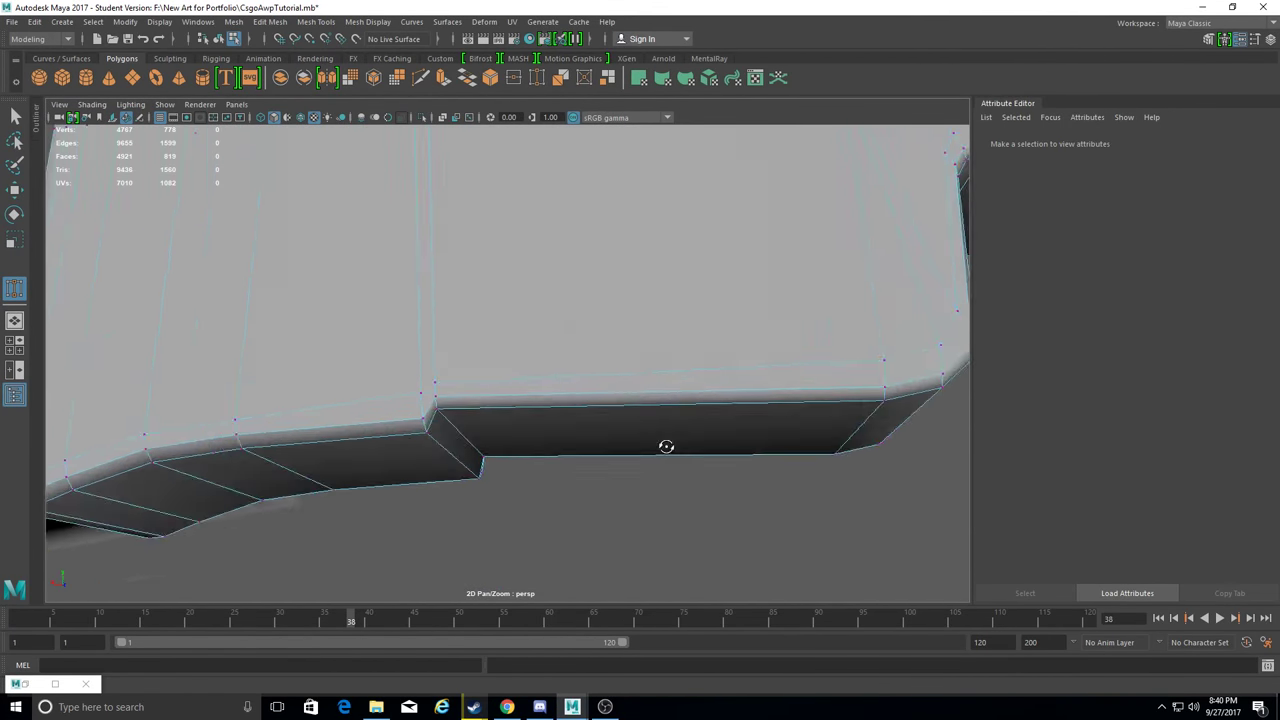
key("ctrl+z")
key("ctrl+z")
key("ctrl+z")
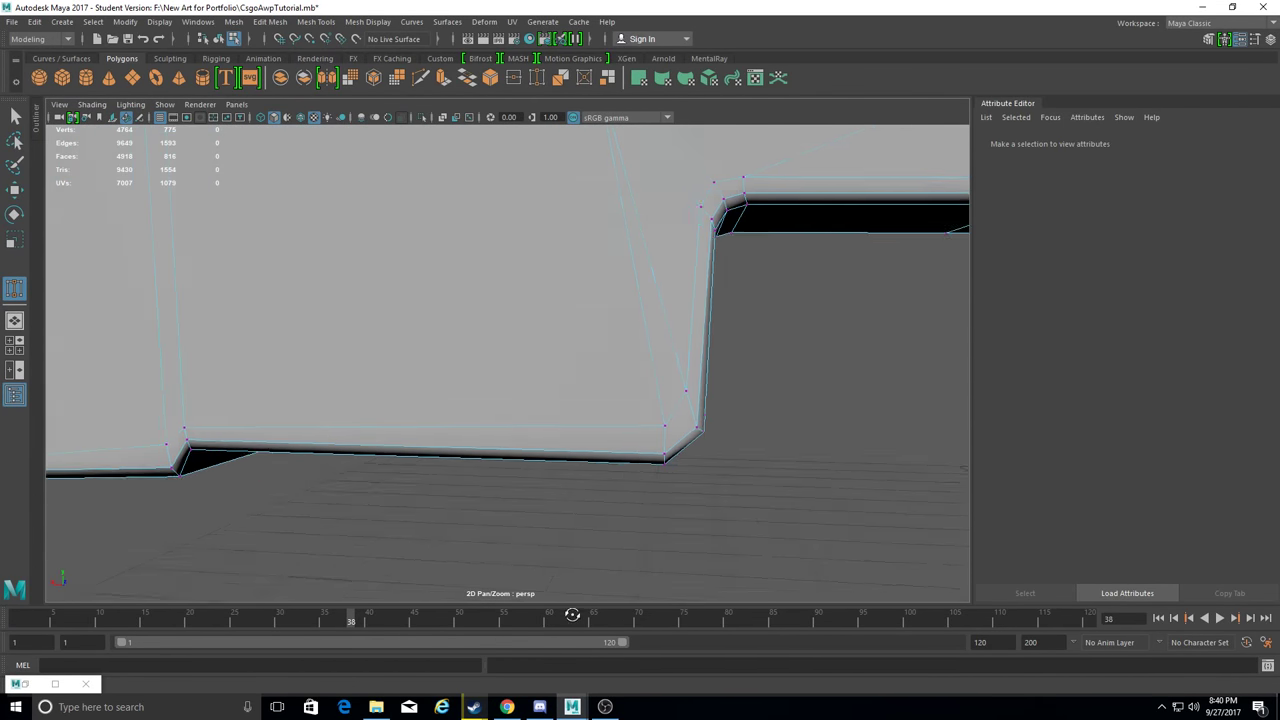
key("ctrl+z")
key("ctrl+z")
key("ctrl+z")
key("ctrl+z")
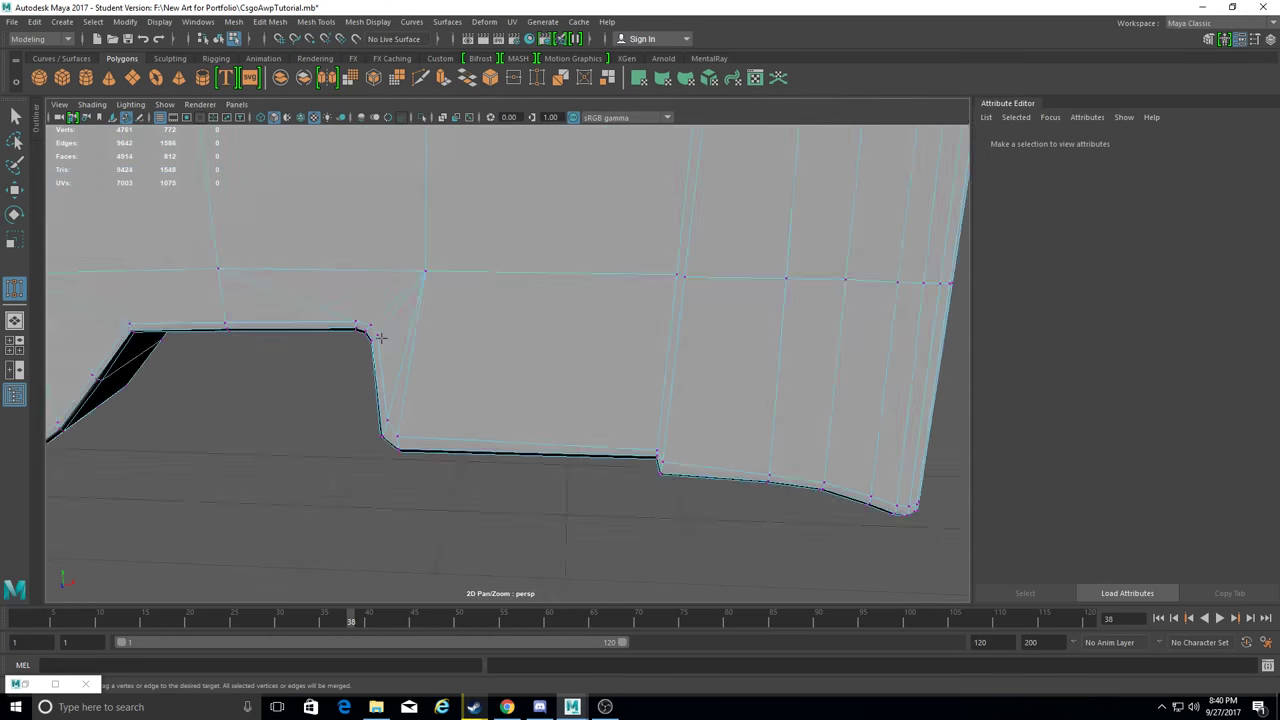
key("ctrl+z")
key("ctrl+z")
key("ctrl+z")
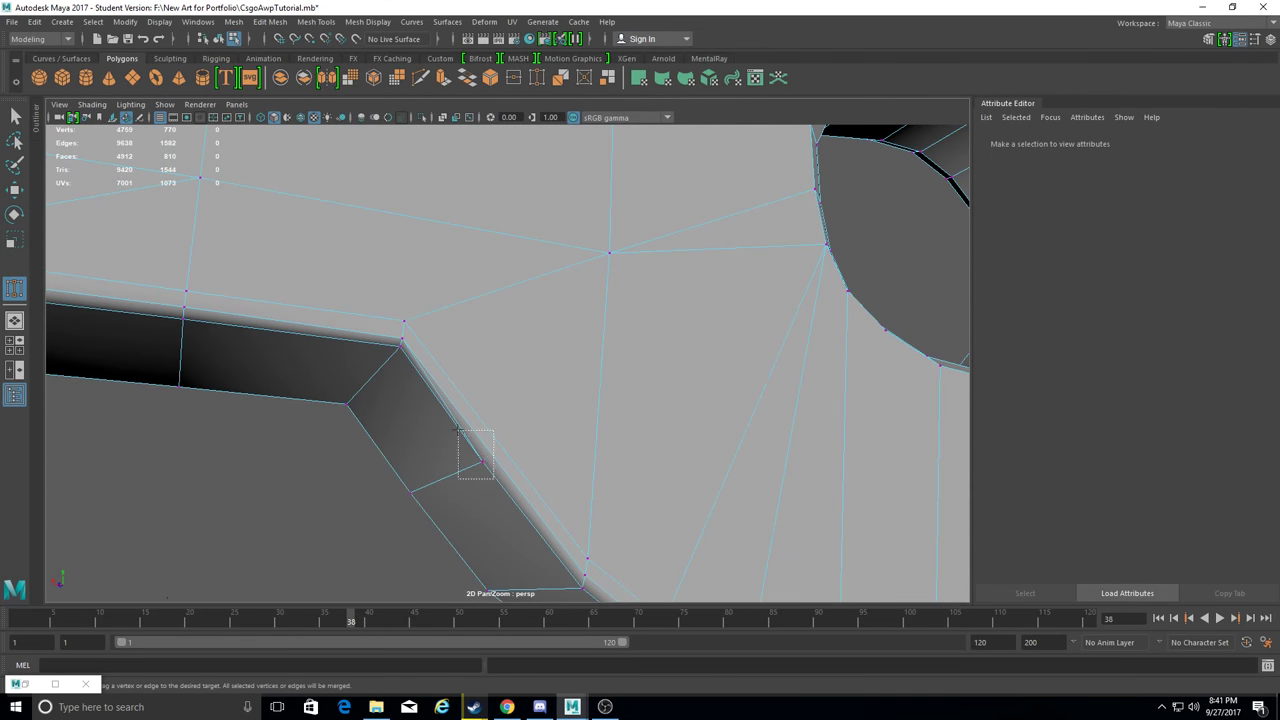
key("ctrl+z")
key("ctrl+z")
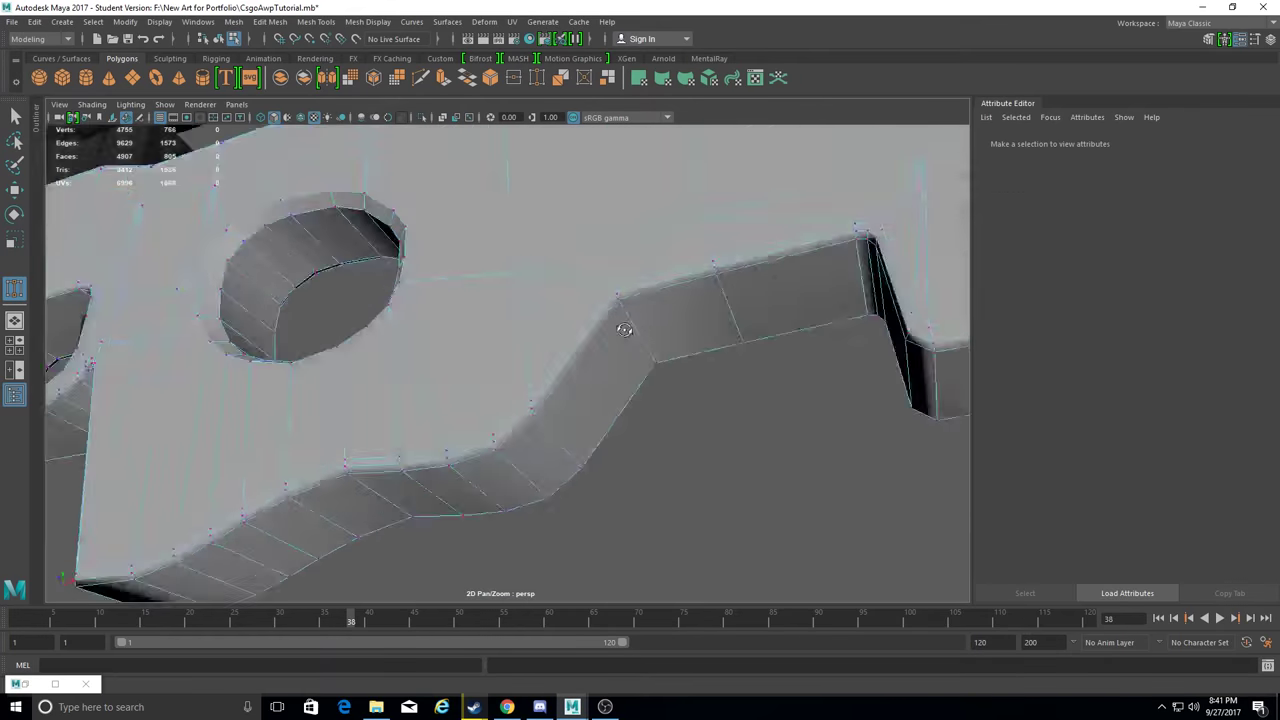
key("ctrl+z")
key("ctrl+z")
key("ctrl+z")
key("ctrl+z")
key("ctrl+z")
key("ctrl+z")
key("ctrl+z")
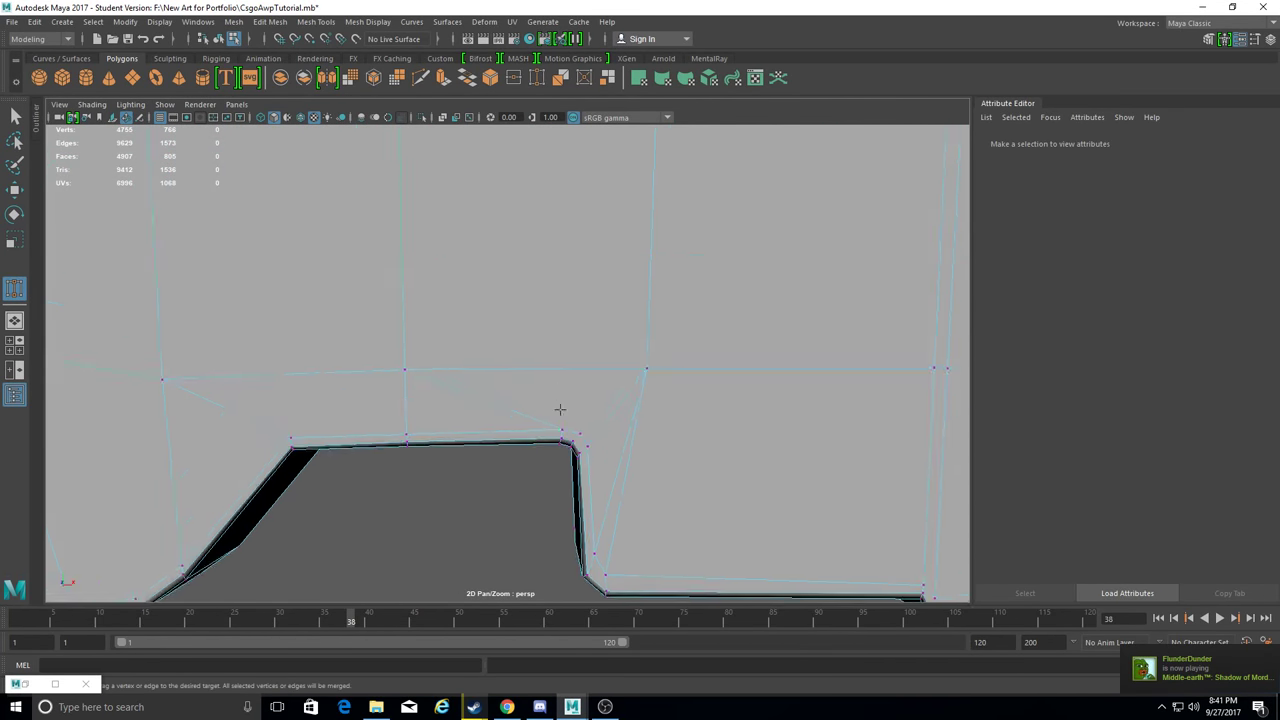
key("ctrl+z")
key("ctrl+z")
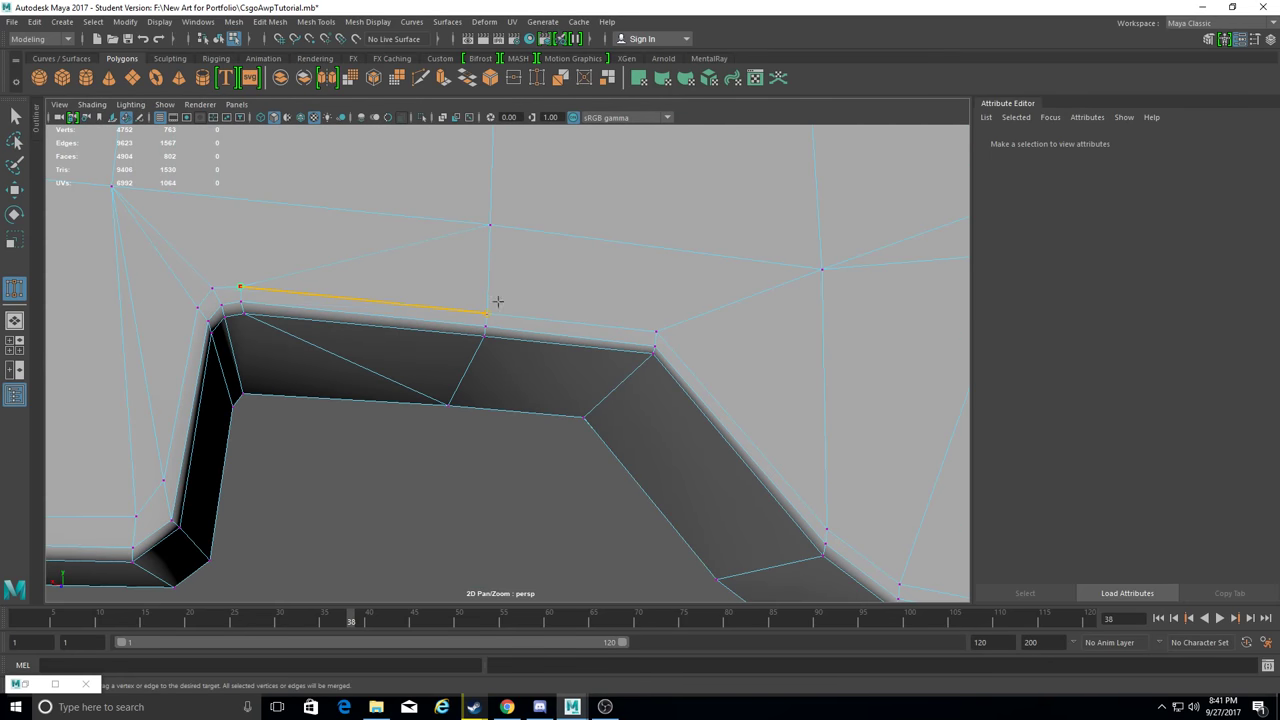
key("ctrl+z")
key("ctrl+z")
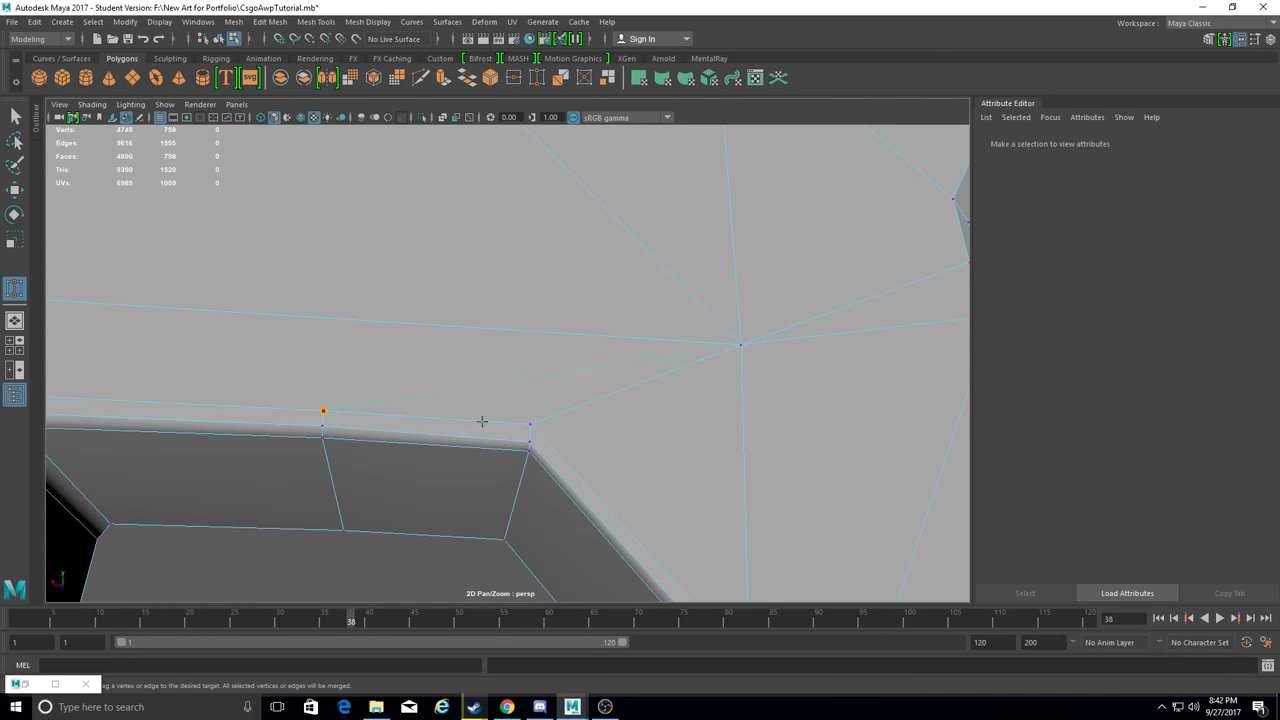
key("ctrl+z")
key("ctrl+z")
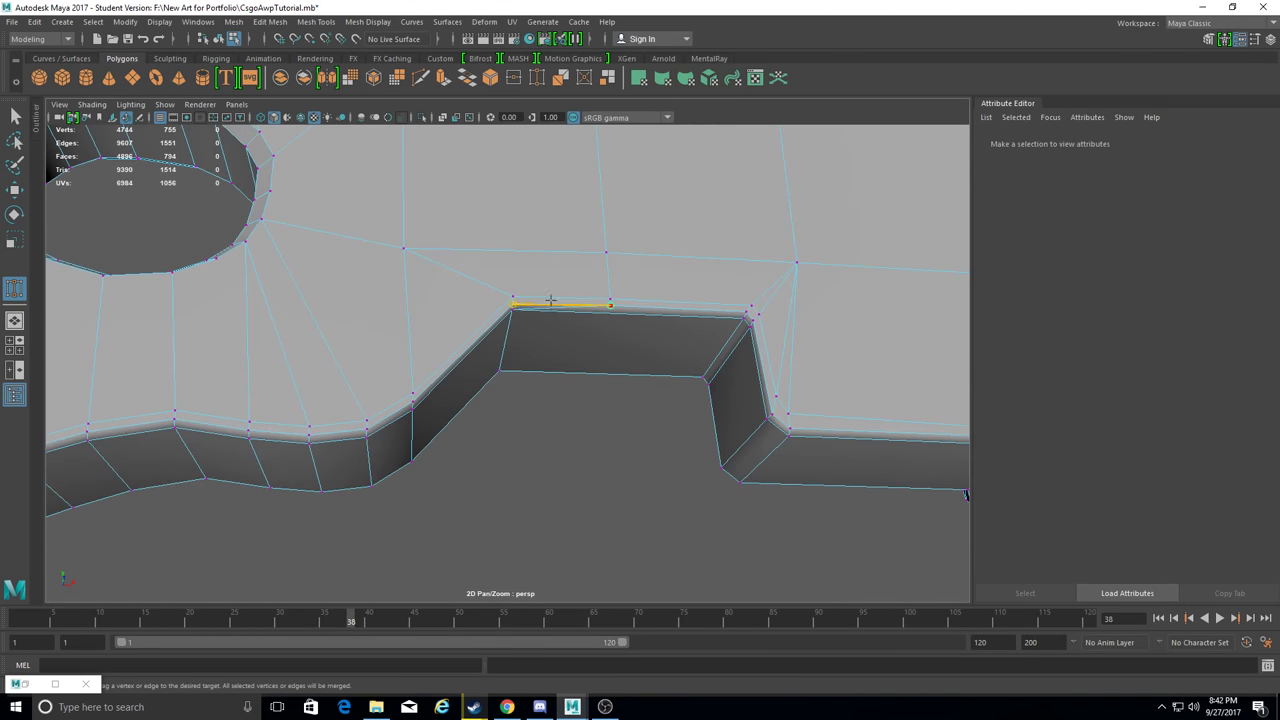
key("ctrl+z")
key("ctrl+z")
key("ctrl+z")
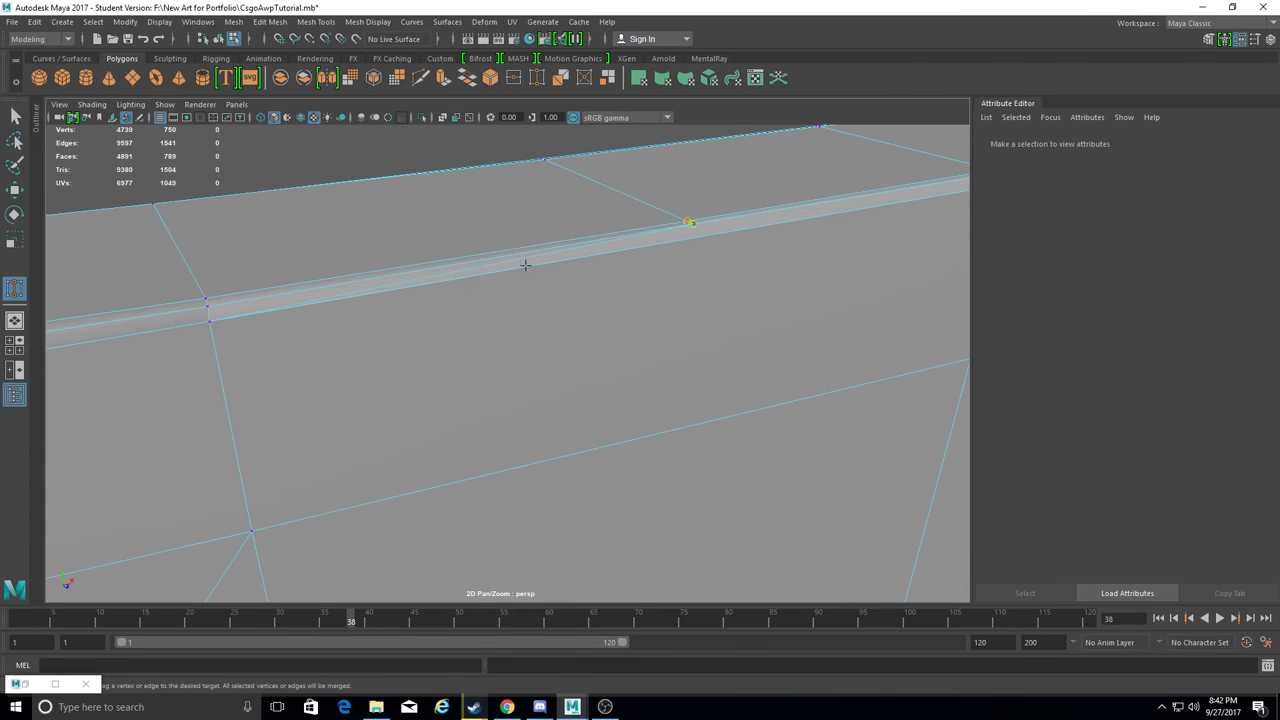
key("ctrl+z")
key("ctrl+z")
key("ctrl+z")
key("ctrl+z")
key("ctrl+z")
scroll(642, 431, "up", 5)
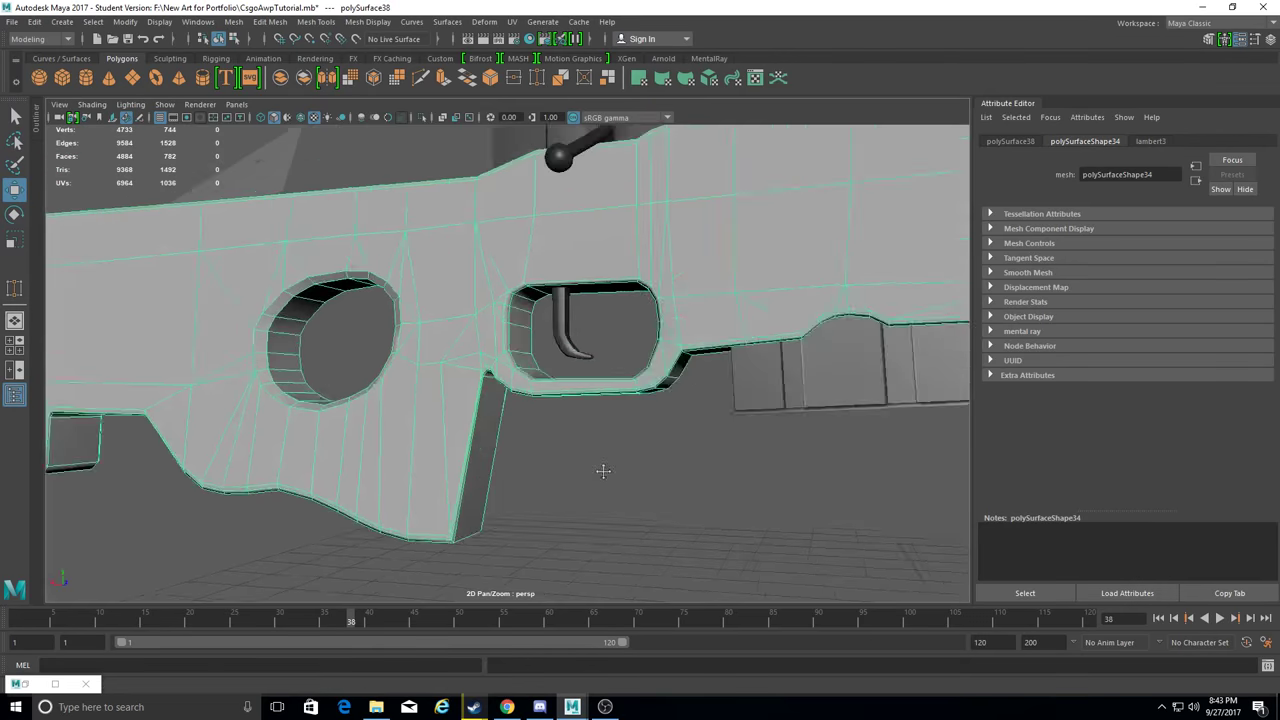
Weld more redundant vertices along the stock edge into their neighbours.
scroll(557, 423, "up", 5)
scroll(604, 364, "up", 2)
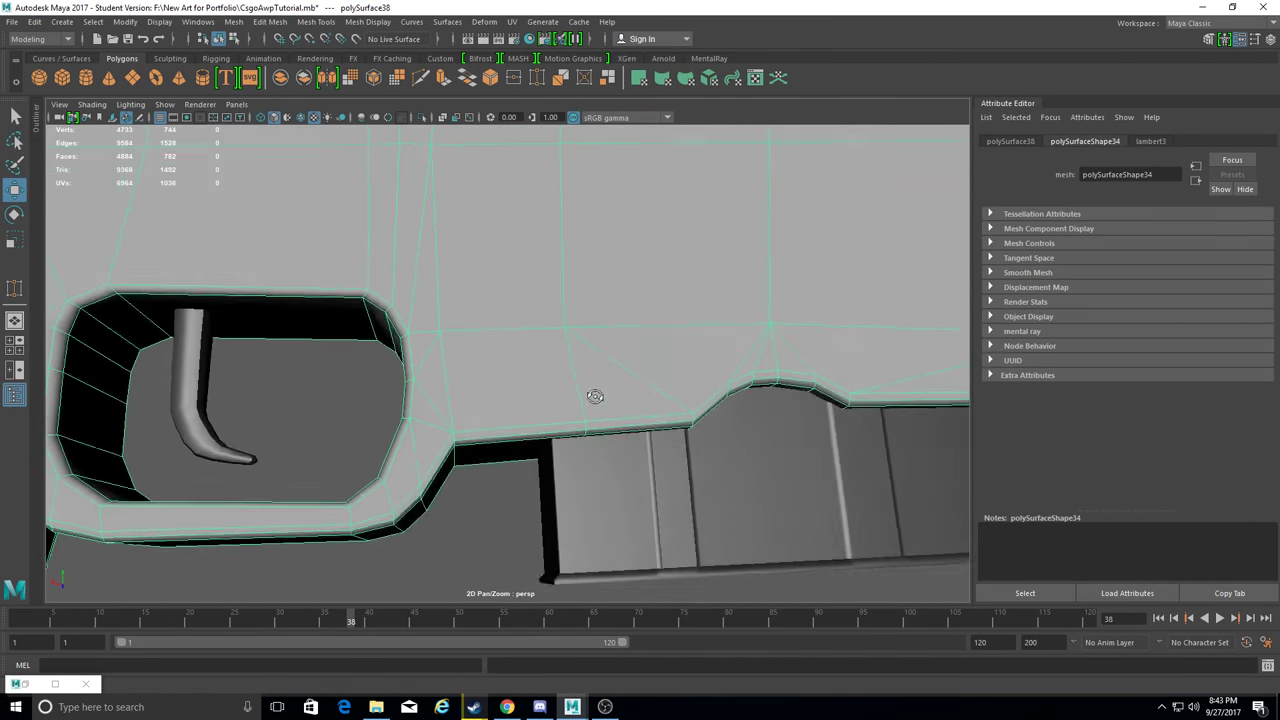
left_click_drag(466, 328, 463, 318)
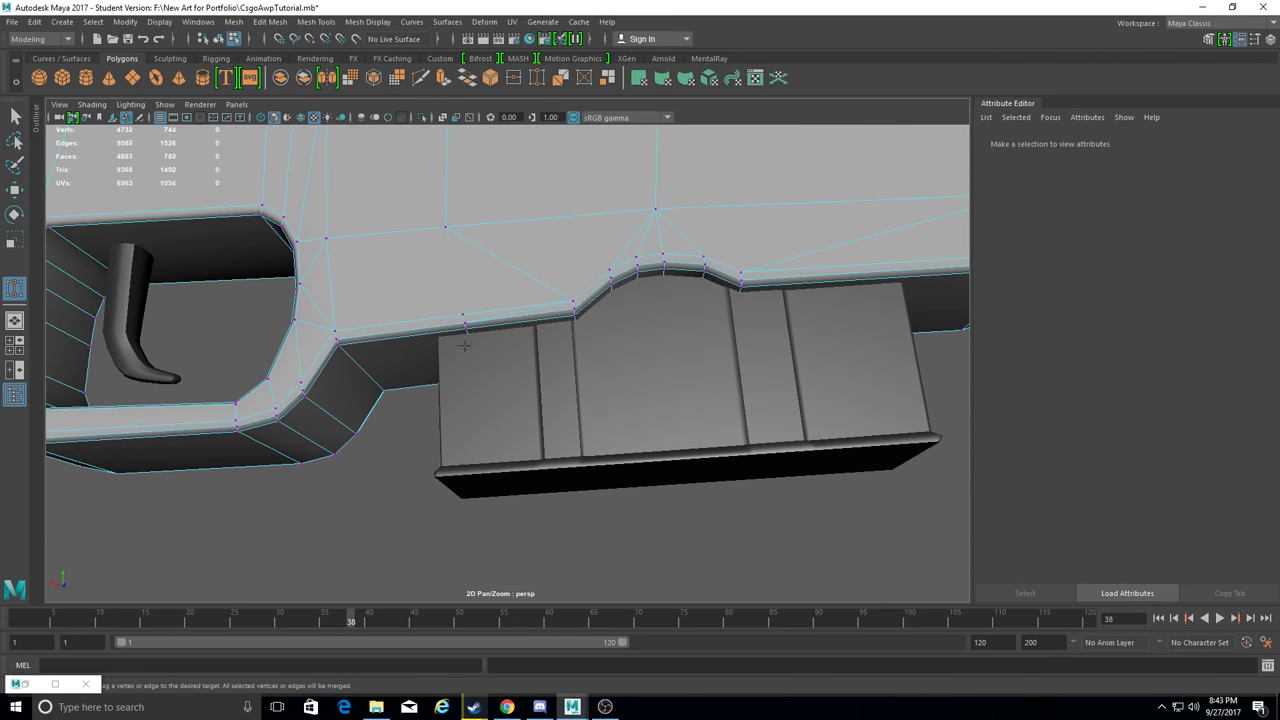
left_click_drag(575, 308, 575, 309)
left_click_drag(575, 309, 620, 340, "alt")
scroll(600, 350, "up", 5)
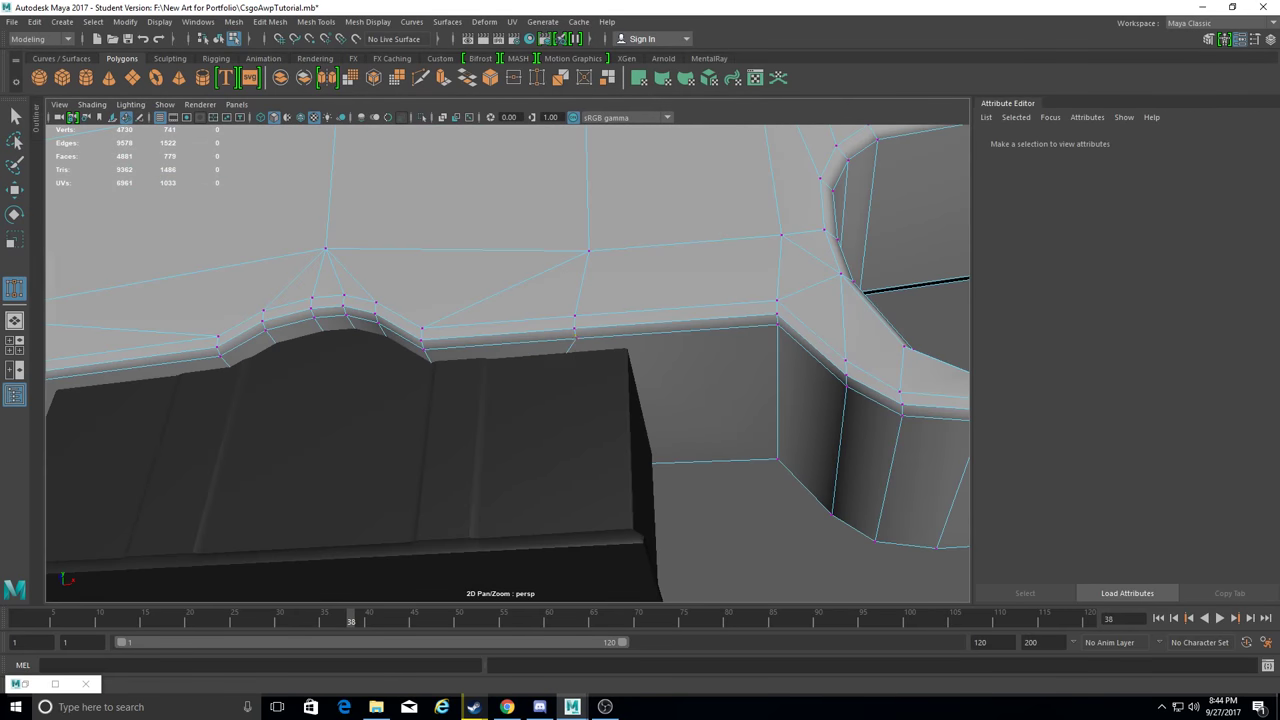
mouse_move(427, 349)
left_mouse_down()
mouse_move(474, 457)
mouse_move(416, 357)
mouse_move(540, 420)
left_mouse_up()
Weld a vertex on the stock's top edge and a duplicate on its side.
left_click_drag(500, 277, 500, 280)
scroll(491, 323, "up", 3)
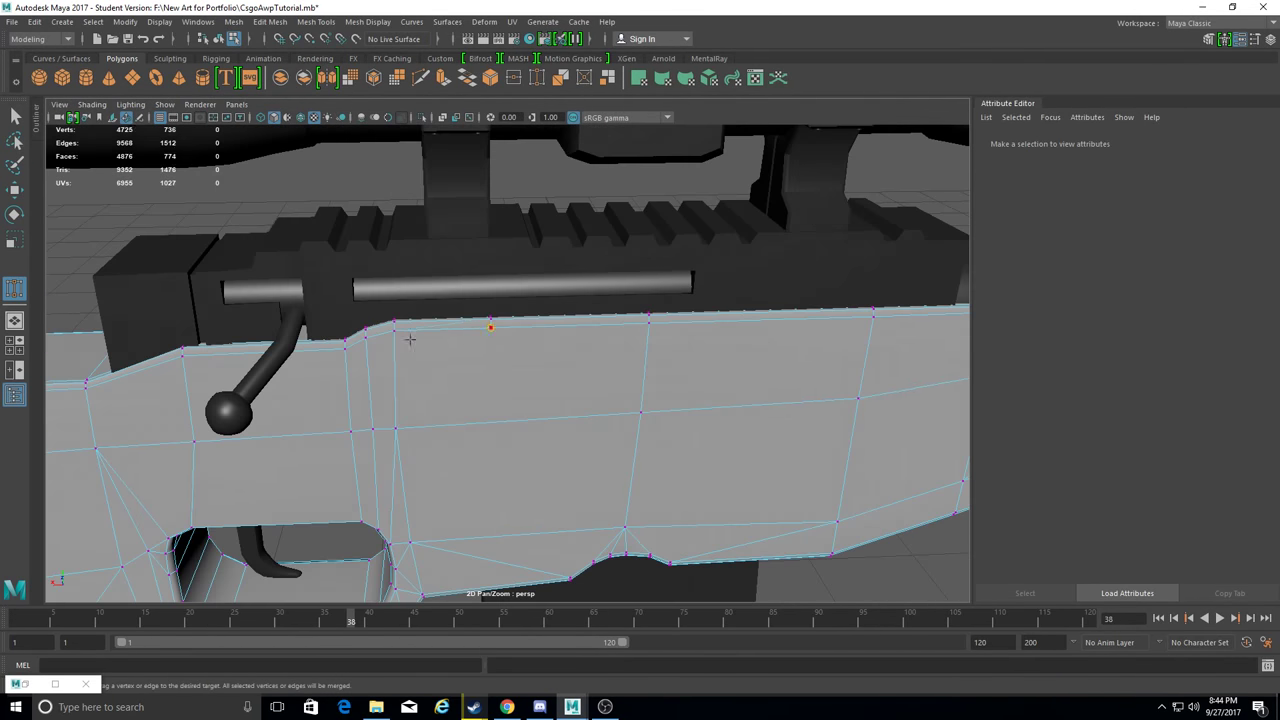
scroll(824, 366, "up", 3)
left_click_drag(824, 366, 766, 363)
scroll(434, 354, "up", 3)
scroll(480, 330, "down", 5)
scroll(774, 301, "down", 2)
scroll(774, 301, "up", 3)
scroll(645, 380, "down", 3)
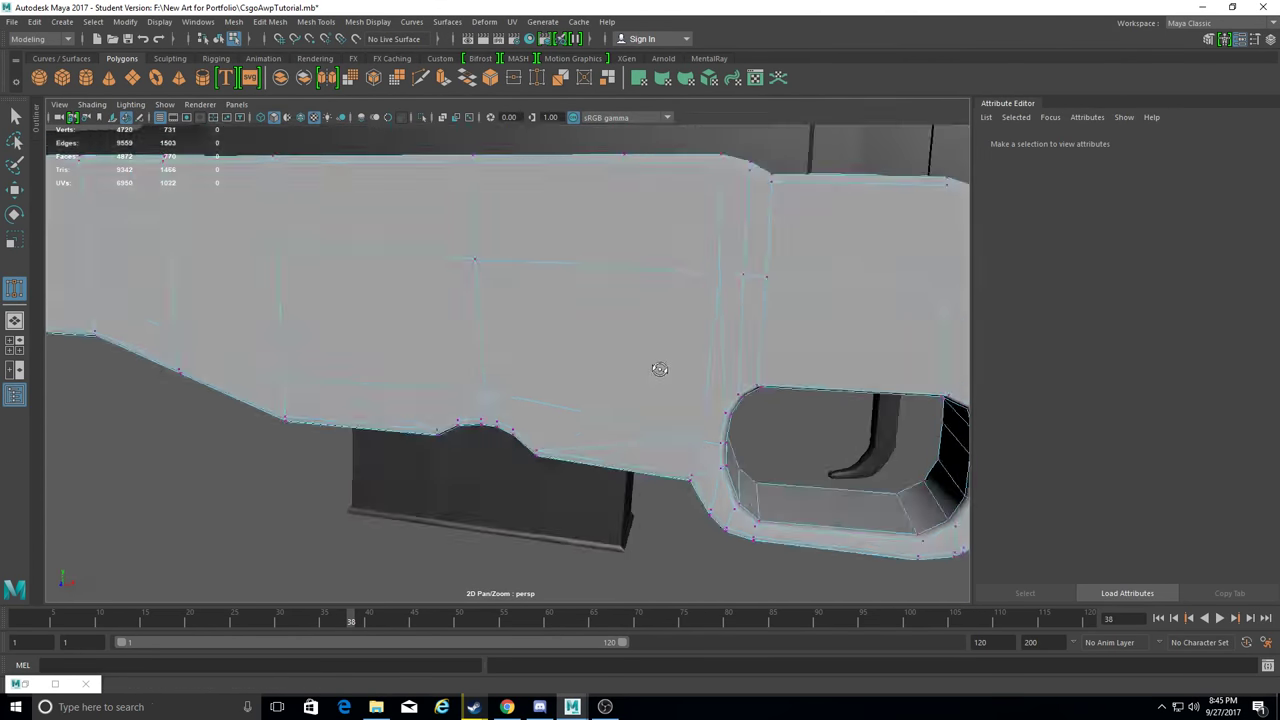
Merge two more vertices along the stock's top edge.
left_click_drag(657, 366, 620, 360, "alt")
scroll(606, 357, "up", 5)
scroll(514, 488, "up", 3)
scroll(514, 488, "down", 3)
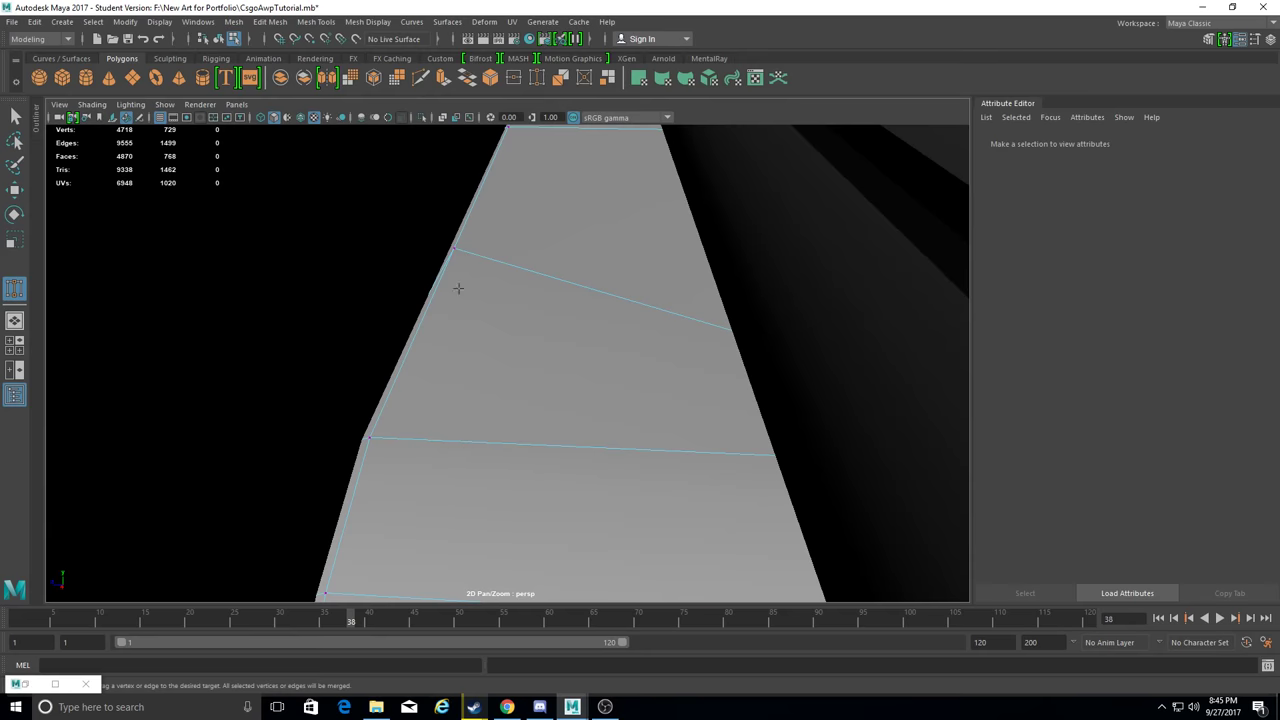
left_click_drag(457, 286, 537, 354)
scroll(537, 354, "down", 3)
scroll(560, 470, "down", 3)
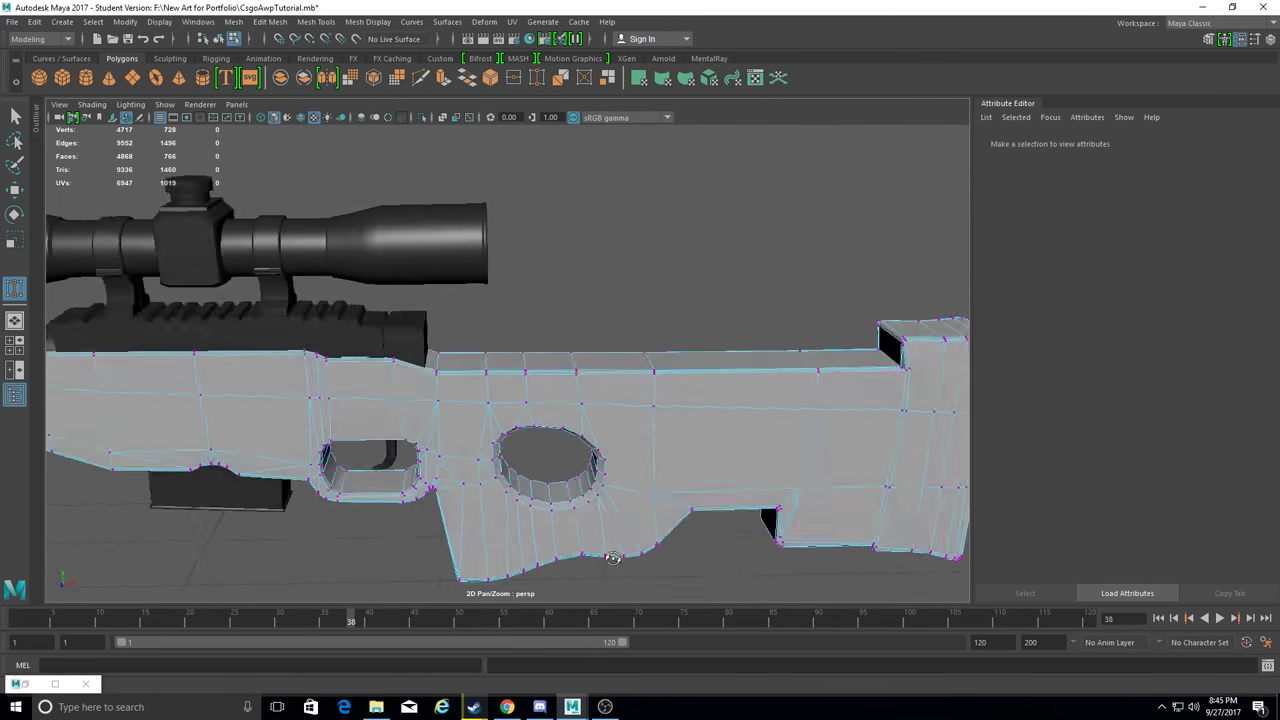
Weld leftover vertices at the stock's bottom corner and butt-end edge.
left_click_drag(650, 493, 563, 537)
scroll(428, 514, "up", 3)
scroll(428, 514, "up", 2)
left_click_drag(478, 580, 511, 425)
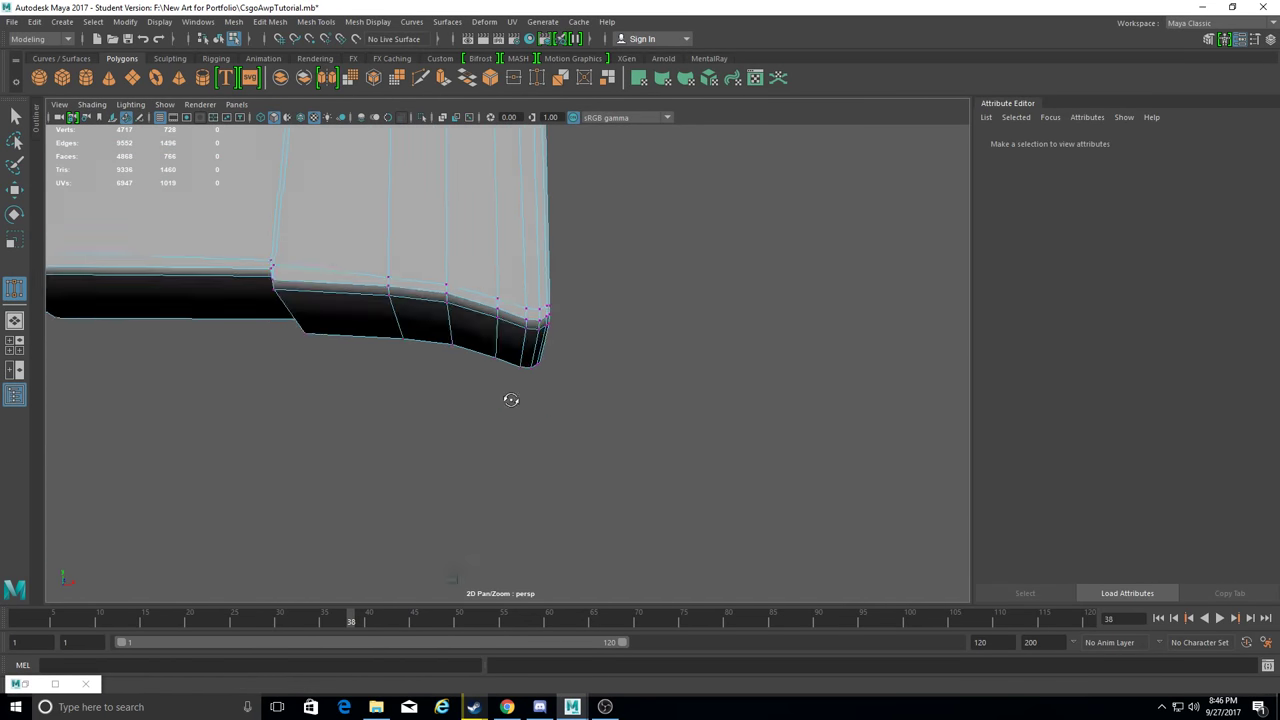
scroll(480, 381, "up", 3)
mouse_move(480, 381)
left_mouse_down()
mouse_move(551, 420)
mouse_move(500, 320)
mouse_move(560, 515)
left_mouse_up()
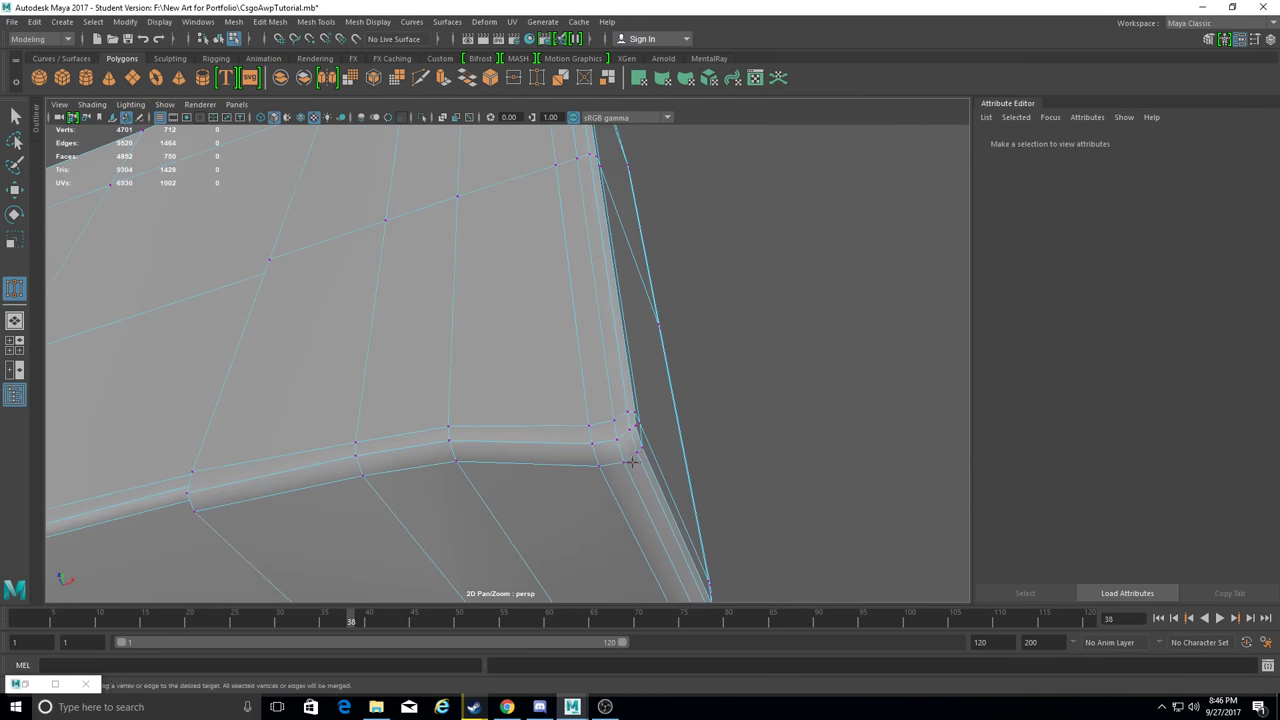
left_click_drag(650, 471, 375, 548, "alt")
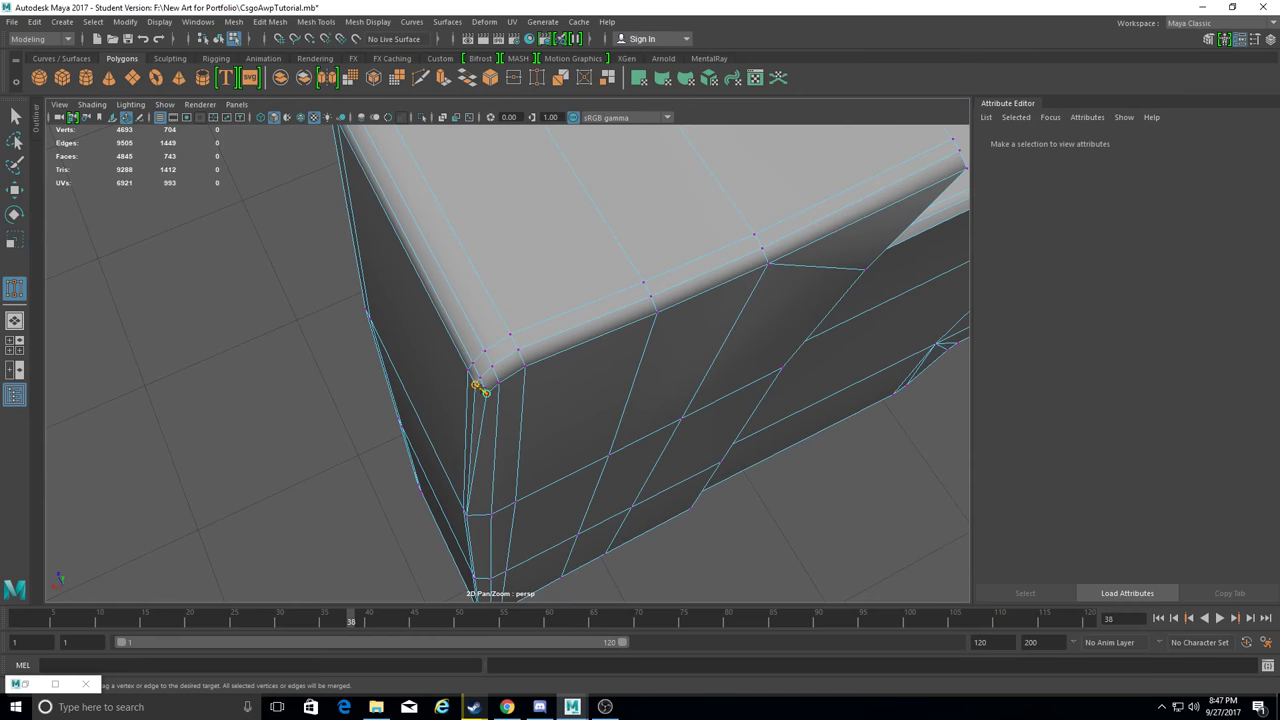
left_click_drag(486, 446, 429, 320, "alt")
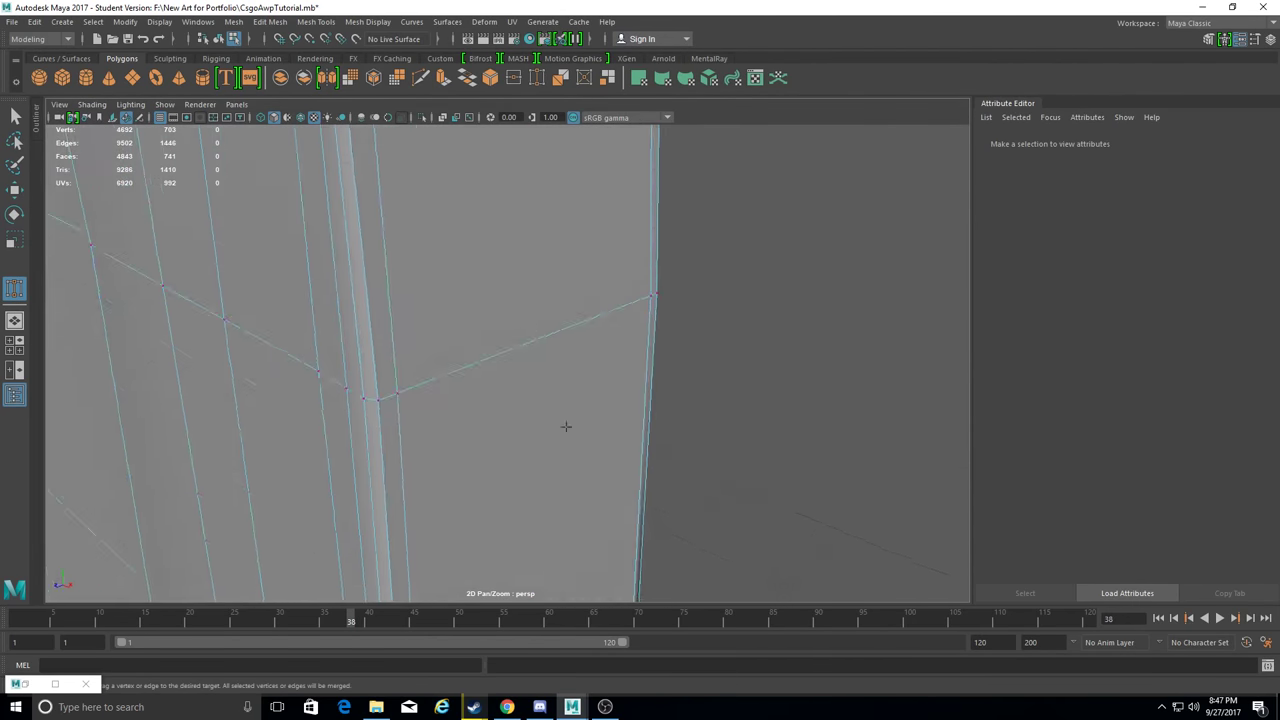
middle_click_drag(569, 423, 529, 357, "alt")
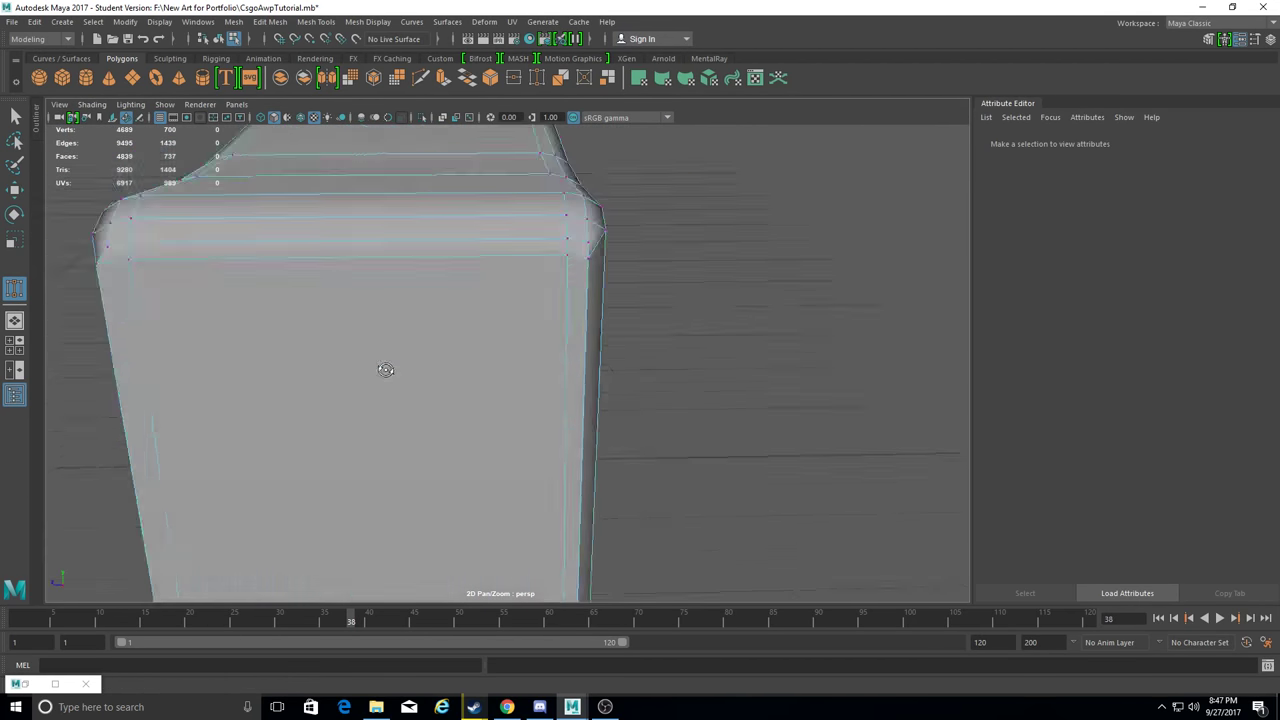
mouse_move(454, 337)
left_mouse_down("alt")
mouse_move(405, 422)
mouse_move(494, 360)
mouse_move(306, 391)
mouse_move(434, 177)
left_mouse_up("alt")
key("w")
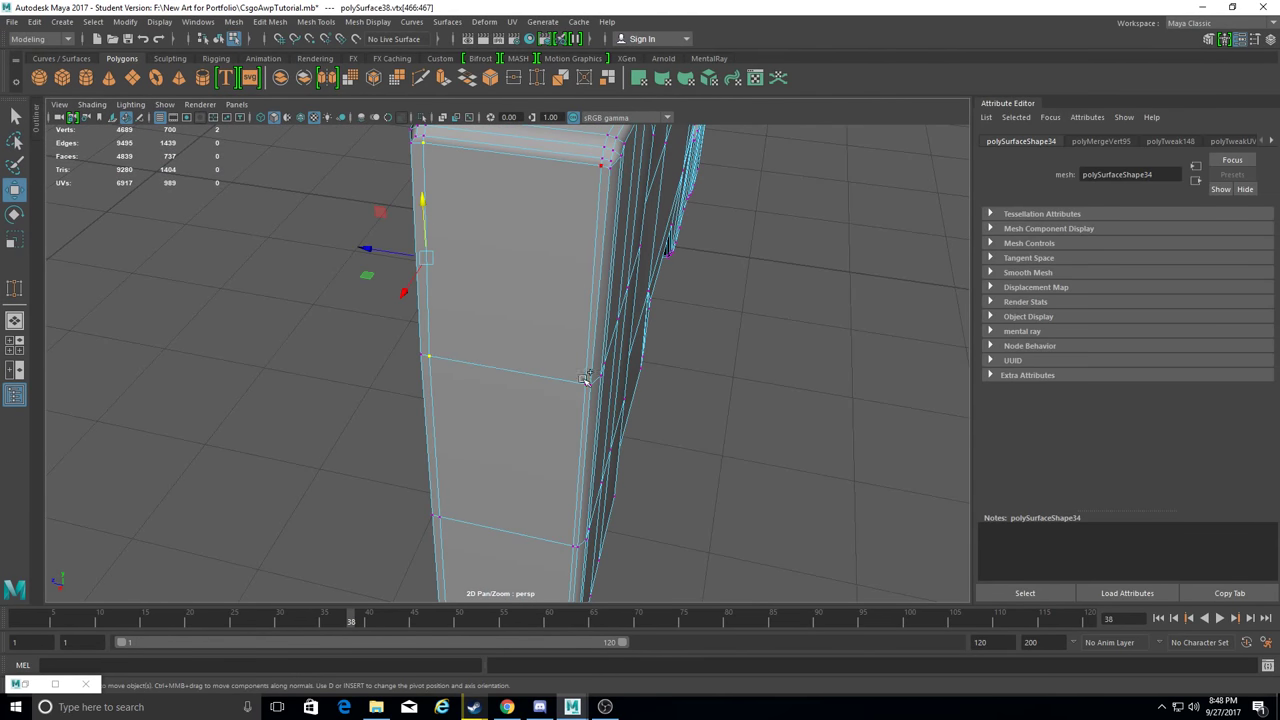
Switch between object and vertex mode and inspect a vertex on the stock's lower edge.
mouse_move(665, 562)
left_mouse_down("alt")
mouse_move(366, 463)
mouse_move(443, 384)
left_mouse_up("alt")
key("F8")
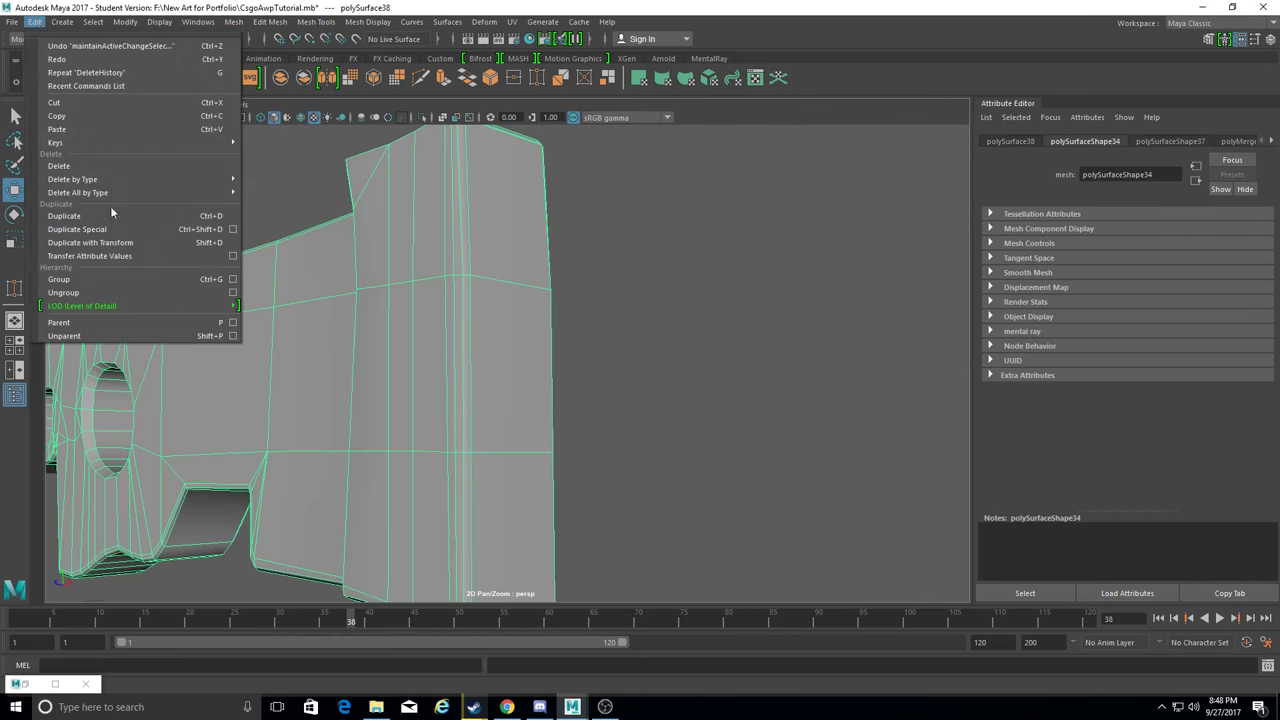
mouse_move(580, 441)
left_mouse_down("alt")
mouse_move(614, 223)
mouse_move(481, 430)
mouse_move(640, 520)
mouse_move(691, 417)
mouse_move(600, 471)
mouse_move(681, 474)
mouse_move(500, 349)
mouse_move(443, 423)
mouse_move(509, 441)
mouse_move(400, 523)
left_mouse_up("alt")
key("F9")
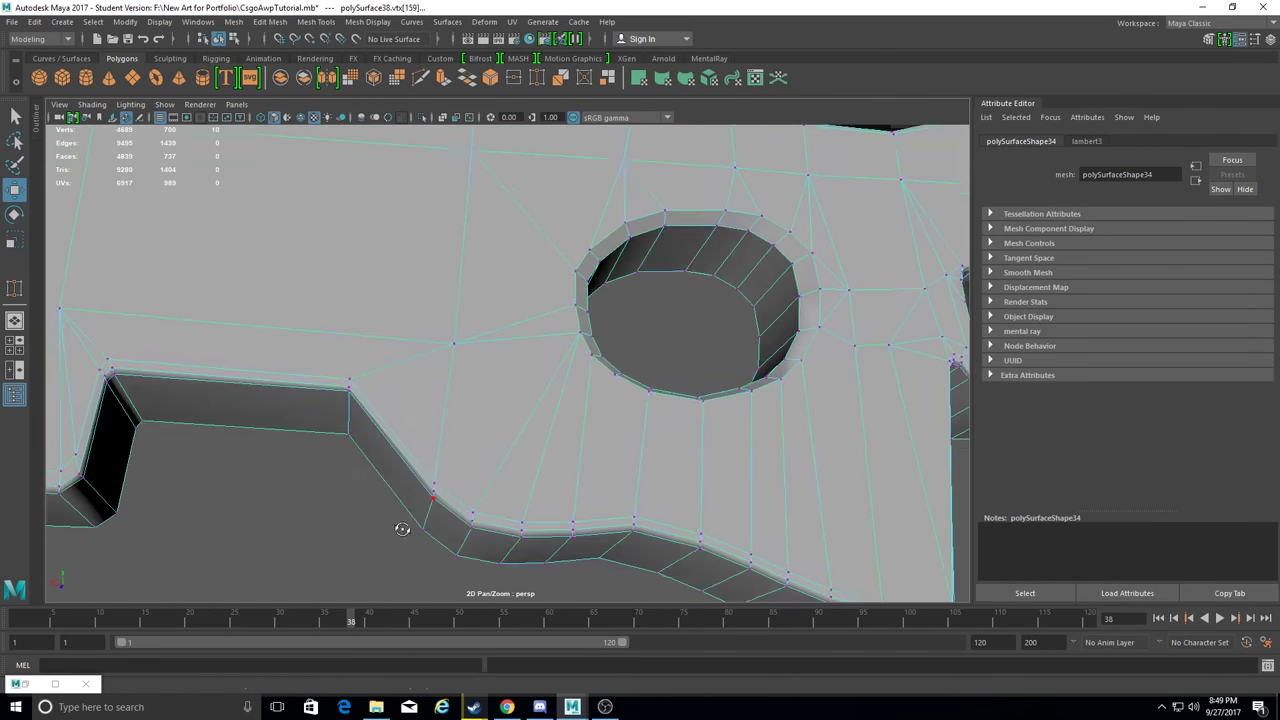
left_click(410, 474)
left_click_drag(375, 443, 468, 472, "alt")
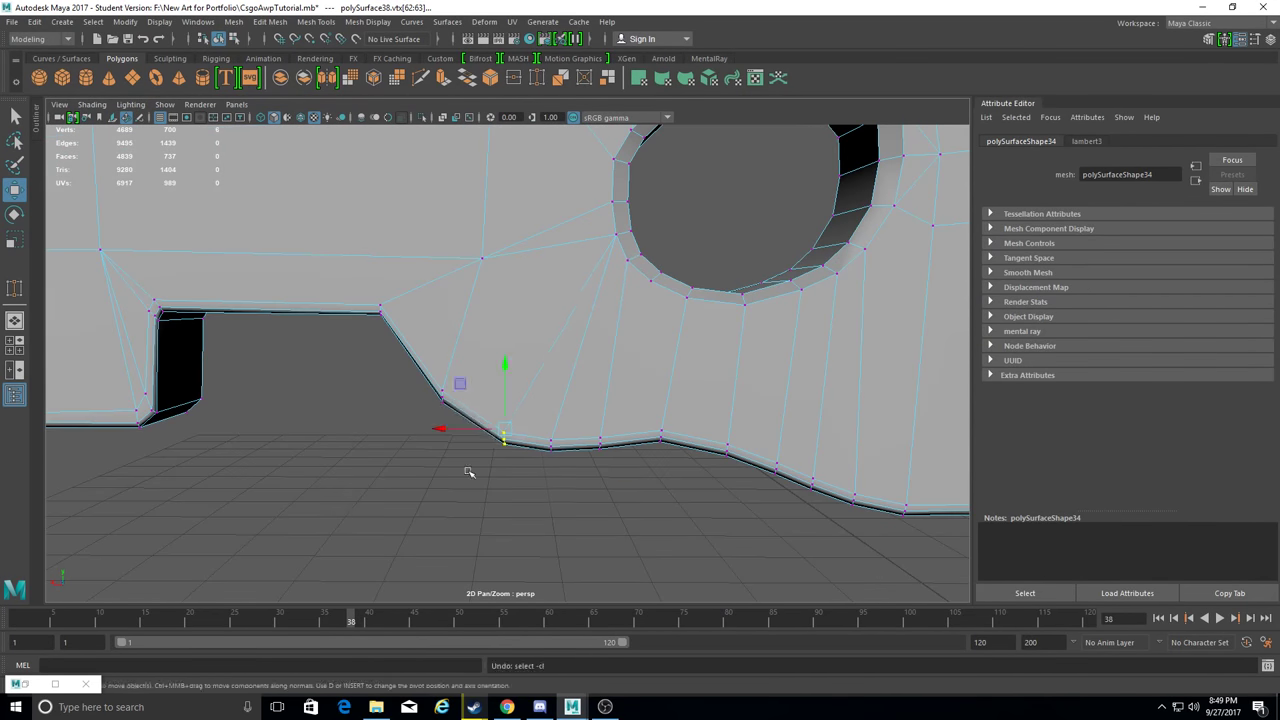
Clear the vertex selection, frame the stock and open the Mesh menu for Cleanup.
scroll(493, 388, "down", 2)
left_click(608, 480)
left_click_drag(608, 480, 503, 505, "alt")
scroll(503, 505, "up", 5)
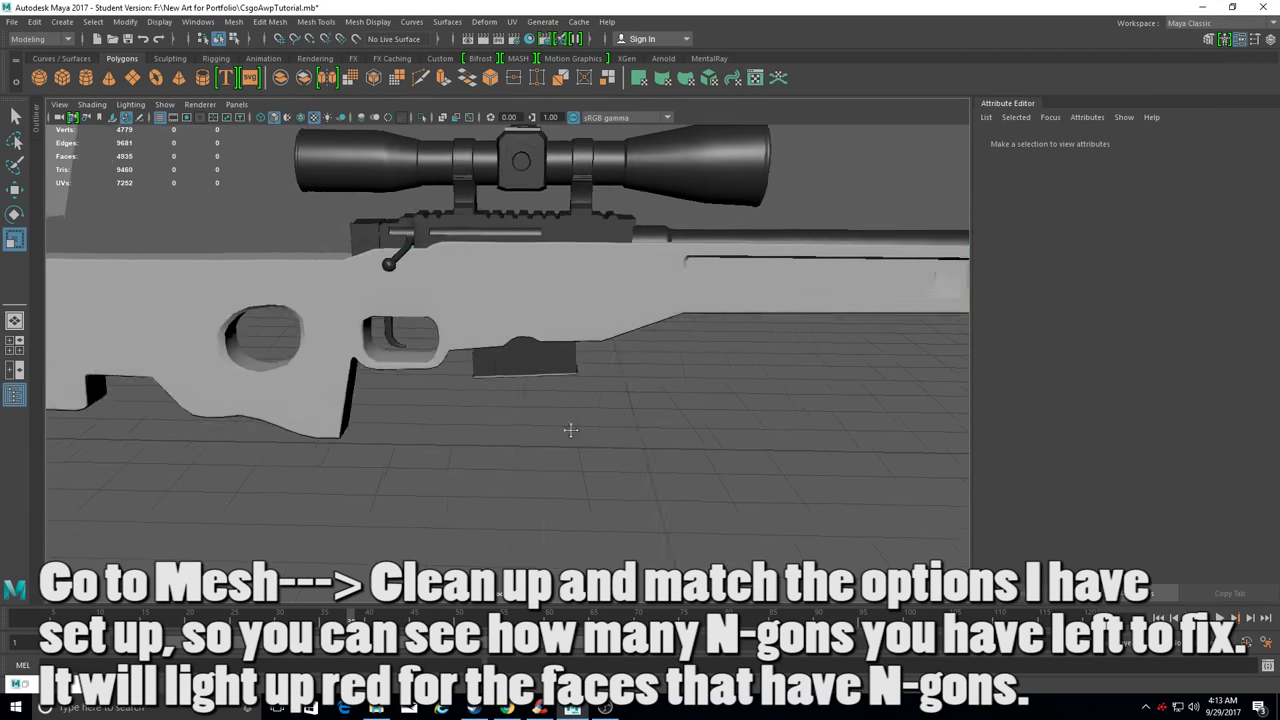
left_click(237, 22)
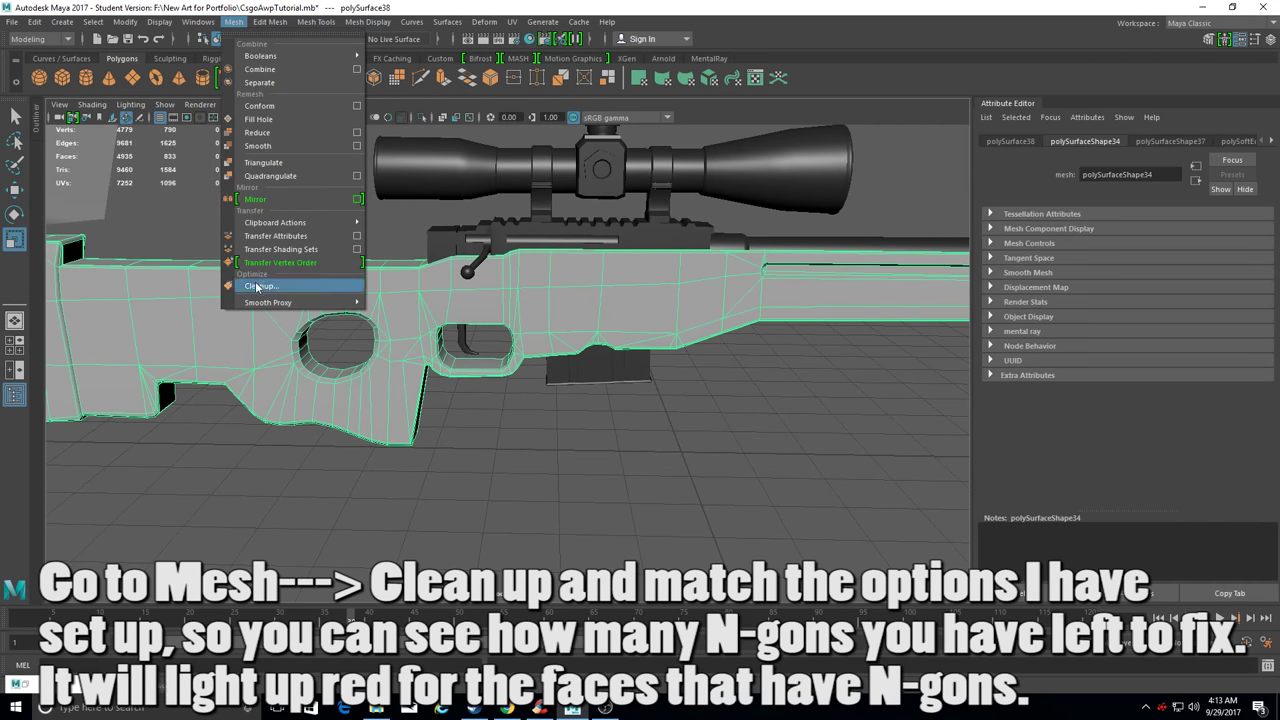
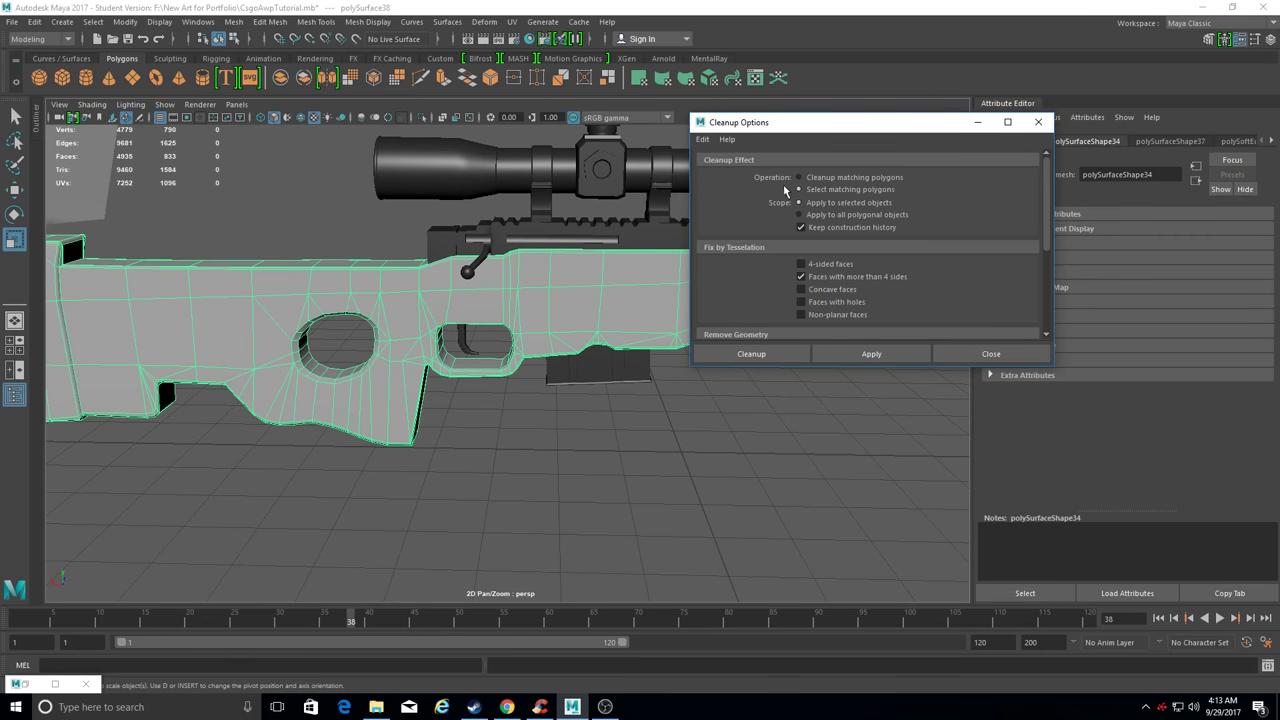
Run Cleanup to select faces over four sides, then orbit to inspect the n-gon by the hole.
left_click(781, 356)
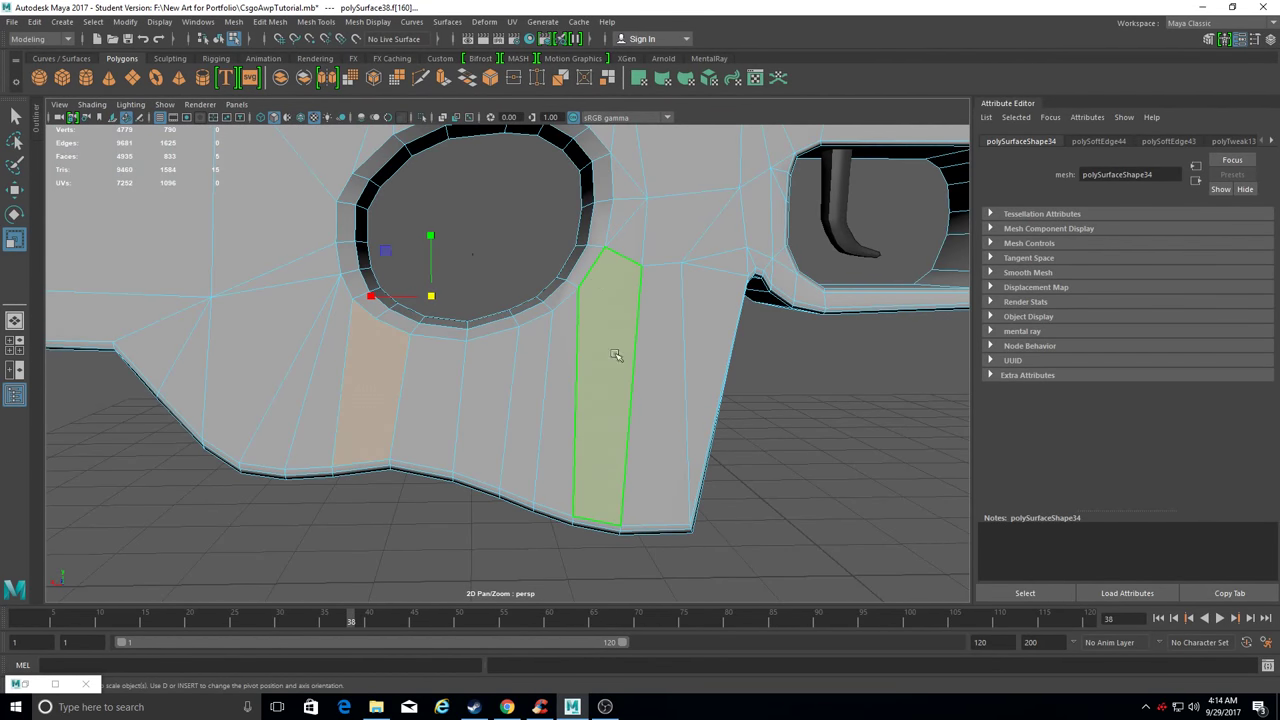
middle_click_drag(616, 355, 543, 379, "alt")
left_click_drag(577, 316, 484, 399, "alt")
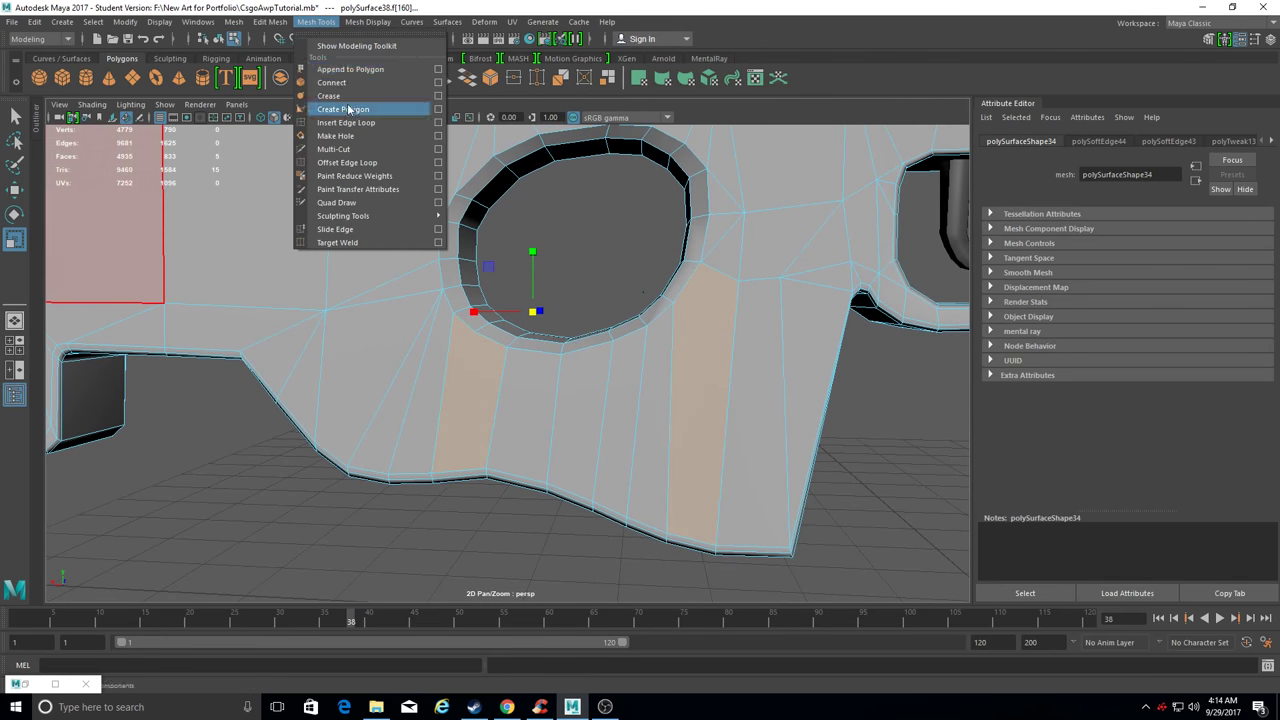
Split the stock n-gon and weld two stray vertices beside the rectangular opening.
right_click_drag(366, 271, 414, 251, "shift")
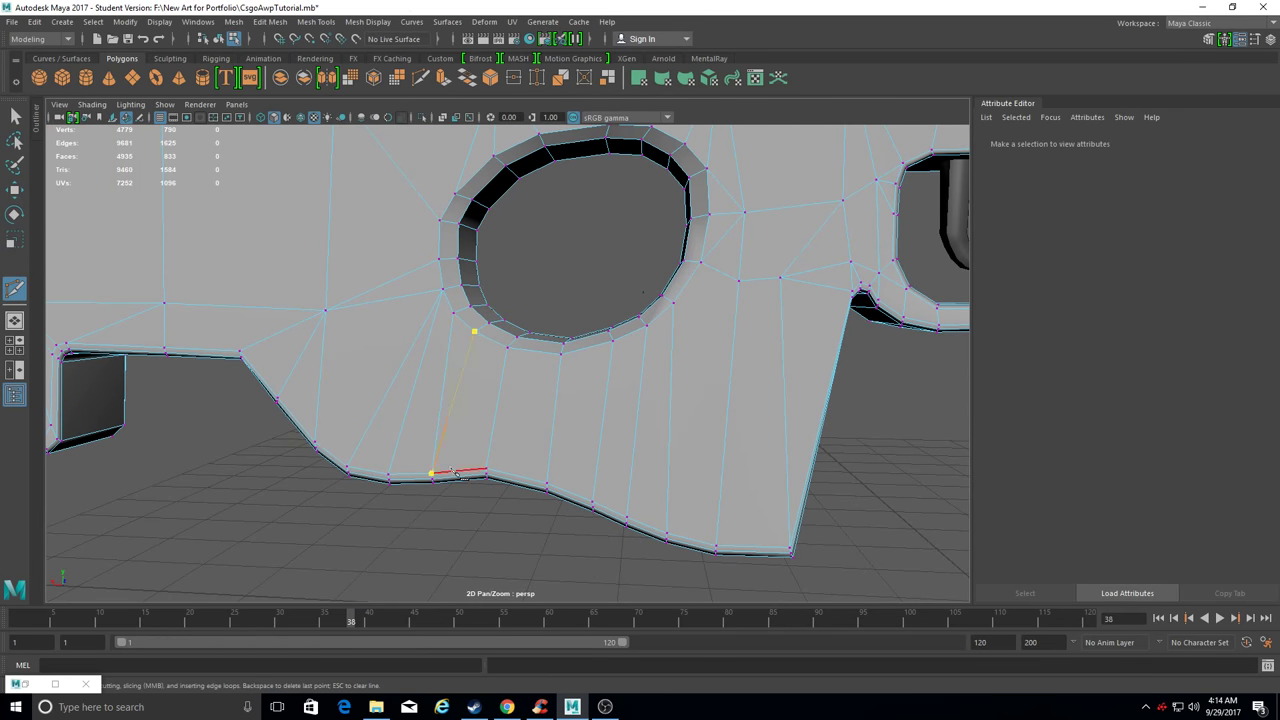
mouse_move(736, 448)
left_mouse_down("alt")
mouse_move(664, 360)
mouse_move(443, 434)
left_mouse_up("alt")
scroll(363, 437, "up", 3)
scroll(380, 429, "up", 3)
scroll(328, 247, "up", 2)
mouse_move(328, 247)
left_mouse_down("alt")
mouse_move(457, 434)
mouse_move(200, 334)
mouse_move(470, 315)
left_mouse_up("alt")
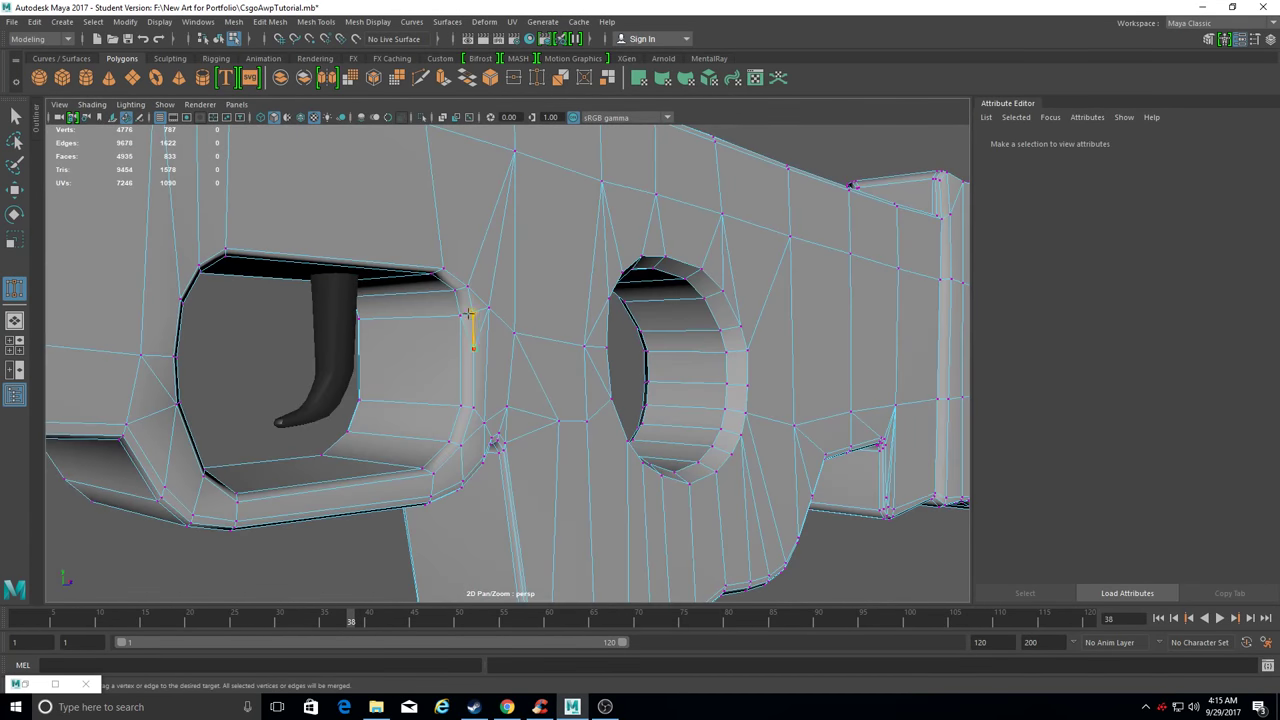
scroll(366, 334, "up", 3)
mouse_move(366, 334)
left_mouse_down("alt")
mouse_move(393, 377)
mouse_move(376, 378)
mouse_move(386, 427)
left_mouse_up("alt")
mouse_move(386, 427)
left_mouse_down("alt")
mouse_move(871, 466)
mouse_move(794, 371)
mouse_move(721, 438)
mouse_move(700, 440)
mouse_move(524, 345)
mouse_move(523, 298)
mouse_move(580, 360)
mouse_move(517, 481)
mouse_move(476, 487)
mouse_move(600, 400)
mouse_move(431, 430)
left_mouse_up("alt")
Delete the extra edges by the rectangular opening and check its corner vertex.
left_click(648, 360)
left_click(270, 21)
left_click(310, 330)
left_click(640, 405)
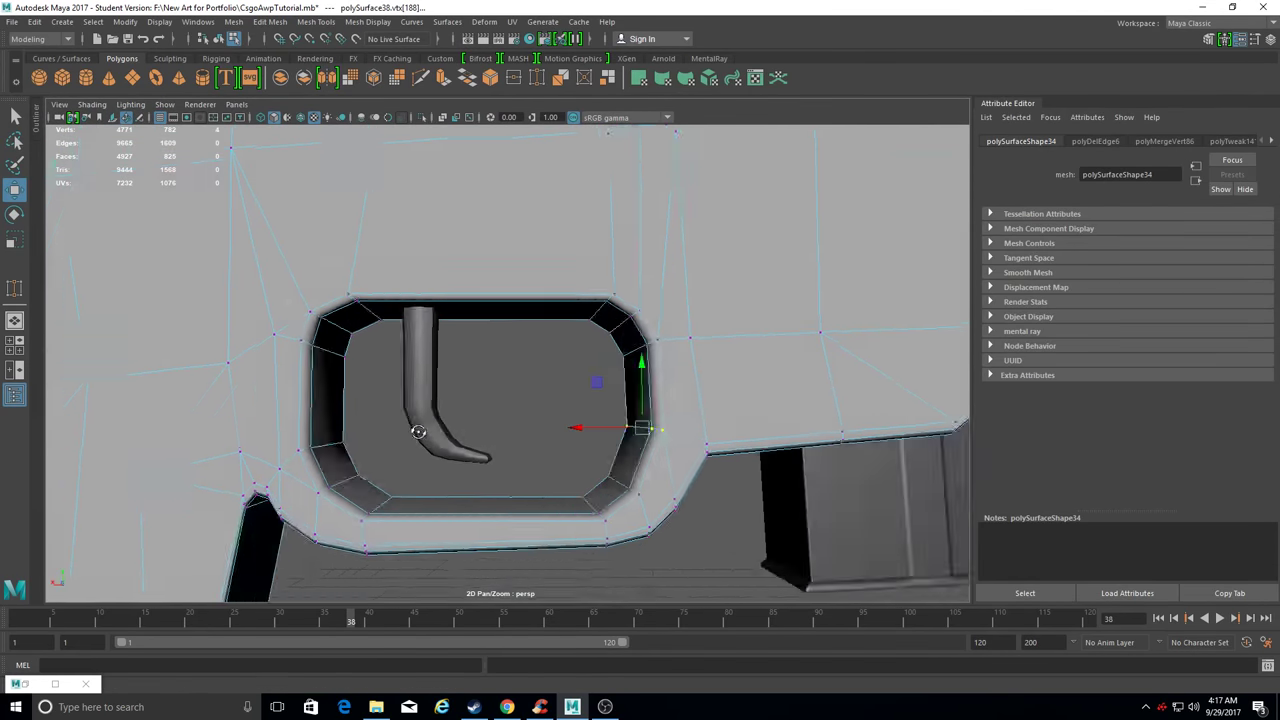
left_click(624, 473)
left_click_drag(624, 473, 621, 440, "alt")
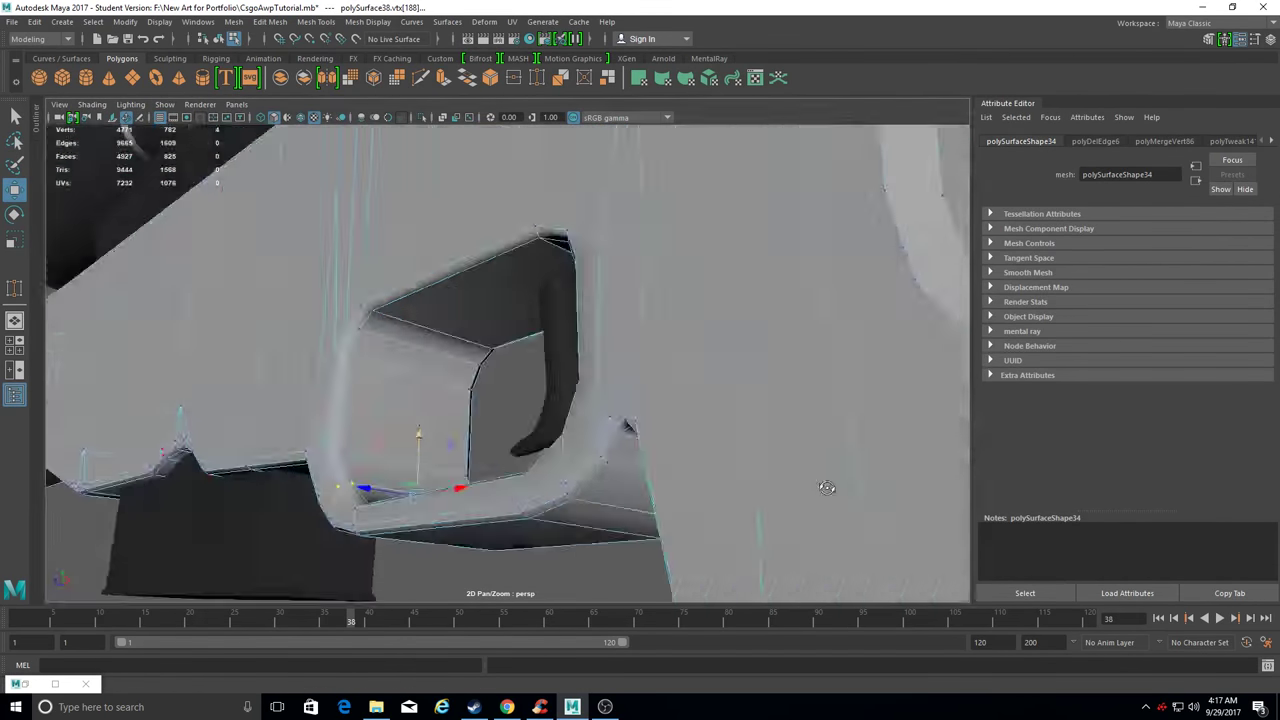
Delete the stock's construction history in object mode.
key("F8")
scroll(601, 530, "down", 3)
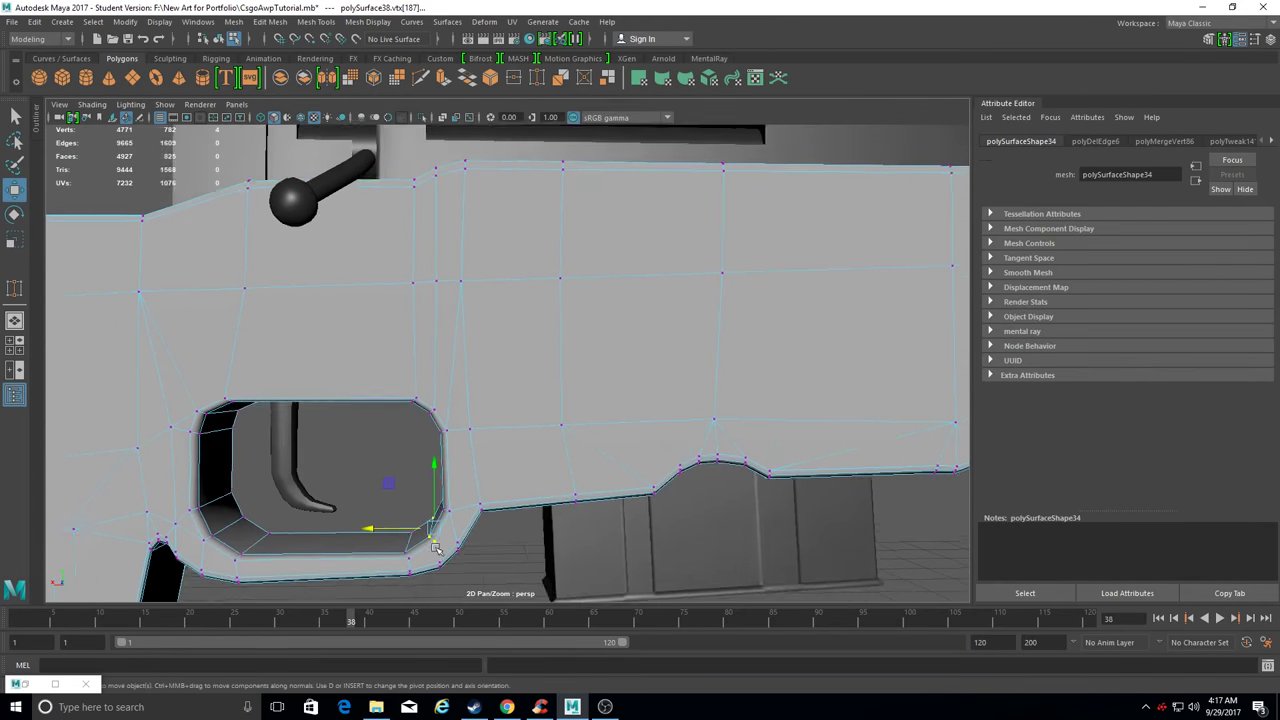
left_click_drag(386, 529, 486, 434, "alt")
left_click(34, 22)
left_click(265, 179)
mouse_move(400, 300)
left_mouse_down("alt")
mouse_move(223, 297)
mouse_move(330, 260)
left_mouse_up("alt")
Rerun Cleanup to find the remaining n-gons and pick a vertex near the round hole.
left_click(271, 286)
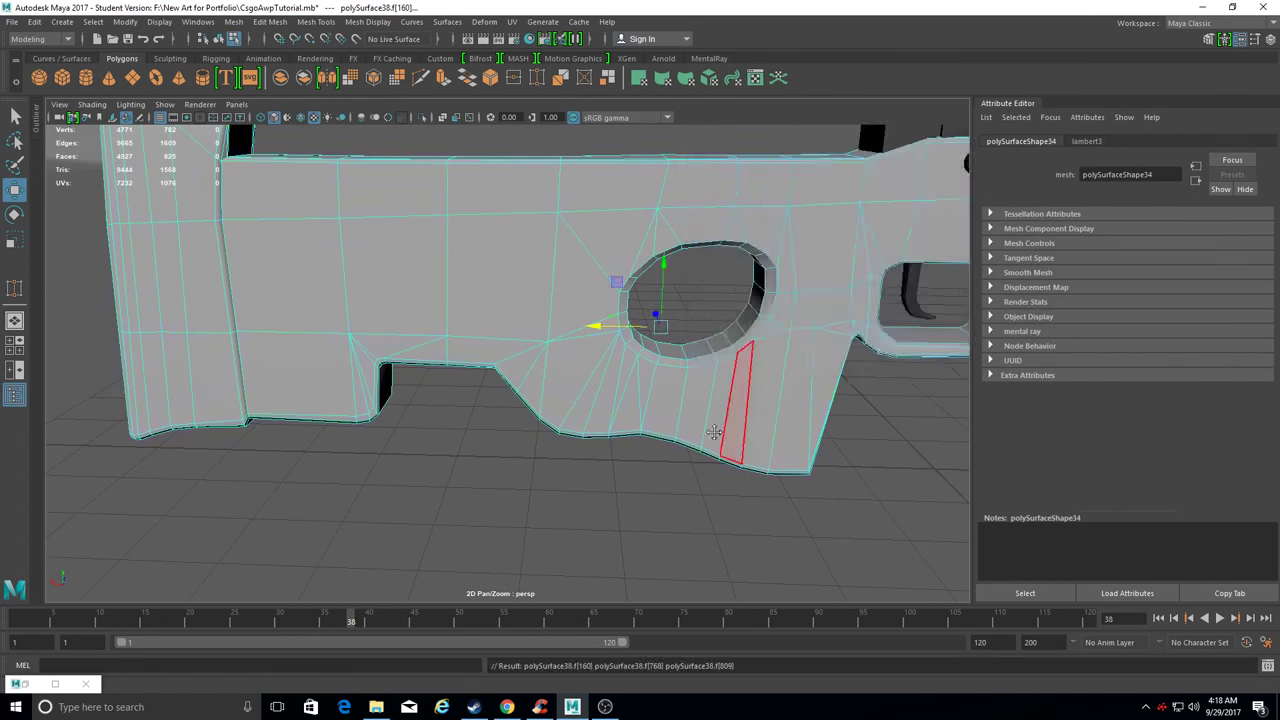
left_click_drag(600, 300, 520, 330, "alt")
scroll(552, 459, "up", 3)
mouse_move(552, 459)
left_mouse_down("alt")
mouse_move(808, 477)
mouse_move(763, 434)
mouse_move(446, 366)
left_mouse_up("alt")
key("F9")
left_click(542, 399)
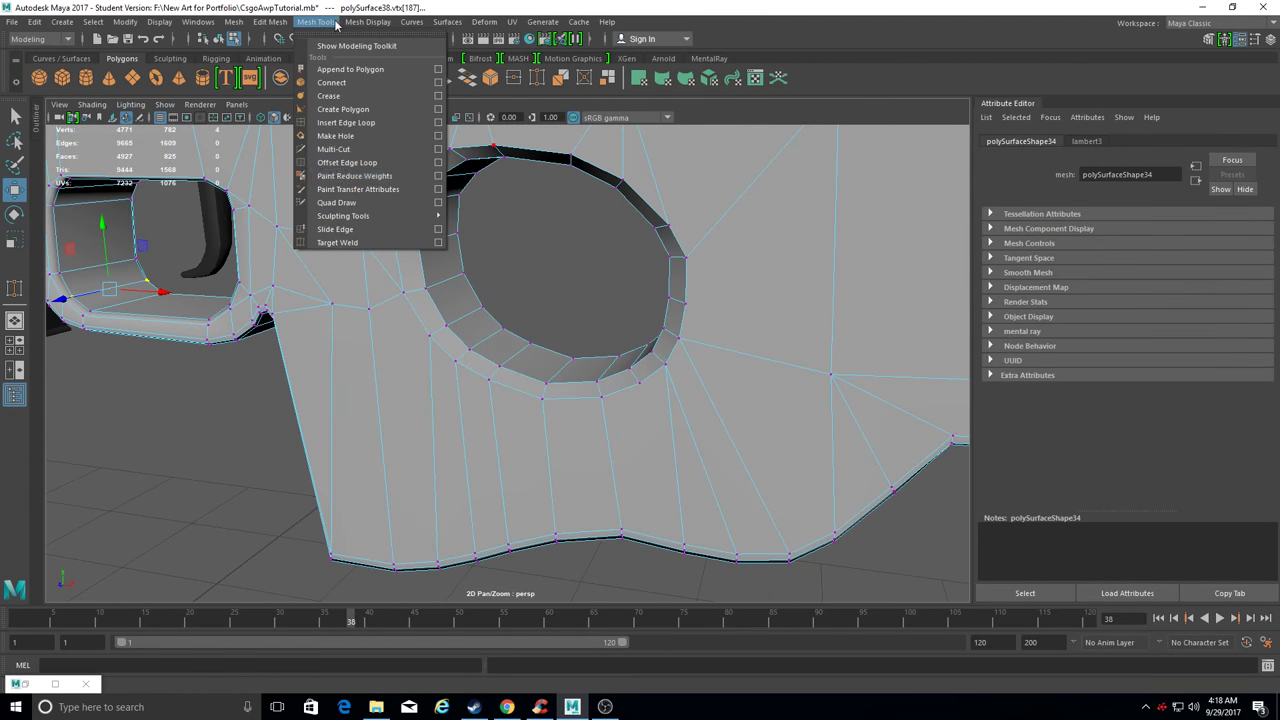
Multi-Cut a new edge from the round hole's lower rim to the stock's bottom edge.
left_click(352, 153)
left_click_drag(352, 300, 651, 366, "alt")
left_click(608, 377)
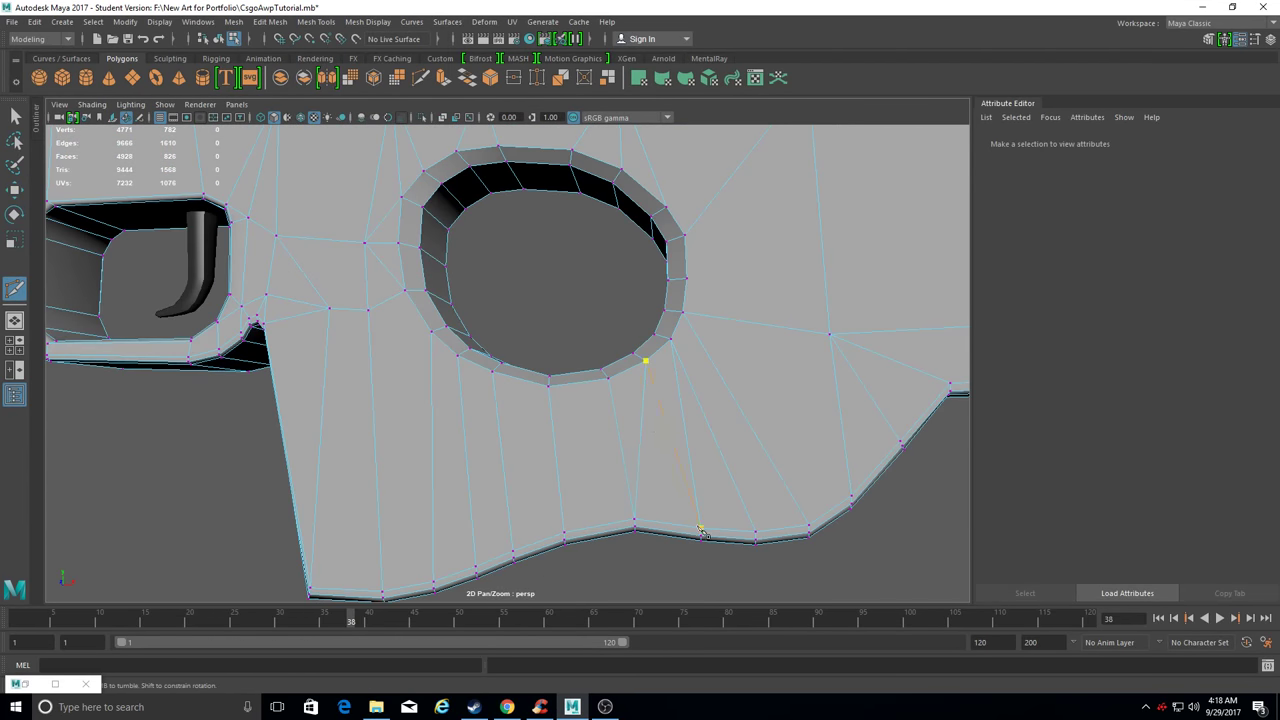
mouse_move(376, 327)
left_mouse_down("alt")
mouse_move(677, 297)
mouse_move(726, 523)
mouse_move(760, 394)
mouse_move(730, 355)
left_mouse_up("alt")
key("Return")
scroll(600, 397, "up", 3)
scroll(586, 377, "up", 1)
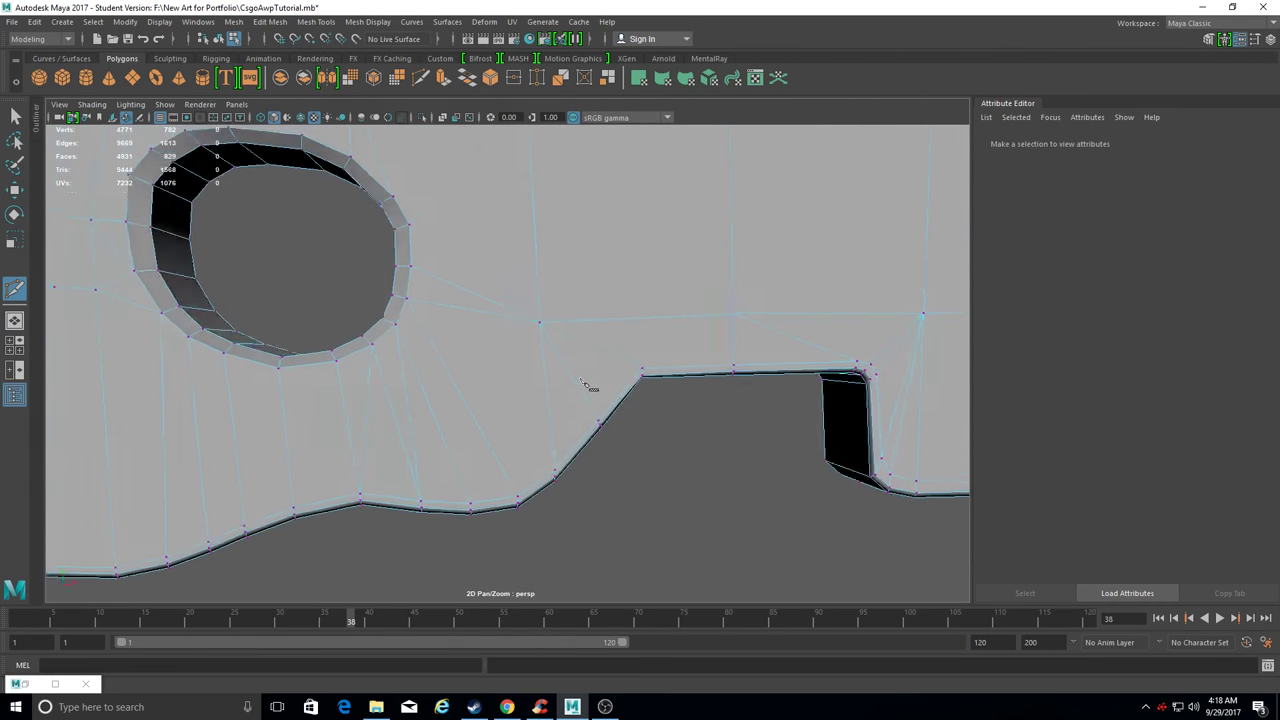
left_click_drag(586, 377, 420, 200, "alt")
Target Weld two stray vertices on the stock's lower edge.
left_click(316, 21)
left_click(361, 244)
left_click_drag(361, 244, 554, 370, "alt")
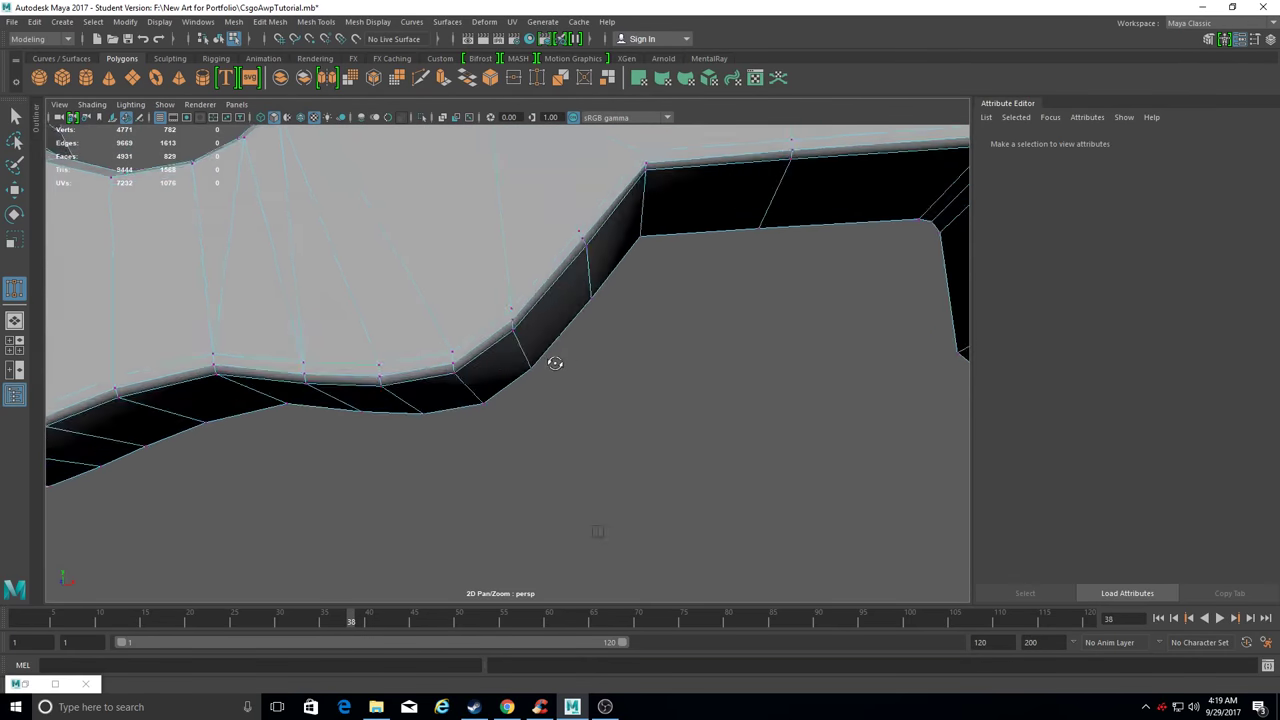
left_click_drag(521, 315, 438, 333, "alt")
left_click_drag(438, 333, 469, 380)
Weld the extra vertex pairs together on the round hole's ring.
mouse_move(459, 307)
left_mouse_down("alt")
mouse_move(374, 429)
mouse_move(363, 480)
mouse_move(474, 283)
mouse_move(643, 349)
mouse_move(820, 370)
mouse_move(626, 491)
mouse_move(600, 400)
mouse_move(481, 401)
mouse_move(715, 436)
left_mouse_up("alt")
left_click(481, 401)
left_click_drag(544, 320, 527, 502, "alt")
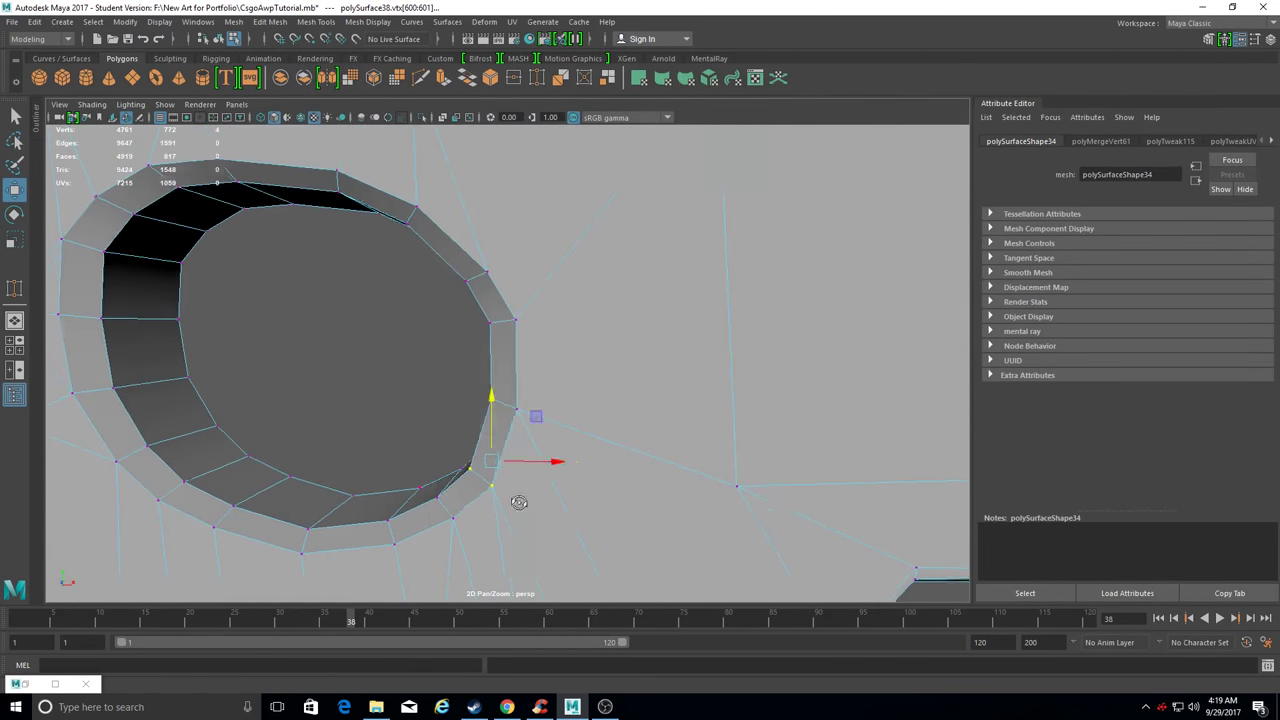
mouse_move(494, 405)
left_mouse_down("alt")
mouse_move(509, 457)
mouse_move(592, 466)
mouse_move(520, 420)
mouse_move(459, 411)
mouse_move(480, 434)
left_mouse_up("alt")
right_click_drag(480, 434, 480, 434, "shift")
left_click_drag(497, 437, 576, 298, "alt")
mouse_move(314, 378)
left_mouse_down("alt")
mouse_move(489, 409)
mouse_move(597, 323)
mouse_move(557, 300)
mouse_move(449, 412)
left_mouse_up("alt")
Select vertices at the hole's top and lower left, welding the lower-left one.
key("w")
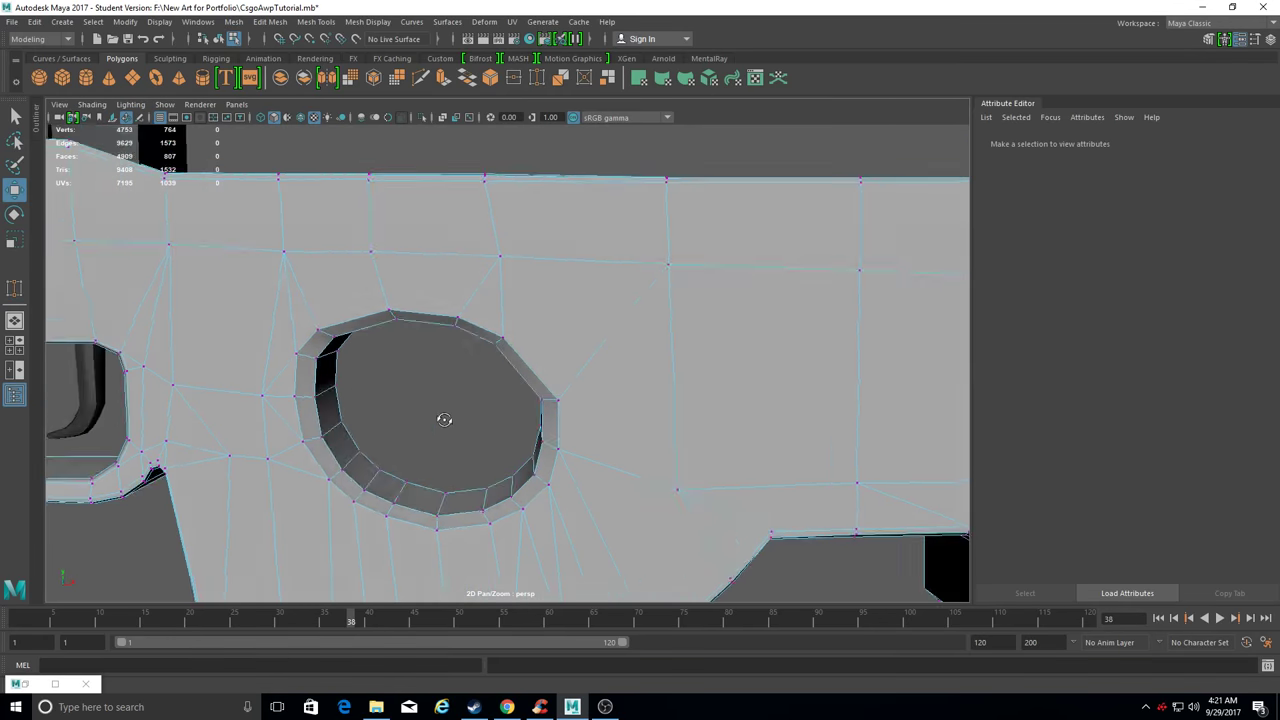
left_click_drag(358, 337, 465, 354, "alt")
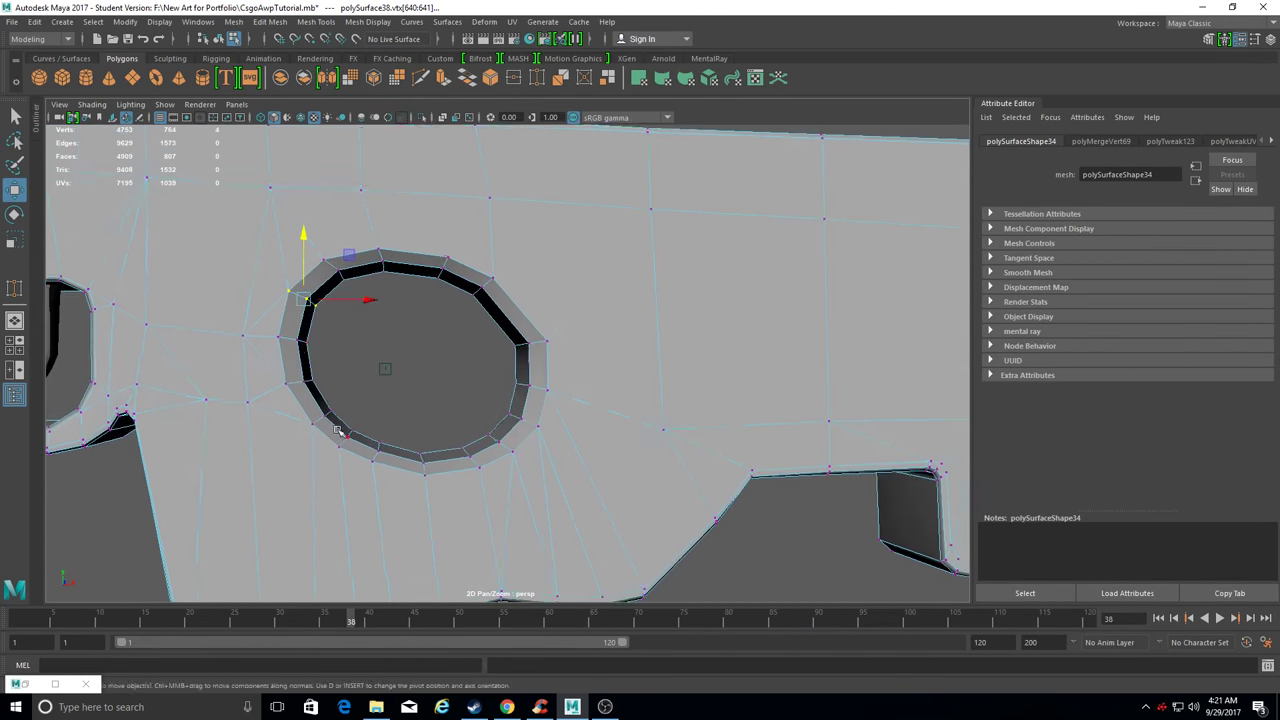
left_click_drag(367, 346, 281, 435, "alt")
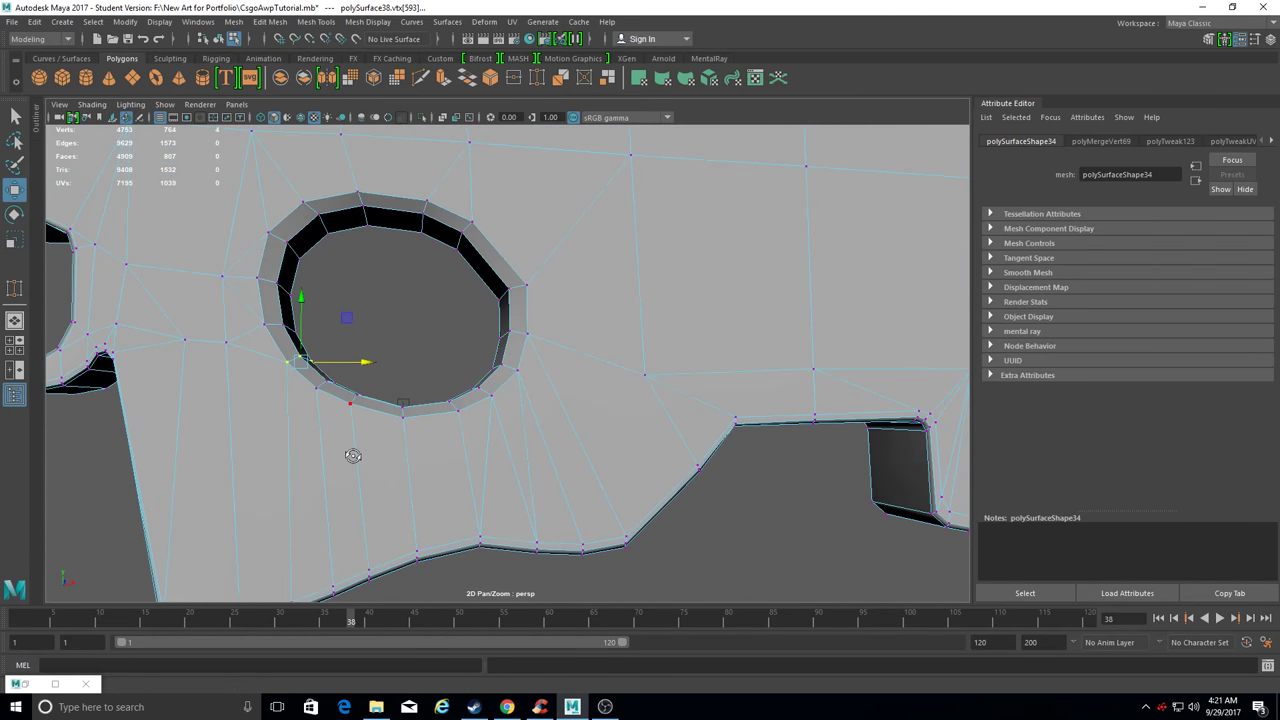
left_click_drag(352, 446, 379, 347, "alt")
right_click_drag(379, 347, 379, 347, "shift")
mouse_move(365, 401)
left_mouse_down("alt")
mouse_move(618, 448)
mouse_move(239, 272)
left_mouse_up("alt")
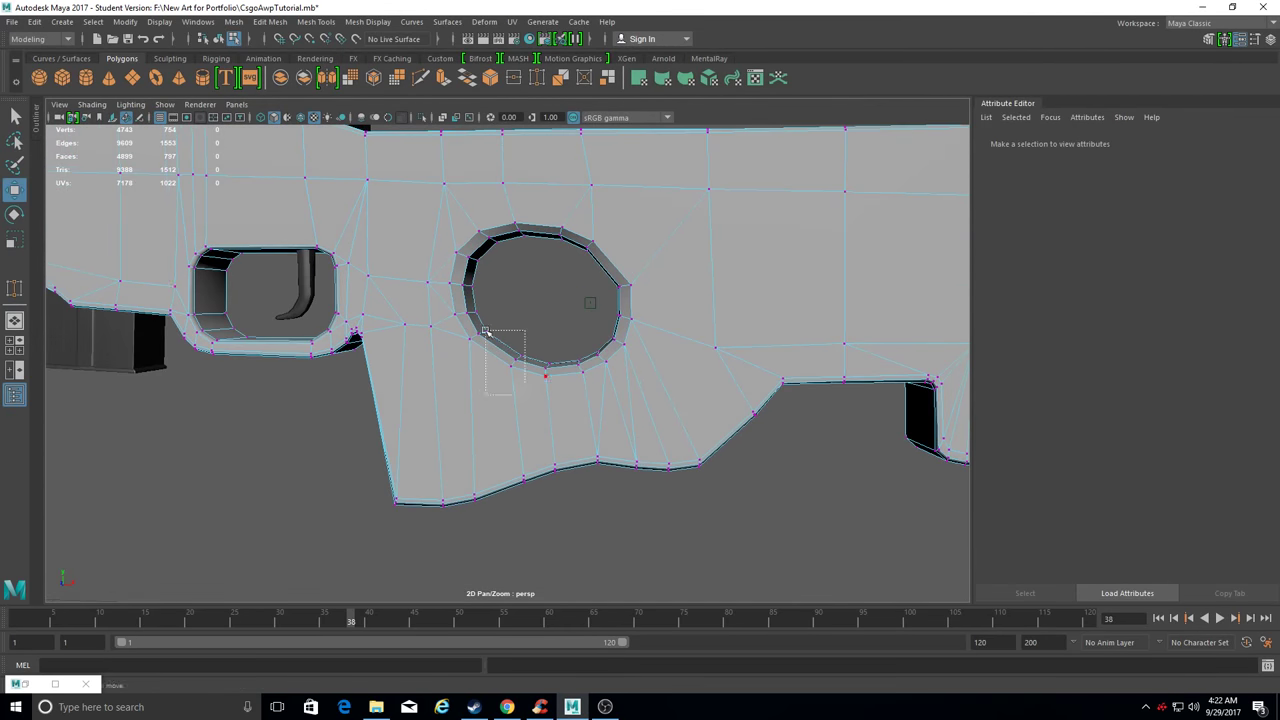
Weld the hole's lower-left vertex into place and check a bottom-edge vertex.
left_click_drag(486, 331, 506, 345)
left_click_drag(518, 441, 520, 442)
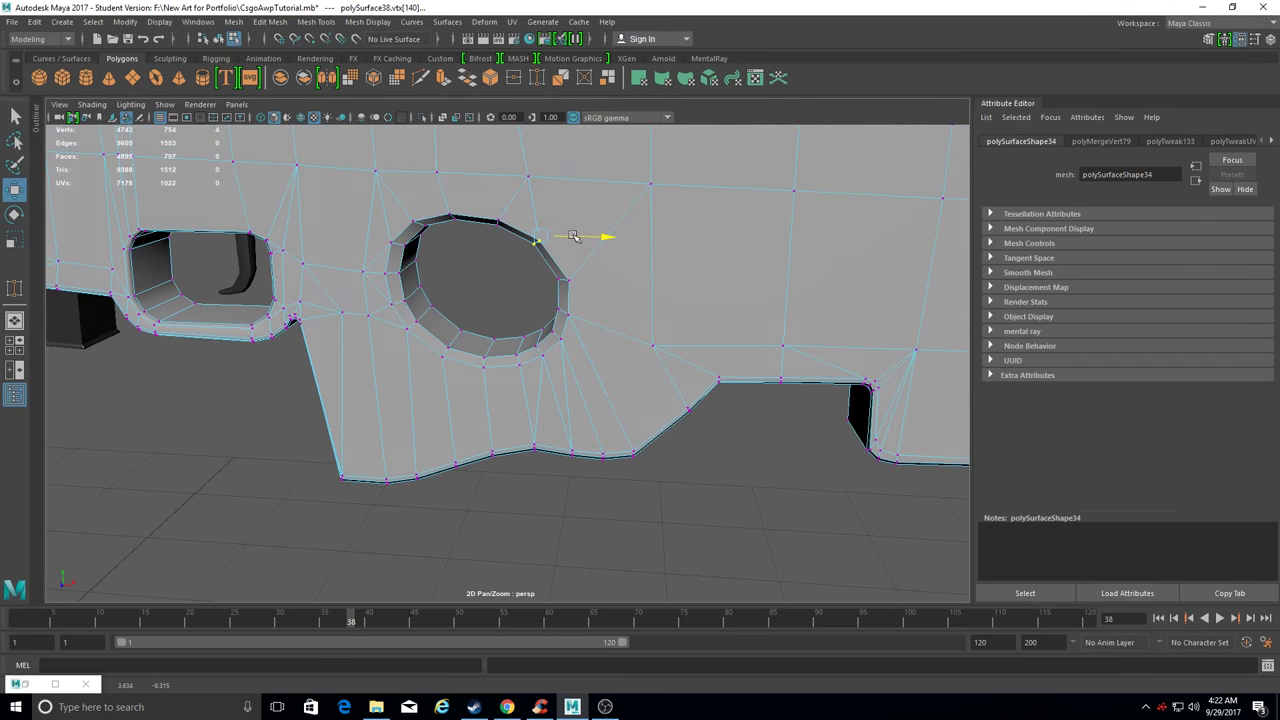
left_click_drag(587, 260, 508, 326, "alt")
left_click_drag(599, 285, 264, 364, "alt")
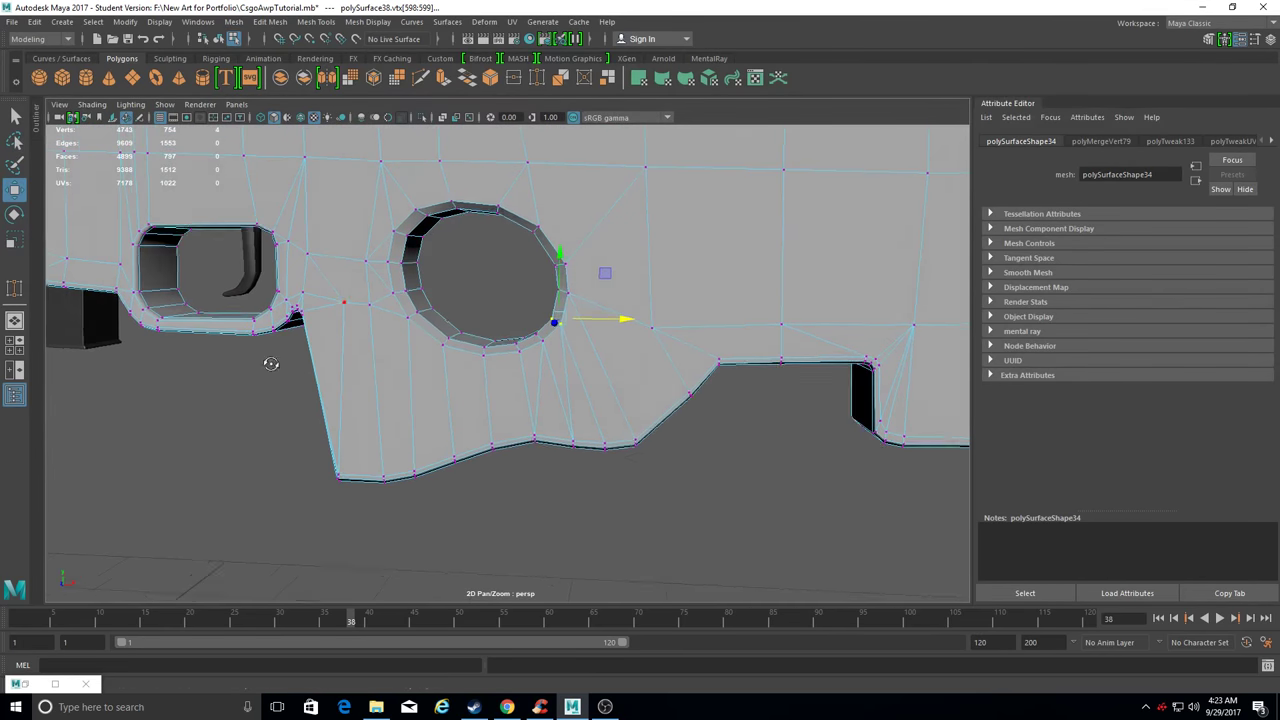
scroll(595, 313, "up", 3)
left_click(563, 320)
left_click_drag(563, 320, 496, 376, "alt")
scroll(508, 362, "down", 3)
Move the round hole's ring and top-edge vertices back into line.
key("w")
left_click(423, 318)
mouse_move(423, 318)
left_mouse_down("alt")
mouse_move(583, 283)
mouse_move(596, 232)
mouse_move(457, 214)
left_mouse_up("alt")
left_click(601, 288)
left_click(520, 215)
left_click(528, 194)
mouse_move(474, 145)
left_mouse_down("alt")
mouse_move(500, 200)
mouse_move(490, 250)
mouse_move(581, 224)
mouse_move(560, 300)
mouse_move(620, 330)
mouse_move(540, 330)
mouse_move(520, 480)
left_mouse_up("alt")
left_click(445, 225)
left_click(598, 380)
Nudge the lower-edge vertex pairs along the stock's bottom contour and review the side.
mouse_move(500, 465)
left_mouse_down()
mouse_move(560, 520)
mouse_move(651, 476)
left_mouse_up()
mouse_move(600, 413)
left_mouse_down("alt")
mouse_move(520, 470)
mouse_move(600, 480)
left_mouse_up("alt")
left_click_drag(540, 500, 660, 543)
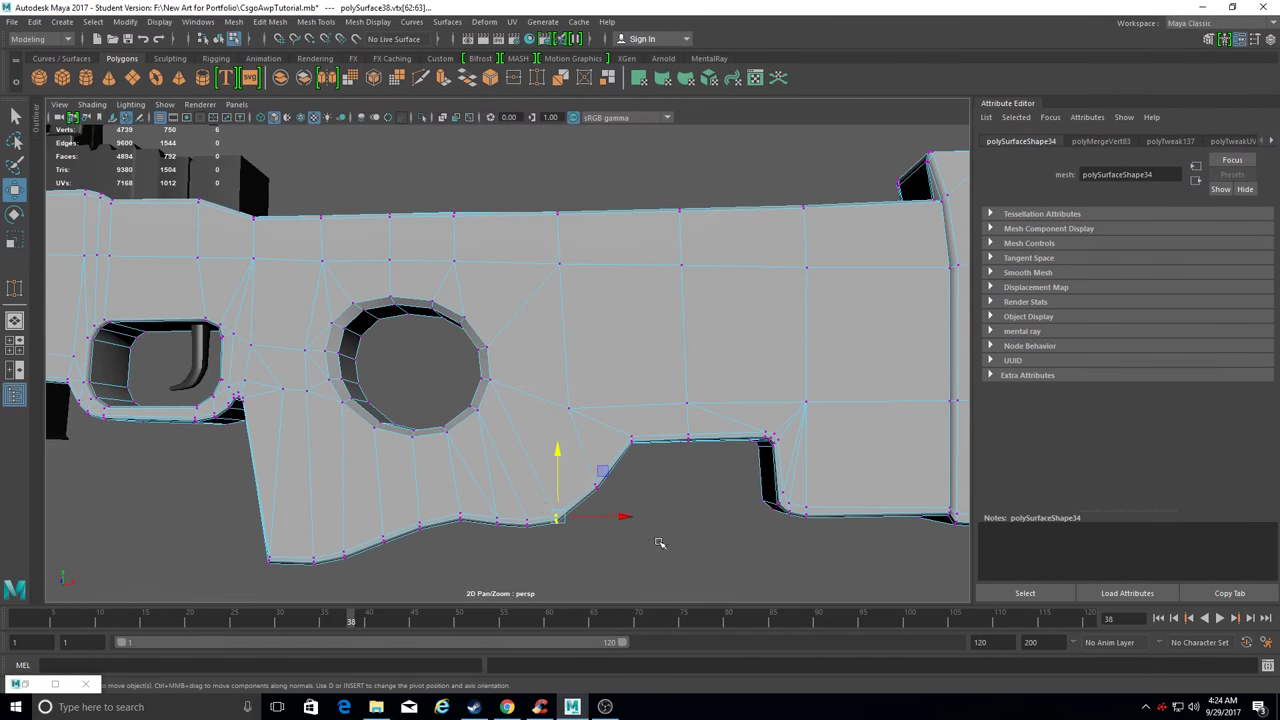
mouse_move(530, 535)
left_mouse_down("alt")
mouse_move(534, 471)
mouse_move(586, 486)
mouse_move(491, 486)
mouse_move(528, 418)
left_mouse_up("alt")
mouse_move(577, 489)
left_mouse_down("alt")
mouse_move(514, 443)
mouse_move(560, 534)
mouse_move(565, 459)
mouse_move(512, 376)
left_mouse_up("alt")
left_click_drag(637, 468, 580, 494, "alt")
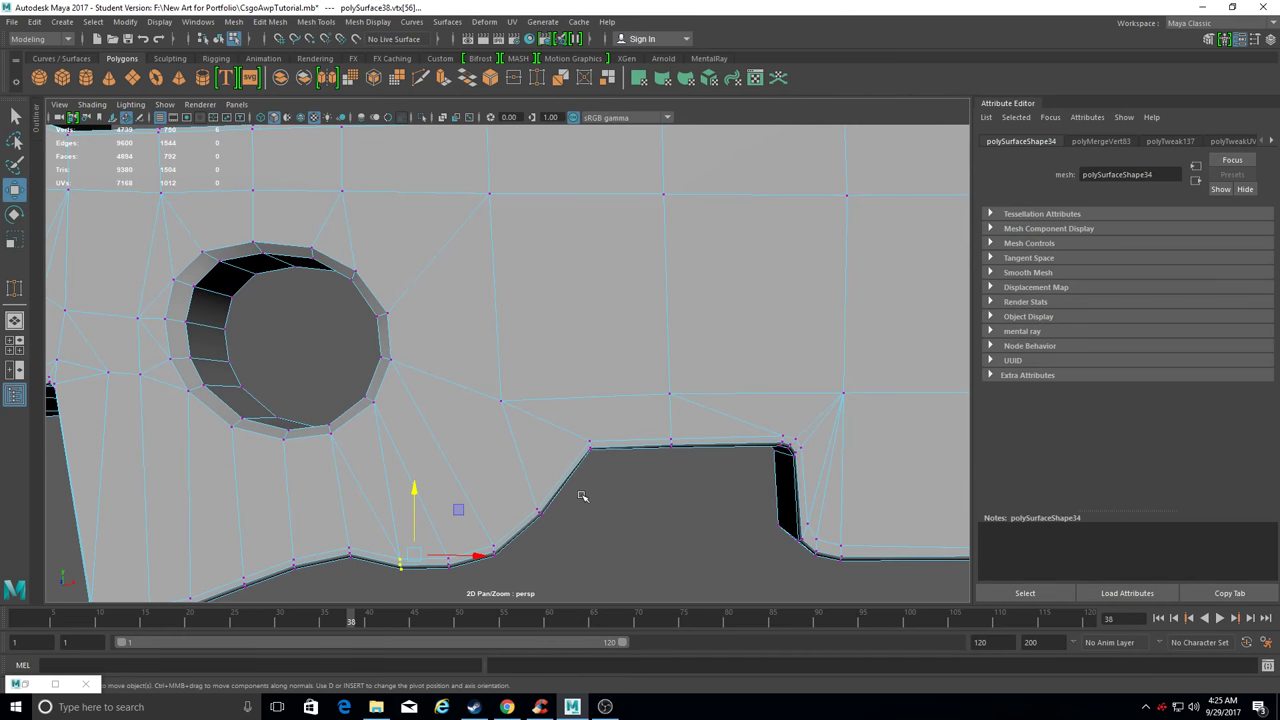
right_click_drag(582, 496, 517, 349, "alt")
mouse_move(517, 349)
left_mouse_down("alt")
mouse_move(563, 431)
mouse_move(120, 449)
left_mouse_up("alt")
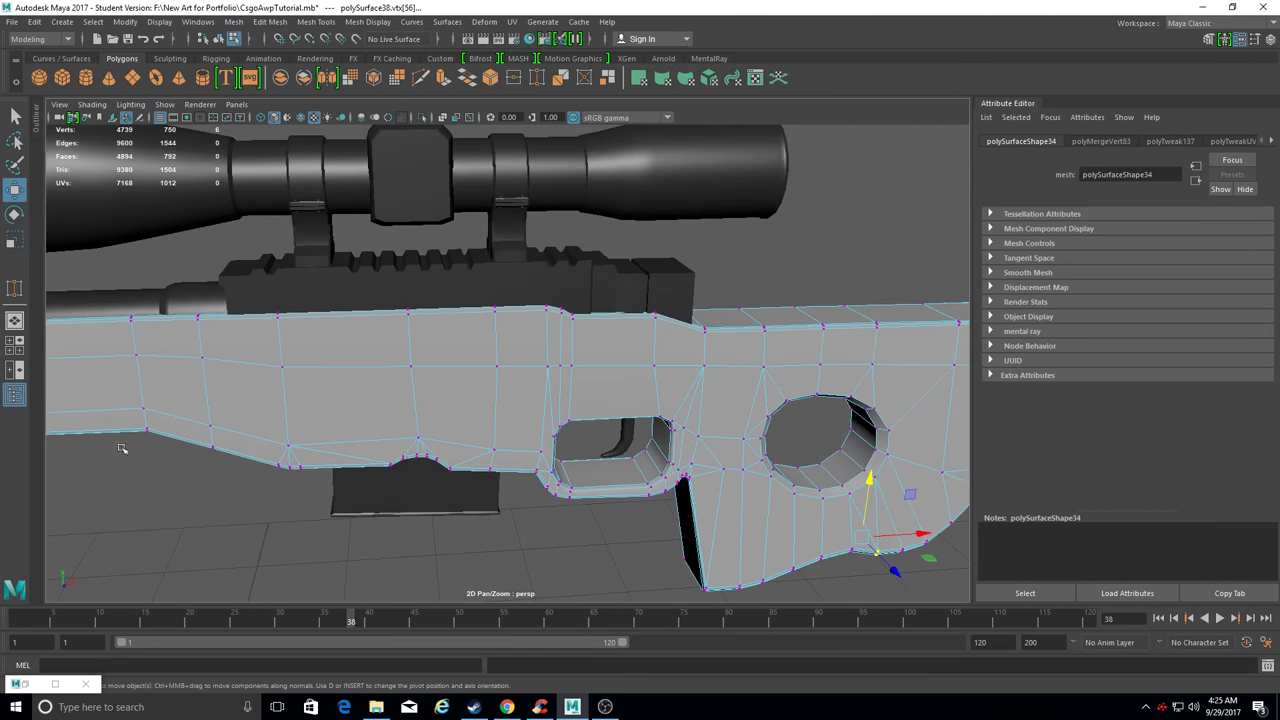
Delete the stock's construction history and select the barrel.
key("F8")
left_click(34, 21)
left_click(269, 190)
mouse_move(600, 300)
left_mouse_down("alt")
mouse_move(700, 371)
mouse_move(675, 445)
mouse_move(660, 440)
mouse_move(694, 457)
mouse_move(651, 411)
mouse_move(363, 307)
left_mouse_up("alt")
left_click(450, 410)
mouse_move(450, 410)
left_mouse_down("alt")
mouse_move(500, 403)
mouse_move(408, 357)
mouse_move(309, 374)
mouse_move(480, 360)
mouse_move(594, 437)
mouse_move(523, 446)
mouse_move(451, 290)
left_mouse_up("alt")
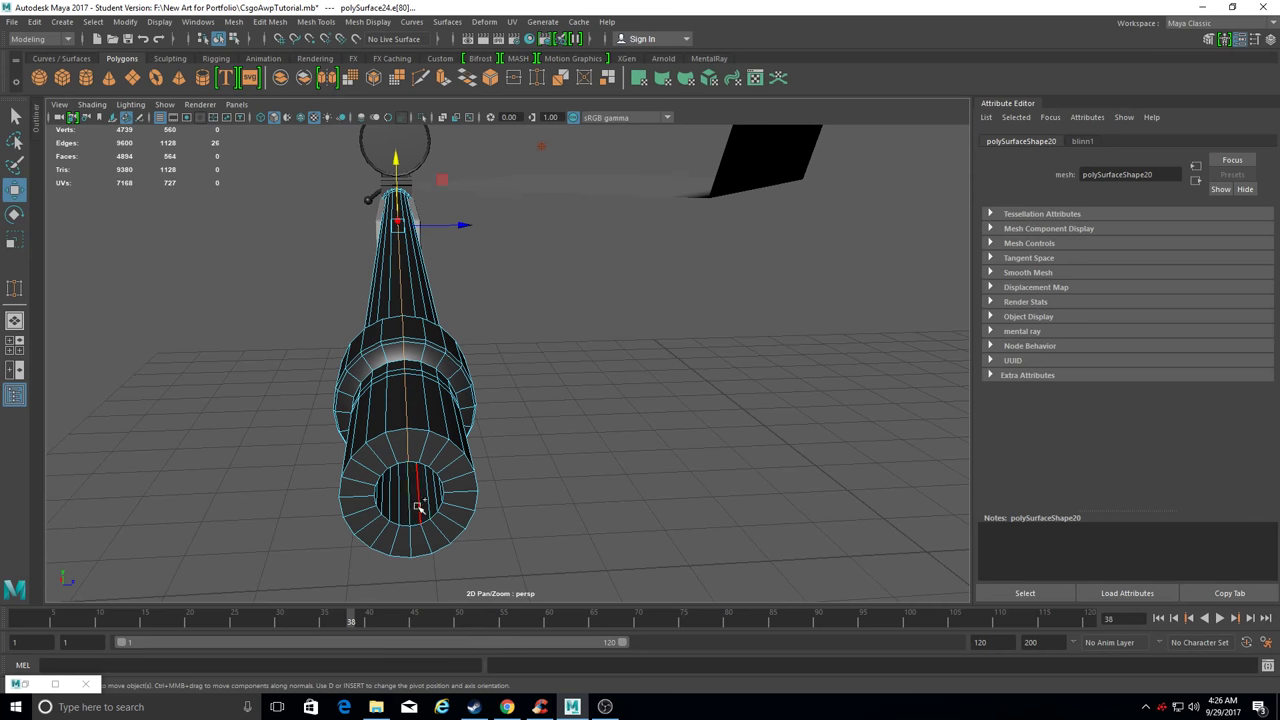
Refine the barrel edge selection, undoing one change and adding edges near the slot.
left_click_drag(408, 537, 405, 528, "alt")
left_click_drag(345, 296, 670, 348, "alt")
key("ctrl+z")
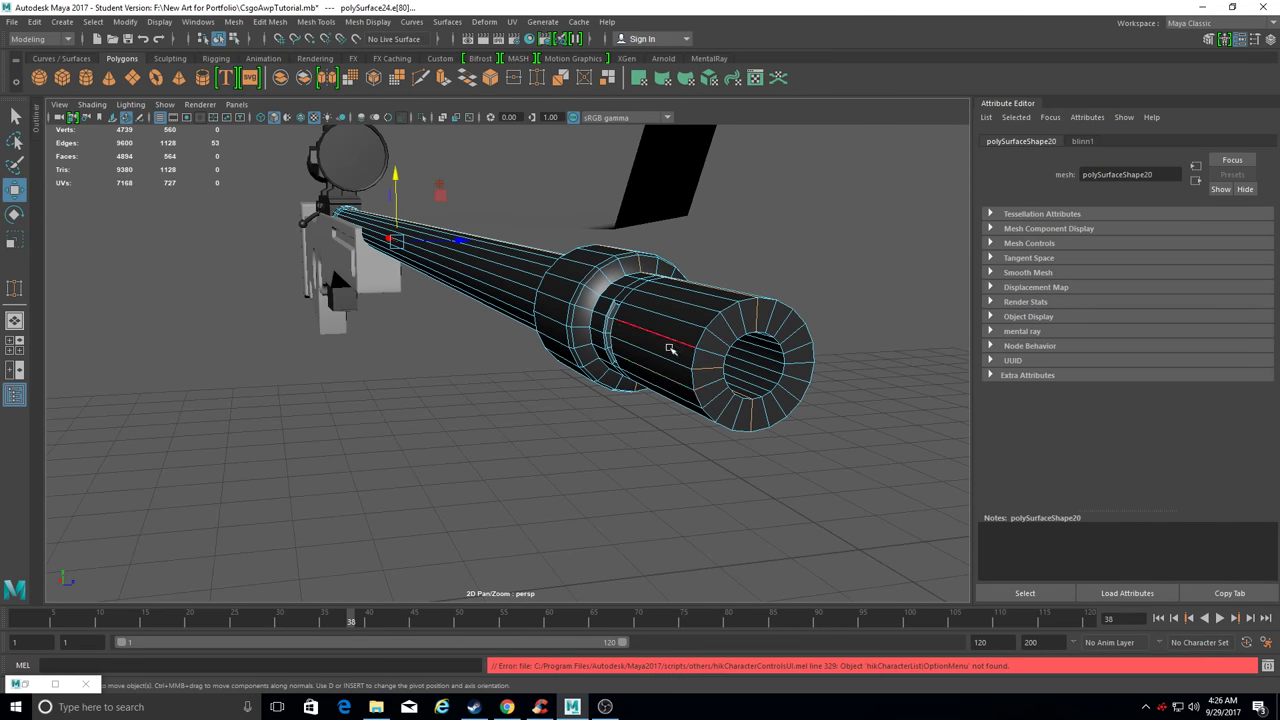
mouse_move(708, 386)
left_mouse_down("alt")
mouse_move(371, 394)
mouse_move(443, 429)
mouse_move(547, 359)
mouse_move(529, 363)
mouse_move(586, 377)
mouse_move(323, 340)
mouse_move(737, 339)
mouse_move(746, 306)
left_mouse_up("alt")
left_click(547, 359, "shift")
right_click_drag(746, 306, 690, 330, "alt")
mouse_move(690, 330)
left_mouse_down("alt")
mouse_move(640, 351)
mouse_move(681, 361)
mouse_move(673, 434)
left_mouse_up("alt")
Add two edge loops near the slot and delete the selected muzzle edges.
double_click(678, 410, "shift")
key("f")
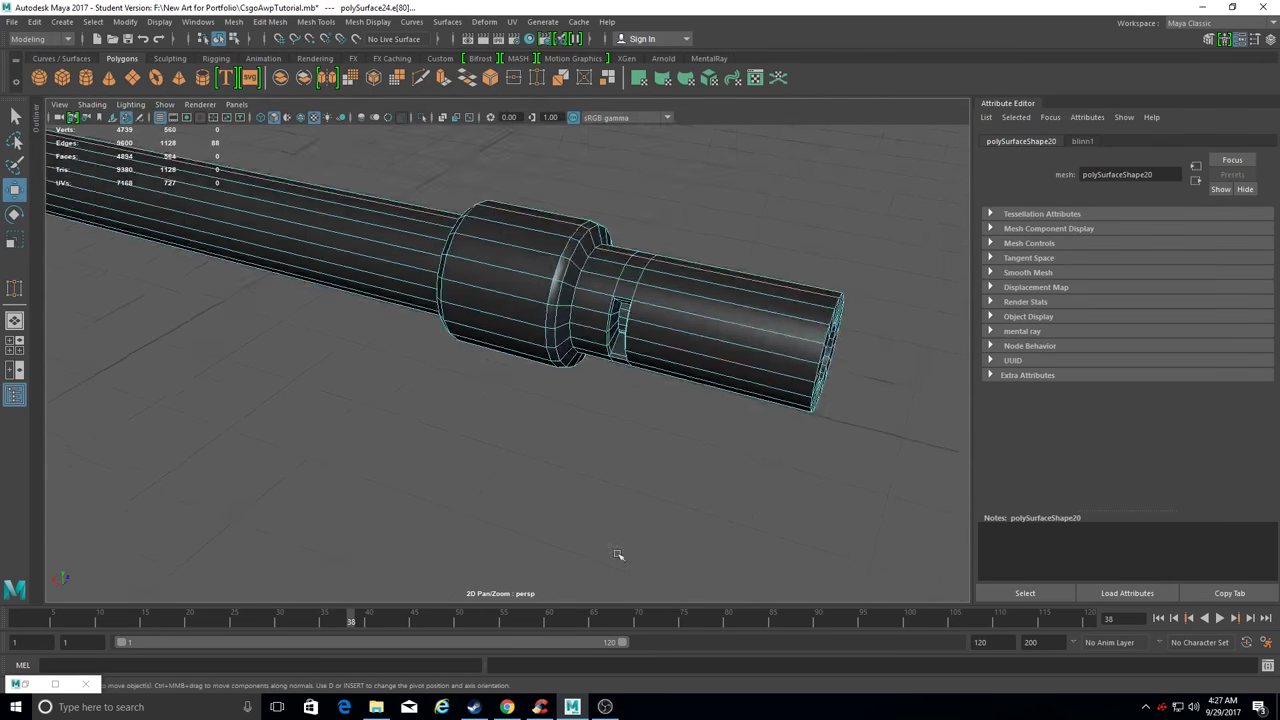
double_click(390, 288, "shift")
key("f")
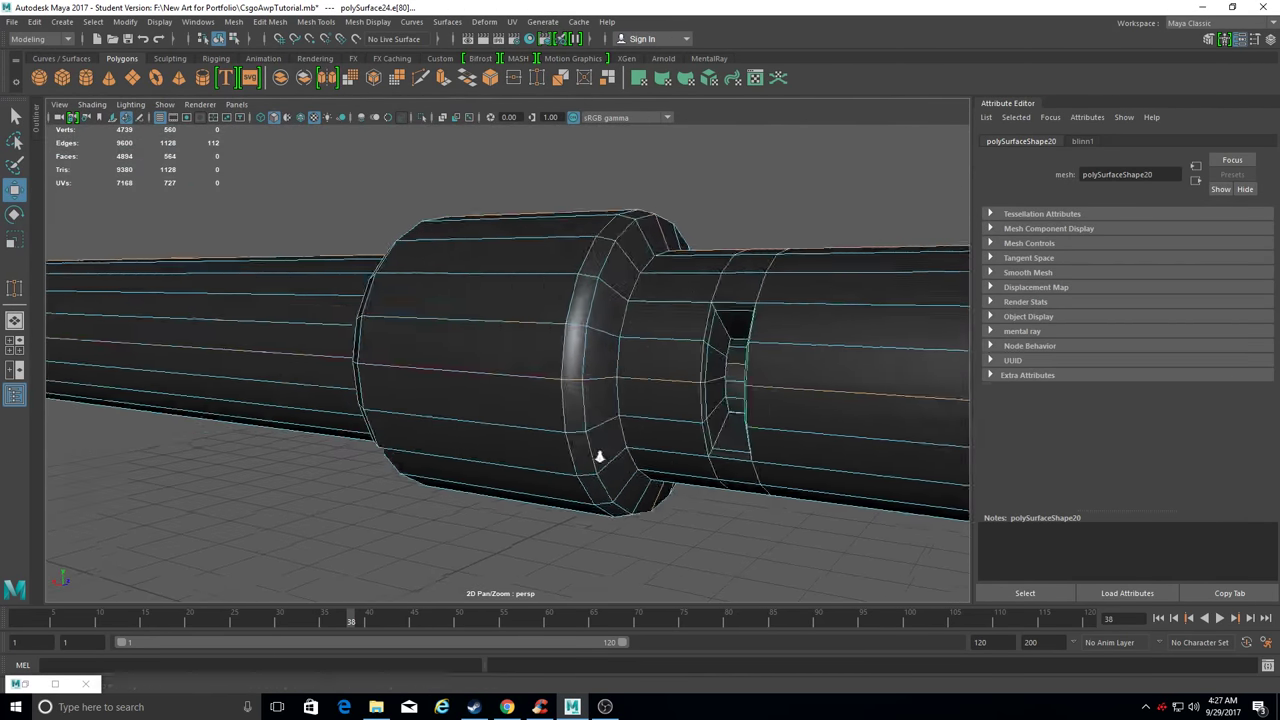
mouse_move(571, 456)
left_mouse_down("alt")
mouse_move(727, 306)
mouse_move(763, 329)
mouse_move(806, 329)
mouse_move(598, 328)
mouse_move(543, 366)
mouse_move(541, 207)
mouse_move(560, 197)
mouse_move(551, 206)
left_mouse_up("alt")
left_click(270, 21)
left_click(300, 277)
mouse_move(300, 277)
left_mouse_down("alt")
mouse_move(500, 420)
mouse_move(448, 425)
left_mouse_up("alt")
Rotate a muzzle edge loop into alignment with the Rotate tool.
double_click(500, 420)
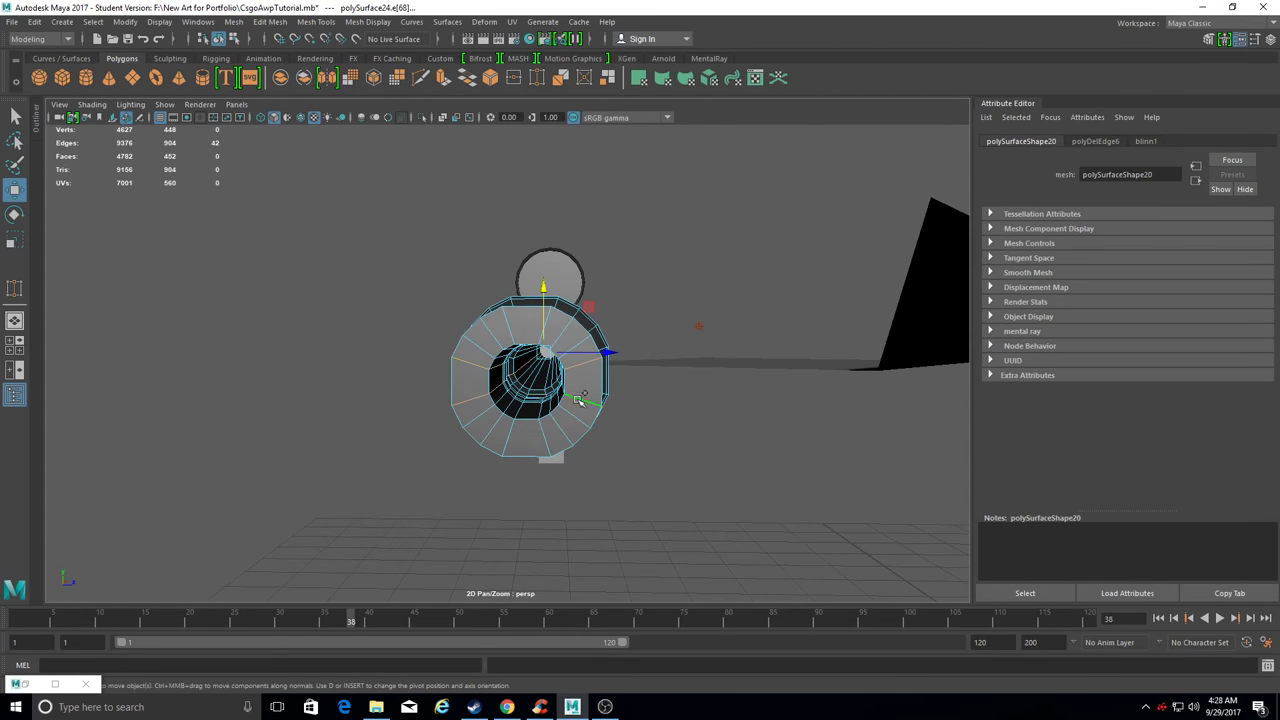
left_click_drag(585, 374, 430, 380, "alt")
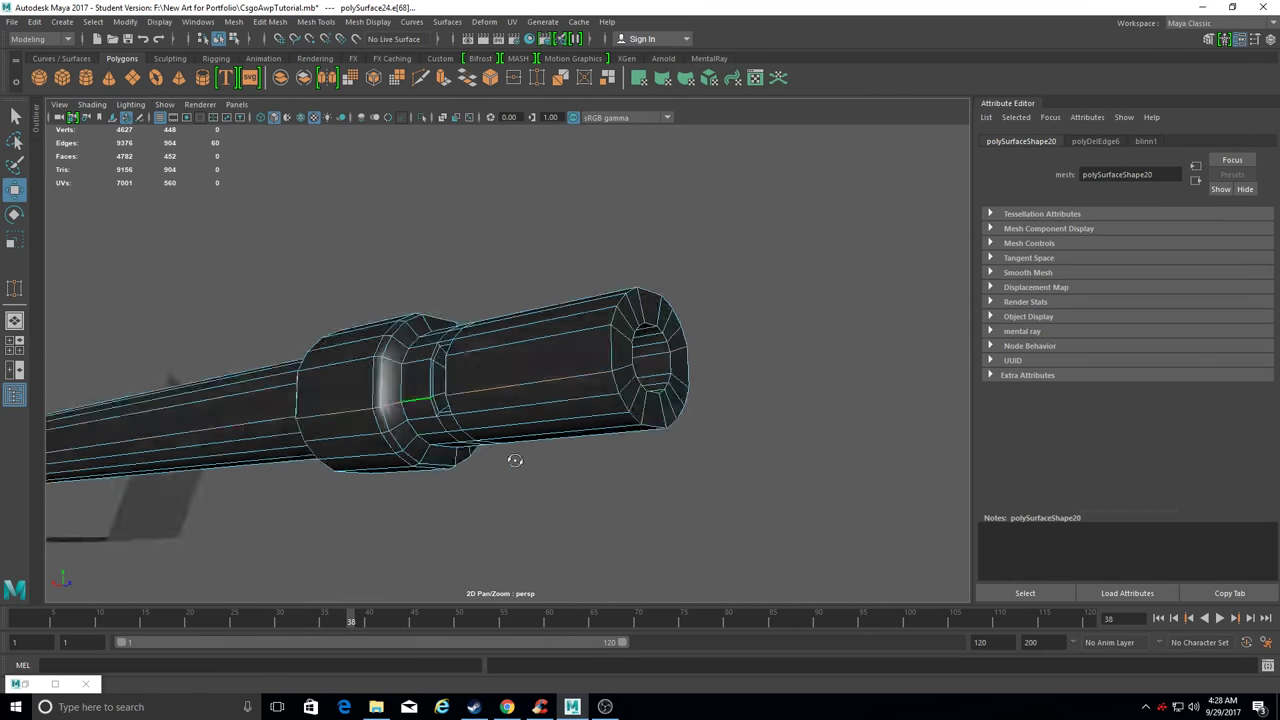
left_click(14, 215)
mouse_move(470, 320)
left_mouse_down("alt")
mouse_move(424, 314)
mouse_move(580, 323)
mouse_move(390, 340)
left_mouse_up("alt")
mouse_move(550, 441)
left_mouse_down("alt")
mouse_move(517, 476)
mouse_move(523, 400)
mouse_move(329, 223)
mouse_move(455, 245)
mouse_move(498, 312)
left_mouse_up("alt")
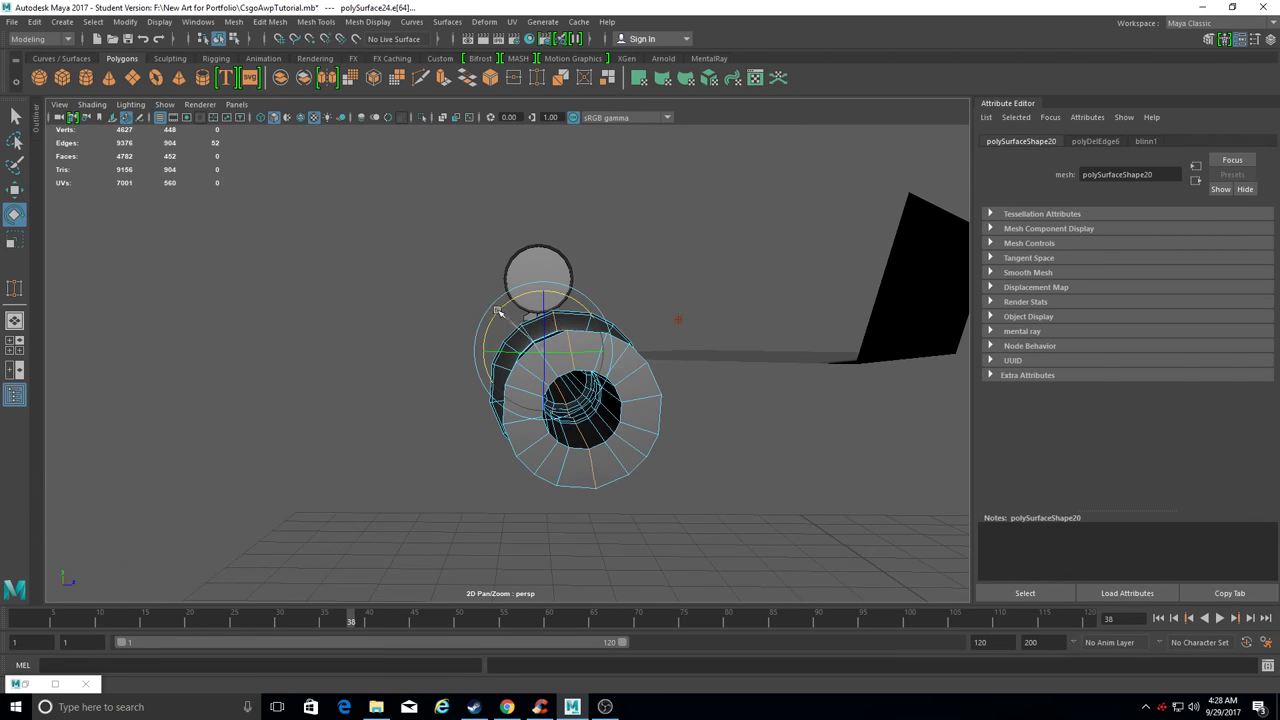
left_click_drag(632, 473, 642, 463, "alt")
mouse_move(541, 455)
left_mouse_down("alt")
mouse_move(586, 457)
mouse_move(400, 315)
mouse_move(441, 349)
left_mouse_up("alt")
mouse_move(578, 477)
left_mouse_down("alt")
mouse_move(491, 486)
mouse_move(603, 480)
left_mouse_up("alt")
scroll(603, 480, "up", 1)
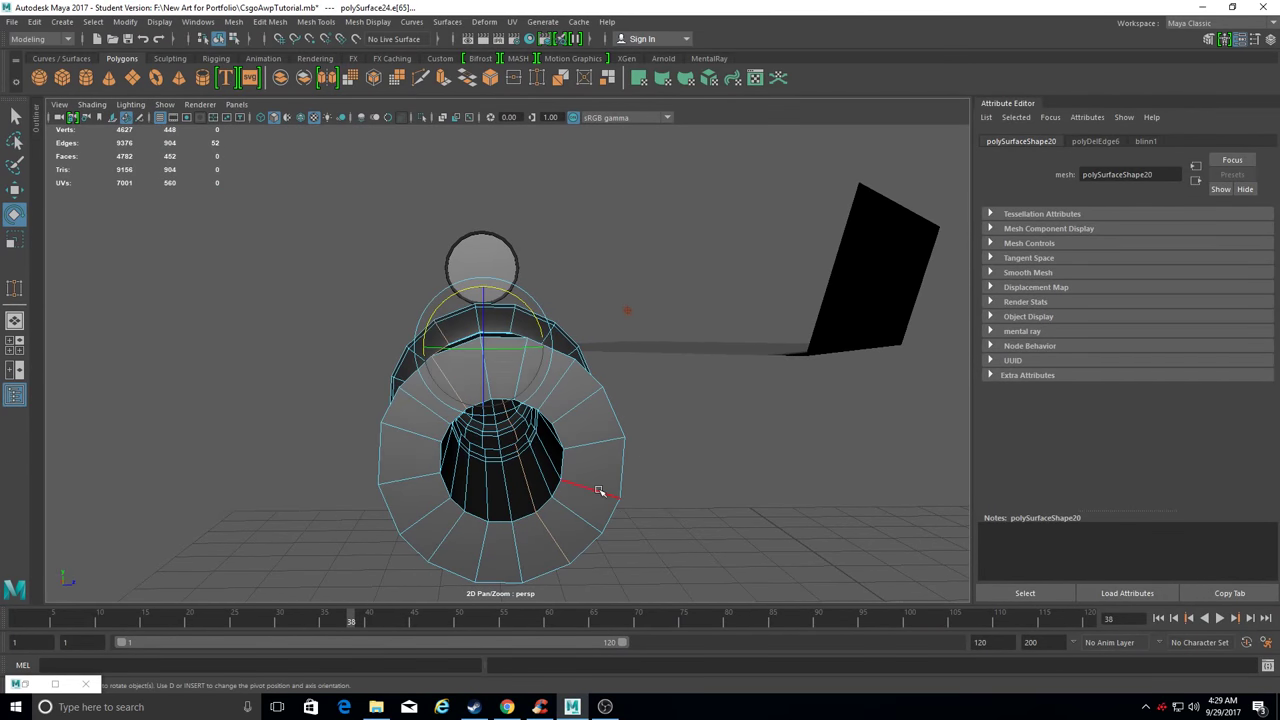
mouse_move(412, 426)
left_mouse_down("alt")
mouse_move(694, 540)
mouse_move(831, 557)
mouse_move(831, 543)
mouse_move(701, 546)
mouse_move(771, 551)
mouse_move(430, 460)
mouse_move(593, 446)
mouse_move(419, 443)
left_mouse_up("alt")
Select further barrel edge loops for realignment, then return to object mode.
double_click(593, 440)
mouse_move(278, 425)
left_mouse_down("alt")
mouse_move(374, 423)
mouse_move(263, 403)
mouse_move(631, 480)
mouse_move(607, 460)
mouse_move(653, 481)
left_mouse_up("alt")
double_click(607, 458)
left_click_drag(412, 296, 417, 295, "alt")
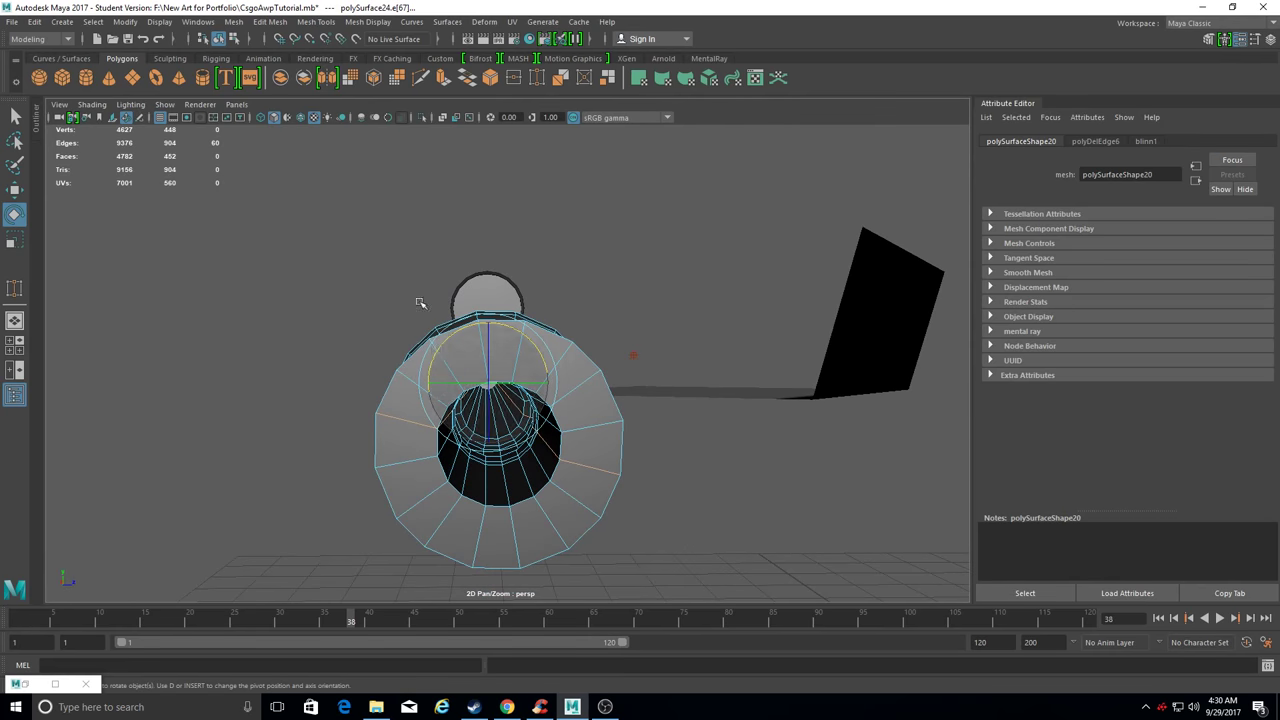
mouse_move(475, 476)
left_mouse_down("alt")
mouse_move(366, 369)
mouse_move(291, 383)
mouse_move(560, 474)
mouse_move(640, 457)
mouse_move(533, 528)
left_mouse_up("alt")
double_click(560, 470)
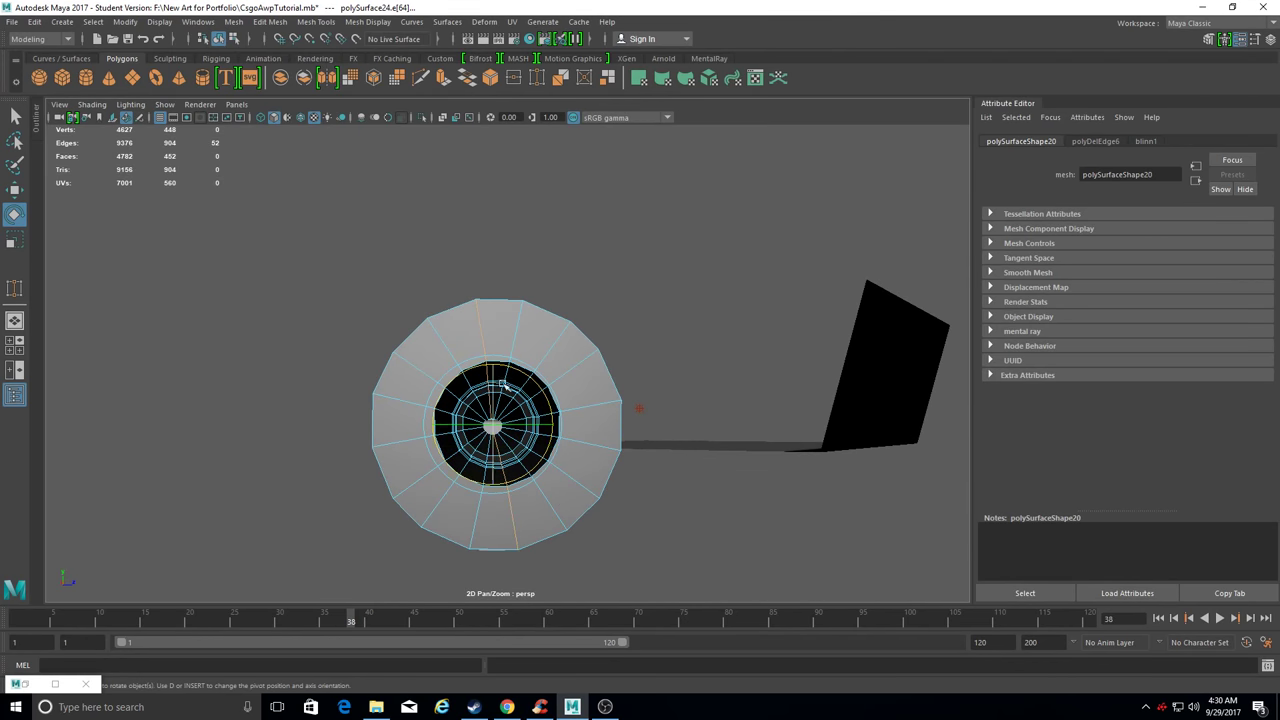
mouse_move(555, 516)
left_mouse_down("alt")
mouse_move(457, 500)
mouse_move(586, 477)
left_mouse_up("alt")
key("F8")
Delete the extra edges from the muzzle ring's end face with Delete Edge/Vertex.
left_click(34, 21)
left_click(489, 448)
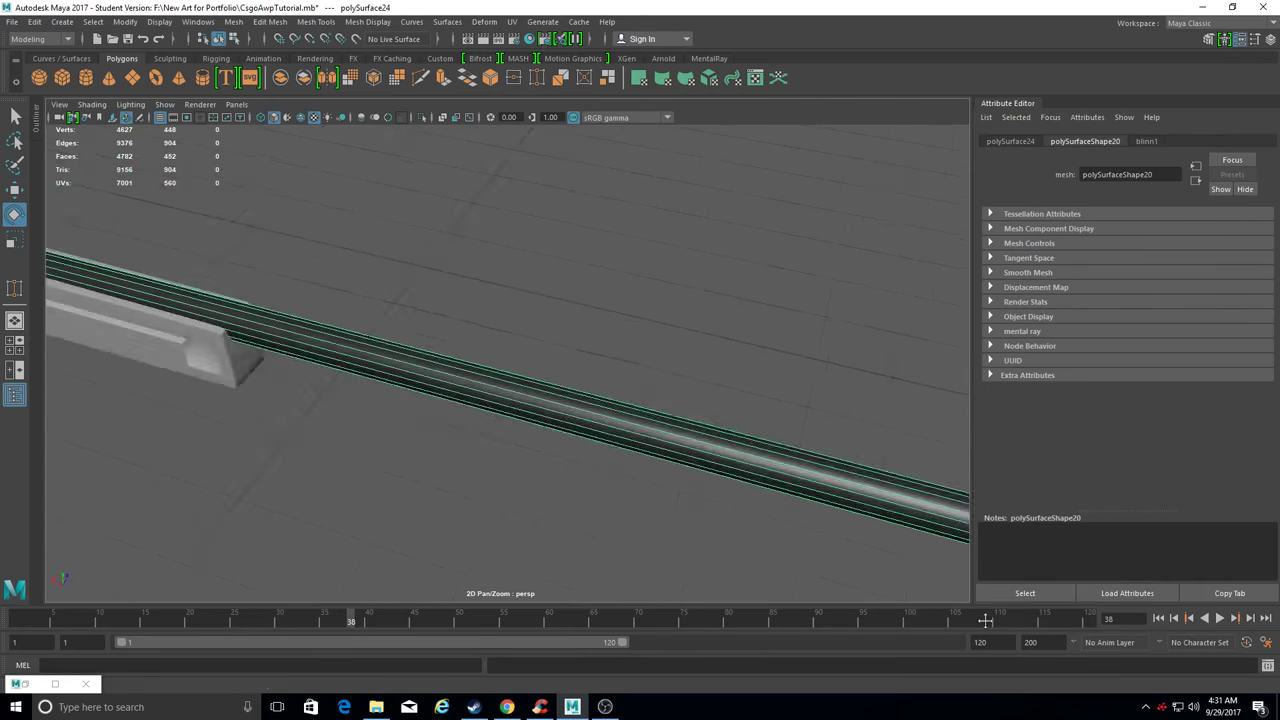
left_click_drag(489, 448, 212, 437, "alt")
mouse_move(212, 437)
right_mouse_down("alt")
mouse_move(471, 343)
mouse_move(440, 310)
right_mouse_up("alt")
left_click_drag(594, 451, 486, 420, "alt")
left_click(270, 21)
left_click(320, 283)
Inspect the muzzle ring's remaining edge loop and return to whole-object selection.
double_click(372, 403)
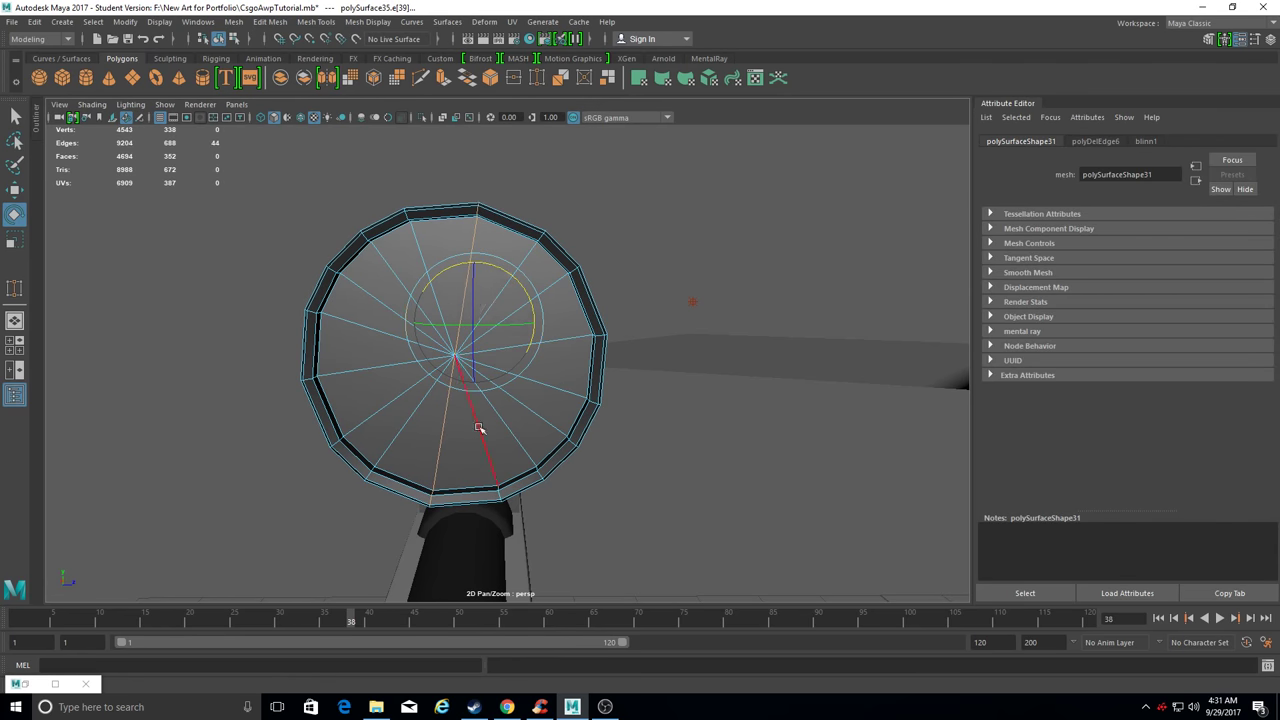
mouse_move(441, 277)
left_mouse_down("alt")
mouse_move(406, 463)
mouse_move(565, 300)
left_mouse_up("alt")
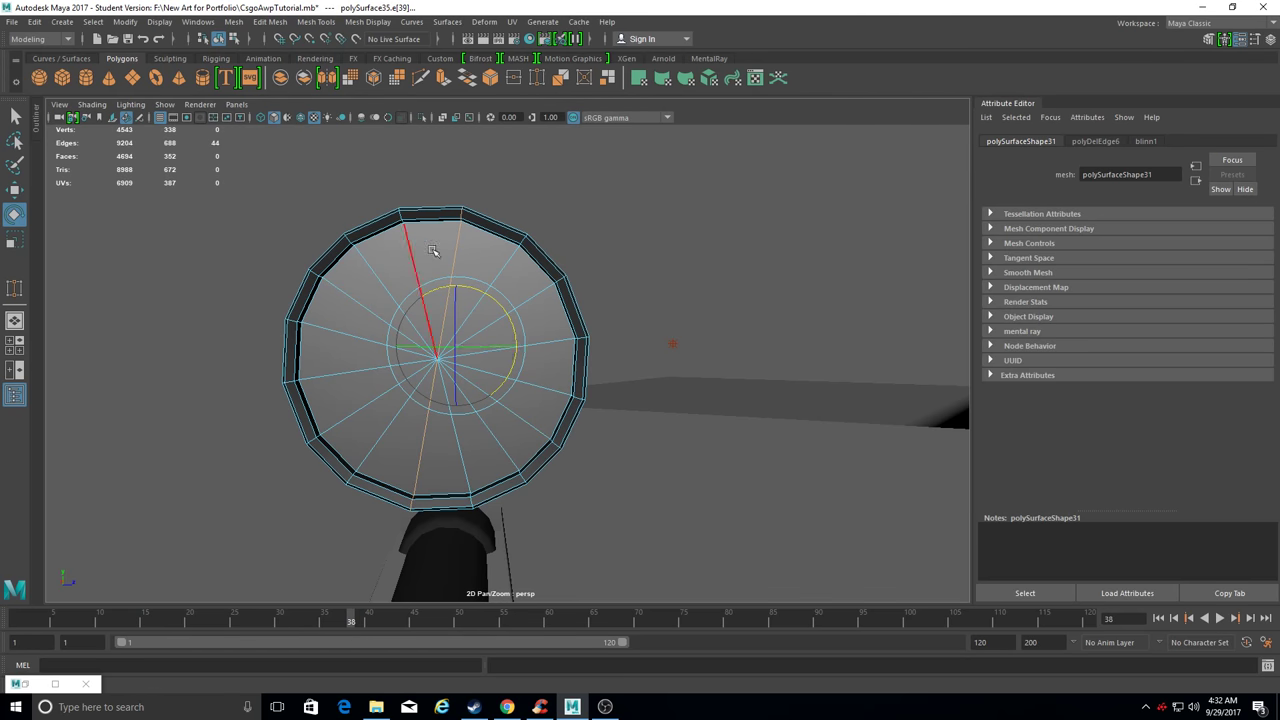
left_click_drag(438, 289, 430, 320, "alt")
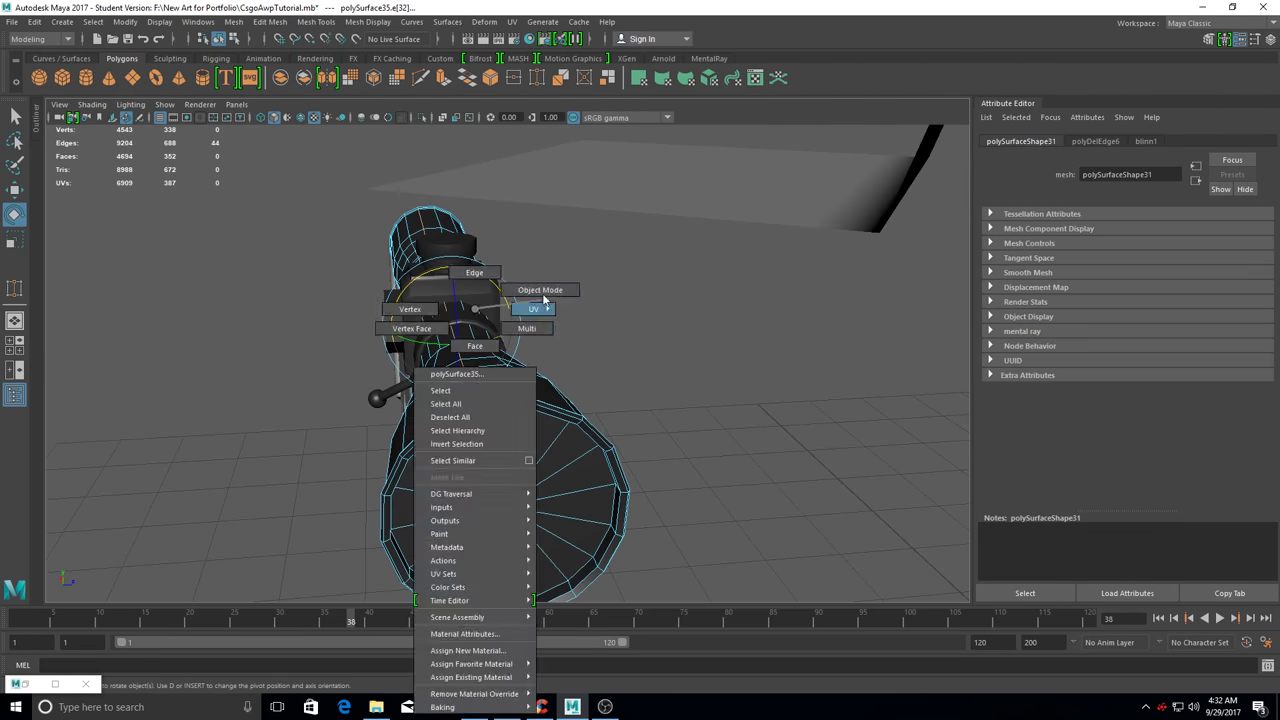
right_click_drag(430, 320, 535, 299)
left_click_drag(371, 260, 375, 230, "alt")
left_click(34, 21)
left_click(330, 184)
left_click(590, 320)
Select the round scope cap disc and frame it face-on.
mouse_move(590, 320)
left_mouse_down("alt")
mouse_move(544, 277)
mouse_move(534, 340)
mouse_move(560, 330)
left_mouse_up("alt")
left_click(560, 330)
key("f")
mouse_move(624, 473)
left_mouse_down("alt")
mouse_move(514, 520)
mouse_move(443, 437)
mouse_move(729, 400)
left_mouse_up("alt")
left_click(443, 437)
key("f")
left_click_drag(726, 499, 666, 449, "alt")
scroll(666, 449, "up", 5)
key("f")
Delete the radial edges running through the scope cap disc's centre.
key("F10")
left_click(600, 471)
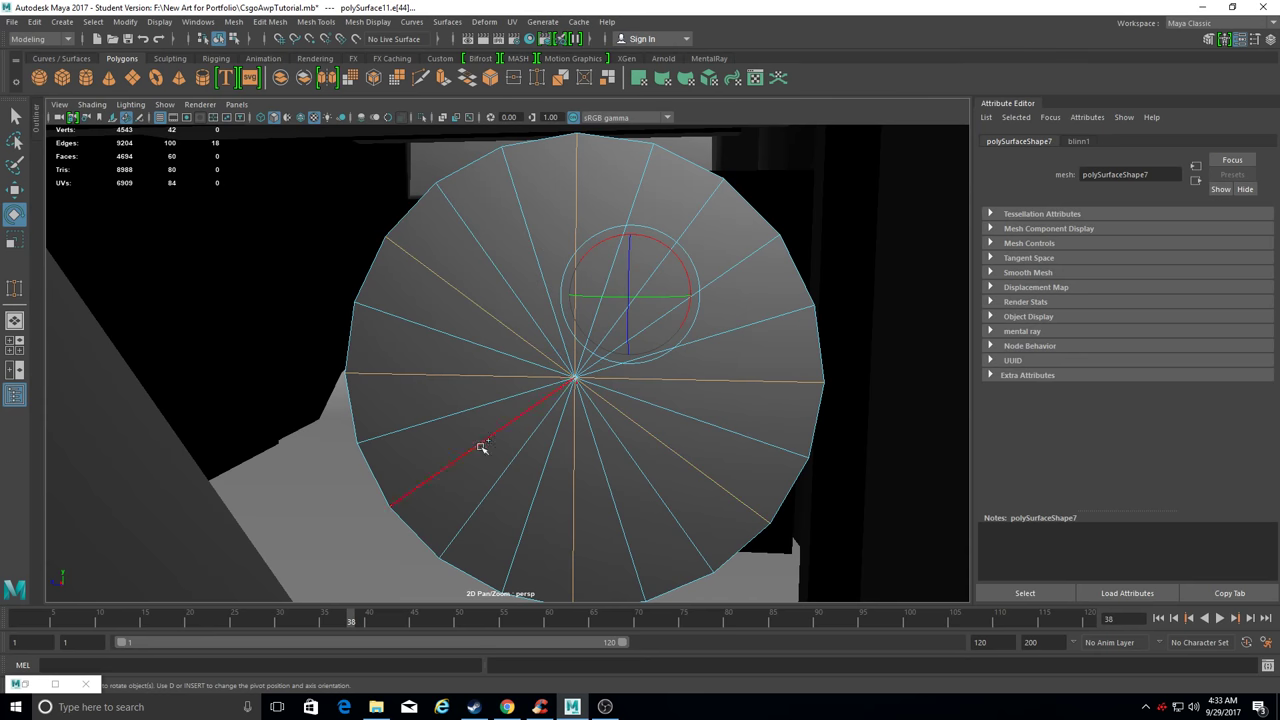
left_click(34, 21)
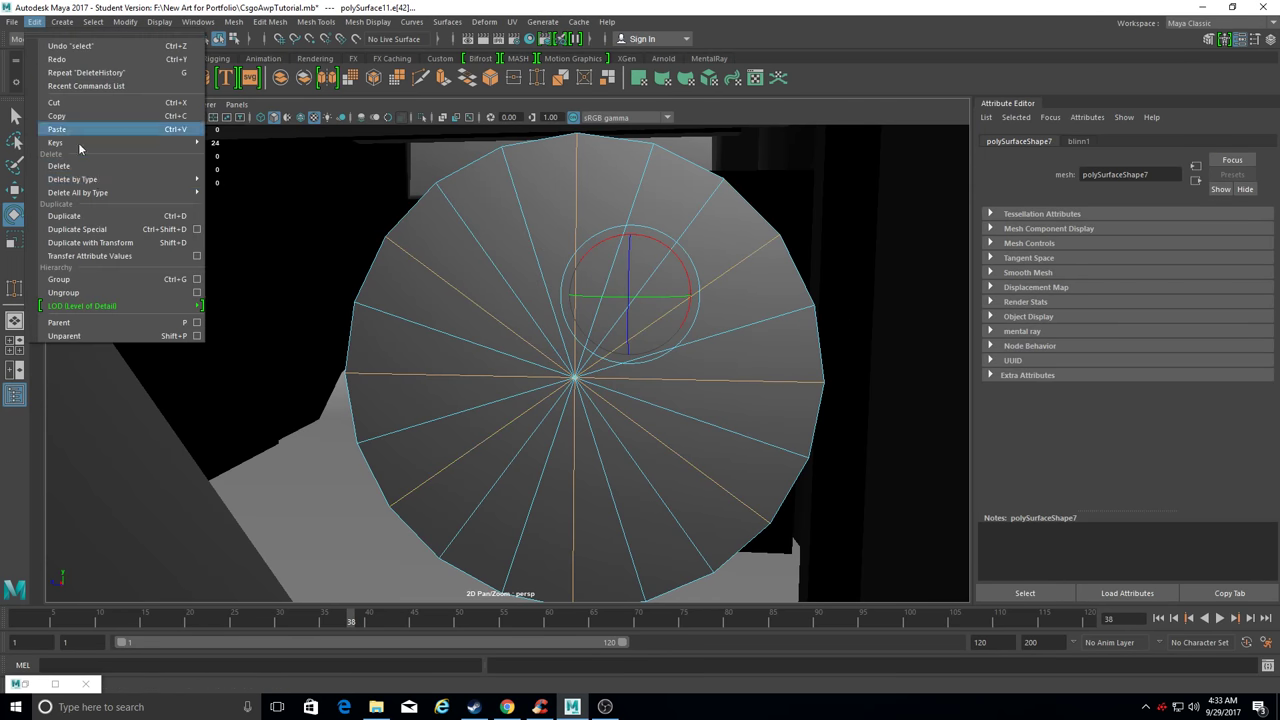
left_click(268, 21)
left_click(300, 370)
left_click(687, 241)
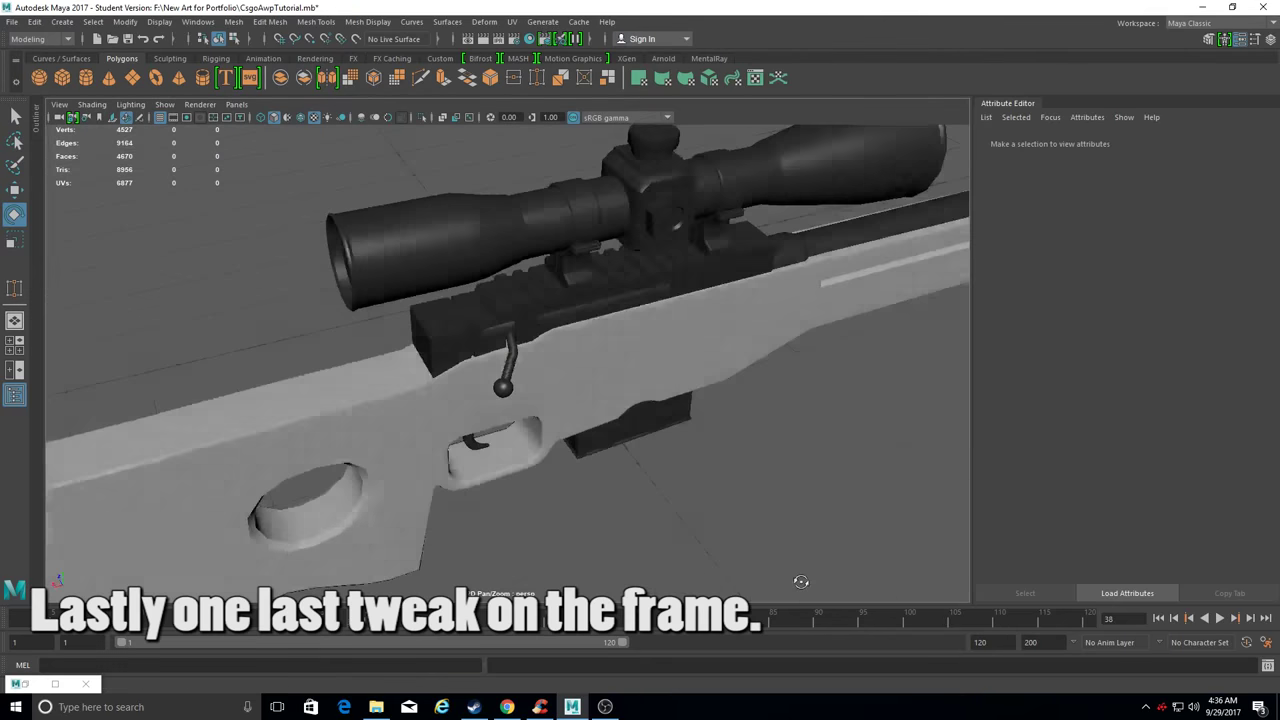
Delete the stray edge inside the frame's recessed panel.
mouse_move(937, 416)
left_mouse_down("alt")
mouse_move(1086, 477)
mouse_move(752, 379)
mouse_move(520, 423)
mouse_move(620, 486)
mouse_move(665, 403)
mouse_move(634, 280)
mouse_move(666, 286)
mouse_move(623, 314)
mouse_move(565, 322)
mouse_move(651, 286)
mouse_move(629, 280)
mouse_move(498, 401)
mouse_move(520, 380)
left_mouse_up("alt")
left_click(665, 403)
left_click(629, 280)
left_click(270, 21)
left_click(310, 262)
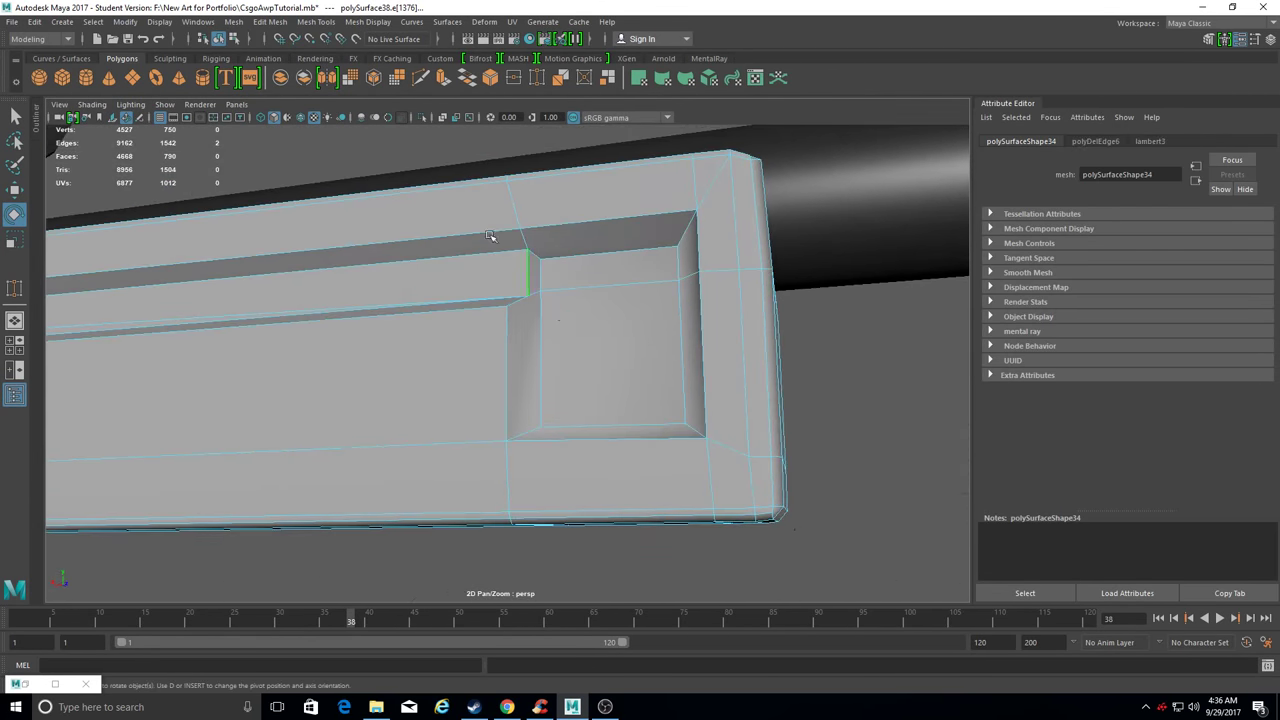
Multi-Cut new edges around the recessed panel and commit the cut.
left_click(9, 288)
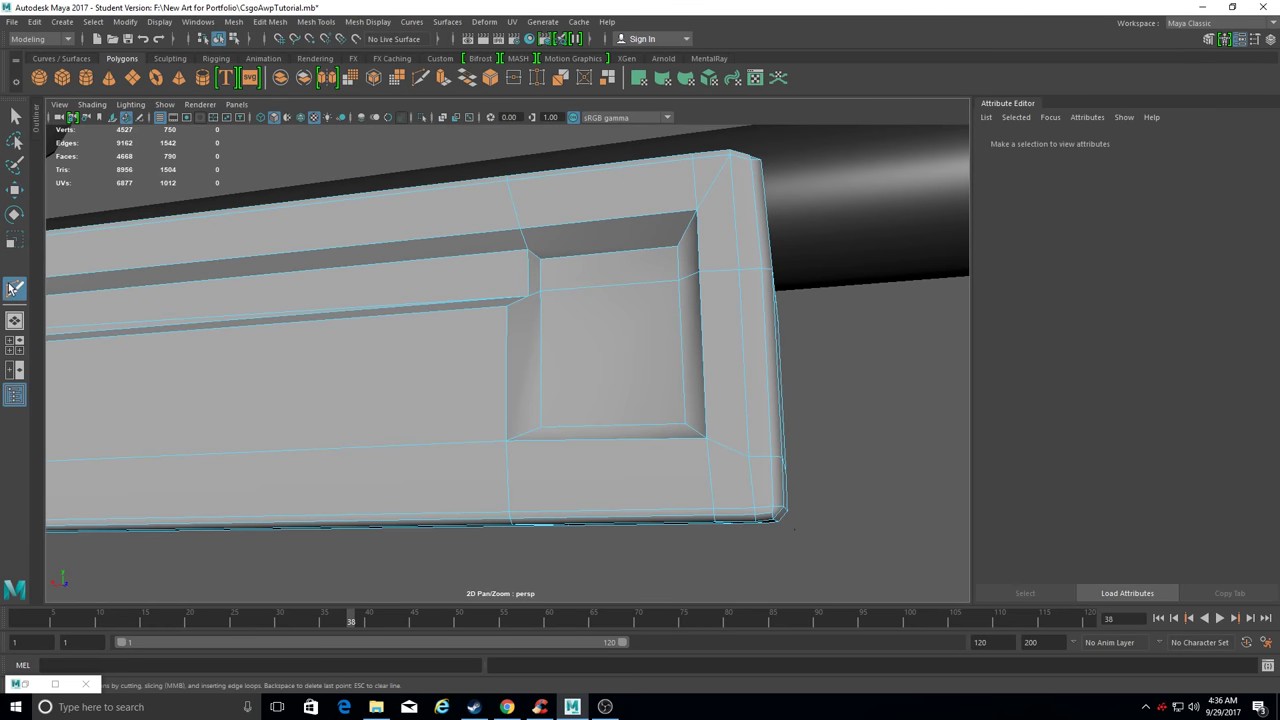
left_click(537, 300)
left_click_drag(537, 300, 508, 457, "alt")
left_click(508, 457)
left_click(686, 457)
left_click_drag(686, 457, 696, 279, "alt")
left_click(694, 235)
left_click_drag(577, 271, 538, 258, "alt")
mouse_move(632, 335)
left_mouse_down("alt")
mouse_move(620, 443)
mouse_move(592, 458)
left_mouse_up("alt")
key("Return")
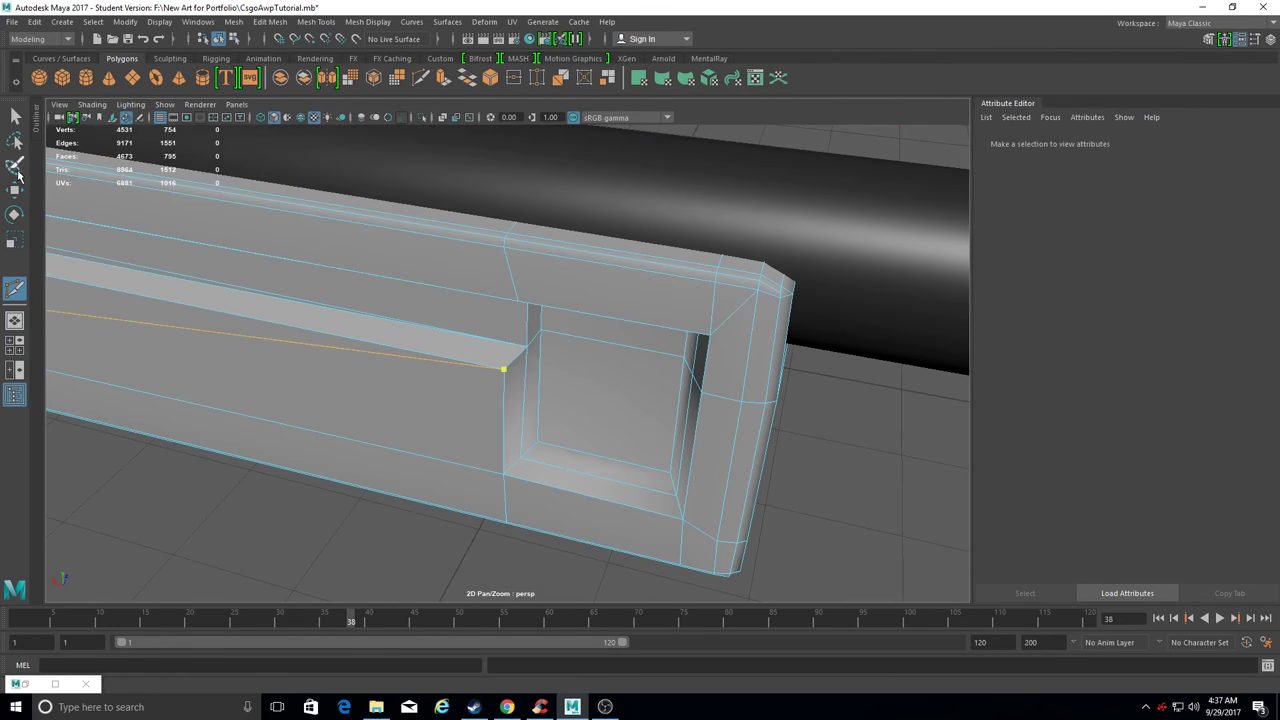
Adjust the recess edges with Move, then return to object selection and zoom out.
left_click(15, 192)
left_click(560, 432)
left_click_drag(555, 375, 643, 271, "alt")
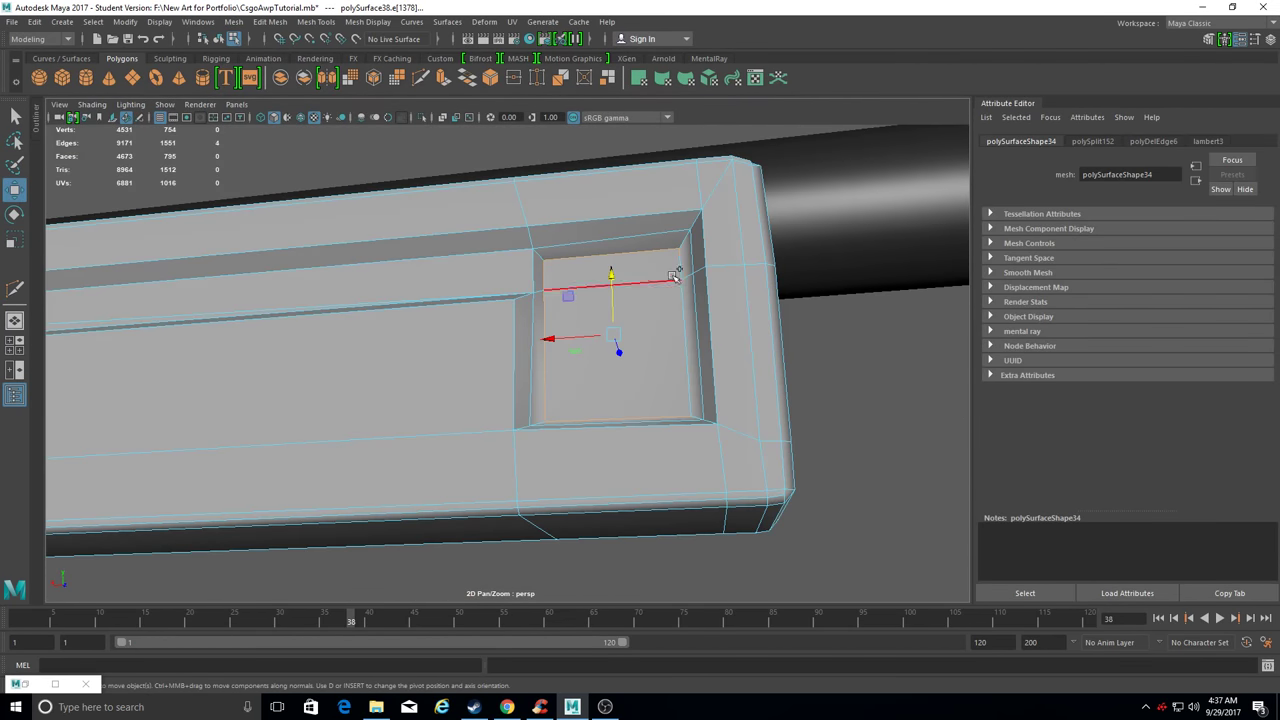
left_click_drag(670, 350, 471, 414, "alt")
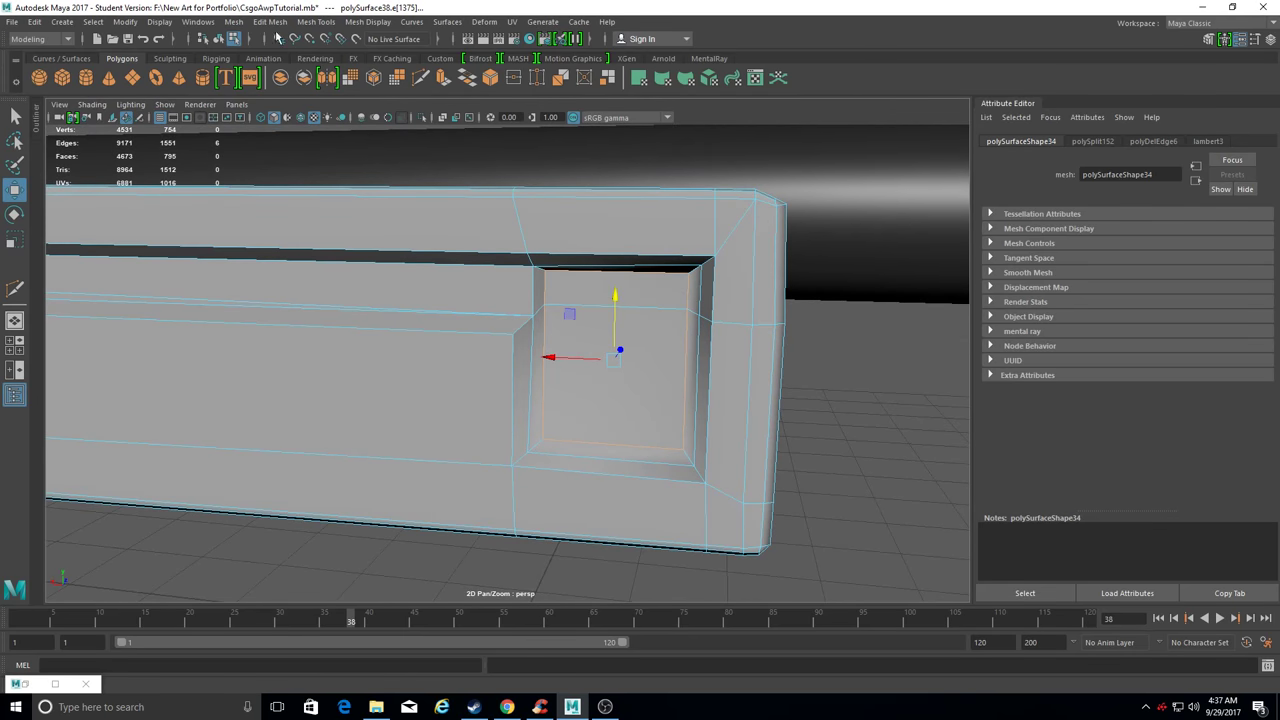
left_click(315, 22)
left_click(462, 152)
right_click(652, 337)
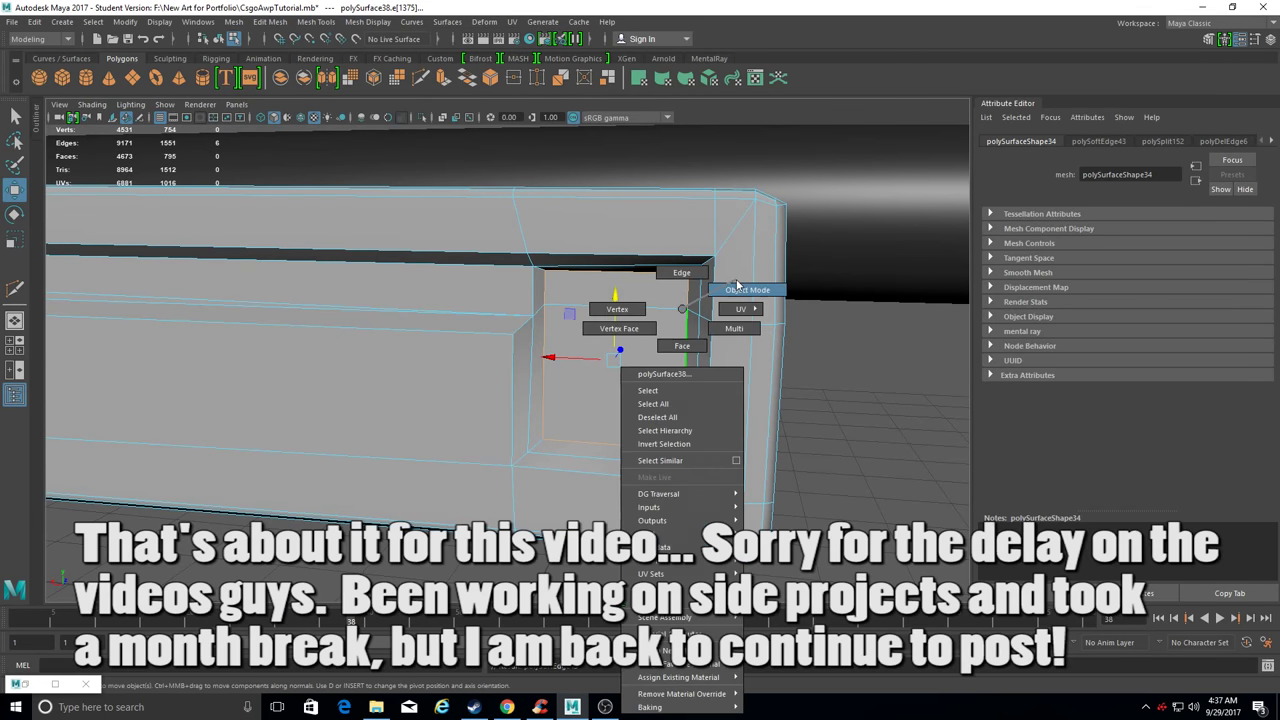
right_click_drag(856, 299, 654, 271, "alt")
mouse_move(654, 271)
left_mouse_down("alt")
mouse_move(731, 271)
mouse_move(610, 313)
mouse_move(586, 443)
mouse_move(316, 296)
mouse_move(571, 271)
mouse_move(480, 322)
mouse_move(569, 430)
left_mouse_up("alt")
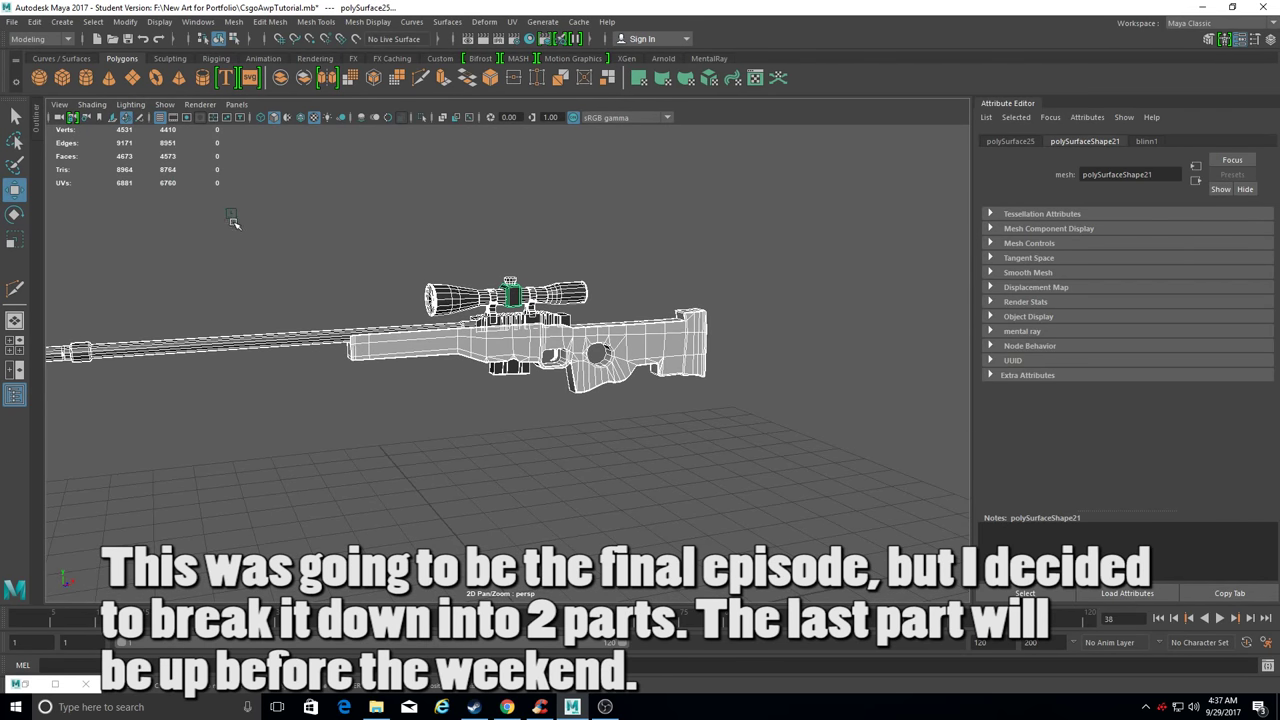
Delete all history and save the scene as CsgoAwpTutorial.mb, accepting the Student Version warning.
left_click(44, 26)
left_click(270, 197)
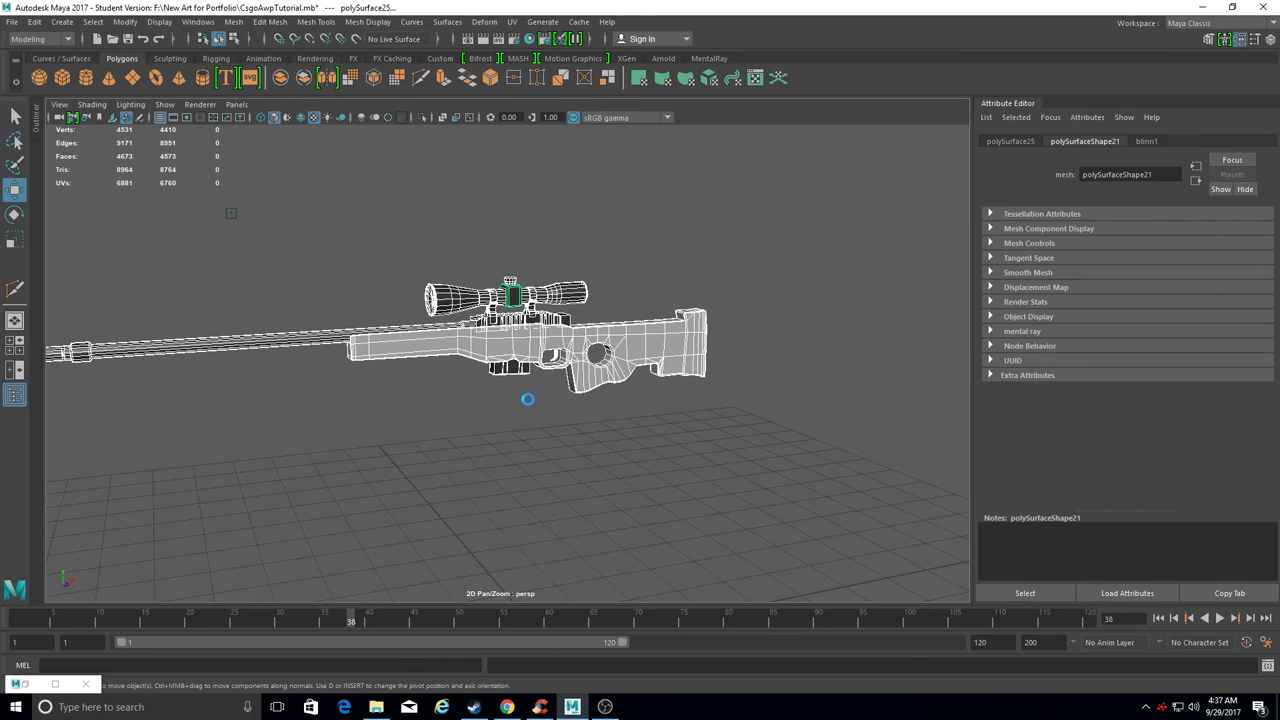
key("ctrl+s")
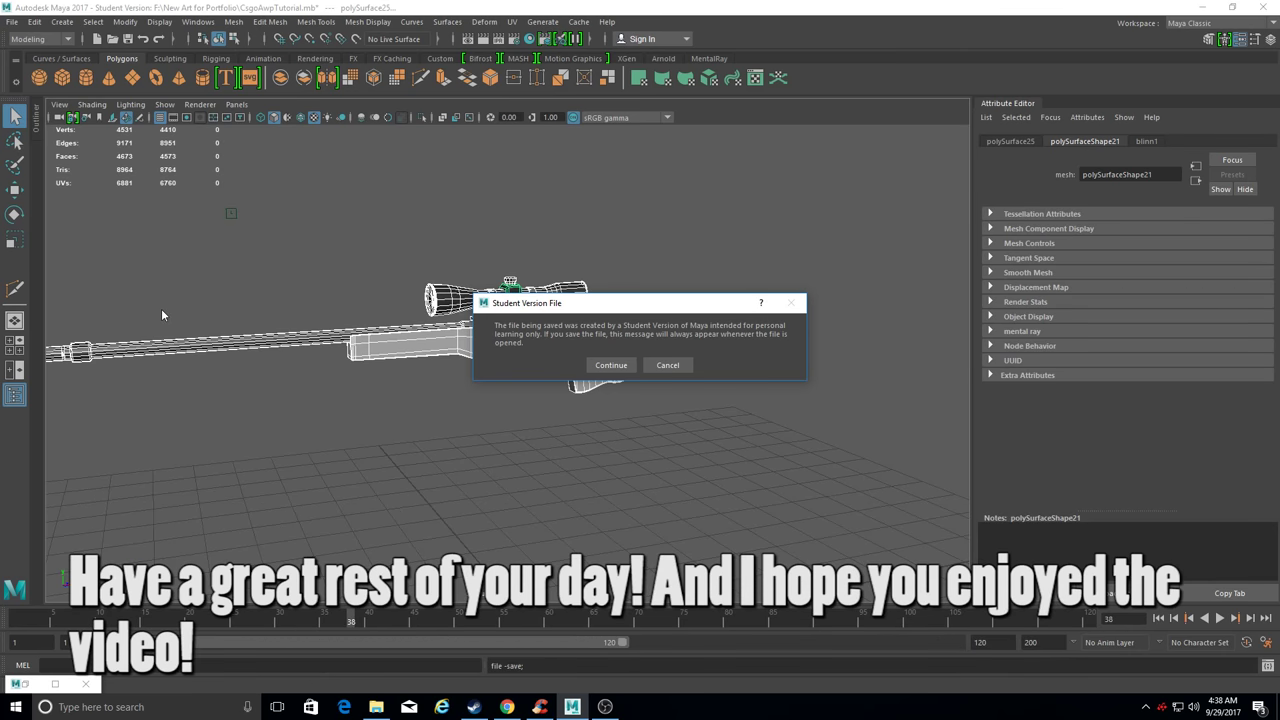
left_click(610, 365)
key("w")
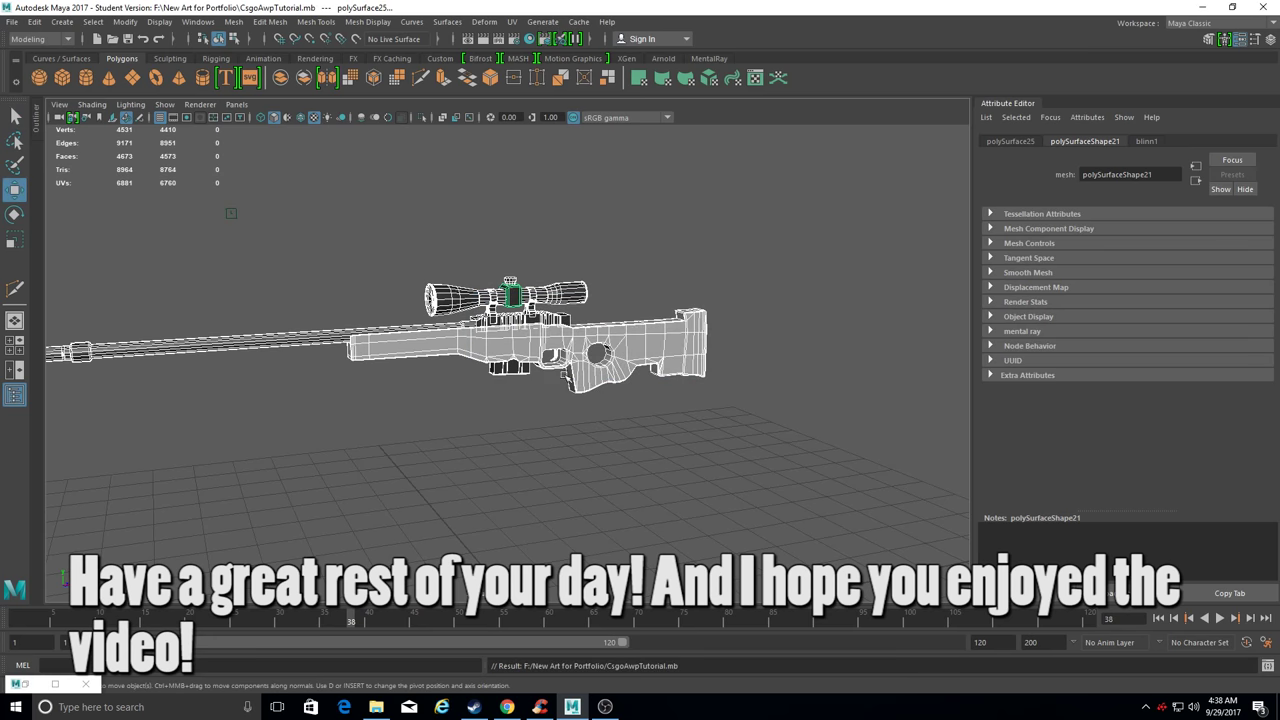